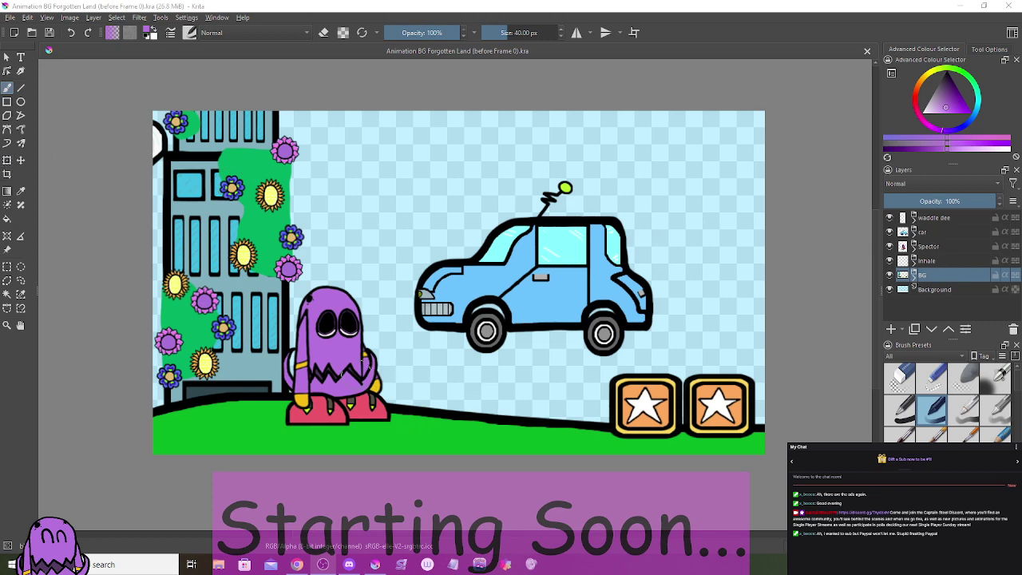
{"action": "scroll", "coordinate": [371, 378], "scroll_direction": "up", "scroll_amount": 5}
{"action": "scroll", "coordinate": [347, 372], "scroll_direction": "down", "scroll_amount": 3}
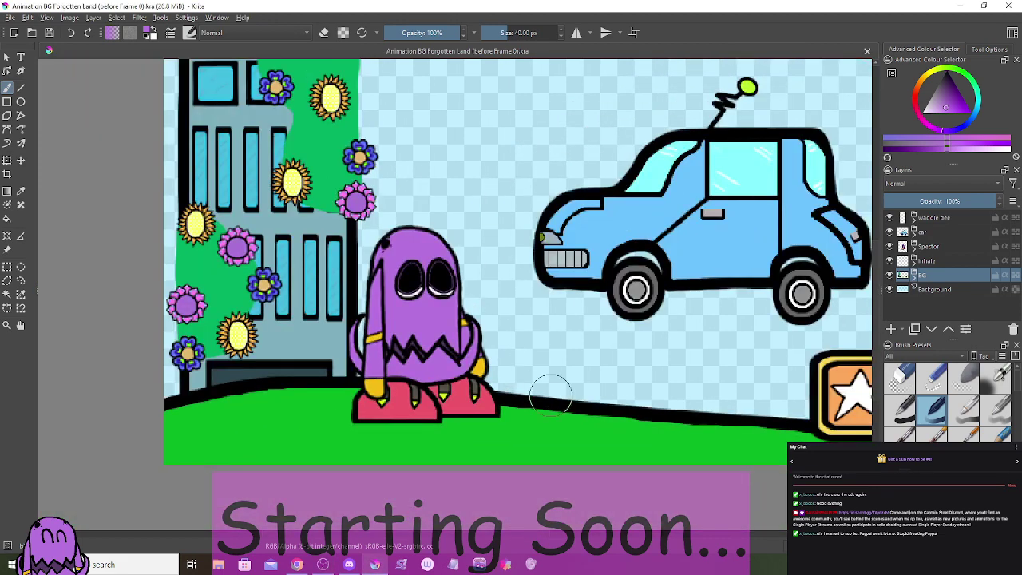
{"action": "scroll", "coordinate": [530, 359], "scroll_direction": "up", "scroll_amount": 1}
{"action": "scroll", "coordinate": [515, 353], "scroll_direction": "down", "scroll_amount": 1}
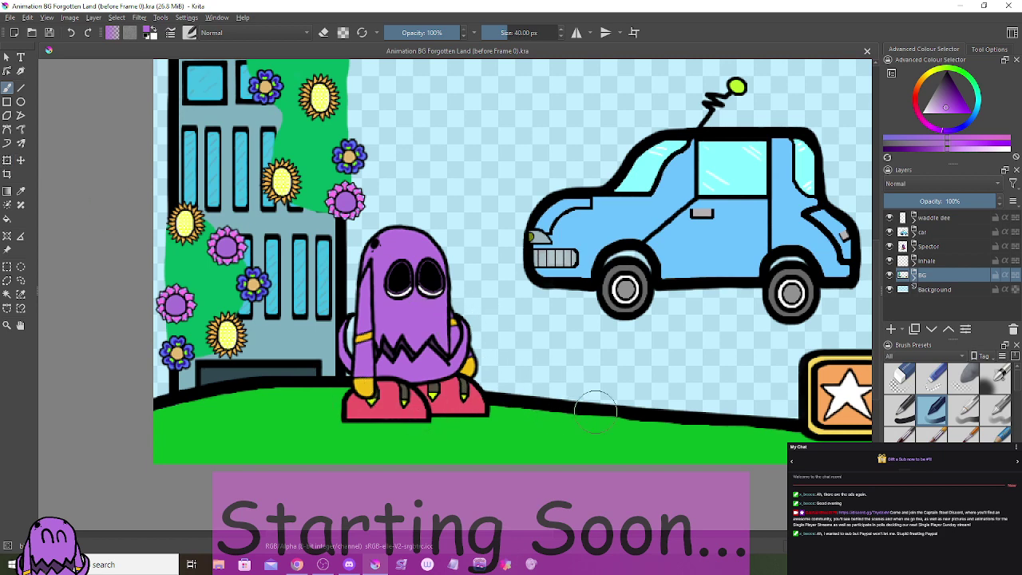
{"action": "key", "text": "1"}
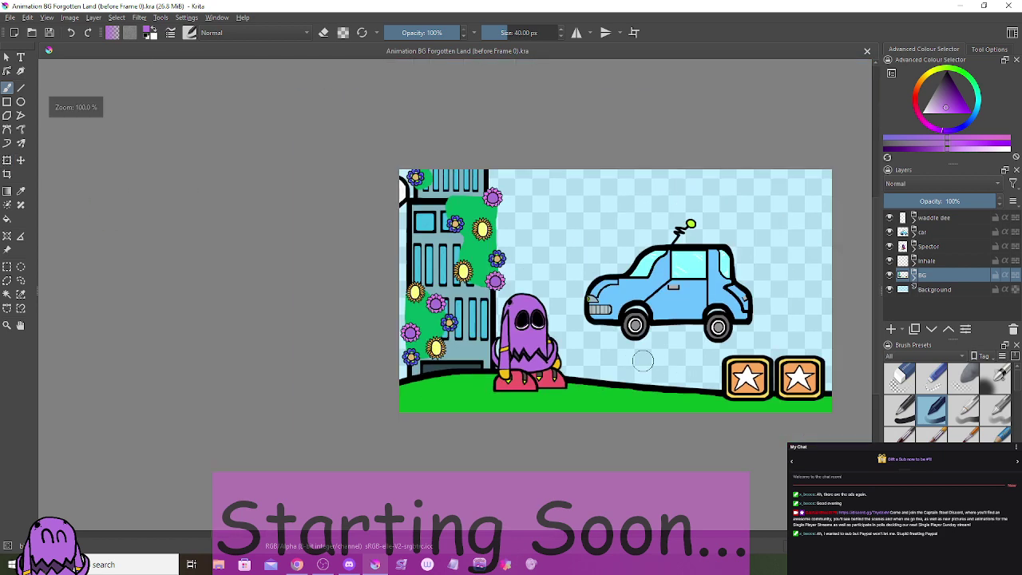
{"action": "left_click_drag", "start_coordinate": [644, 359], "coordinate": [552, 335]}
{"action": "scroll", "coordinate": [513, 326], "scroll_direction": "up", "scroll_amount": 1}
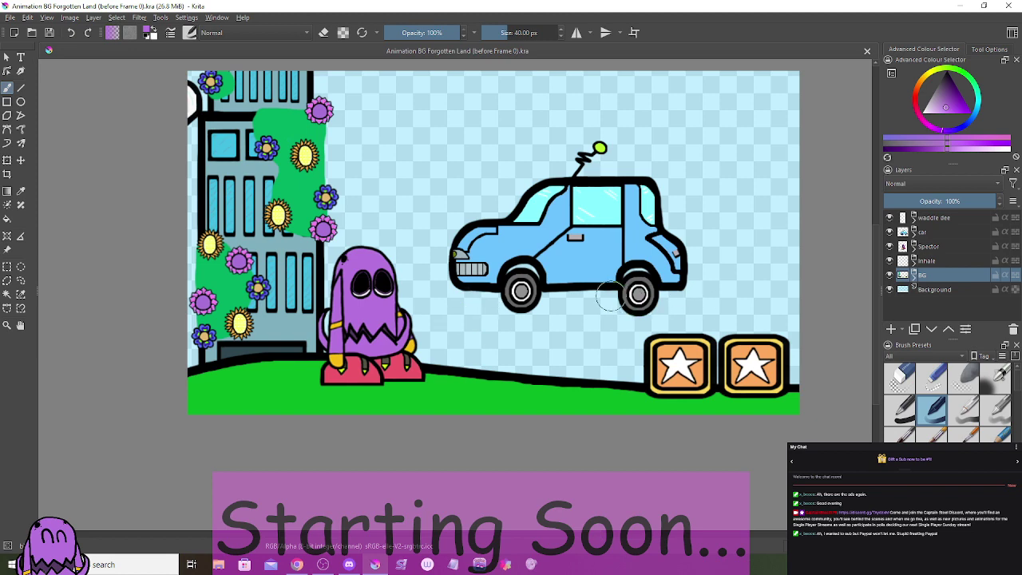
{"action": "scroll", "coordinate": [608, 297], "scroll_direction": "up", "scroll_amount": 3}
{"action": "scroll", "coordinate": [595, 291], "scroll_direction": "down", "scroll_amount": 3}
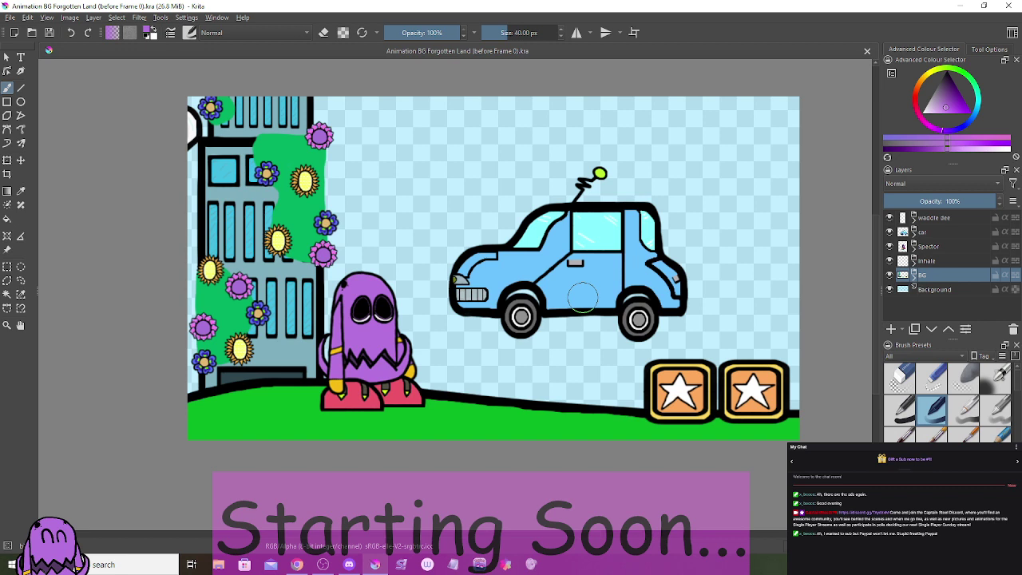
Step: Check what the wheel, window, door handle and paint layers in the car group contain by briefly toggling their visibility
{"action": "left_click", "coordinate": [915, 232]}
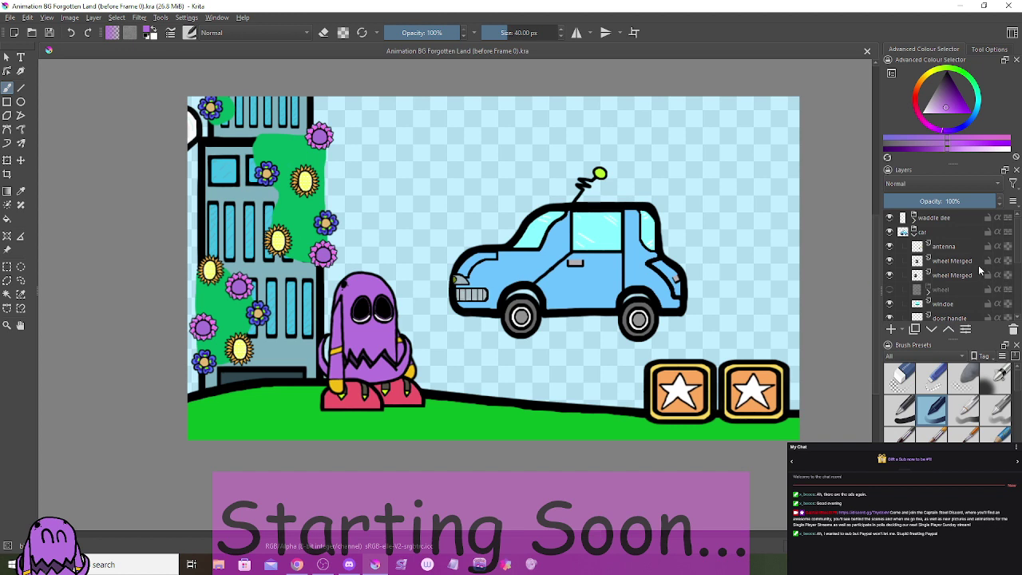
{"action": "scroll", "coordinate": [950, 275], "scroll_direction": "down", "scroll_amount": 3}
{"action": "scroll", "coordinate": [948, 284], "scroll_direction": "up", "scroll_amount": 1}
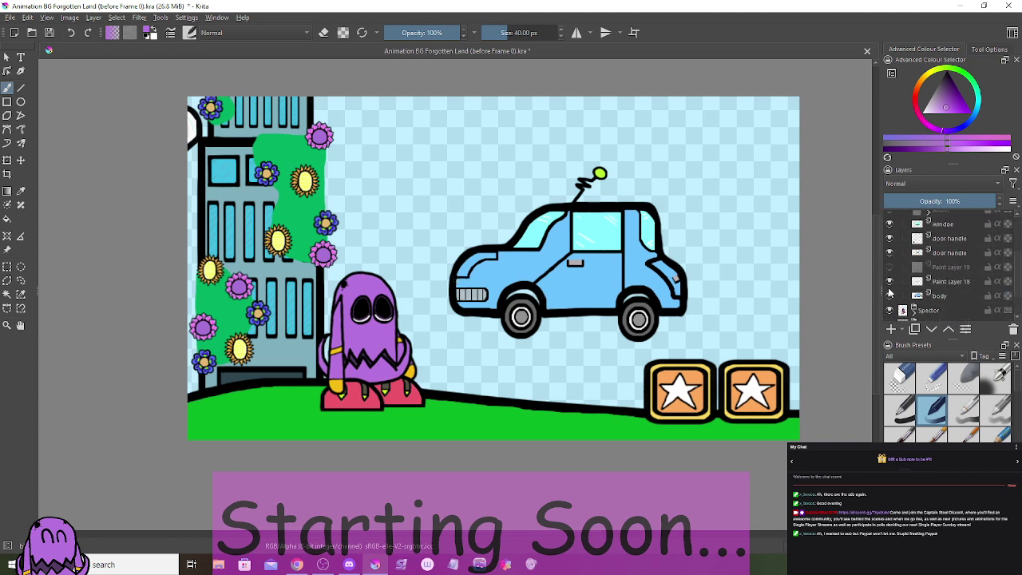
{"action": "left_click", "coordinate": [888, 281]}
{"action": "left_click", "coordinate": [888, 281]}
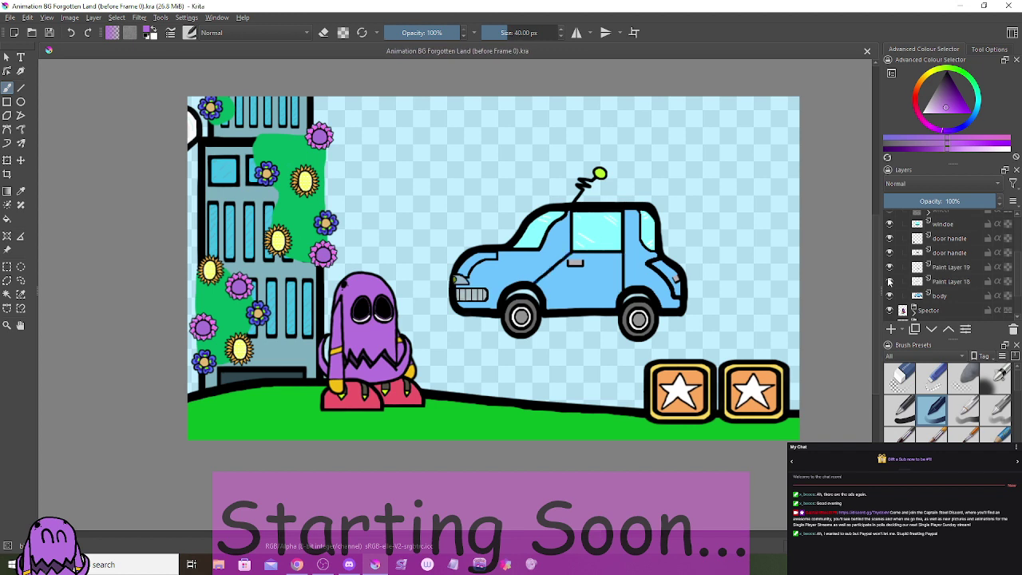
{"action": "left_click", "coordinate": [889, 255]}
{"action": "left_click", "coordinate": [889, 254]}
{"action": "left_click", "coordinate": [890, 239]}
{"action": "left_click", "coordinate": [890, 240]}
{"action": "scroll", "coordinate": [890, 241], "scroll_direction": "up", "scroll_amount": 2}
{"action": "left_click", "coordinate": [889, 263]}
{"action": "left_click", "coordinate": [890, 263]}
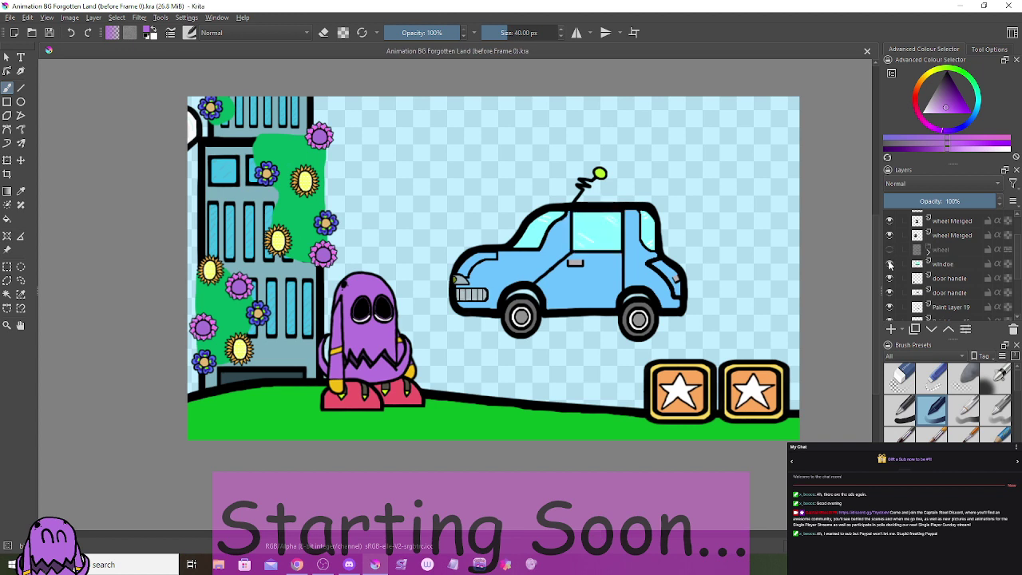
{"action": "scroll", "coordinate": [918, 275], "scroll_direction": "up", "scroll_amount": 2}
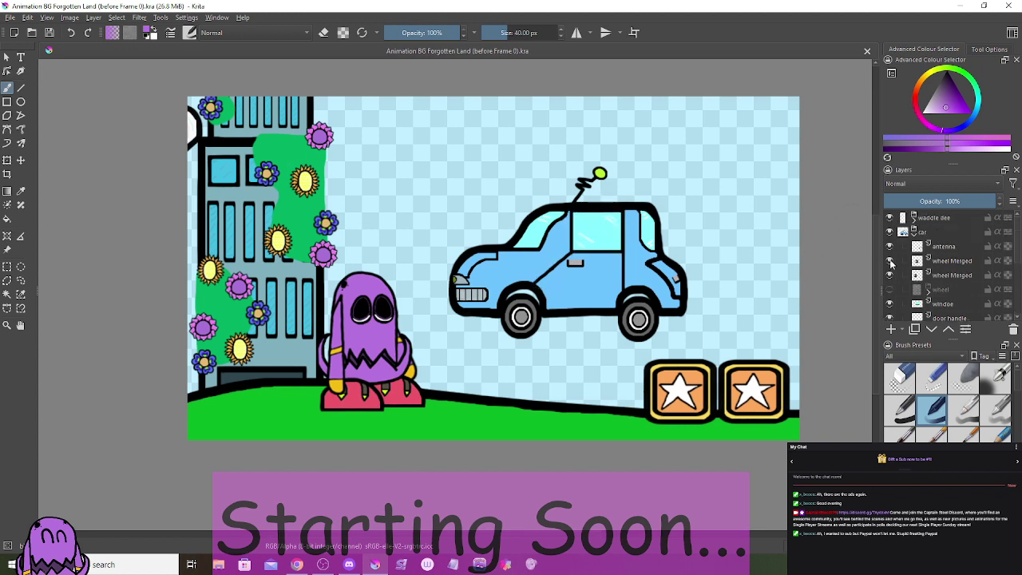
{"action": "left_click", "coordinate": [891, 261]}
{"action": "left_click", "coordinate": [890, 261]}
{"action": "left_click", "coordinate": [890, 275]}
{"action": "left_click", "coordinate": [890, 276]}
{"action": "left_click", "coordinate": [915, 233]}
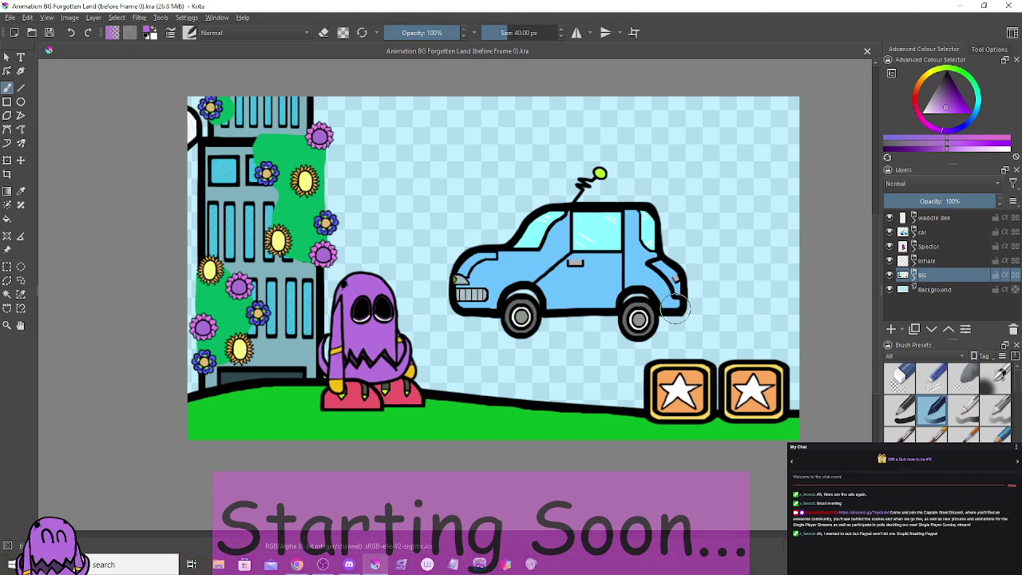
Step: Duplicate the car group by copying and pasting it, and hide the upper copy as a backup
{"action": "right_click", "coordinate": [928, 234]}
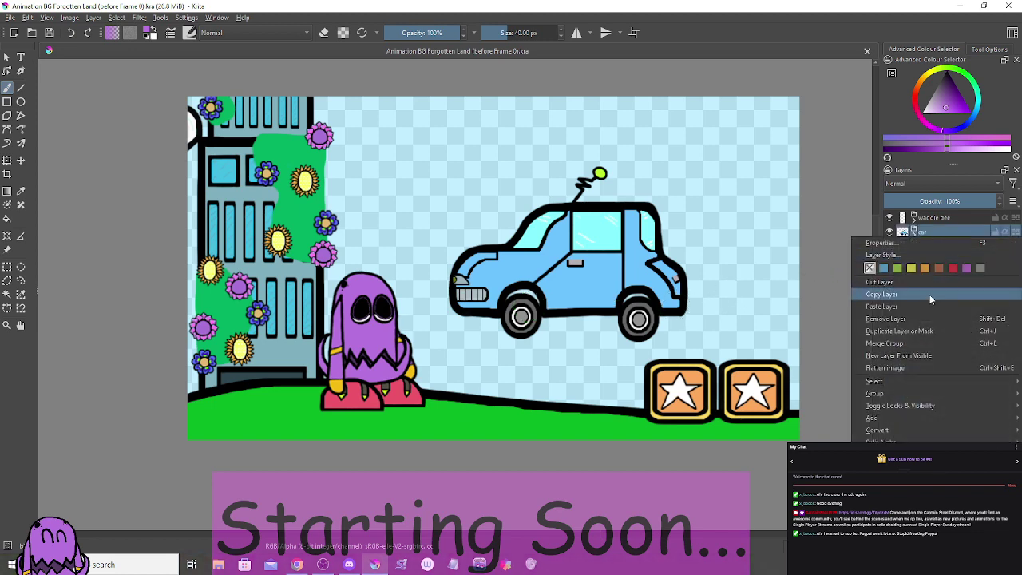
{"action": "left_click", "coordinate": [931, 302]}
{"action": "right_click", "coordinate": [942, 234]}
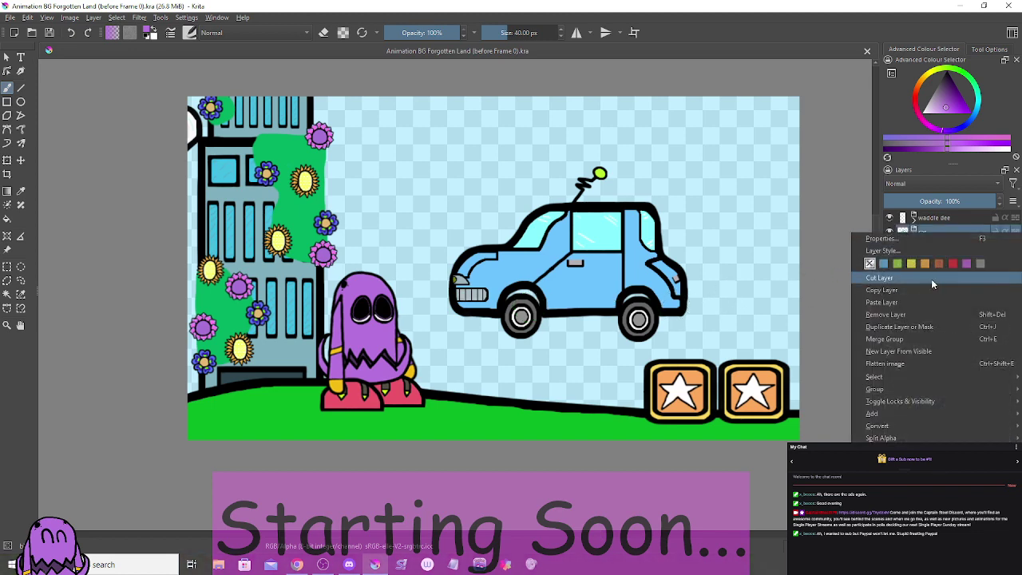
{"action": "left_click", "coordinate": [927, 306]}
{"action": "left_click", "coordinate": [889, 232]}
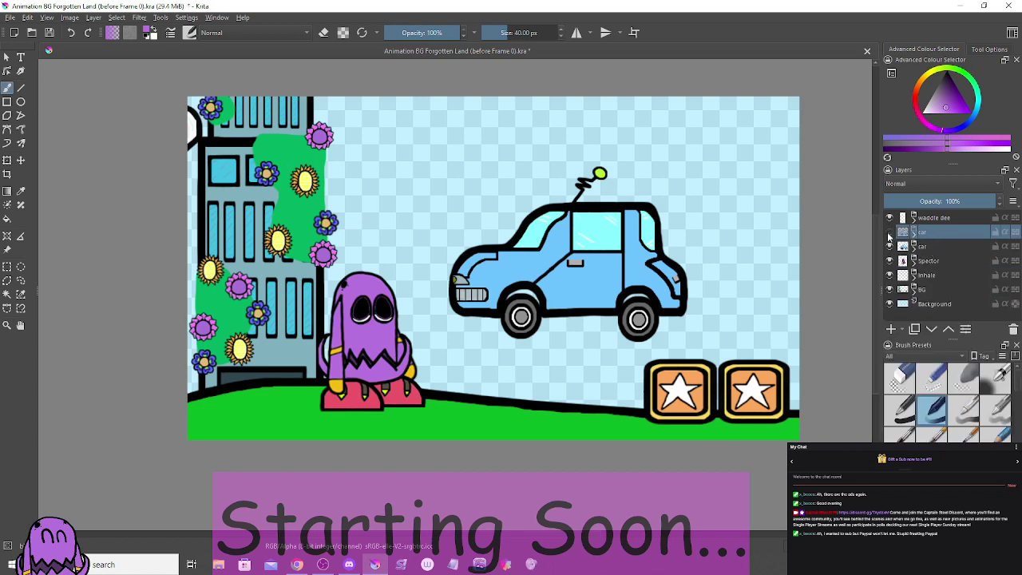
Step: Merge the visible car group into a single layer and check that the hidden car group keeps its separate parts
{"action": "right_click", "coordinate": [930, 250]}
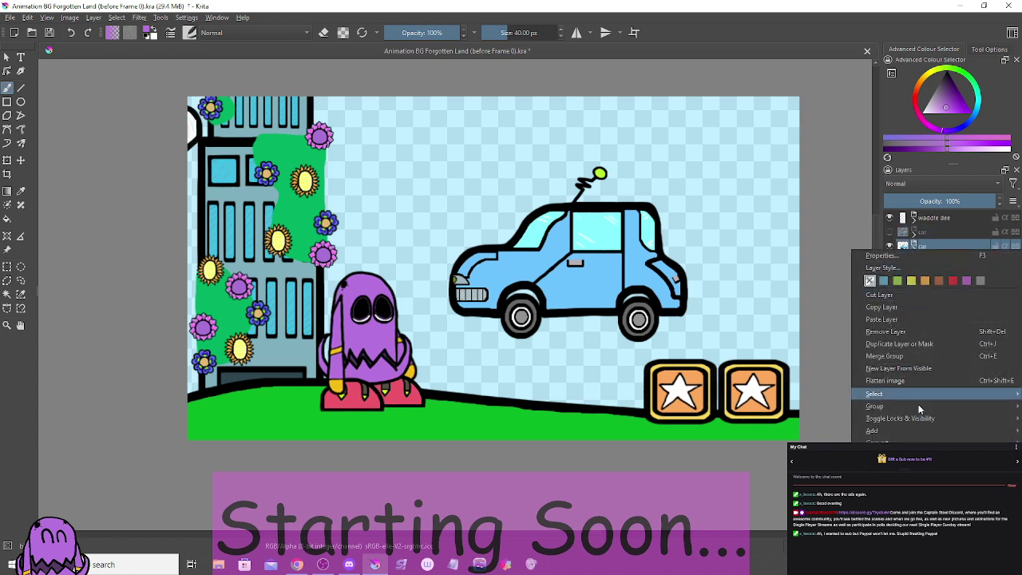
{"action": "left_click", "coordinate": [915, 356]}
{"action": "left_click", "coordinate": [914, 232]}
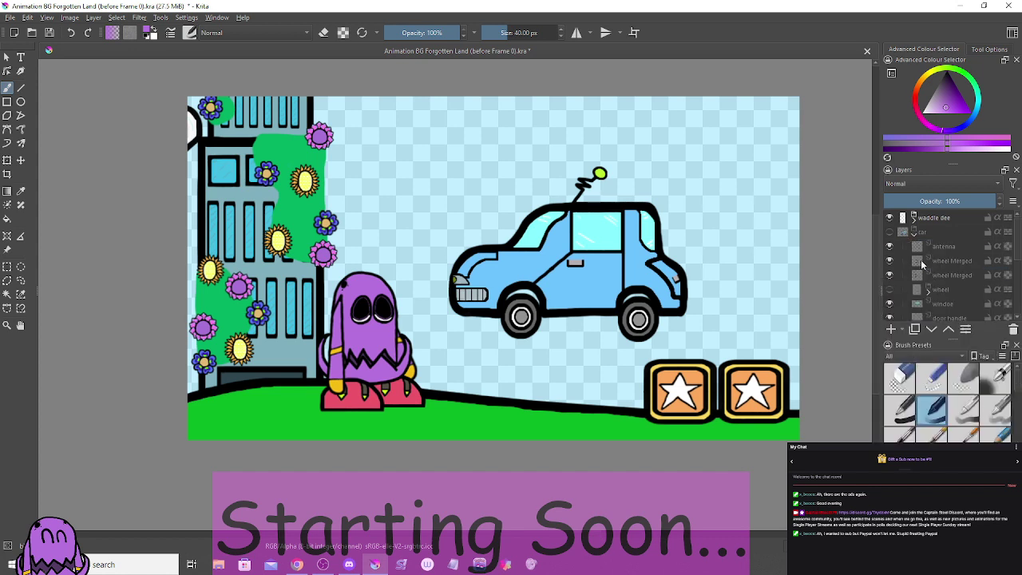
{"action": "scroll", "coordinate": [926, 262], "scroll_direction": "down", "scroll_amount": 2}
{"action": "scroll", "coordinate": [939, 275], "scroll_direction": "up", "scroll_amount": 2}
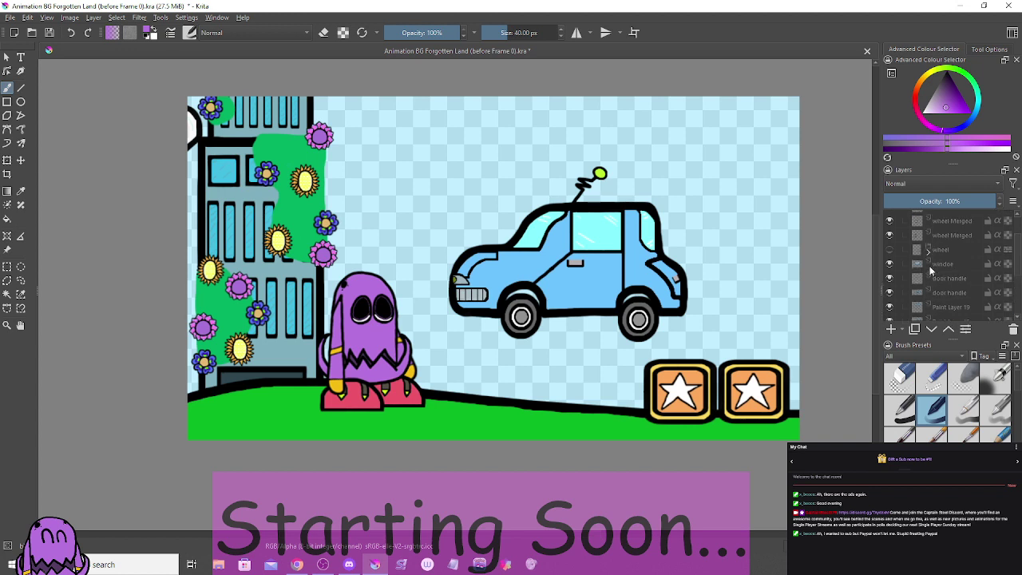
{"action": "left_click", "coordinate": [916, 234]}
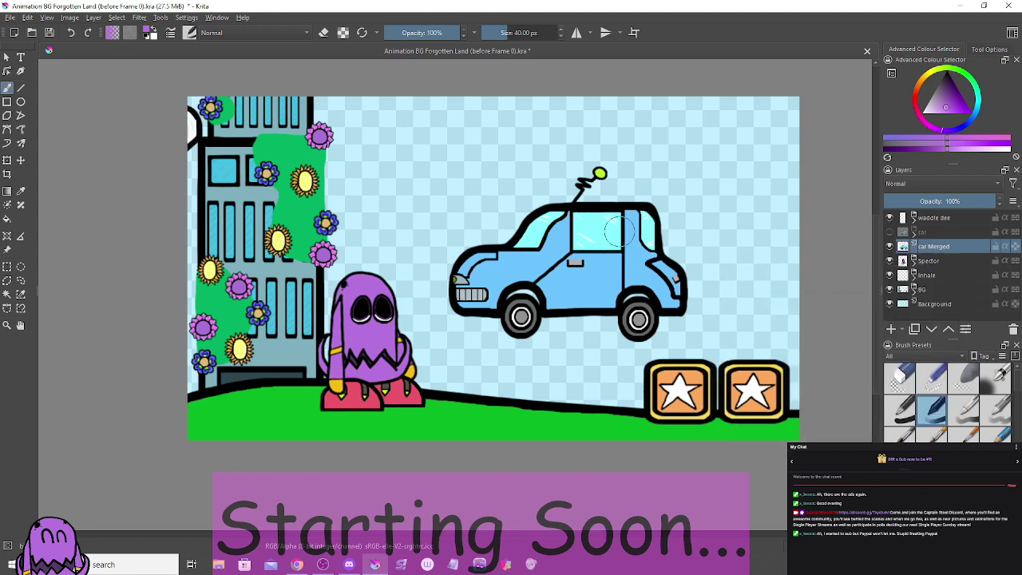
Step: Transform the merged car so it sits further right and slightly lower, above the star blocks, and save the file
{"action": "left_click", "coordinate": [7, 160]}
{"action": "left_click_drag", "start_coordinate": [625, 285], "coordinate": [658, 295]}
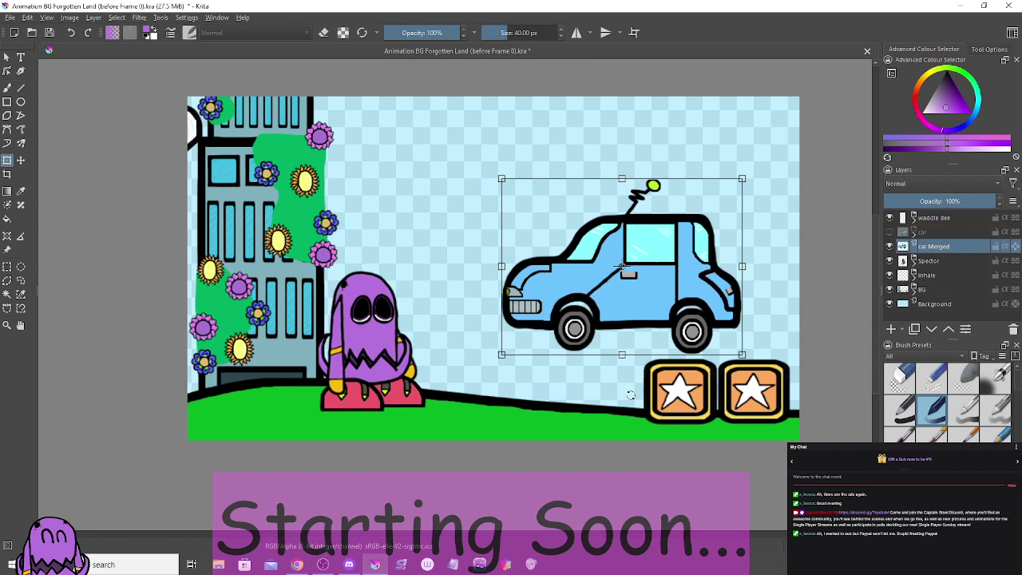
{"action": "left_click_drag", "start_coordinate": [574, 323], "coordinate": [564, 329]}
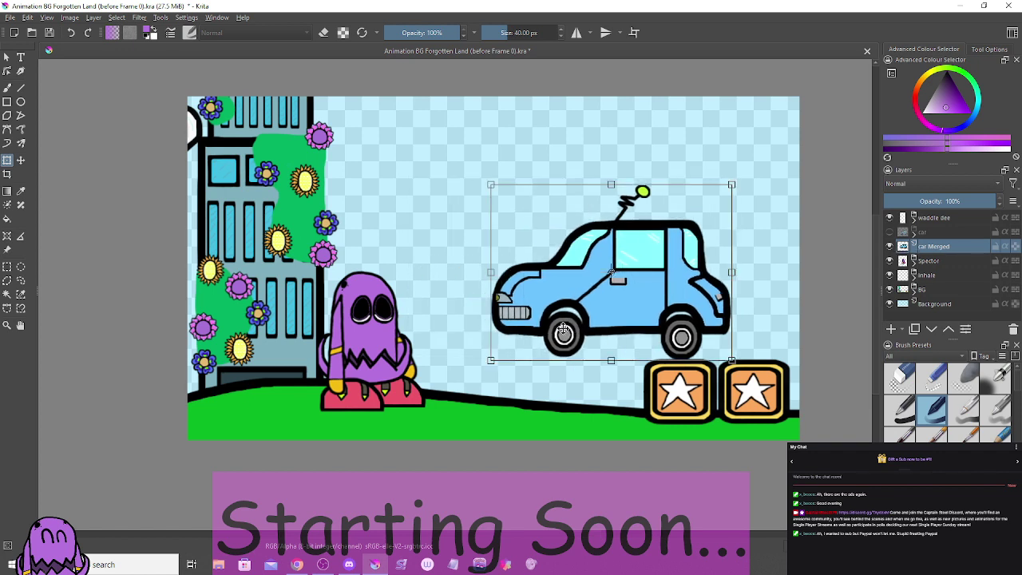
{"action": "key", "text": "ctrl+z"}
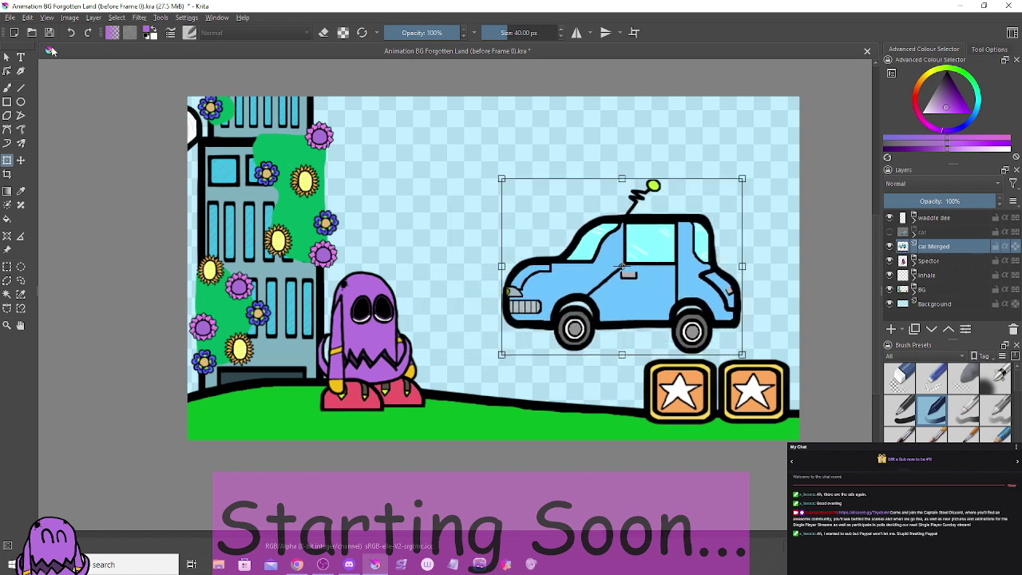
{"action": "key", "text": "ctrl+s"}
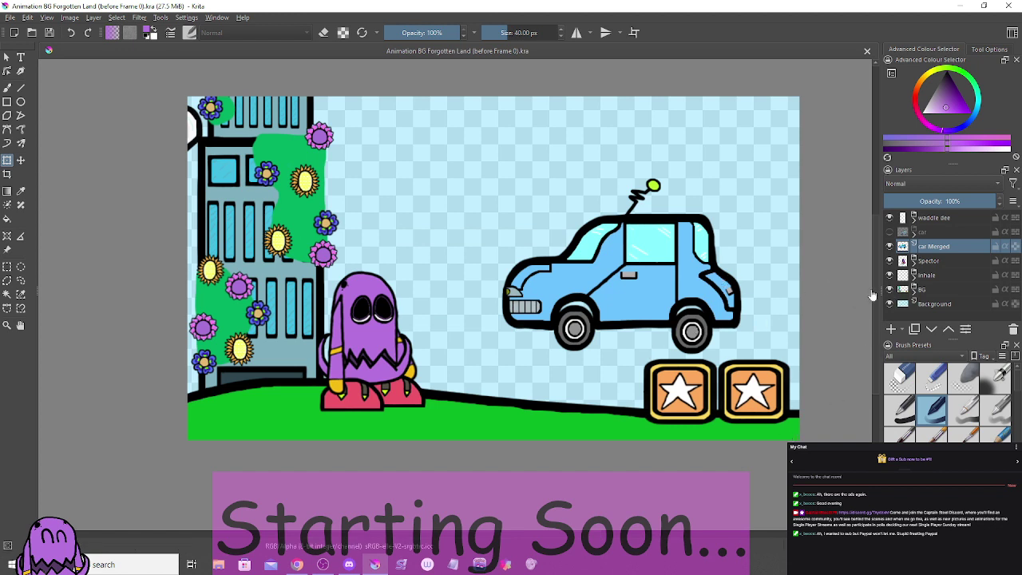
Step: Expand the Spector group and show its two hidden arm L SIDE part layers to inspect the alternate left arm
{"action": "mouse_move", "coordinate": [923, 291]}
{"action": "left_click", "coordinate": [916, 264]}
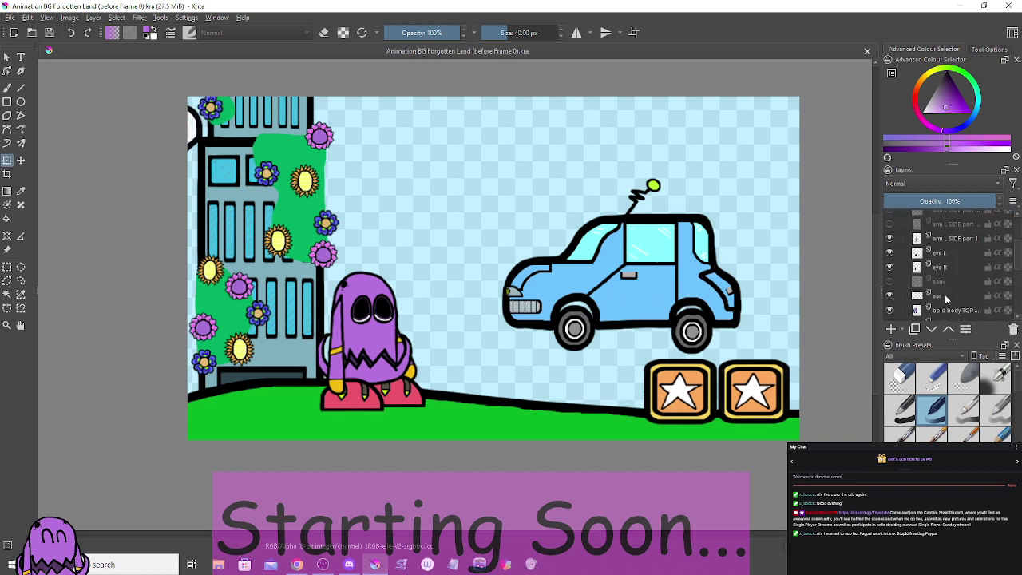
{"action": "scroll", "coordinate": [935, 298], "scroll_direction": "down", "scroll_amount": 3}
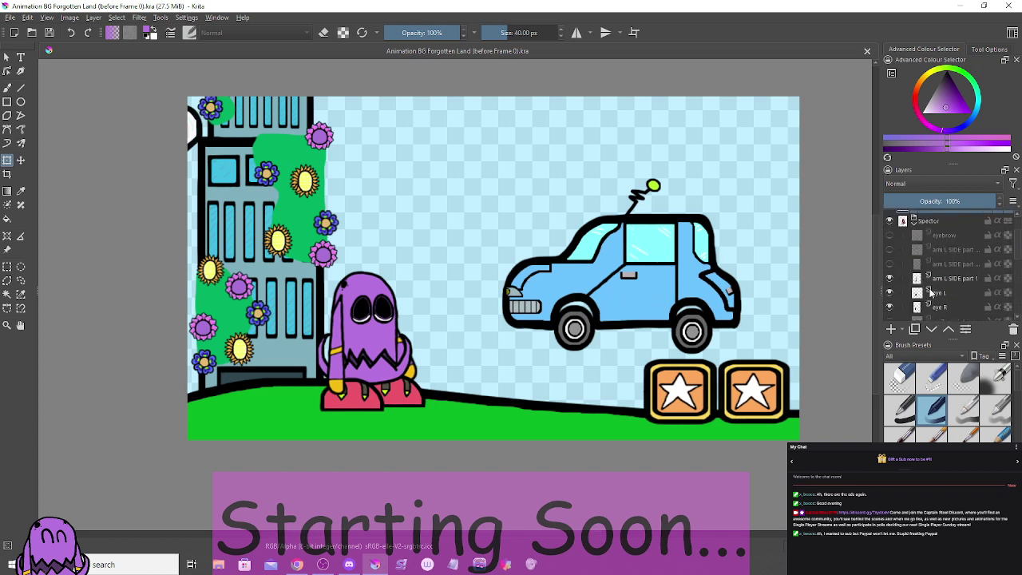
{"action": "left_click", "coordinate": [890, 264]}
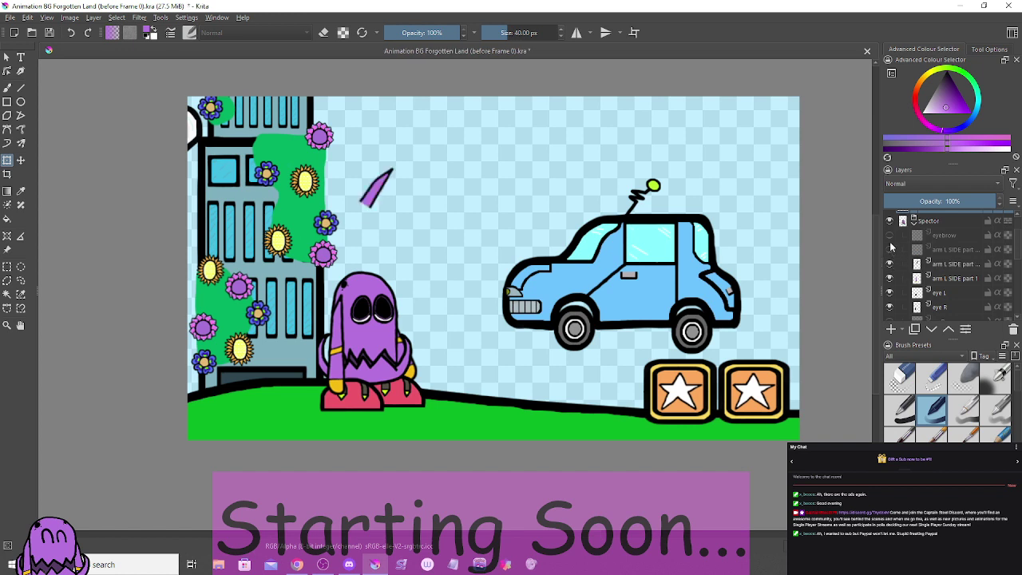
{"action": "left_click", "coordinate": [890, 249]}
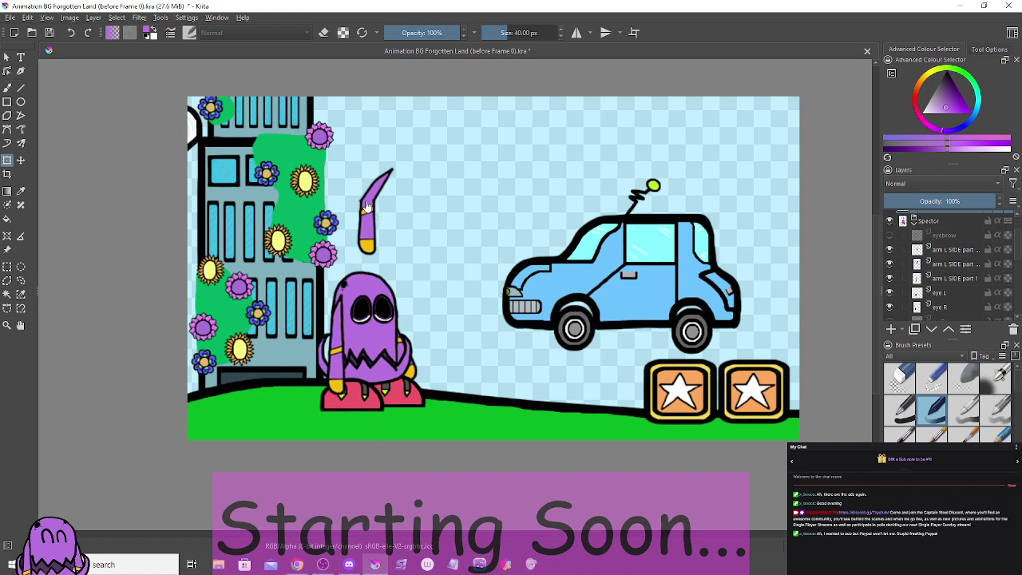
Step: Preview the hidden arm R SIDE part layers and the shoe FRNT layer in the Spector group, hiding each again
{"action": "scroll", "coordinate": [899, 256], "scroll_direction": "down", "scroll_amount": 1}
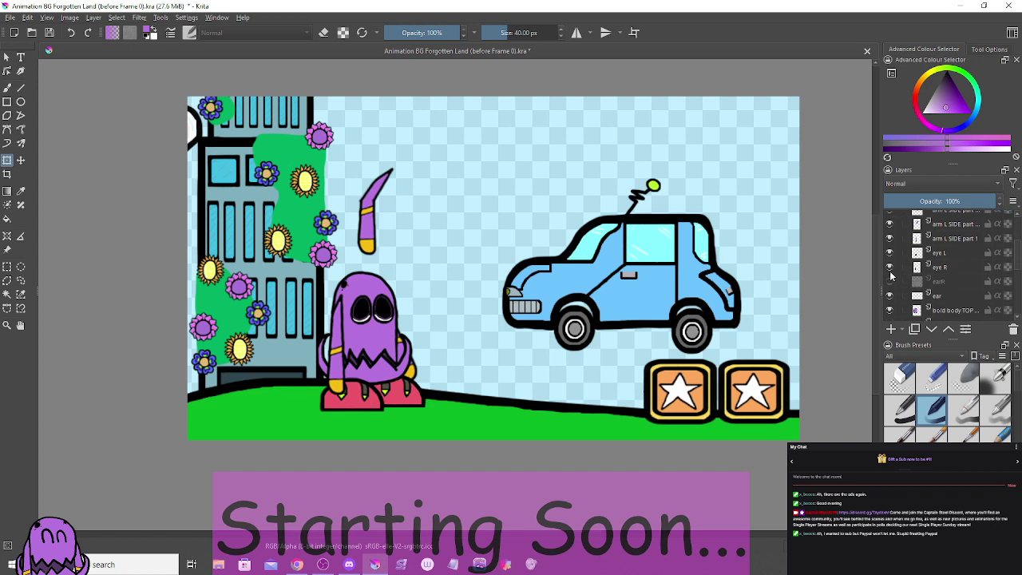
{"action": "scroll", "coordinate": [894, 296], "scroll_direction": "down", "scroll_amount": 3}
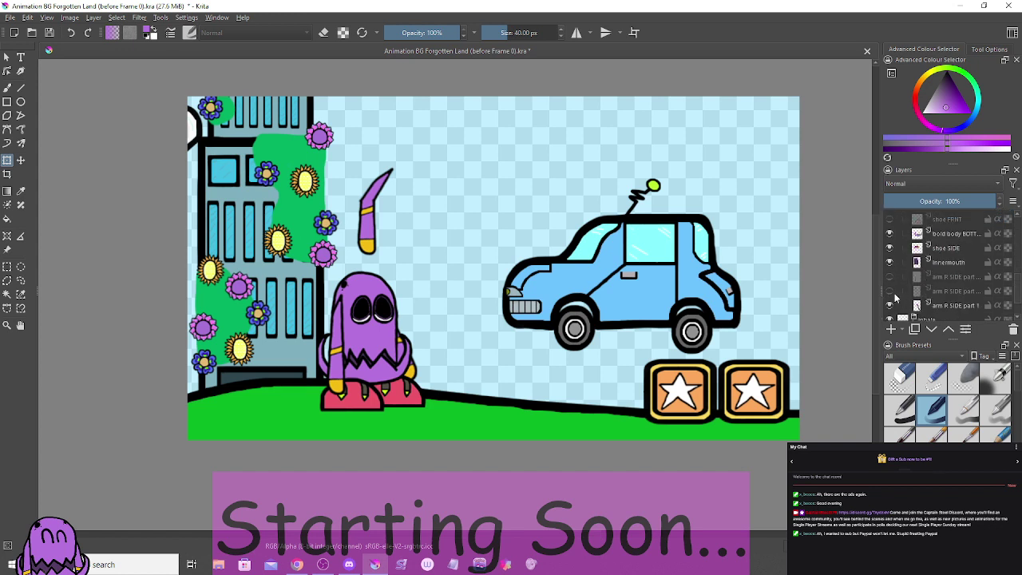
{"action": "left_click", "coordinate": [891, 292]}
{"action": "left_click", "coordinate": [890, 277]}
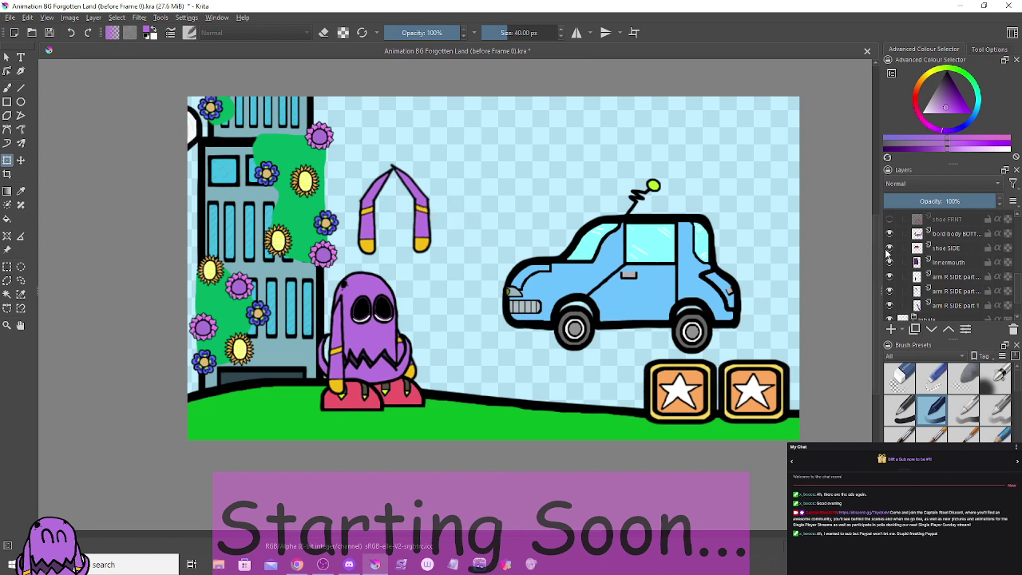
{"action": "left_click", "coordinate": [890, 291]}
{"action": "left_click", "coordinate": [891, 276]}
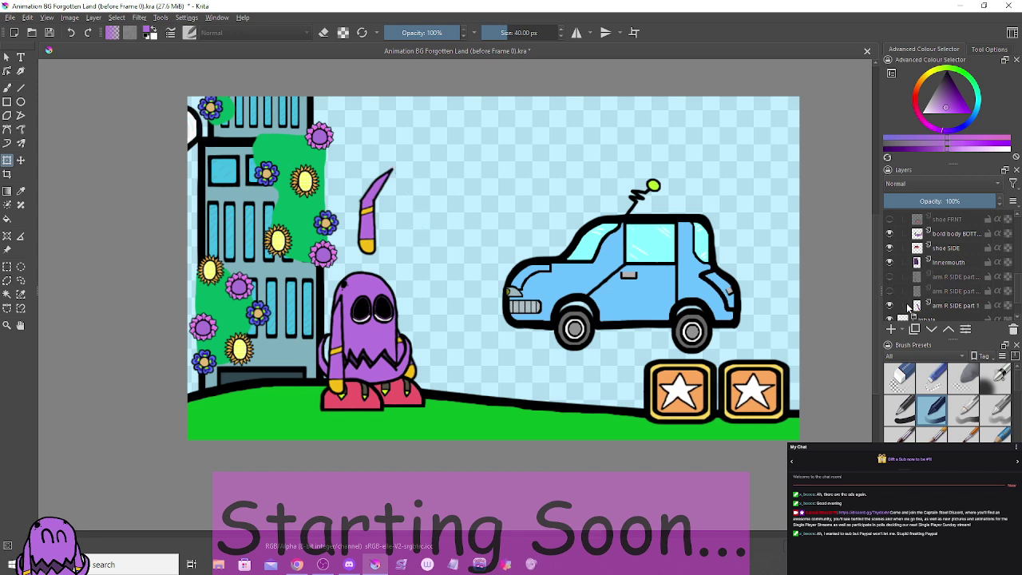
{"action": "scroll", "coordinate": [898, 276], "scroll_direction": "up", "scroll_amount": 3}
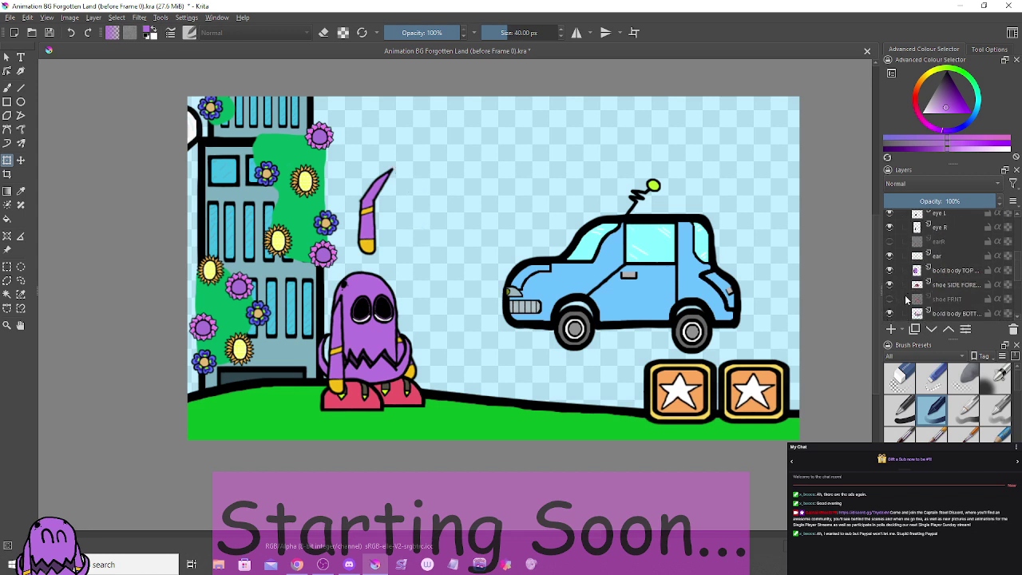
{"action": "left_click", "coordinate": [890, 300]}
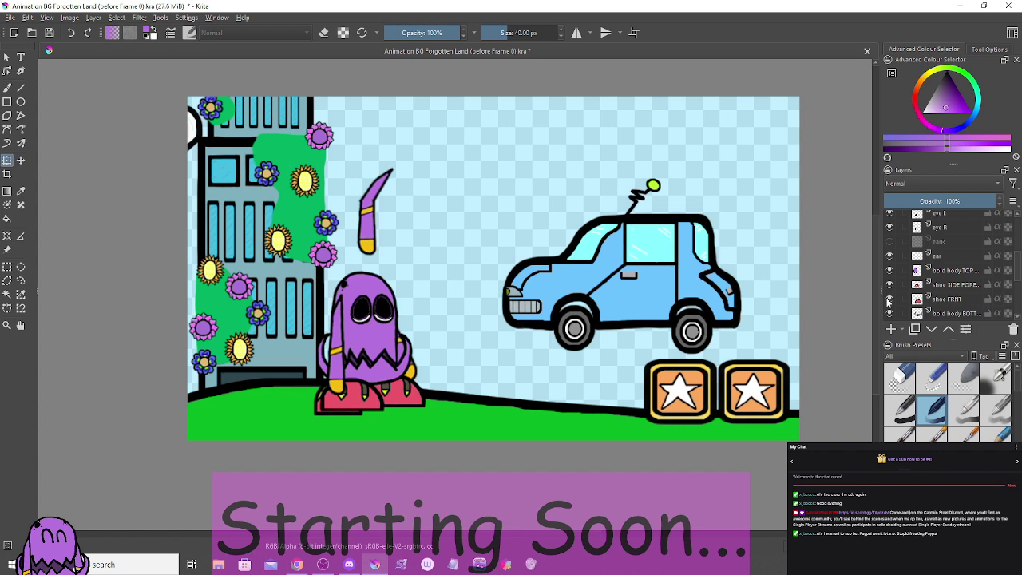
{"action": "left_click", "coordinate": [890, 300]}
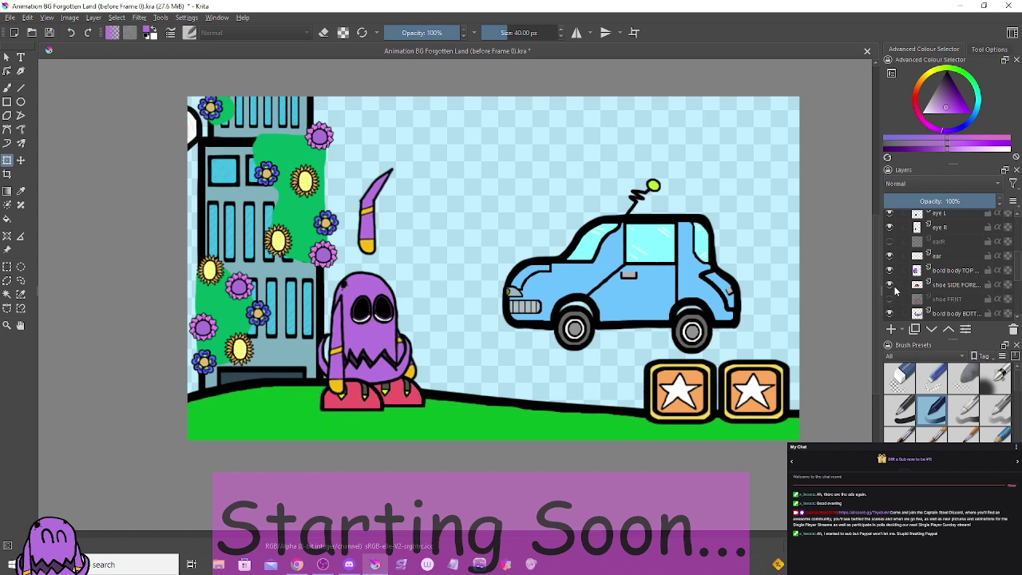
Step: Hide the two upper arm L SIDE part layers of the Spector group and show the eyebrow layer
{"action": "scroll", "coordinate": [896, 279], "scroll_direction": "up", "scroll_amount": 3}
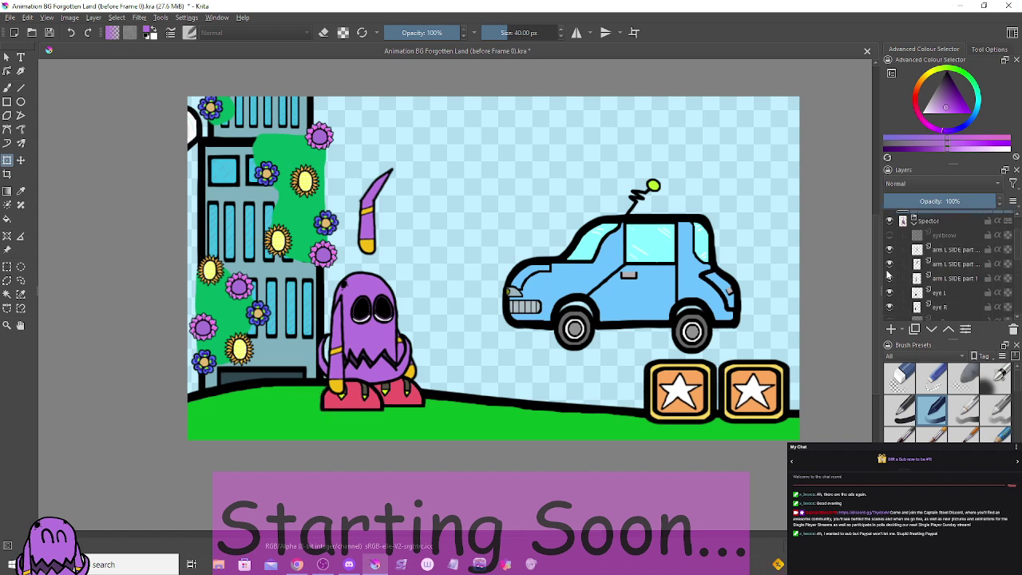
{"action": "left_click", "coordinate": [889, 264]}
{"action": "left_click", "coordinate": [889, 249]}
{"action": "left_click", "coordinate": [890, 235]}
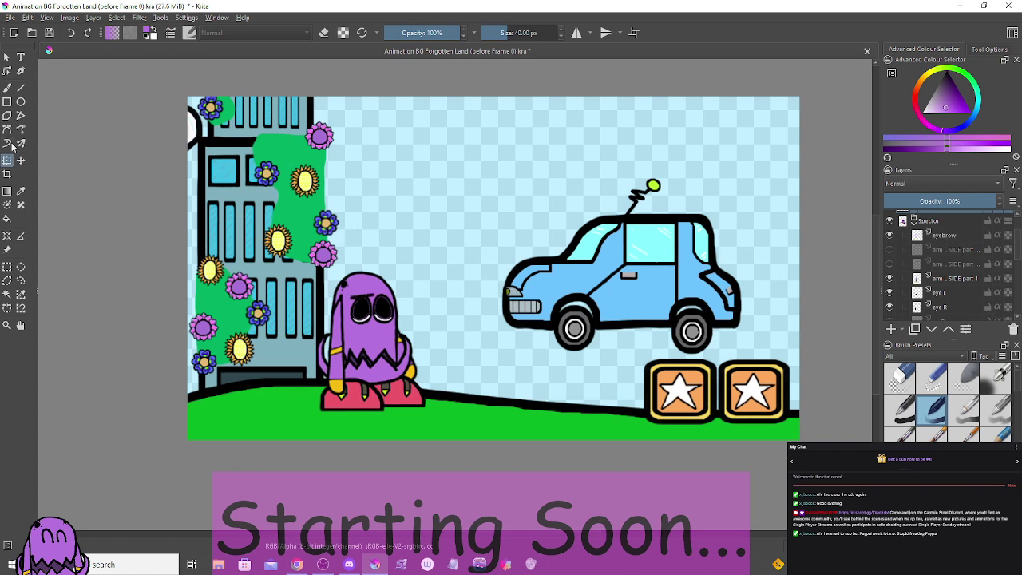
Step: Rotate the eyebrow layer of the Spector group so the brow lies level over the purple character's left-hand eye
{"action": "left_click", "coordinate": [953, 241]}
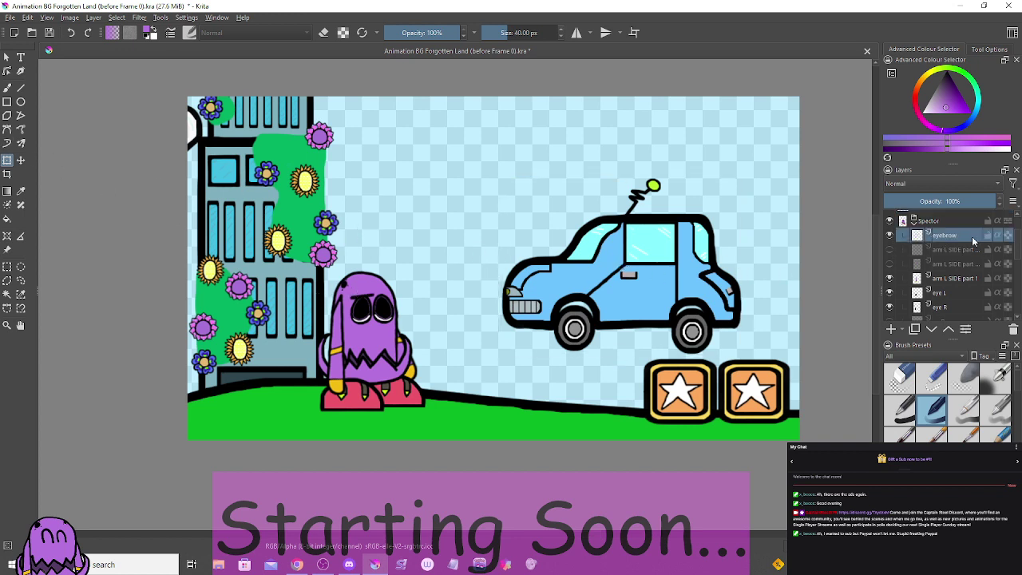
{"action": "scroll", "coordinate": [515, 317], "scroll_direction": "up", "scroll_amount": 6}
{"action": "scroll", "coordinate": [472, 247], "scroll_direction": "up", "scroll_amount": 2}
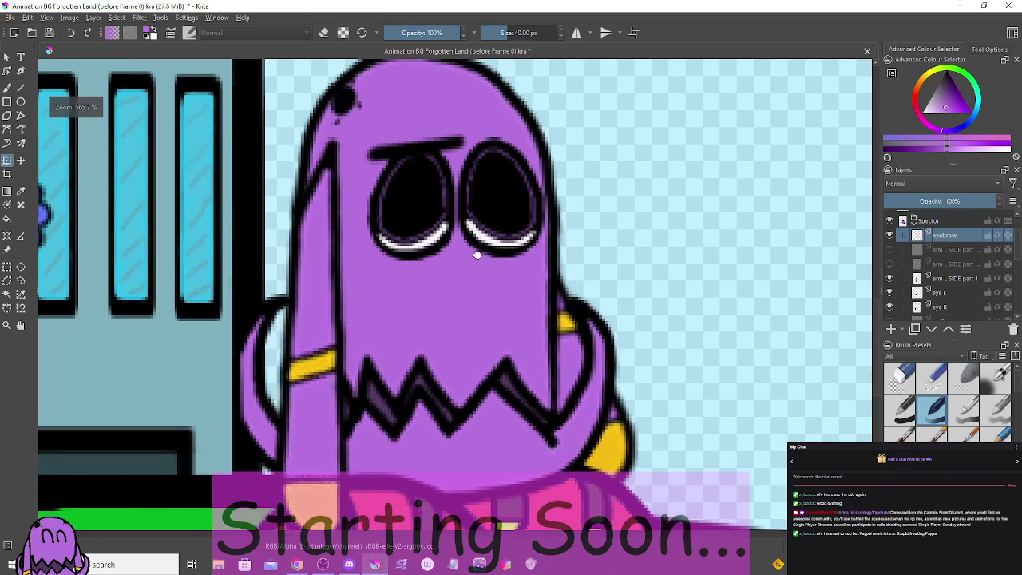
{"action": "scroll", "coordinate": [468, 255], "scroll_direction": "down", "scroll_amount": 2}
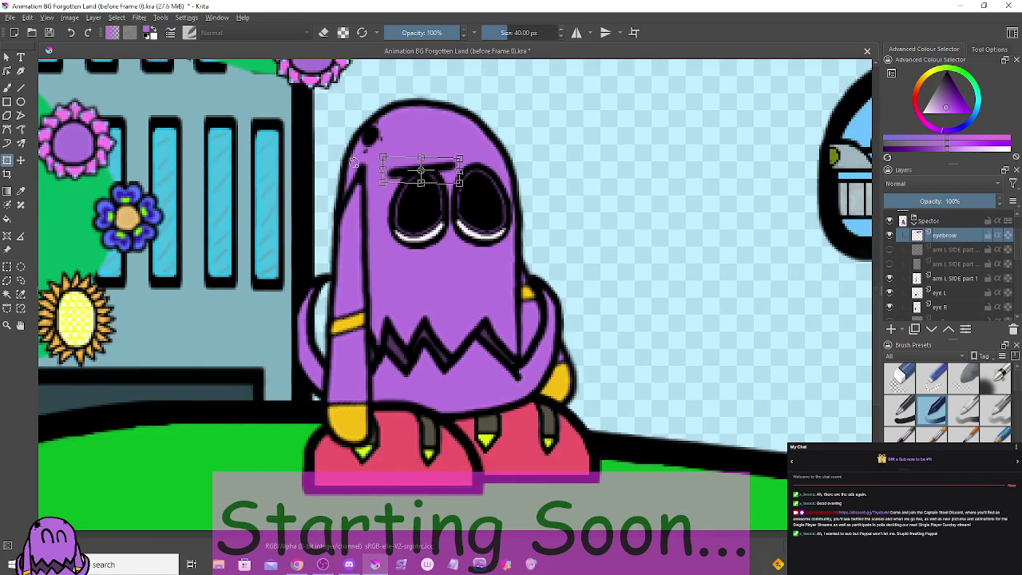
{"action": "key", "text": "Return"}
{"action": "left_click_drag", "start_coordinate": [356, 146], "coordinate": [324, 210]}
{"action": "left_click", "coordinate": [6, 56]}
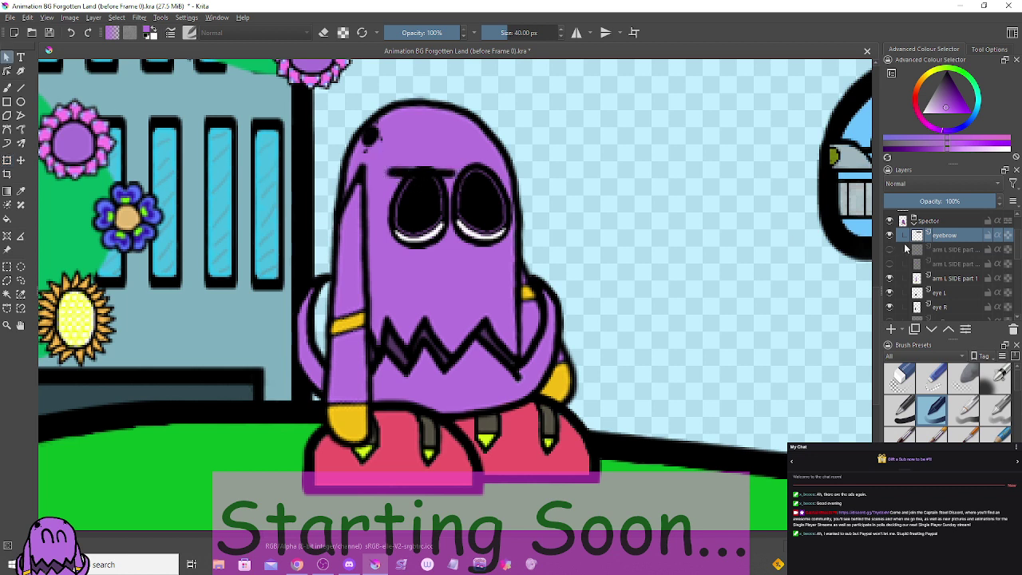
Step: Raise the eyebrow above the eye and tilt it so it slants down toward the middle of the face
{"action": "left_click", "coordinate": [7, 159]}
{"action": "left_click_drag", "start_coordinate": [327, 173], "coordinate": [353, 161]}
{"action": "key", "text": "Return"}
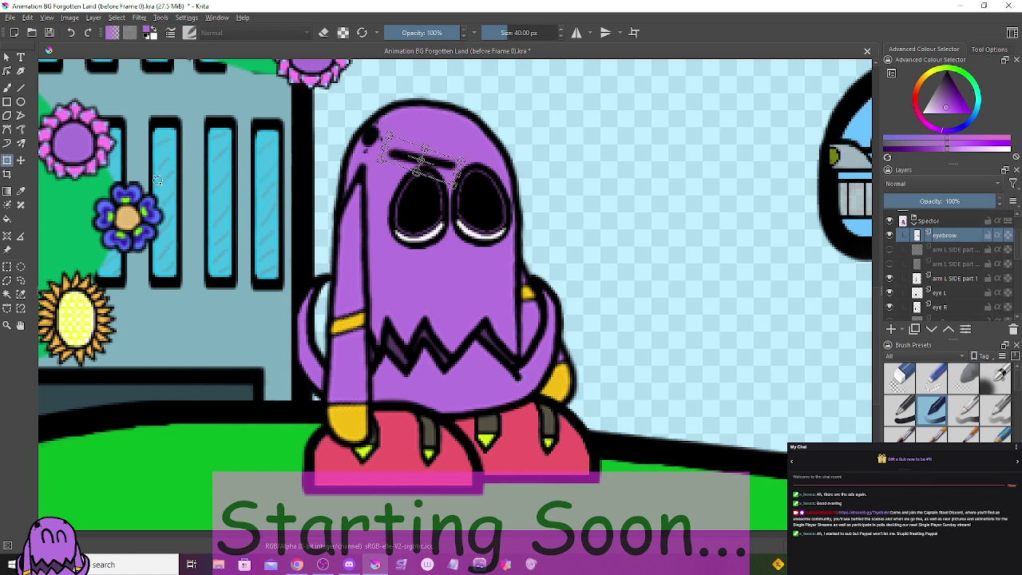
{"action": "left_click", "coordinate": [7, 57]}
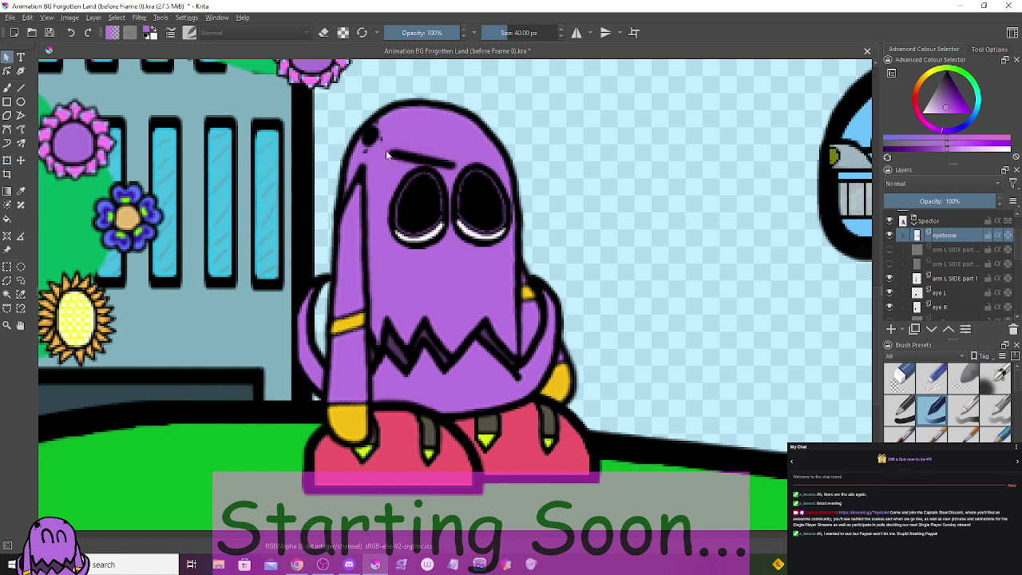
Step: Toggle the eyebrow layer's visibility to compare the face with and without the slanted brow
{"action": "left_click", "coordinate": [889, 235]}
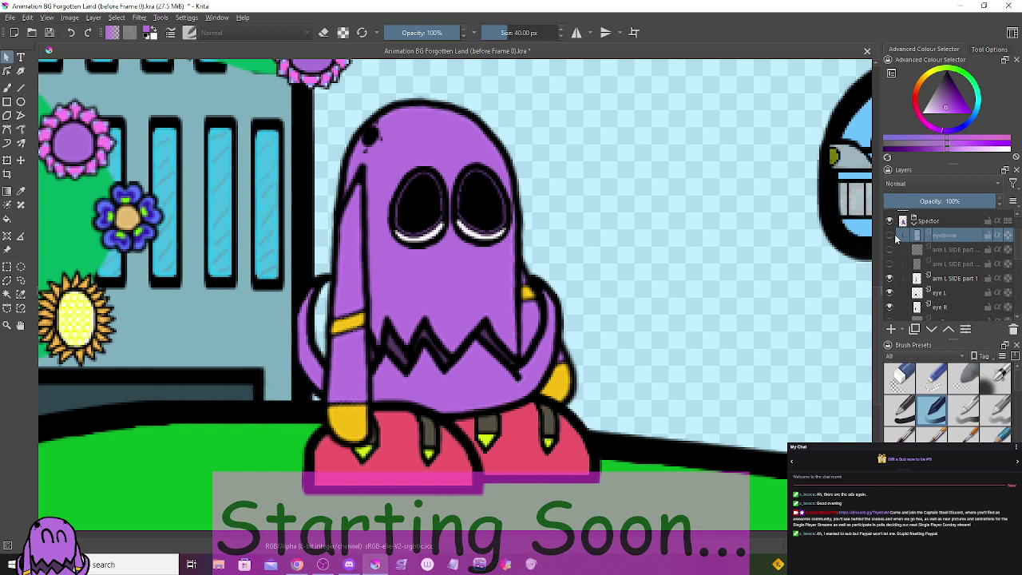
{"action": "left_click", "coordinate": [889, 235]}
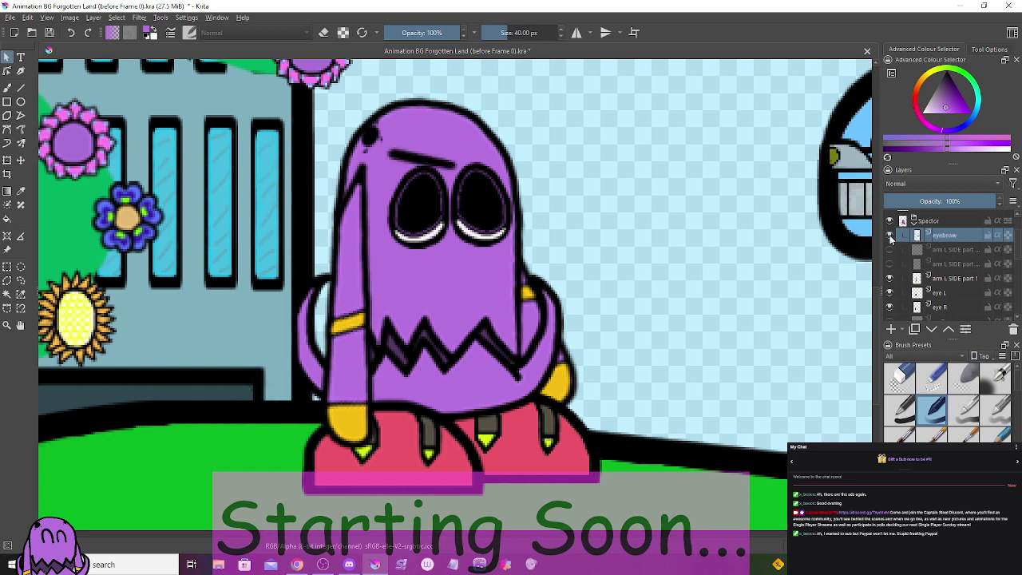
{"action": "left_click", "coordinate": [889, 235]}
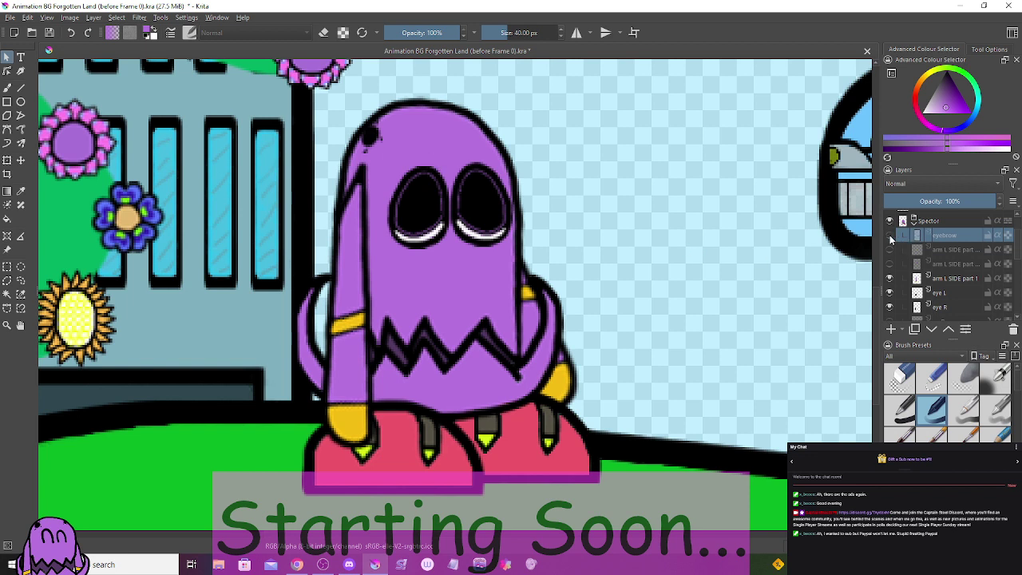
{"action": "left_click", "coordinate": [889, 235]}
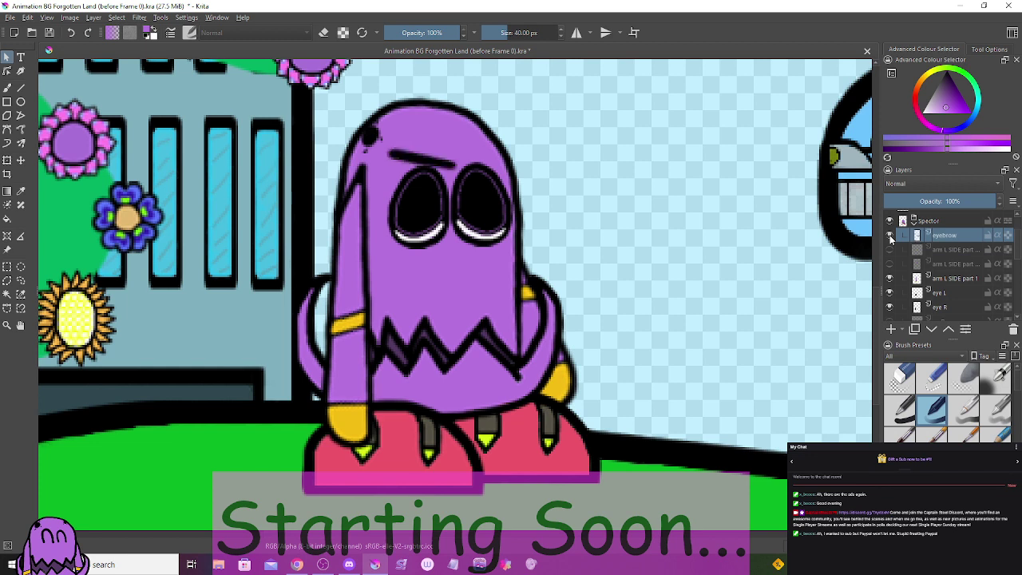
Step: Rotate the raised eyebrow back to horizontal, then hide its layer and collapse the Spector group
{"action": "left_click", "coordinate": [371, 171]}
{"action": "key", "text": "ctrl+t"}
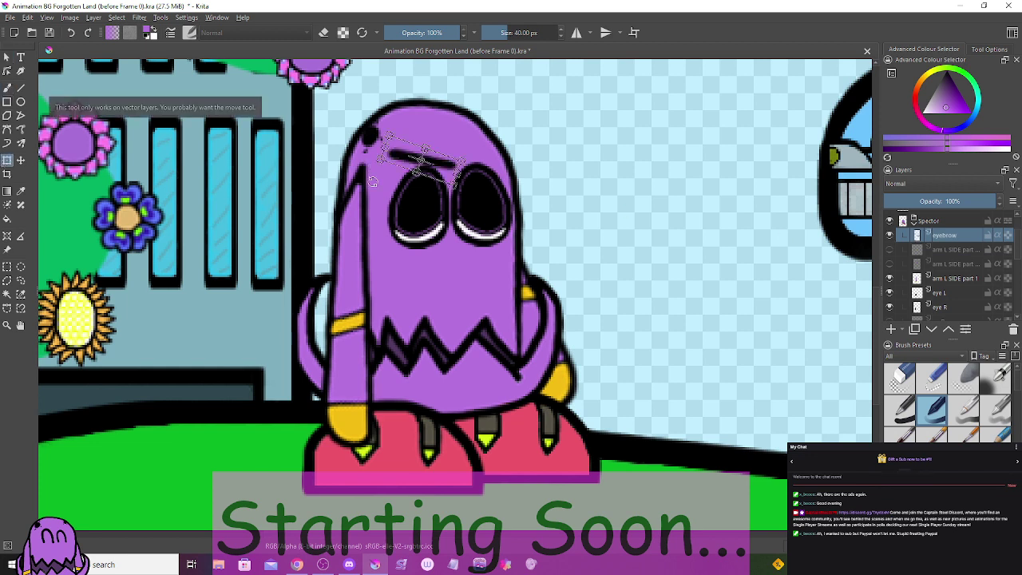
{"action": "left_click_drag", "start_coordinate": [372, 182], "coordinate": [390, 155]}
{"action": "key", "text": "Return"}
{"action": "left_click", "coordinate": [6, 56]}
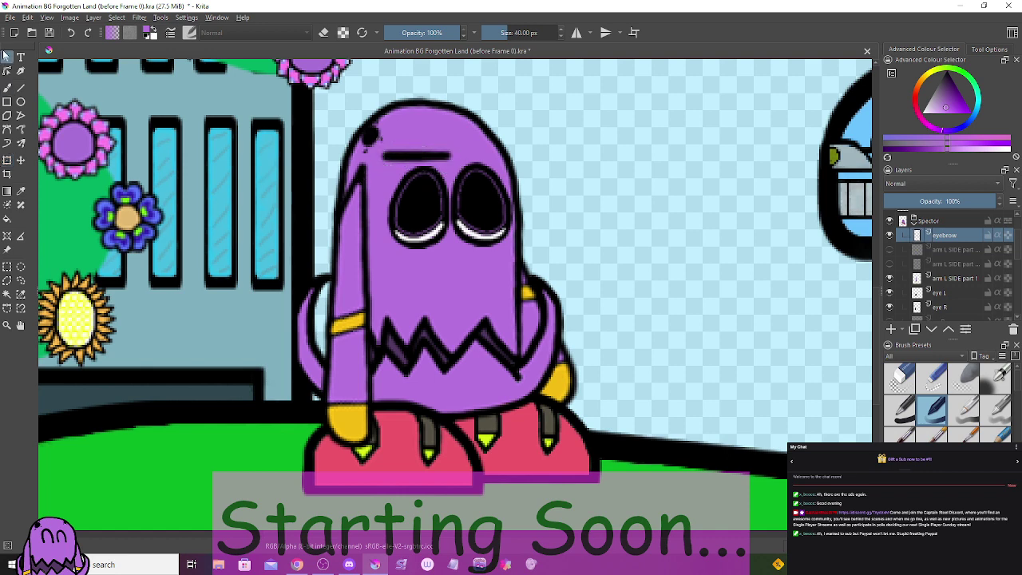
{"action": "left_click", "coordinate": [890, 235]}
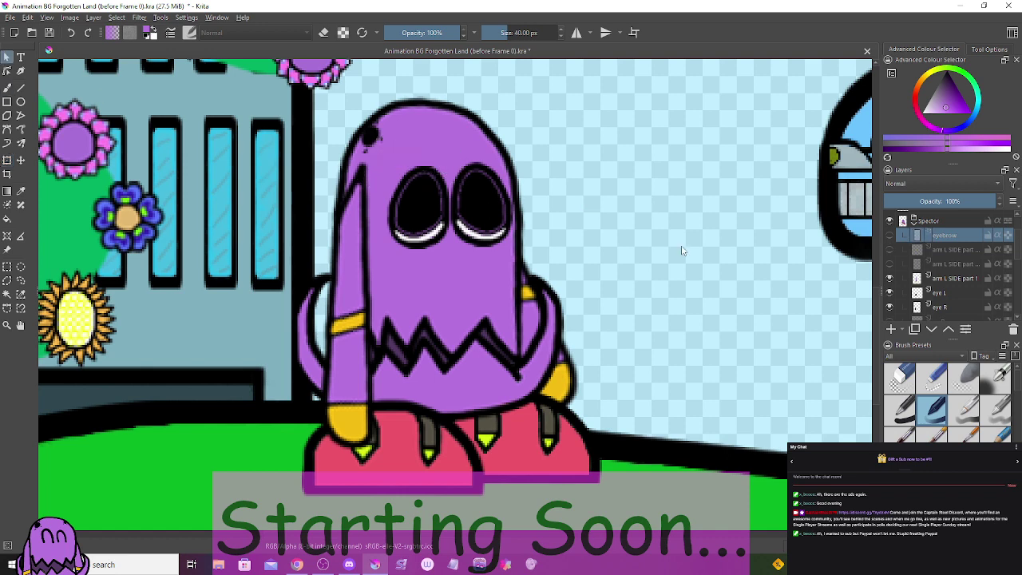
{"action": "scroll", "coordinate": [571, 246], "scroll_direction": "down", "scroll_amount": 5}
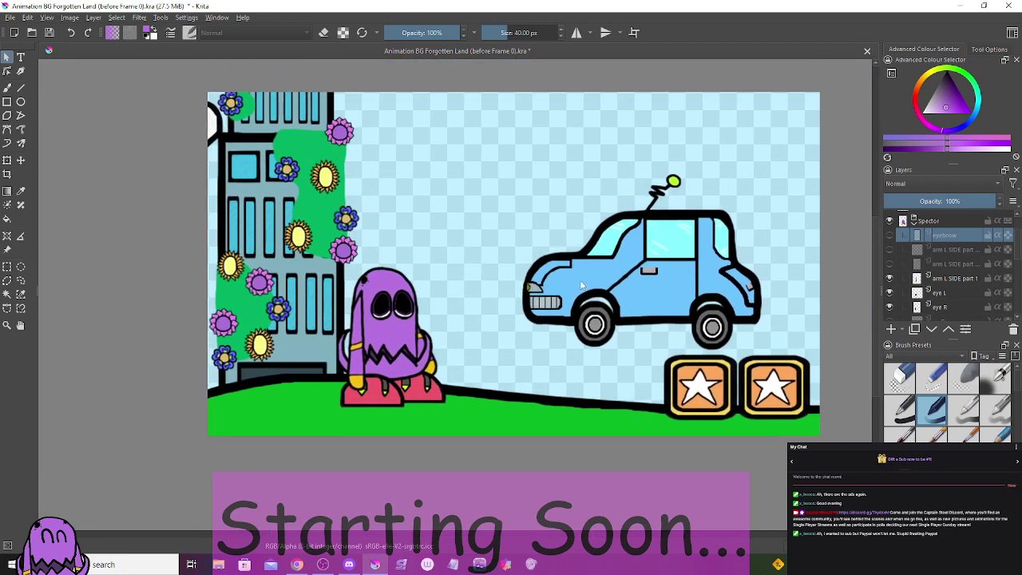
{"action": "left_click", "coordinate": [913, 221]}
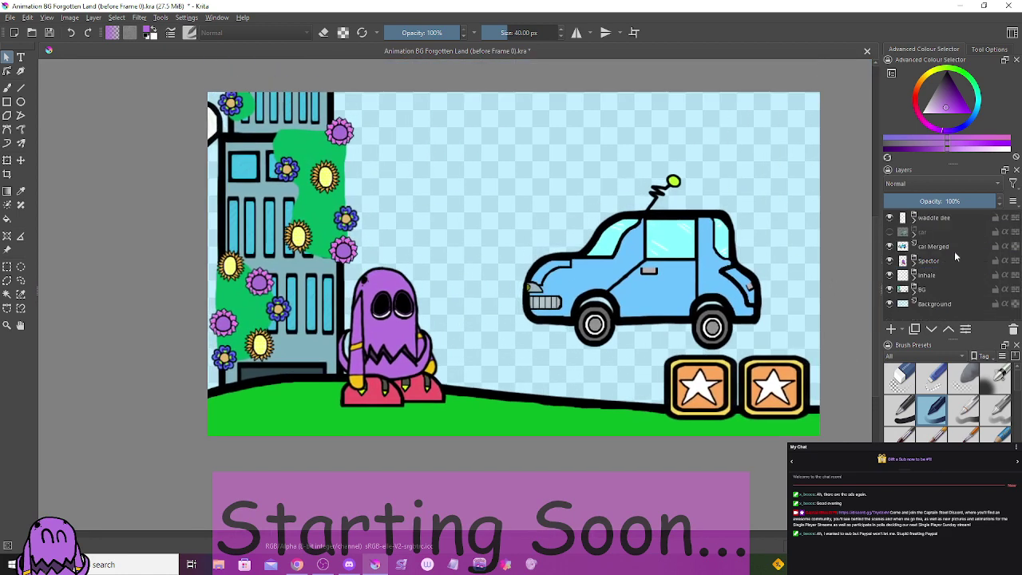
Step: Move the waddle dee group into the scene, between the purple character and the car's front end
{"action": "left_click", "coordinate": [938, 221]}
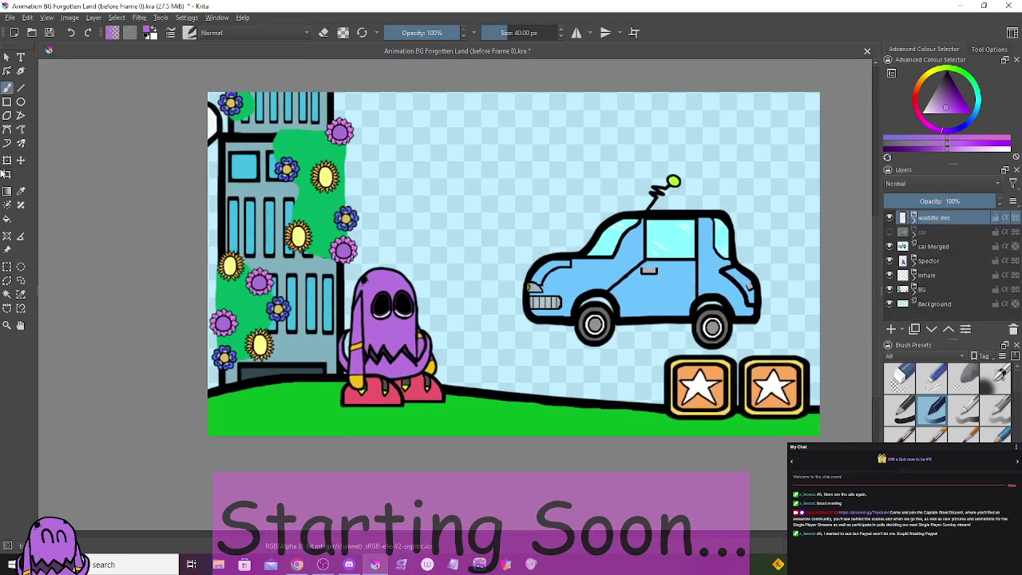
{"action": "left_click", "coordinate": [7, 159]}
{"action": "scroll", "coordinate": [792, 254], "scroll_direction": "down", "scroll_amount": 1}
{"action": "left_click_drag", "start_coordinate": [792, 254], "coordinate": [443, 268]}
{"action": "scroll", "coordinate": [571, 271], "scroll_direction": "up", "scroll_amount": 5}
{"action": "scroll", "coordinate": [443, 267], "scroll_direction": "down", "scroll_amount": 3}
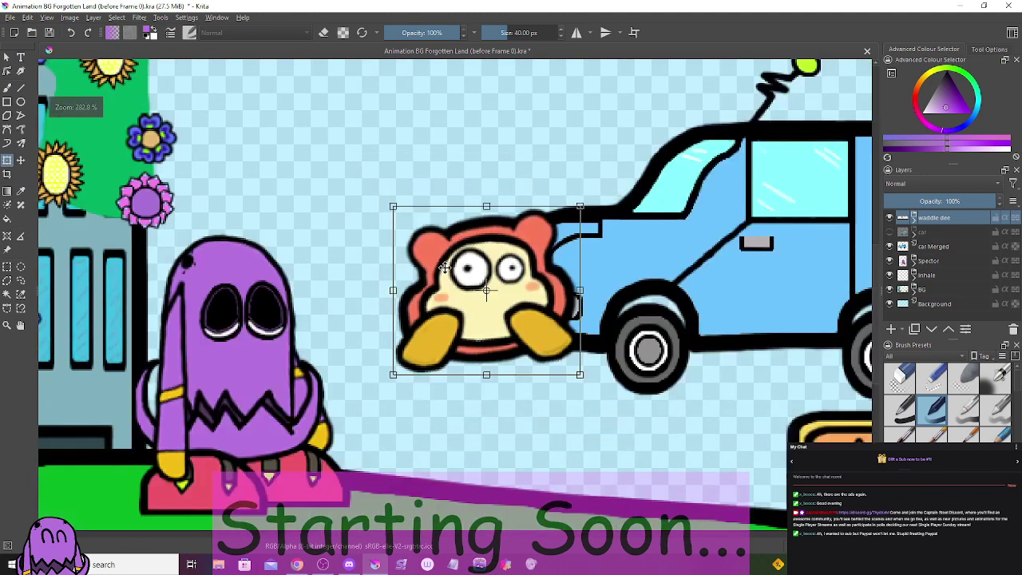
Step: In the waddle dee group, replace the shocked eyes with the upper eyes normal layer
{"action": "left_click", "coordinate": [914, 218]}
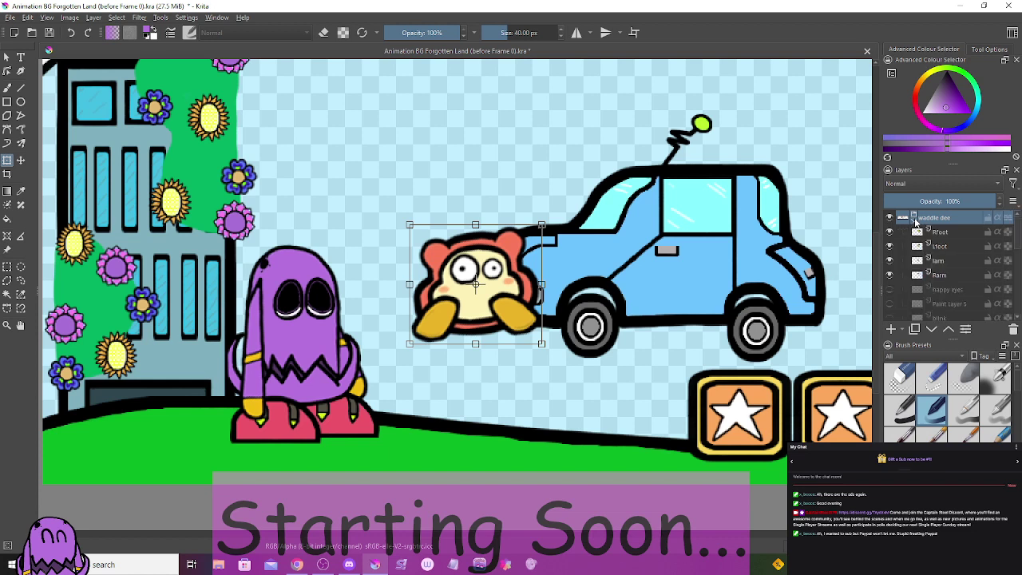
{"action": "scroll", "coordinate": [919, 275], "scroll_direction": "down", "scroll_amount": 2}
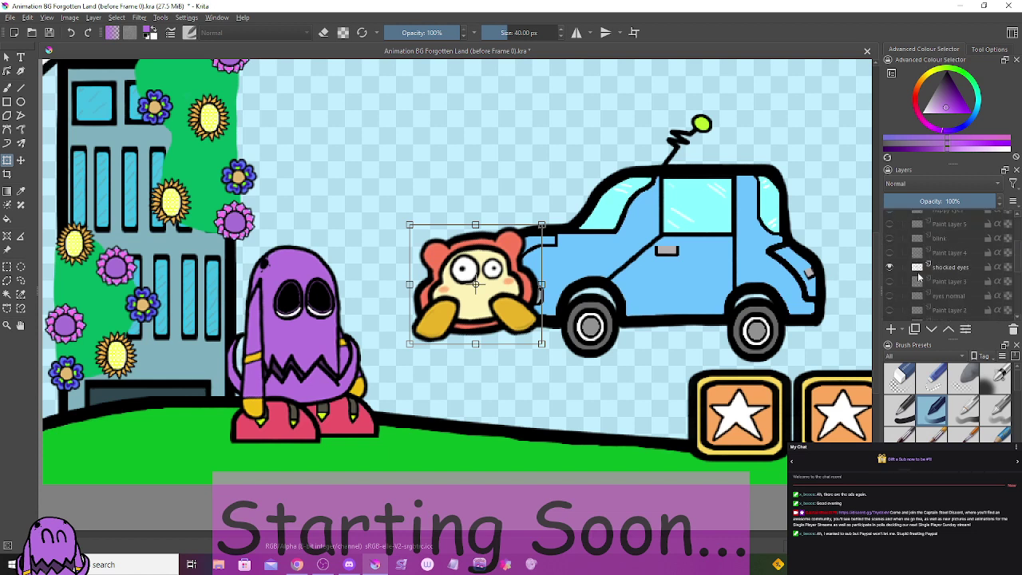
{"action": "left_click", "coordinate": [891, 268]}
{"action": "scroll", "coordinate": [893, 278], "scroll_direction": "down", "scroll_amount": 2}
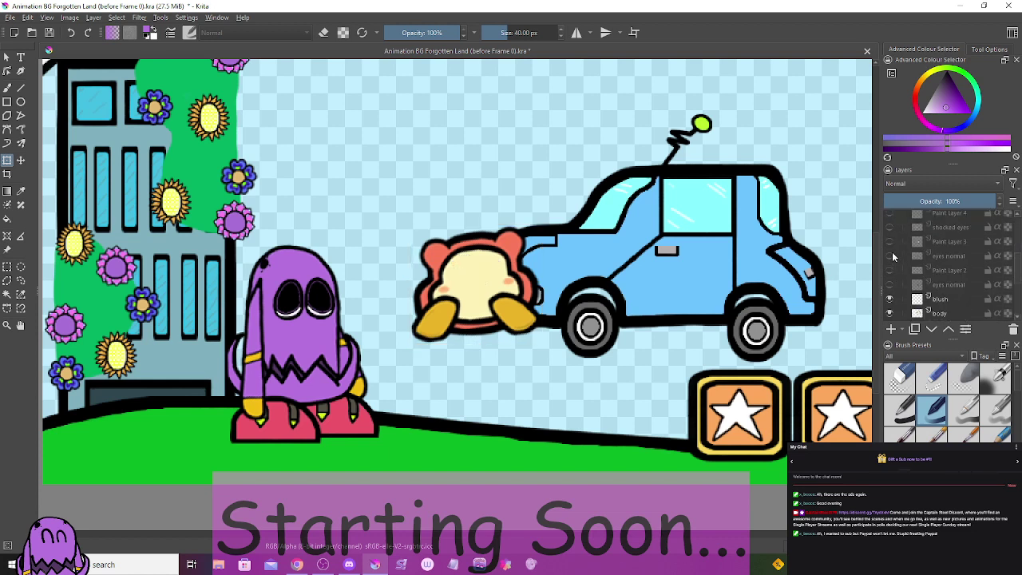
{"action": "left_click", "coordinate": [890, 256]}
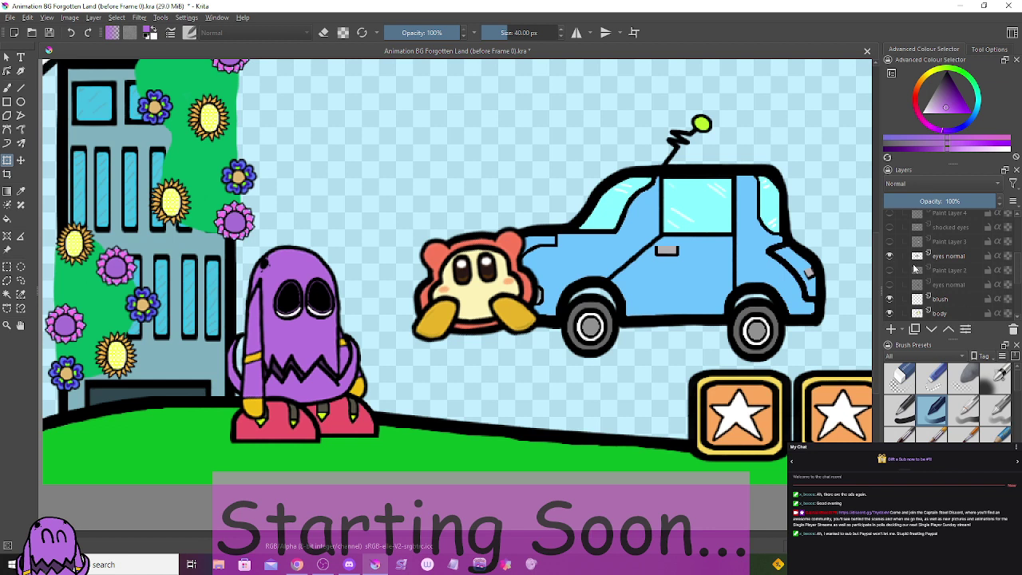
{"action": "left_click", "coordinate": [890, 270]}
{"action": "left_click", "coordinate": [890, 271]}
Step: Examine Waddle Dee with normal eyes up close and in relation to the purple character and the car
{"action": "scroll", "coordinate": [492, 287], "scroll_direction": "up", "scroll_amount": 3}
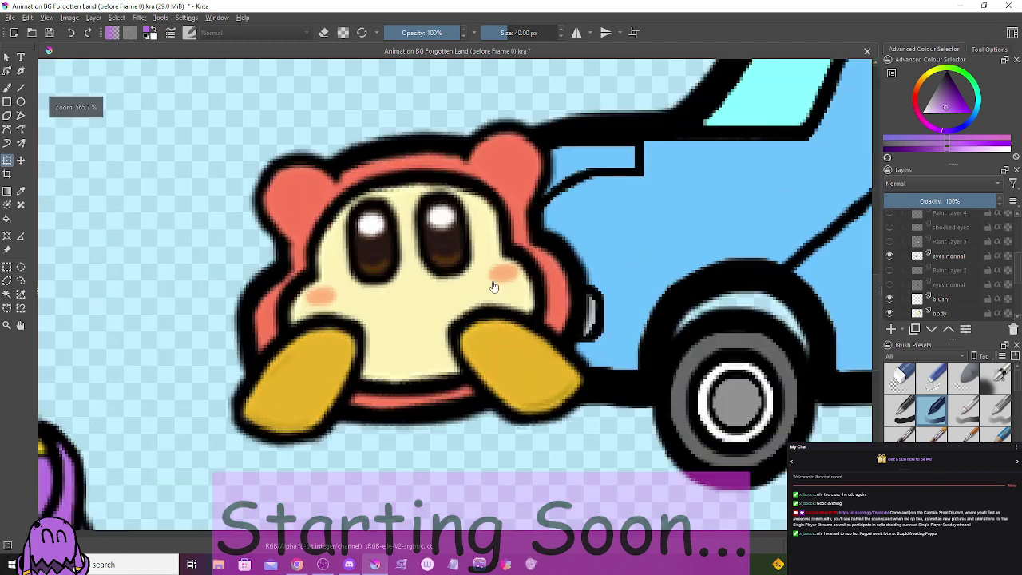
{"action": "scroll", "coordinate": [479, 286], "scroll_direction": "down", "scroll_amount": 1}
{"action": "scroll", "coordinate": [431, 274], "scroll_direction": "down", "scroll_amount": 2}
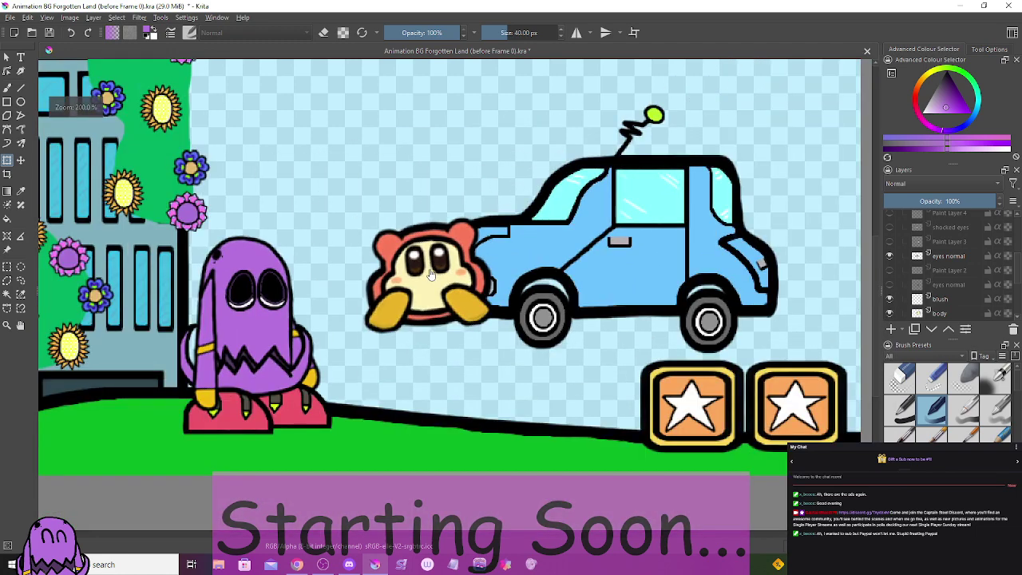
{"action": "scroll", "coordinate": [431, 274], "scroll_direction": "down", "scroll_amount": 3}
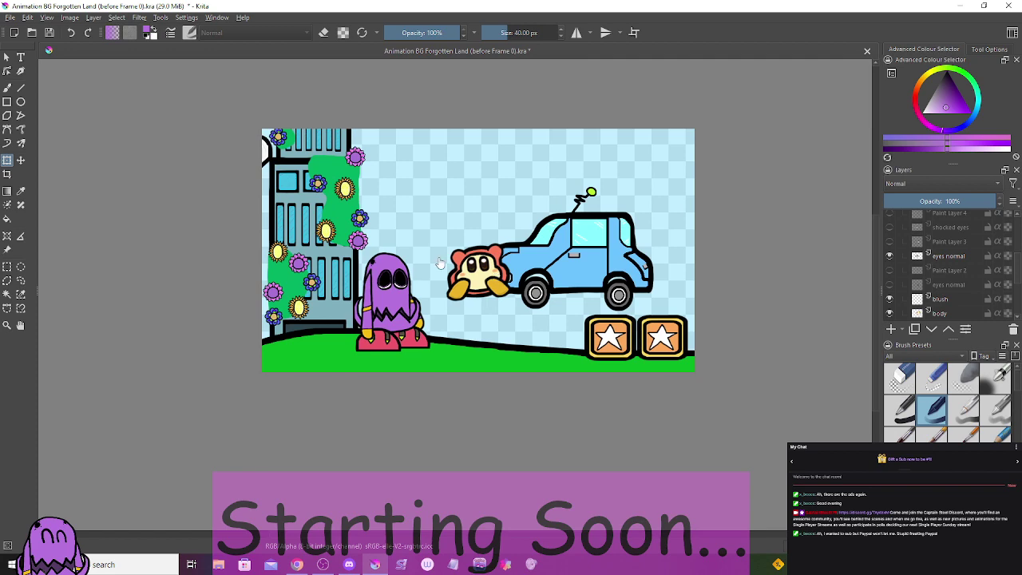
{"action": "scroll", "coordinate": [471, 275], "scroll_direction": "up", "scroll_amount": 5}
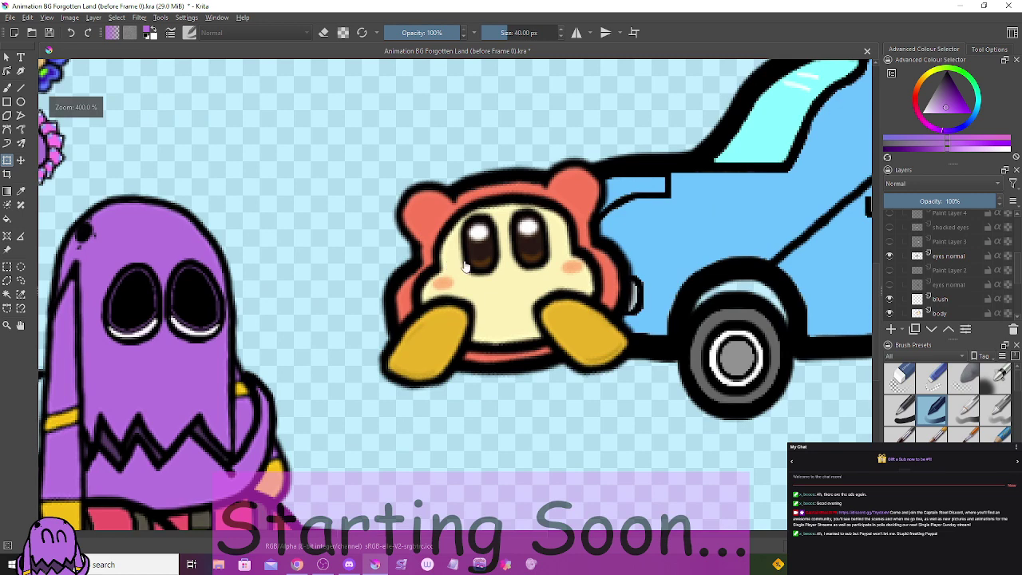
{"action": "left_click_drag", "start_coordinate": [467, 265], "coordinate": [376, 270]}
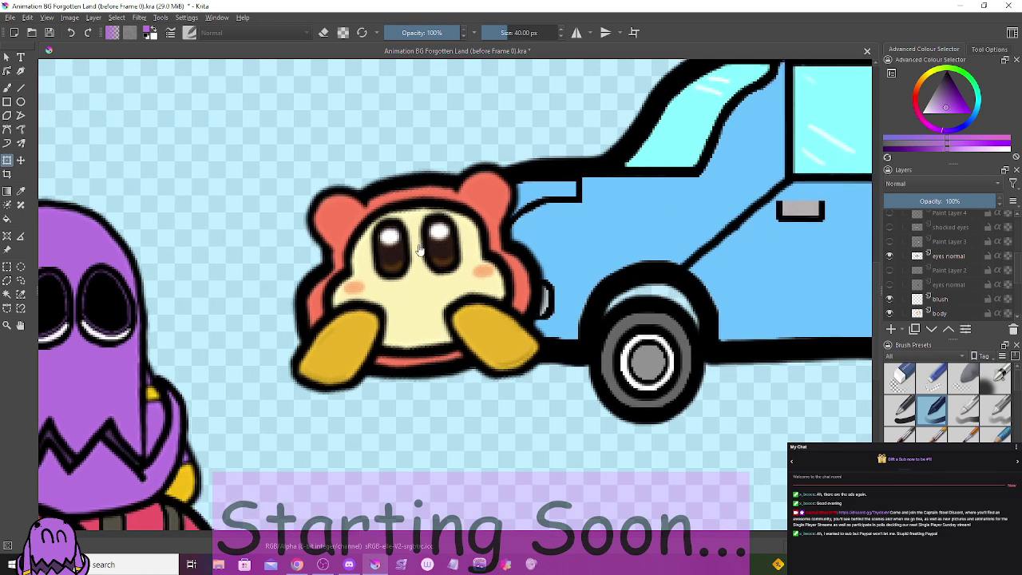
{"action": "scroll", "coordinate": [421, 250], "scroll_direction": "down", "scroll_amount": 2}
{"action": "scroll", "coordinate": [412, 251], "scroll_direction": "up", "scroll_amount": 1}
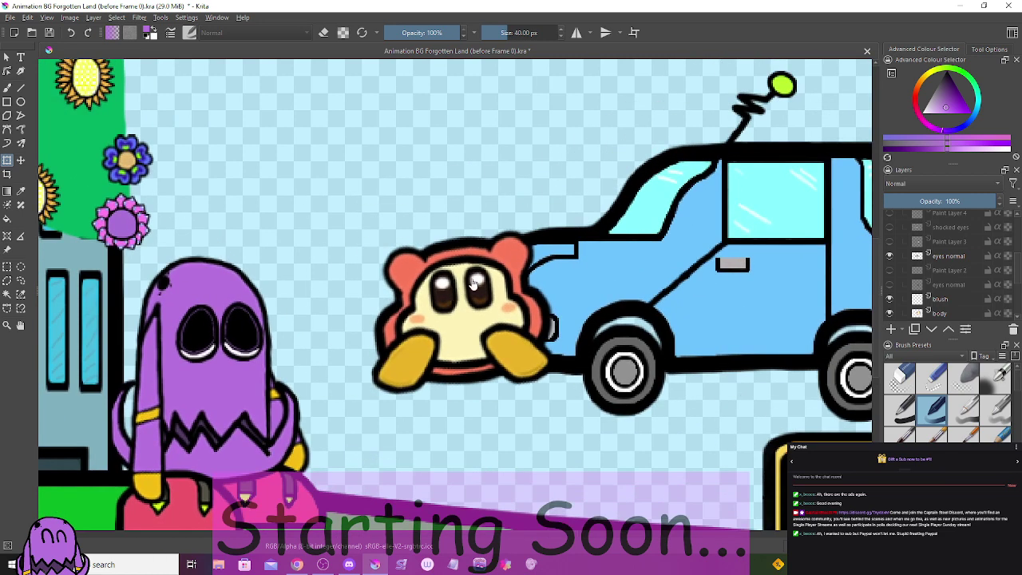
{"action": "scroll", "coordinate": [461, 321], "scroll_direction": "down", "scroll_amount": 1}
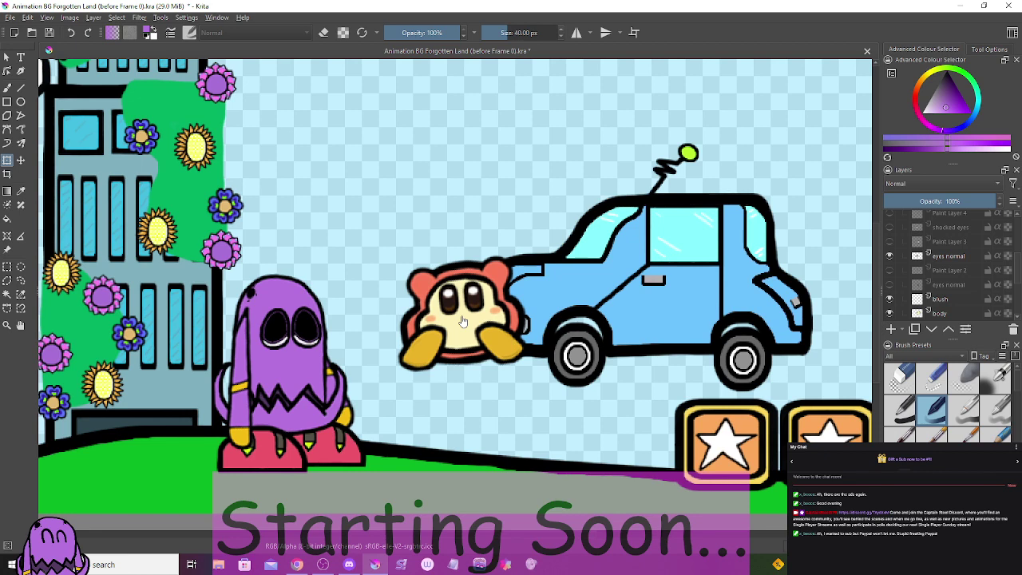
{"action": "scroll", "coordinate": [425, 312], "scroll_direction": "down", "scroll_amount": 1}
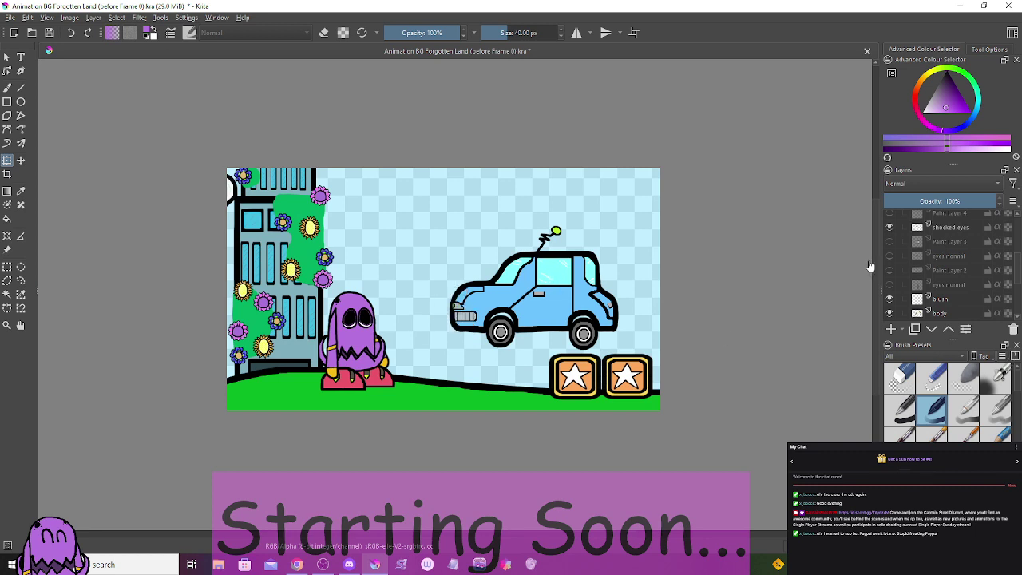
Step: Collapse the waddle dee group and move the visible cloud frame layer in BG from behind the building into the sky above the car
{"action": "scroll", "coordinate": [905, 272], "scroll_direction": "up", "scroll_amount": 3}
{"action": "left_click", "coordinate": [915, 222]}
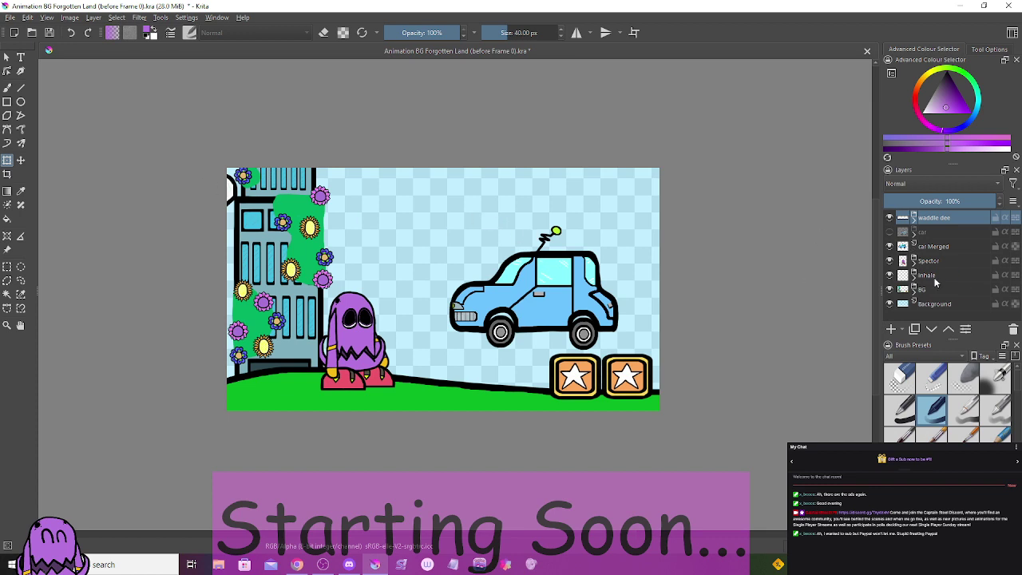
{"action": "left_click", "coordinate": [914, 290]}
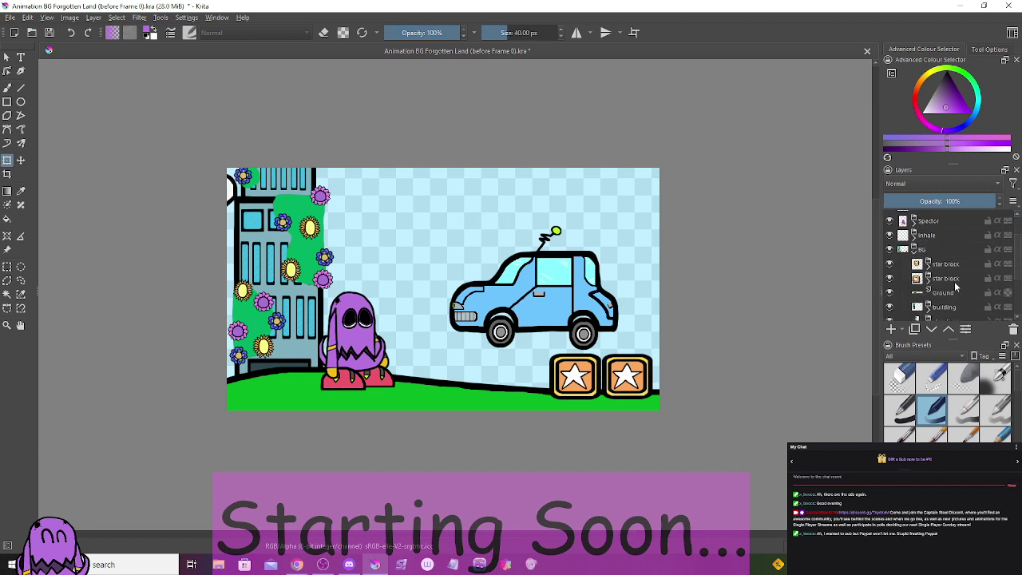
{"action": "scroll", "coordinate": [955, 286], "scroll_direction": "down", "scroll_amount": 2}
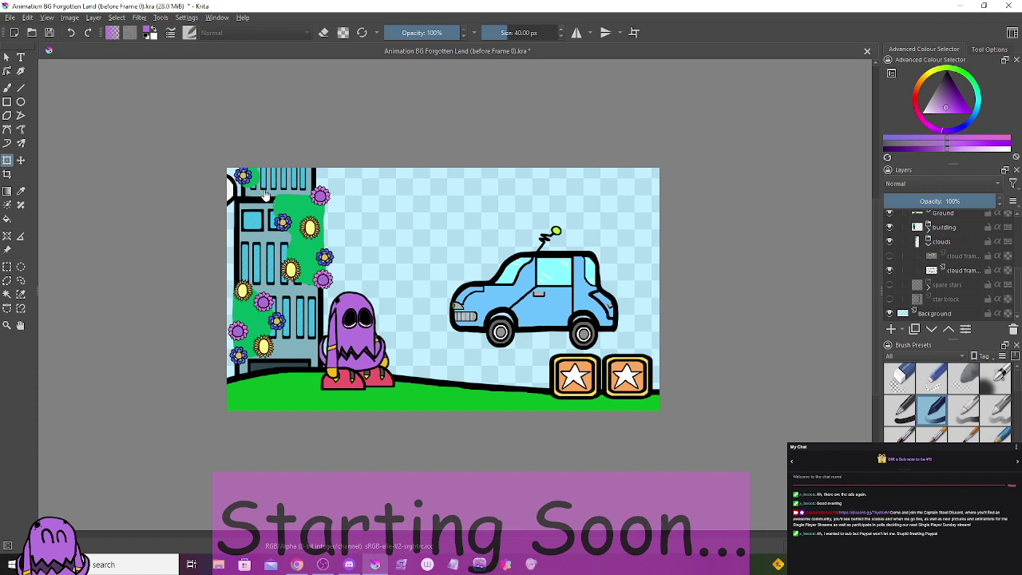
{"action": "left_click", "coordinate": [957, 273]}
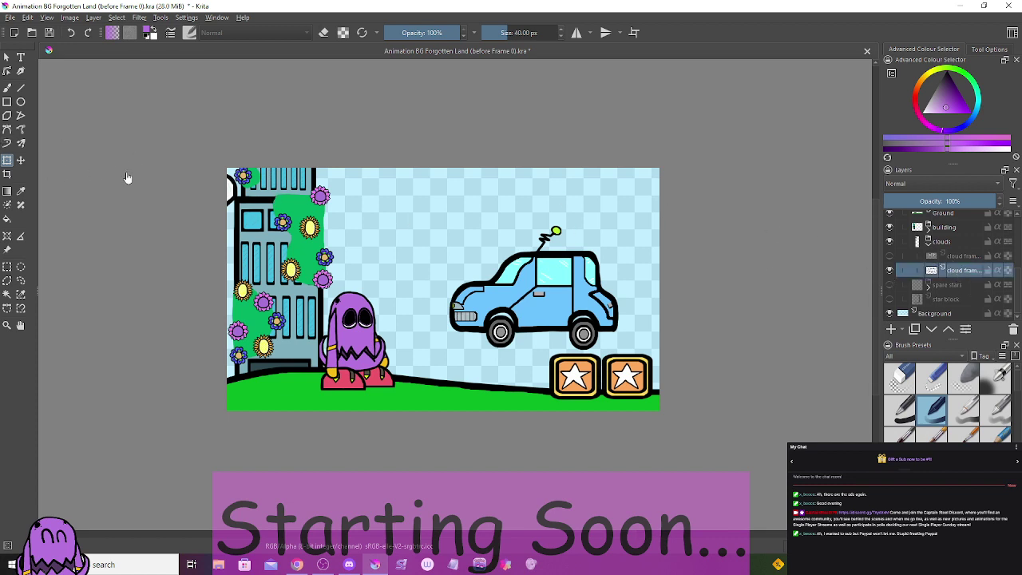
{"action": "left_click_drag", "start_coordinate": [127, 178], "coordinate": [125, 175]}
{"action": "left_click_drag", "start_coordinate": [249, 187], "coordinate": [546, 200]}
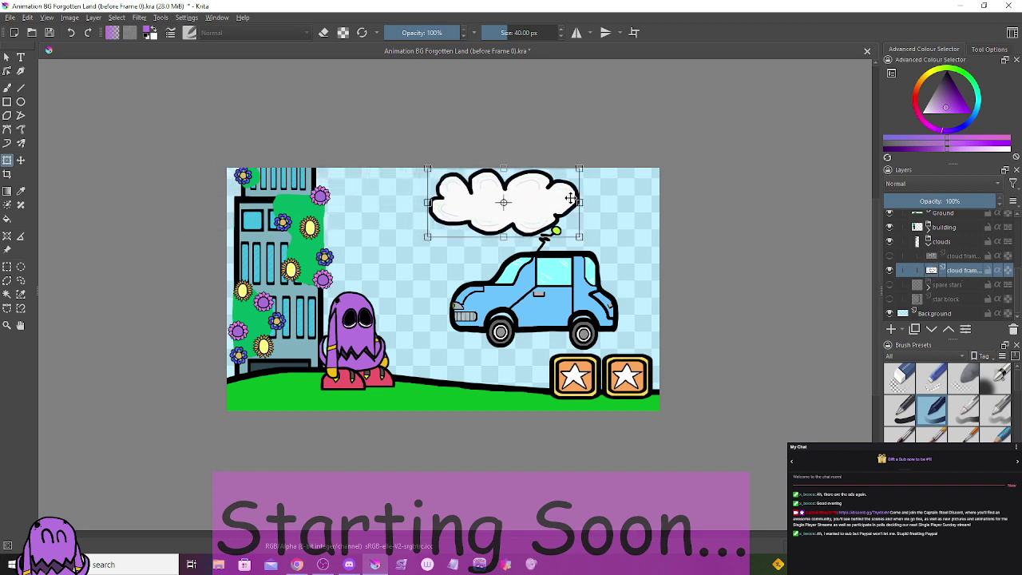
{"action": "scroll", "coordinate": [943, 309], "scroll_direction": "up", "scroll_amount": 3}
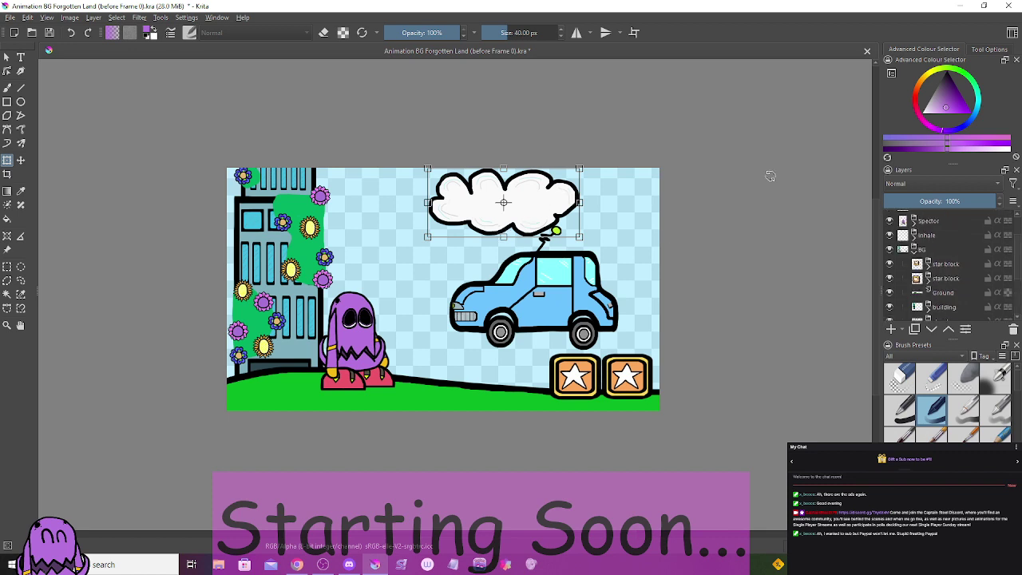
Step: Try placing the waddle dee group beside the purple character and against the front of the car
{"action": "scroll", "coordinate": [922, 266], "scroll_direction": "up", "scroll_amount": 3}
{"action": "left_click", "coordinate": [942, 216]}
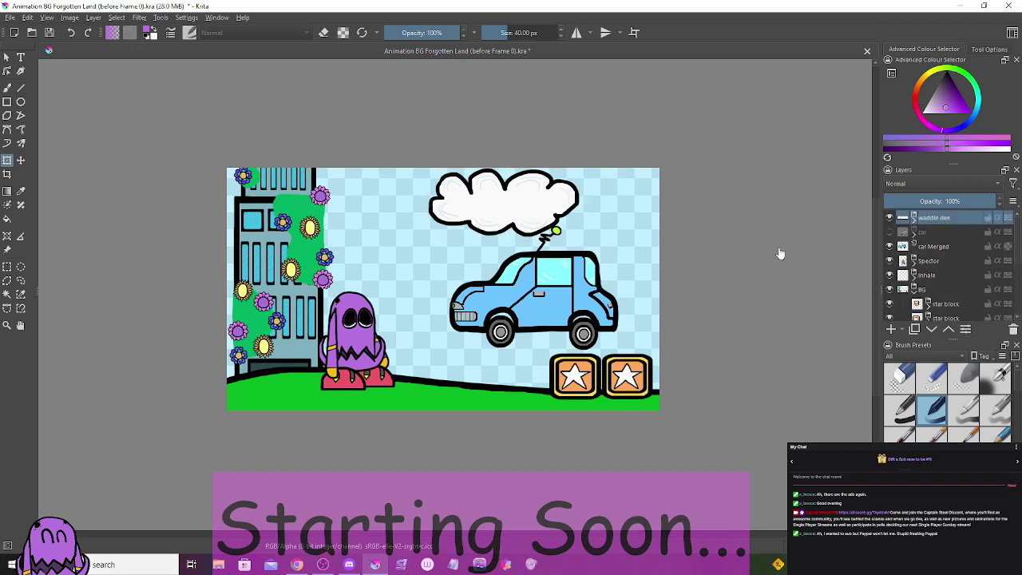
{"action": "left_click_drag", "start_coordinate": [690, 326], "coordinate": [384, 334]}
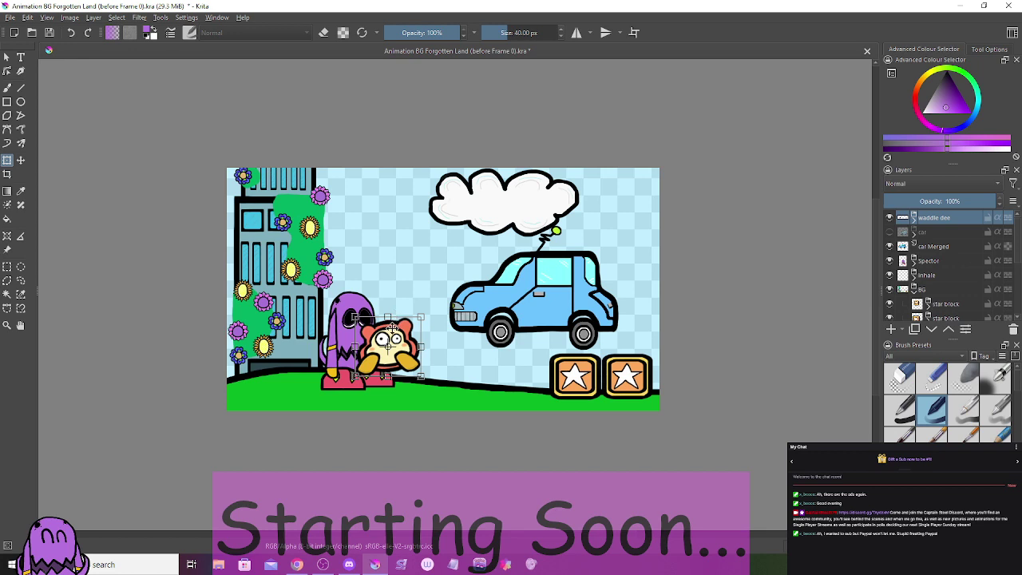
{"action": "left_click_drag", "start_coordinate": [391, 327], "coordinate": [475, 260]}
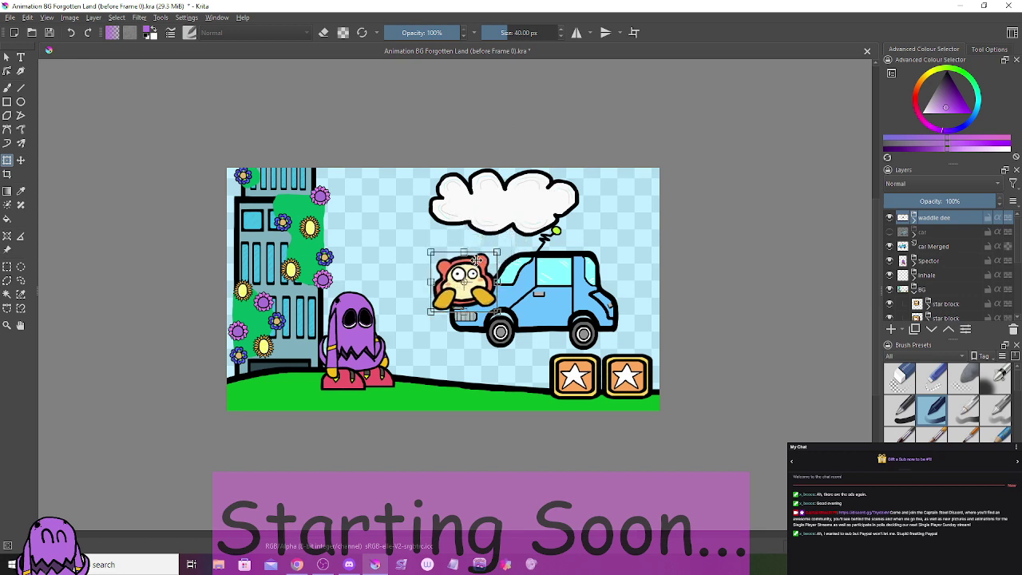
{"action": "key", "text": "ctrl+z"}
Step: Try showing the other cloud frame layer instead of the visible one and move it partly past the canvas's right edge
{"action": "scroll", "coordinate": [928, 285], "scroll_direction": "down", "scroll_amount": 5}
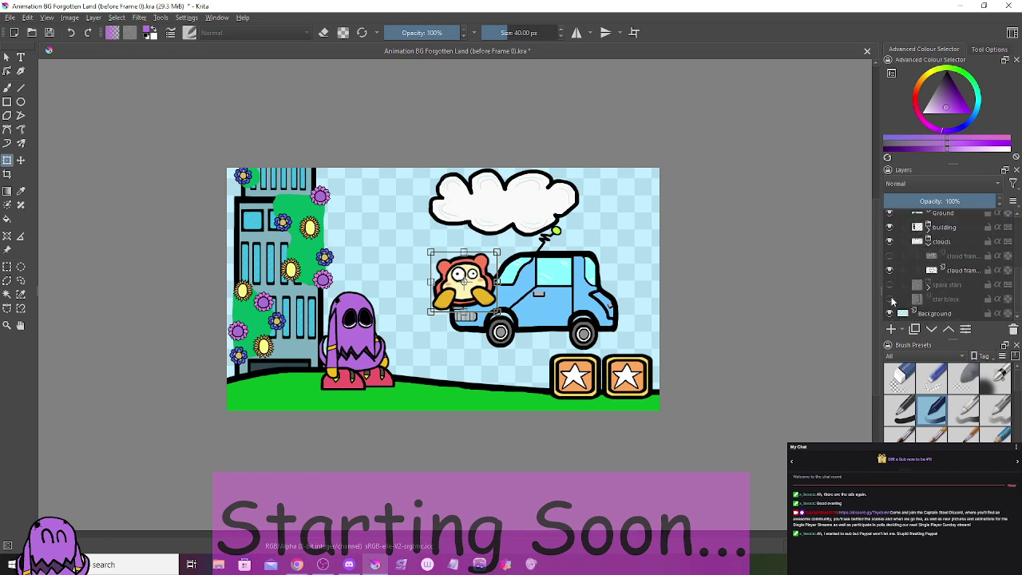
{"action": "left_click", "coordinate": [889, 270]}
{"action": "left_click", "coordinate": [889, 255]}
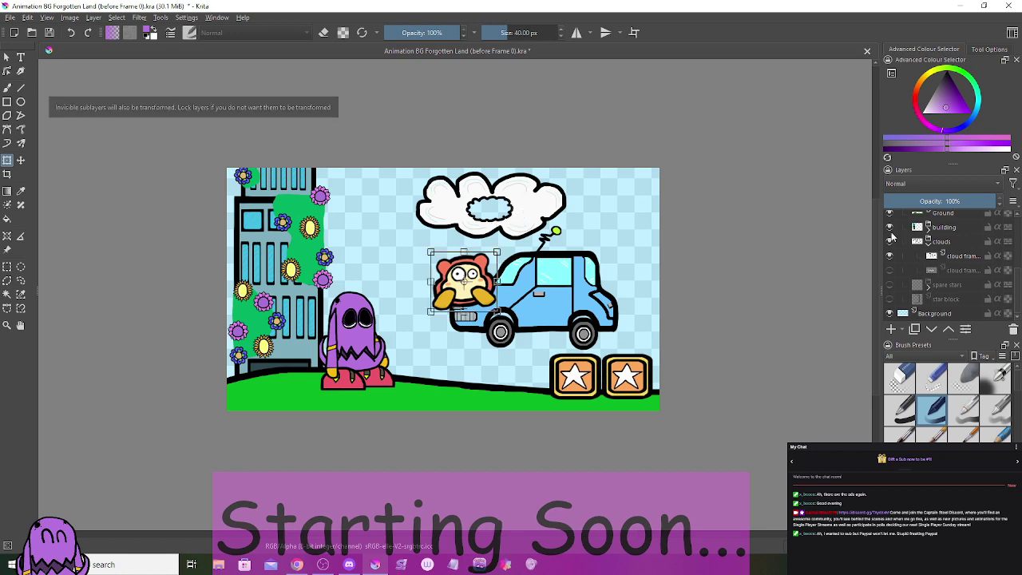
{"action": "left_click", "coordinate": [944, 257]}
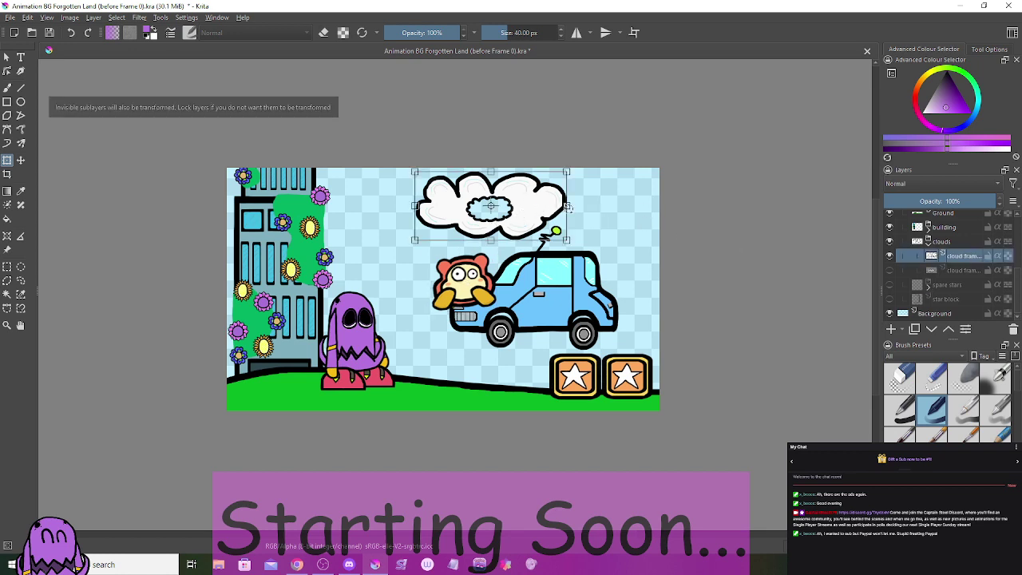
{"action": "left_click_drag", "start_coordinate": [557, 209], "coordinate": [697, 213]}
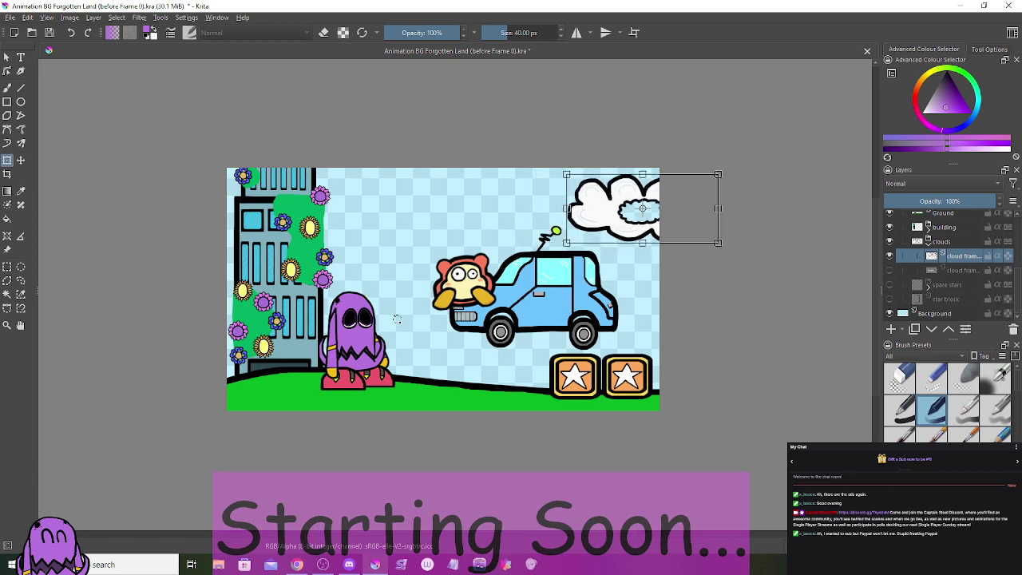
{"action": "scroll", "coordinate": [531, 291], "scroll_direction": "up", "scroll_amount": 1}
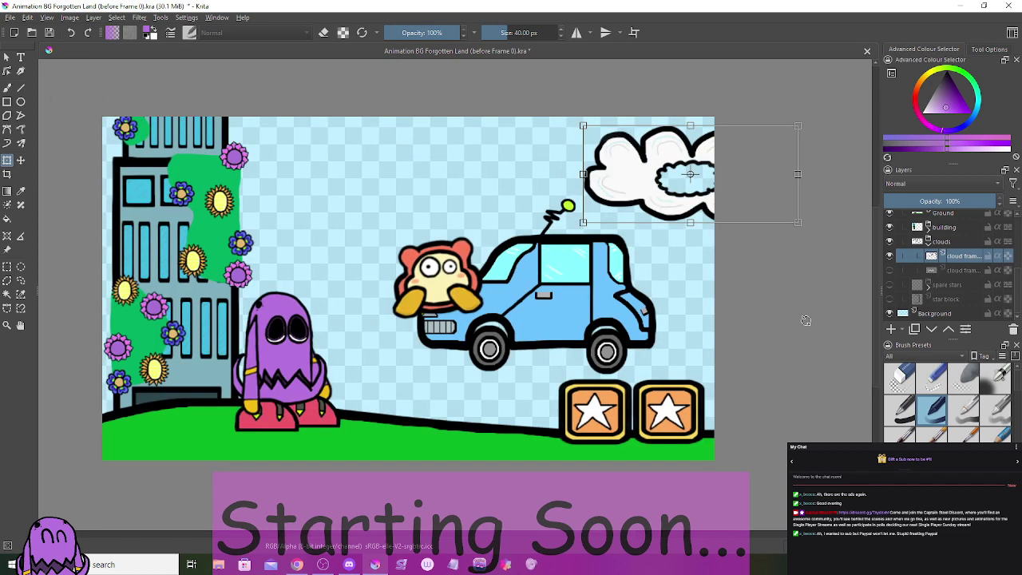
Step: Try moving the car Merged layer down beside the purple character so that Waddle Dee sits over its window
{"action": "scroll", "coordinate": [951, 290], "scroll_direction": "up", "scroll_amount": 3}
{"action": "left_click", "coordinate": [935, 247]}
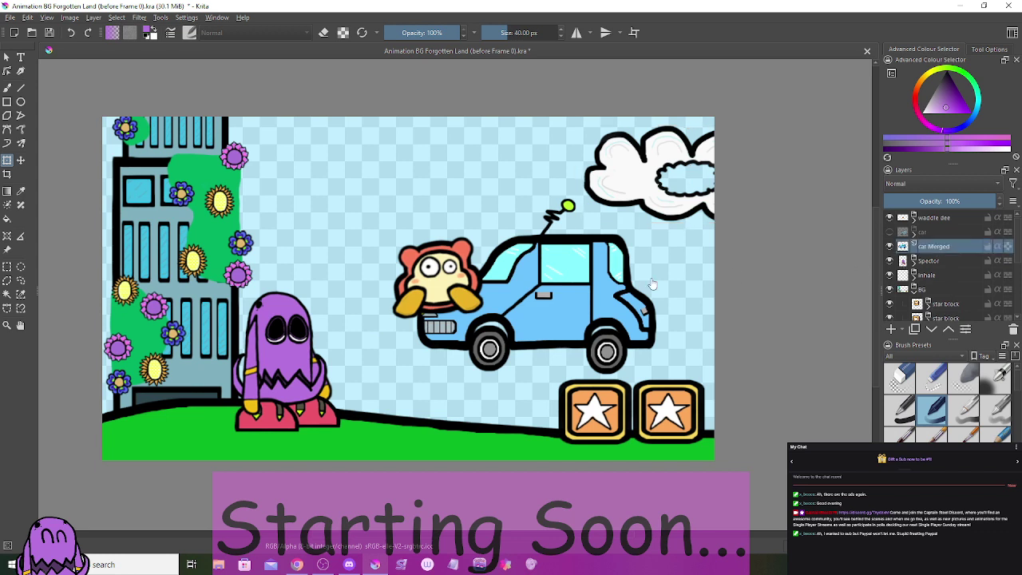
{"action": "left_click_drag", "start_coordinate": [607, 301], "coordinate": [511, 343]}
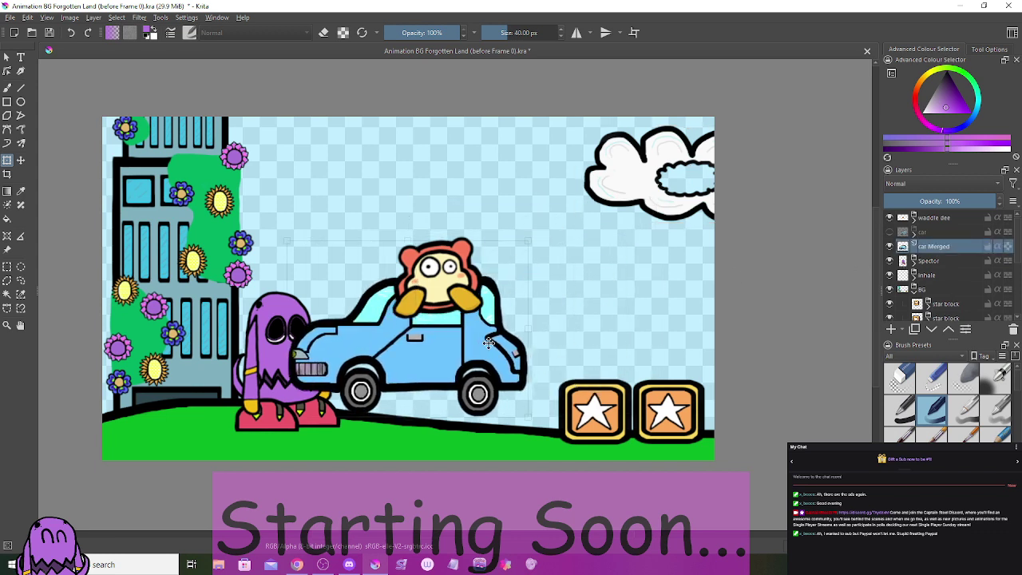
{"action": "left_click", "coordinate": [489, 342]}
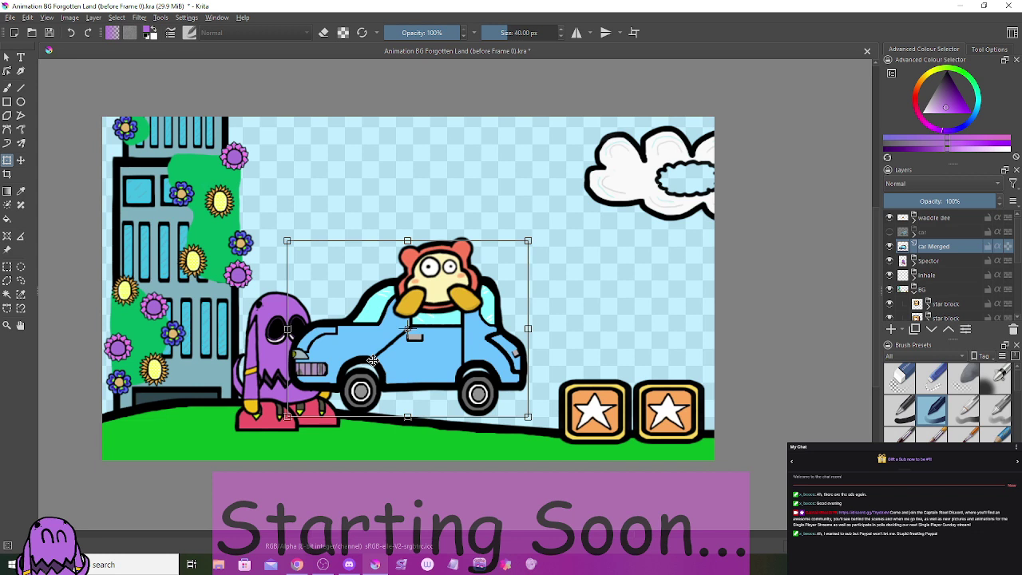
Step: Undo the trial placements of Waddle Dee, the cloud and the car, and save the document
{"action": "key", "text": "space"}
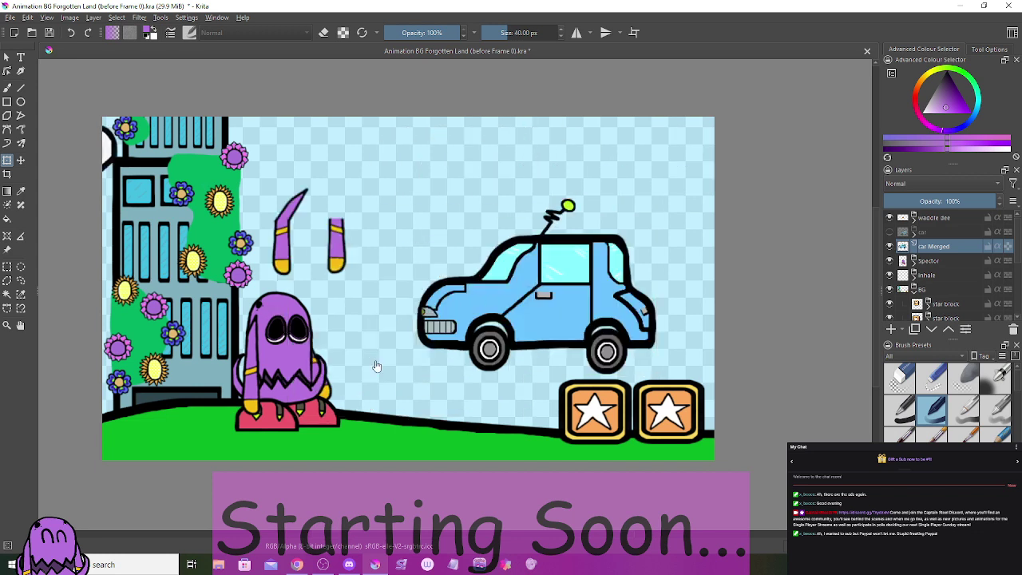
{"action": "key", "text": "ctrl+s"}
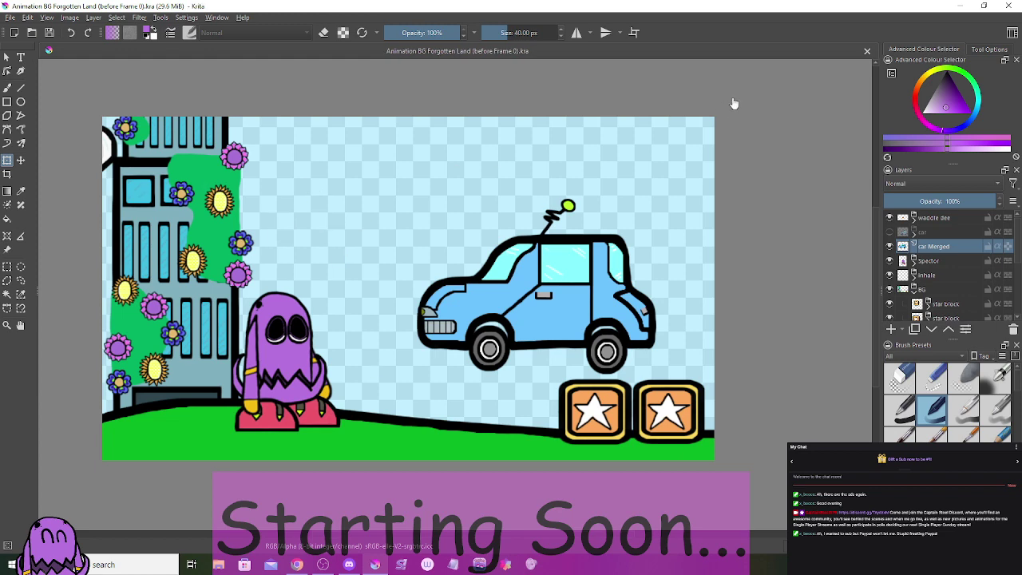
Step: Move the car Merged layer completely off the canvas, just beyond its right edge
{"action": "scroll", "coordinate": [429, 247], "scroll_direction": "down", "scroll_amount": 1}
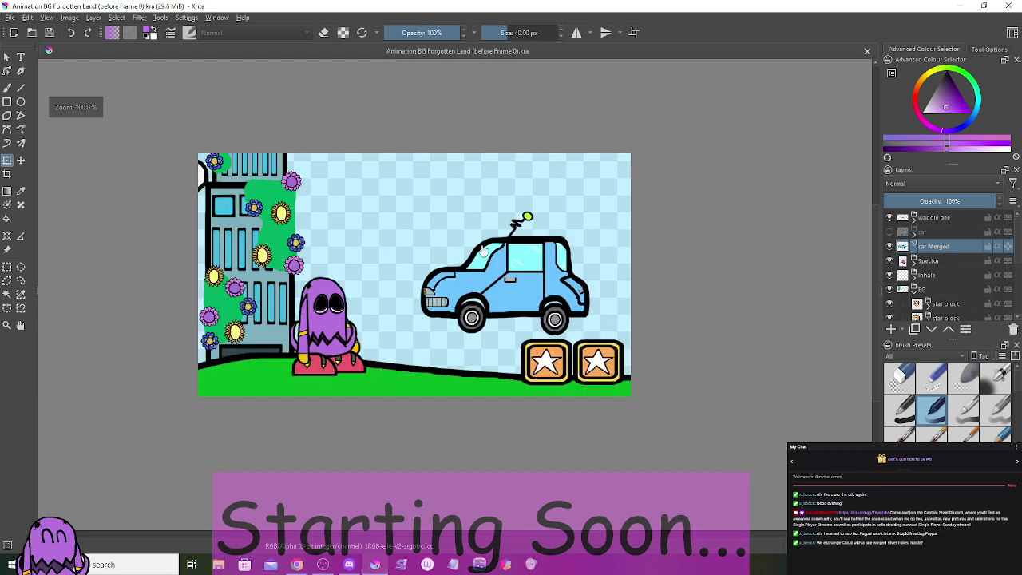
{"action": "left_click_drag", "start_coordinate": [496, 244], "coordinate": [514, 223]}
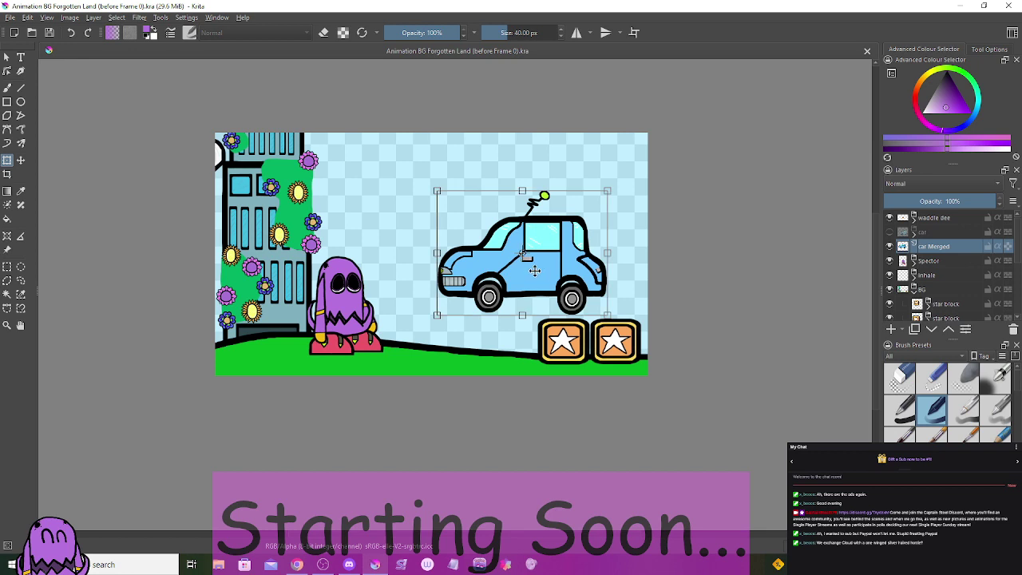
{"action": "left_click_drag", "start_coordinate": [521, 276], "coordinate": [734, 312]}
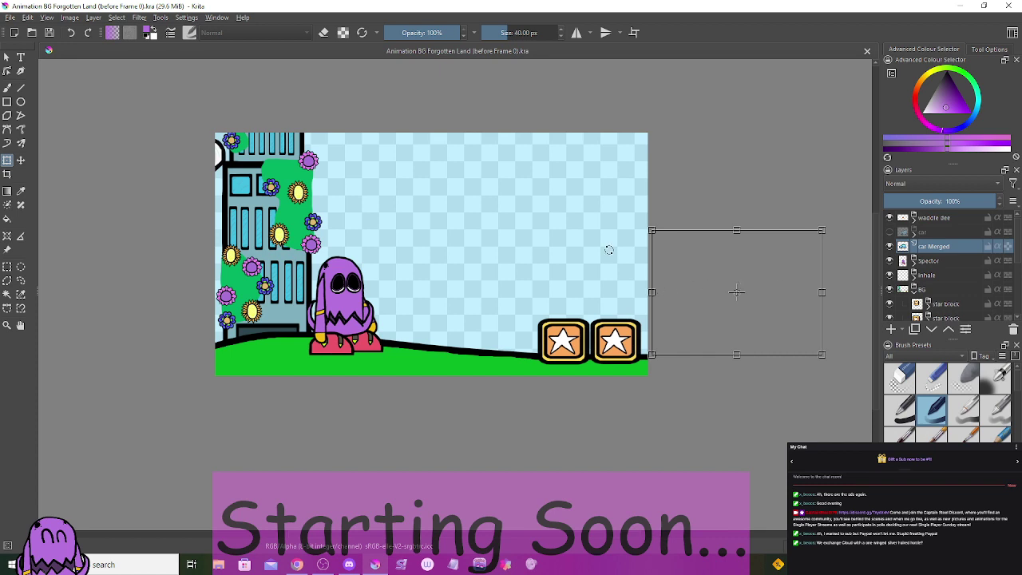
{"action": "left_click_drag", "start_coordinate": [436, 276], "coordinate": [464, 277]}
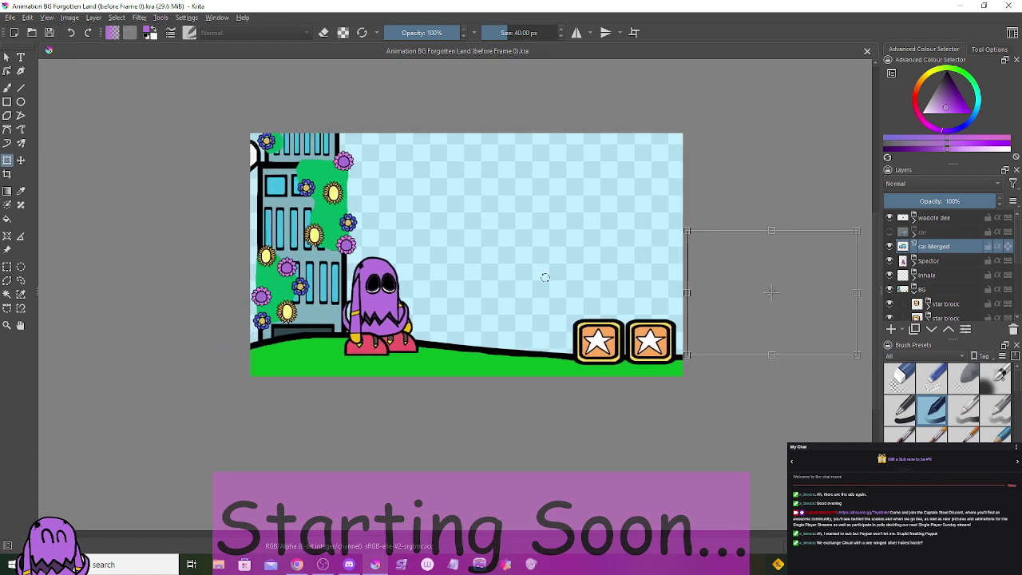
Step: Move the visible cloud frame layer in the clouds group completely off the canvas, just beyond its left edge
{"action": "scroll", "coordinate": [955, 278], "scroll_direction": "down", "scroll_amount": 2}
{"action": "scroll", "coordinate": [953, 278], "scroll_direction": "down", "scroll_amount": 4}
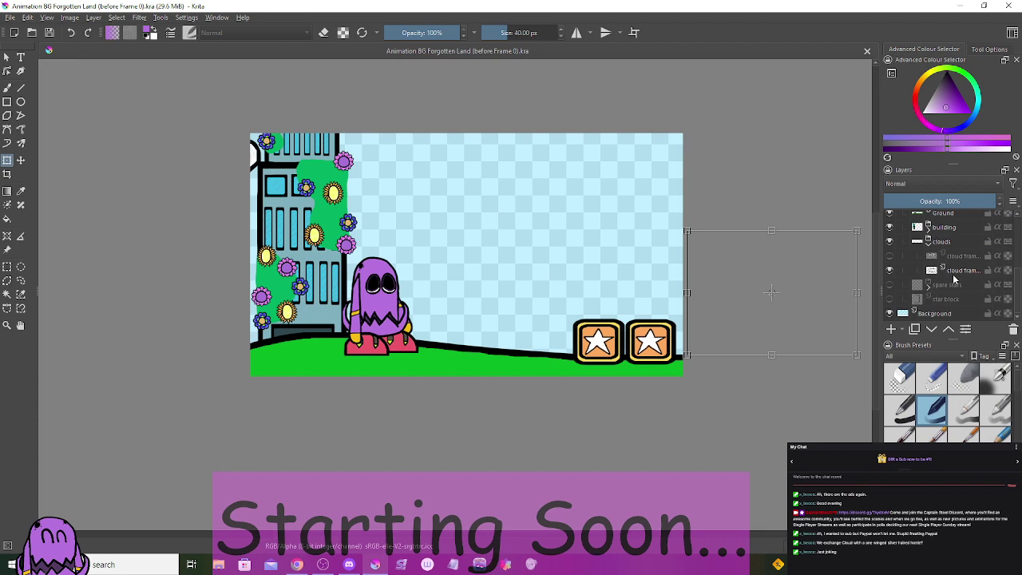
{"action": "left_click", "coordinate": [953, 275]}
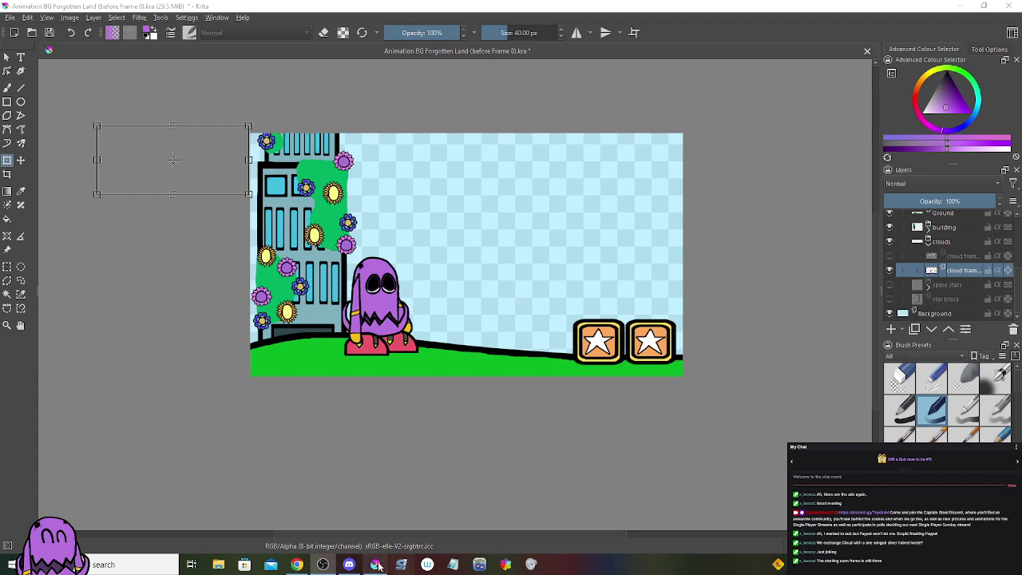
Step: Switch to the Animation workspace and bring the start of the timeline into view
{"action": "scroll", "coordinate": [362, 296], "scroll_direction": "up", "scroll_amount": 1}
{"action": "left_click_drag", "start_coordinate": [362, 295], "coordinate": [334, 329]}
{"action": "left_click", "coordinate": [217, 18]}
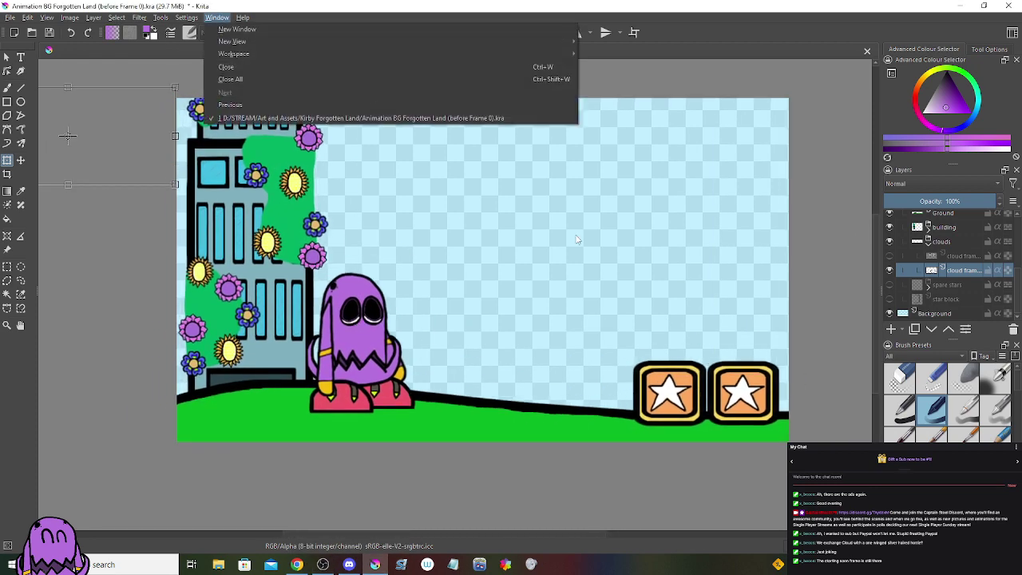
{"action": "mouse_move", "coordinate": [404, 54]}
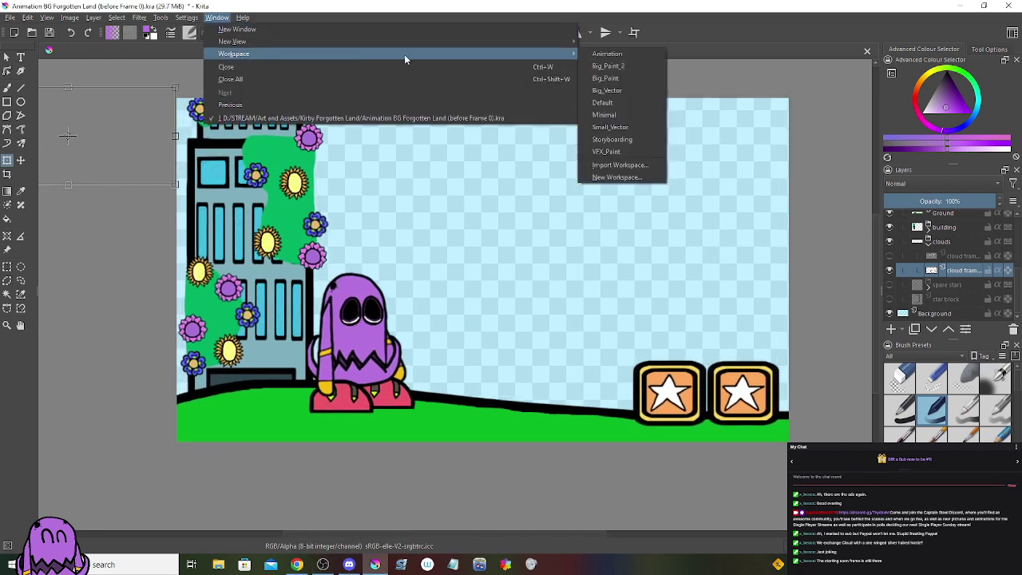
{"action": "left_click", "coordinate": [607, 54]}
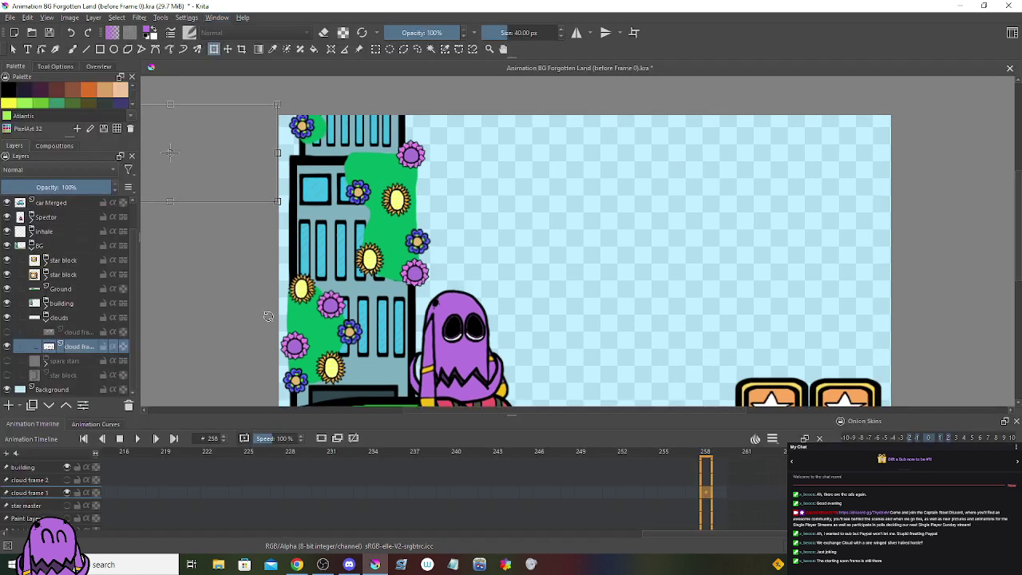
{"action": "scroll", "coordinate": [209, 307], "scroll_direction": "down", "scroll_amount": 1}
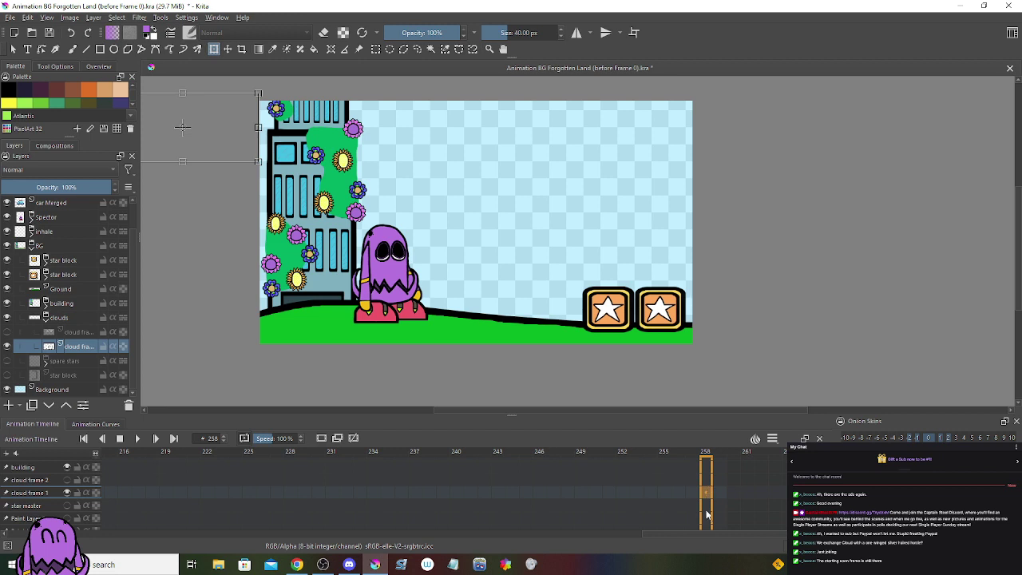
{"action": "left_click_drag", "start_coordinate": [706, 534], "coordinate": [168, 533]}
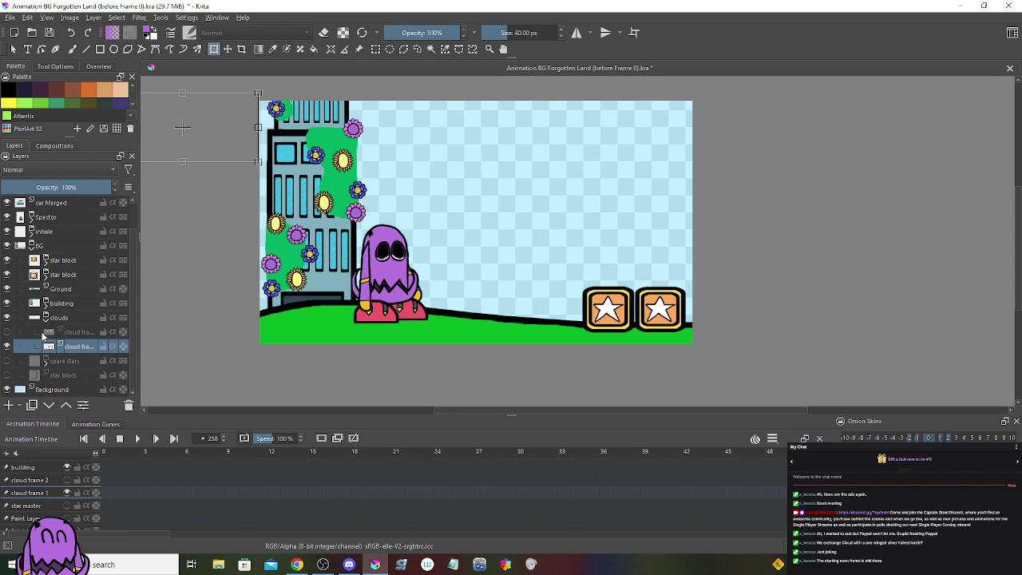
Step: Collapse the BG group and select the Spector group
{"action": "scroll", "coordinate": [45, 324], "scroll_direction": "up", "scroll_amount": 2}
{"action": "left_click", "coordinate": [33, 276]}
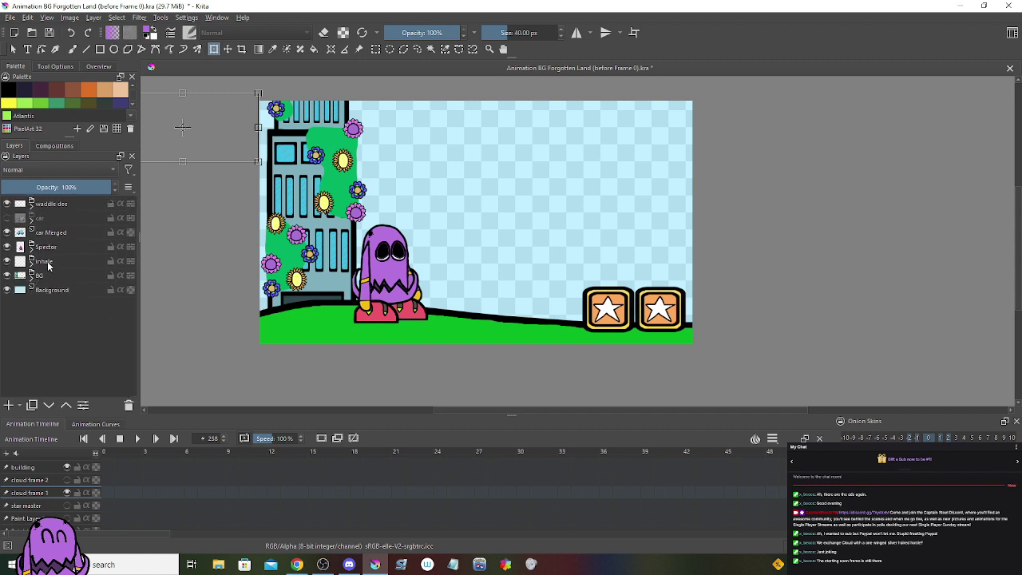
{"action": "left_click", "coordinate": [59, 252]}
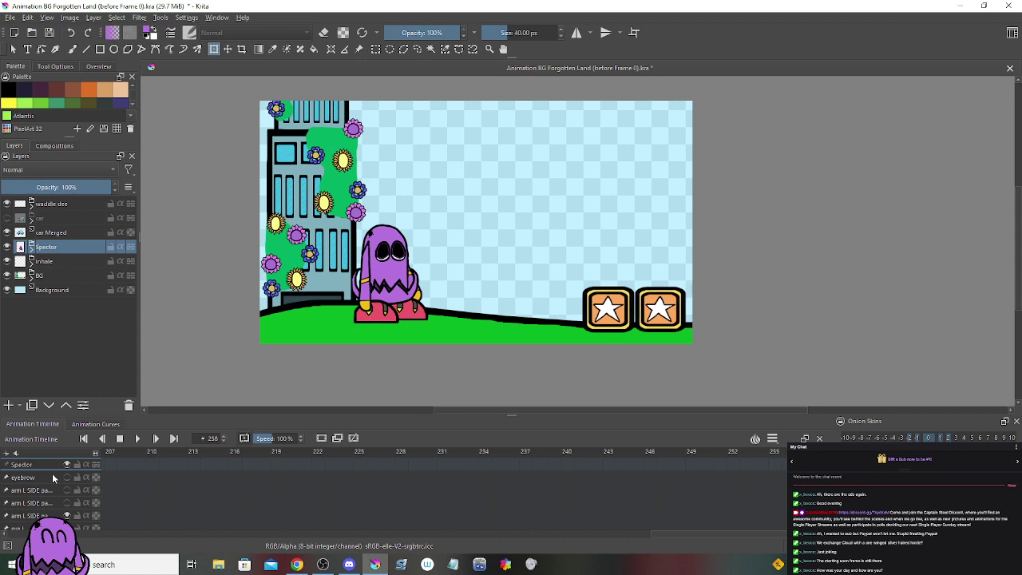
{"action": "scroll", "coordinate": [319, 287], "scroll_direction": "up", "scroll_amount": 1}
{"action": "left_click_drag", "start_coordinate": [354, 285], "coordinate": [367, 310]}
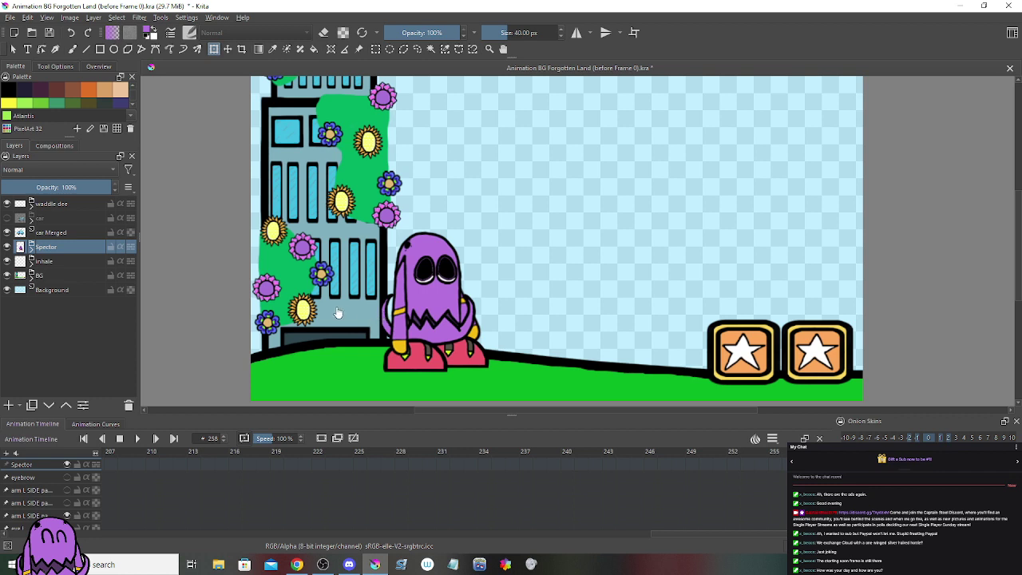
Step: Create a duplicate frame at frame 0 on the bold body TOP layer of the Spector group
{"action": "scroll", "coordinate": [86, 477], "scroll_direction": "down", "scroll_amount": 3}
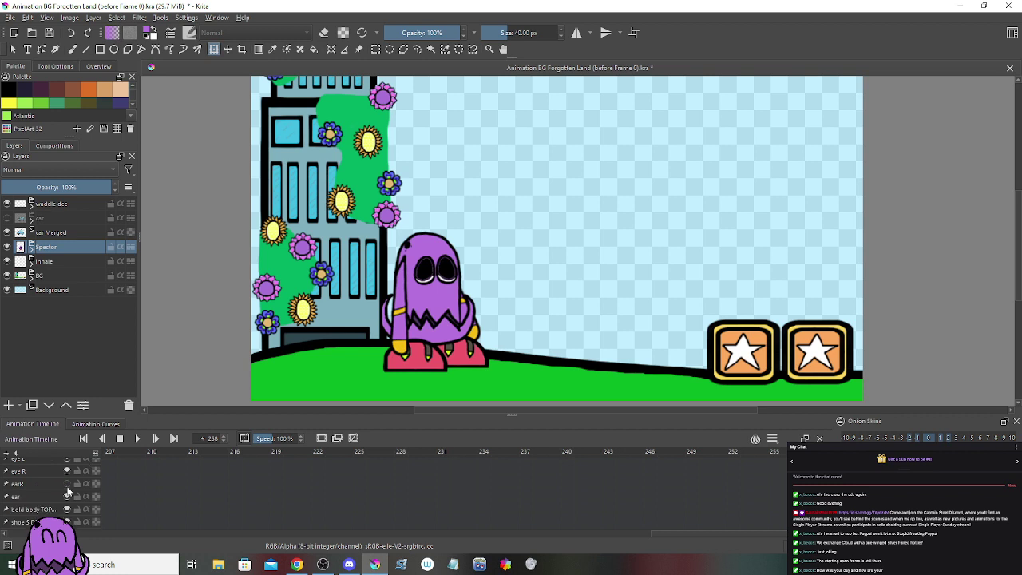
{"action": "left_click", "coordinate": [109, 510]}
{"action": "left_click_drag", "start_coordinate": [661, 535], "coordinate": [12, 531]}
{"action": "left_click", "coordinate": [106, 503]}
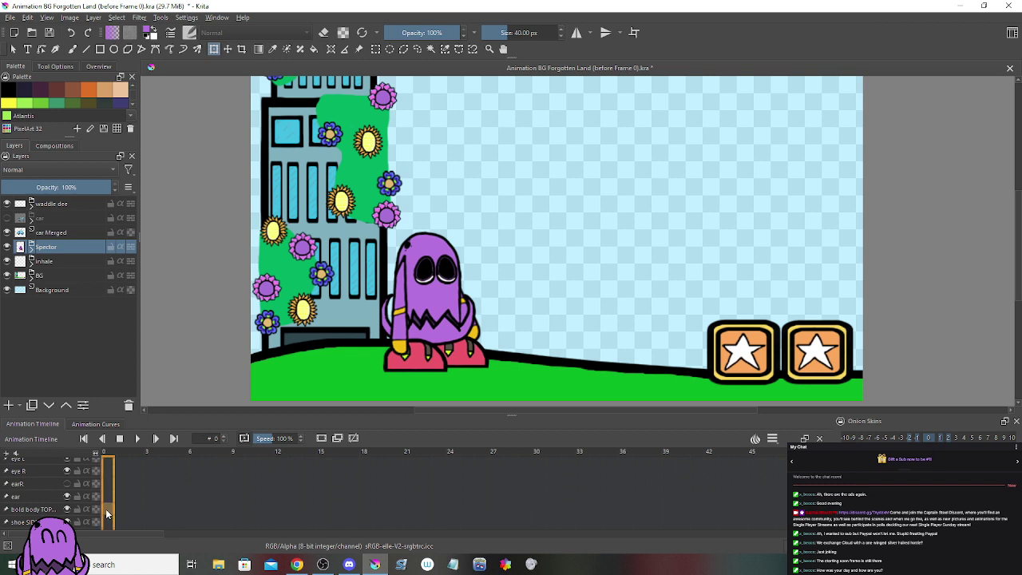
{"action": "right_click", "coordinate": [106, 508]}
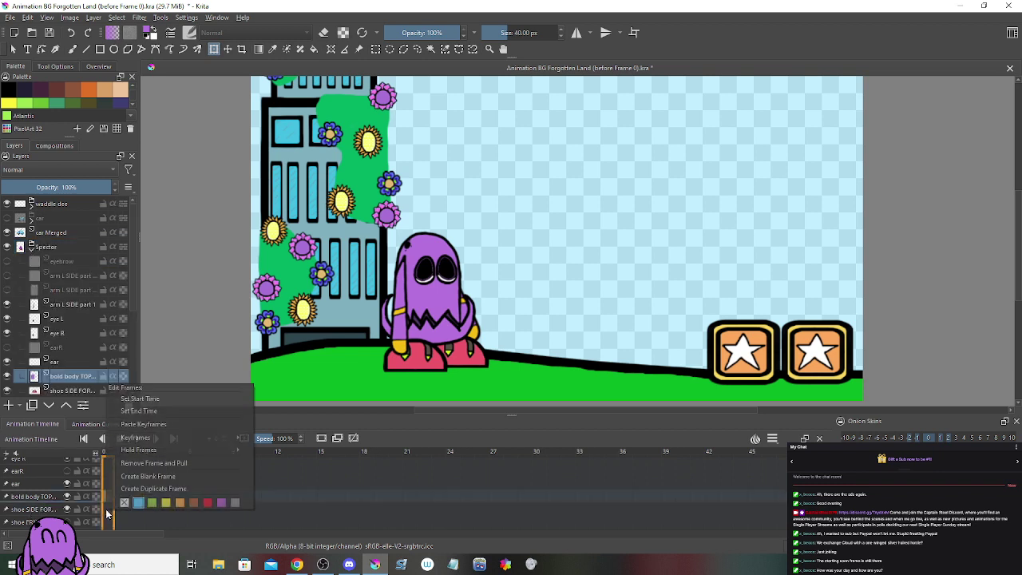
{"action": "left_click", "coordinate": [170, 487]}
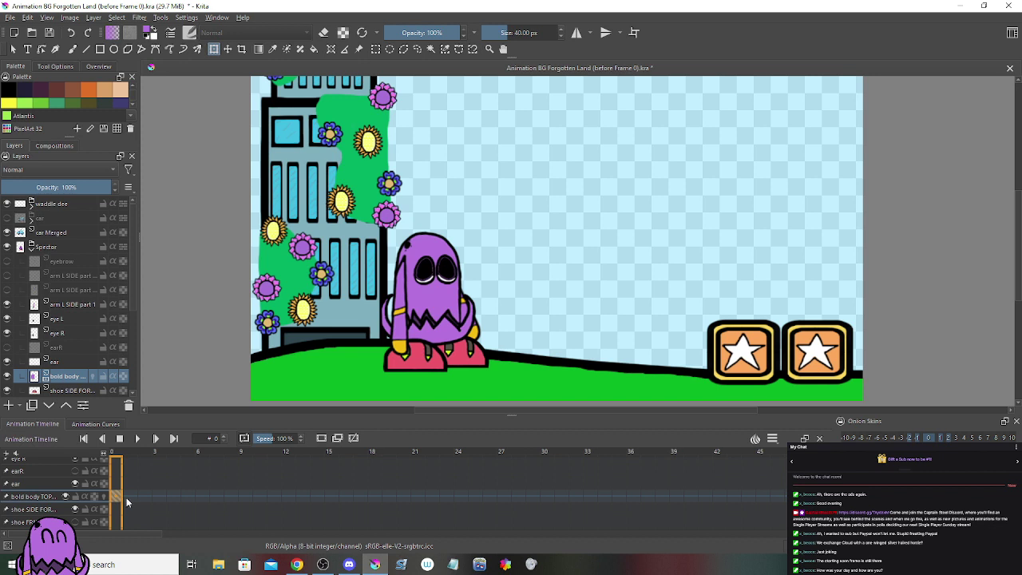
Step: Examine the bold body TOP layer's transform bounds and its timeline frames 0 to 3
{"action": "left_click", "coordinate": [430, 293]}
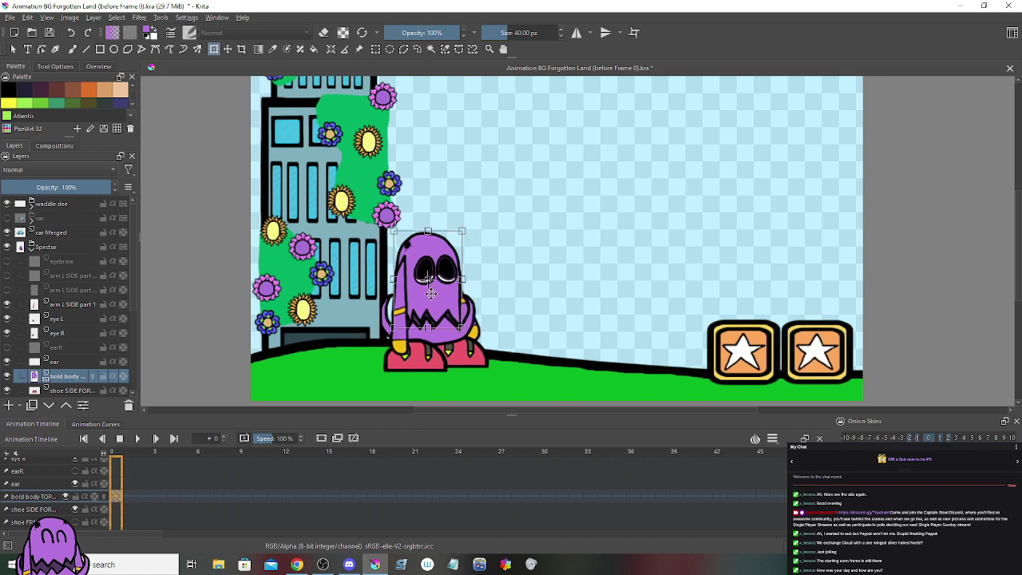
{"action": "left_click", "coordinate": [154, 497]}
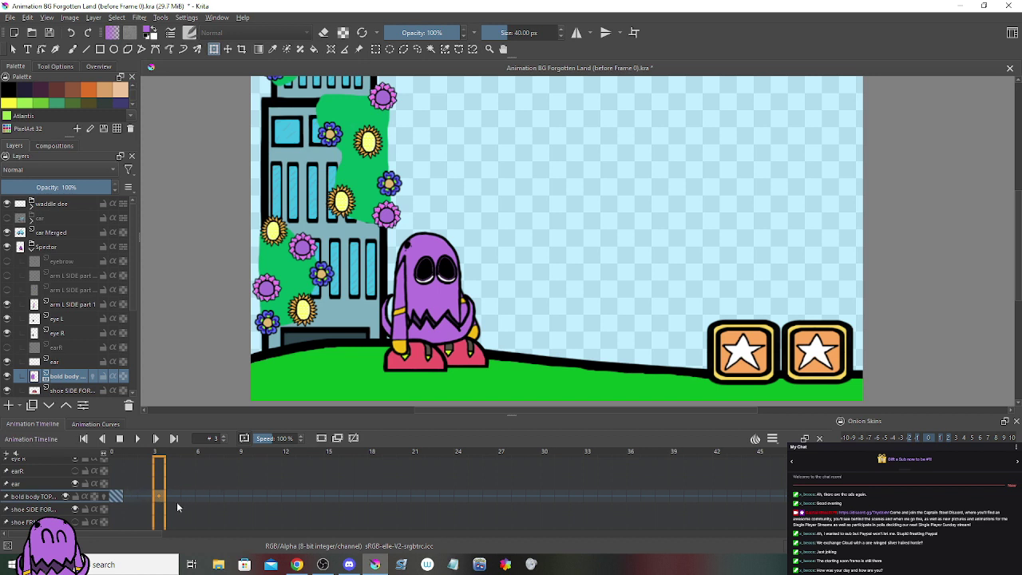
{"action": "left_click", "coordinate": [116, 495]}
{"action": "left_click", "coordinate": [132, 495]}
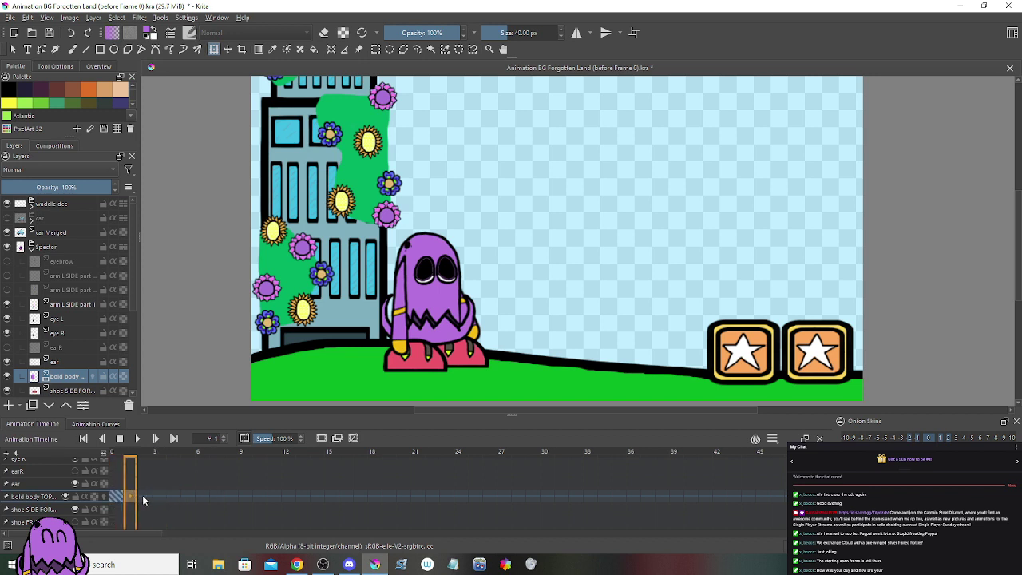
{"action": "left_click", "coordinate": [142, 495]}
{"action": "left_click", "coordinate": [165, 497]}
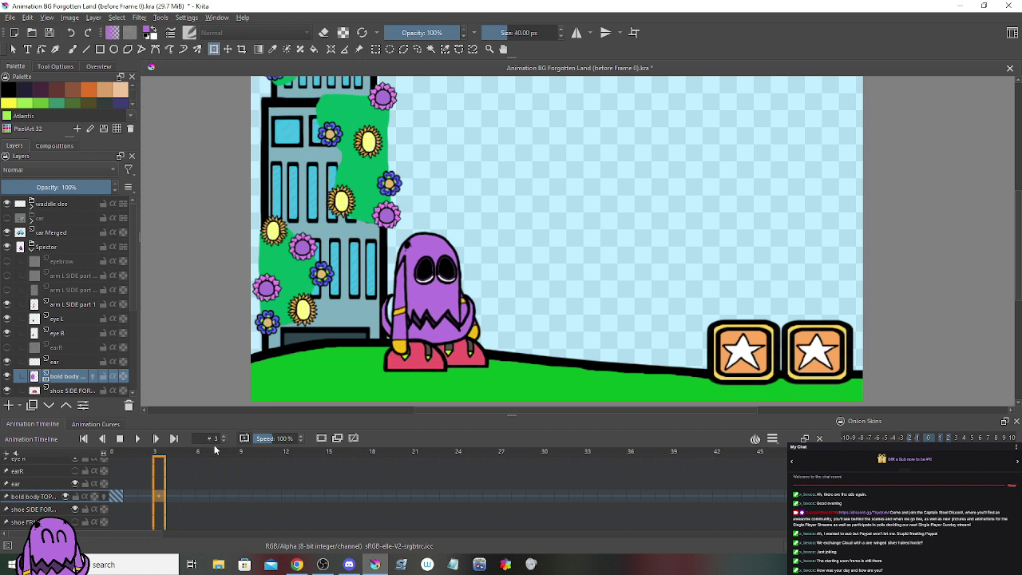
Step: Raise the bold body TOP artwork slightly at frame 3, and place a duplicate of its frame 0 pose at frame 6
{"action": "key", "text": "ctrl+t"}
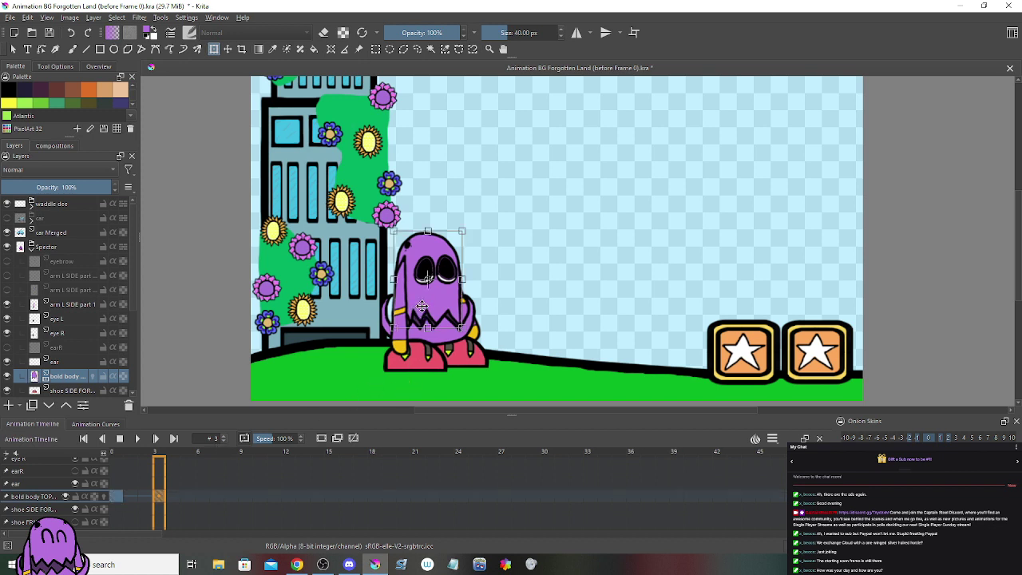
{"action": "left_click_drag", "start_coordinate": [422, 306], "coordinate": [421, 302]}
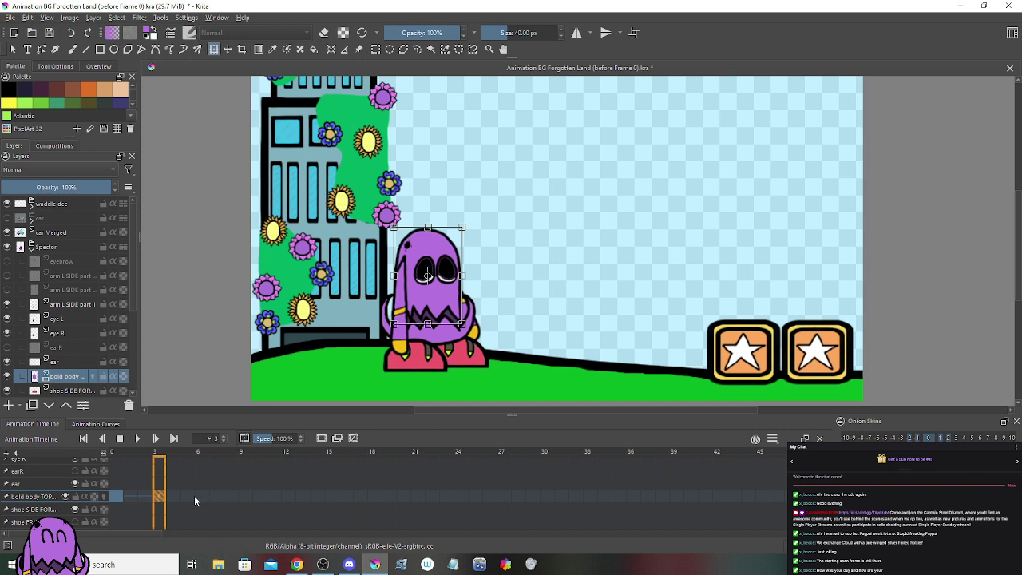
{"action": "right_click", "coordinate": [127, 495]}
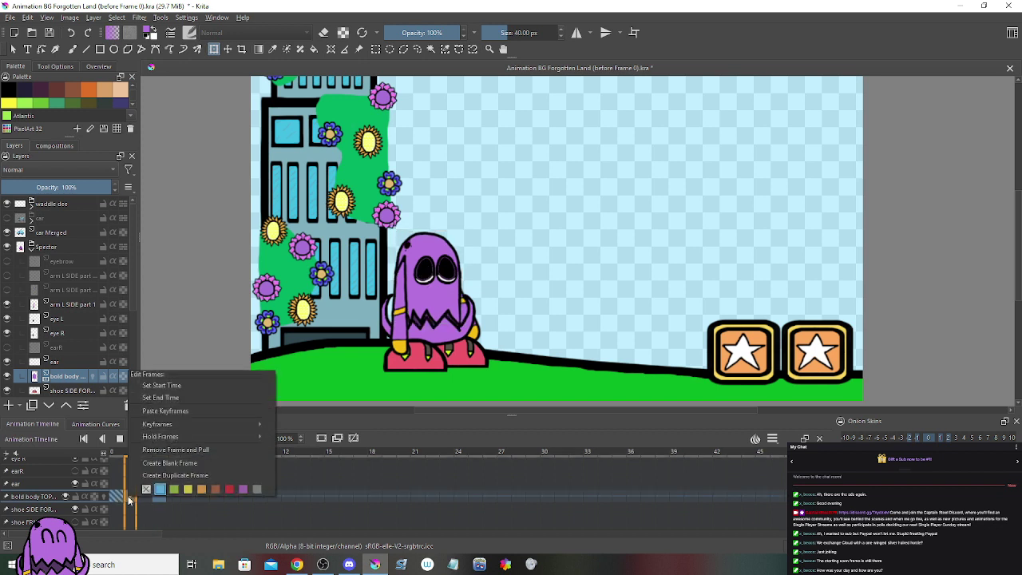
{"action": "left_click", "coordinate": [154, 476]}
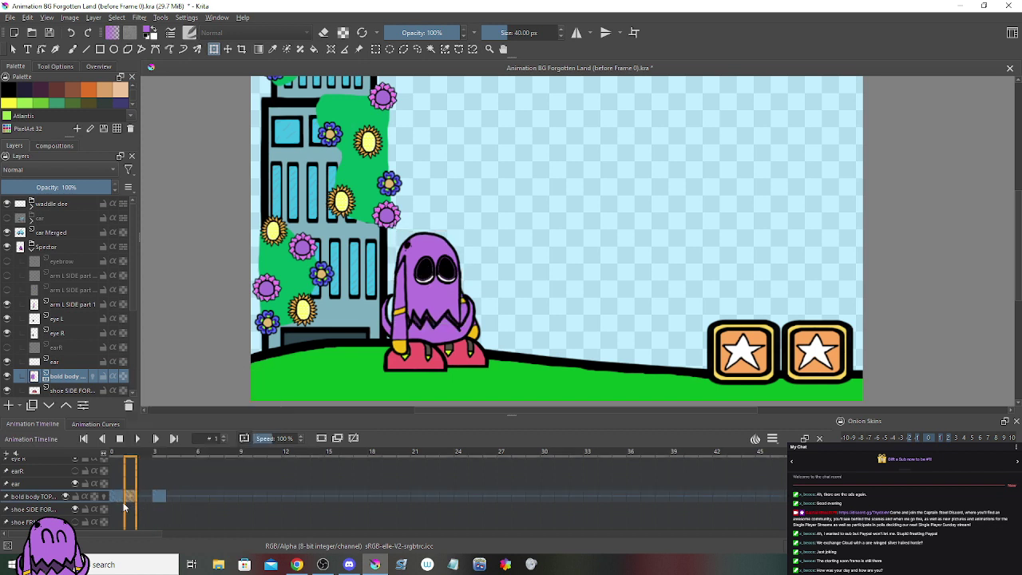
{"action": "left_click_drag", "start_coordinate": [127, 498], "coordinate": [198, 503]}
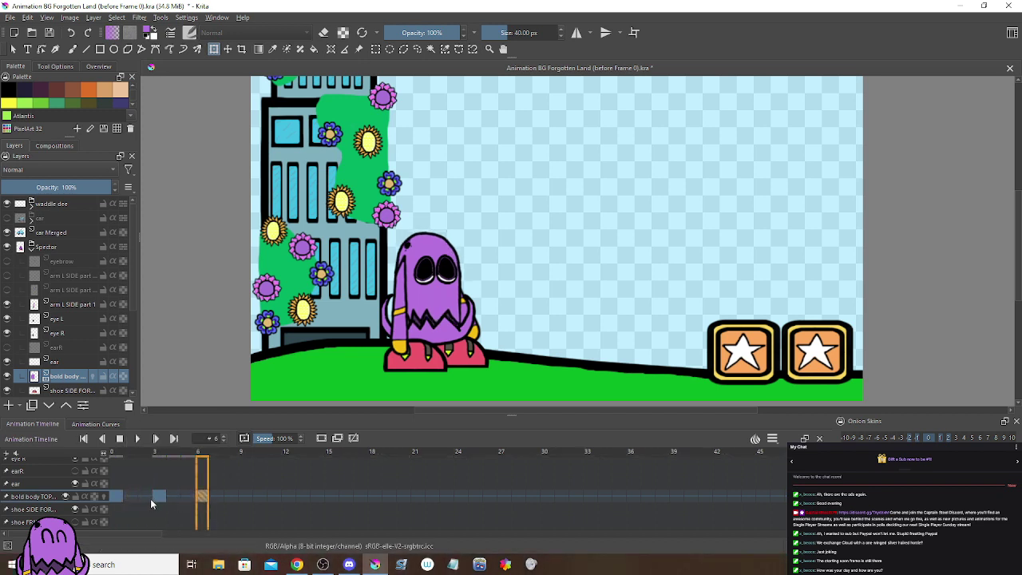
Step: Play back frames 0 to 7 of the bold body TOP layer to check the bobbing motion
{"action": "left_click_drag", "start_coordinate": [213, 501], "coordinate": [116, 499]}
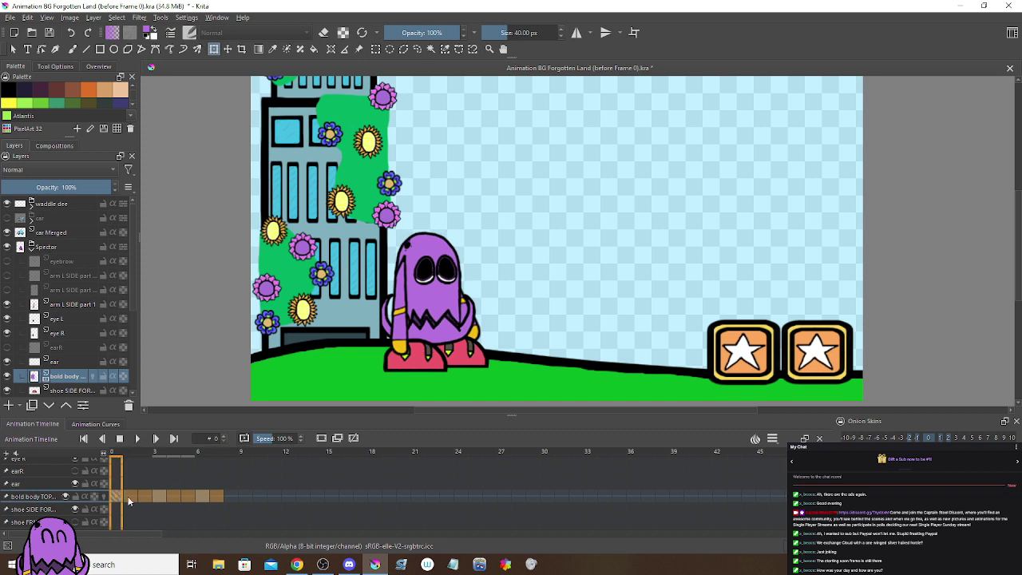
{"action": "left_click", "coordinate": [139, 441]}
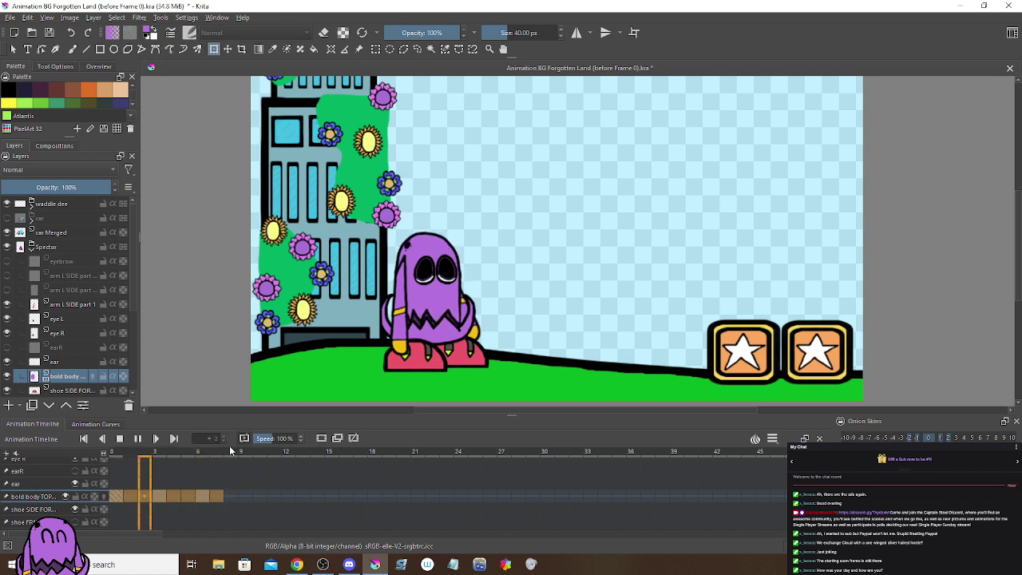
{"action": "key", "text": "space"}
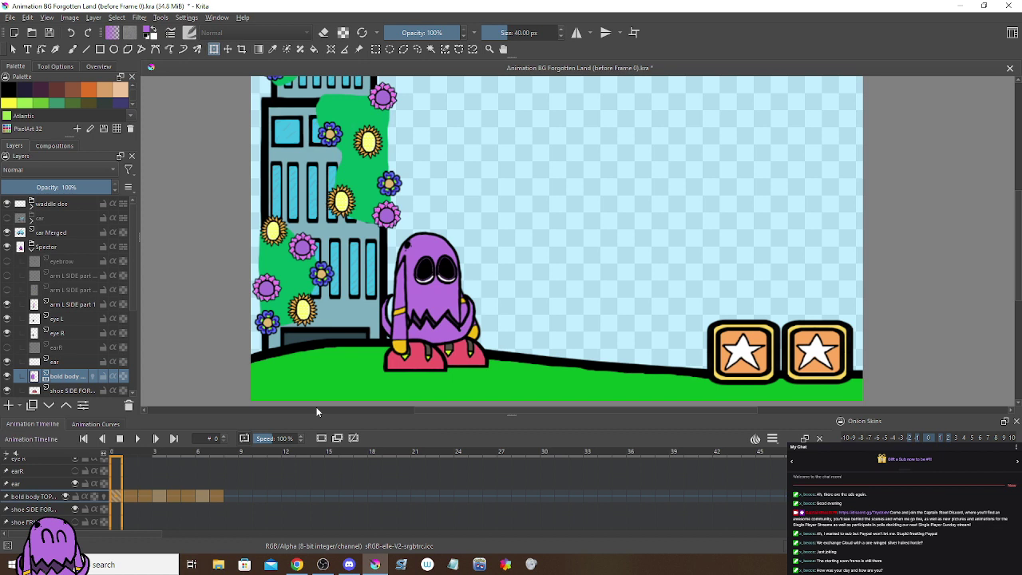
Step: Duplicate the raised frame 3 pose of the bold body TOP layer and place the copy at frame 9
{"action": "left_click", "coordinate": [210, 497]}
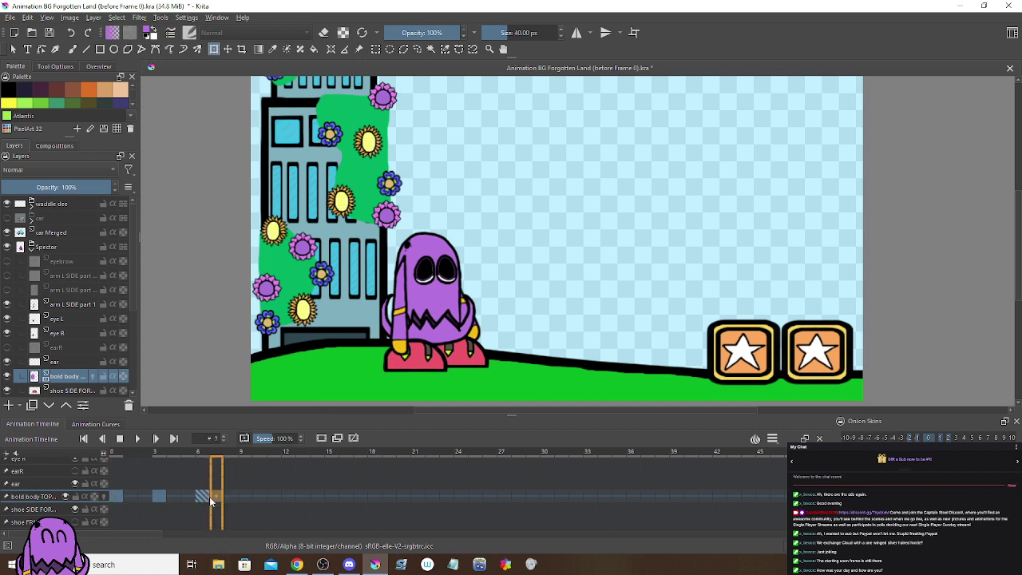
{"action": "left_click_drag", "start_coordinate": [235, 495], "coordinate": [240, 495]}
{"action": "right_click", "coordinate": [189, 498]}
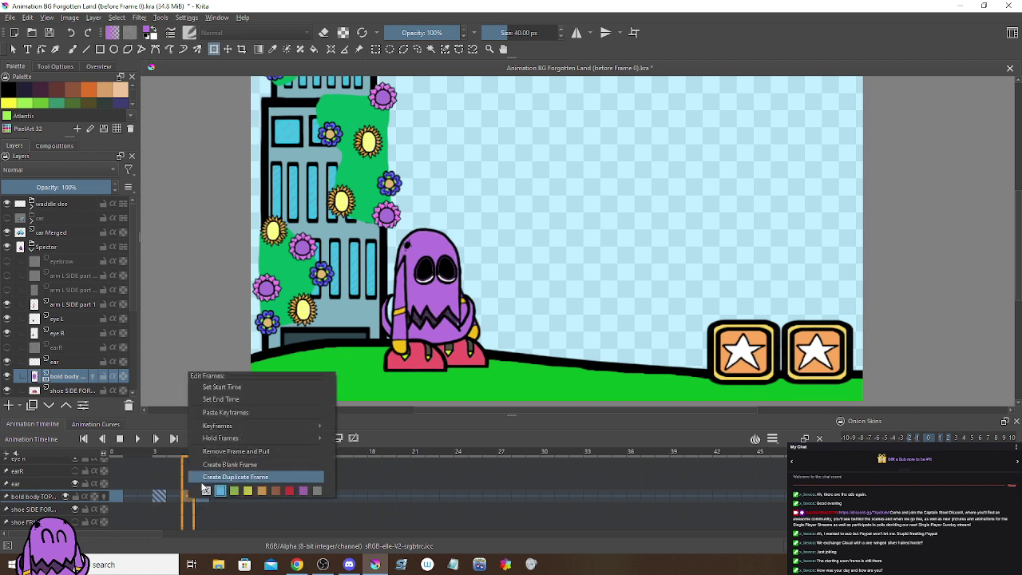
{"action": "left_click", "coordinate": [203, 479]}
{"action": "left_click_drag", "start_coordinate": [183, 500], "coordinate": [239, 500]}
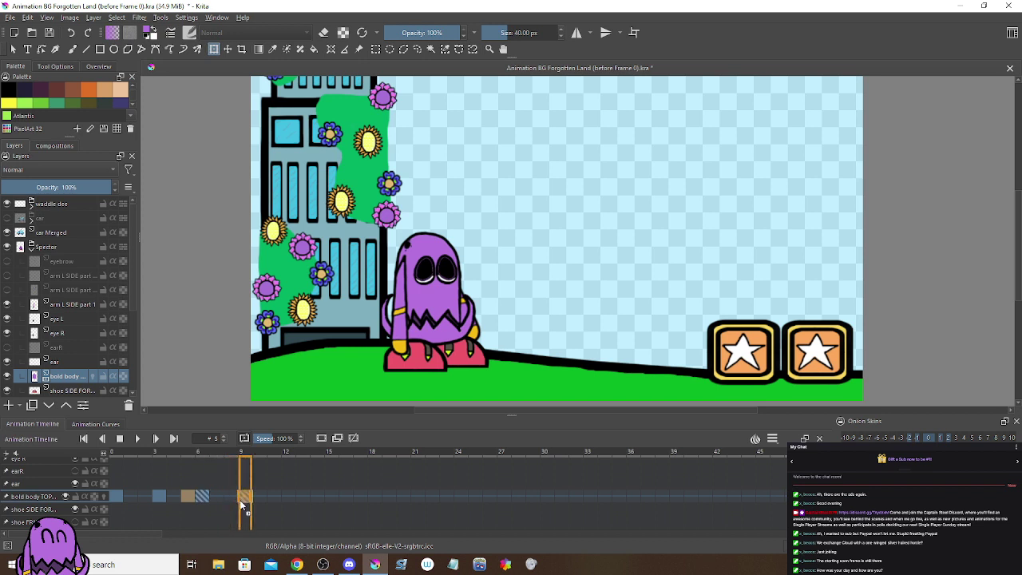
{"action": "key", "text": "ctrl+z"}
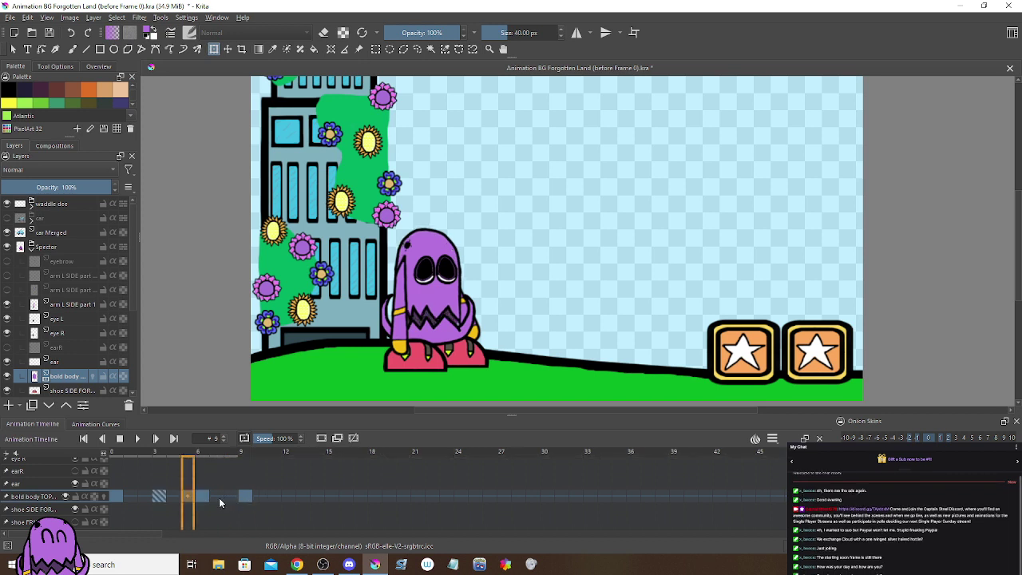
{"action": "key", "text": "ctrl+z"}
Step: Duplicate the frame 0 pose of the bold body TOP layer and place the copy at frame 12
{"action": "left_click", "coordinate": [147, 497]}
{"action": "right_click", "coordinate": [147, 497]}
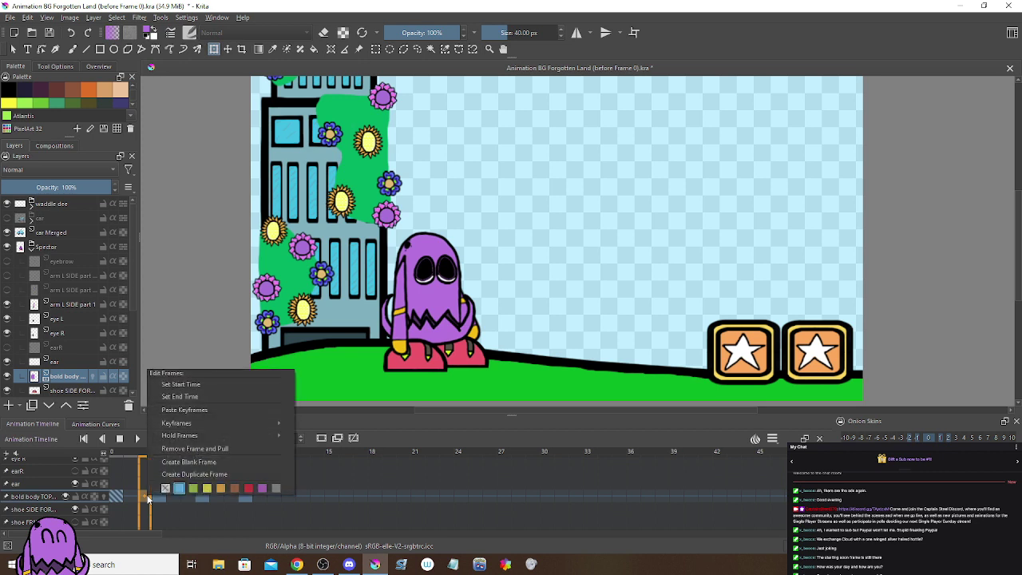
{"action": "left_click", "coordinate": [158, 474]}
Step: Play back frames 0 to 13 of the bold body TOP layer and inspect its frame 12 pose
{"action": "left_click_drag", "start_coordinate": [174, 495], "coordinate": [116, 497]}
{"action": "left_click", "coordinate": [137, 438]}
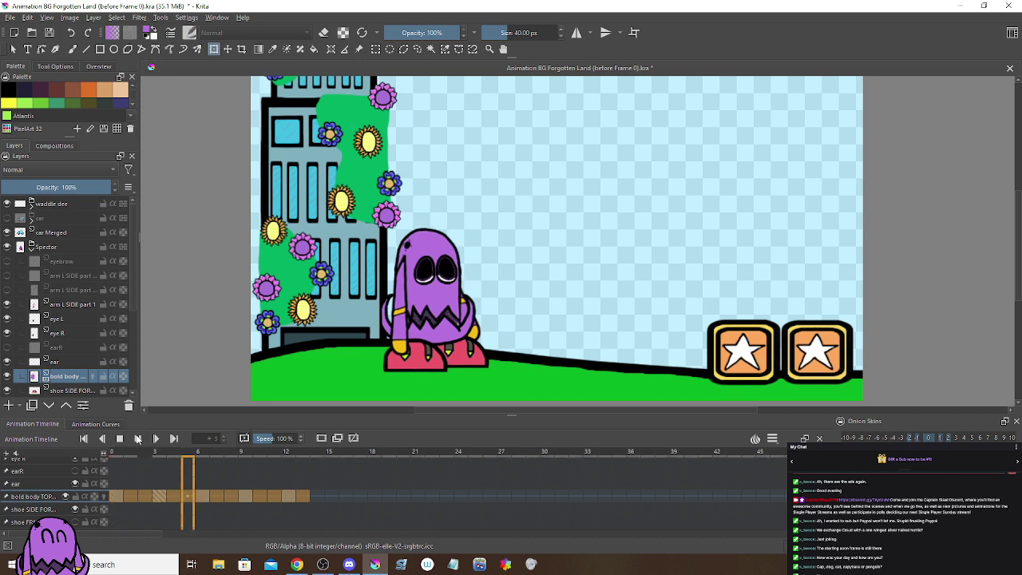
{"action": "left_click", "coordinate": [120, 439]}
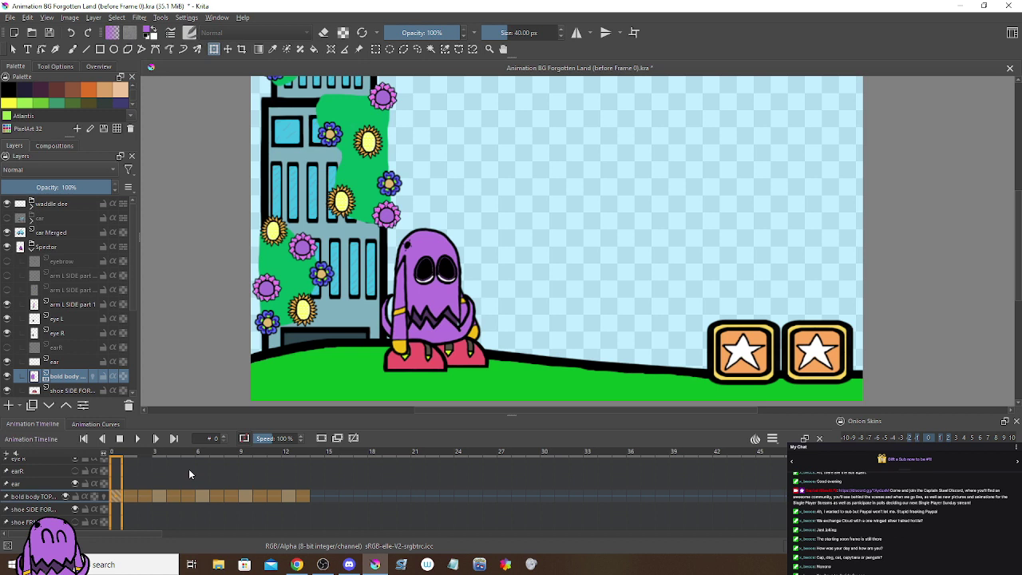
{"action": "left_click", "coordinate": [287, 497]}
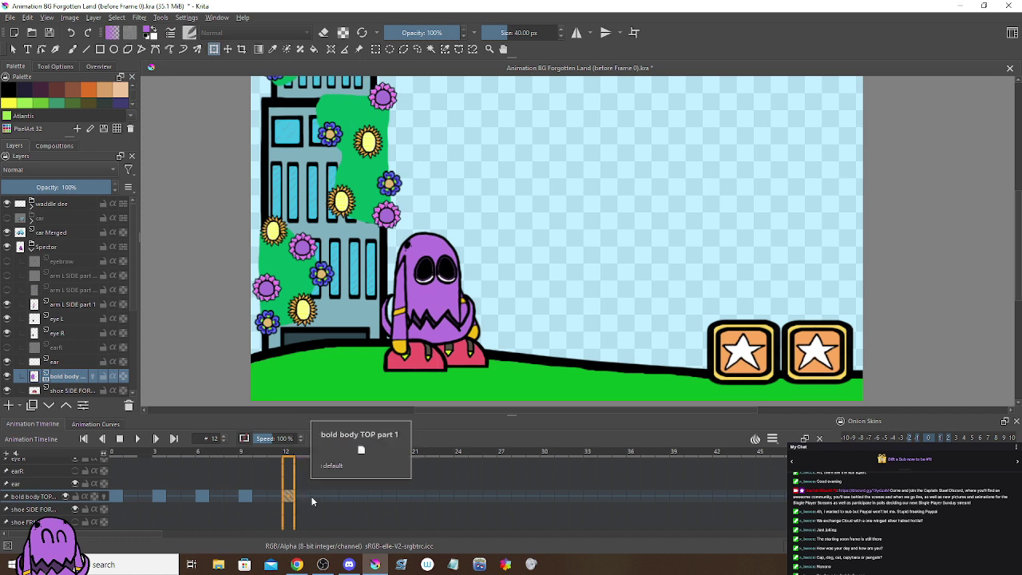
Step: Create a duplicate frame at frame 0 on the ear layer
{"action": "left_click", "coordinate": [47, 483]}
{"action": "left_click", "coordinate": [115, 482]}
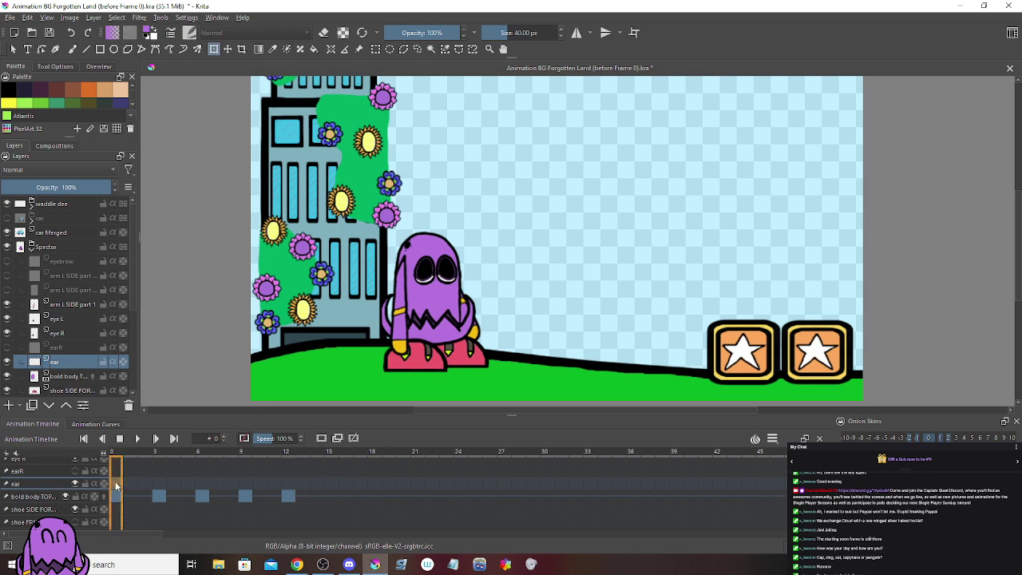
{"action": "right_click", "coordinate": [115, 482]}
{"action": "left_click", "coordinate": [133, 468]}
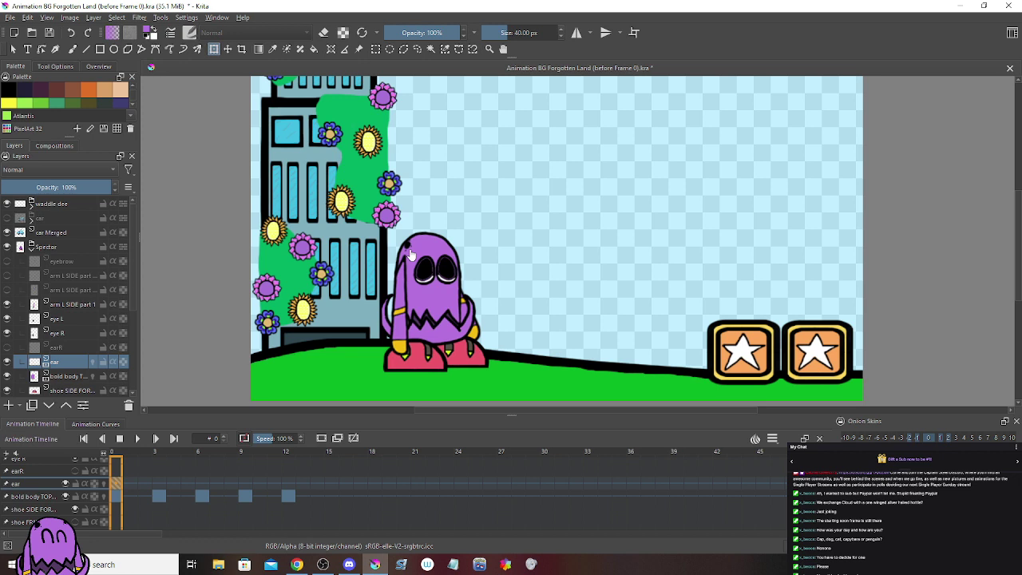
Step: Duplicate the ear pose at frame 3 of the ear layer and move the ear upward to follow the raised head
{"action": "left_click", "coordinate": [160, 480]}
{"action": "scroll", "coordinate": [413, 230], "scroll_direction": "up", "scroll_amount": 5}
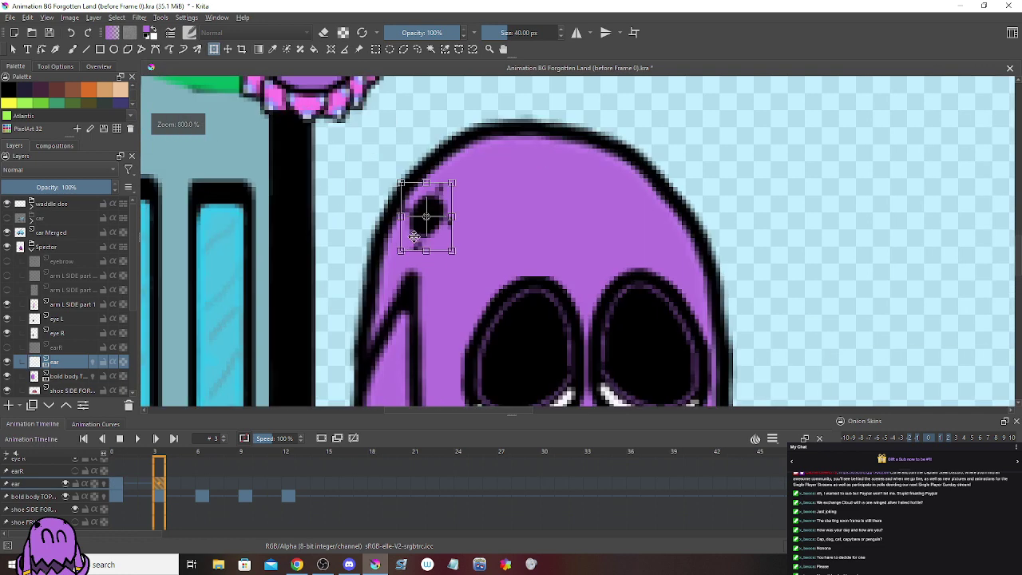
{"action": "left_click_drag", "start_coordinate": [413, 234], "coordinate": [414, 213]}
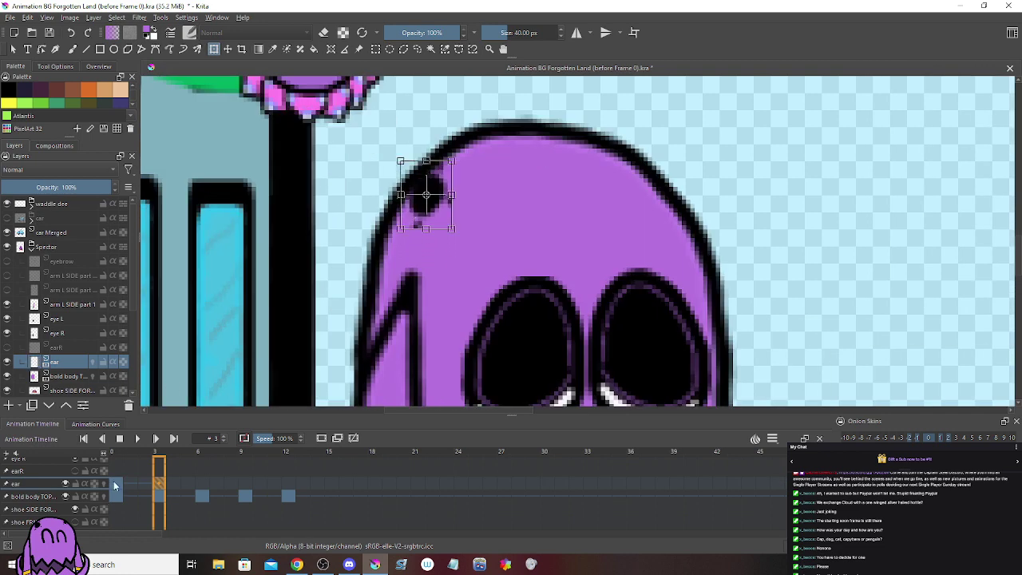
{"action": "key", "text": "Return"}
{"action": "left_click", "coordinate": [163, 483]}
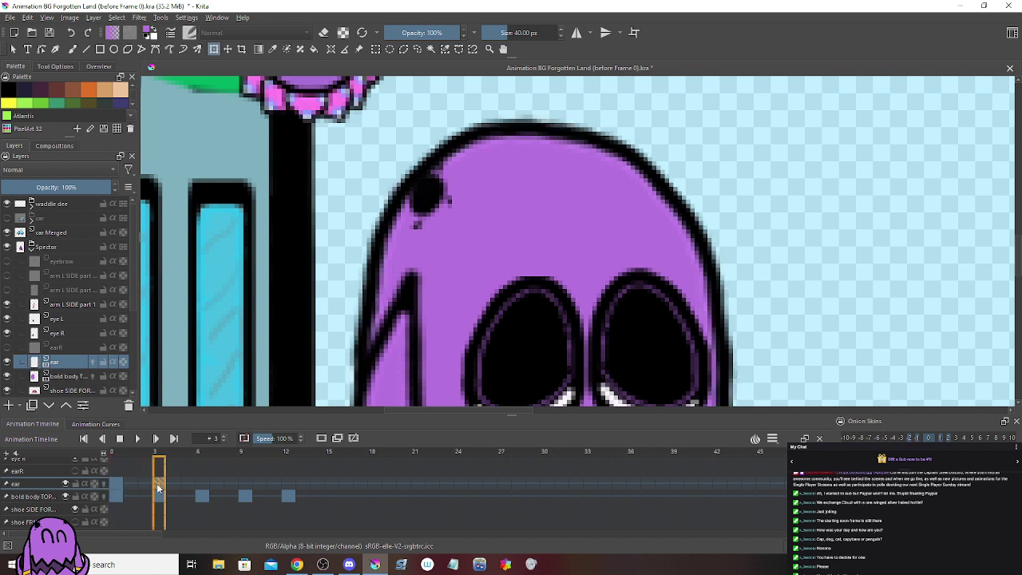
Step: Nudge the ear slightly higher at frame 3 and compare its position with frame 0
{"action": "left_click", "coordinate": [423, 201]}
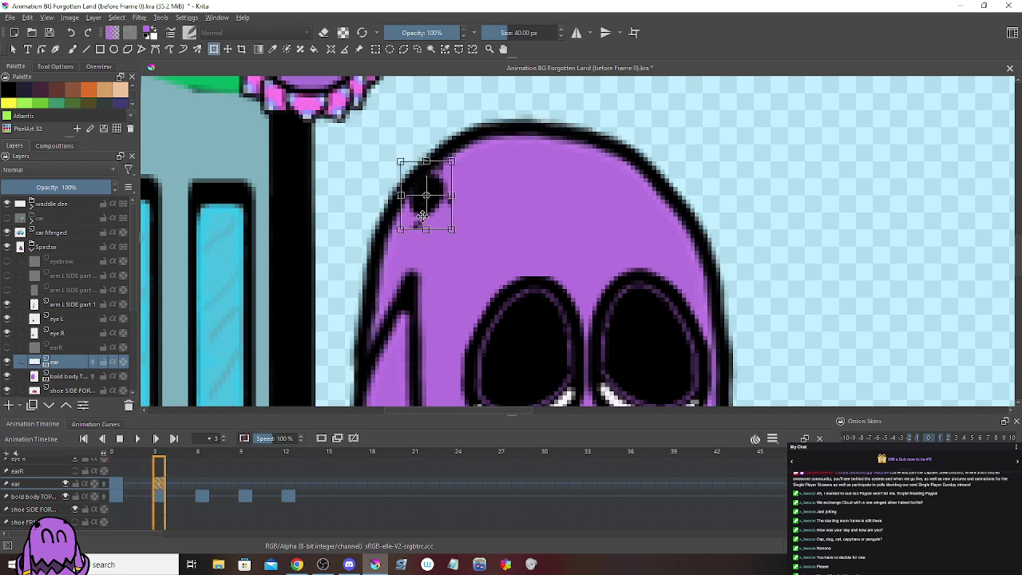
{"action": "key", "text": "Return"}
{"action": "left_click", "coordinate": [423, 187]}
{"action": "left_click", "coordinate": [118, 485]}
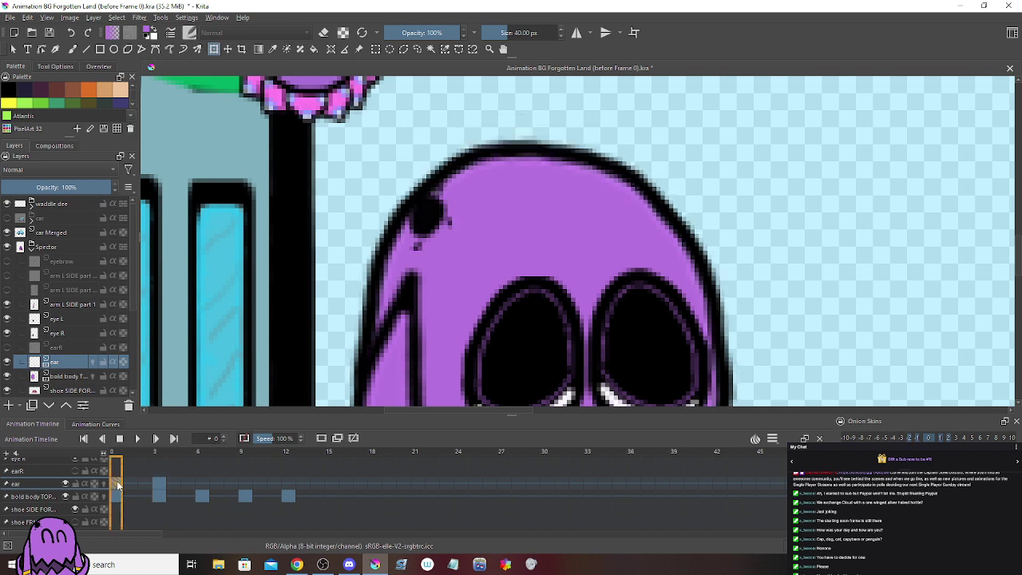
{"action": "left_click", "coordinate": [158, 483]}
{"action": "key", "text": "comma"}
{"action": "left_click", "coordinate": [158, 485]}
Step: Shift the ear slightly up and to the right at frame 3, and check it against the frame 0 pose
{"action": "left_click", "coordinate": [426, 199]}
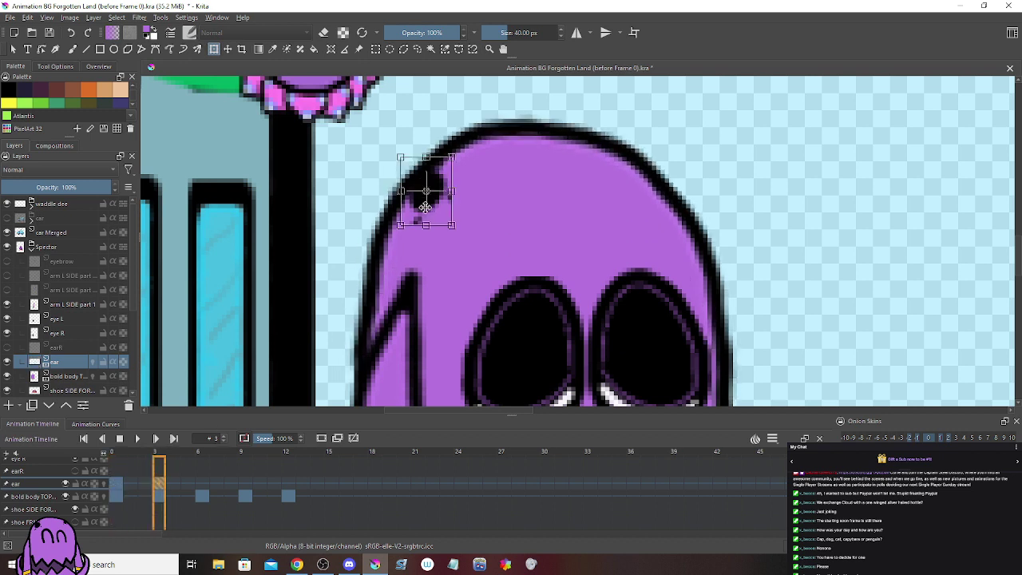
{"action": "left_click_drag", "start_coordinate": [426, 207], "coordinate": [426, 203]}
{"action": "key", "text": "Return"}
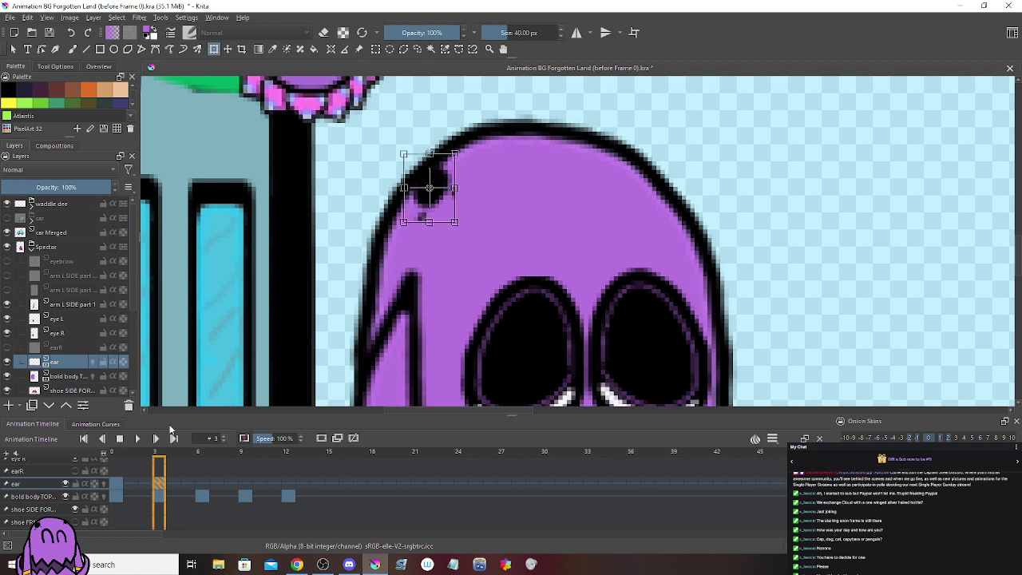
{"action": "left_click", "coordinate": [113, 483]}
{"action": "left_click", "coordinate": [167, 483]}
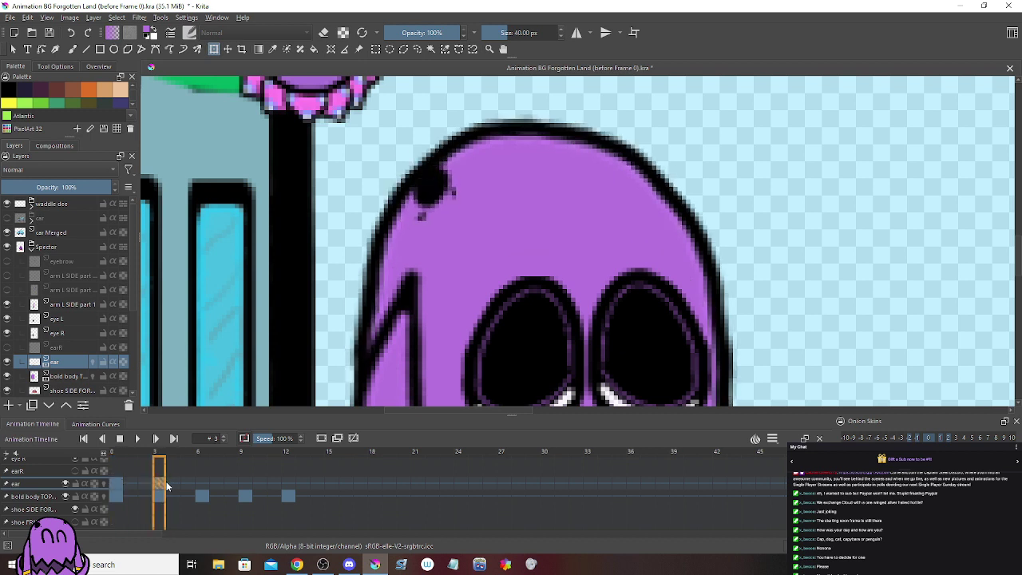
{"action": "left_click", "coordinate": [117, 486]}
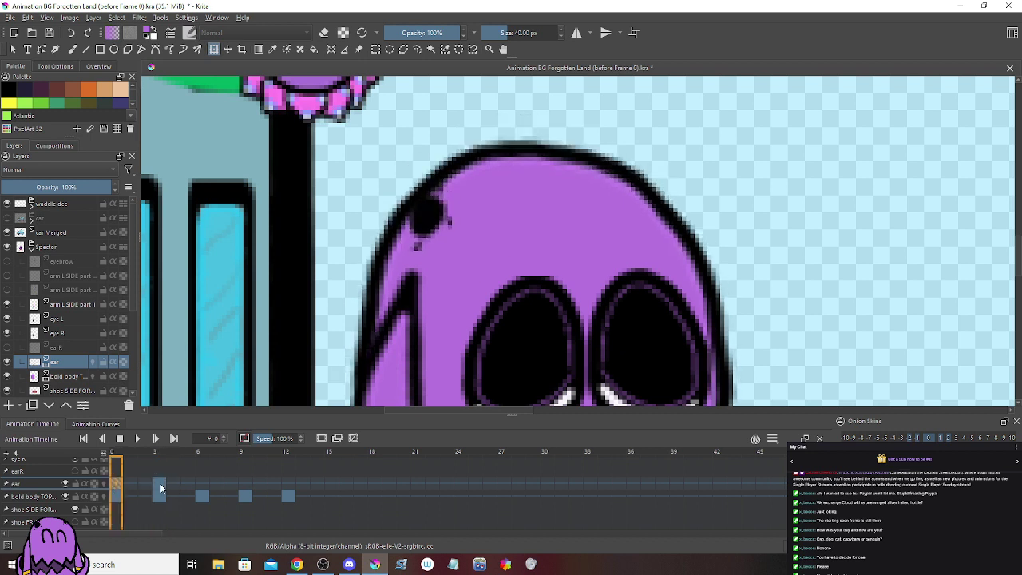
Step: Duplicate the frame 0 pose of the ear layer and place the copy at frame 6
{"action": "left_click", "coordinate": [202, 485]}
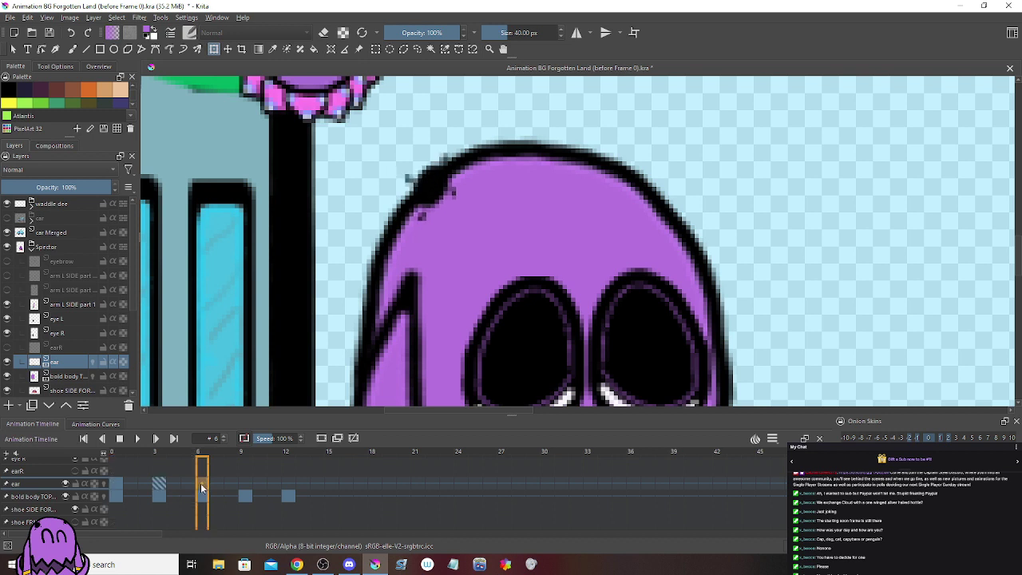
{"action": "right_click", "coordinate": [145, 484]}
{"action": "left_click", "coordinate": [219, 477]}
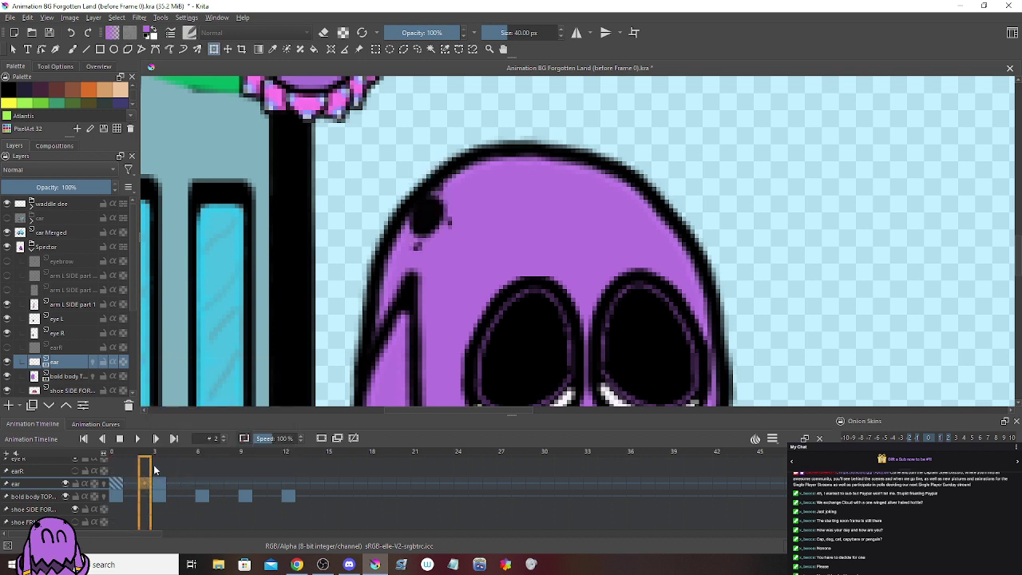
{"action": "left_click", "coordinate": [199, 484]}
{"action": "left_click_drag", "start_coordinate": [200, 487], "coordinate": [203, 485]}
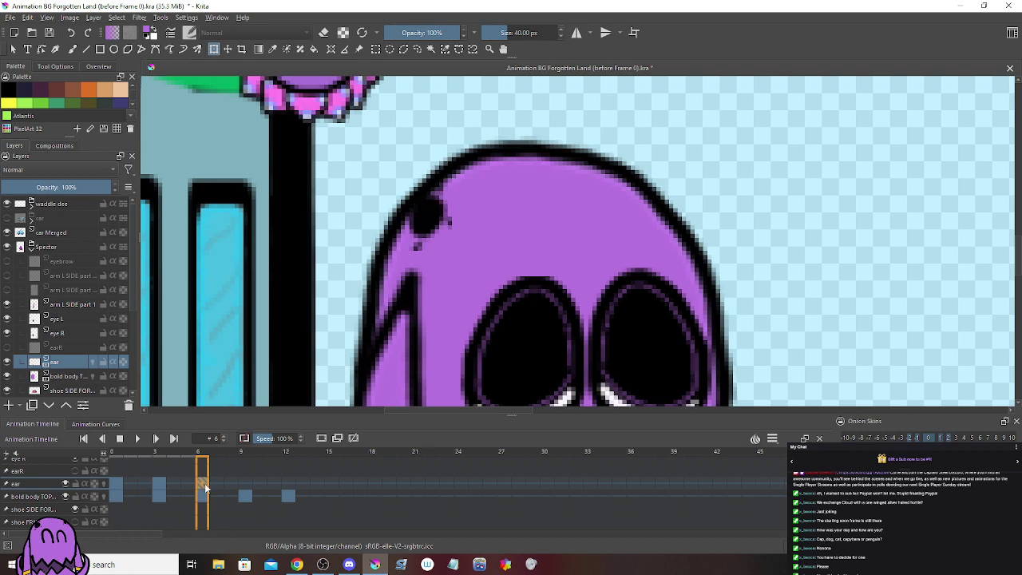
Step: Duplicate the raised frame 3 pose of the ear layer, place the copy at frame 9, and compare frames 6 and 9
{"action": "scroll", "coordinate": [434, 312], "scroll_direction": "down", "scroll_amount": 5}
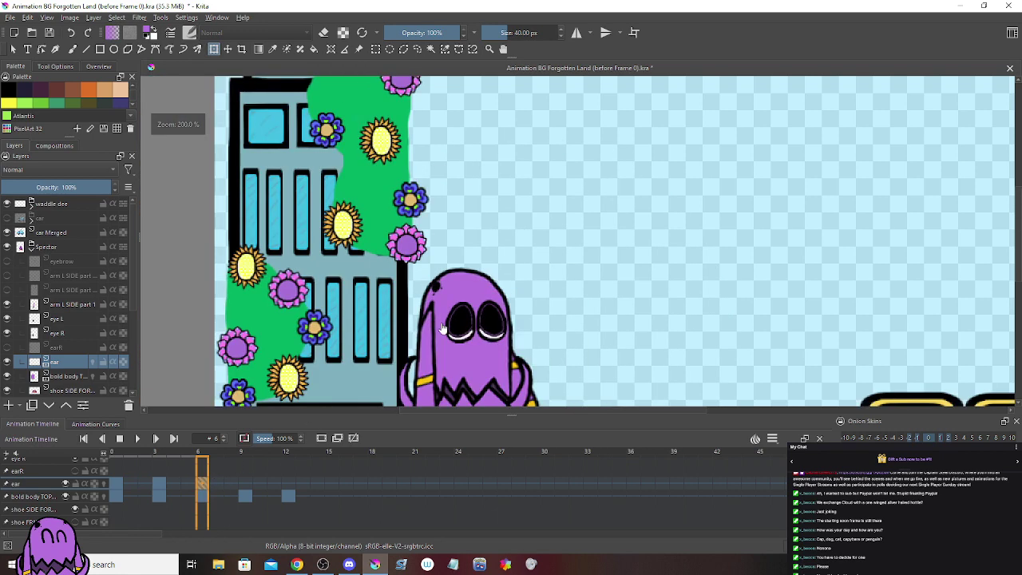
{"action": "right_click", "coordinate": [189, 483]}
{"action": "left_click", "coordinate": [231, 470]}
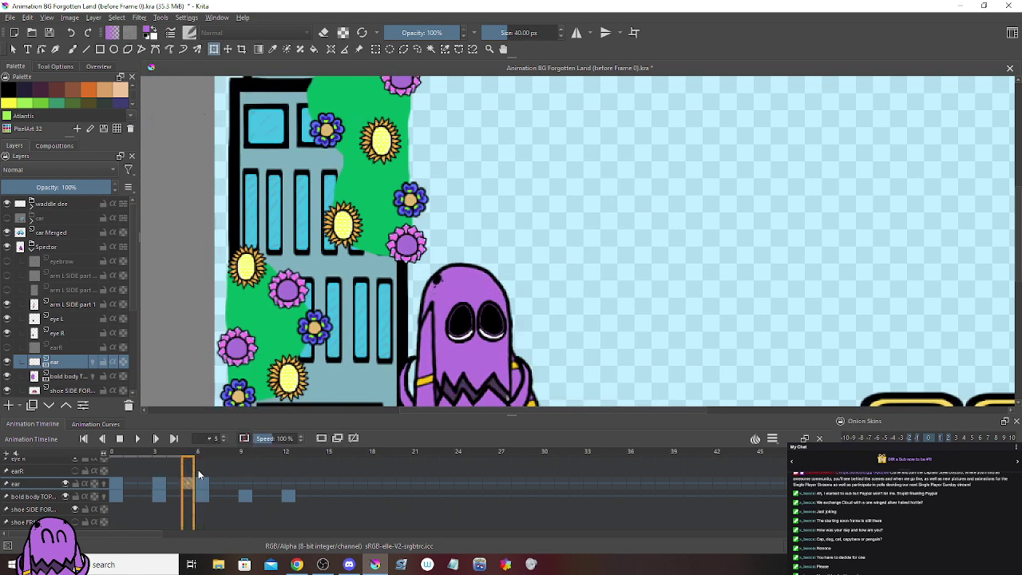
{"action": "left_click_drag", "start_coordinate": [186, 483], "coordinate": [245, 484]}
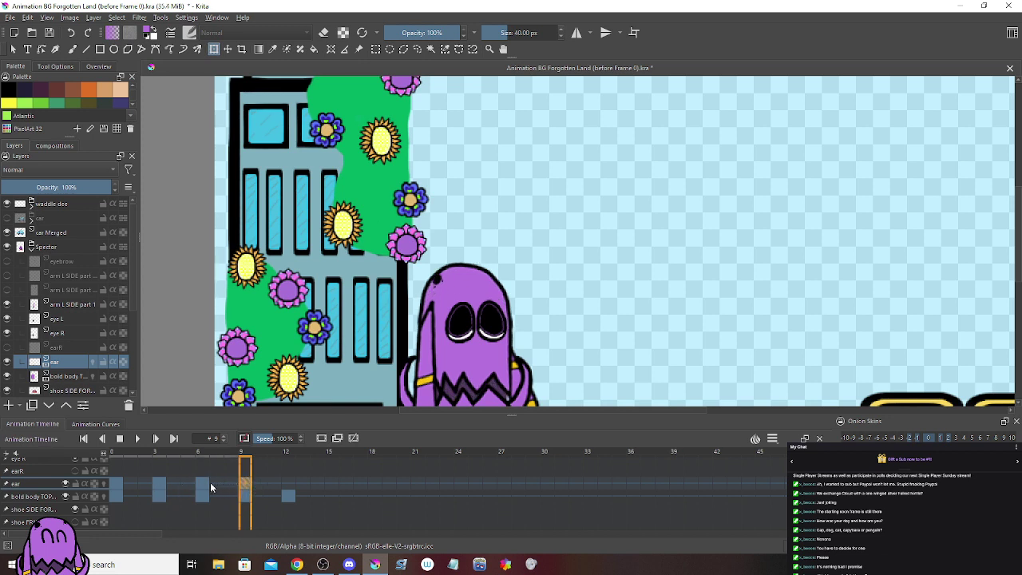
{"action": "left_click", "coordinate": [205, 482]}
{"action": "left_click", "coordinate": [242, 484]}
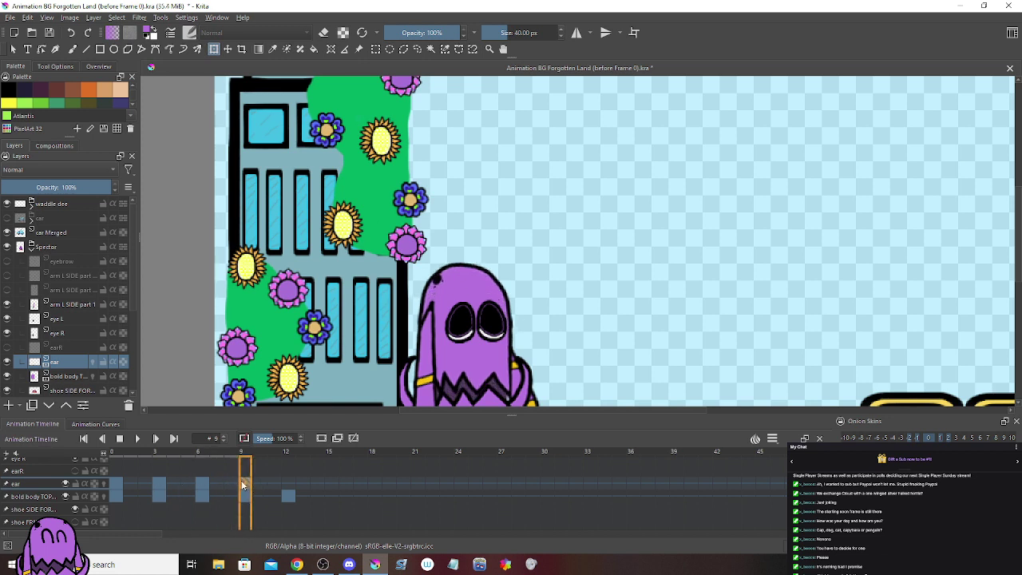
{"action": "left_click", "coordinate": [200, 486]}
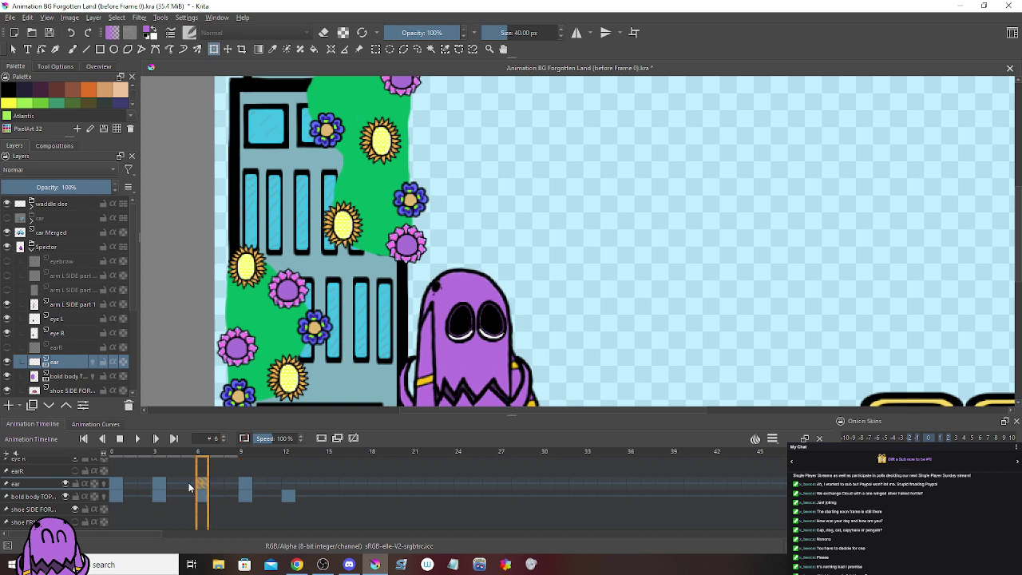
Step: Compare the ear poses at frames 6, 9 and 12, duplicate the frame 6 pose, and place the copy at frame 12
{"action": "left_click", "coordinate": [188, 484]}
{"action": "left_click", "coordinate": [241, 482]}
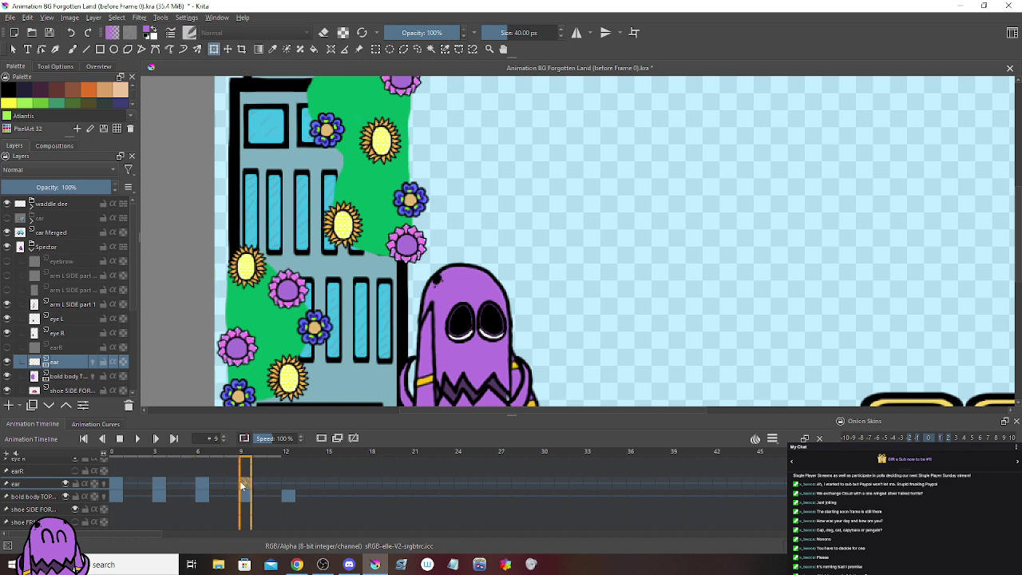
{"action": "left_click", "coordinate": [284, 485]}
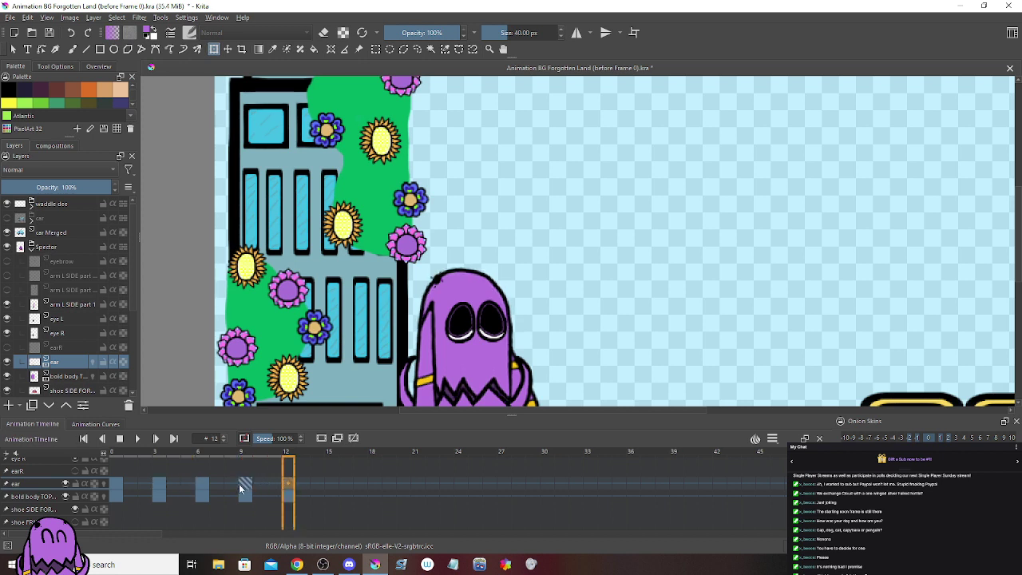
{"action": "left_click", "coordinate": [229, 484]}
{"action": "right_click", "coordinate": [229, 484]}
{"action": "left_click", "coordinate": [248, 475]}
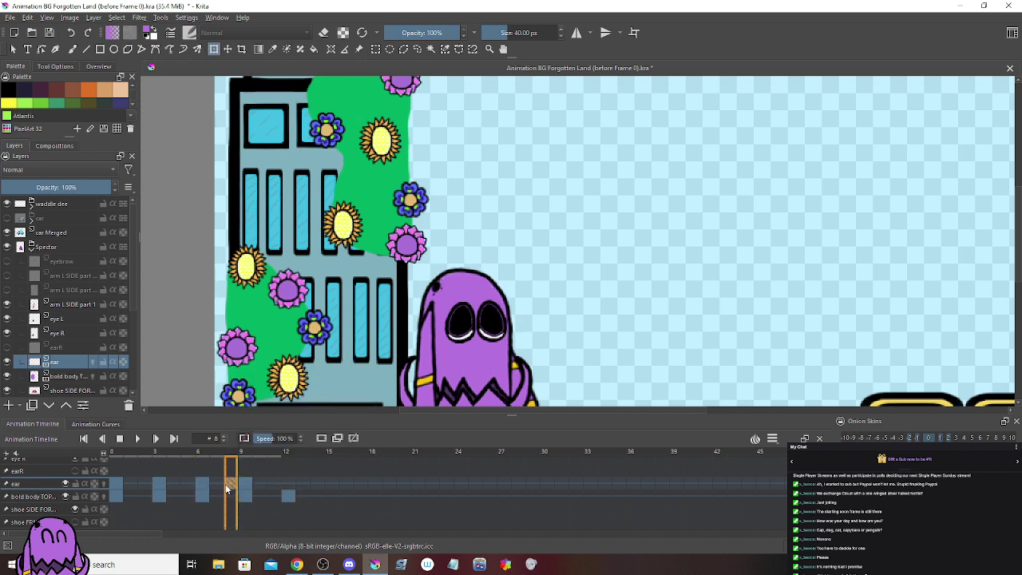
{"action": "left_click", "coordinate": [287, 485]}
Step: Play back frames 0 to 8 to check the ear's movement, and stop the playback
{"action": "left_click_drag", "start_coordinate": [230, 483], "coordinate": [116, 479]}
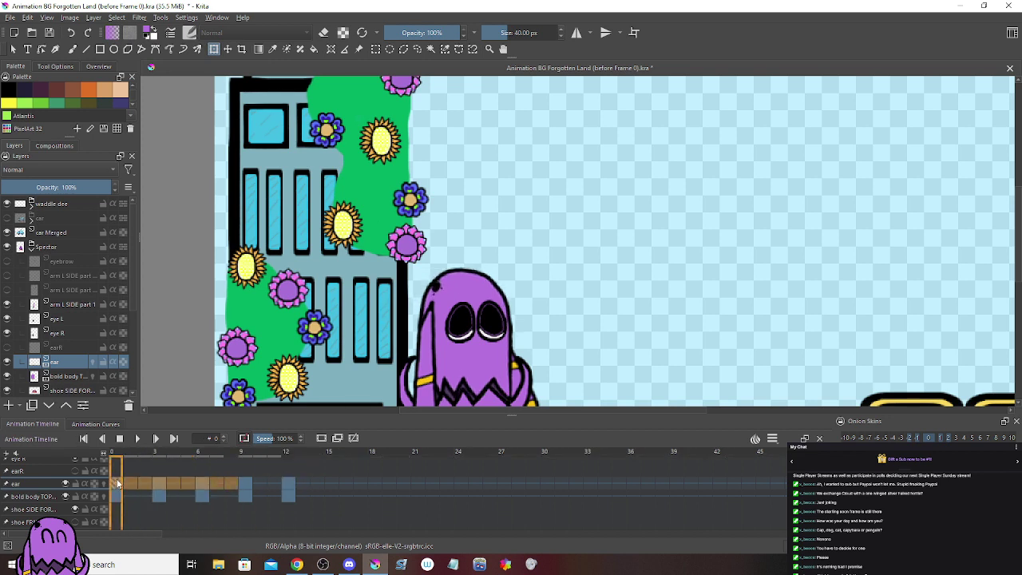
{"action": "left_click", "coordinate": [137, 438]}
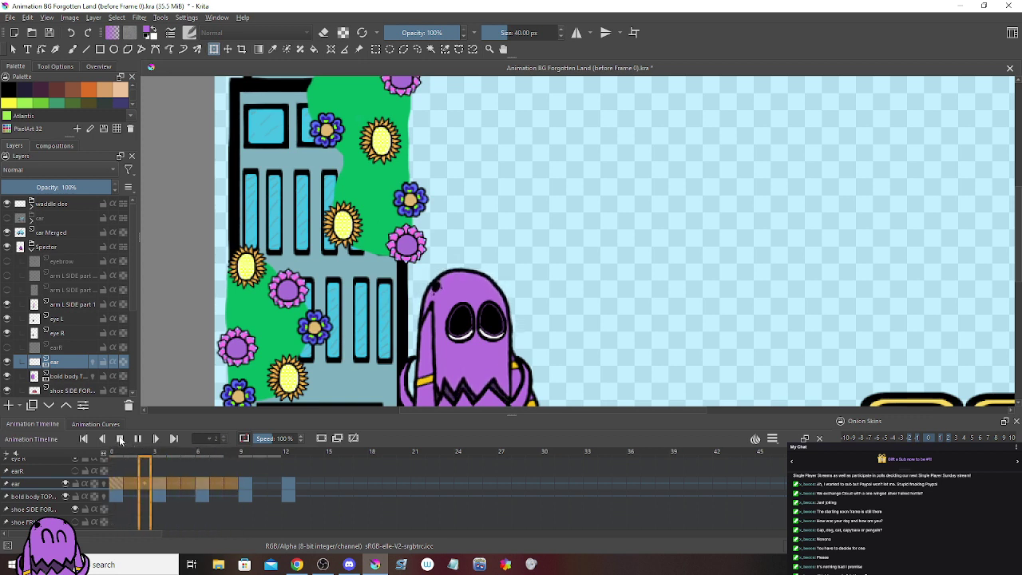
{"action": "left_click", "coordinate": [119, 438]}
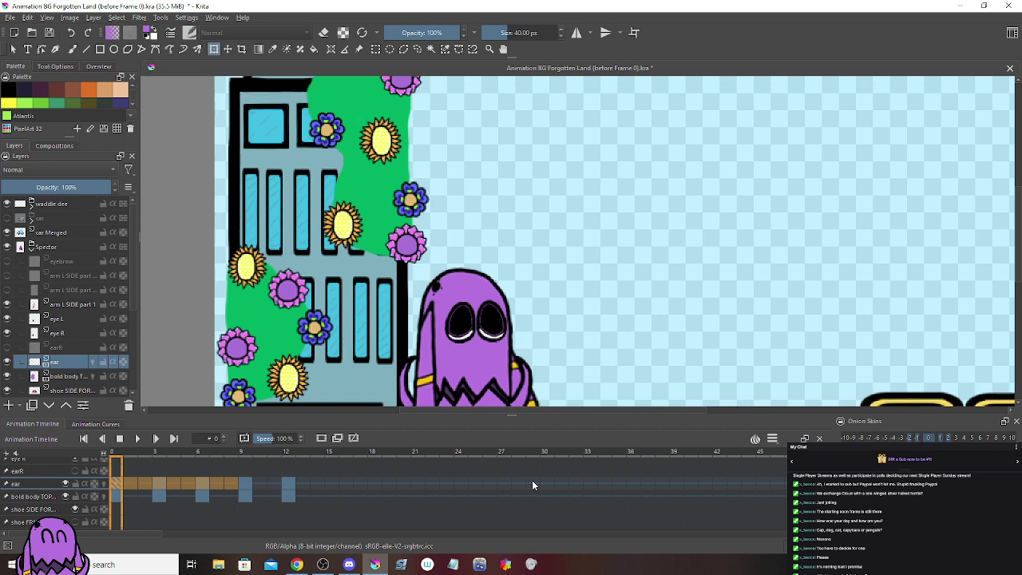
Step: Preview the whole character's bobbing over frames 0 to 13, and examine the closing pose at frame 12
{"action": "scroll", "coordinate": [540, 306], "scroll_direction": "down", "scroll_amount": 5}
{"action": "scroll", "coordinate": [527, 311], "scroll_direction": "up", "scroll_amount": 2}
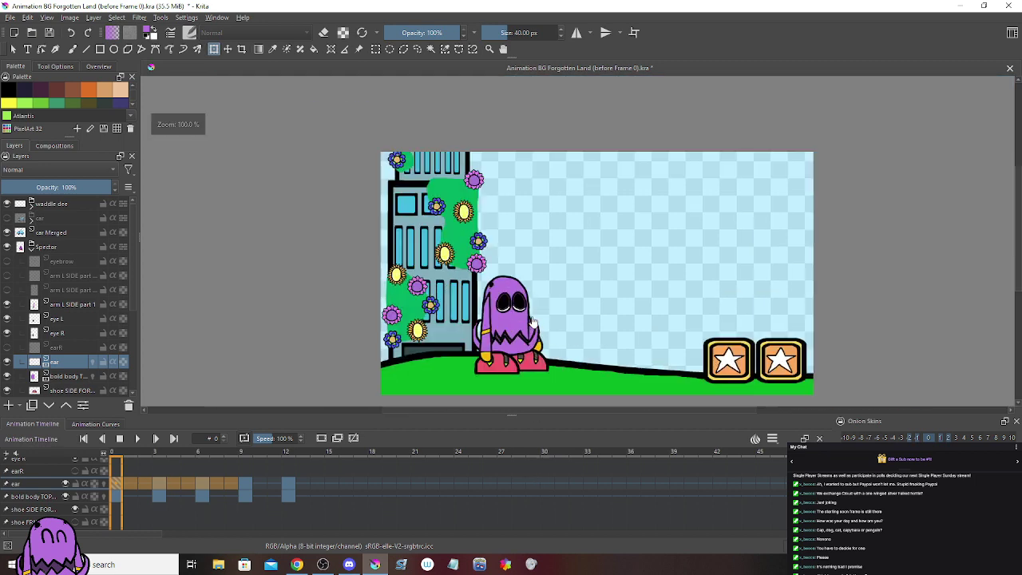
{"action": "scroll", "coordinate": [503, 307], "scroll_direction": "up", "scroll_amount": 4}
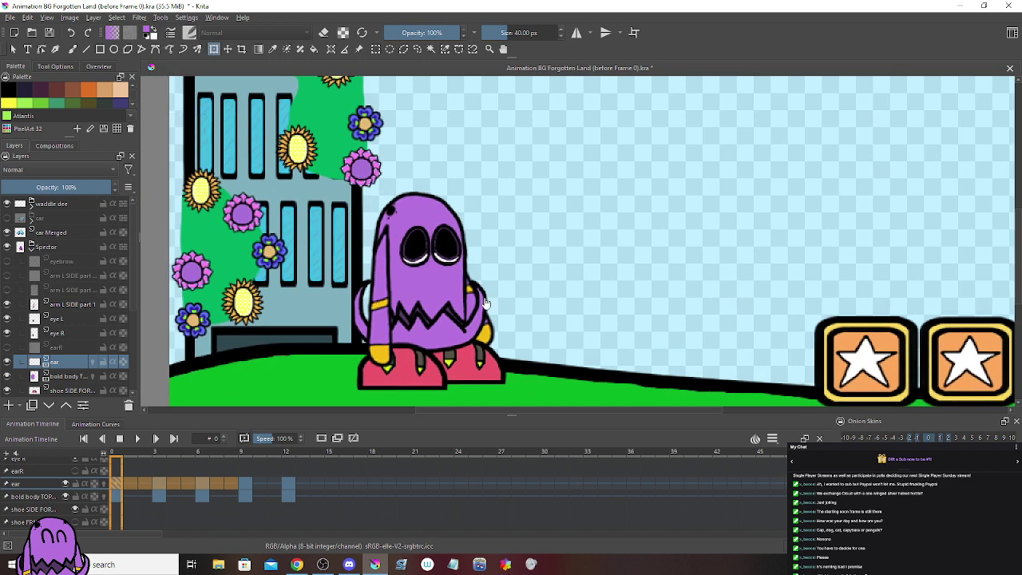
{"action": "left_click_drag", "start_coordinate": [298, 488], "coordinate": [105, 486]}
{"action": "left_click", "coordinate": [137, 439]}
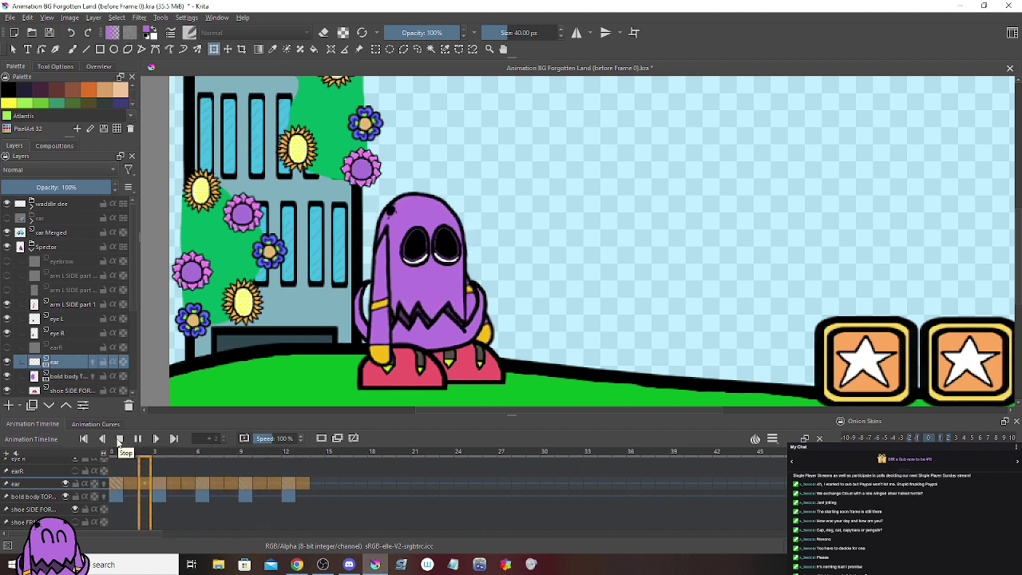
{"action": "left_click", "coordinate": [119, 438]}
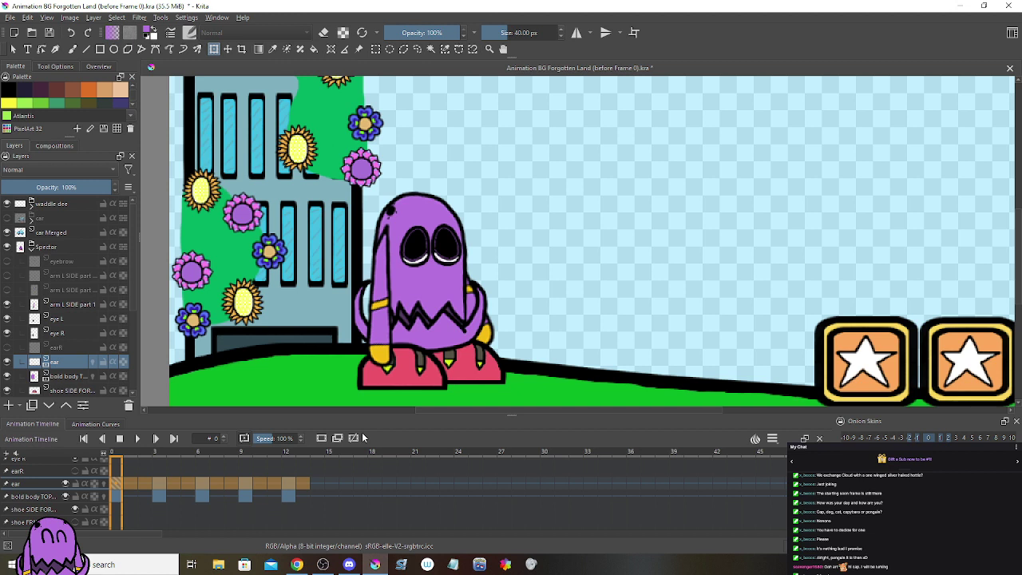
{"action": "left_click", "coordinate": [308, 482]}
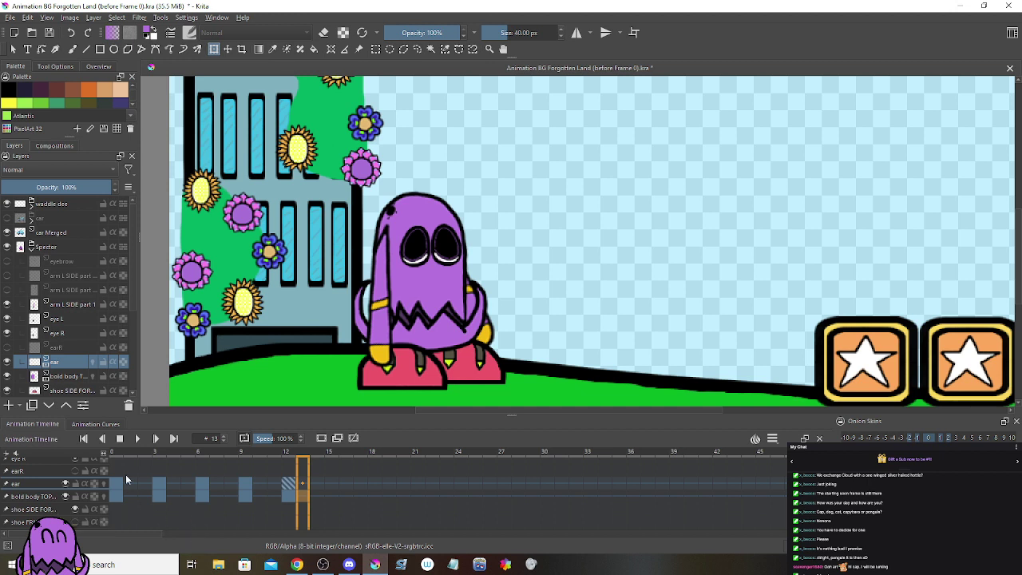
{"action": "scroll", "coordinate": [114, 486], "scroll_direction": "down", "scroll_amount": 1}
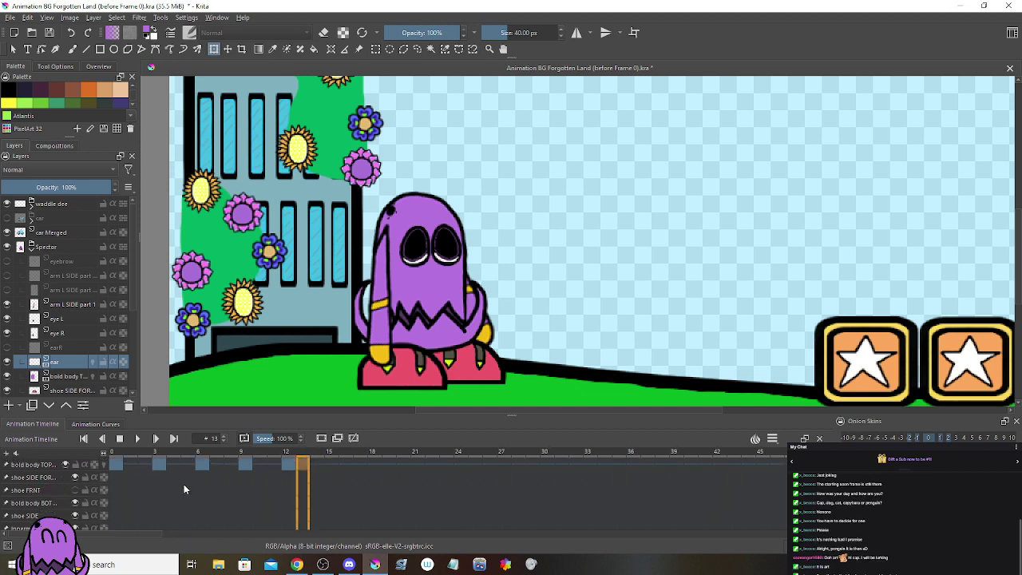
{"action": "scroll", "coordinate": [115, 486], "scroll_direction": "up", "scroll_amount": 1}
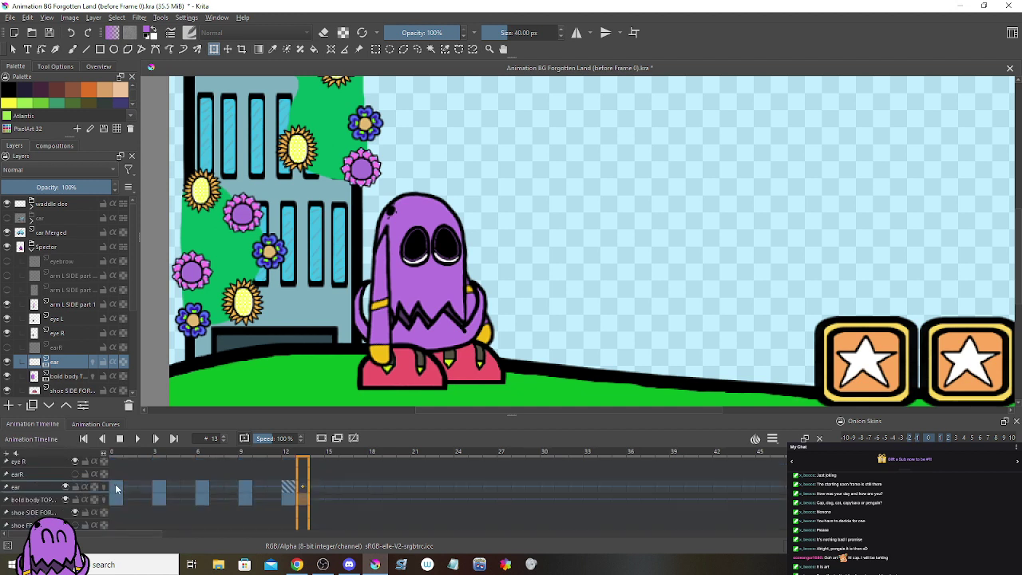
{"action": "left_click", "coordinate": [290, 487]}
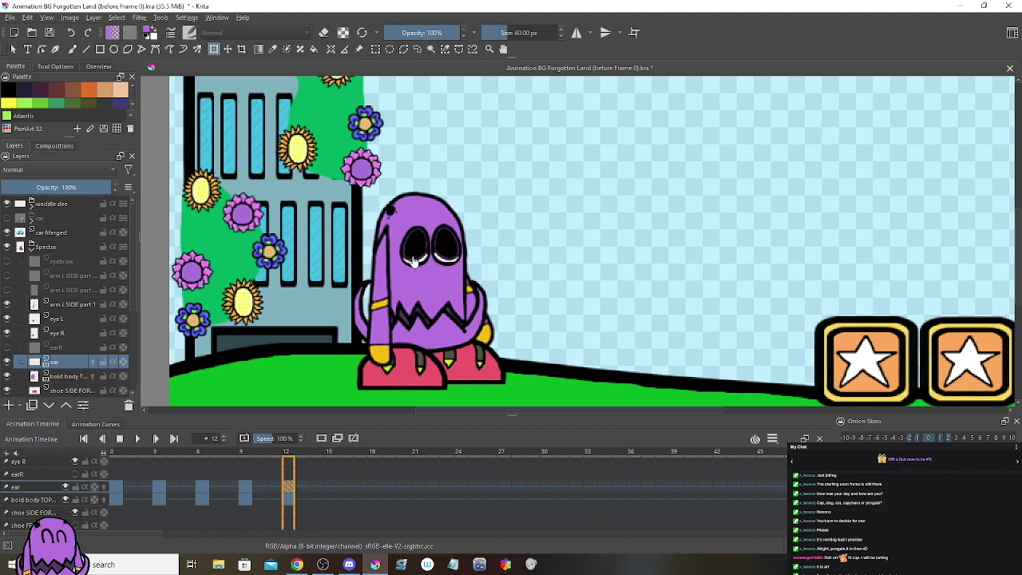
Step: Create a duplicate keyframe at frame 0 on the eye R layer
{"action": "left_click", "coordinate": [66, 337]}
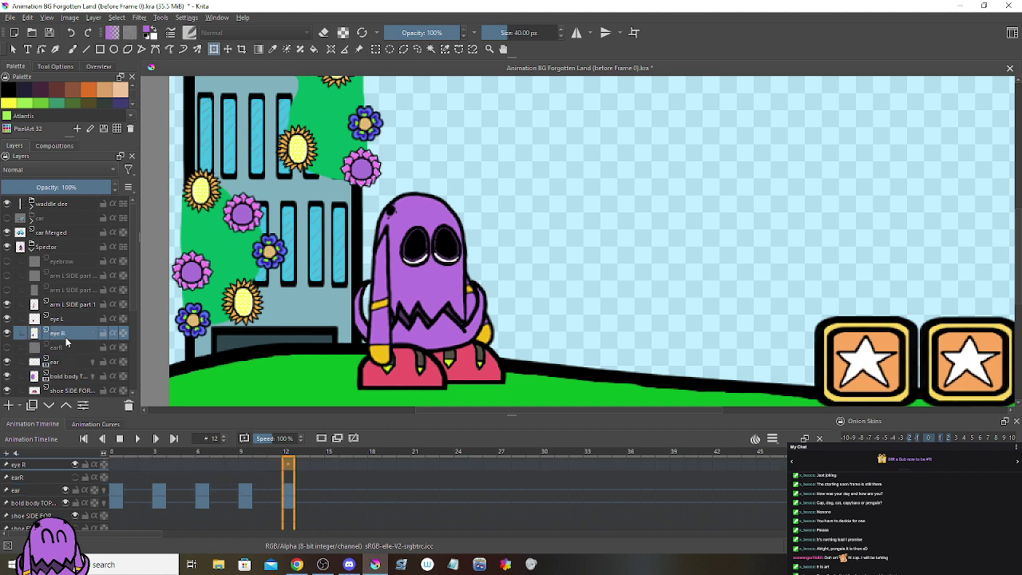
{"action": "left_click", "coordinate": [75, 477]}
{"action": "left_click", "coordinate": [75, 477]}
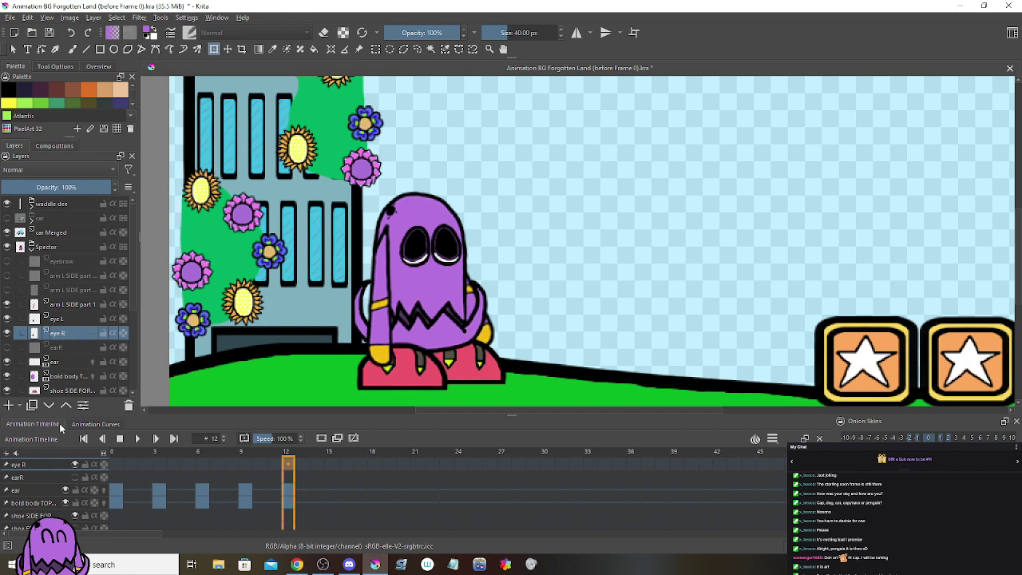
{"action": "right_click", "coordinate": [113, 465]}
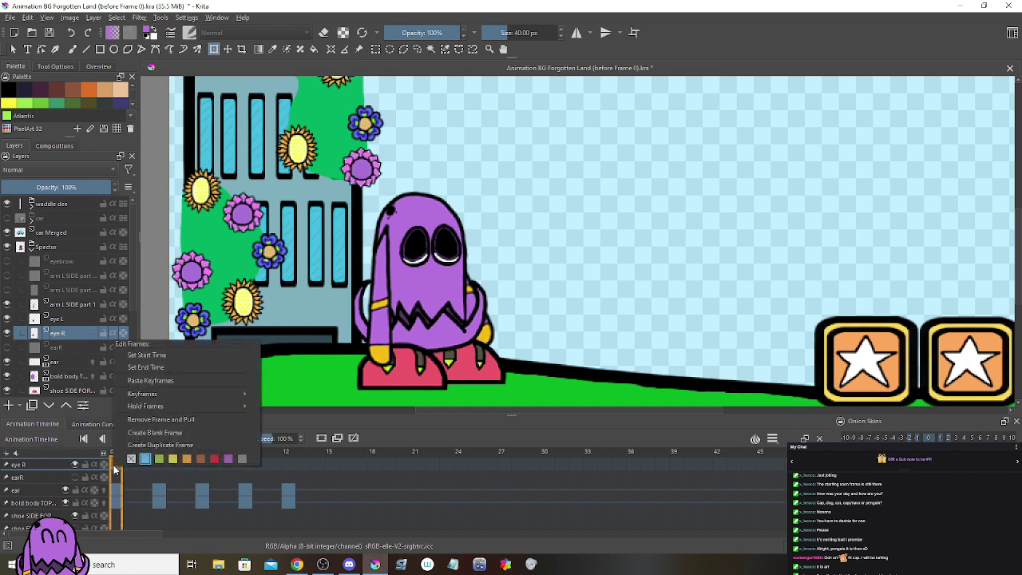
{"action": "left_click", "coordinate": [140, 444]}
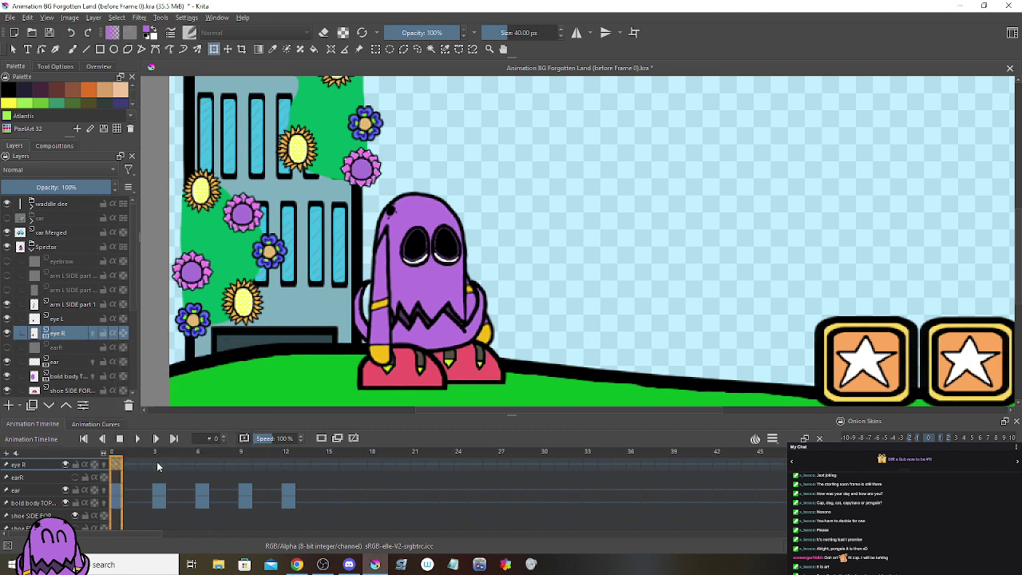
Step: Add a duplicate keyframe at frame 3 on the eye R layer and raise the eye slightly to follow the body
{"action": "left_click", "coordinate": [157, 462]}
{"action": "scroll", "coordinate": [437, 254], "scroll_direction": "up", "scroll_amount": 3}
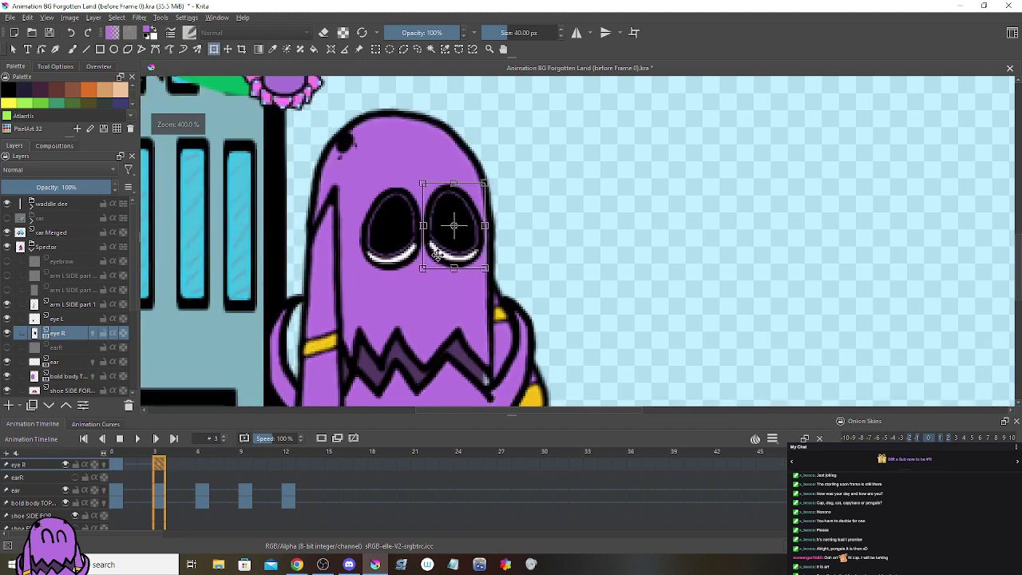
{"action": "left_click_drag", "start_coordinate": [437, 254], "coordinate": [437, 229]}
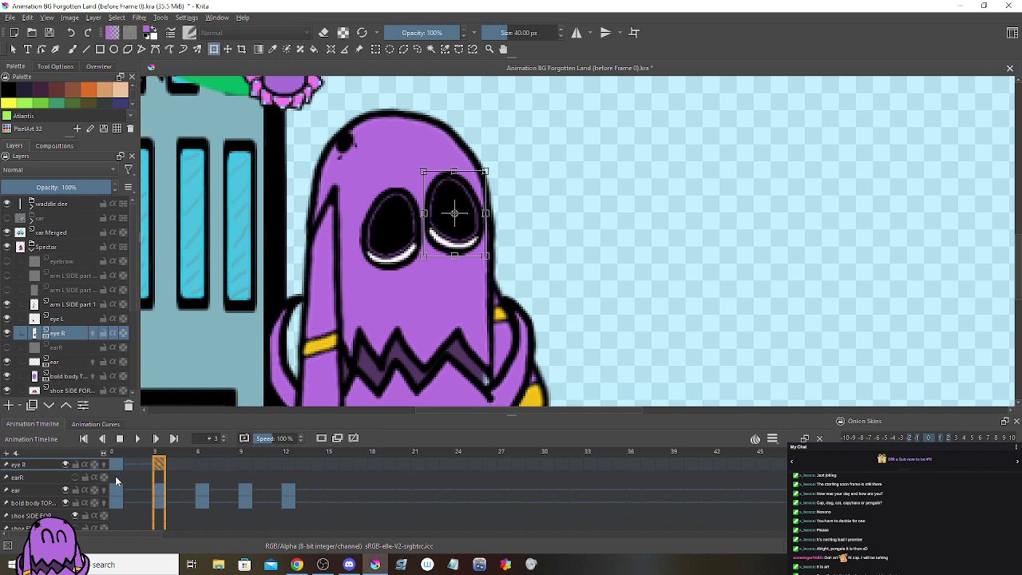
Step: Create a duplicate keyframe at frame 0 on the eye L layer
{"action": "scroll", "coordinate": [48, 479], "scroll_direction": "up", "scroll_amount": 1}
{"action": "left_click", "coordinate": [61, 486]}
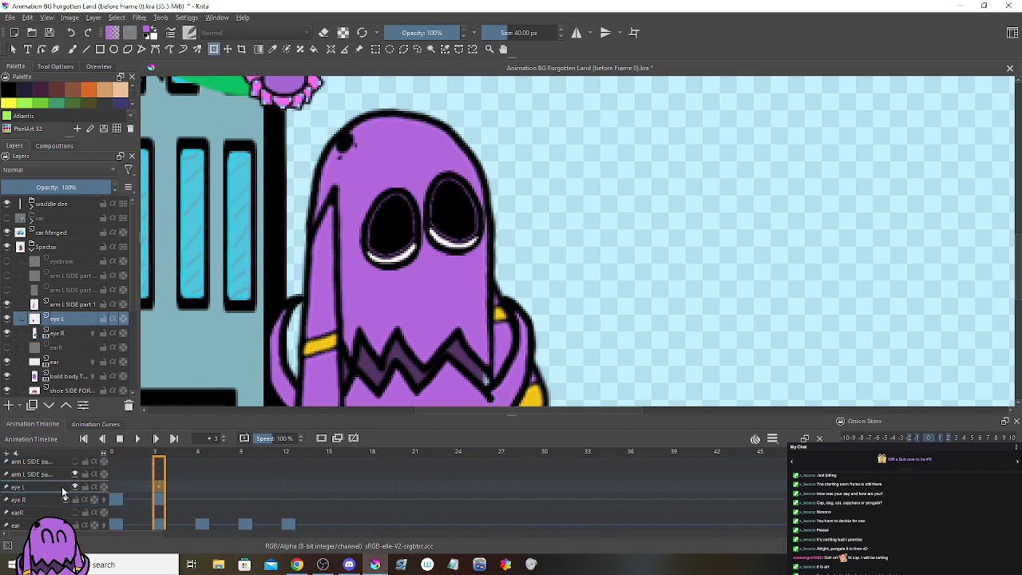
{"action": "left_click", "coordinate": [113, 488]}
{"action": "right_click", "coordinate": [114, 490]}
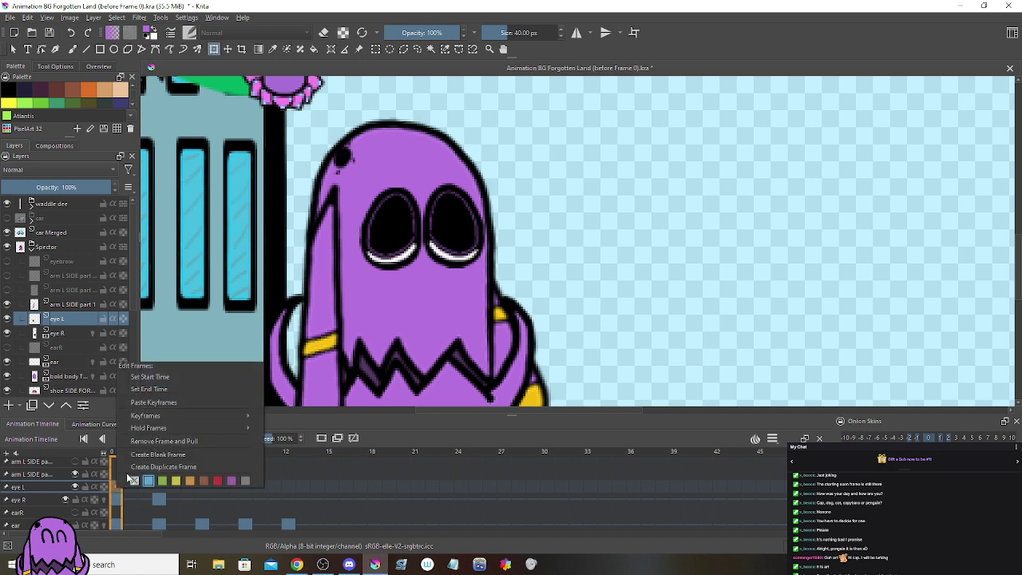
{"action": "left_click", "coordinate": [129, 469]}
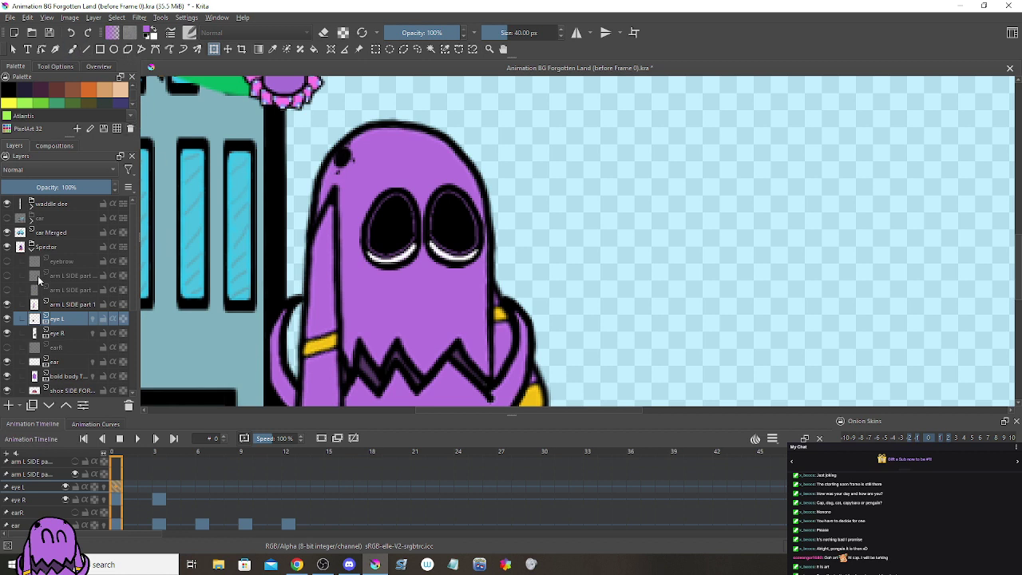
Step: Add a duplicate keyframe at frame 3 on the eye L layer and raise the eye to about the height of the other eye
{"action": "mouse_move", "coordinate": [99, 274]}
{"action": "mouse_move", "coordinate": [80, 323]}
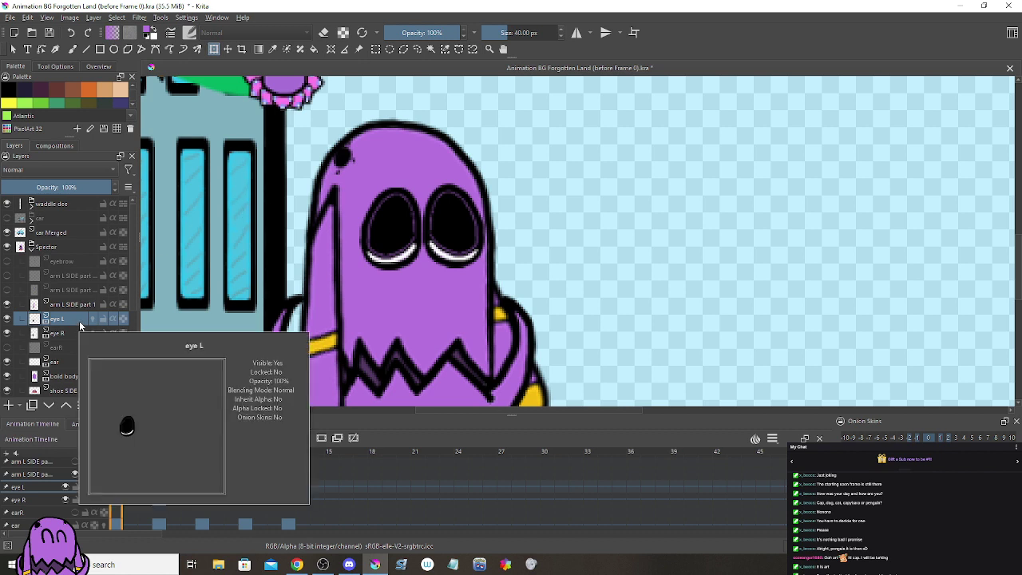
{"action": "mouse_move", "coordinate": [166, 500]}
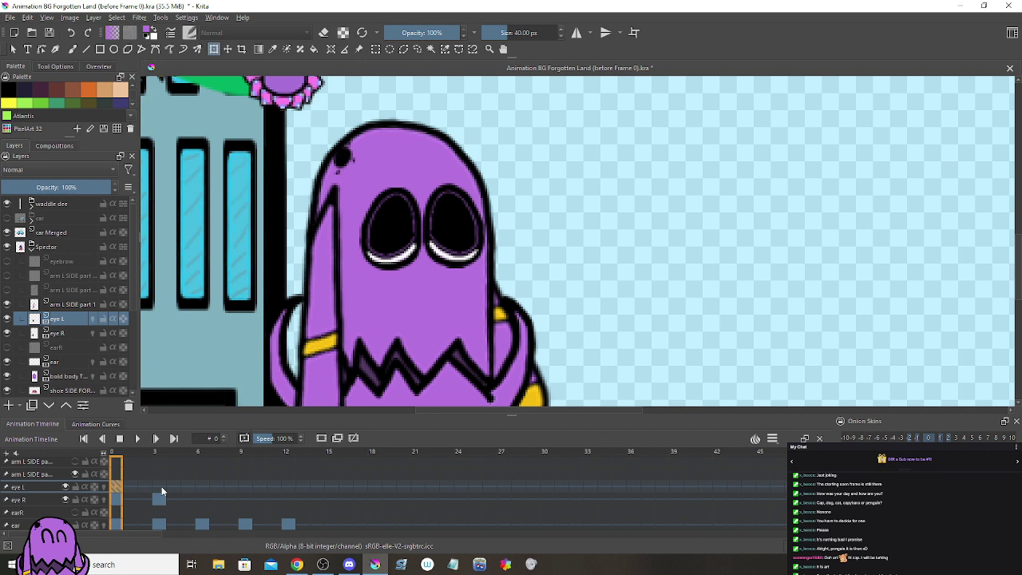
{"action": "left_click", "coordinate": [161, 487]}
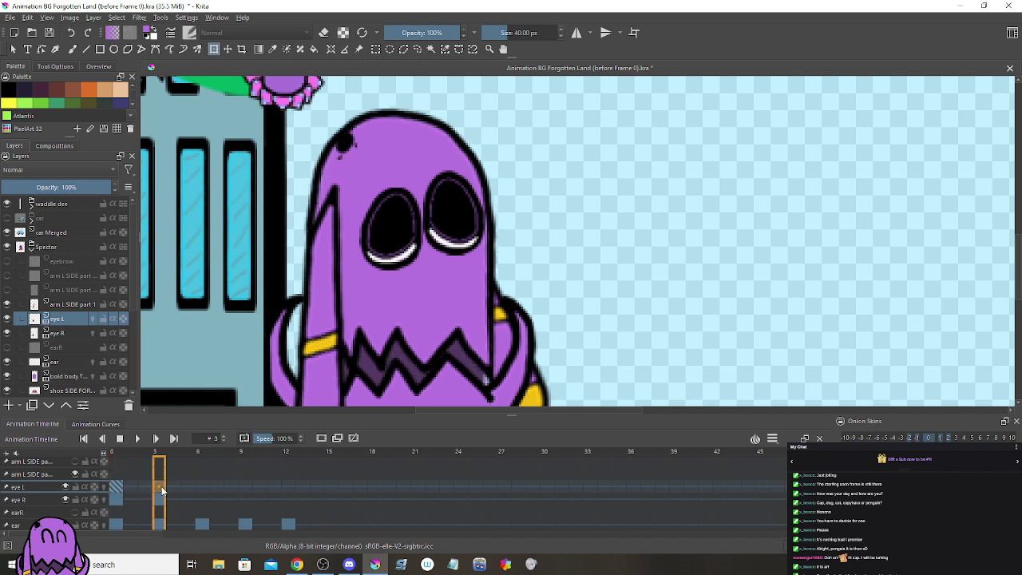
{"action": "left_click", "coordinate": [116, 487]}
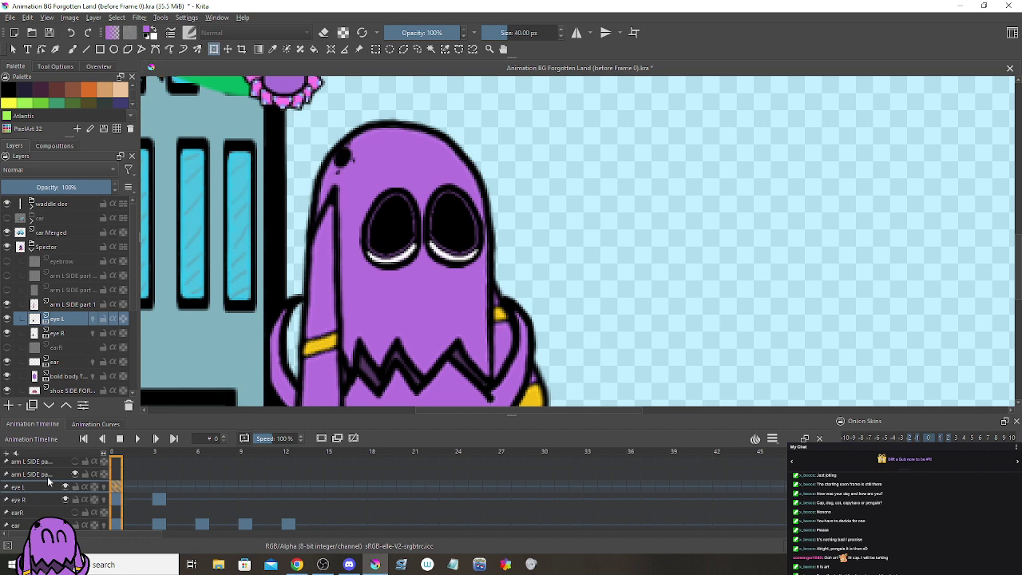
{"action": "left_click", "coordinate": [163, 486]}
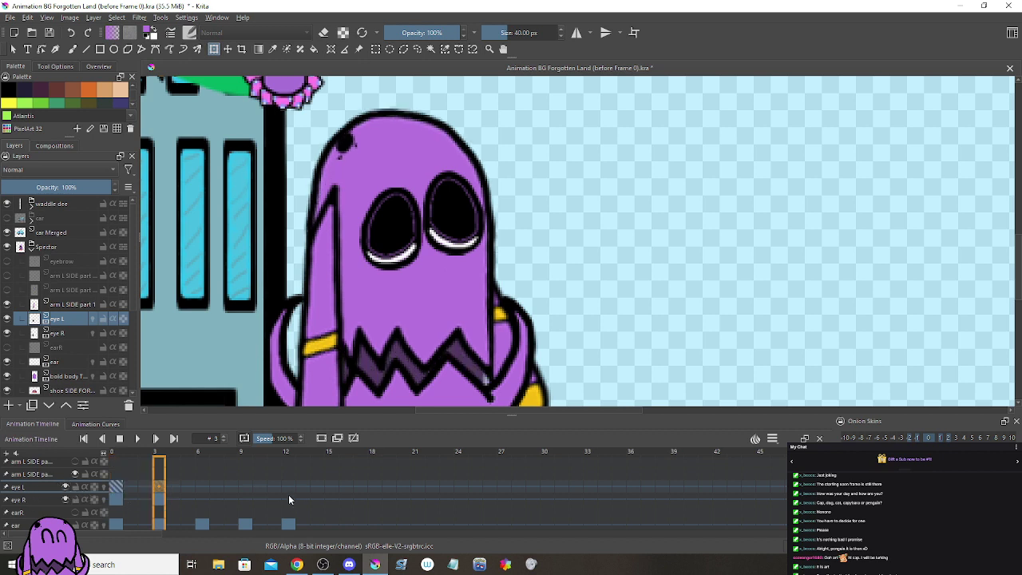
{"action": "key", "text": "Escape"}
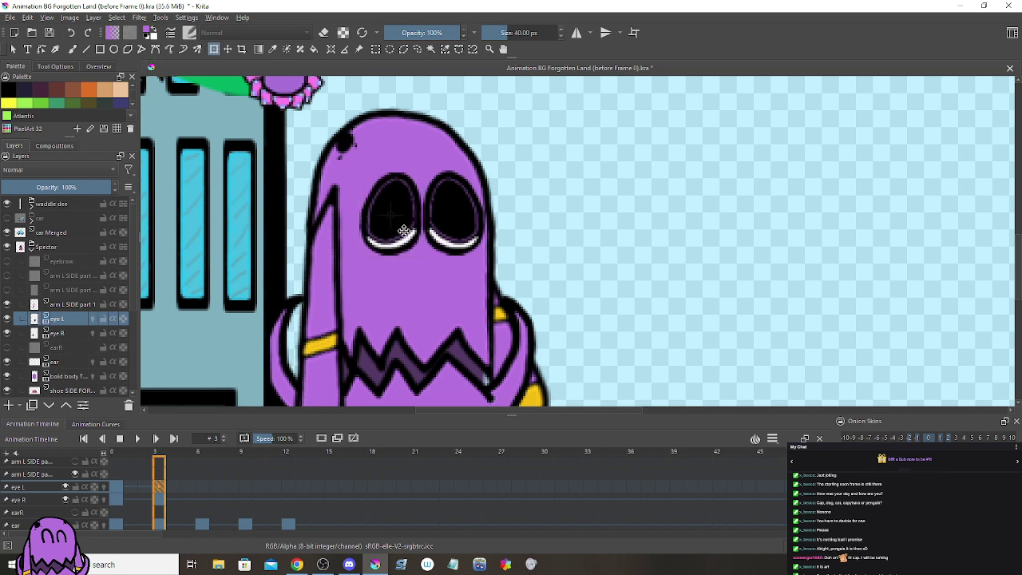
{"action": "left_click_drag", "start_coordinate": [404, 230], "coordinate": [404, 228]}
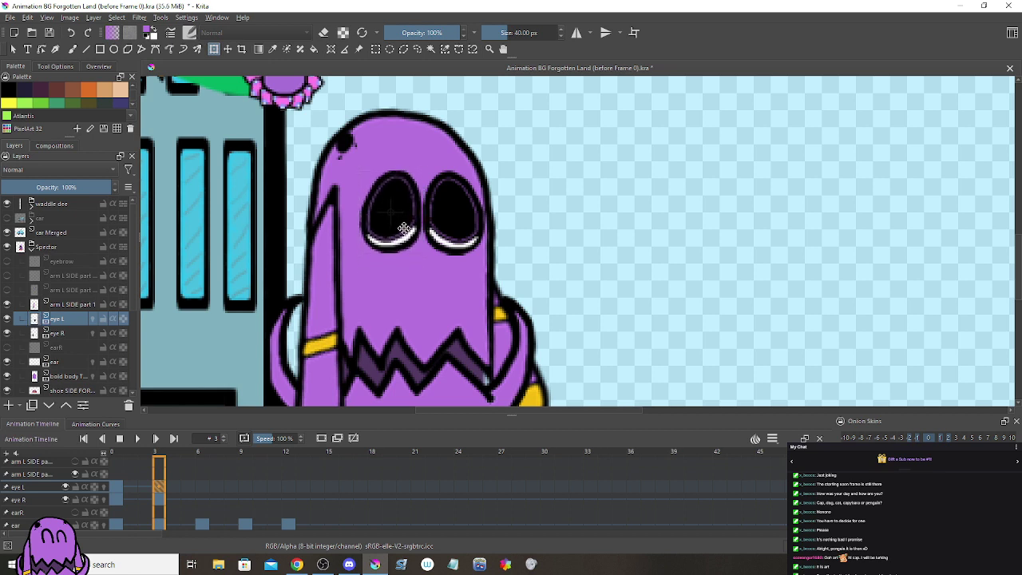
Step: Compare the eye positions at frames 0 and 3, both close up and with the full scene in view
{"action": "left_click", "coordinate": [117, 489]}
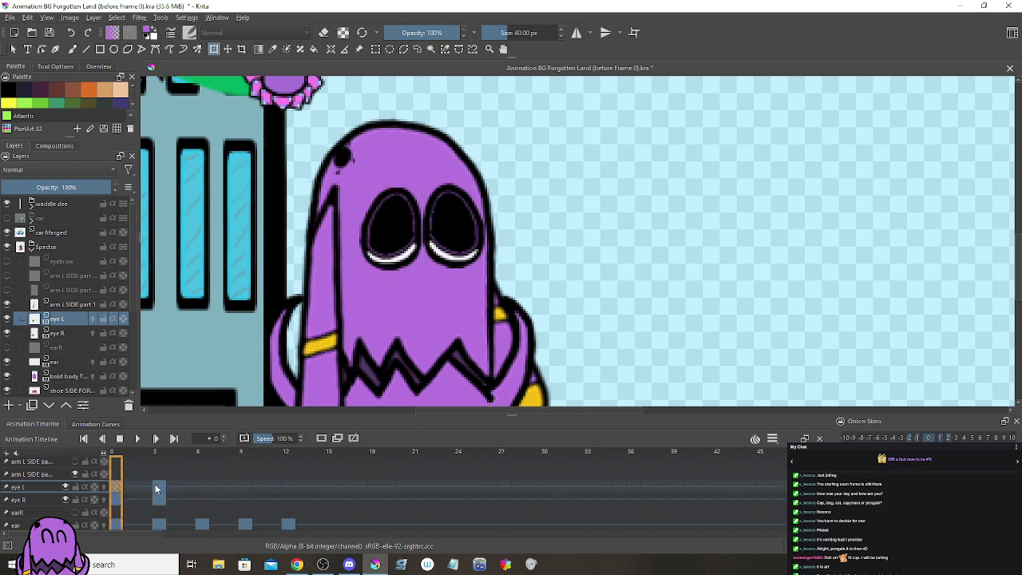
{"action": "left_click", "coordinate": [158, 488]}
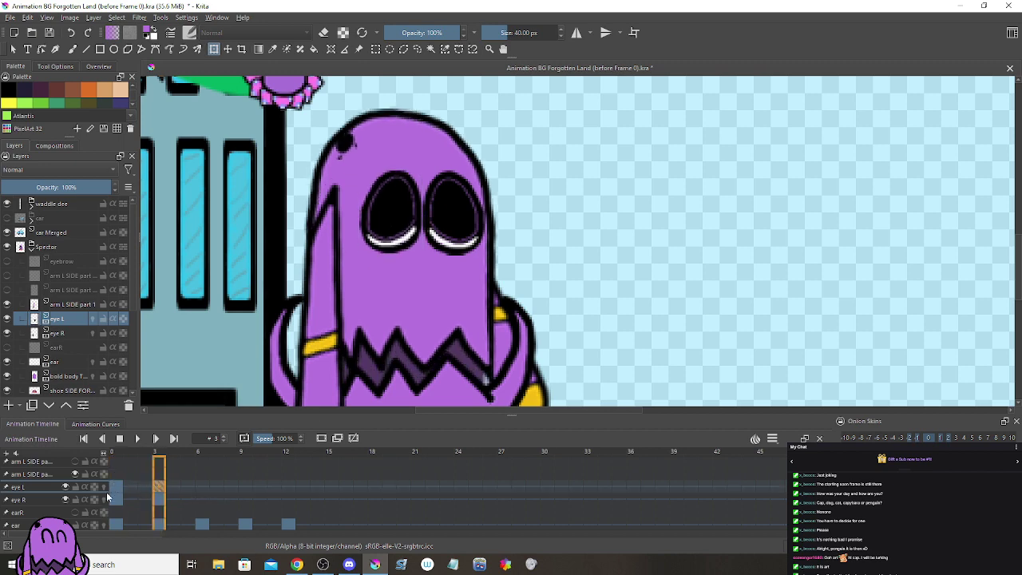
{"action": "left_click", "coordinate": [116, 488]}
{"action": "scroll", "coordinate": [381, 305], "scroll_direction": "down", "scroll_amount": 2}
{"action": "scroll", "coordinate": [381, 305], "scroll_direction": "down", "scroll_amount": 2}
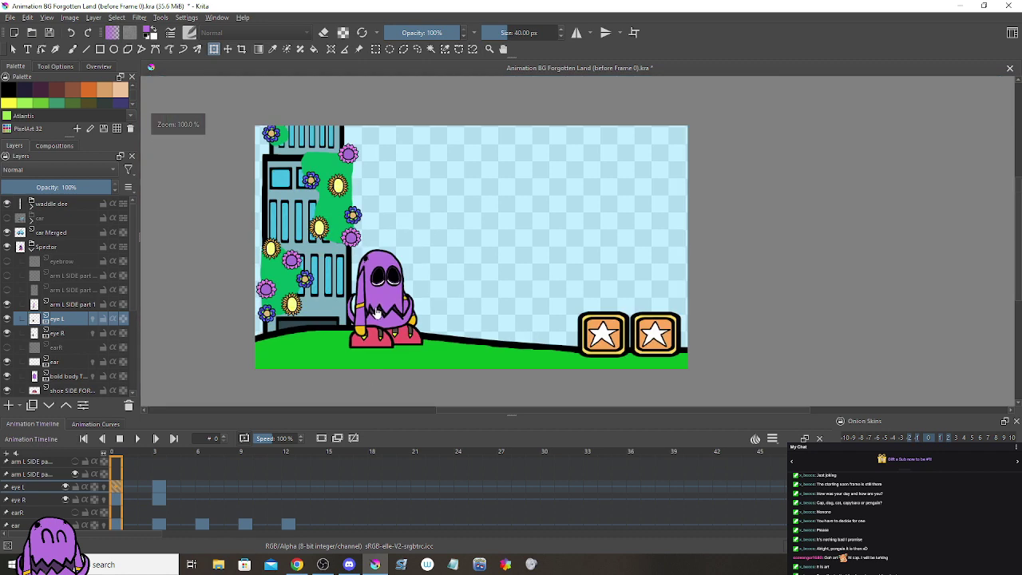
{"action": "left_click", "coordinate": [157, 489]}
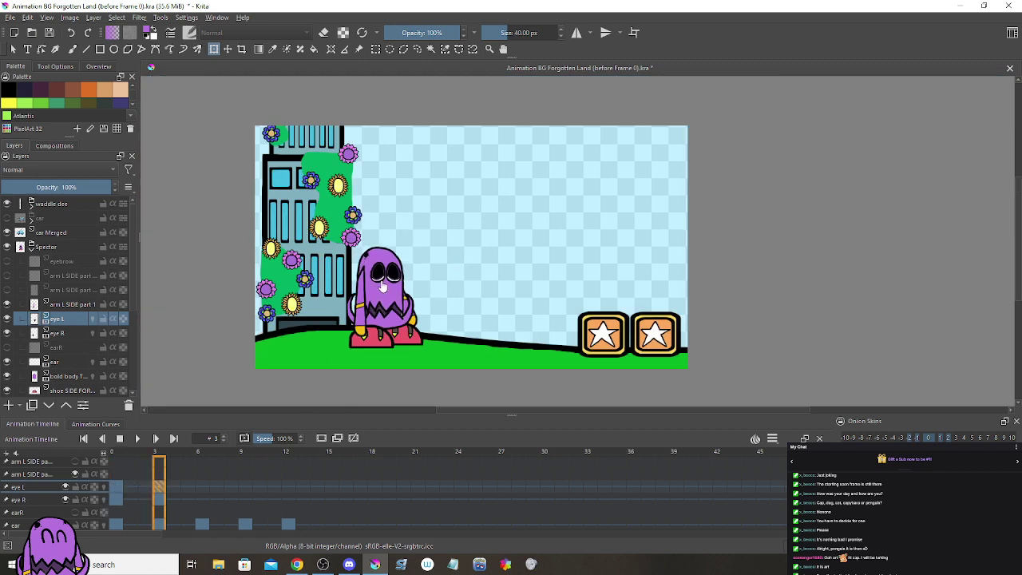
{"action": "left_click_drag", "start_coordinate": [111, 493], "coordinate": [164, 488]}
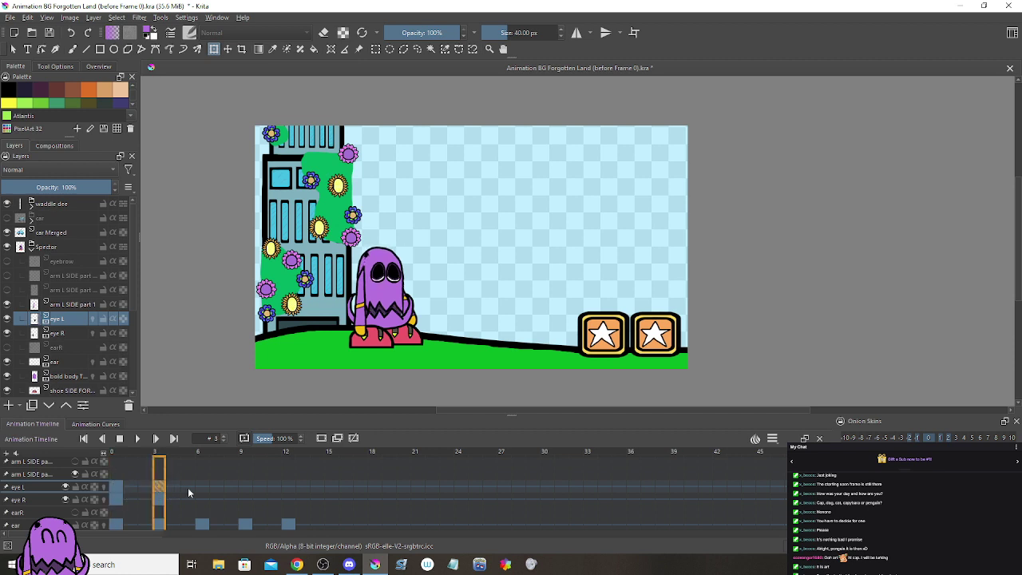
Step: Duplicate the lowered frame 0 pose on the eye R and eye L layers and place both keyframes at frame 6
{"action": "left_click", "coordinate": [146, 500]}
{"action": "right_click", "coordinate": [146, 500]}
{"action": "left_click", "coordinate": [183, 415]}
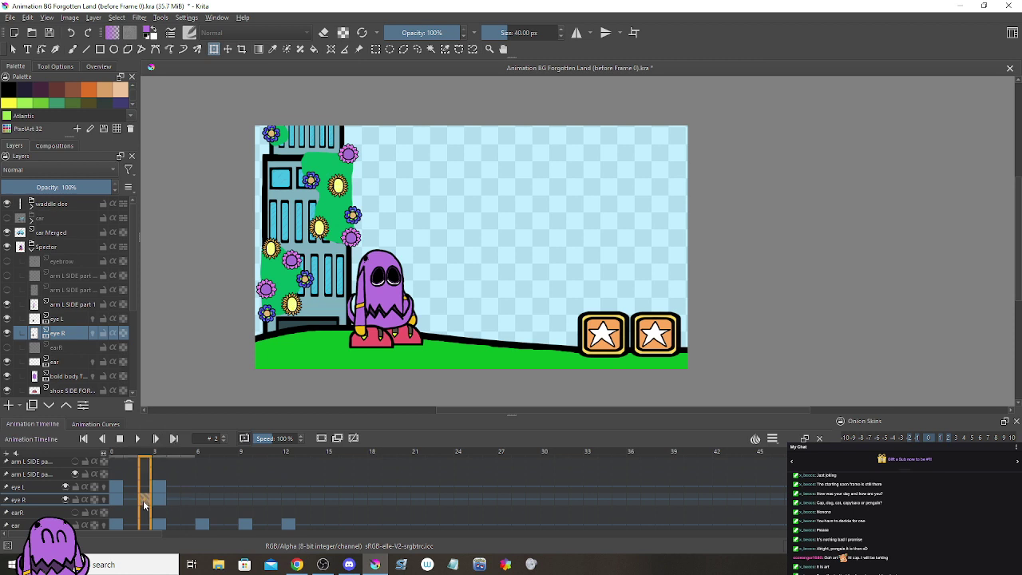
{"action": "left_click_drag", "start_coordinate": [145, 501], "coordinate": [203, 502]}
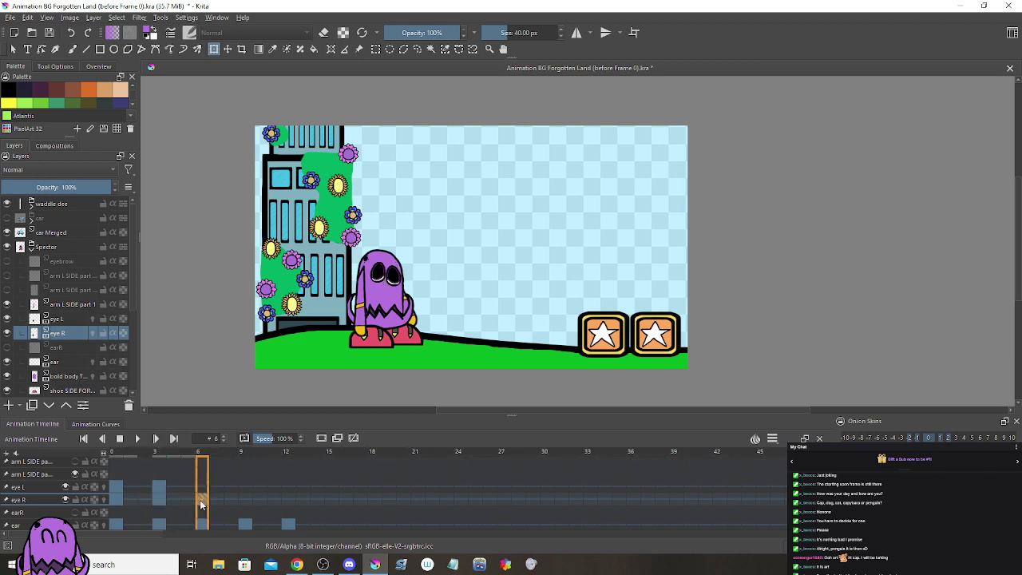
{"action": "right_click", "coordinate": [148, 489]}
{"action": "left_click", "coordinate": [159, 471]}
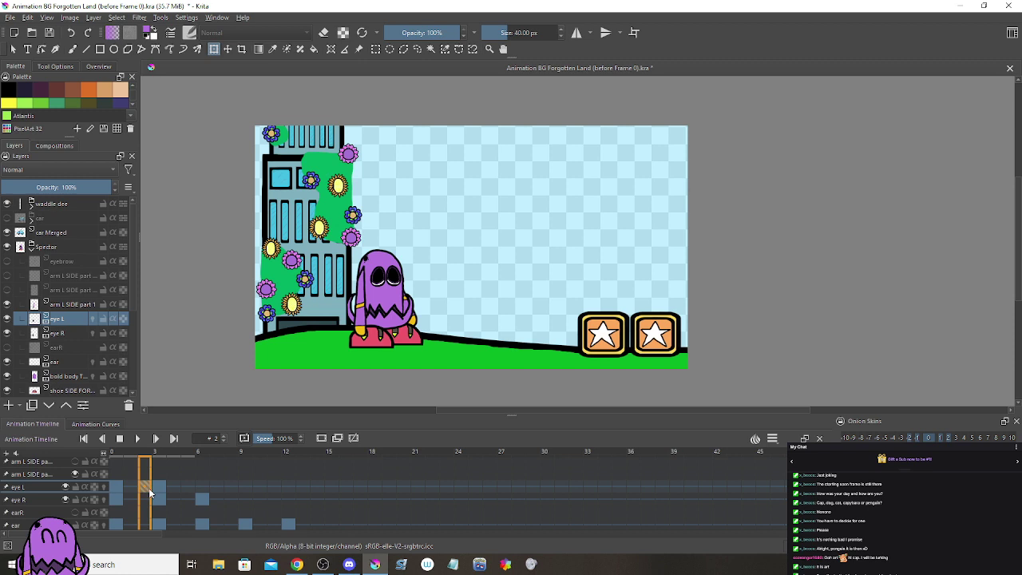
{"action": "left_click_drag", "start_coordinate": [147, 490], "coordinate": [202, 492]}
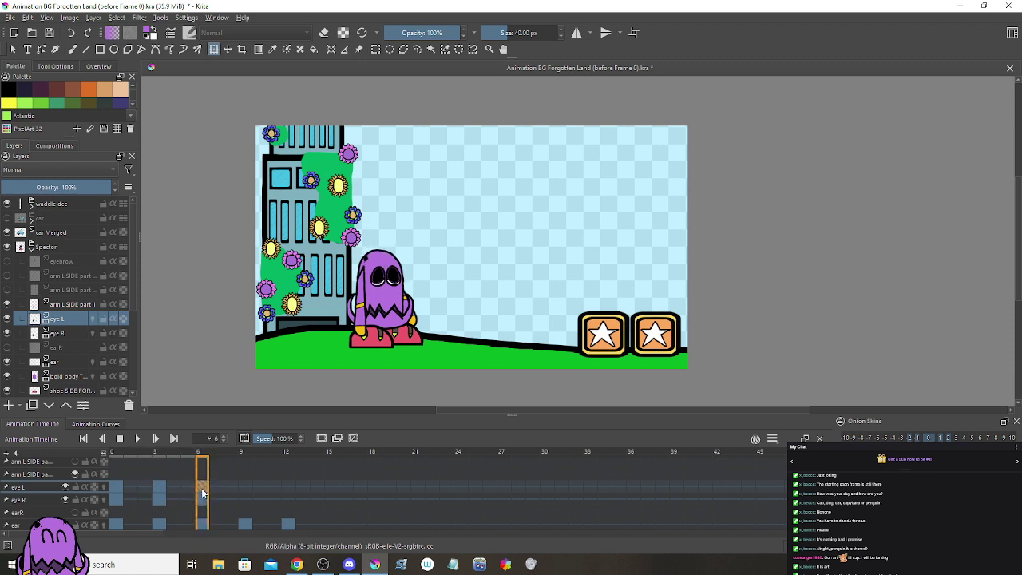
Step: Duplicate the raised frame 3 pose on the eye L and eye R layers and place both keyframes at frame 9
{"action": "right_click", "coordinate": [190, 493]}
{"action": "left_click", "coordinate": [208, 472]}
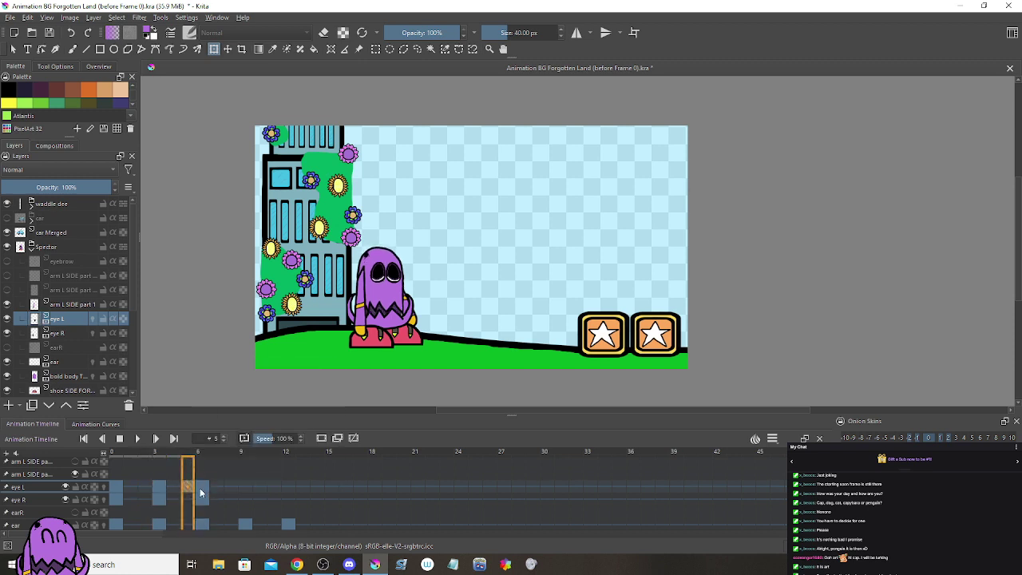
{"action": "left_click", "coordinate": [241, 488]}
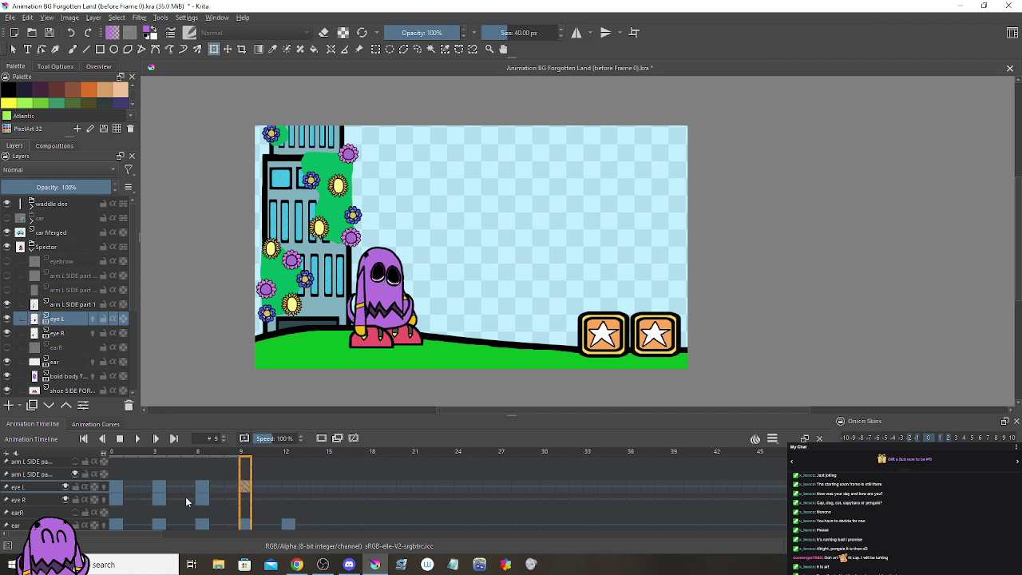
{"action": "right_click", "coordinate": [185, 497]}
{"action": "left_click", "coordinate": [233, 476]}
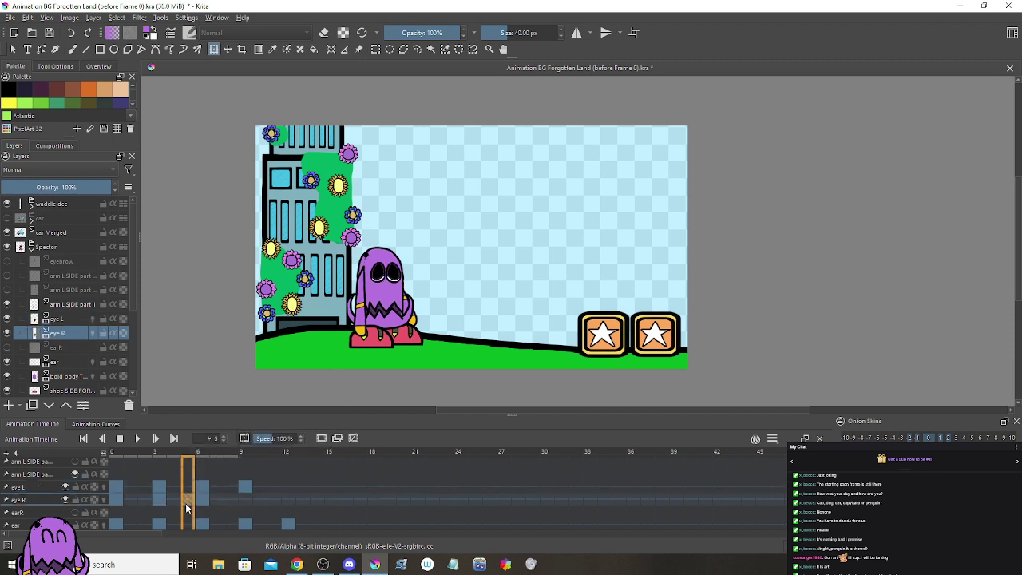
{"action": "left_click_drag", "start_coordinate": [192, 500], "coordinate": [240, 503]}
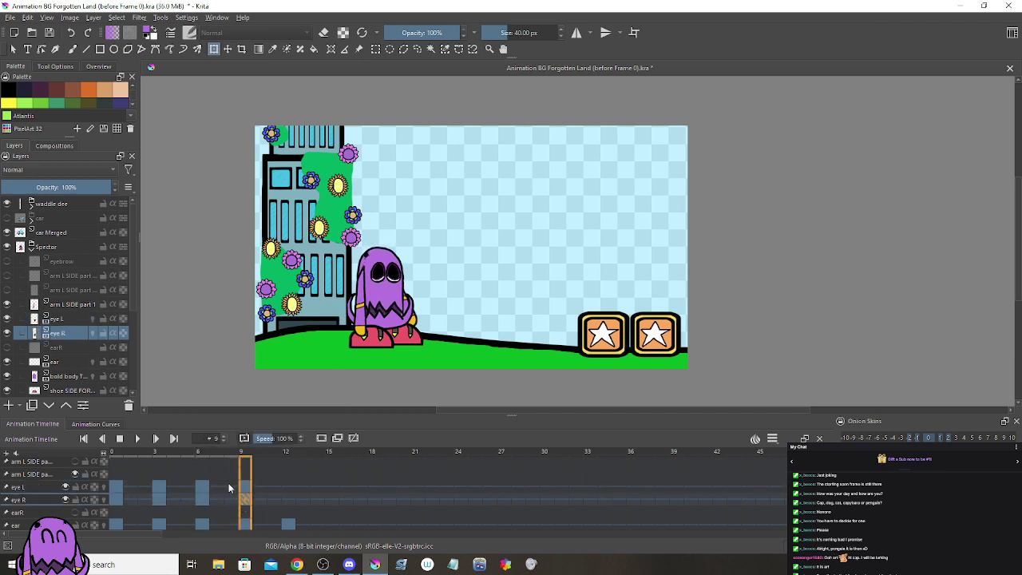
Step: Duplicate the lowered frame 6 pose on the eye L and eye R layers and place both keyframes at frame 12
{"action": "left_click", "coordinate": [231, 488]}
{"action": "right_click", "coordinate": [231, 487]}
{"action": "left_click", "coordinate": [287, 427]}
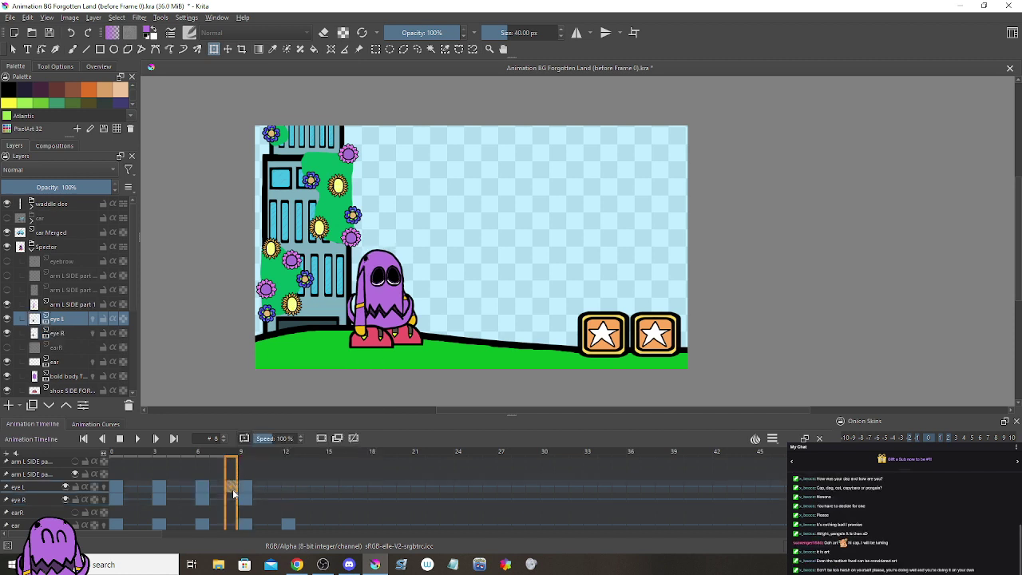
{"action": "left_click_drag", "start_coordinate": [233, 489], "coordinate": [286, 488]}
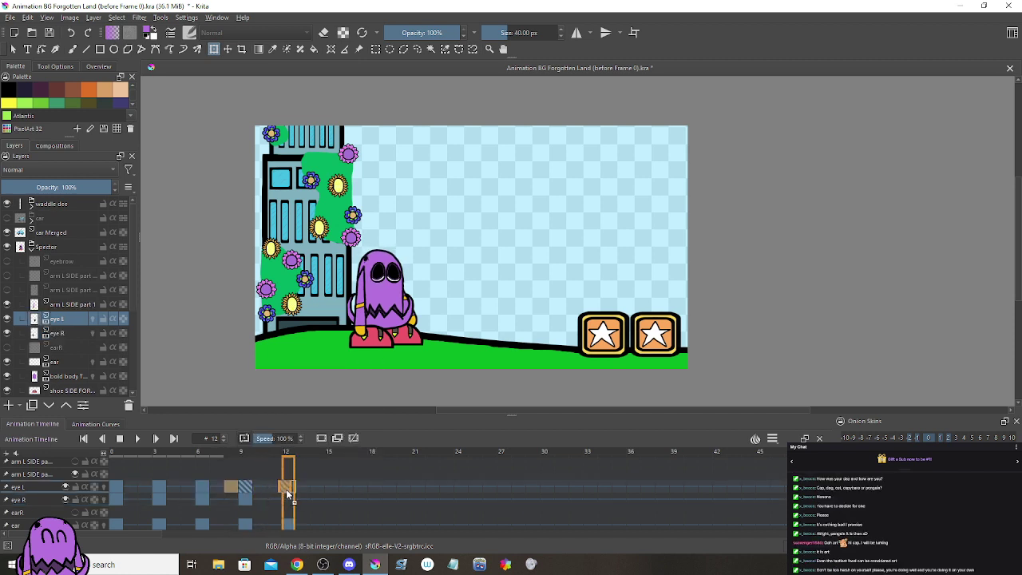
{"action": "left_click", "coordinate": [242, 501]}
{"action": "right_click", "coordinate": [232, 502]}
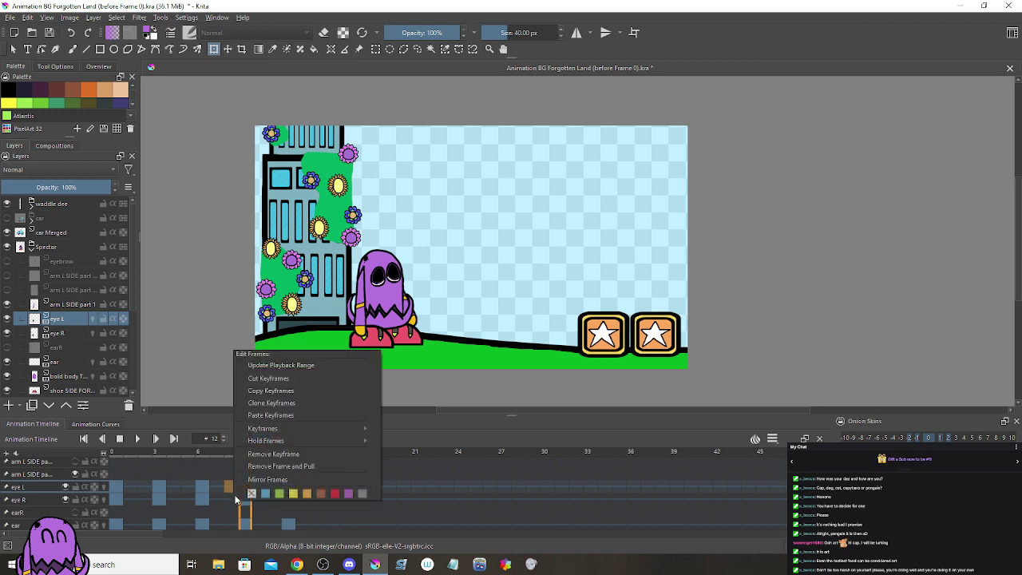
{"action": "left_click", "coordinate": [231, 498]}
{"action": "right_click", "coordinate": [230, 488]}
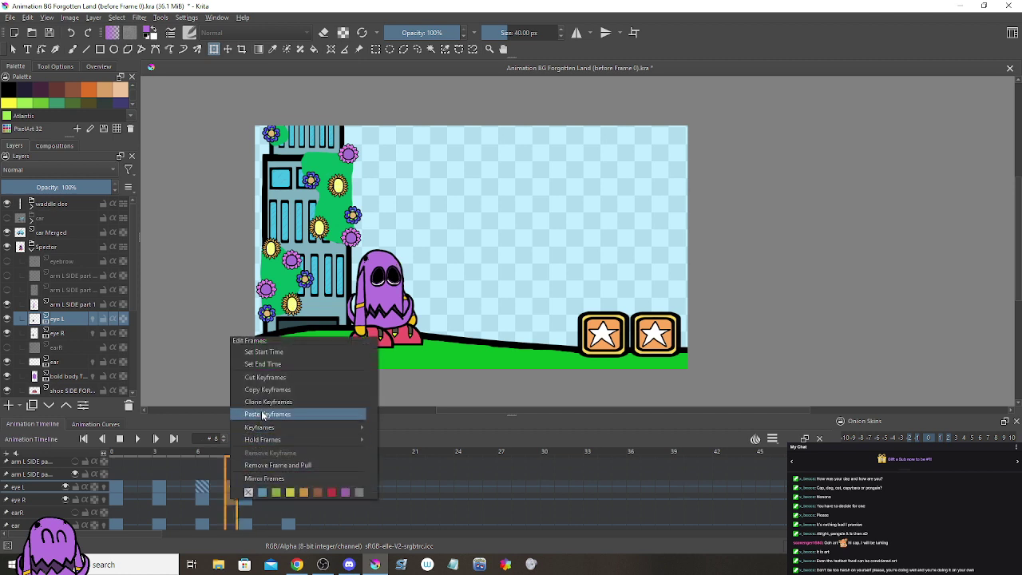
{"action": "left_click", "coordinate": [293, 511]}
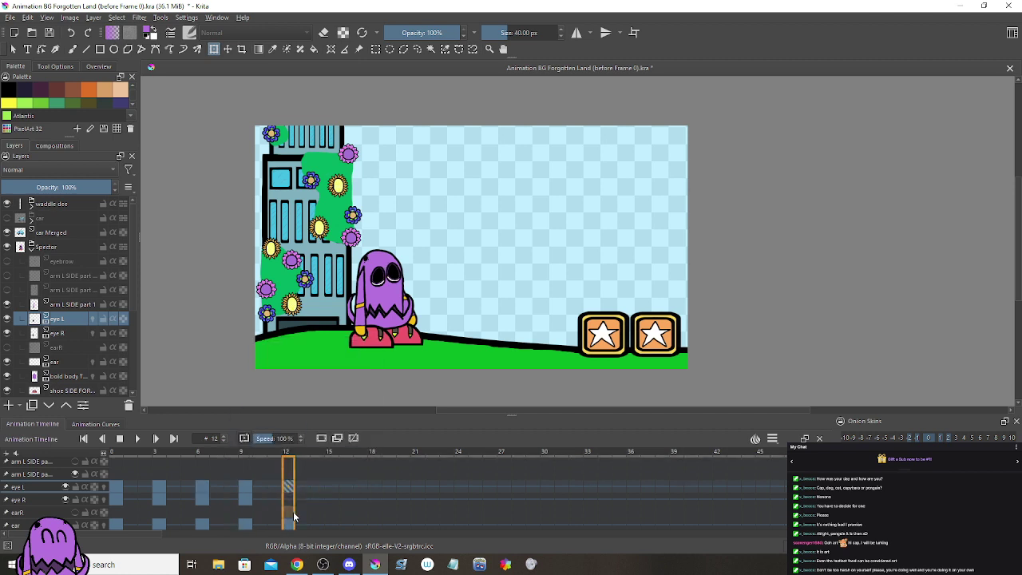
{"action": "right_click", "coordinate": [235, 499]}
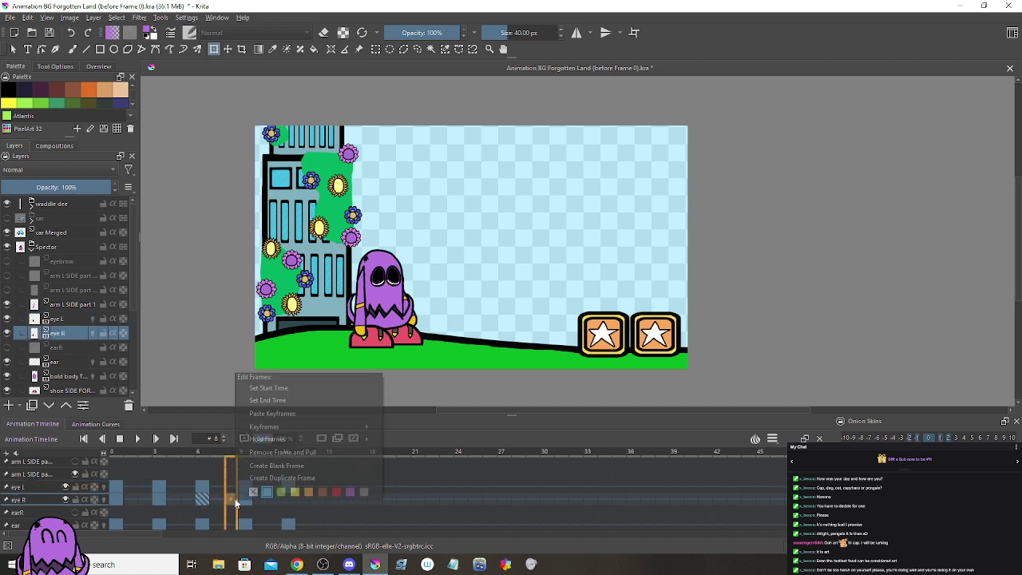
{"action": "left_click", "coordinate": [252, 492]}
{"action": "left_click_drag", "start_coordinate": [232, 504], "coordinate": [289, 503]}
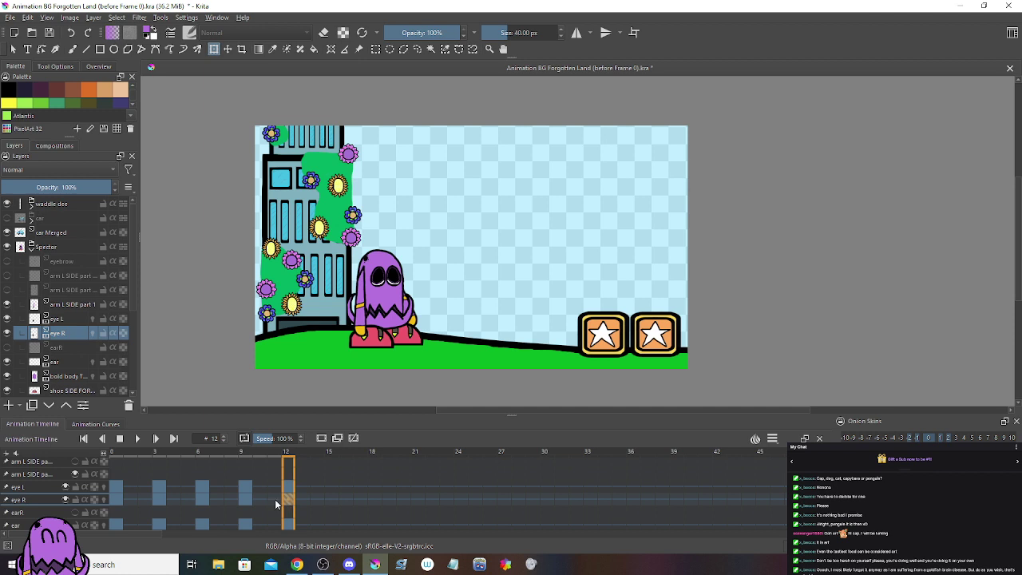
Step: Select frames 0 to 13 on the eye L layer and play the animation to check how the eyes follow the body
{"action": "left_click_drag", "start_coordinate": [304, 486], "coordinate": [115, 486]}
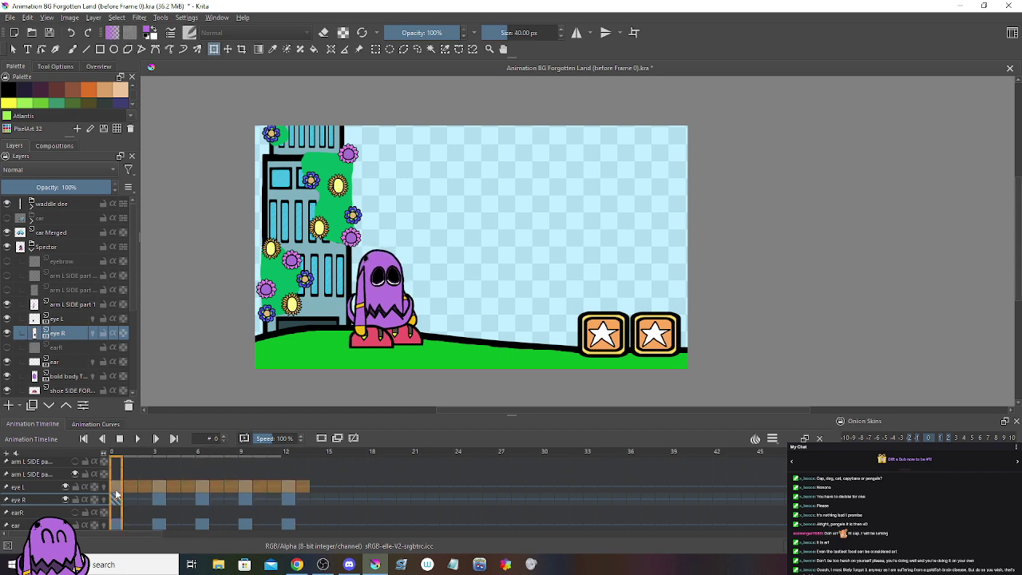
{"action": "scroll", "coordinate": [362, 265], "scroll_direction": "up", "scroll_amount": 2}
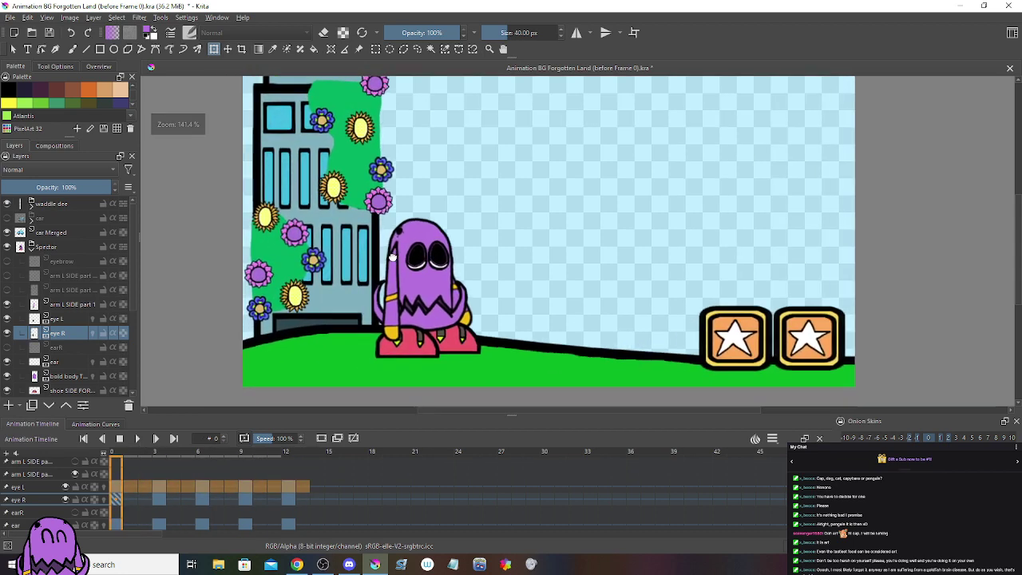
{"action": "scroll", "coordinate": [407, 258], "scroll_direction": "up", "scroll_amount": 3}
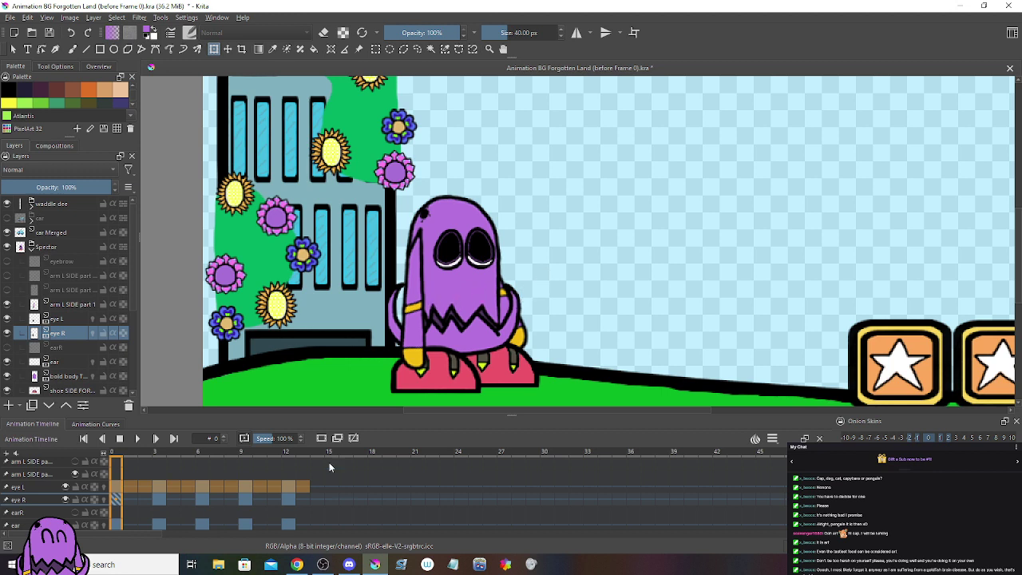
{"action": "left_click", "coordinate": [135, 439]}
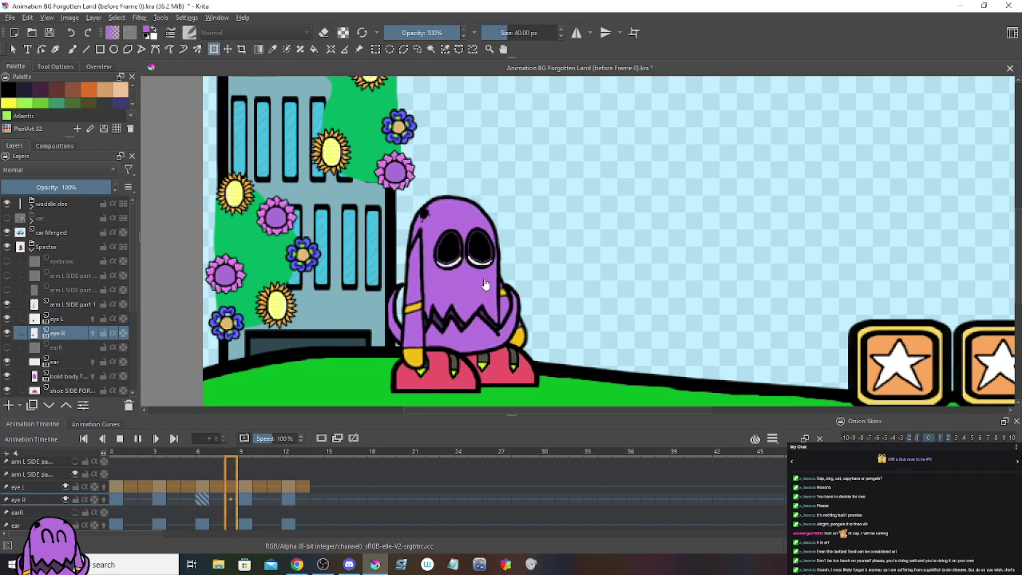
{"action": "scroll", "coordinate": [485, 284], "scroll_direction": "down", "scroll_amount": 1}
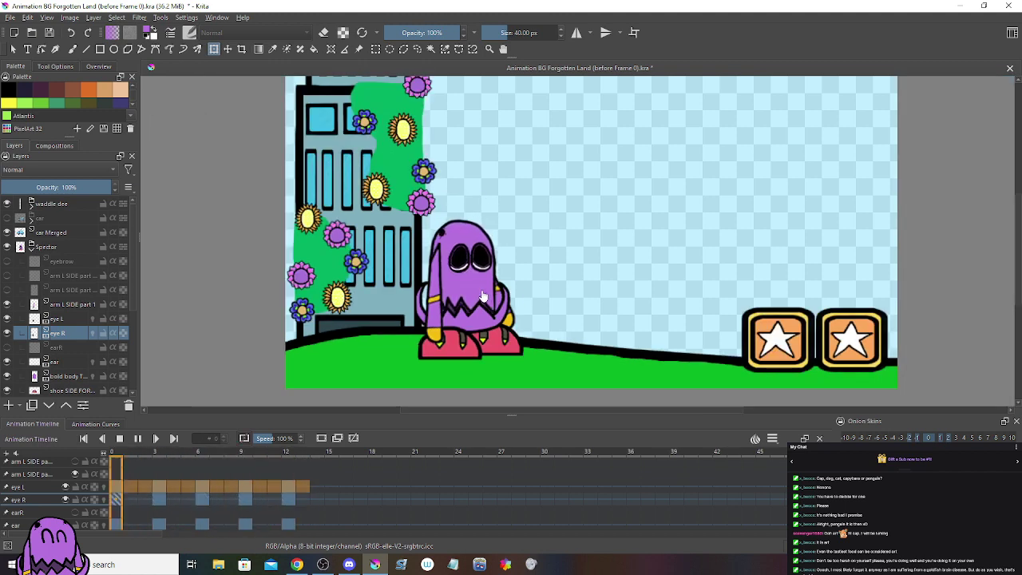
{"action": "scroll", "coordinate": [495, 298], "scroll_direction": "up", "scroll_amount": 2}
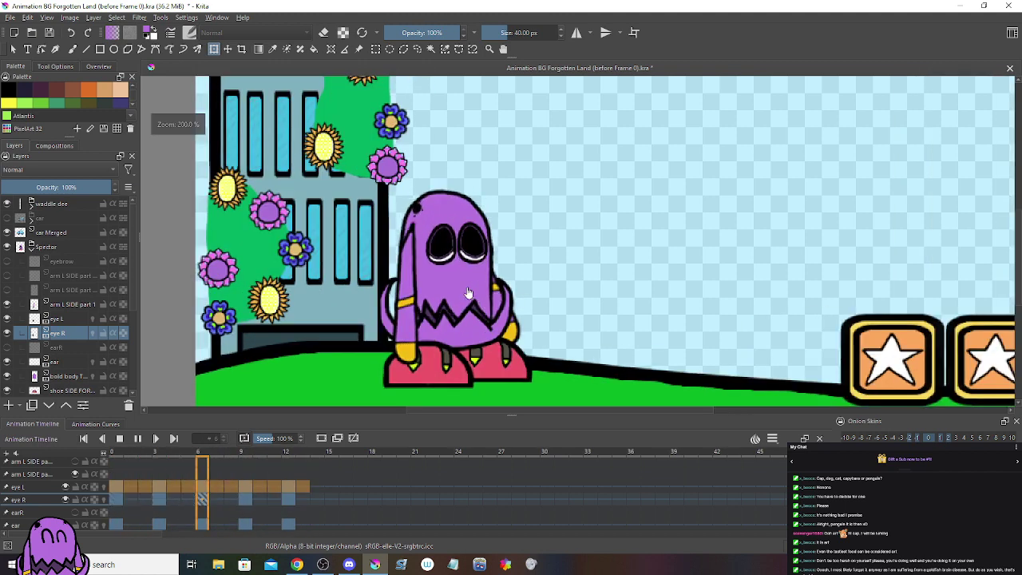
{"action": "scroll", "coordinate": [469, 293], "scroll_direction": "down", "scroll_amount": 2}
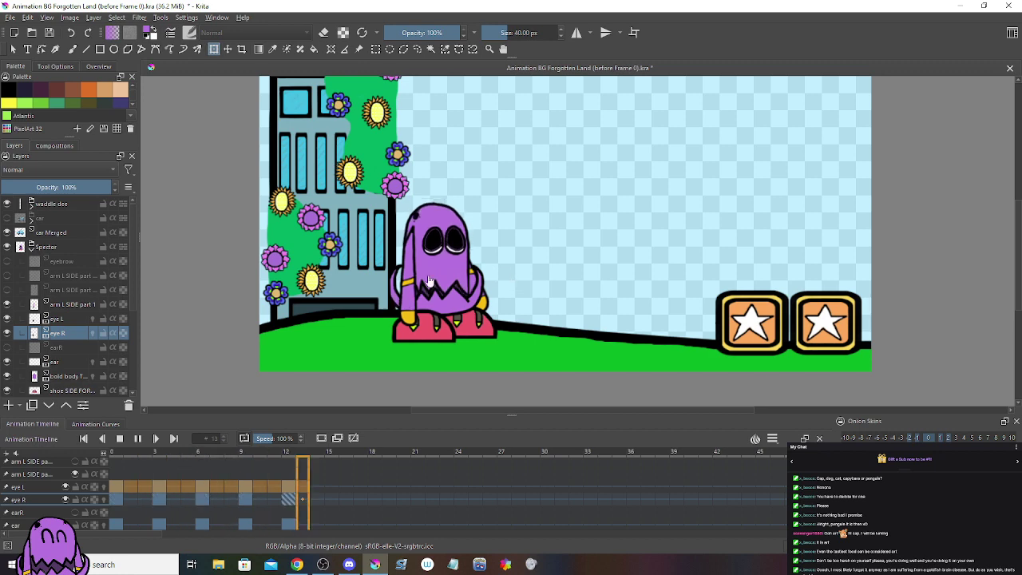
{"action": "left_click", "coordinate": [120, 438]}
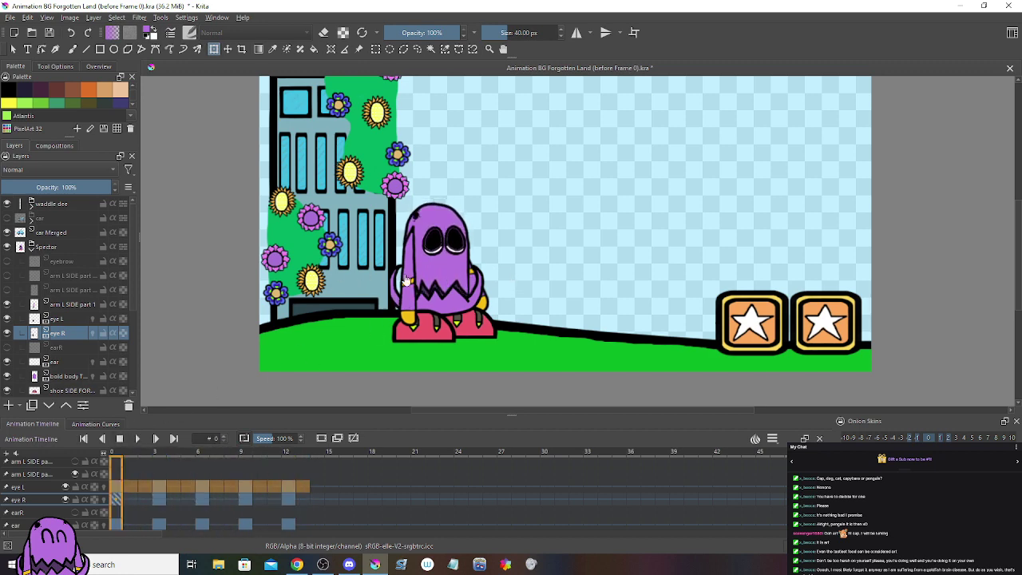
Step: Replay the bobbing loop with the character close up to examine the body, mouth and arm areas, and stop playback
{"action": "scroll", "coordinate": [508, 288], "scroll_direction": "up", "scroll_amount": 3, "text": "ctrl"}
{"action": "scroll", "coordinate": [498, 281], "scroll_direction": "down", "scroll_amount": 3, "text": "ctrl"}
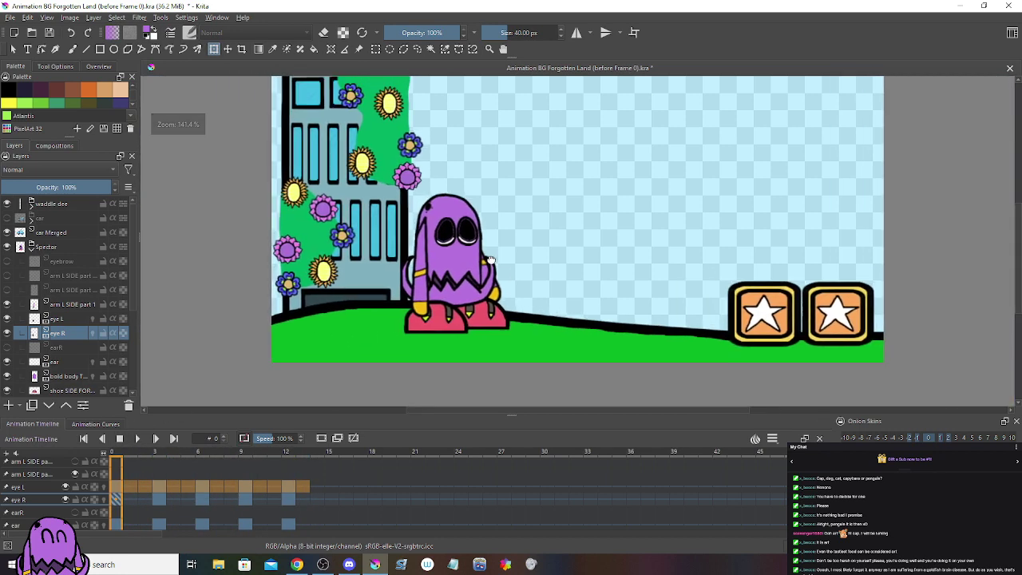
{"action": "scroll", "coordinate": [493, 295], "scroll_direction": "up", "scroll_amount": 1, "text": "ctrl"}
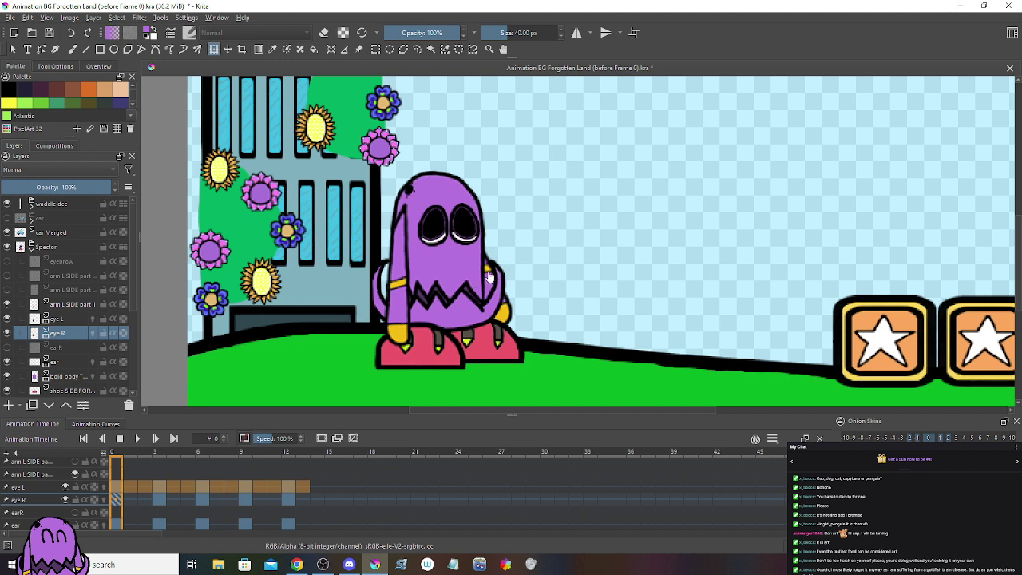
{"action": "left_click", "coordinate": [137, 438]}
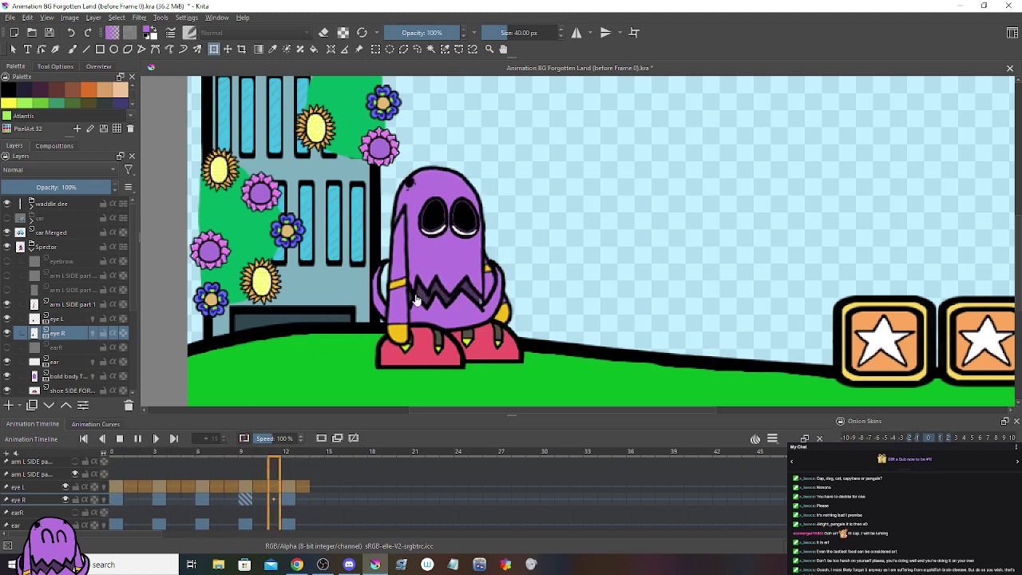
{"action": "scroll", "coordinate": [483, 279], "scroll_direction": "down", "scroll_amount": 1, "text": "ctrl"}
{"action": "scroll", "coordinate": [513, 262], "scroll_direction": "up", "scroll_amount": 2, "text": "ctrl"}
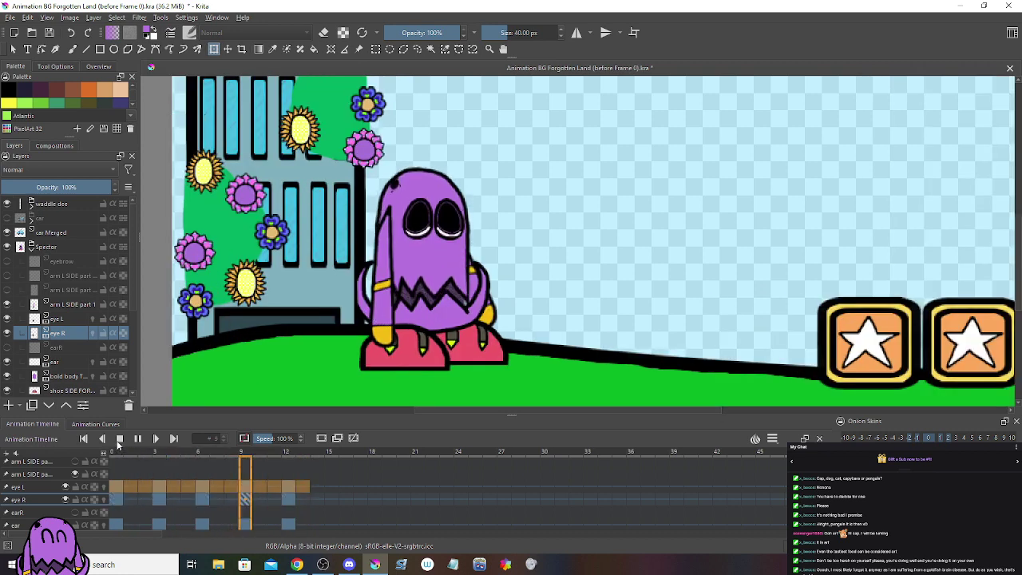
{"action": "left_click", "coordinate": [119, 439]}
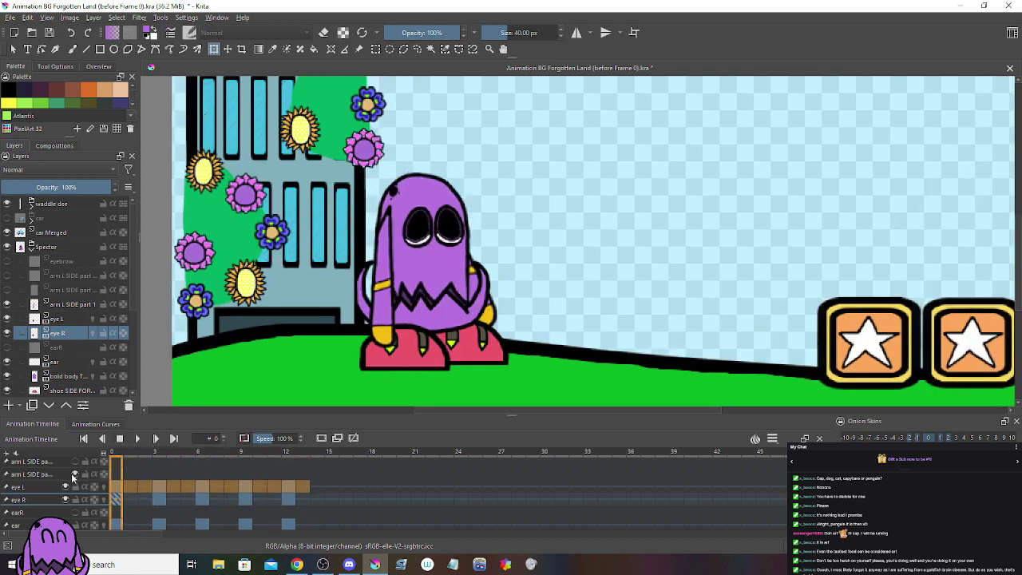
Step: Briefly hide the bold body BOTTOM layer to see which part it covers, and create a duplicate keyframe at frame 0 on it
{"action": "scroll", "coordinate": [36, 494], "scroll_direction": "up", "scroll_amount": 1}
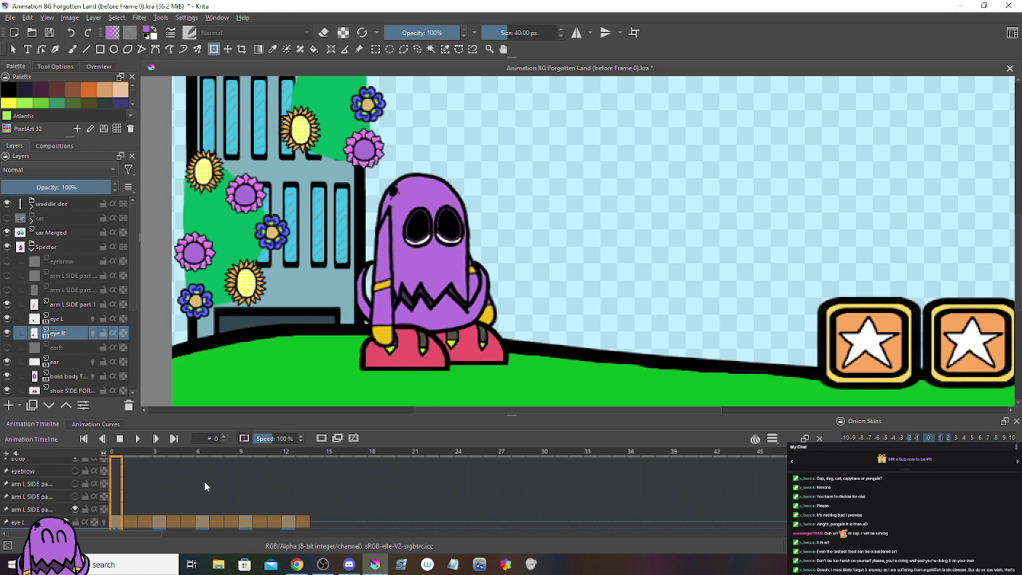
{"action": "scroll", "coordinate": [62, 485], "scroll_direction": "down", "scroll_amount": 5}
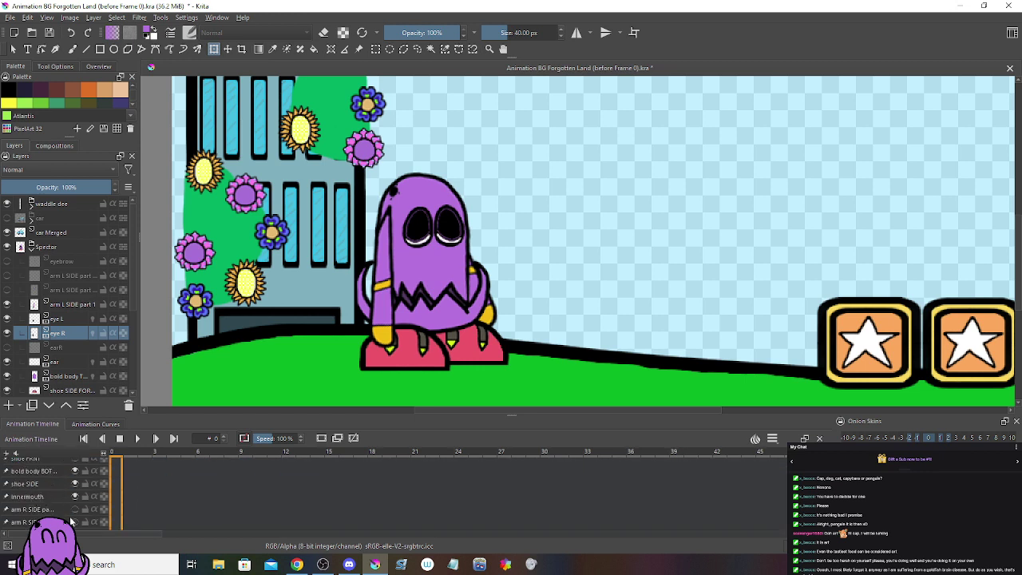
{"action": "left_click", "coordinate": [75, 471]}
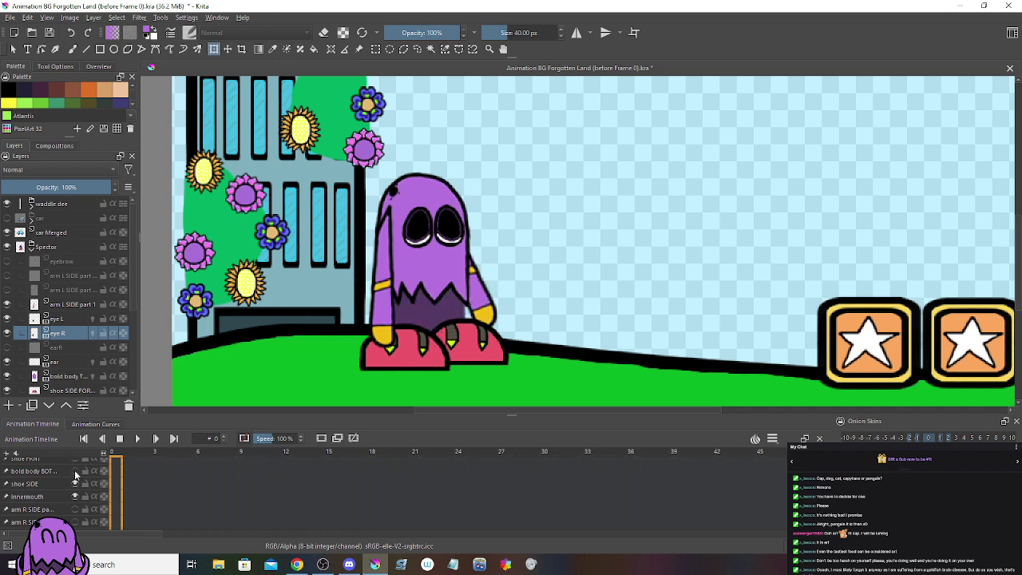
{"action": "left_click", "coordinate": [74, 470]}
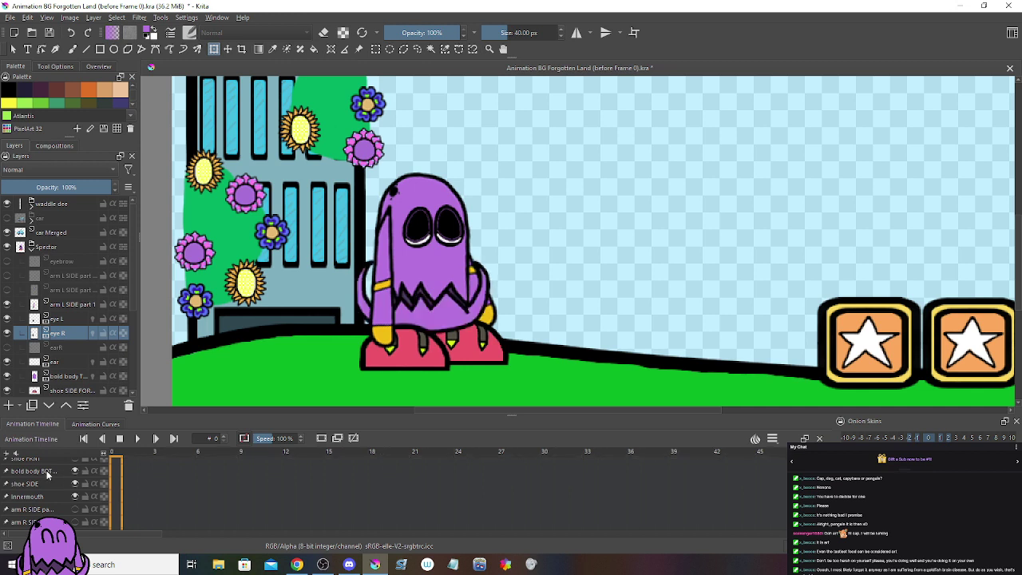
{"action": "right_click", "coordinate": [120, 473]}
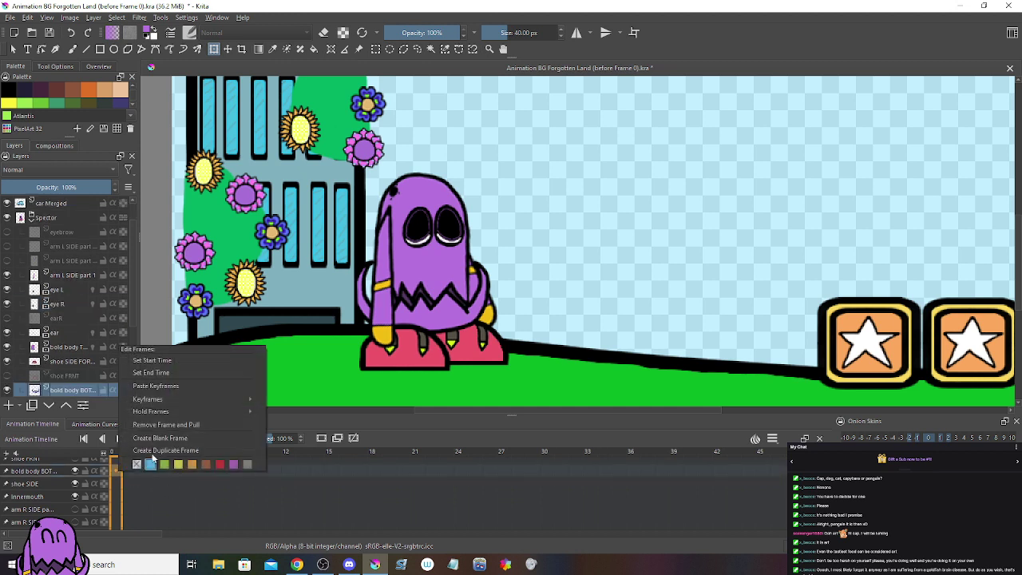
{"action": "left_click", "coordinate": [160, 454]}
Step: Add a duplicate keyframe at frame 3 on the bold body BOTTOM layer, in line with the upper body's keyframe
{"action": "scroll", "coordinate": [27, 478], "scroll_direction": "up", "scroll_amount": 2}
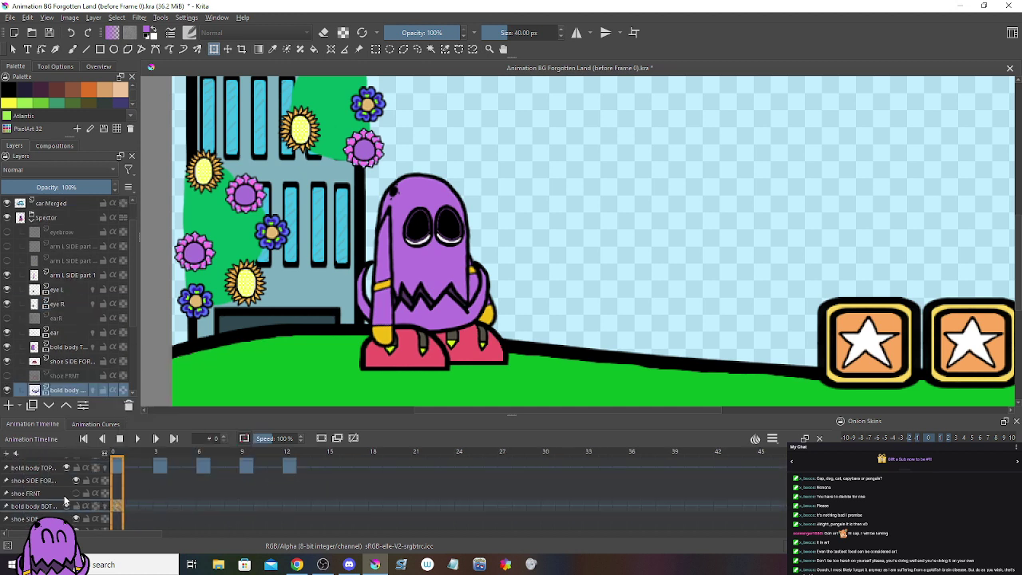
{"action": "left_click", "coordinate": [158, 507]}
{"action": "left_click_drag", "start_coordinate": [156, 508], "coordinate": [158, 506]}
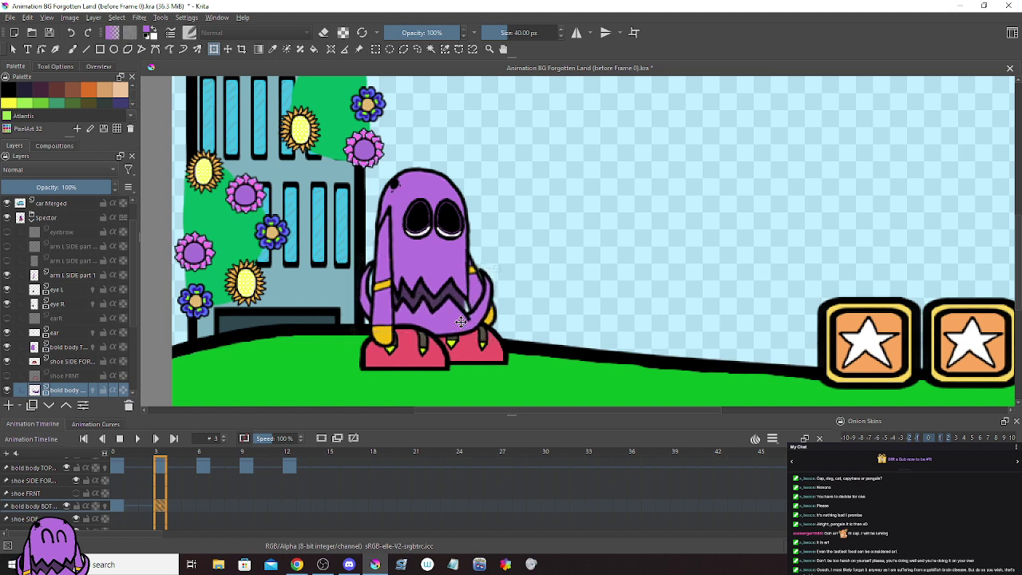
Step: Compare frames 2 and 3 of the lower body, and add a duplicate keyframe at frame 6 on the bold body BOTTOM layer
{"action": "left_click", "coordinate": [143, 506]}
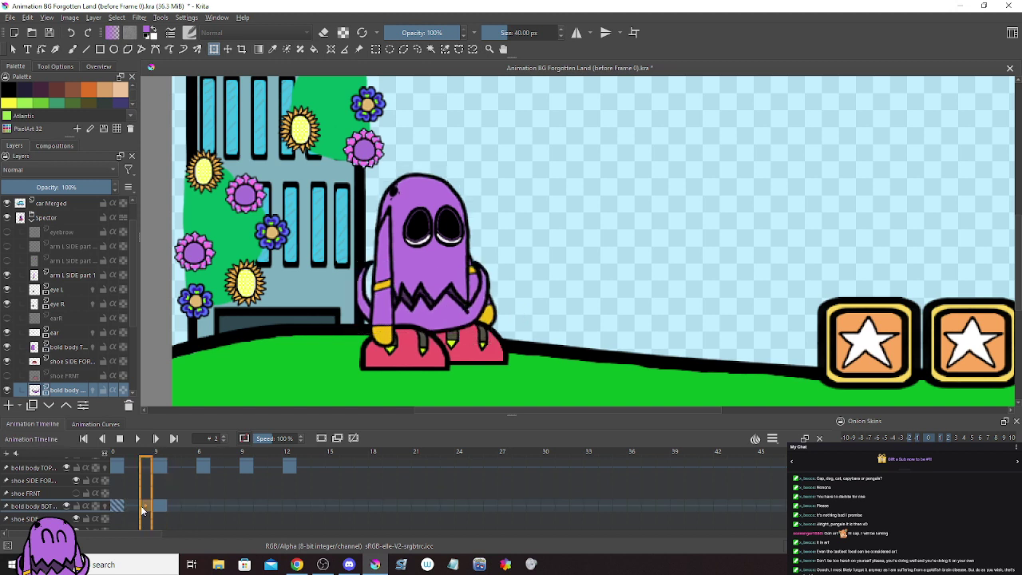
{"action": "left_click", "coordinate": [161, 507]}
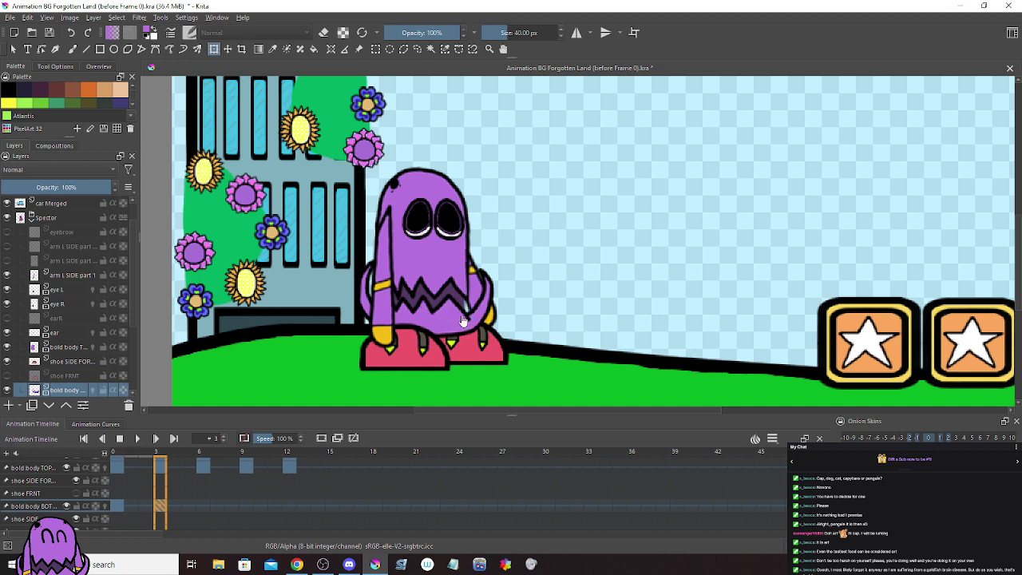
{"action": "right_click", "coordinate": [145, 509]}
{"action": "left_click", "coordinate": [174, 488]}
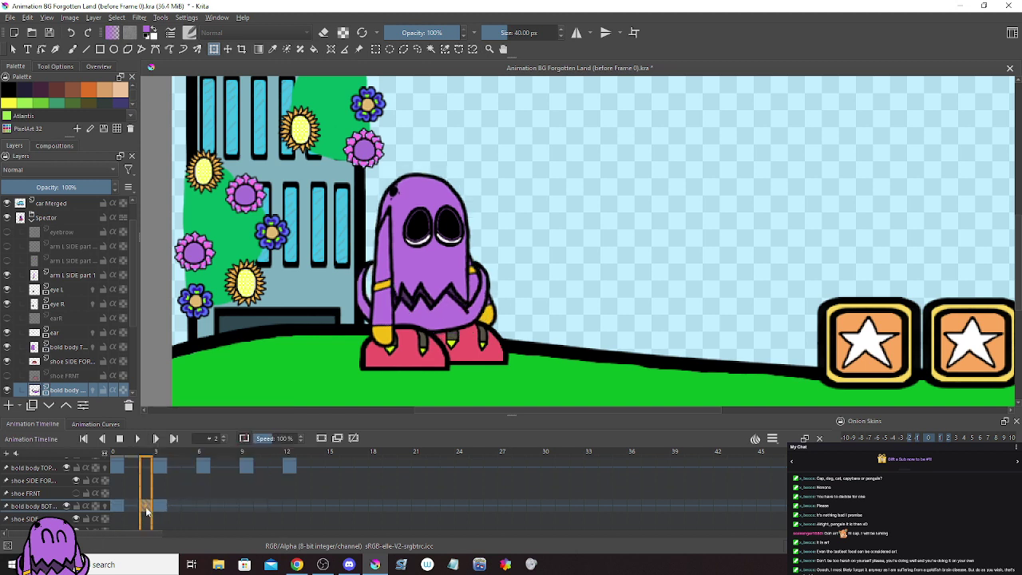
{"action": "left_click_drag", "start_coordinate": [146, 511], "coordinate": [201, 505]}
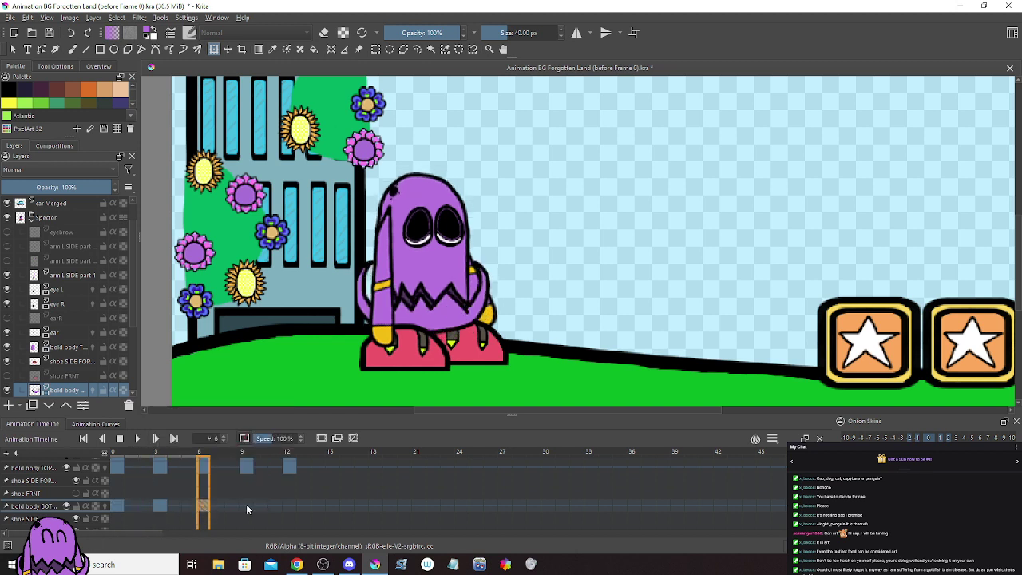
Step: Add a keyframe at frame 9 on the bold body BOTTOM layer and adjust the lower body's tilt and position to fit the upper body
{"action": "left_click", "coordinate": [246, 504]}
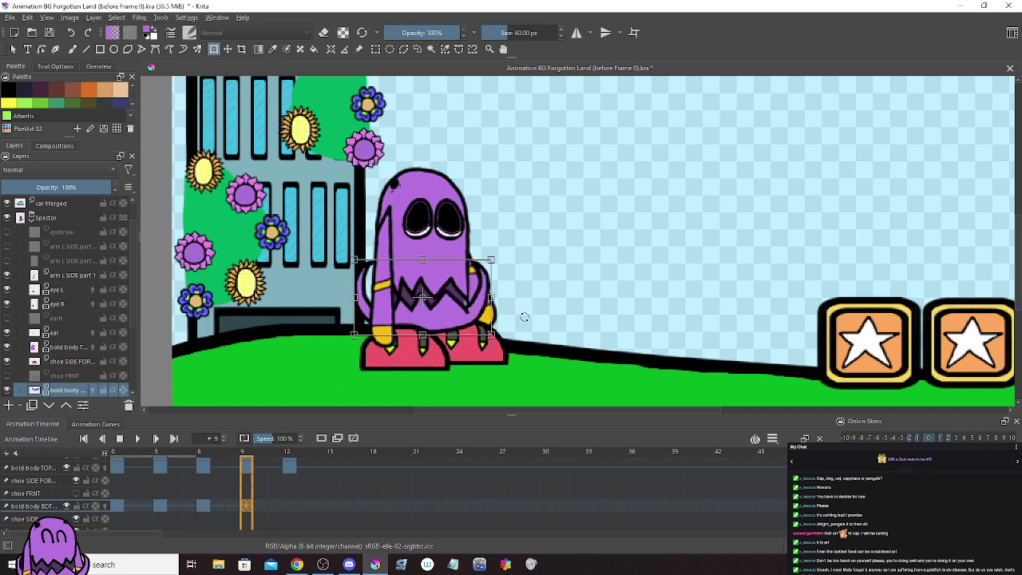
{"action": "mouse_move", "coordinate": [524, 317]}
{"action": "left_mouse_down"}
{"action": "mouse_move", "coordinate": [445, 321]}
{"action": "mouse_move", "coordinate": [520, 312]}
{"action": "left_mouse_up"}
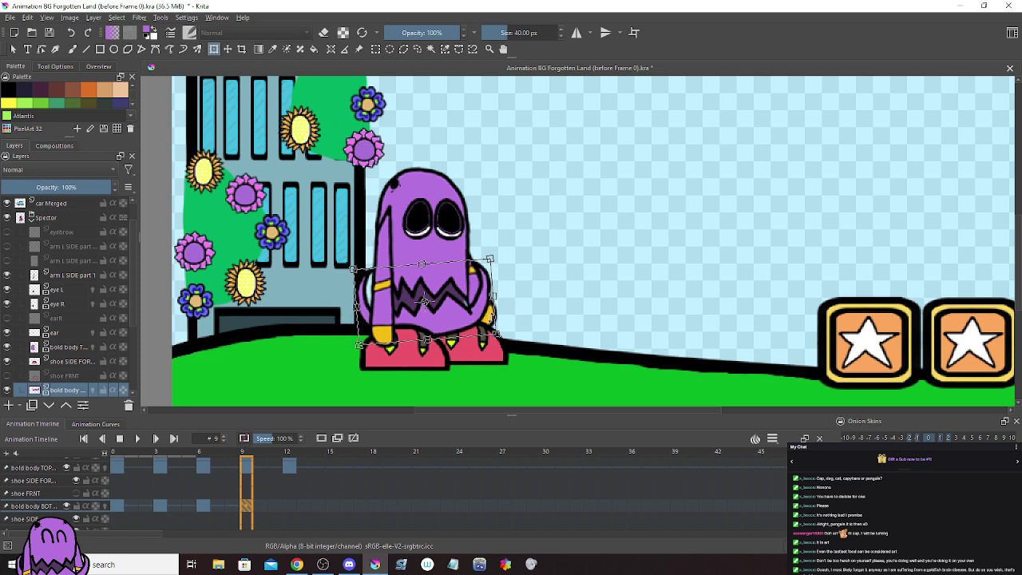
{"action": "left_click", "coordinate": [232, 508]}
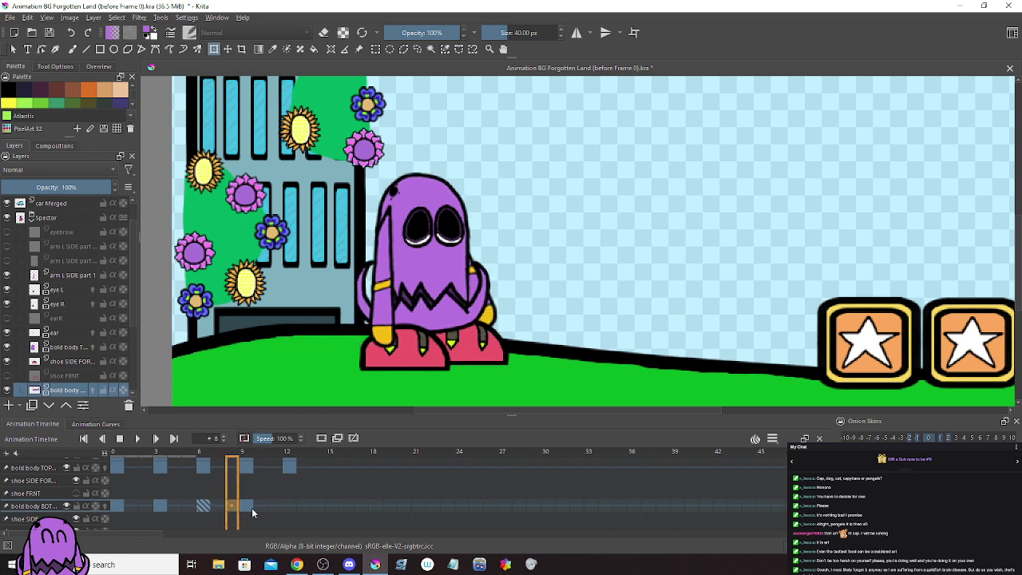
{"action": "left_click", "coordinate": [249, 508]}
{"action": "left_click", "coordinate": [485, 200]}
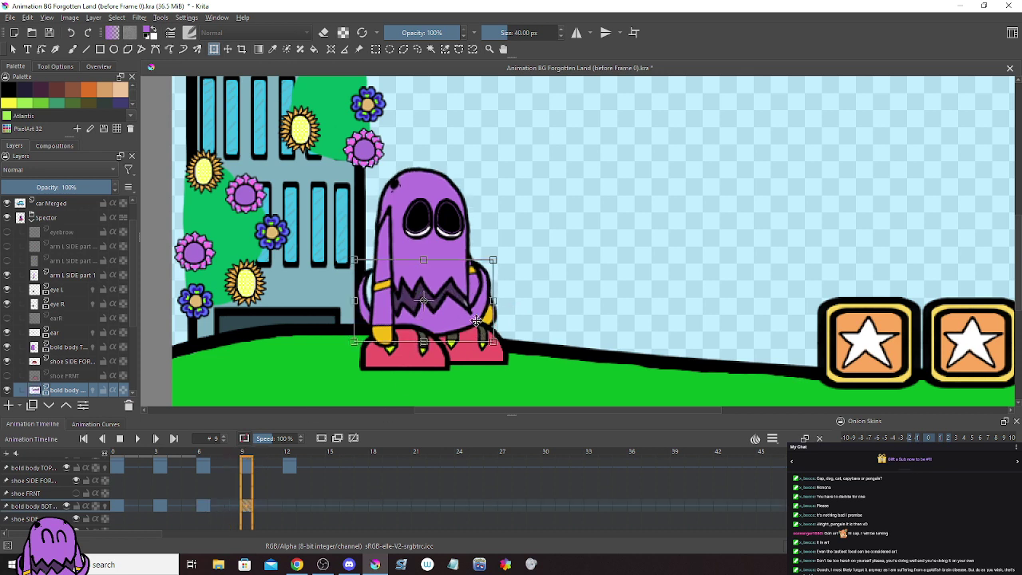
{"action": "left_click_drag", "start_coordinate": [485, 201], "coordinate": [466, 317]}
Step: Compare the lower body at frames 3, 6 and 9, and add a duplicate keyframe at frame 12 on the bold body BOTTOM layer
{"action": "left_click", "coordinate": [202, 509]}
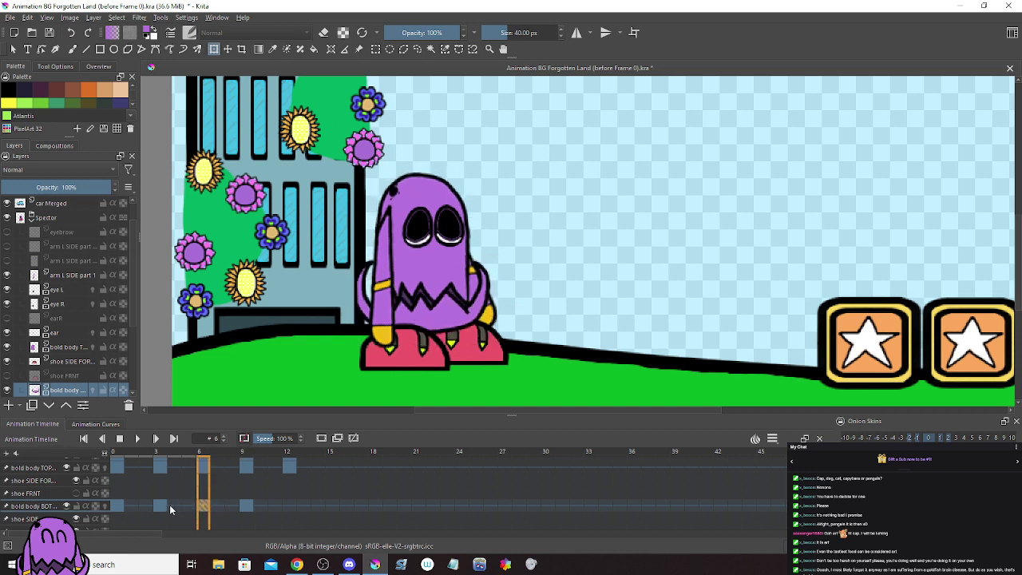
{"action": "left_click", "coordinate": [160, 508]}
{"action": "left_click", "coordinate": [205, 504]}
{"action": "left_click", "coordinate": [243, 503]}
{"action": "right_click", "coordinate": [240, 503]}
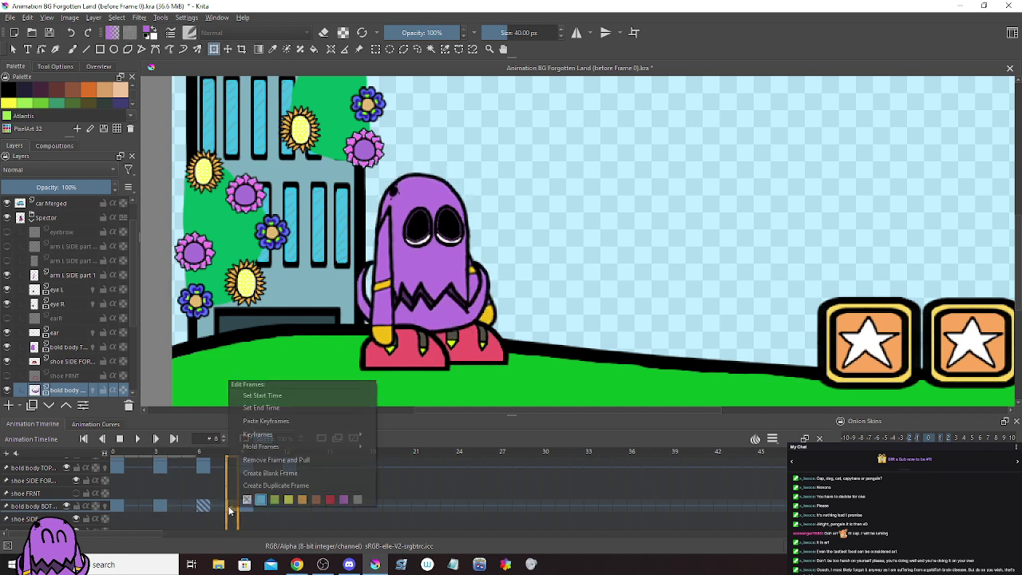
{"action": "left_click", "coordinate": [231, 502]}
Step: Play the animation over frames 0 to 13, stop it, and compare the lower body at the first and last frames
{"action": "mouse_move", "coordinate": [232, 505]}
{"action": "left_mouse_down"}
{"action": "mouse_move", "coordinate": [294, 508]}
{"action": "mouse_move", "coordinate": [116, 495]}
{"action": "left_mouse_up"}
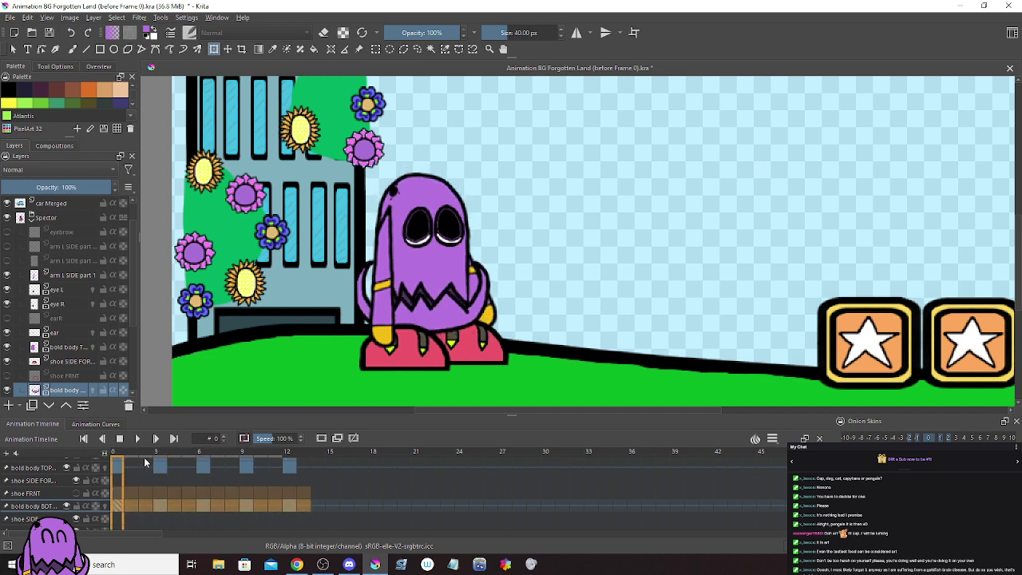
{"action": "left_click", "coordinate": [137, 440]}
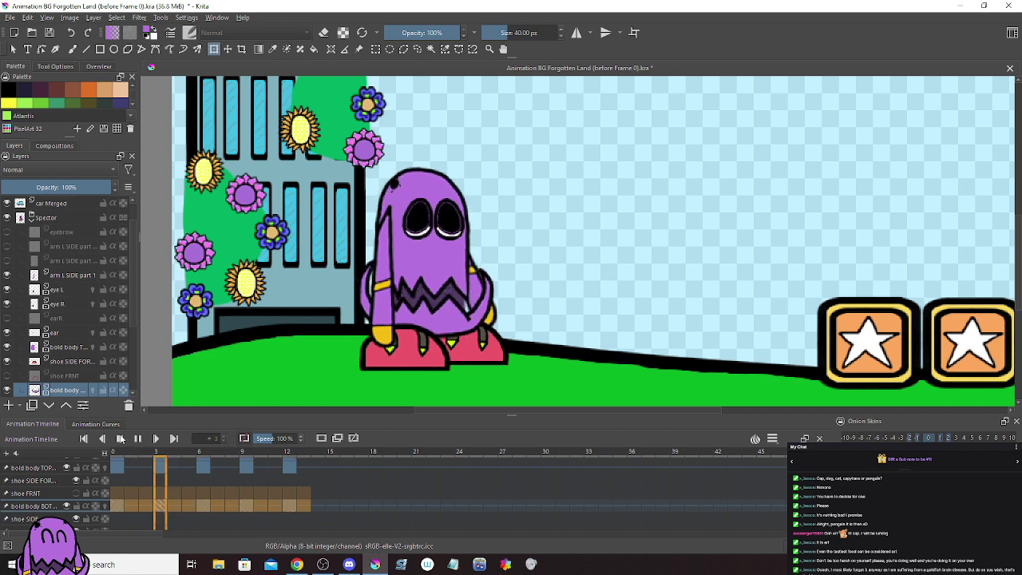
{"action": "left_click", "coordinate": [120, 438]}
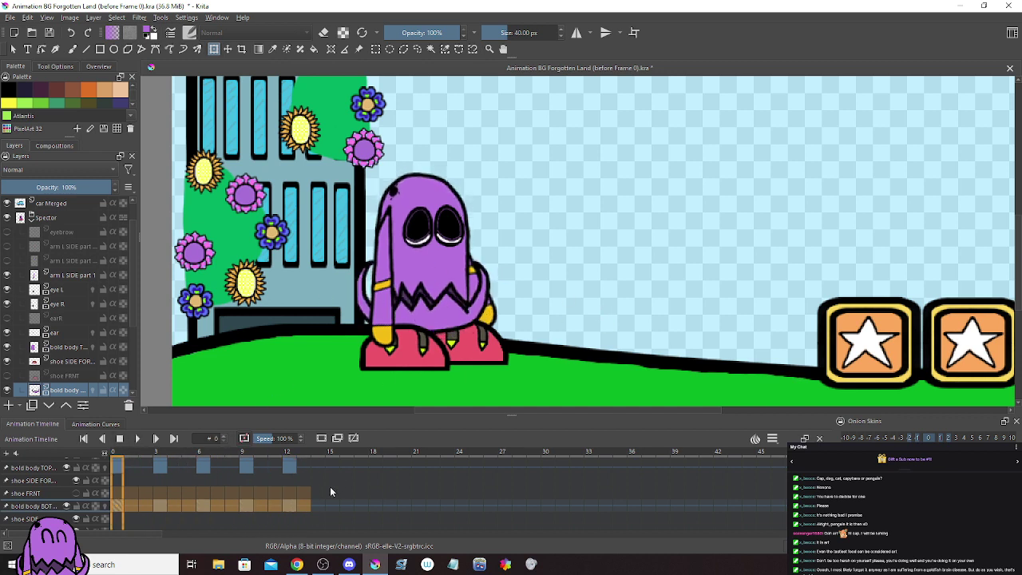
{"action": "left_click", "coordinate": [304, 506]}
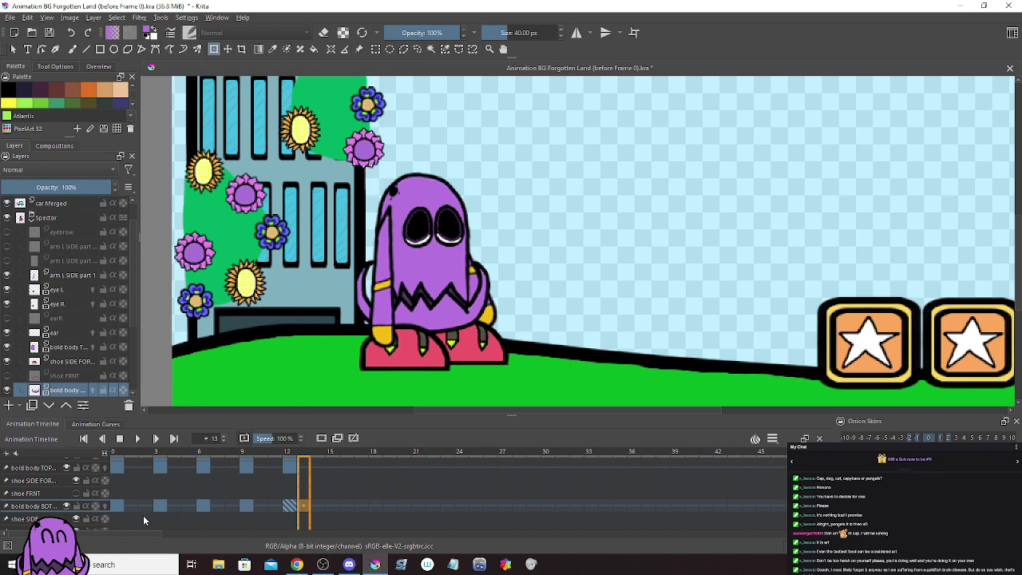
{"action": "left_click", "coordinate": [122, 505]}
{"action": "left_click", "coordinate": [295, 506]}
Step: Save the animation as a separate Krita document named "Animation BG Forgotten Land beggining"
{"action": "left_click", "coordinate": [10, 17]}
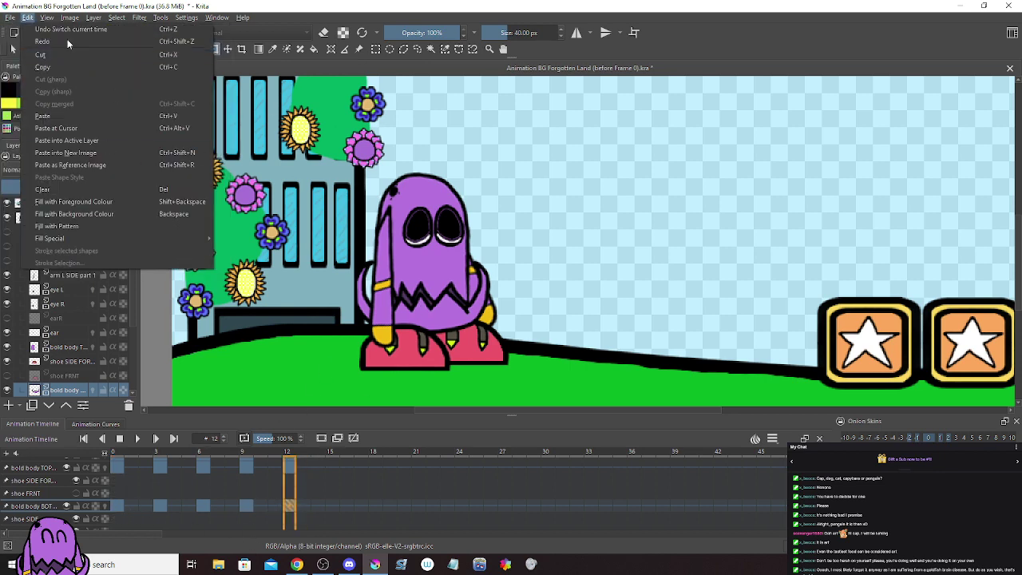
{"action": "left_click", "coordinate": [269, 130]}
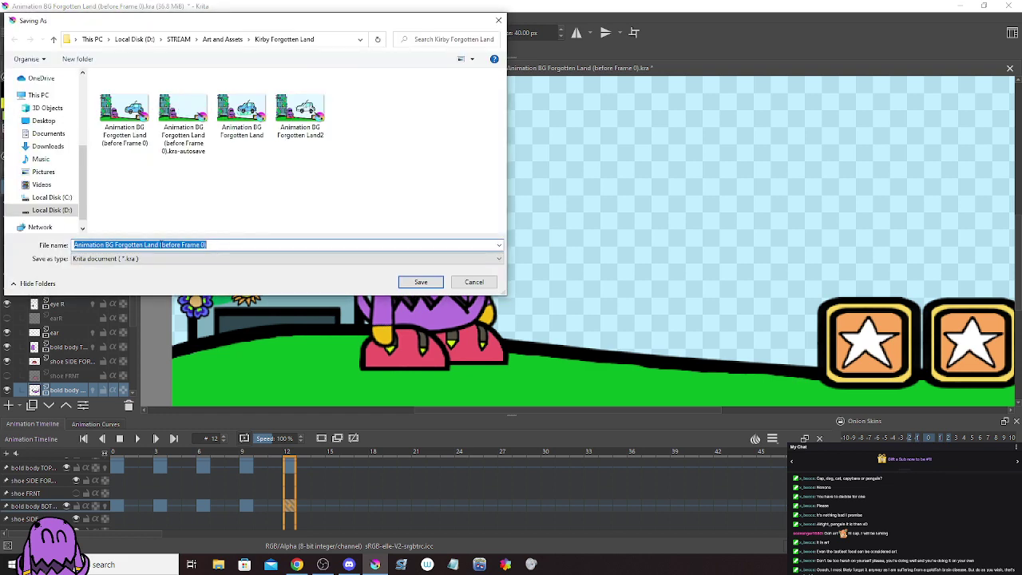
{"action": "left_click_drag", "start_coordinate": [160, 244], "coordinate": [209, 245]}
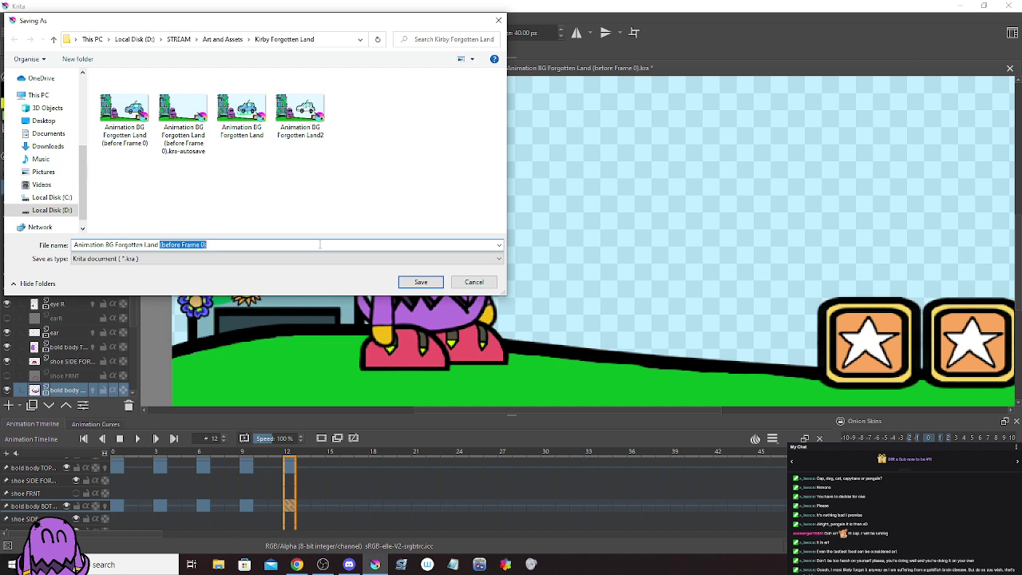
{"action": "type", "text": "B"}
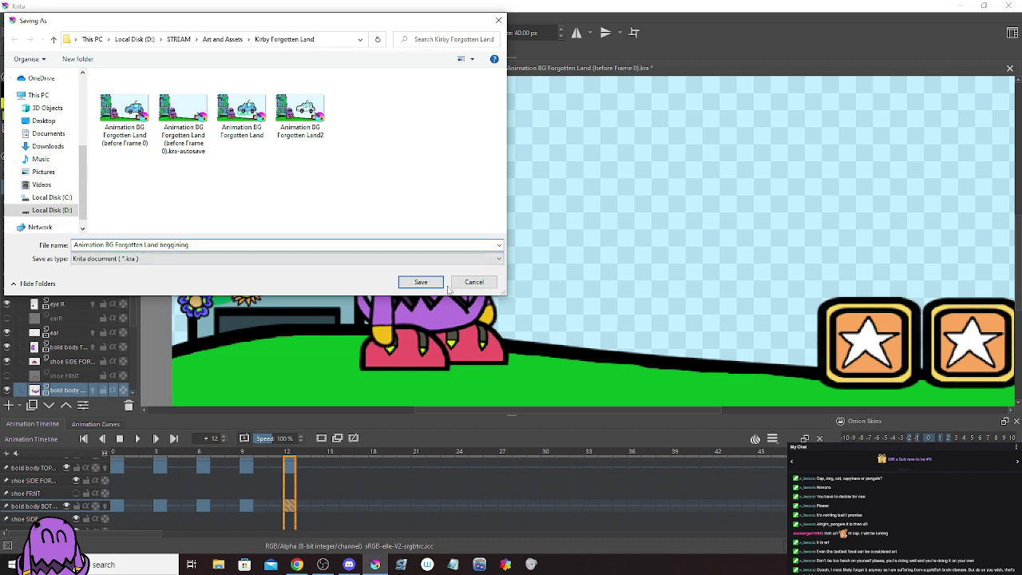
{"action": "left_click", "coordinate": [421, 282]}
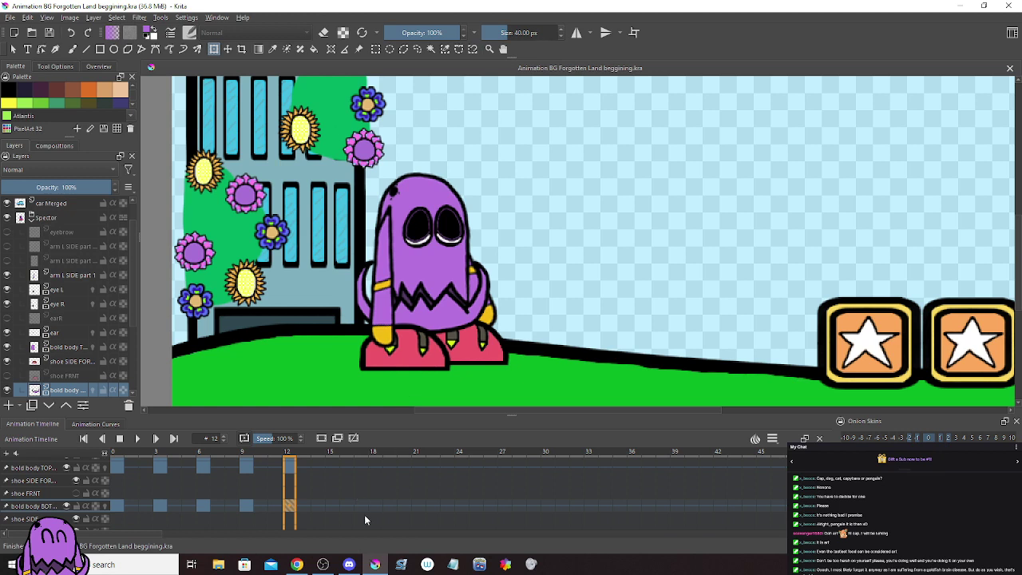
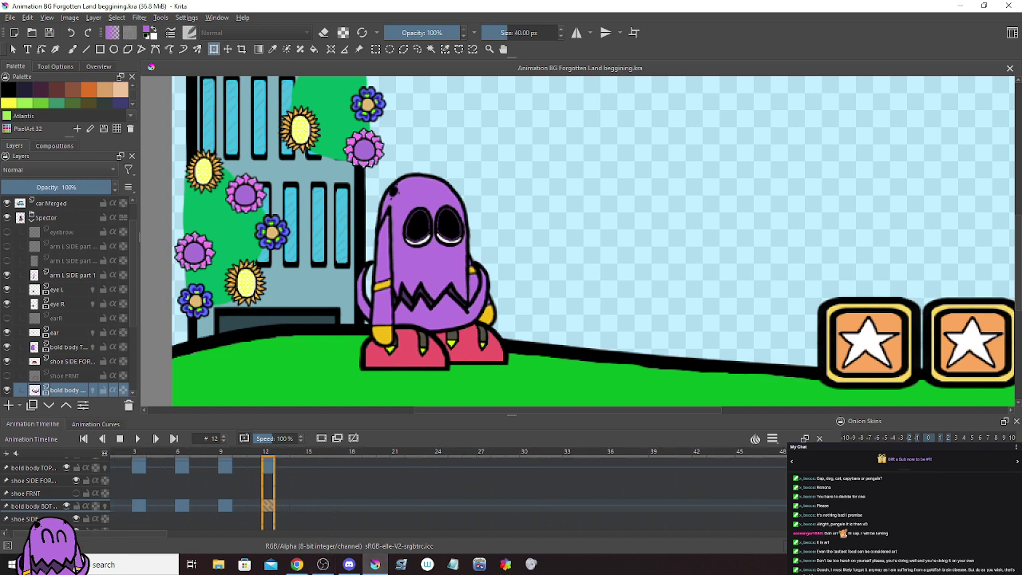
Step: Copy the keyframes of frames 0 to 13 on the bold body BOTTOM layer and paste them starting at frame 15
{"action": "left_click", "coordinate": [290, 505]}
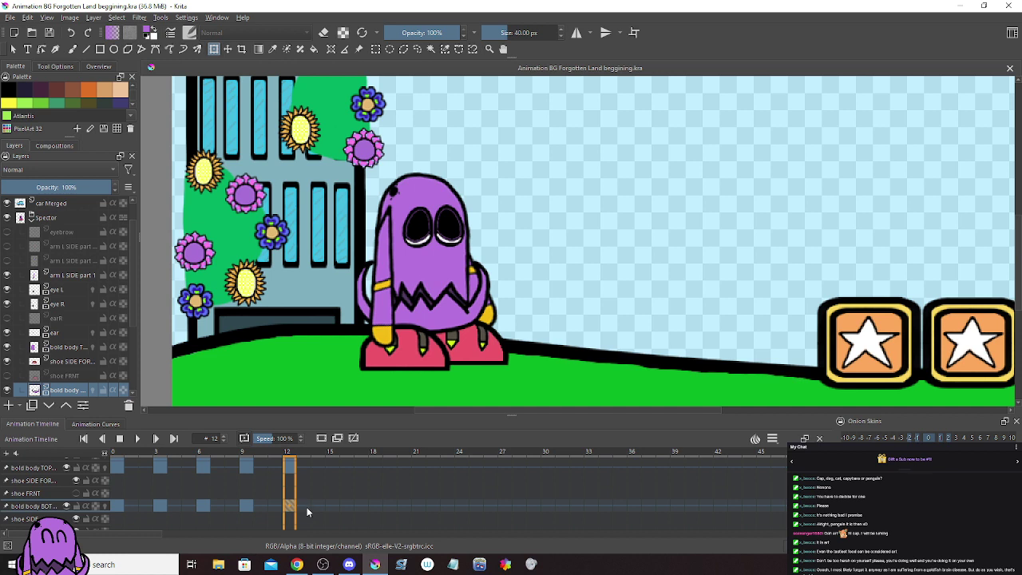
{"action": "left_click_drag", "start_coordinate": [302, 506], "coordinate": [128, 505]}
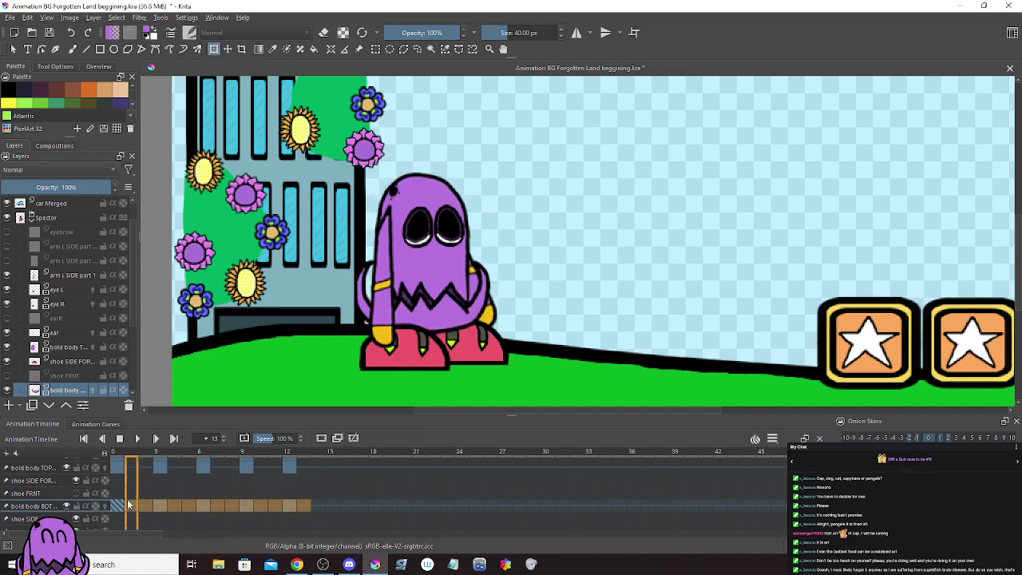
{"action": "right_click", "coordinate": [116, 506]}
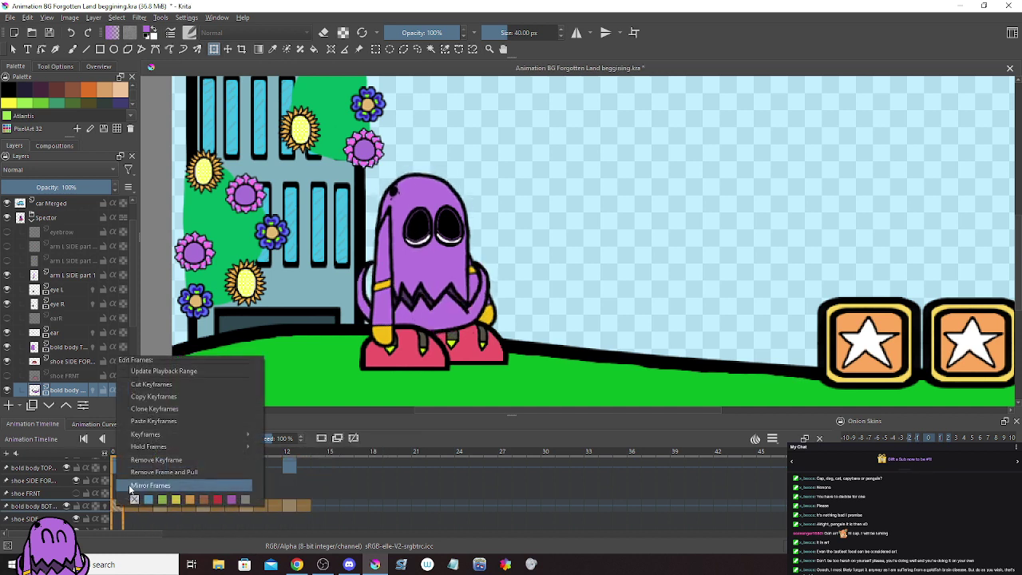
{"action": "left_click", "coordinate": [158, 408]}
{"action": "left_click", "coordinate": [288, 504]}
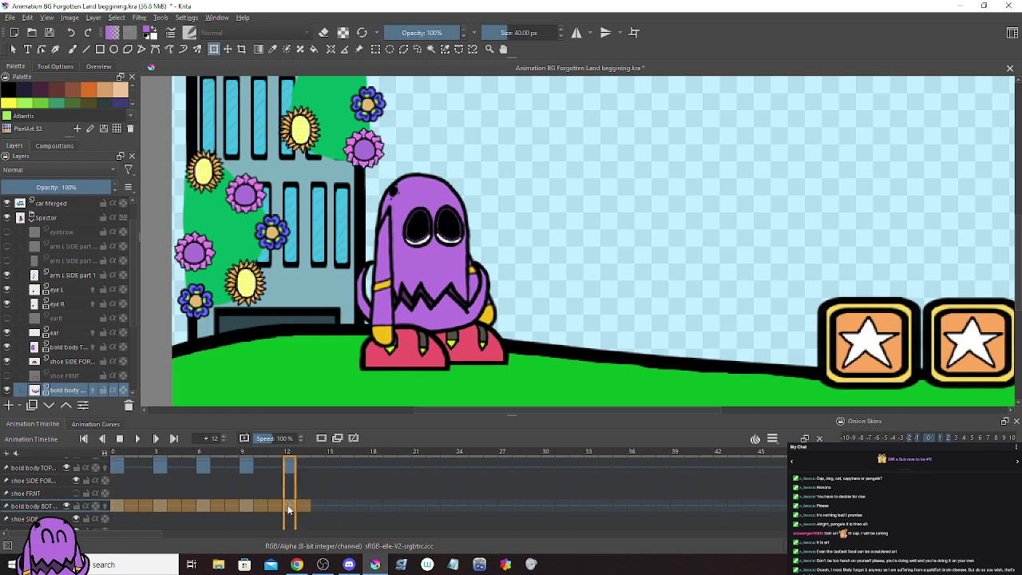
{"action": "left_click", "coordinate": [336, 505]}
{"action": "right_click", "coordinate": [334, 504]}
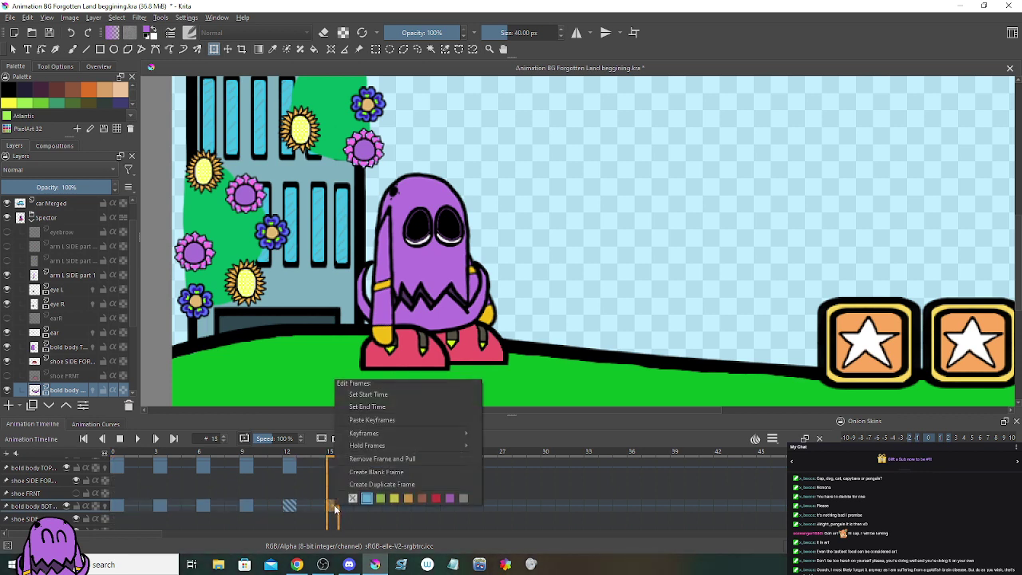
{"action": "left_click", "coordinate": [376, 420]}
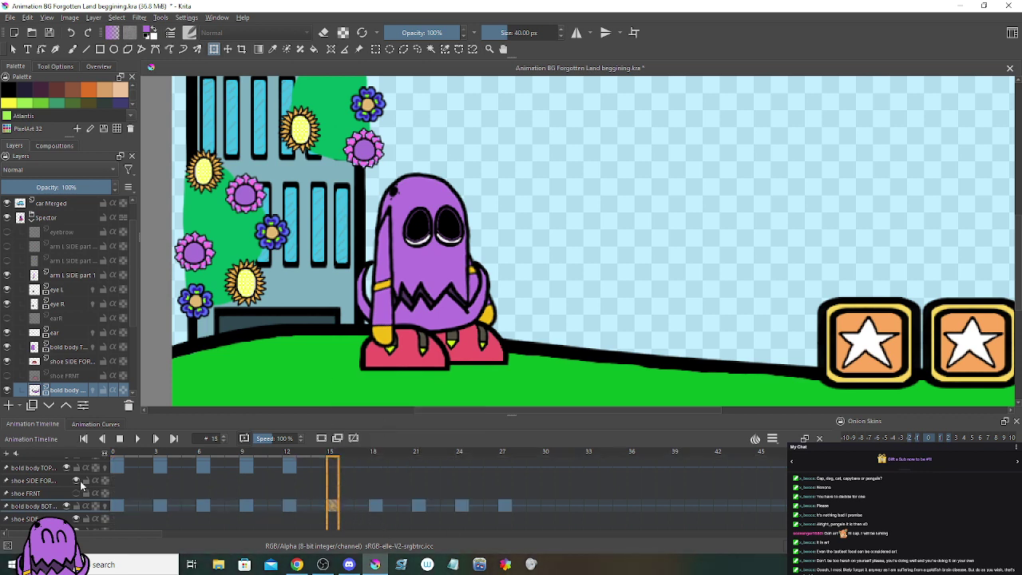
Step: Copy the keyframes of frames 0 to 15 on the bold body TOP layer and paste them starting at frame 15
{"action": "scroll", "coordinate": [80, 481], "scroll_direction": "up", "scroll_amount": 1}
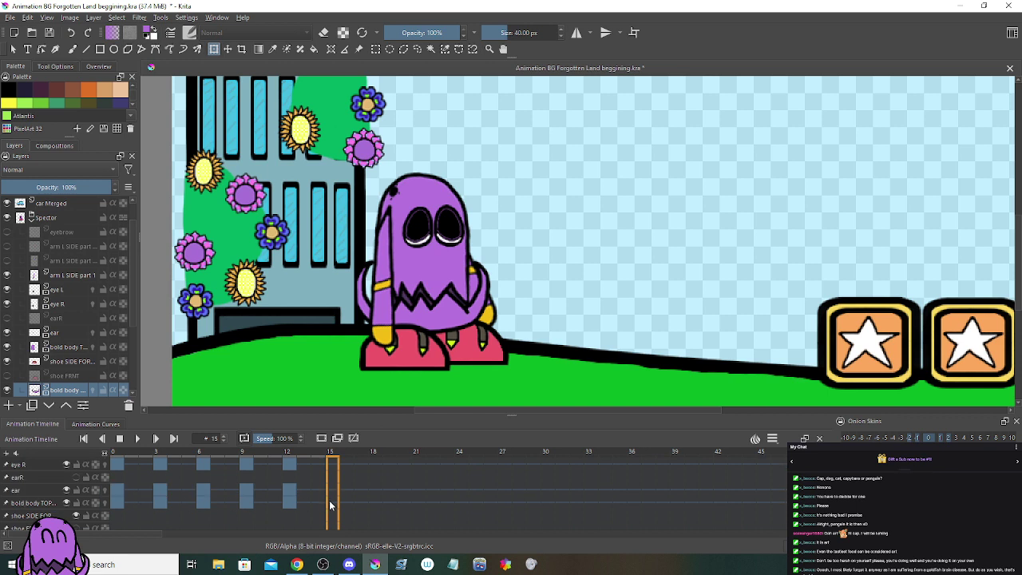
{"action": "left_click_drag", "start_coordinate": [329, 500], "coordinate": [118, 500]}
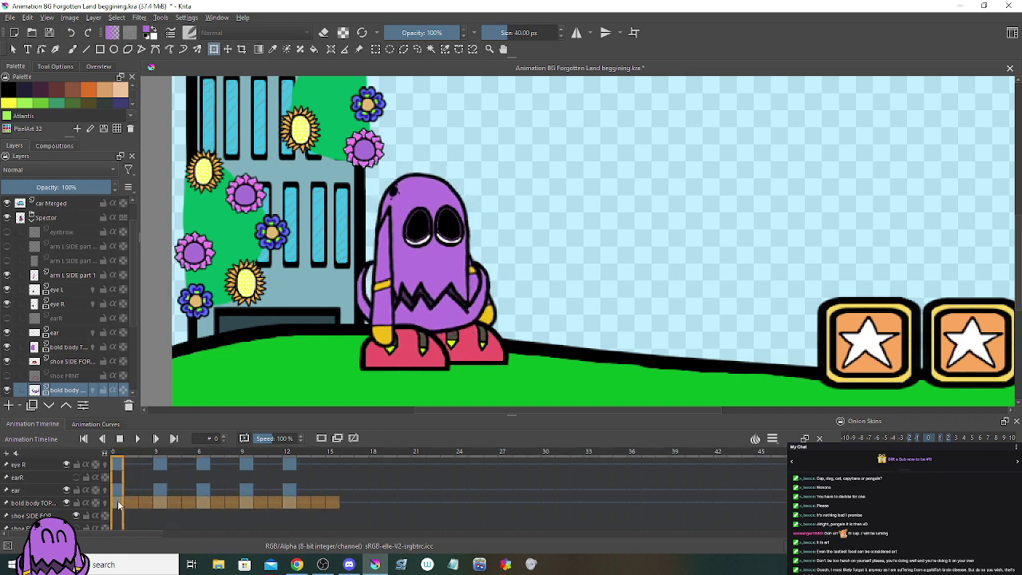
{"action": "right_click", "coordinate": [117, 500]}
{"action": "left_click", "coordinate": [181, 393]}
{"action": "left_click", "coordinate": [336, 503]}
{"action": "right_click", "coordinate": [335, 503]}
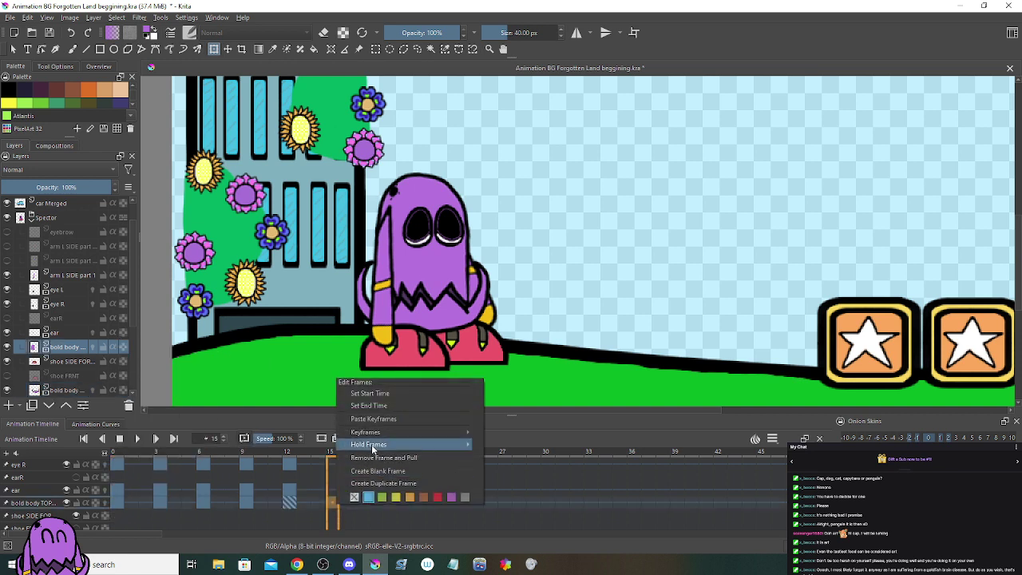
{"action": "left_click", "coordinate": [370, 419]}
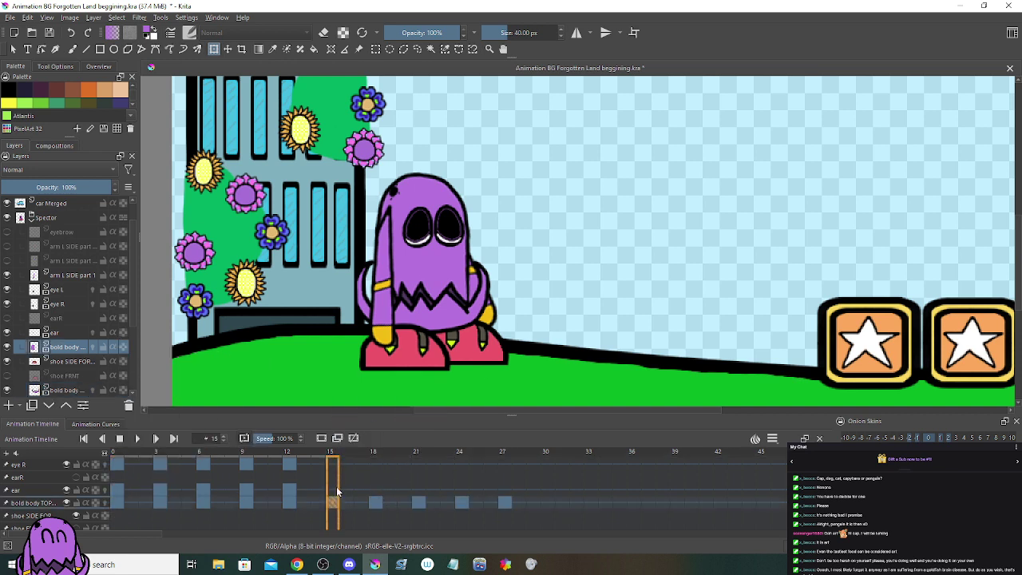
Step: Copy the keyframes of frames 0 to 13 on the ear layer and paste them starting at frame 15
{"action": "left_click_drag", "start_coordinate": [303, 488], "coordinate": [152, 495]}
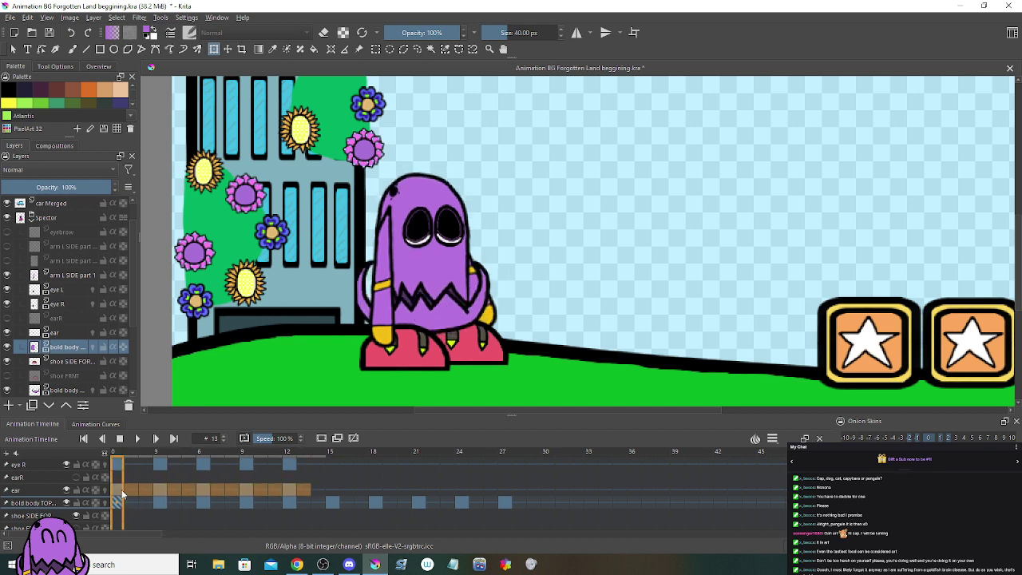
{"action": "right_click", "coordinate": [117, 489]}
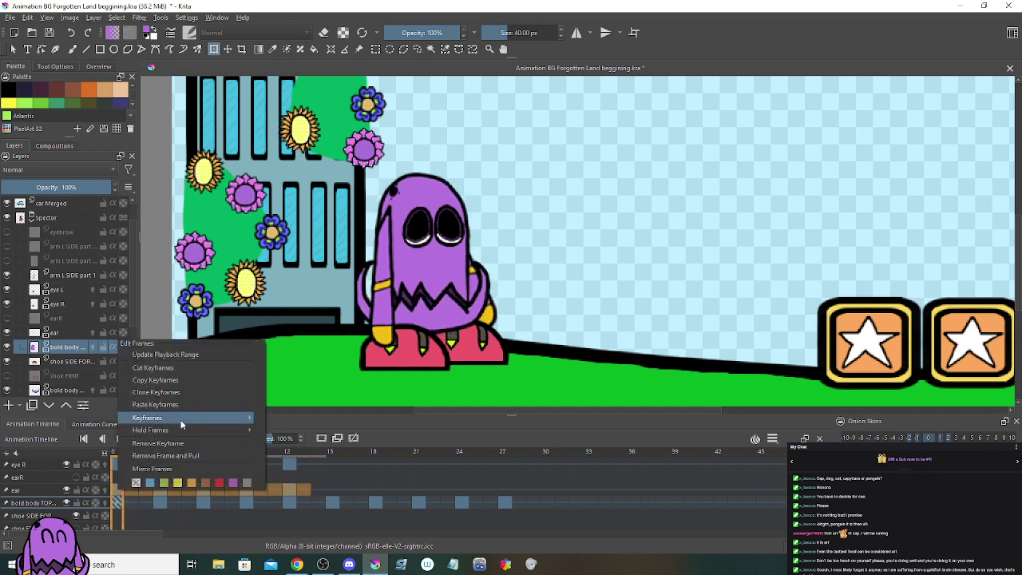
{"action": "left_click", "coordinate": [162, 381]}
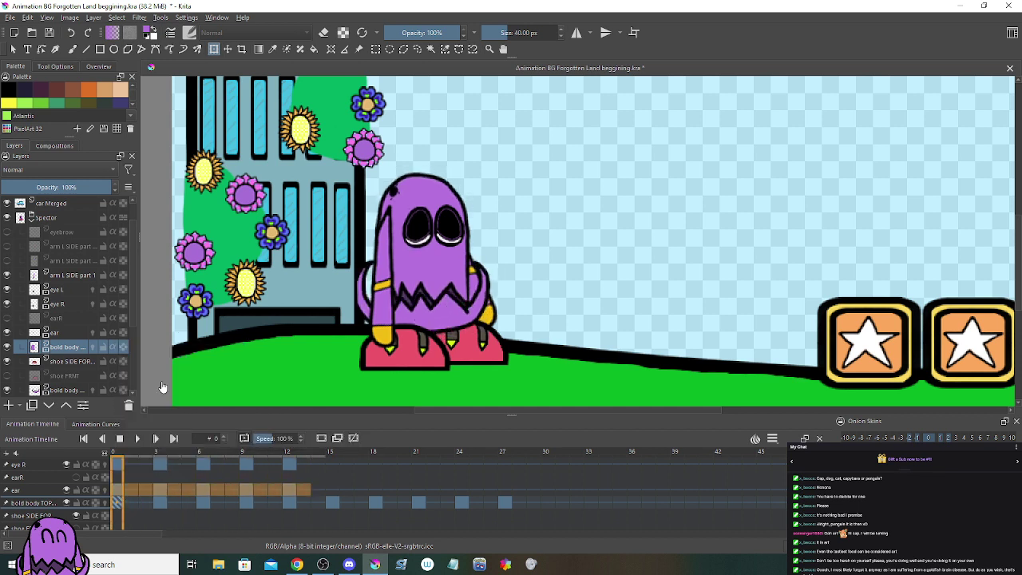
{"action": "left_click", "coordinate": [335, 488]}
{"action": "right_click", "coordinate": [336, 489]}
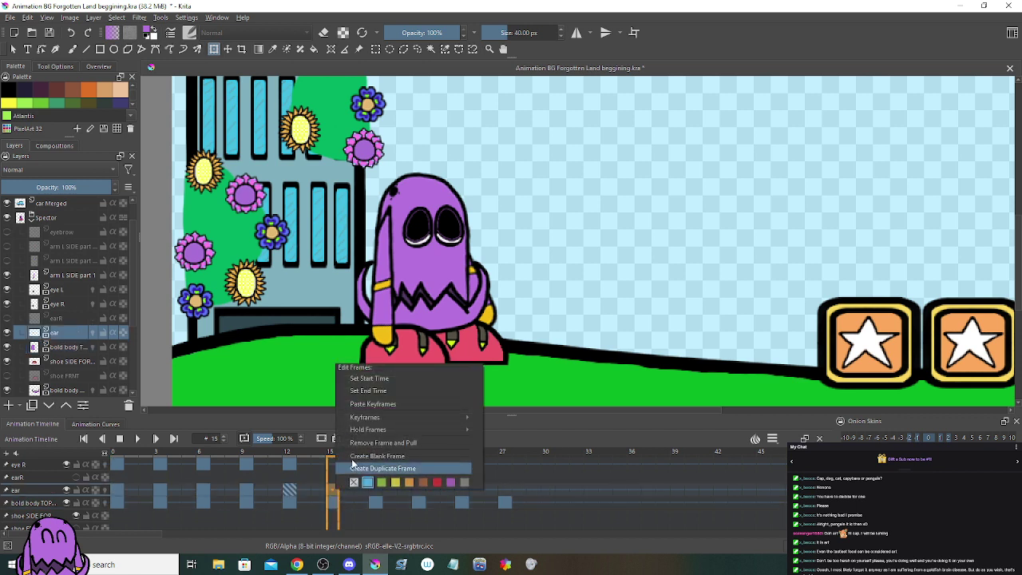
{"action": "left_click", "coordinate": [363, 405]}
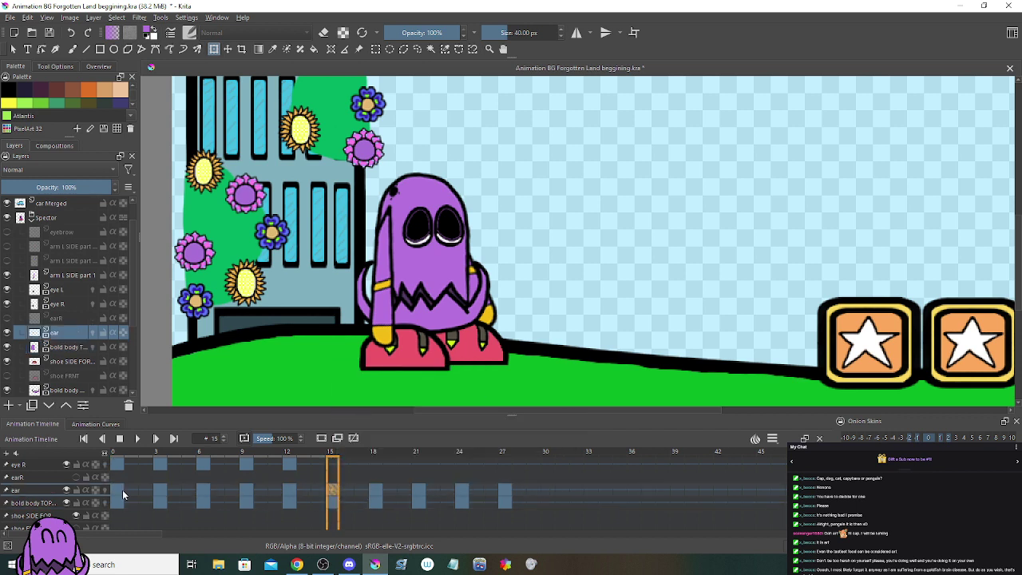
Step: Compare the character's poses at frames 0, 3, 12 and 15 along the ear and eye R timeline rows
{"action": "scroll", "coordinate": [70, 496], "scroll_direction": "up", "scroll_amount": 1}
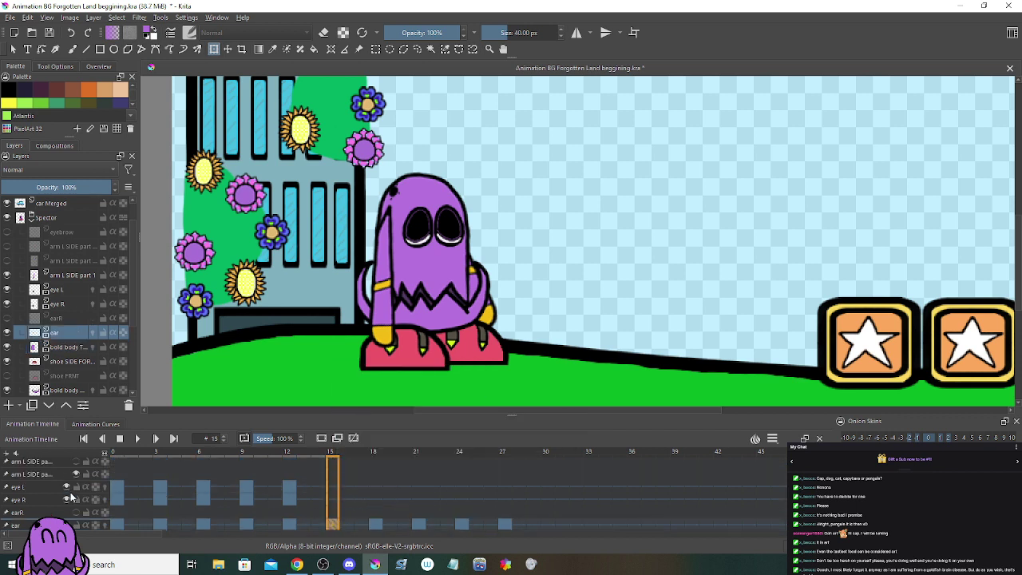
{"action": "left_click", "coordinate": [295, 498]}
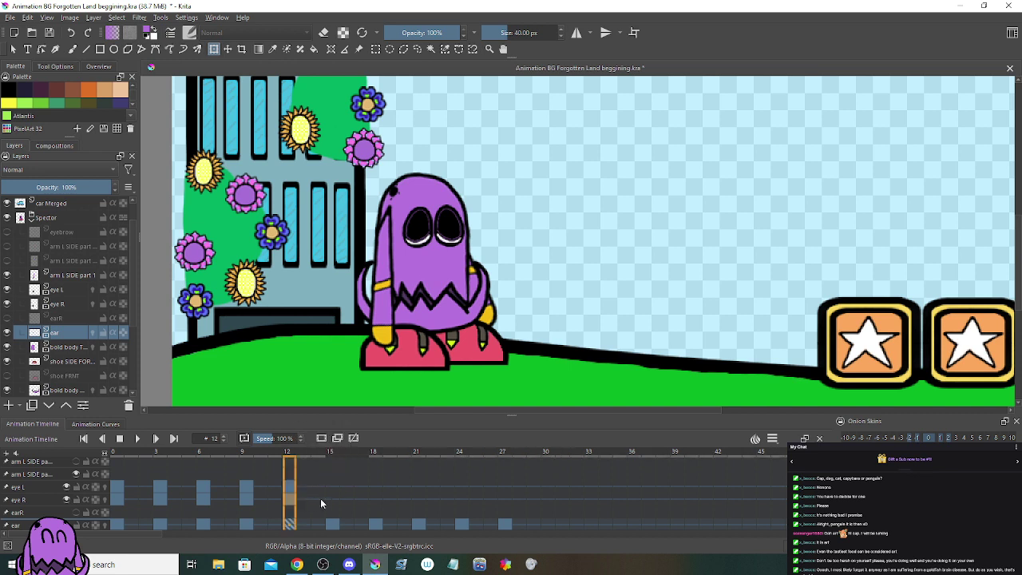
{"action": "left_click", "coordinate": [329, 498]}
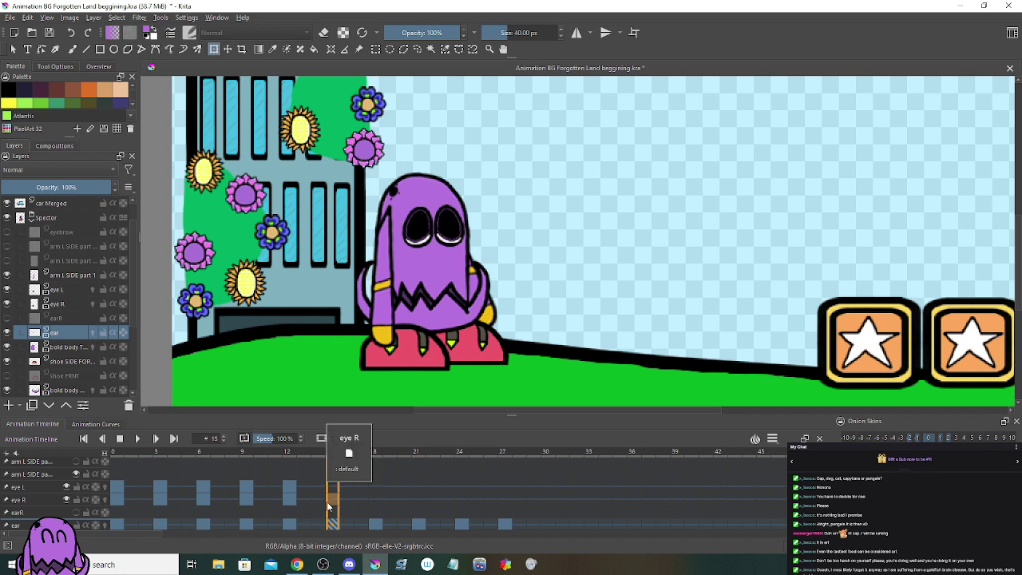
{"action": "left_click", "coordinate": [159, 489]}
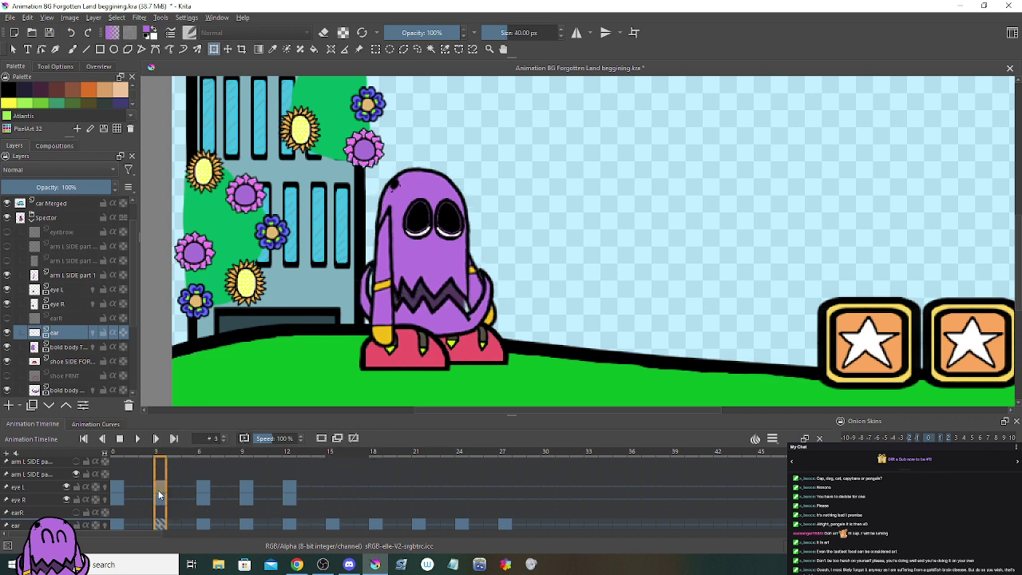
{"action": "key", "text": "Left"}
{"action": "key", "text": "Left"}
{"action": "key", "text": "Left"}
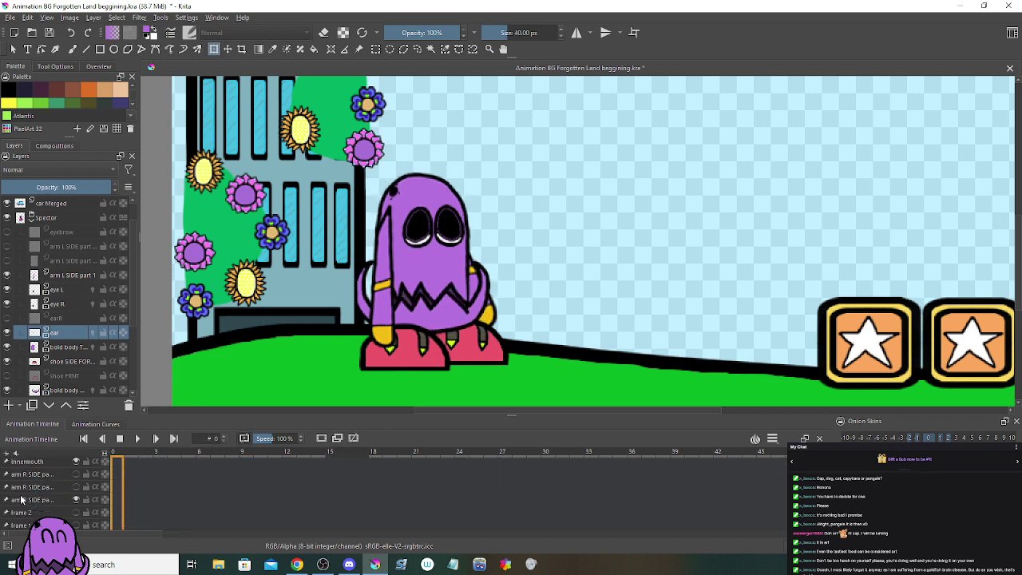
{"action": "scroll", "coordinate": [48, 501], "scroll_direction": "down", "scroll_amount": 3}
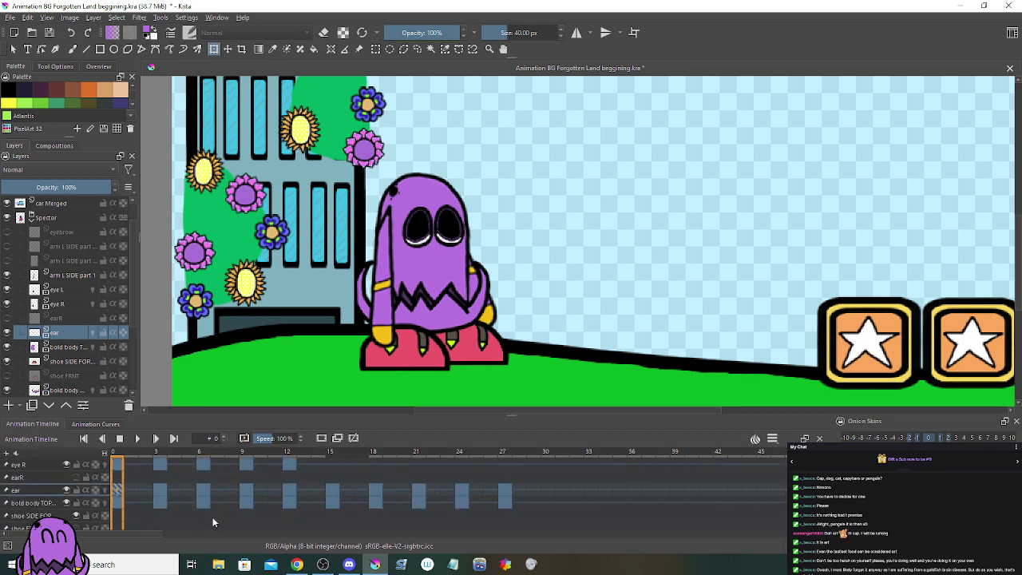
{"action": "left_click", "coordinate": [290, 489]}
{"action": "left_click", "coordinate": [333, 488]}
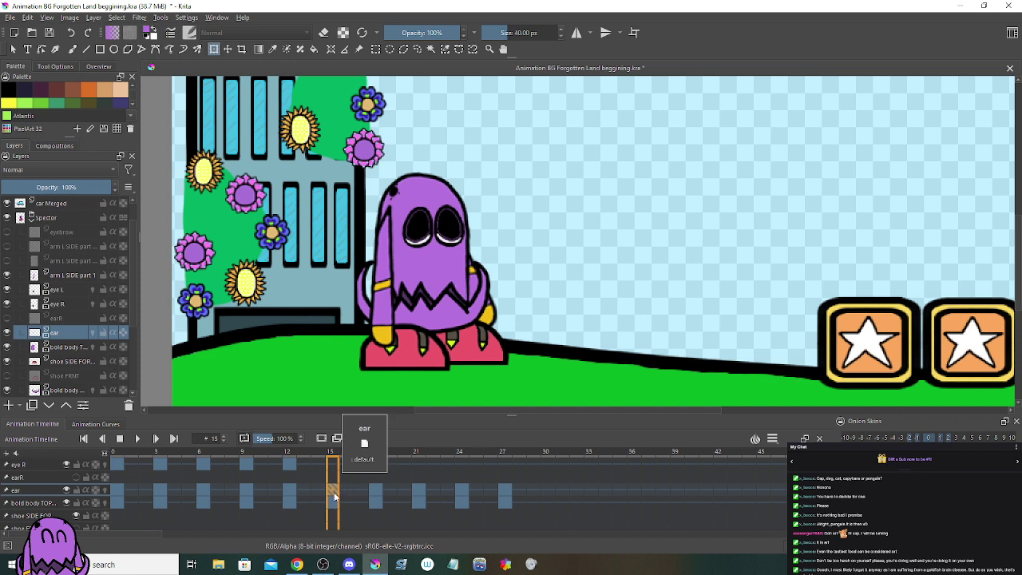
{"action": "left_click", "coordinate": [157, 491]}
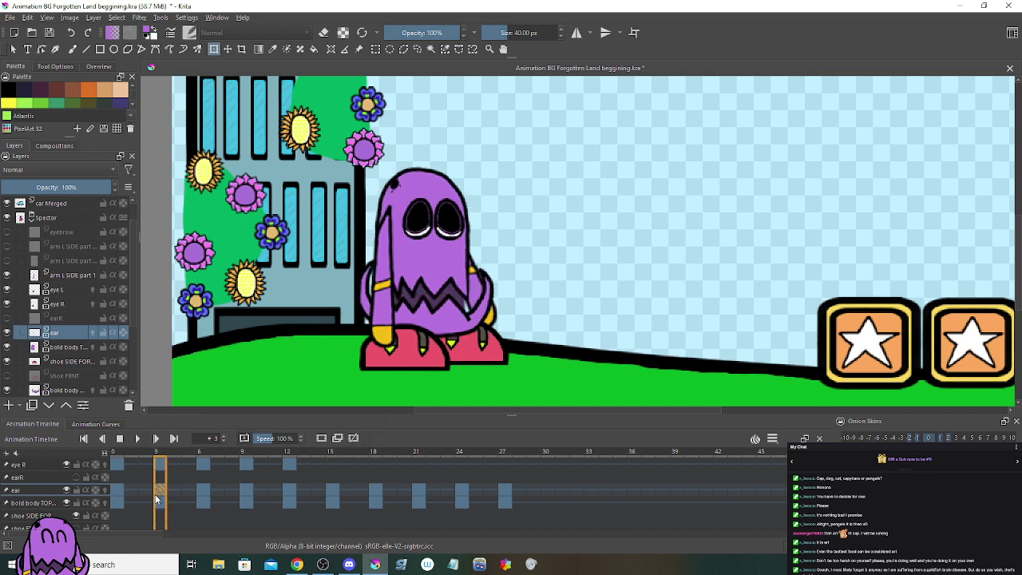
{"action": "left_click_drag", "start_coordinate": [150, 489], "coordinate": [507, 491]}
{"action": "left_click", "coordinate": [364, 474]}
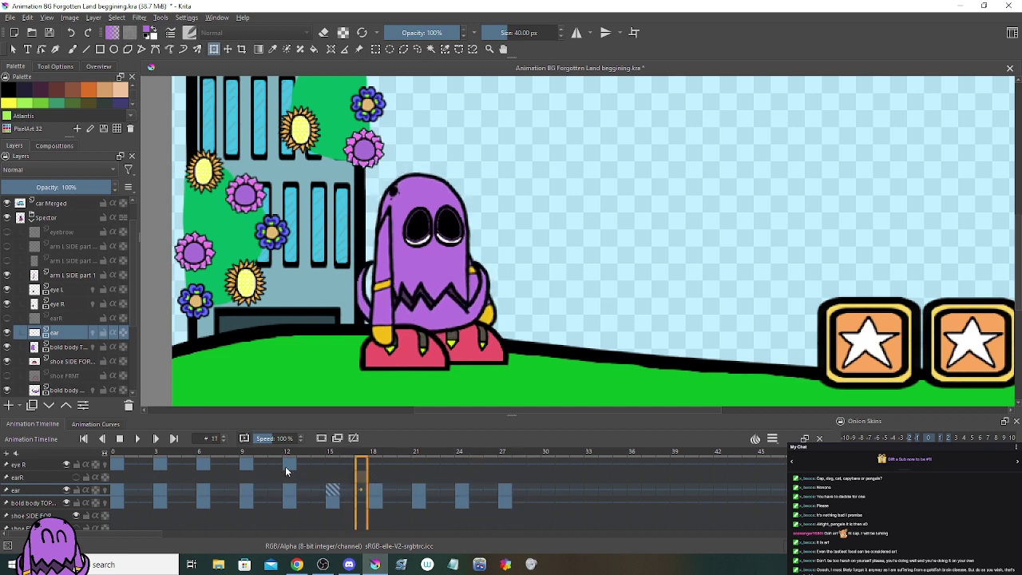
{"action": "left_click", "coordinate": [286, 468]}
{"action": "left_click", "coordinate": [330, 469]}
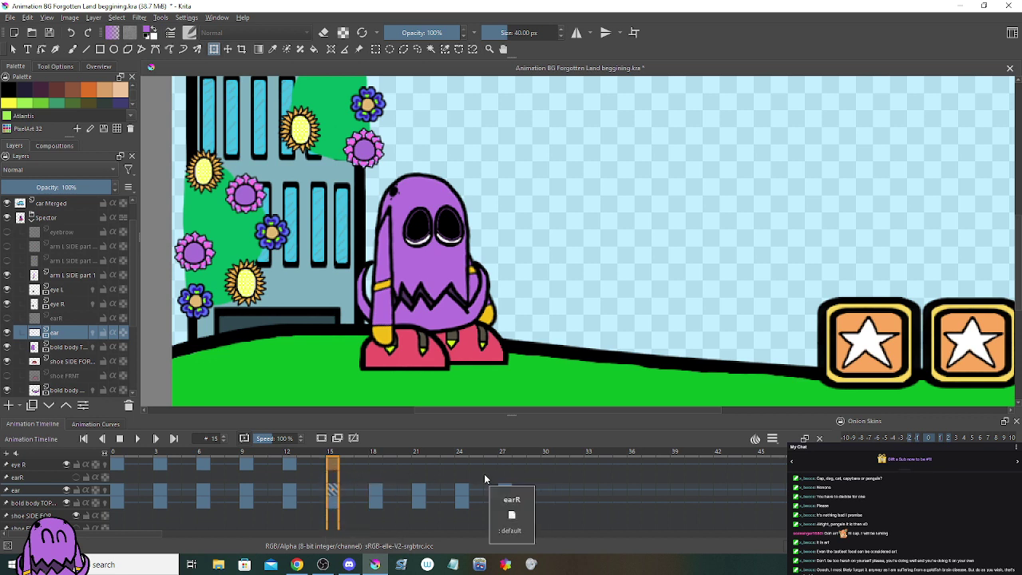
Step: Play back the bobbing animation over frames 0 to 28, with that range selected on the ear layer
{"action": "left_click_drag", "start_coordinate": [521, 490], "coordinate": [190, 491]}
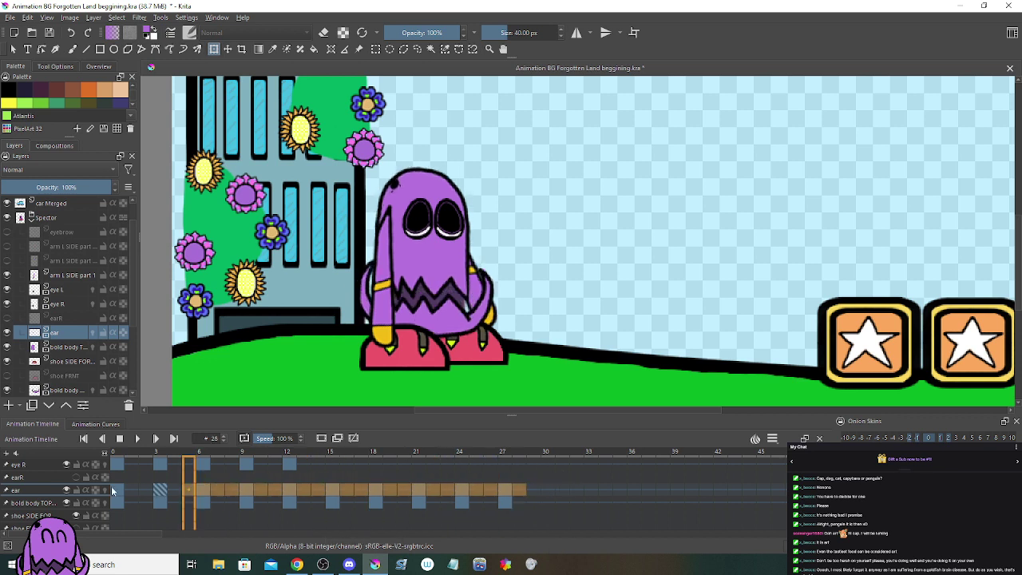
{"action": "left_click_drag", "start_coordinate": [111, 491], "coordinate": [114, 490]}
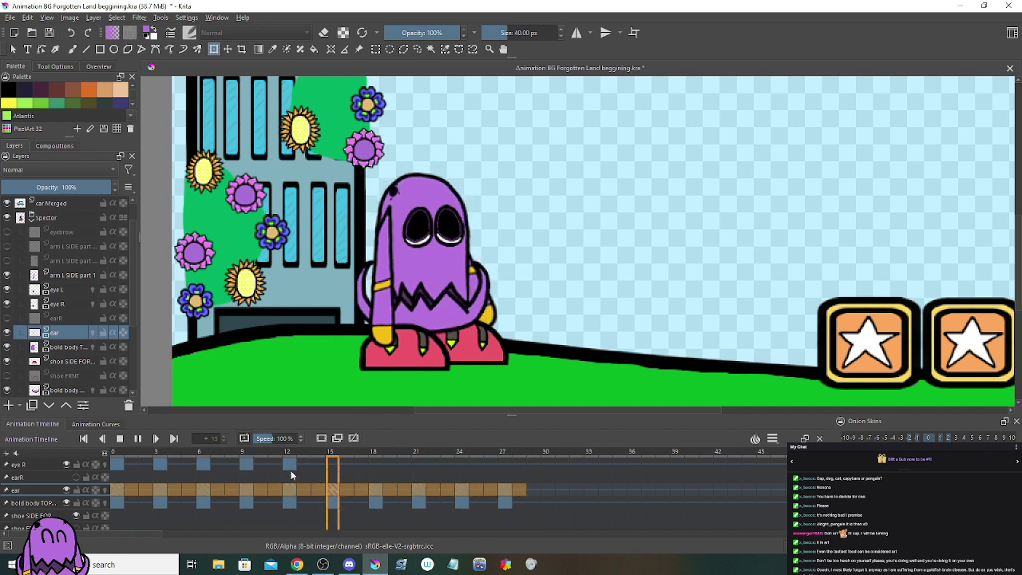
{"action": "left_click", "coordinate": [118, 439]}
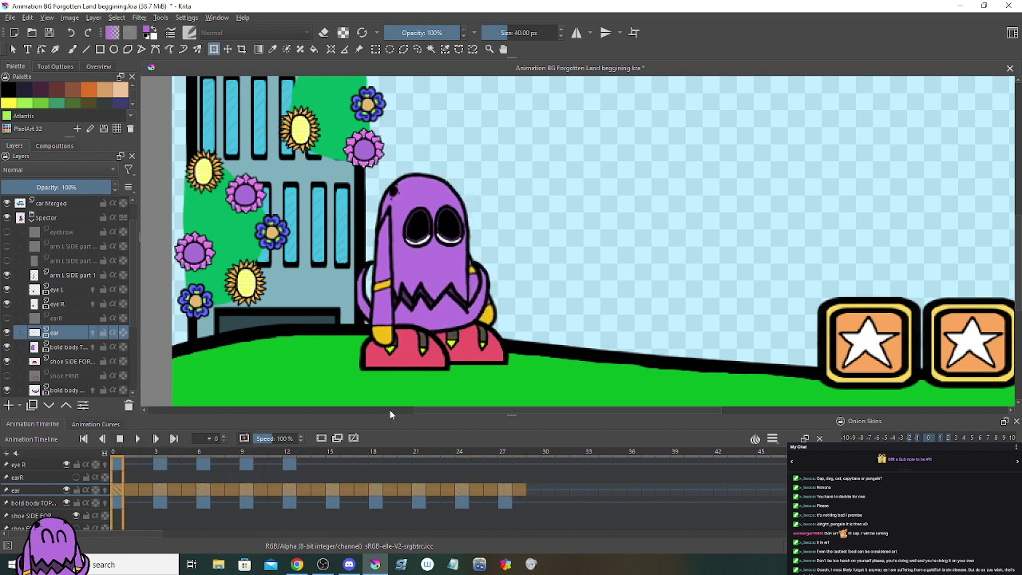
Step: Copy the keyframes of frames 0 to 13 on the eye R layer and paste them starting at frame 15
{"action": "left_click", "coordinate": [330, 471]}
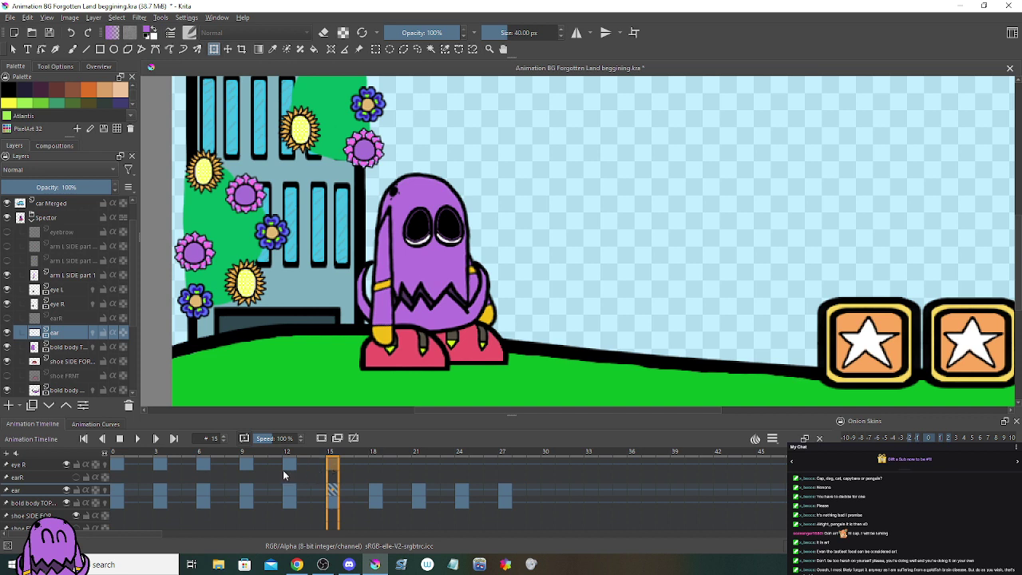
{"action": "scroll", "coordinate": [38, 493], "scroll_direction": "up", "scroll_amount": 1}
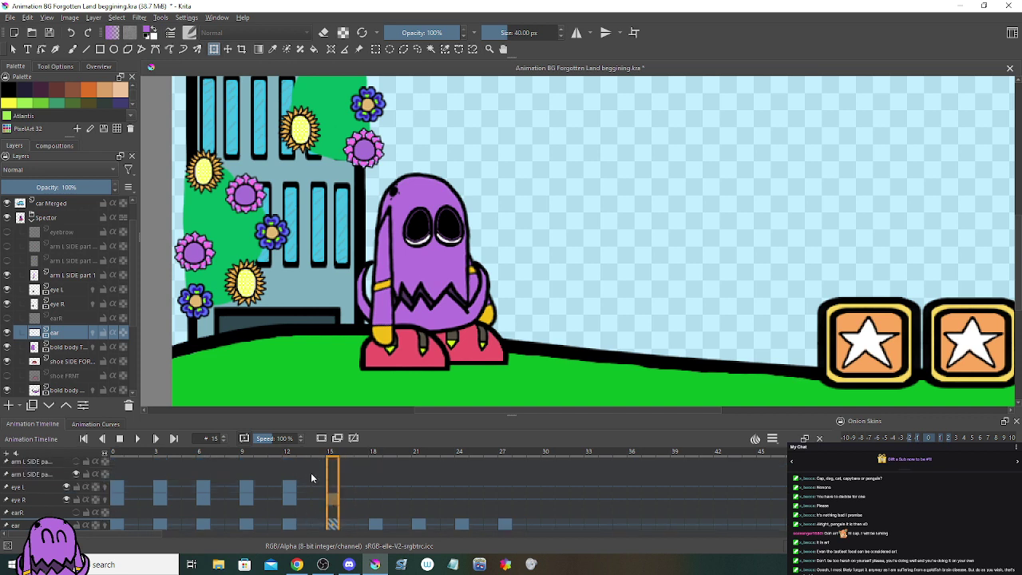
{"action": "left_click_drag", "start_coordinate": [310, 504], "coordinate": [109, 504]}
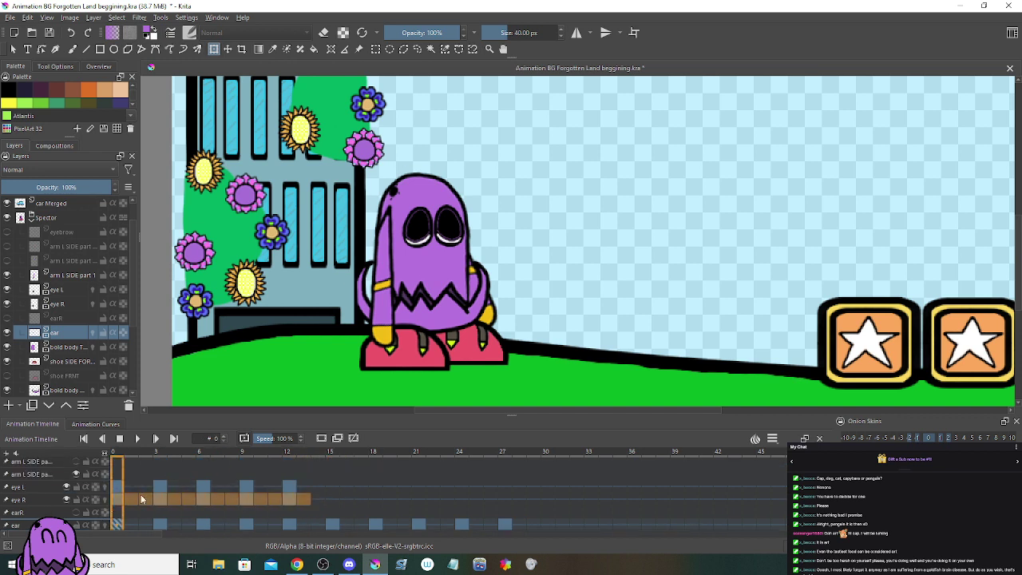
{"action": "right_click", "coordinate": [121, 503]}
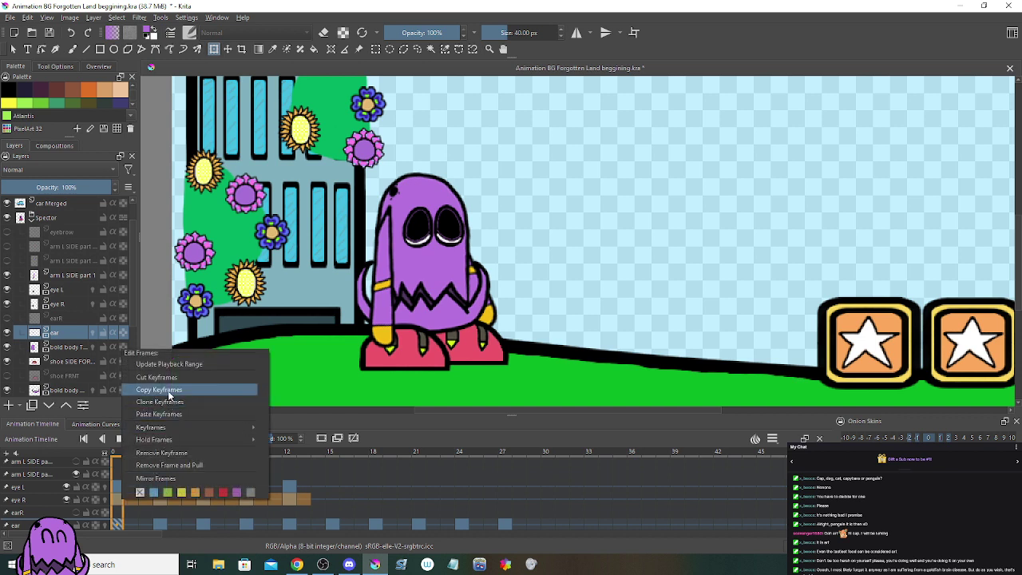
{"action": "left_click", "coordinate": [144, 392]}
{"action": "left_click", "coordinate": [330, 500]}
{"action": "right_click", "coordinate": [330, 500]}
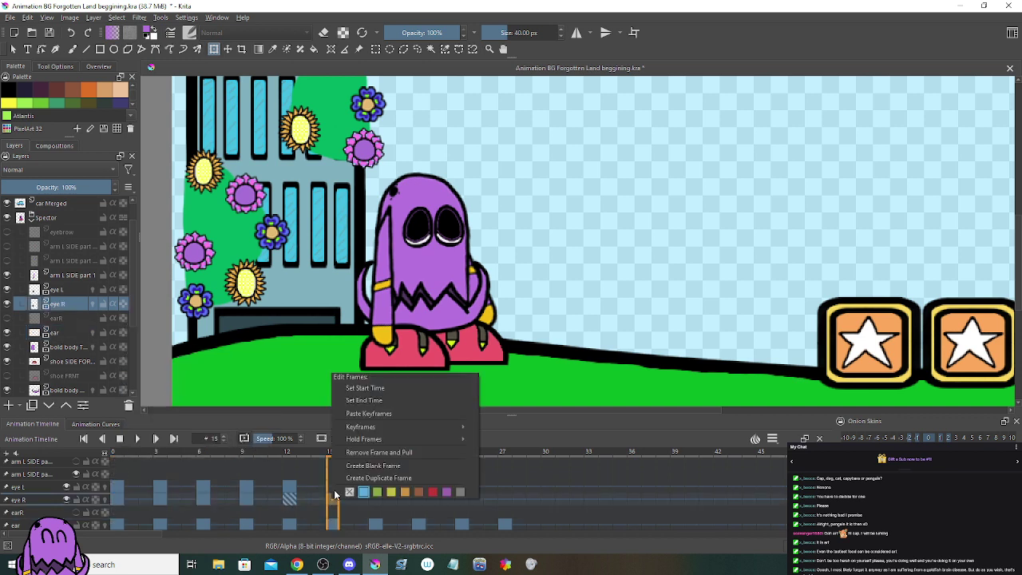
{"action": "left_click", "coordinate": [367, 423]}
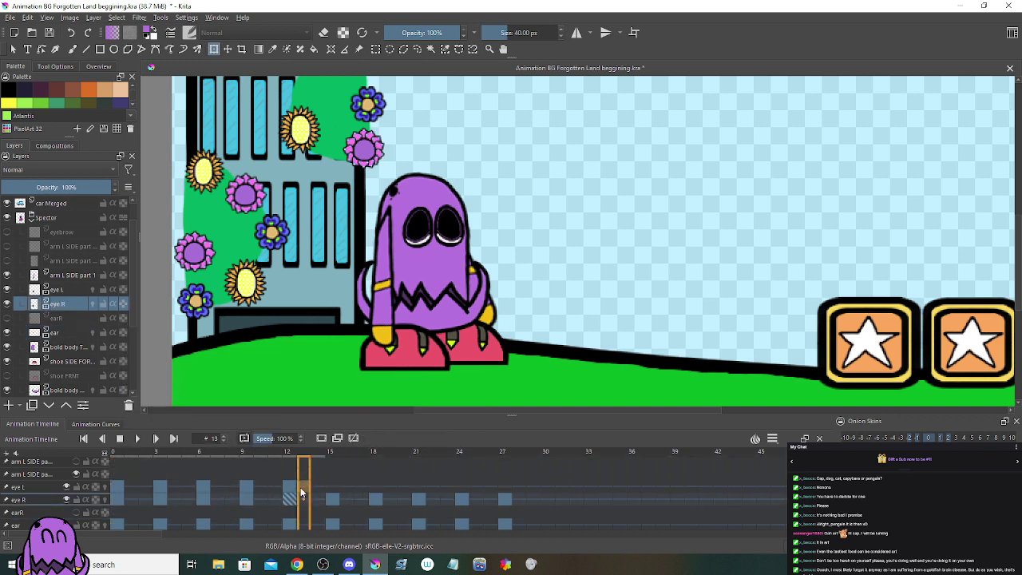
Step: Copy the keyframes of frames 0 to 13 on the eye L layer and paste them starting at frame 15
{"action": "left_click_drag", "start_coordinate": [301, 487], "coordinate": [121, 482]}
{"action": "right_click", "coordinate": [121, 482]}
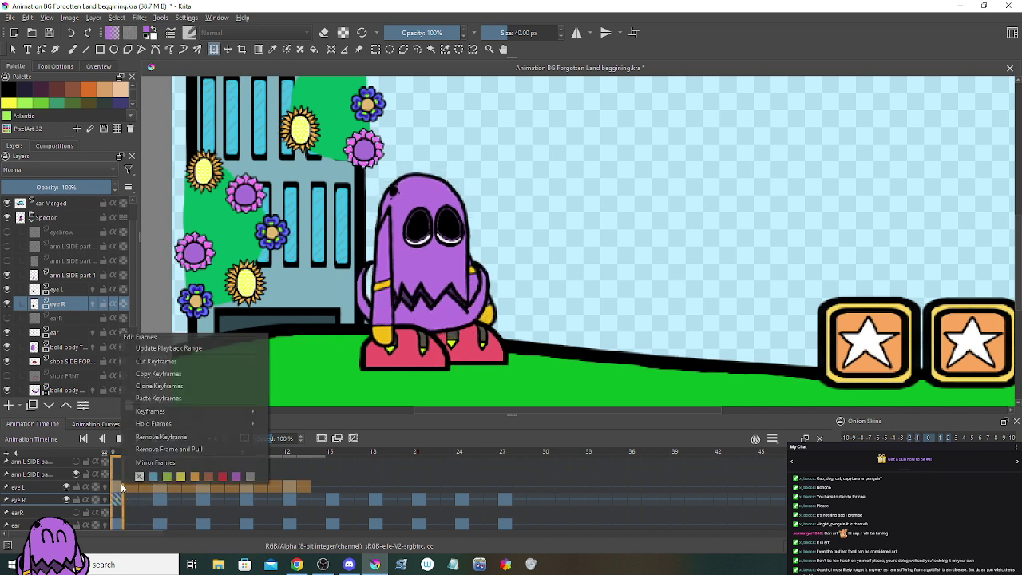
{"action": "left_click", "coordinate": [153, 382]}
{"action": "left_click", "coordinate": [332, 487]}
{"action": "right_click", "coordinate": [332, 486]}
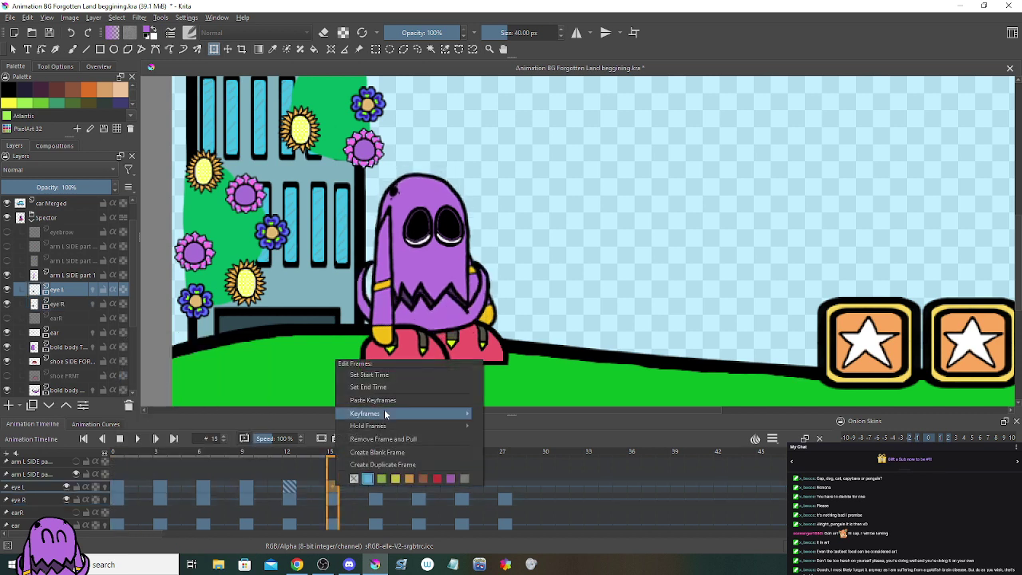
{"action": "left_click", "coordinate": [385, 405]}
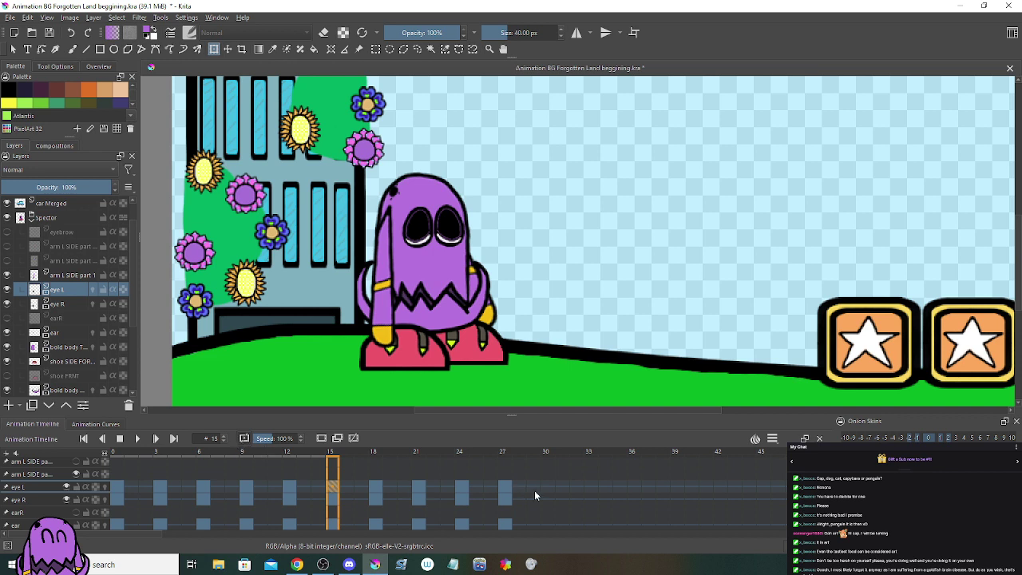
Step: Select frames 0 to 28 on the eye L layer and play back the full animation to review the repeated bobbing
{"action": "left_click_drag", "start_coordinate": [523, 487], "coordinate": [83, 489]}
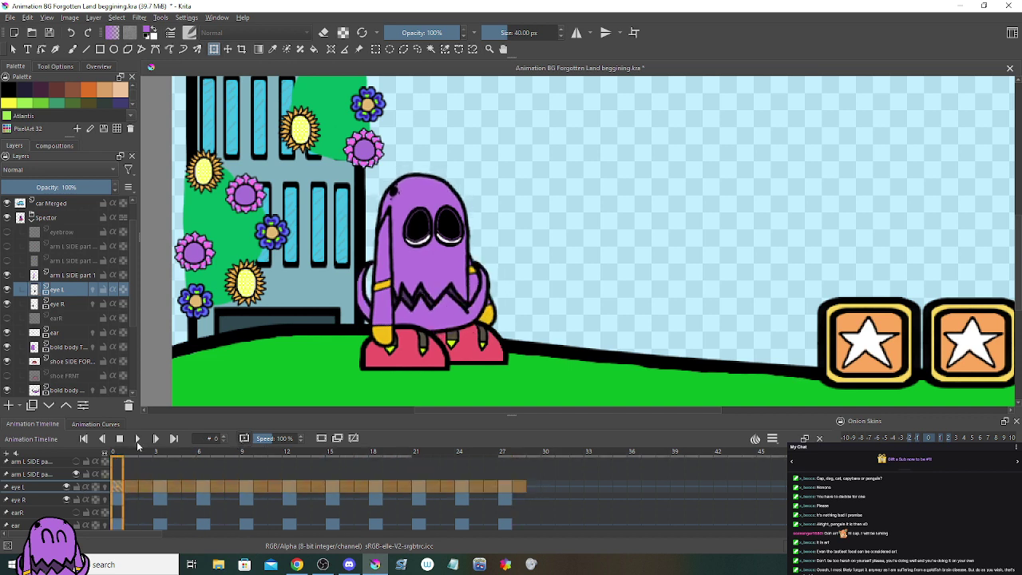
{"action": "left_click", "coordinate": [137, 442]}
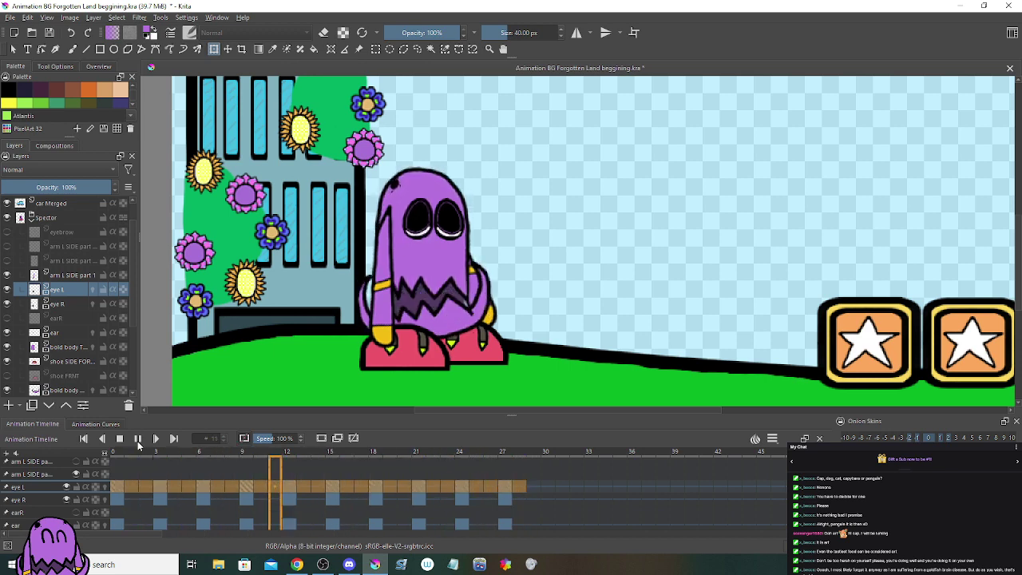
{"action": "scroll", "coordinate": [419, 372], "scroll_direction": "down", "scroll_amount": 5}
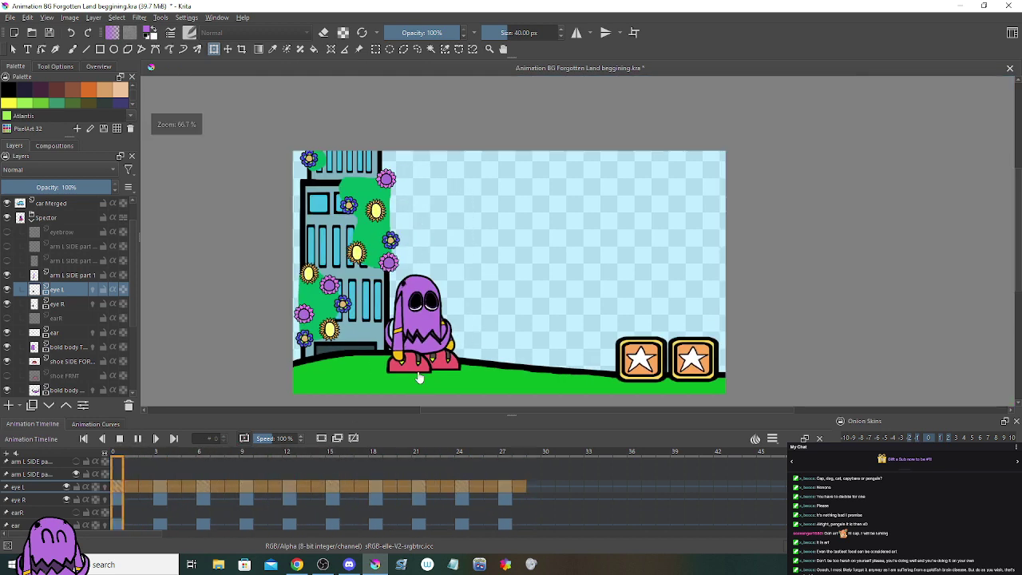
{"action": "scroll", "coordinate": [423, 369], "scroll_direction": "up", "scroll_amount": 6}
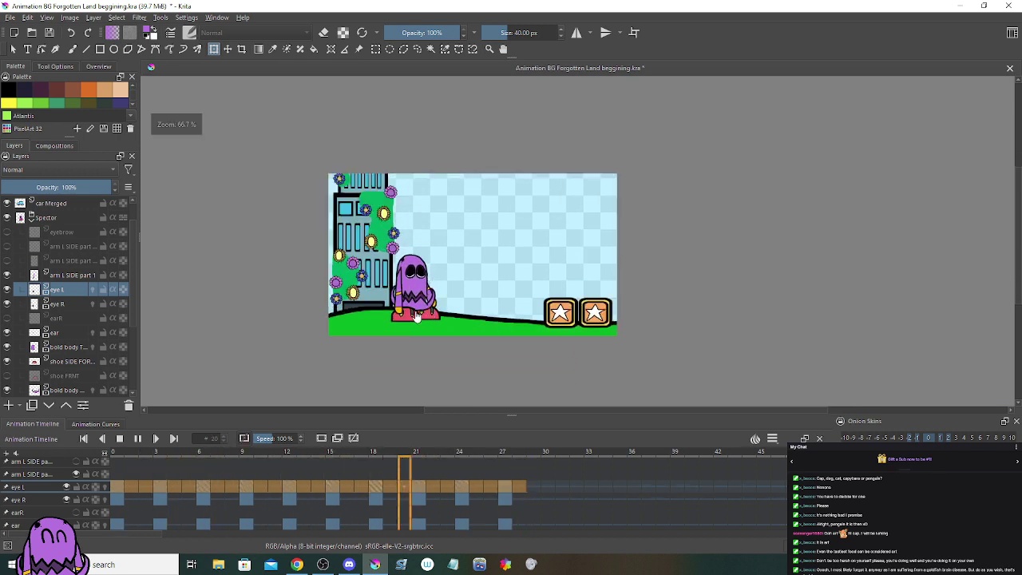
{"action": "scroll", "coordinate": [416, 317], "scroll_direction": "down", "scroll_amount": 1}
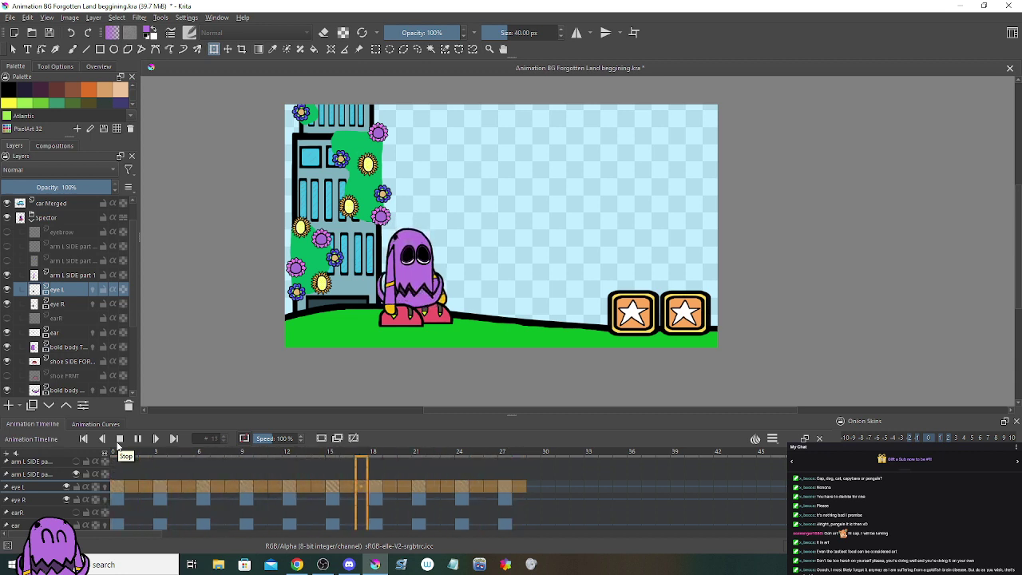
{"action": "left_click", "coordinate": [118, 438]}
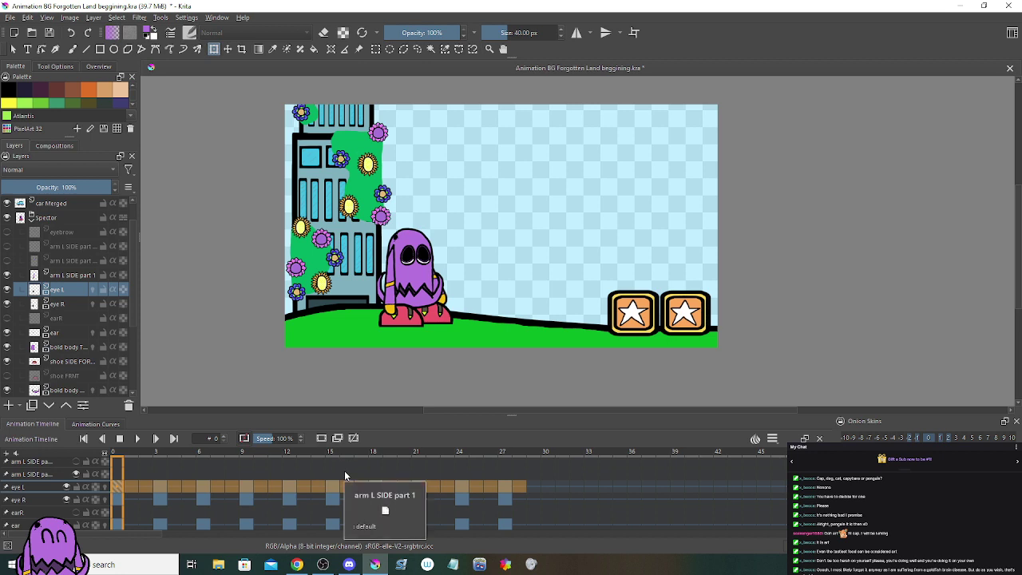
Step: Save the animation as a separate Krita document named "Animation BG Forgotten Land begginingALT"
{"action": "left_click", "coordinate": [10, 18]}
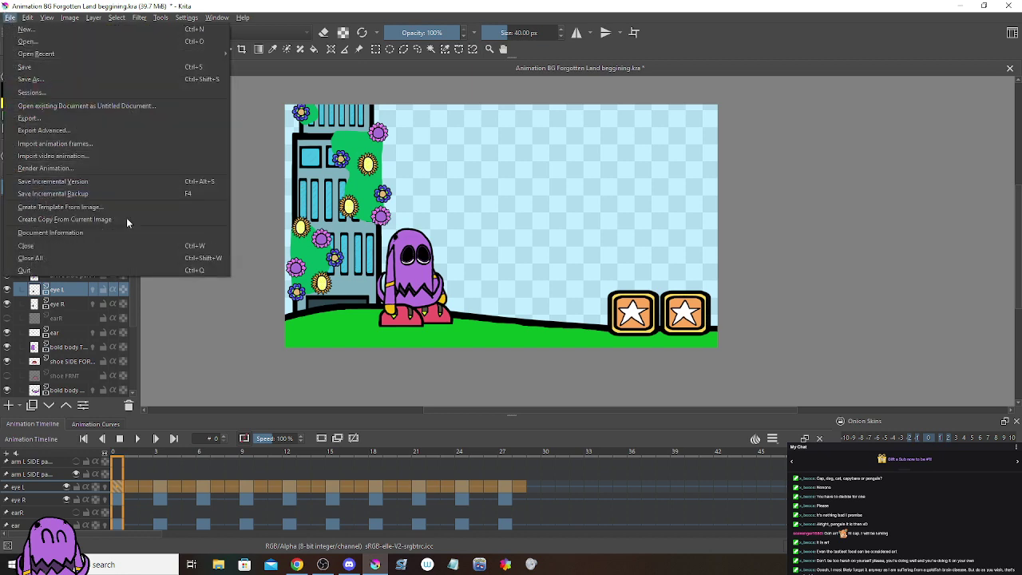
{"action": "left_click", "coordinate": [94, 77]}
{"action": "left_click", "coordinate": [287, 244]}
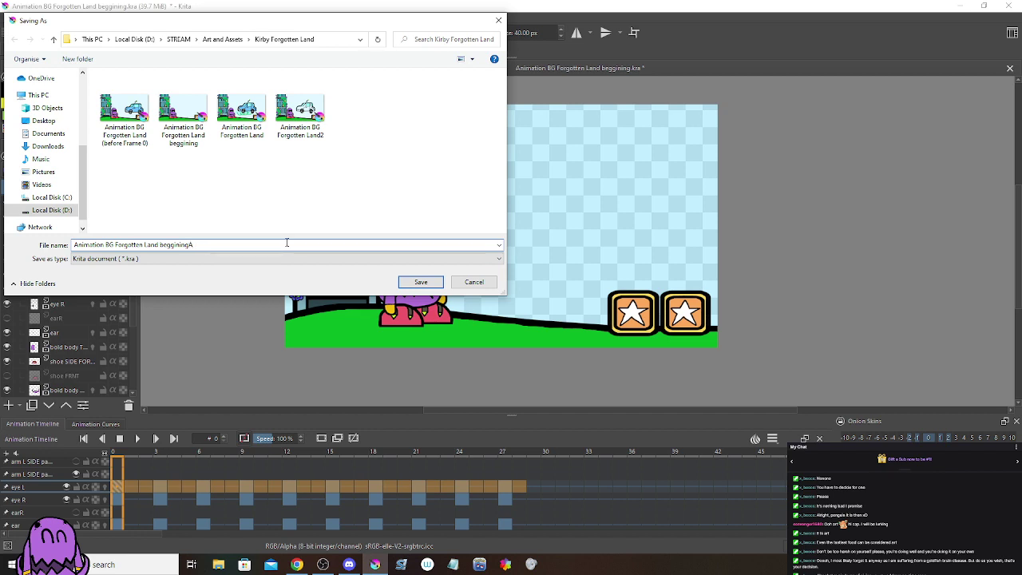
{"action": "left_click", "coordinate": [421, 282]}
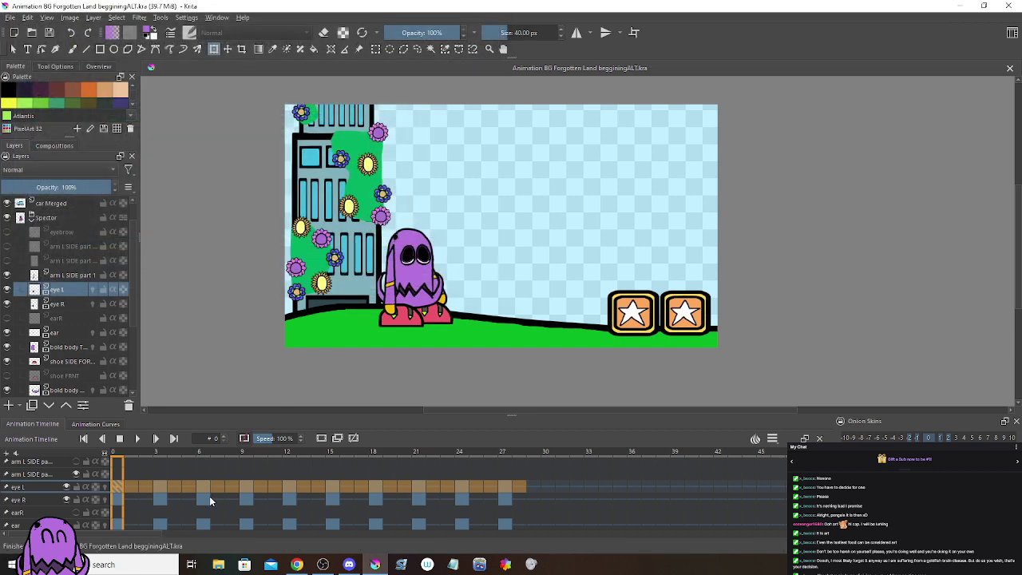
Step: Check the character's poses on the eye L layer between frames 12 and 23, comparing where the cycle repeats
{"action": "left_click", "coordinate": [257, 490]}
{"action": "left_click", "coordinate": [376, 490]}
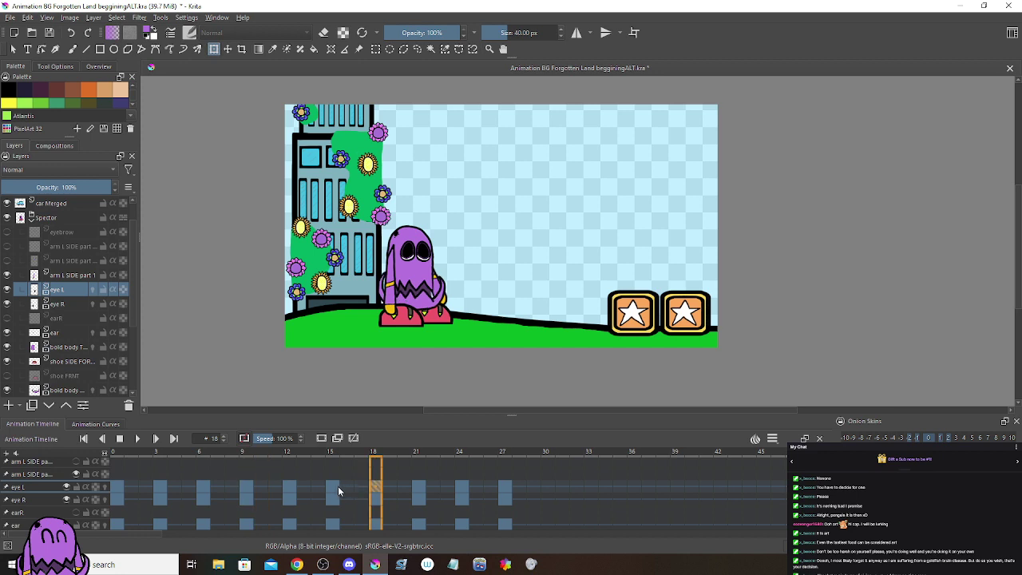
{"action": "left_click", "coordinate": [334, 492]}
{"action": "left_click", "coordinate": [292, 490]}
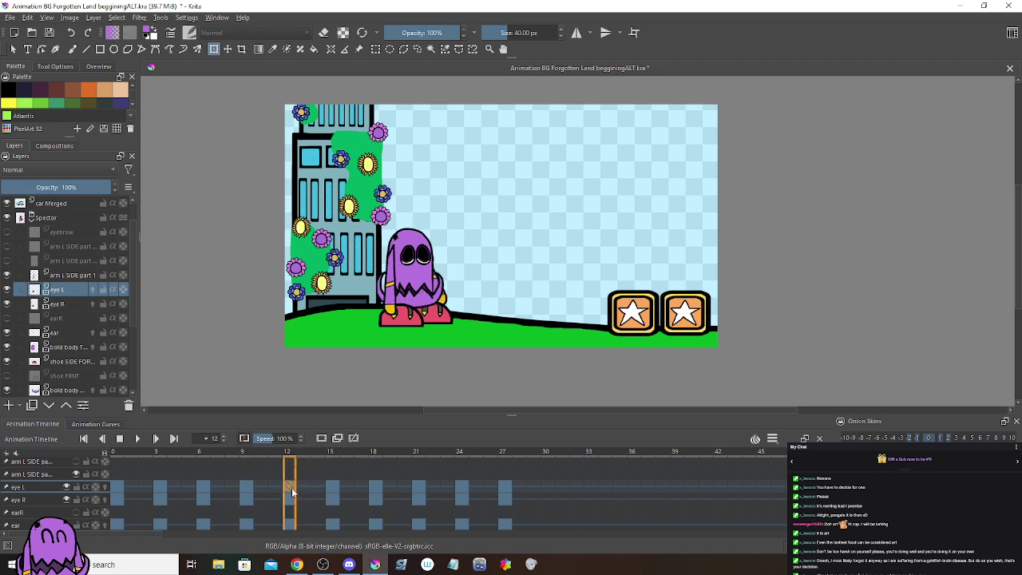
{"action": "left_click", "coordinate": [332, 489]}
{"action": "left_click", "coordinate": [375, 490]}
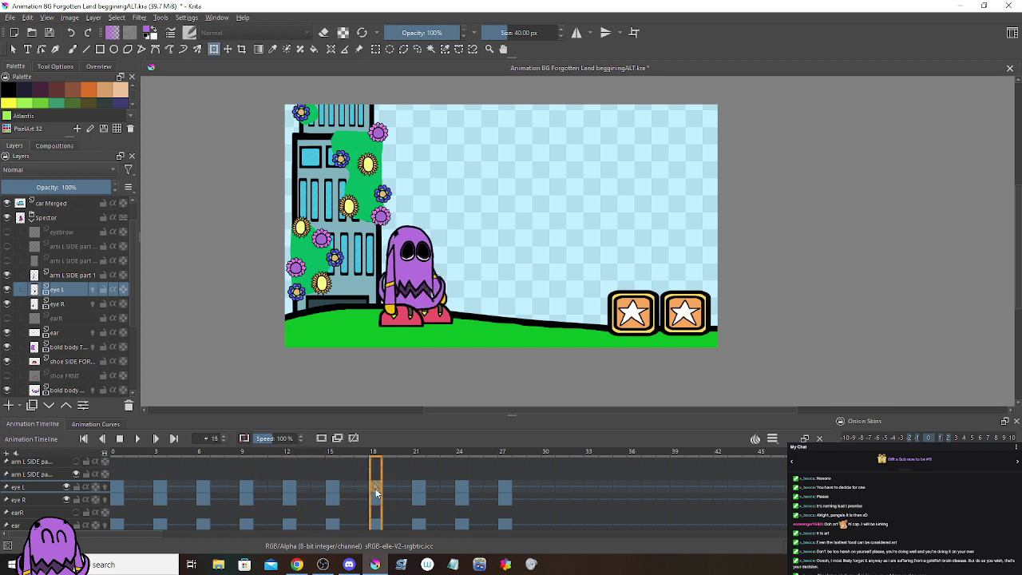
{"action": "left_click", "coordinate": [426, 491]}
{"action": "left_click", "coordinate": [452, 488]}
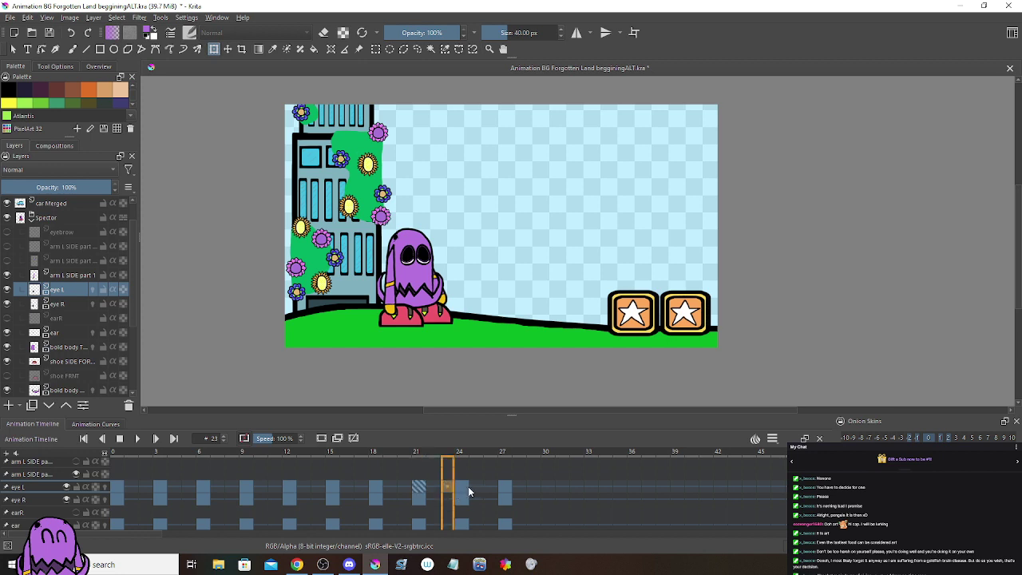
Step: Check the character's pose on the eye L layer at frames 24 and 27
{"action": "left_click", "coordinate": [462, 487]}
{"action": "left_click", "coordinate": [504, 487]}
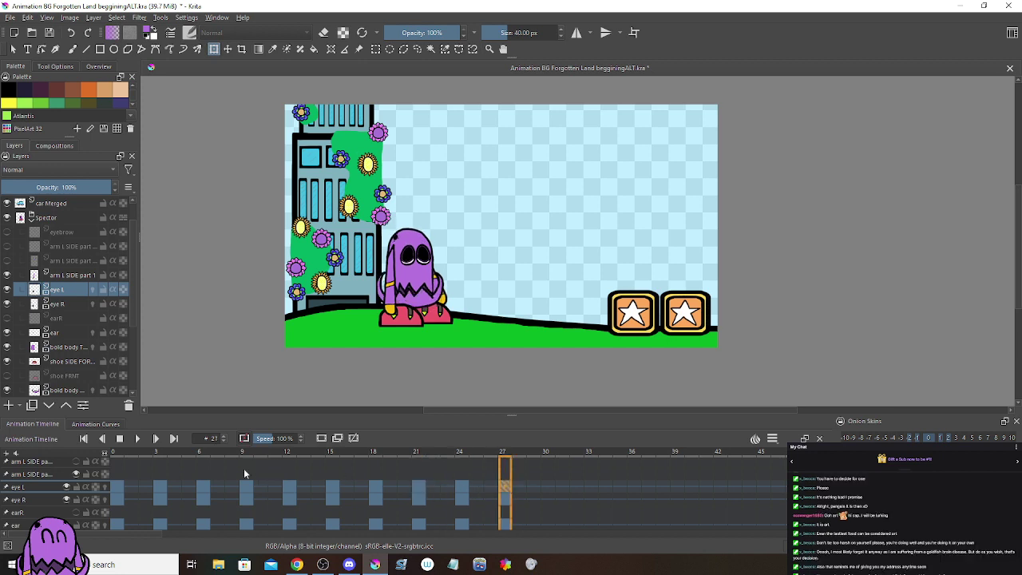
Step: Inspect the arm L SIDE part 1 layer up close at frame 0 and save the Krita document
{"action": "left_click", "coordinate": [42, 472]}
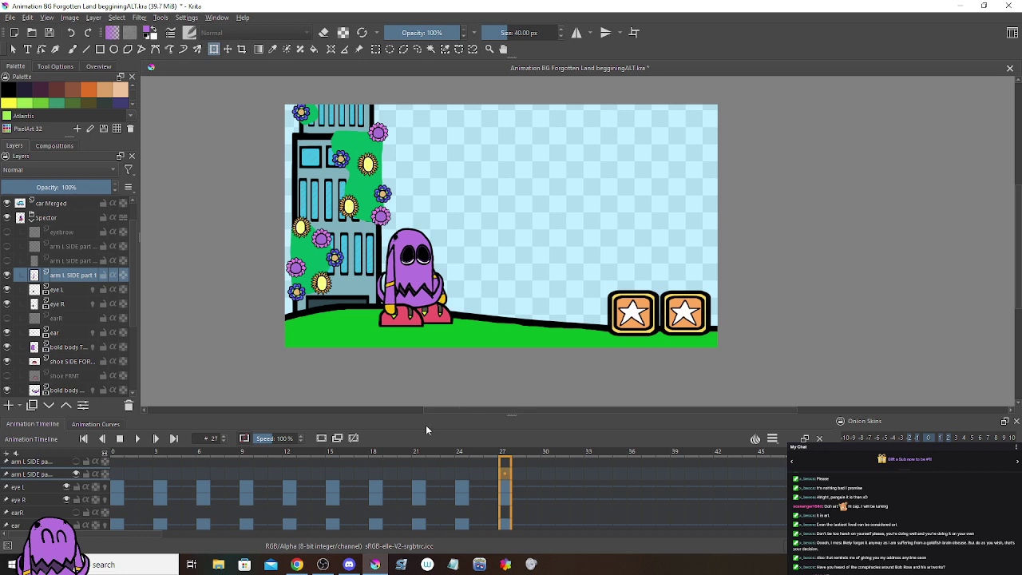
{"action": "scroll", "coordinate": [30, 479], "scroll_direction": "up", "scroll_amount": 1}
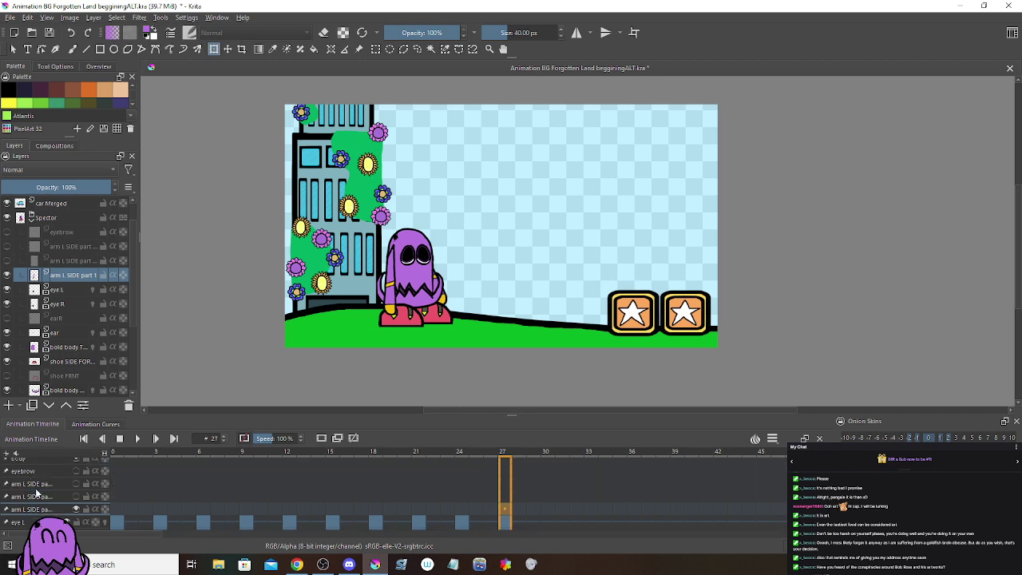
{"action": "left_click", "coordinate": [118, 509]}
{"action": "scroll", "coordinate": [387, 315], "scroll_direction": "up", "scroll_amount": 1}
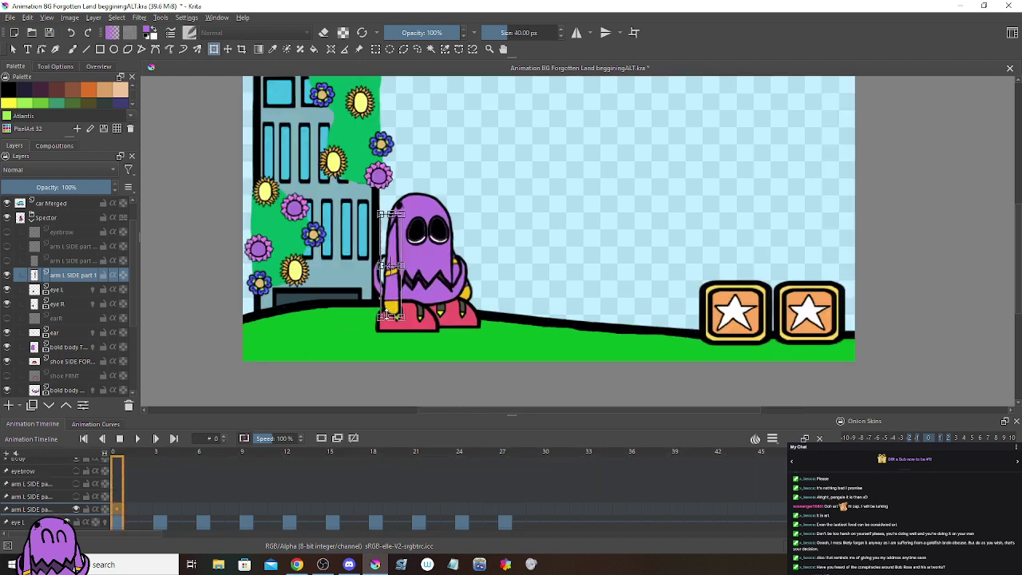
{"action": "scroll", "coordinate": [358, 306], "scroll_direction": "up", "scroll_amount": 1}
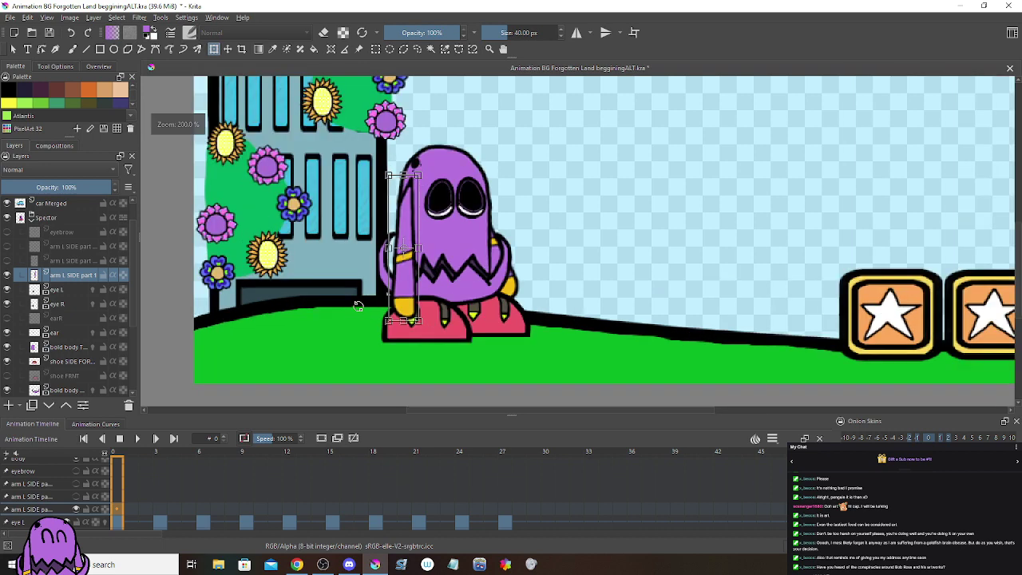
{"action": "scroll", "coordinate": [420, 305], "scroll_direction": "up", "scroll_amount": 1}
{"action": "scroll", "coordinate": [420, 311], "scroll_direction": "up", "scroll_amount": 2}
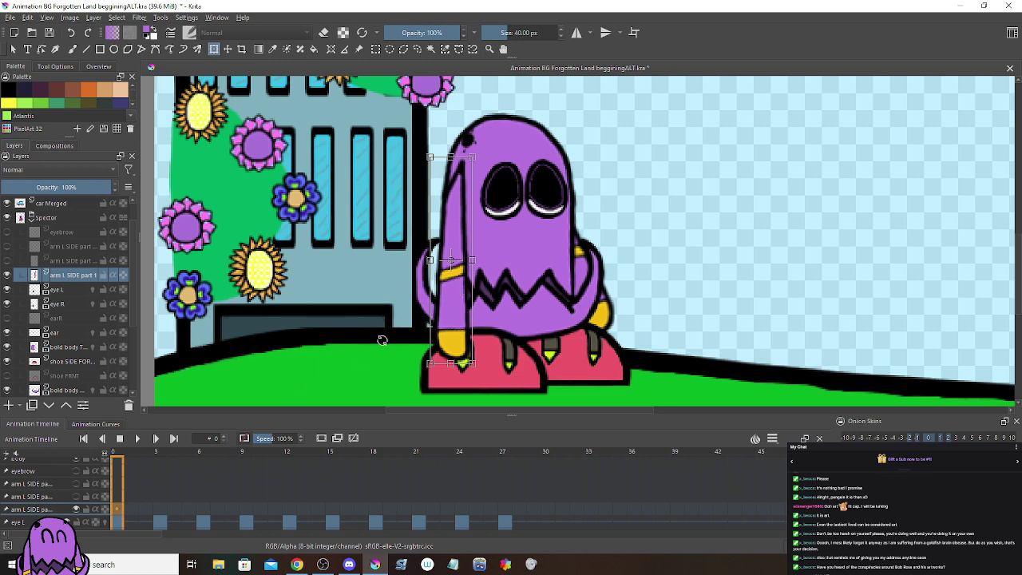
{"action": "scroll", "coordinate": [382, 341], "scroll_direction": "down", "scroll_amount": 1}
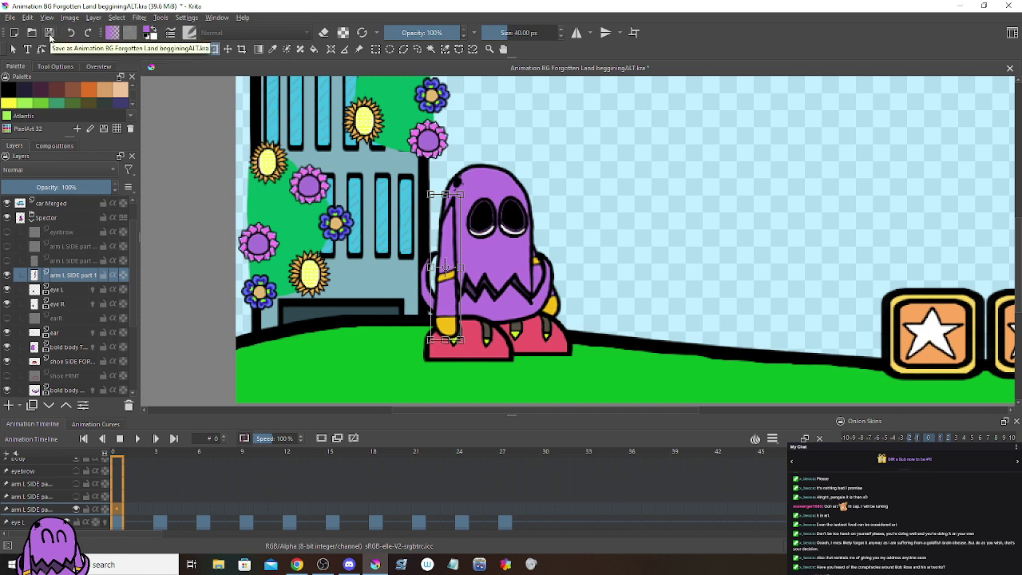
{"action": "left_click", "coordinate": [49, 34]}
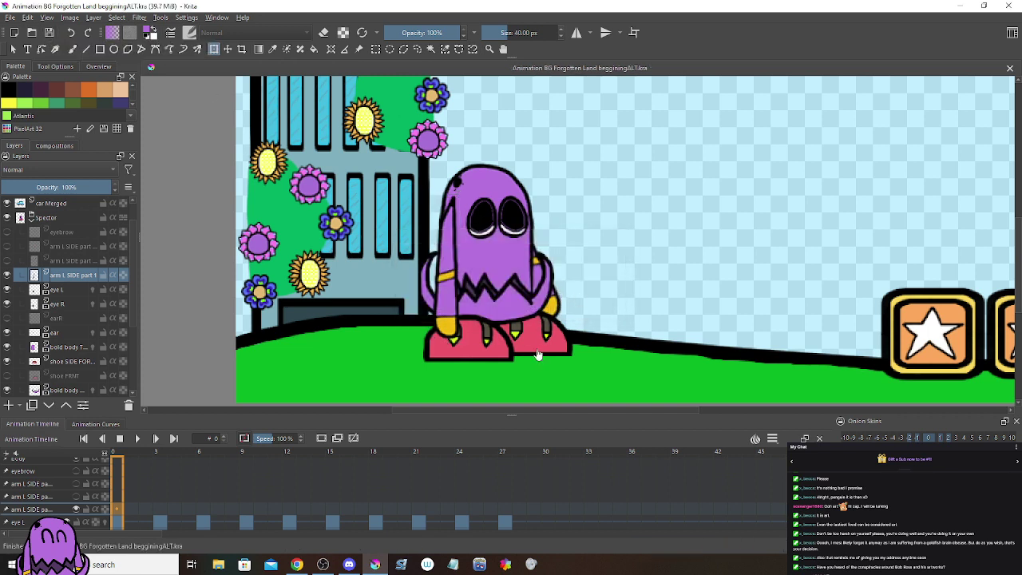
Step: Compare the character's poses between frames 12 and 18 on the eye L layer, where the bobbing cycle repeats
{"action": "left_click", "coordinate": [328, 519]}
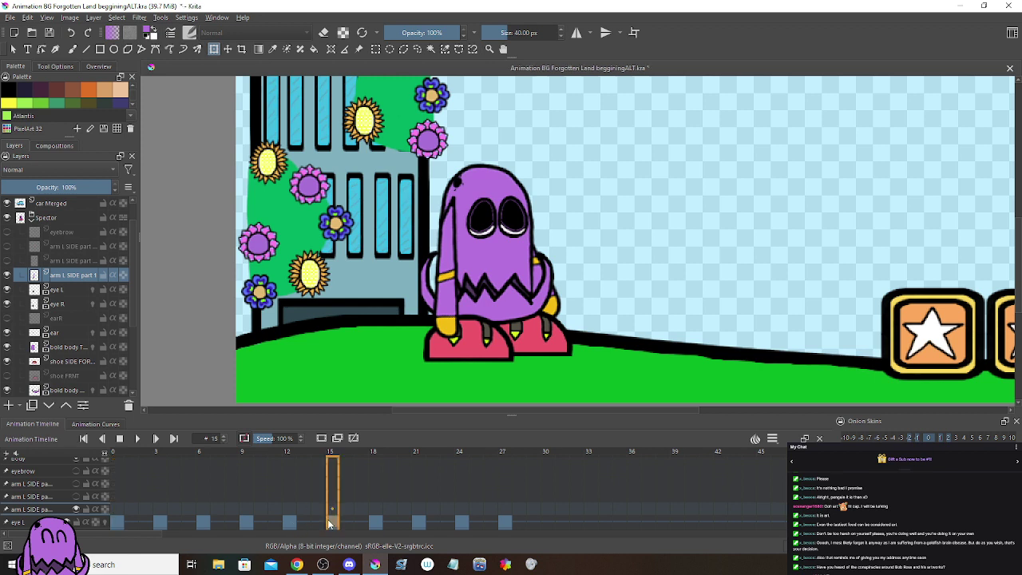
{"action": "left_click", "coordinate": [292, 521]}
{"action": "left_click", "coordinate": [330, 521]}
{"action": "left_click", "coordinate": [371, 522]}
{"action": "left_click", "coordinate": [286, 522]}
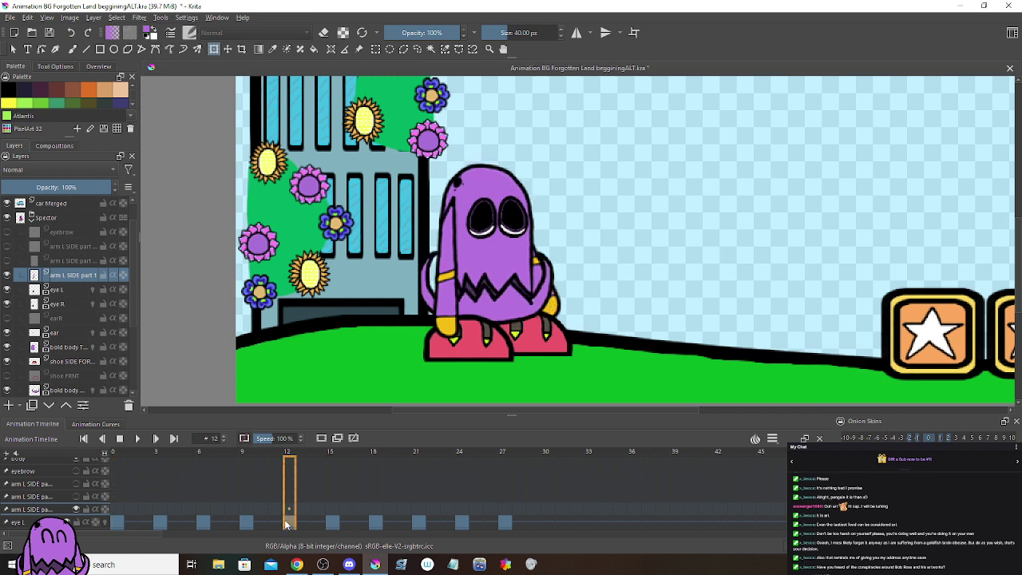
{"action": "left_click_drag", "start_coordinate": [304, 520], "coordinate": [372, 524]}
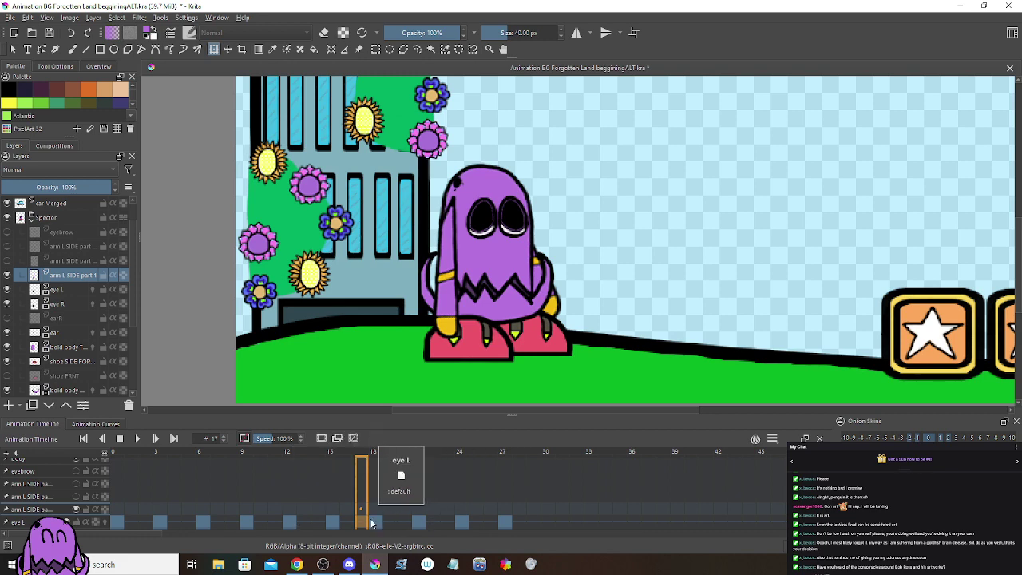
Step: Select frames 0 to 28 on the eye L layer and play back the animation with the whole scene in view
{"action": "scroll", "coordinate": [329, 294], "scroll_direction": "down", "scroll_amount": 3}
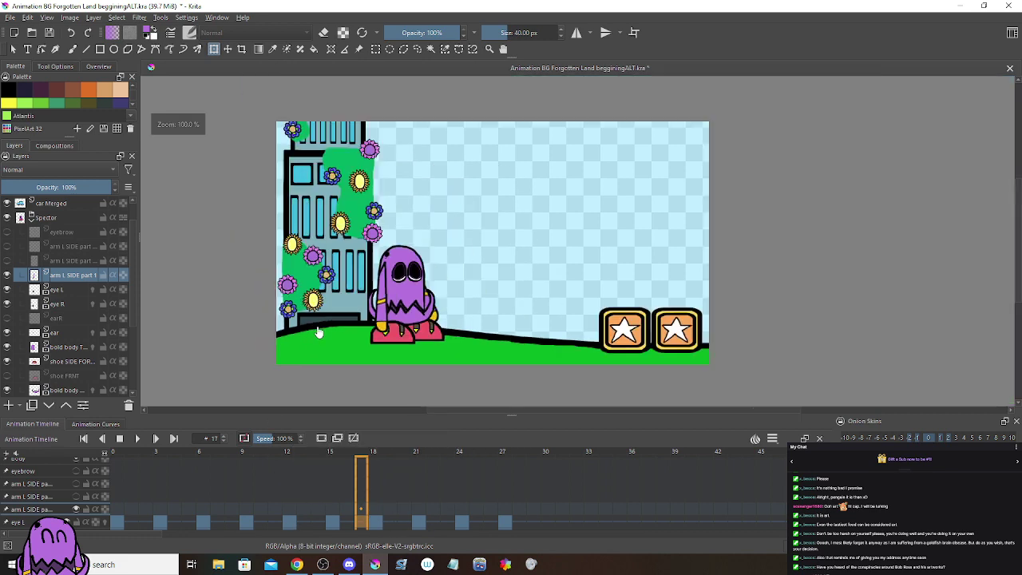
{"action": "left_click_drag", "start_coordinate": [517, 527], "coordinate": [105, 521]}
{"action": "left_click", "coordinate": [139, 439]}
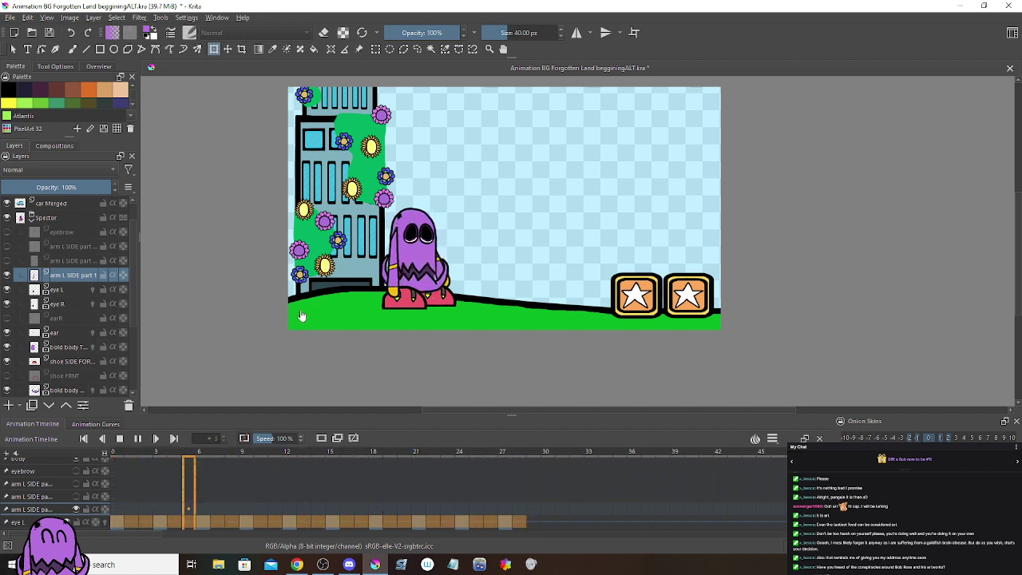
Step: Stop the animation playback and inspect the purple character's pose at frames 0 and 1
{"action": "left_click", "coordinate": [122, 439]}
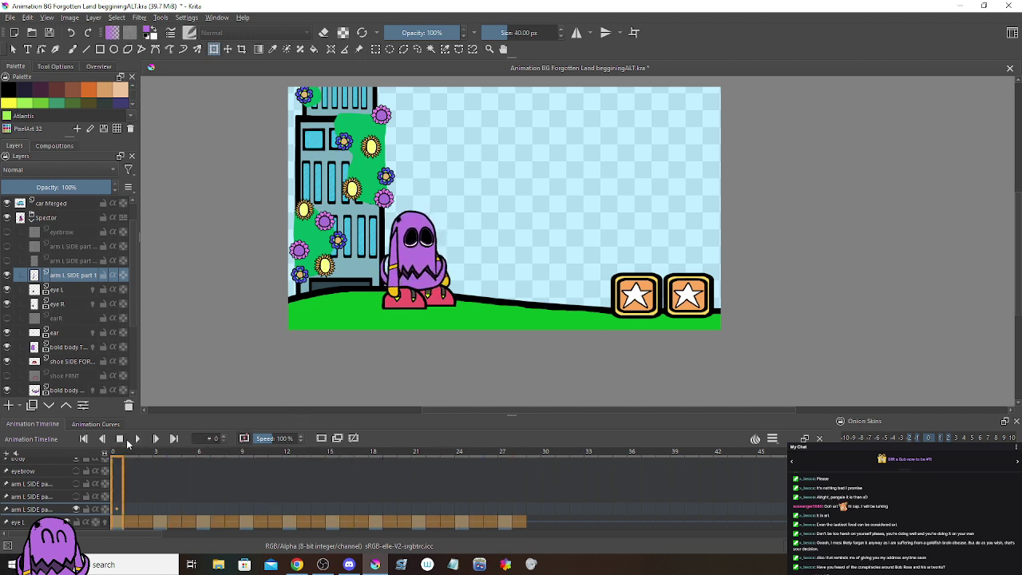
{"action": "left_click", "coordinate": [126, 513]}
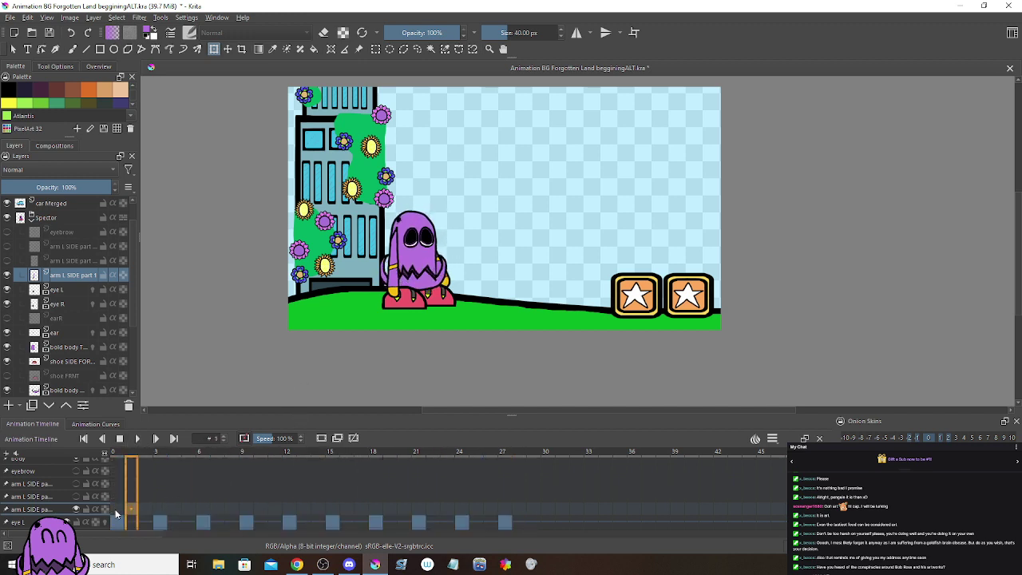
{"action": "scroll", "coordinate": [393, 272], "scroll_direction": "up", "scroll_amount": 3}
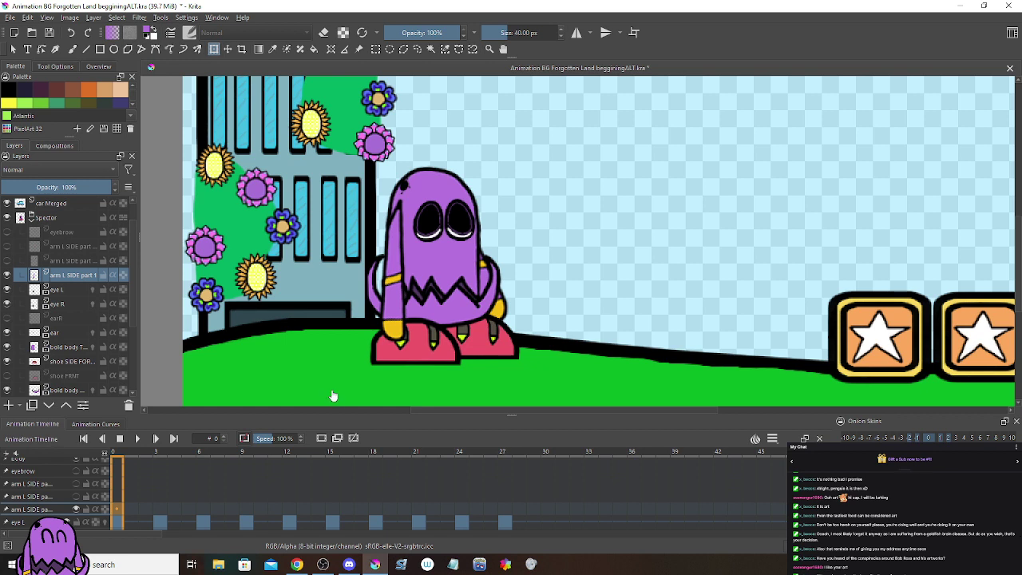
{"action": "scroll", "coordinate": [334, 396], "scroll_direction": "down", "scroll_amount": 5}
{"action": "left_click_drag", "start_coordinate": [428, 293], "coordinate": [423, 272]}
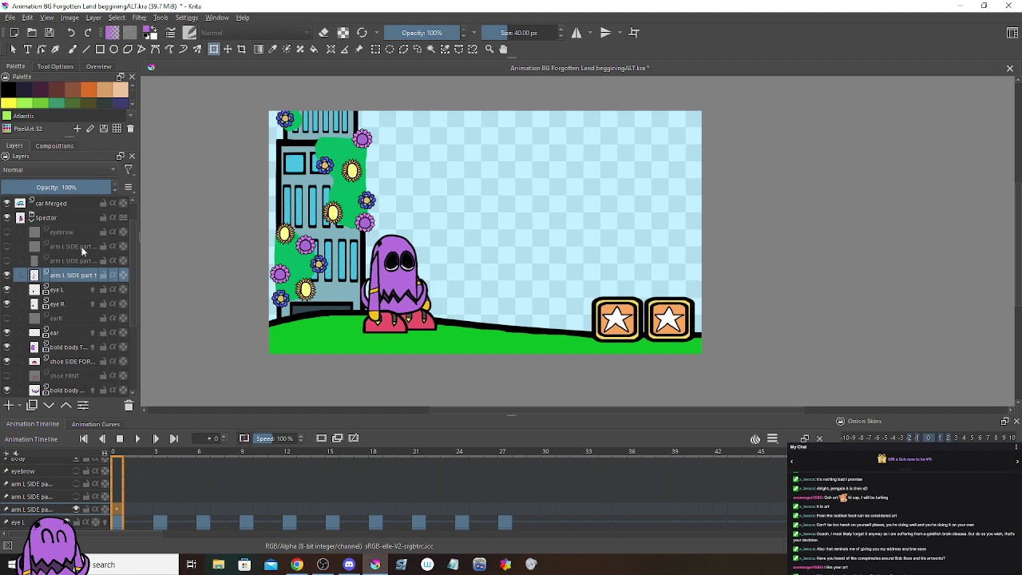
Step: Transform the waddle dee group, moving it onto the canvas and back out just past the scene's right edge
{"action": "scroll", "coordinate": [56, 319], "scroll_direction": "up", "scroll_amount": 1}
{"action": "left_click", "coordinate": [49, 204]}
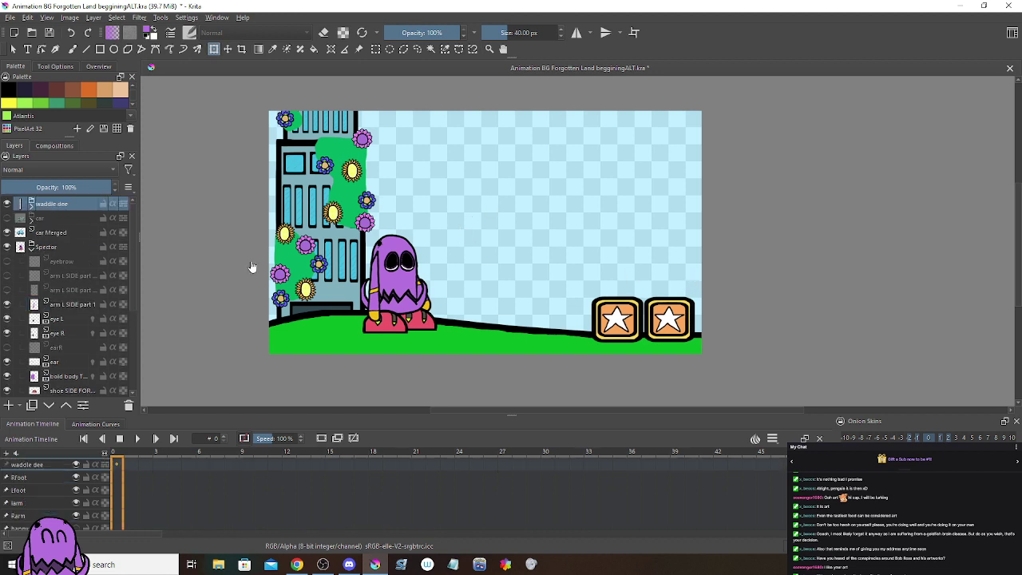
{"action": "left_click", "coordinate": [213, 50]}
{"action": "left_click_drag", "start_coordinate": [748, 262], "coordinate": [498, 253]}
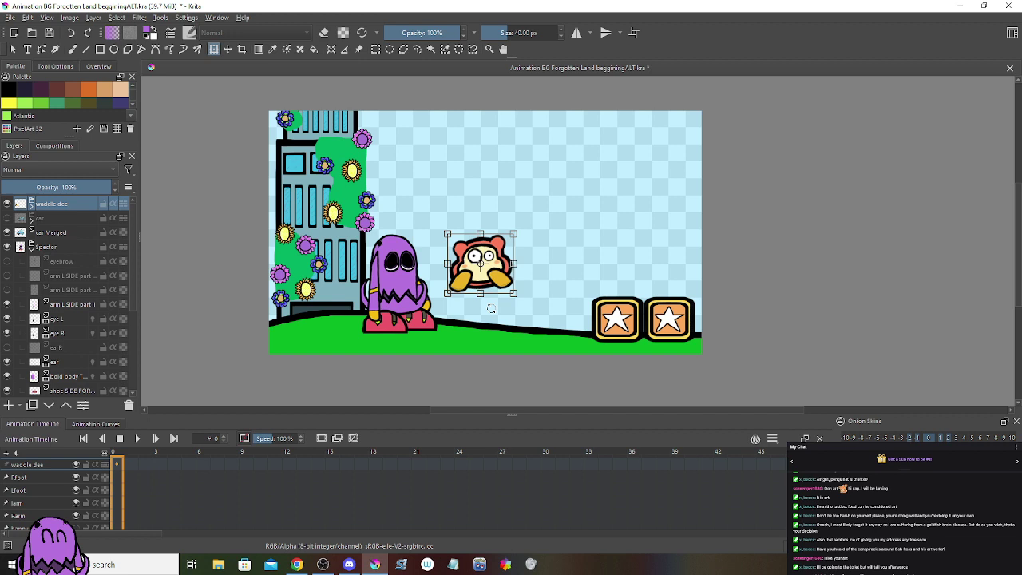
{"action": "left_click_drag", "start_coordinate": [480, 263], "coordinate": [735, 278]}
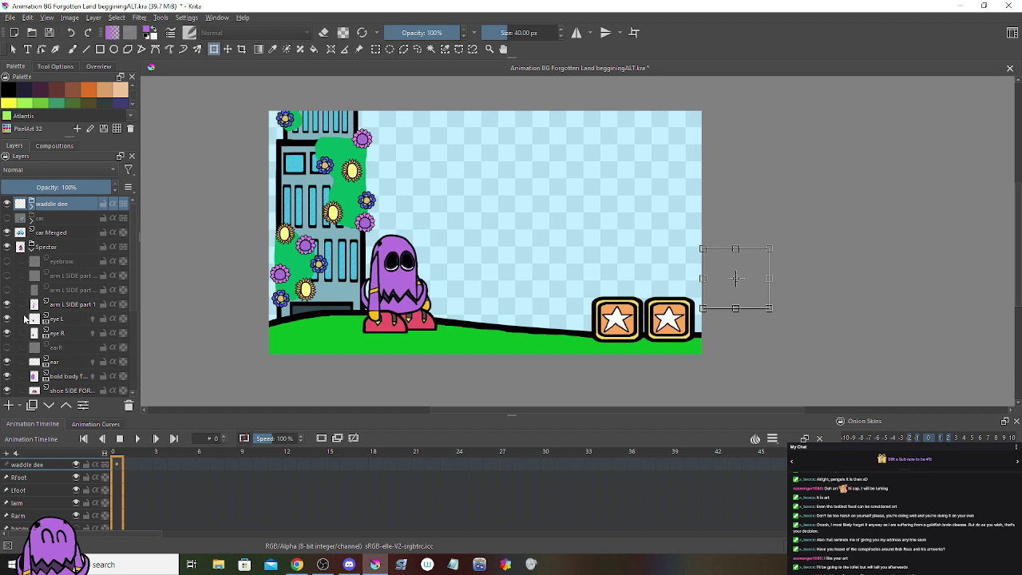
Step: Try rotating the arm L SIDE part 1 layer at frame 15 so the arm points up above the head
{"action": "scroll", "coordinate": [32, 316], "scroll_direction": "down", "scroll_amount": 3}
{"action": "scroll", "coordinate": [63, 304], "scroll_direction": "down", "scroll_amount": 2}
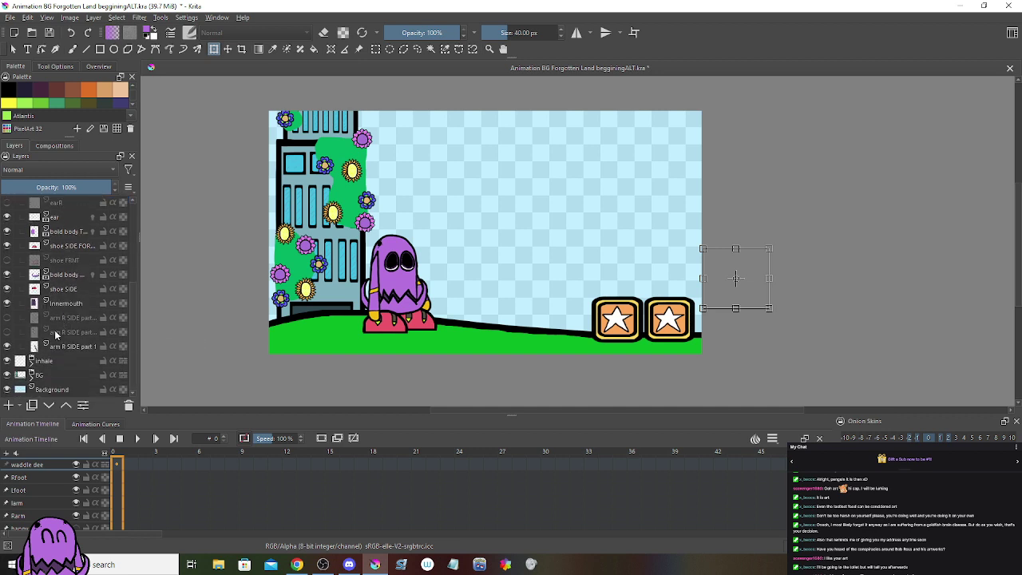
{"action": "key", "text": "ctrl+plus"}
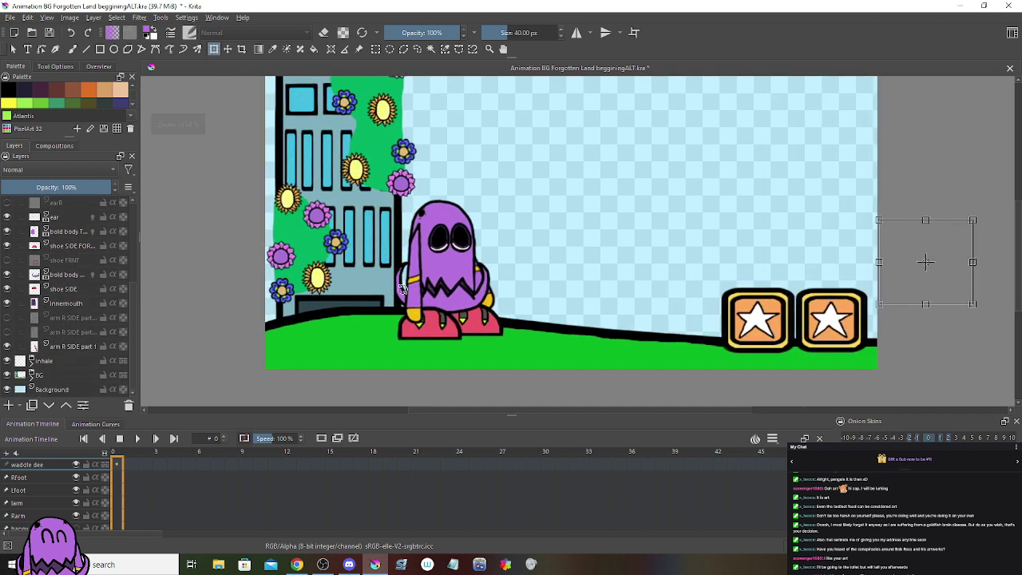
{"action": "key", "text": "ctrl+plus"}
{"action": "scroll", "coordinate": [40, 483], "scroll_direction": "down", "scroll_amount": 3}
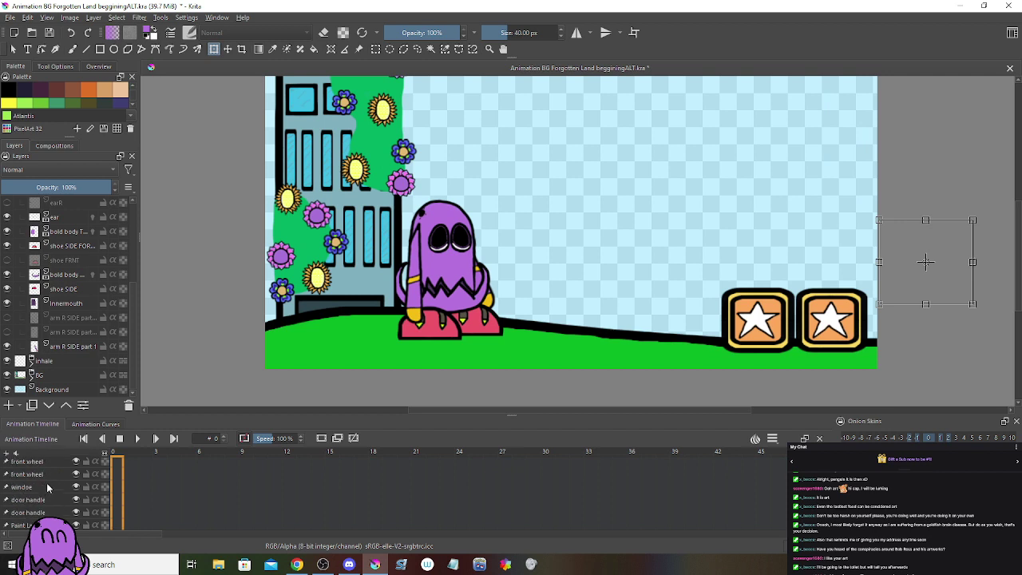
{"action": "scroll", "coordinate": [50, 482], "scroll_direction": "down", "scroll_amount": 3}
{"action": "scroll", "coordinate": [32, 217], "scroll_direction": "up", "scroll_amount": 5}
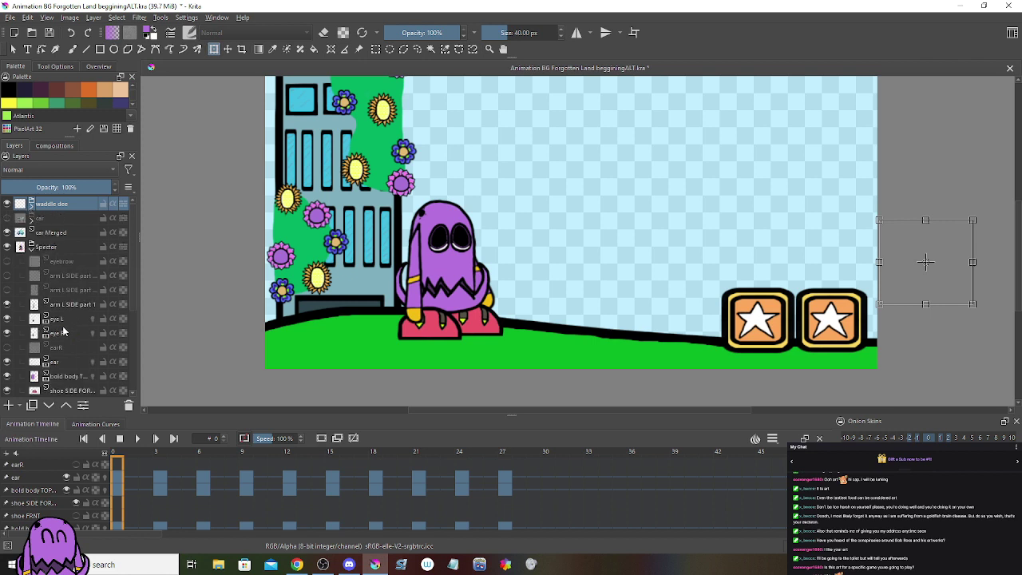
{"action": "scroll", "coordinate": [62, 327], "scroll_direction": "down", "scroll_amount": 1}
{"action": "scroll", "coordinate": [63, 327], "scroll_direction": "down", "scroll_amount": 1}
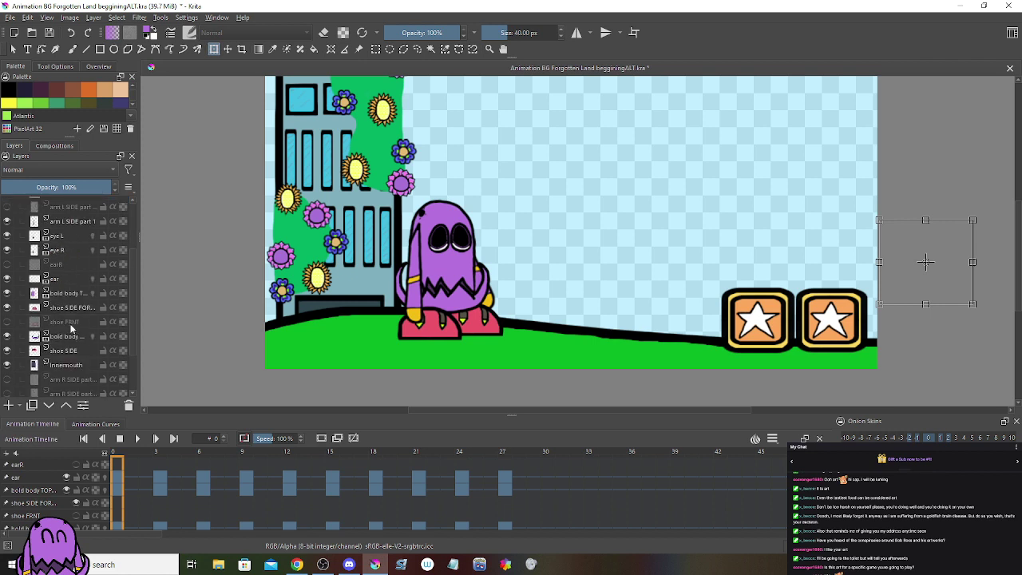
{"action": "mouse_move", "coordinate": [68, 358]}
{"action": "left_click", "coordinate": [61, 223]}
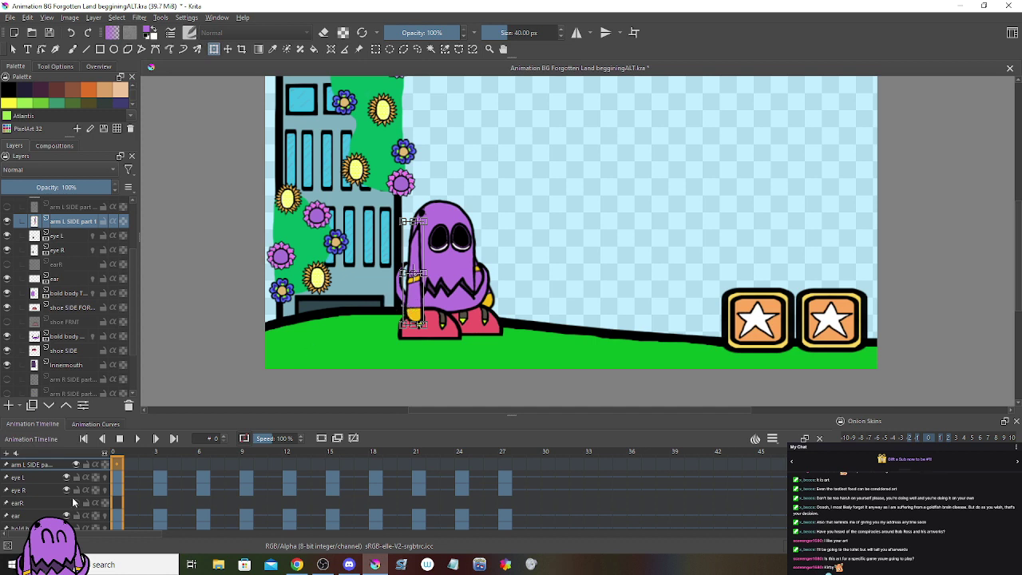
{"action": "left_click", "coordinate": [327, 471]}
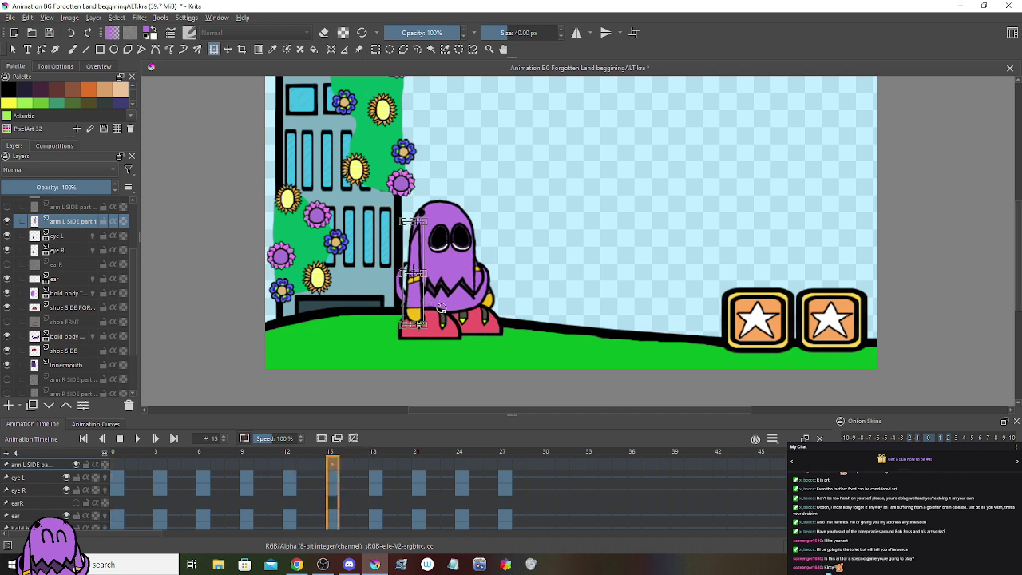
{"action": "left_click_drag", "start_coordinate": [440, 306], "coordinate": [453, 187]}
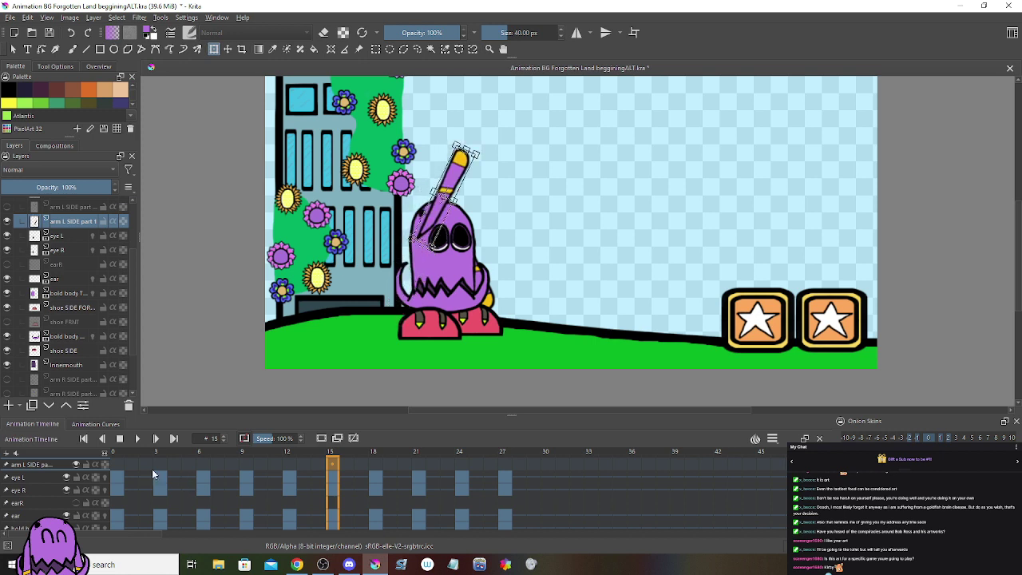
Step: Check the raised left arm across frames 0 to 18 and undo its rotation
{"action": "left_click", "coordinate": [117, 467]}
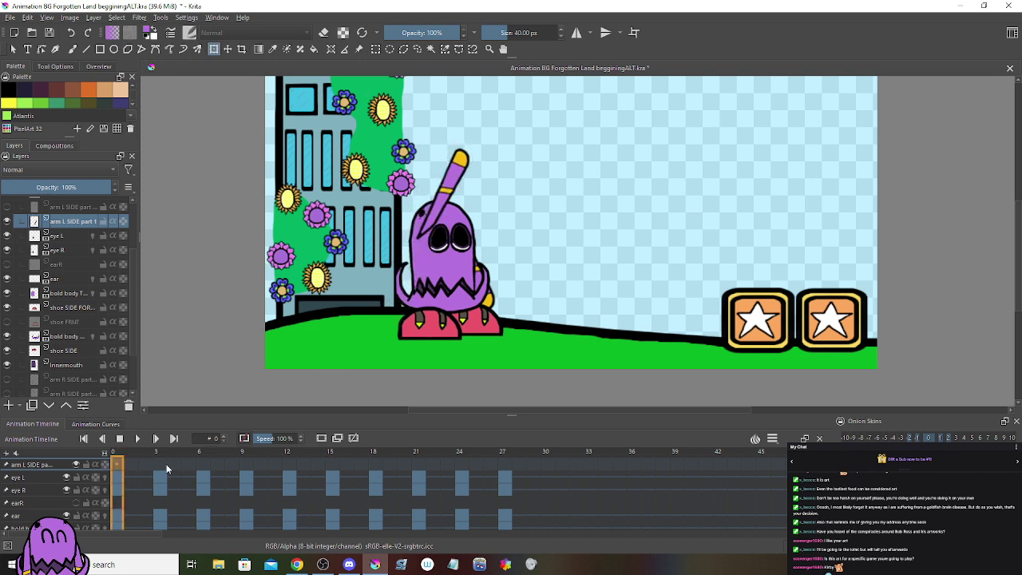
{"action": "left_click_drag", "start_coordinate": [166, 464], "coordinate": [249, 467]}
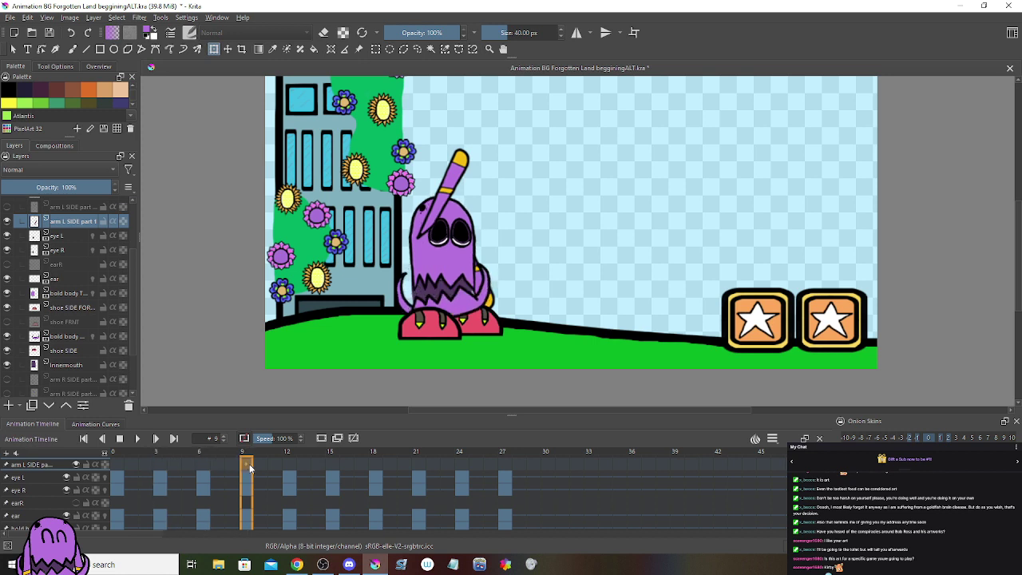
{"action": "left_click", "coordinate": [291, 463]}
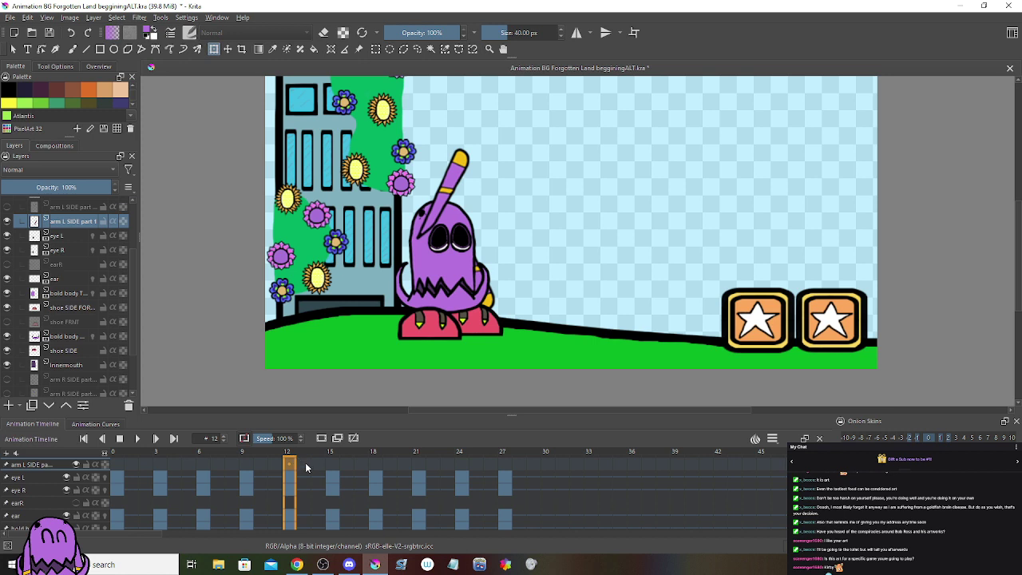
{"action": "left_click_drag", "start_coordinate": [305, 462], "coordinate": [361, 470]}
{"action": "left_click", "coordinate": [374, 469]}
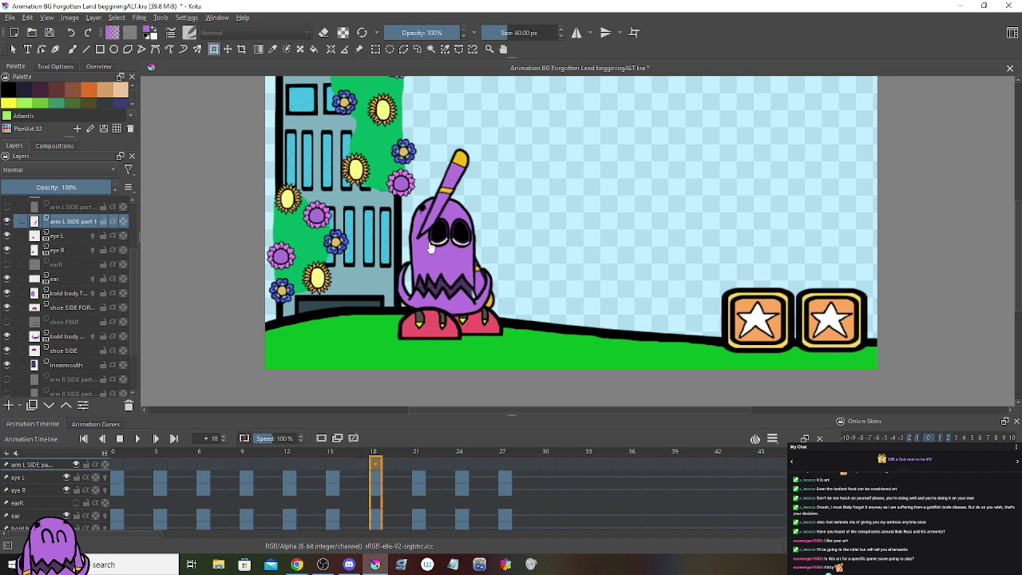
{"action": "left_click", "coordinate": [358, 468]}
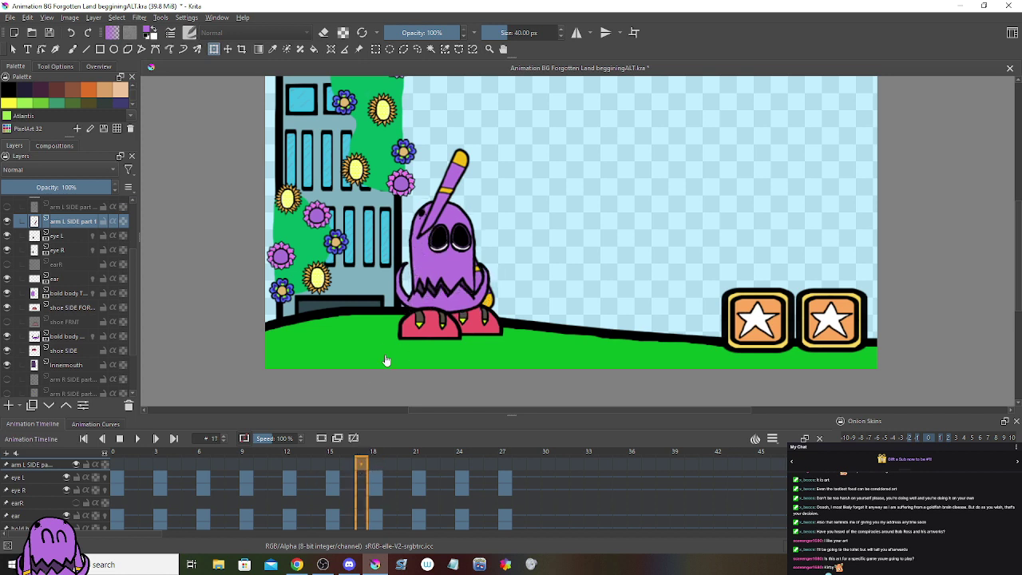
{"action": "left_click", "coordinate": [377, 466]}
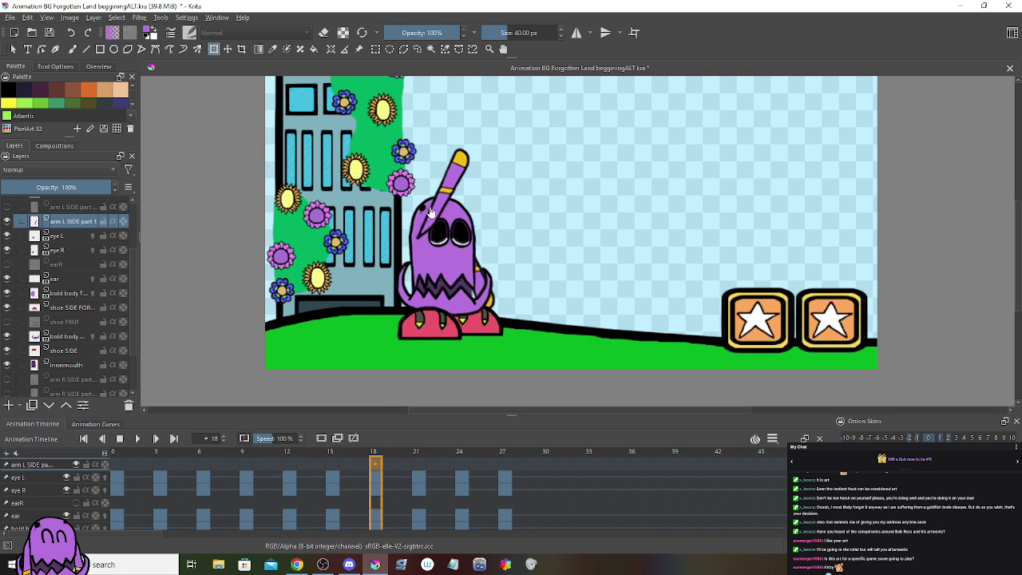
{"action": "left_click", "coordinate": [113, 463]}
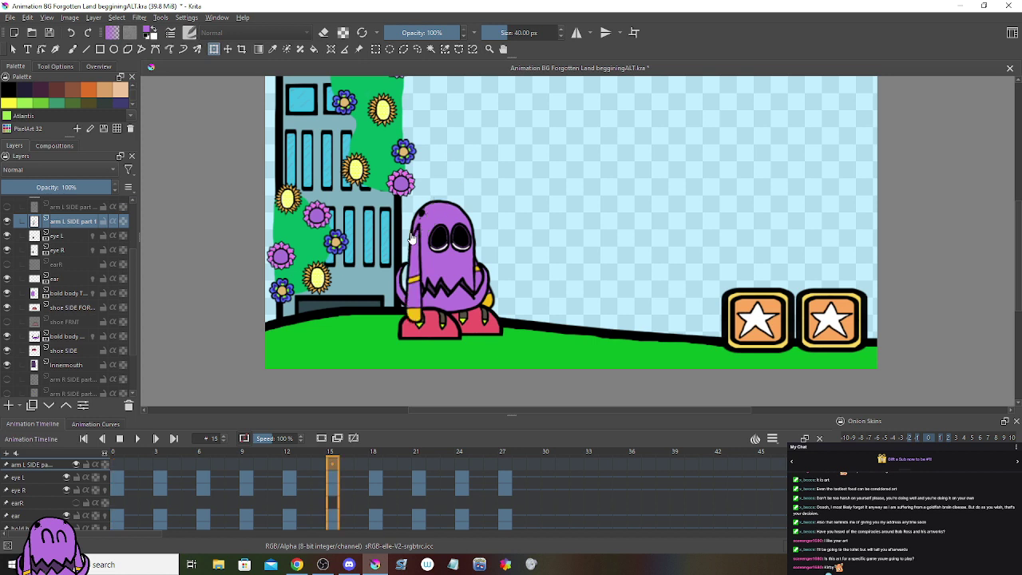
Step: Create a keyframe at frame 0 on the arm L SIDE part 1 layer
{"action": "left_click", "coordinate": [119, 464]}
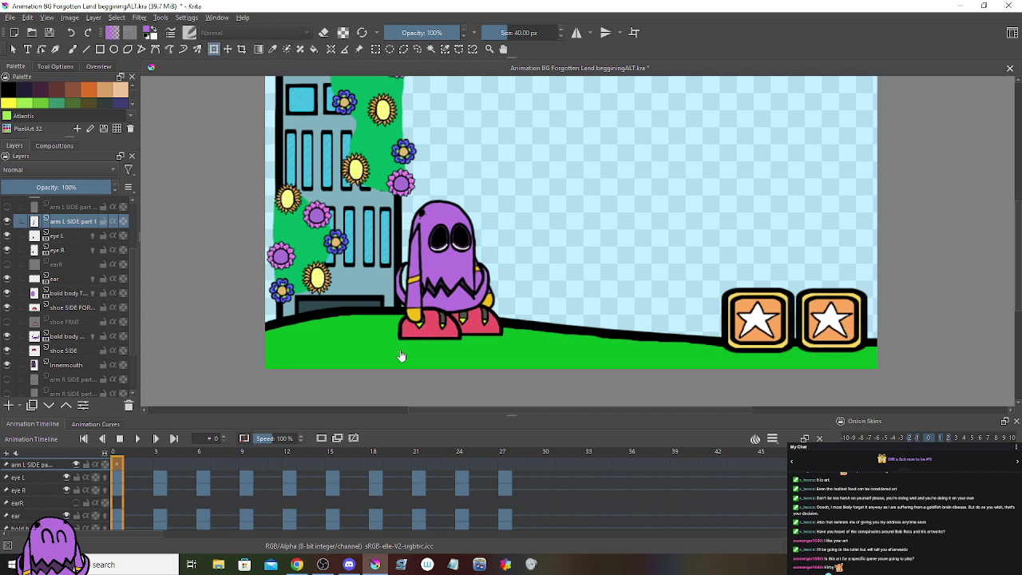
{"action": "right_click", "coordinate": [121, 463]}
{"action": "left_click", "coordinate": [183, 439]}
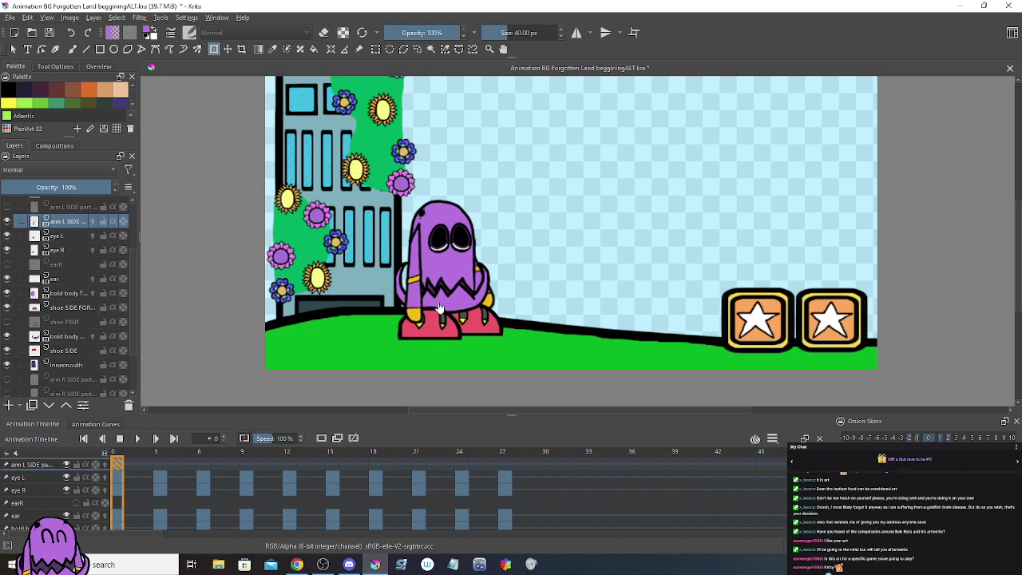
Step: Rotate the left arm slightly outward from the body at frame 3 and apply the transform
{"action": "left_click", "coordinate": [161, 466]}
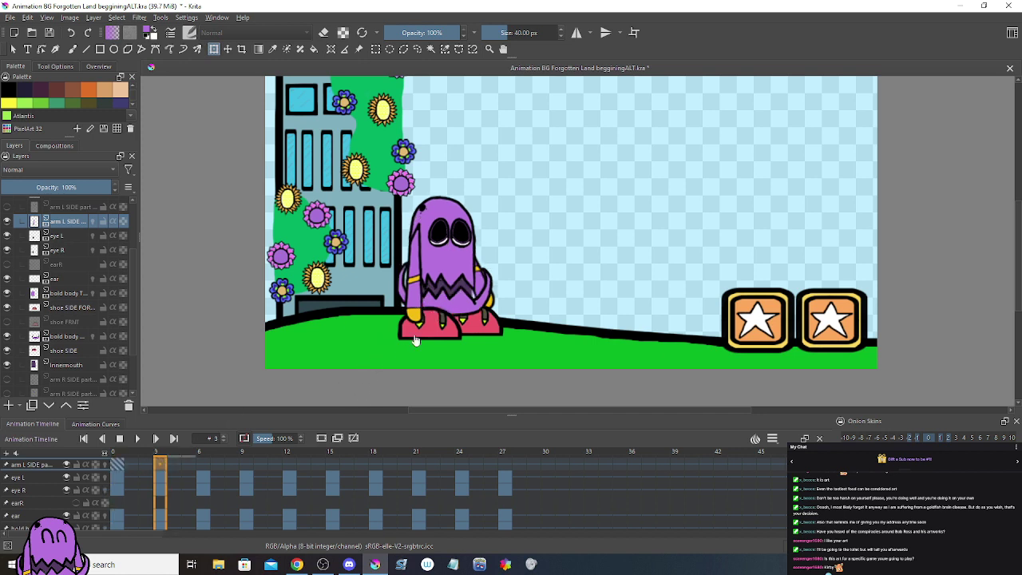
{"action": "left_click_drag", "start_coordinate": [379, 309], "coordinate": [400, 306]}
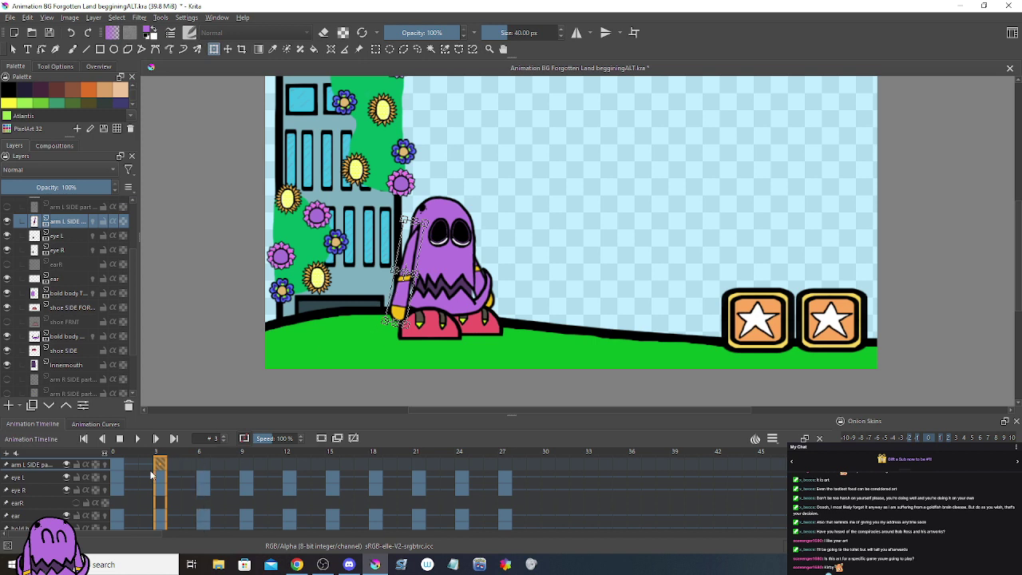
{"action": "key", "text": "Return"}
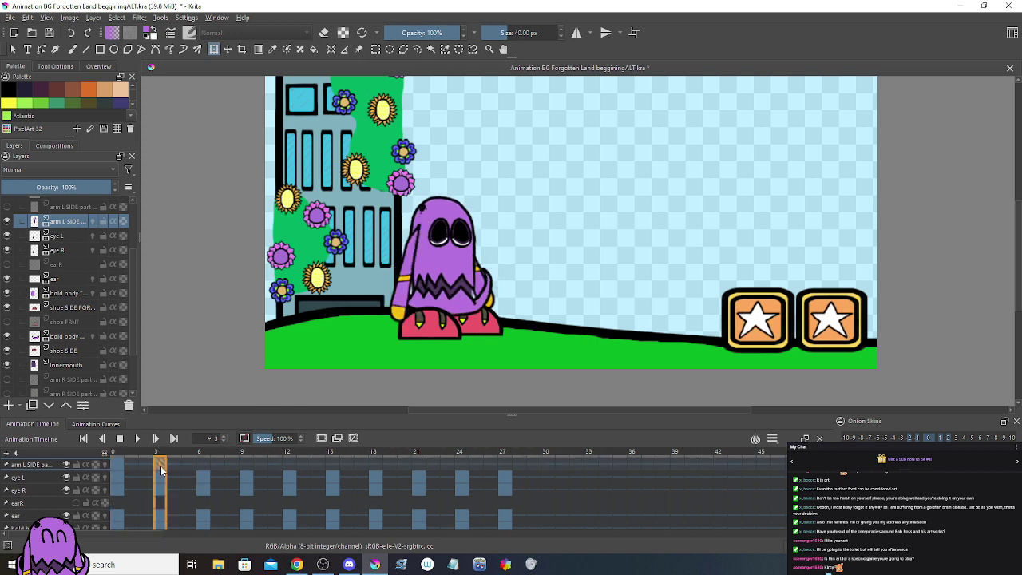
Step: Compare the left arm's poses at frames 0 and 3 and add a keyframe for it at frame 2
{"action": "left_click", "coordinate": [118, 465]}
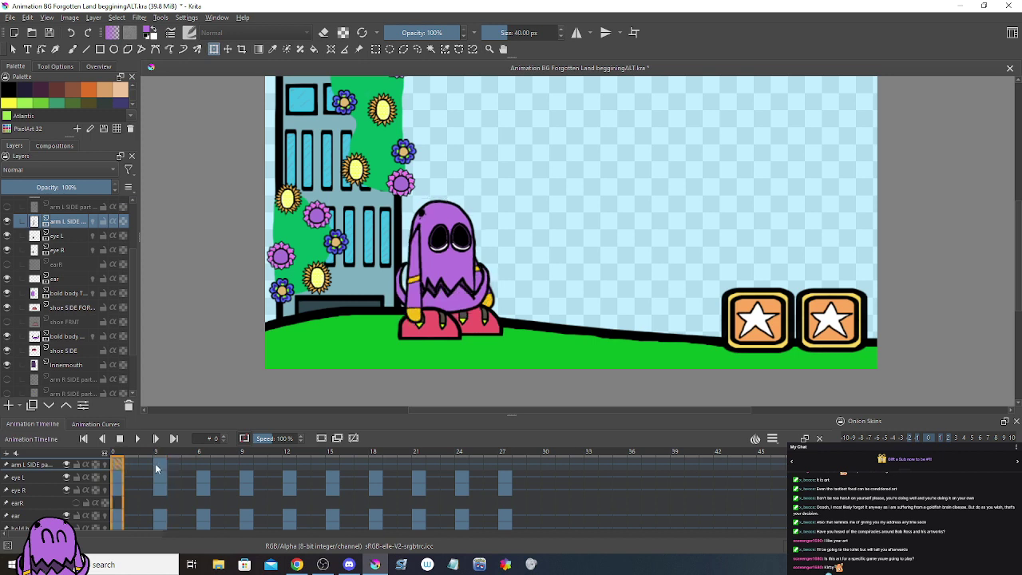
{"action": "left_click", "coordinate": [158, 465]}
{"action": "left_click", "coordinate": [119, 464]}
{"action": "right_click", "coordinate": [162, 469]}
{"action": "left_click", "coordinate": [216, 447]}
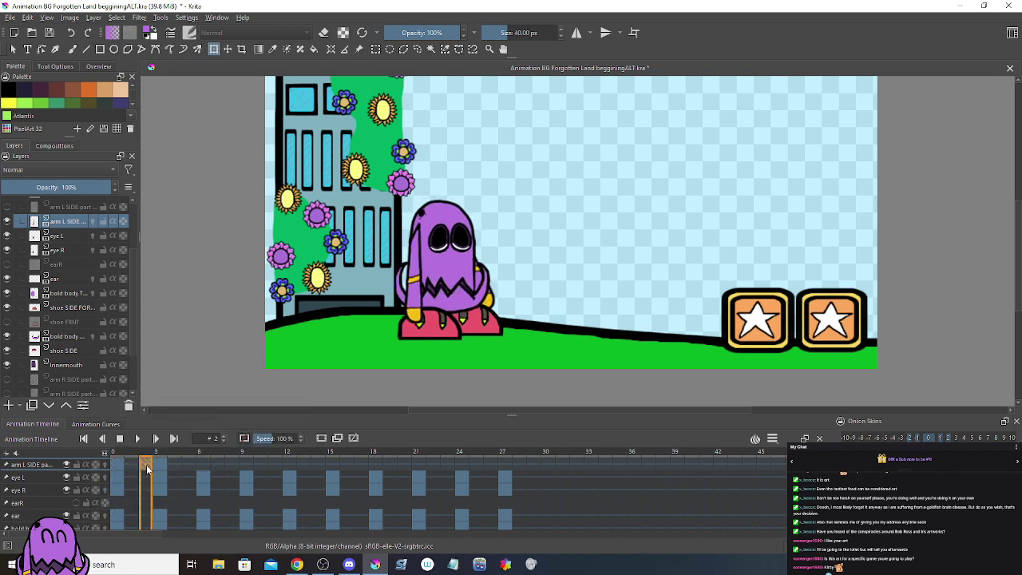
Step: Review the left arm's poses between frames 2 and 6 and show the arm L SIDE part 1 bent top layer at frame 6
{"action": "left_click", "coordinate": [160, 468]}
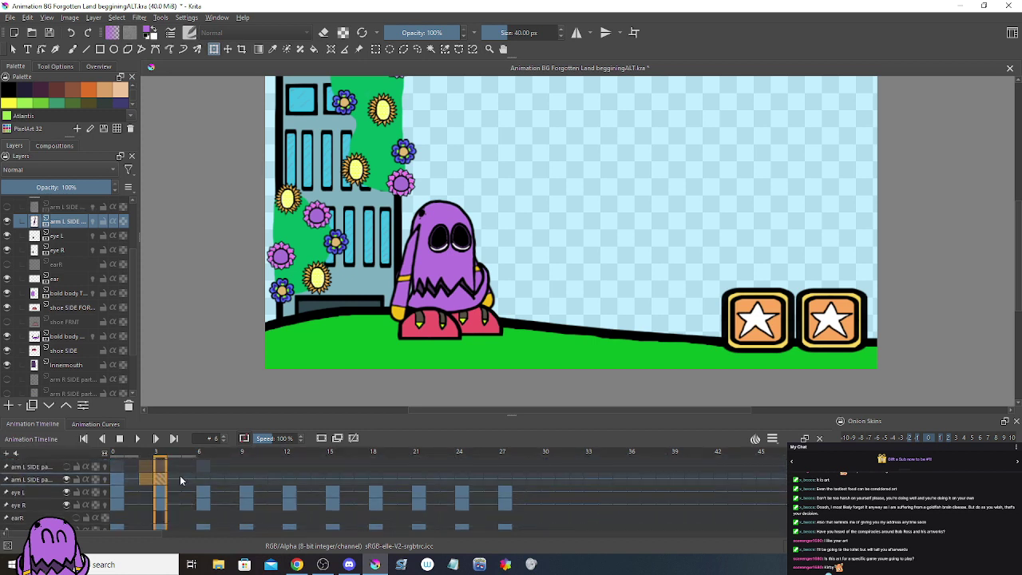
{"action": "left_click", "coordinate": [145, 480]}
{"action": "left_click", "coordinate": [202, 480]}
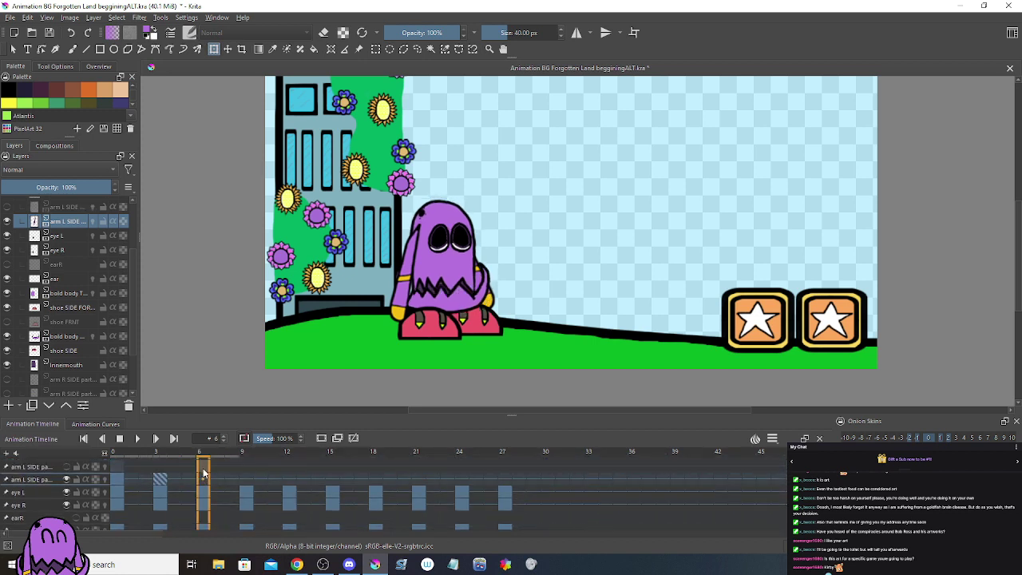
{"action": "key", "text": "Left"}
{"action": "key", "text": "Left"}
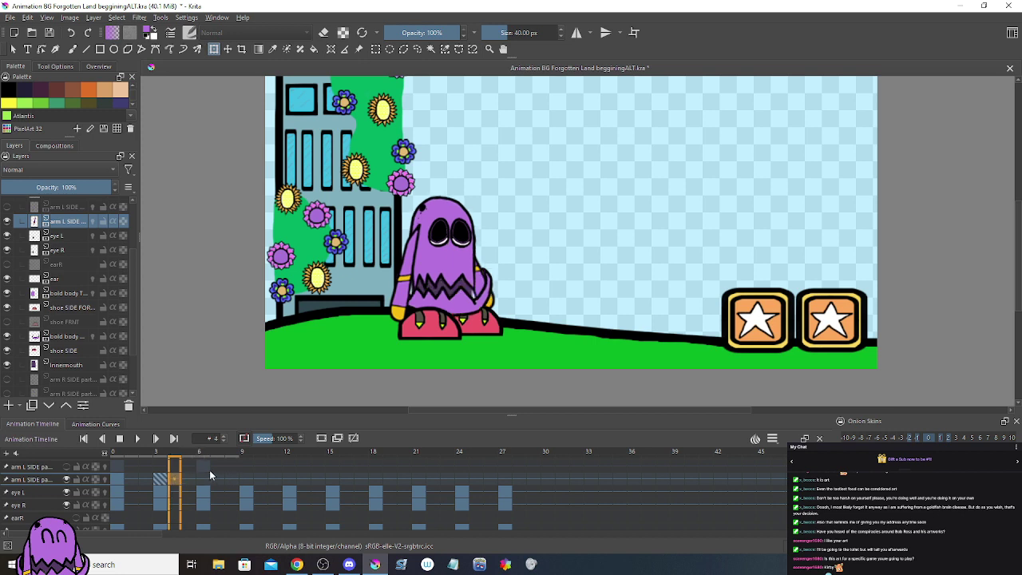
{"action": "scroll", "coordinate": [62, 489], "scroll_direction": "up", "scroll_amount": 1}
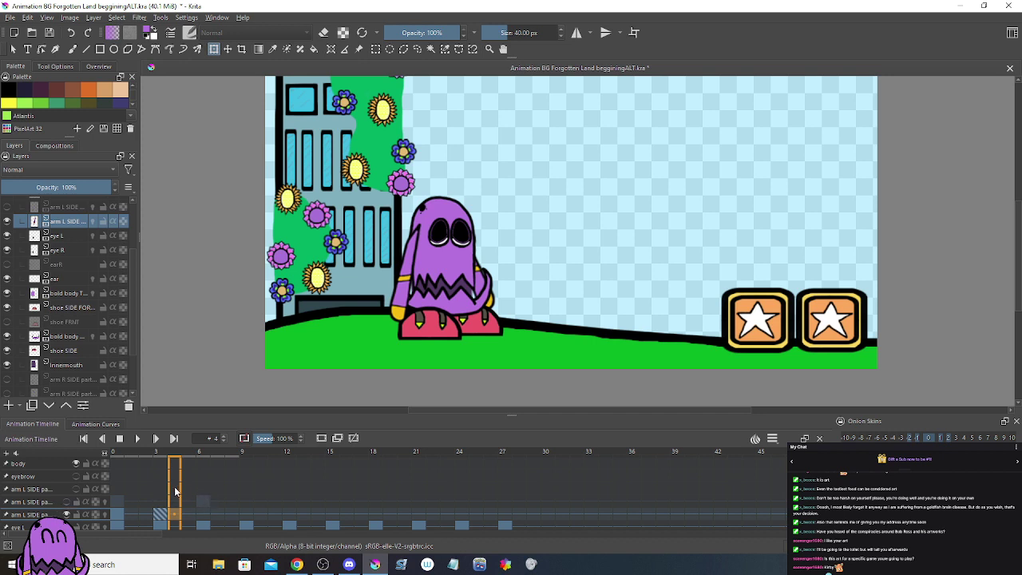
{"action": "key", "text": "Right"}
{"action": "key", "text": "Right"}
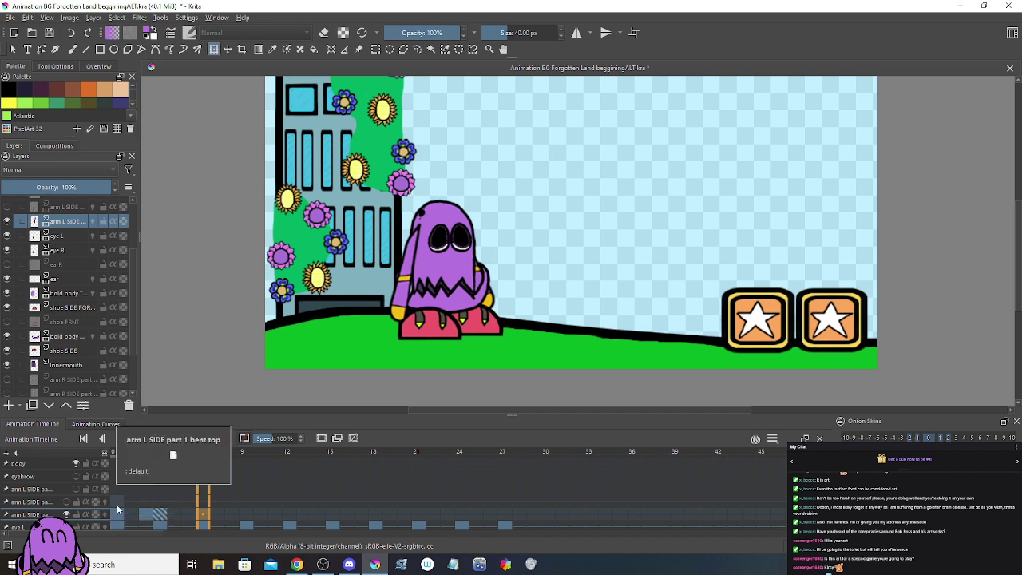
{"action": "left_click", "coordinate": [66, 503]}
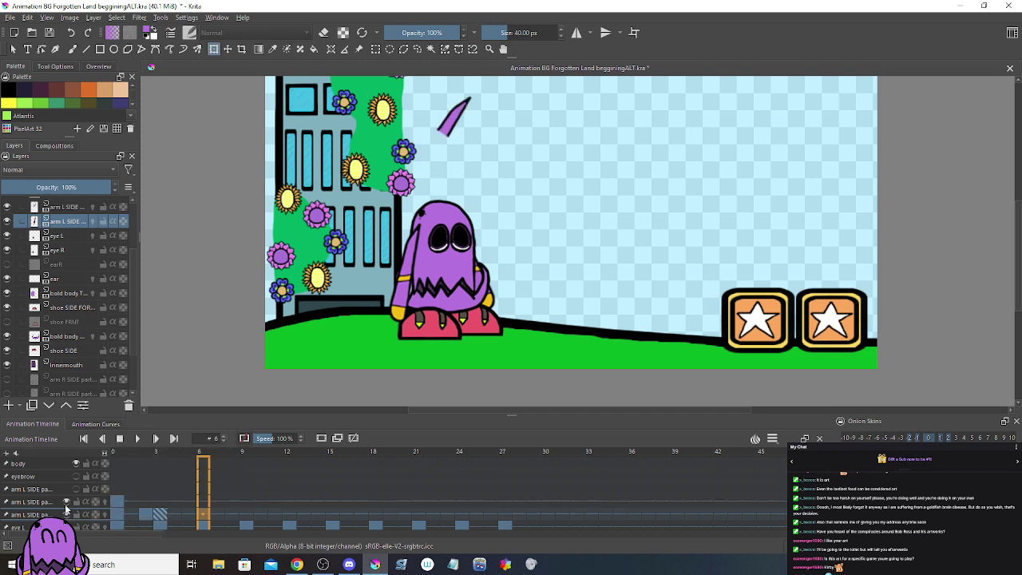
Step: Hide the arm L SIDE part 1 bent top layer at frame 0
{"action": "left_click", "coordinate": [121, 501]}
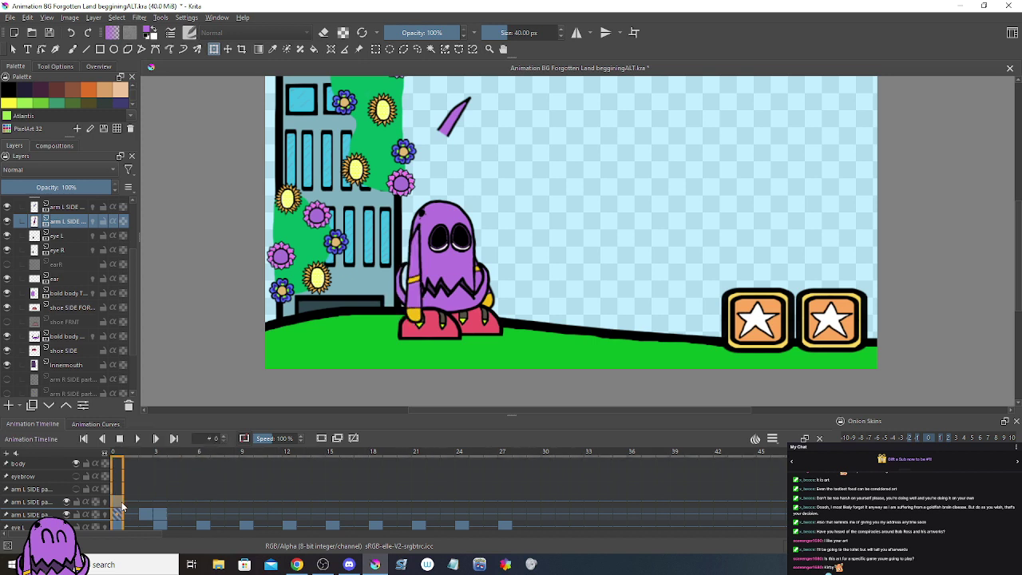
{"action": "right_click", "coordinate": [122, 502]}
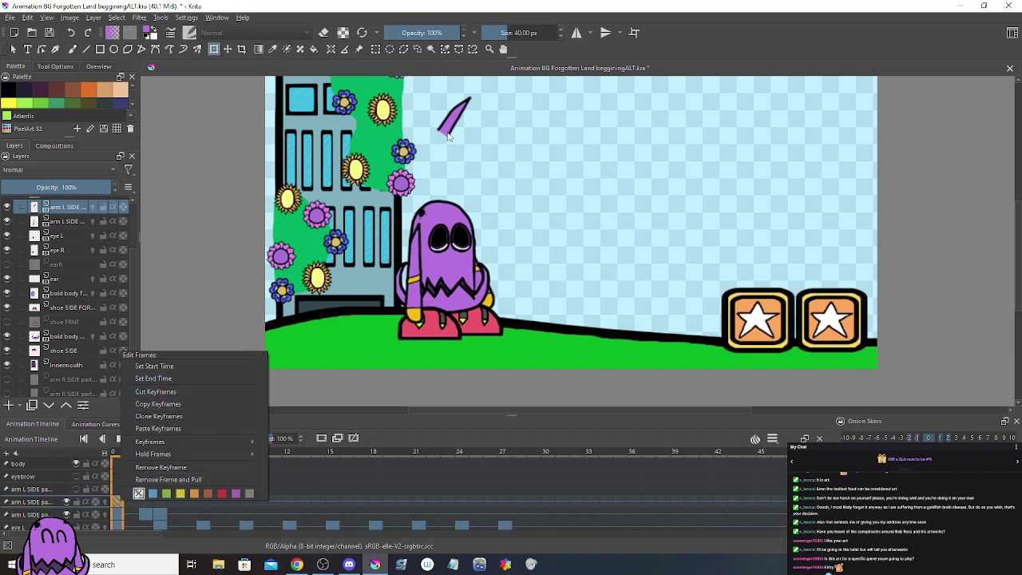
{"action": "left_click", "coordinate": [70, 507]}
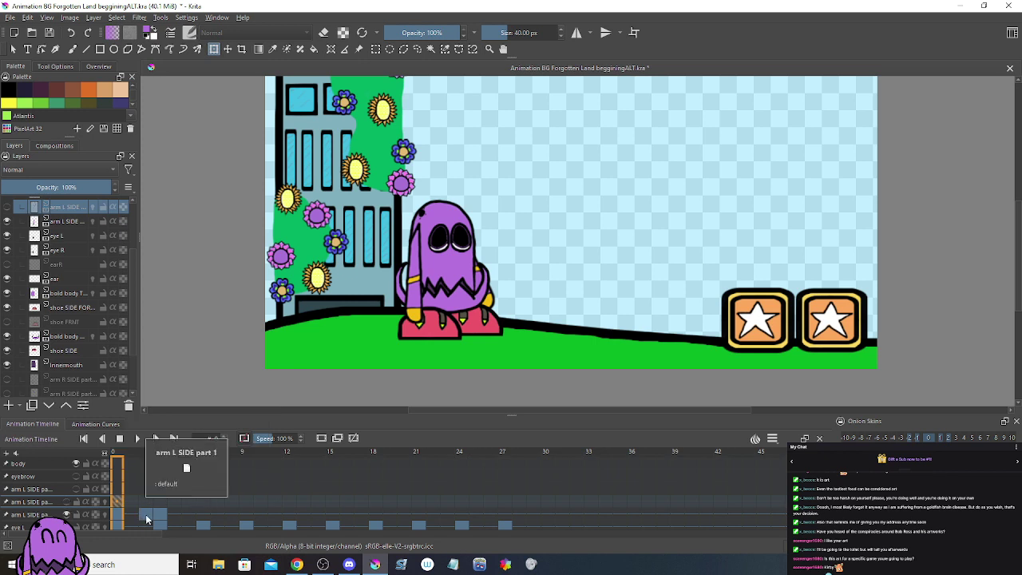
Step: Move the arm L SIDE part 1 keyframe from frame 2 to frame 6 and check the surrounding poses
{"action": "left_click_drag", "start_coordinate": [146, 520], "coordinate": [205, 523]}
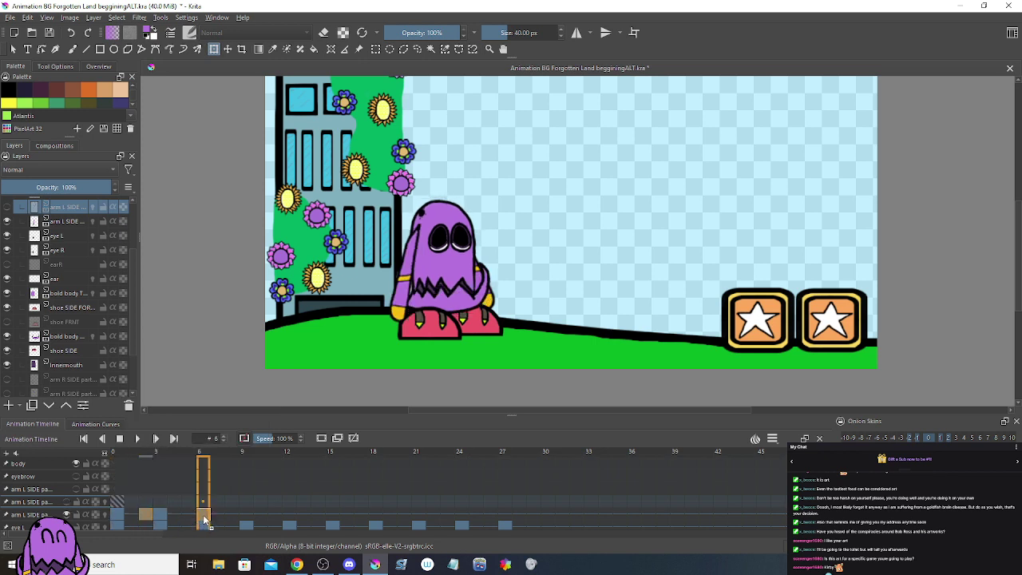
{"action": "key", "text": "comma"}
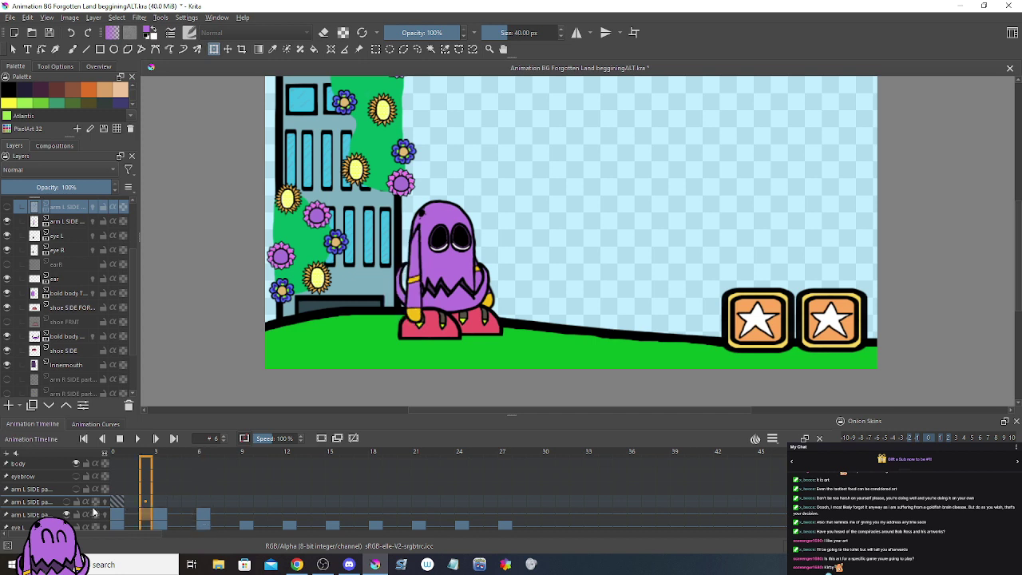
{"action": "scroll", "coordinate": [93, 512], "scroll_direction": "down", "scroll_amount": 2}
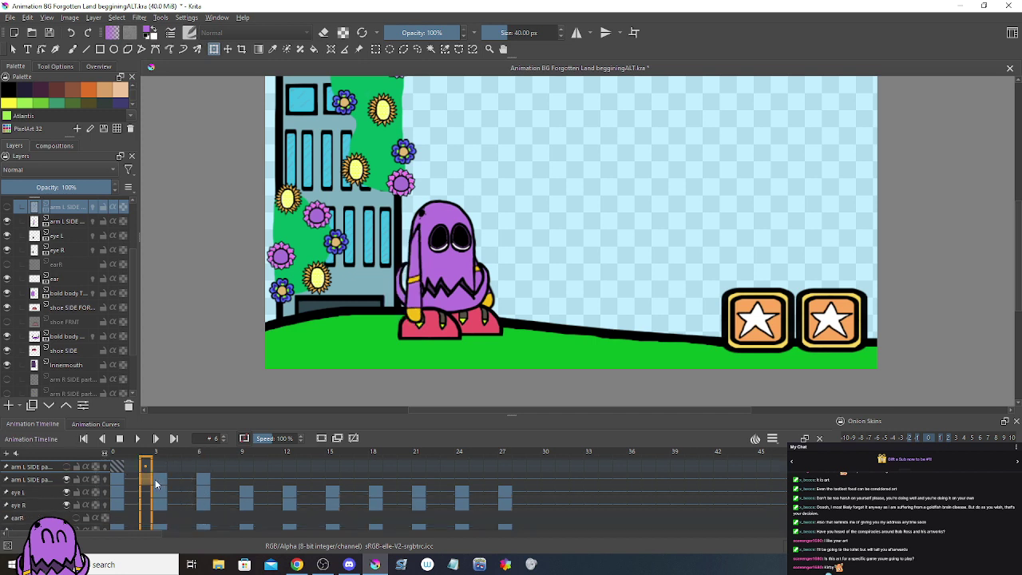
{"action": "left_click", "coordinate": [201, 481]}
{"action": "left_click", "coordinate": [194, 479]}
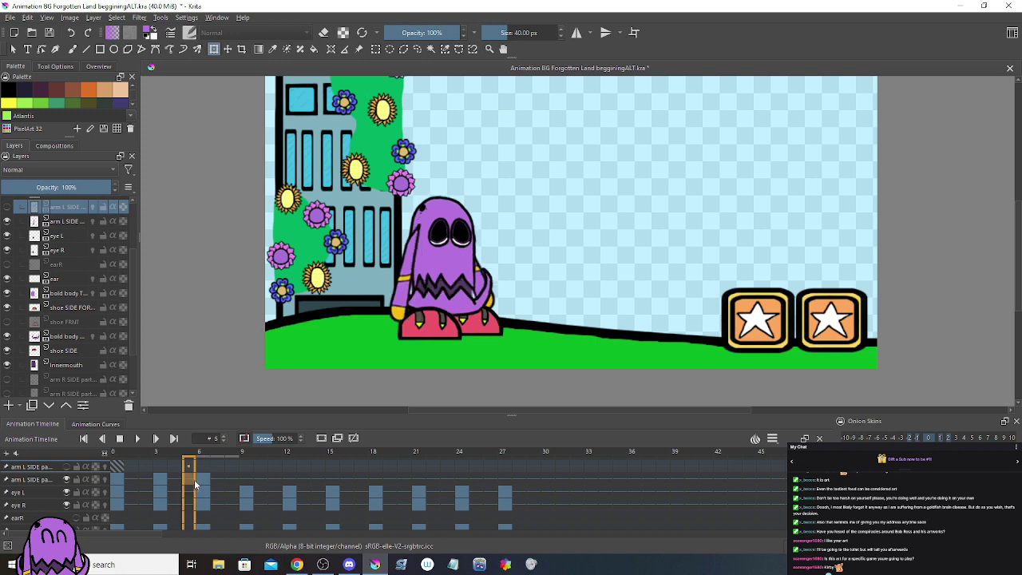
{"action": "left_click", "coordinate": [200, 479]}
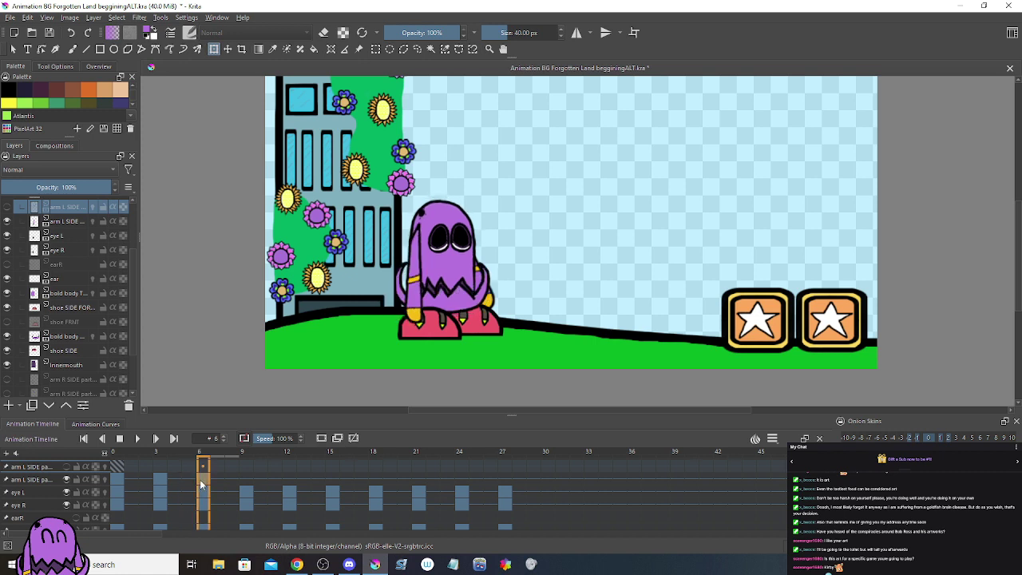
Step: Rotate the left arm inward across the front of the body at frame 9 on the arm L SIDE part 1 layer
{"action": "left_click", "coordinate": [243, 482]}
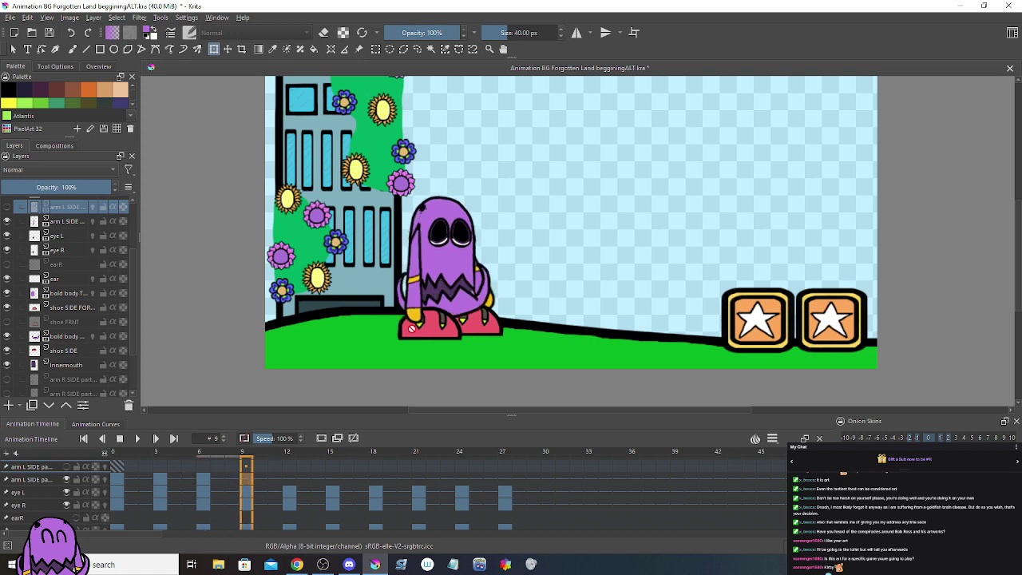
{"action": "left_click", "coordinate": [69, 221]}
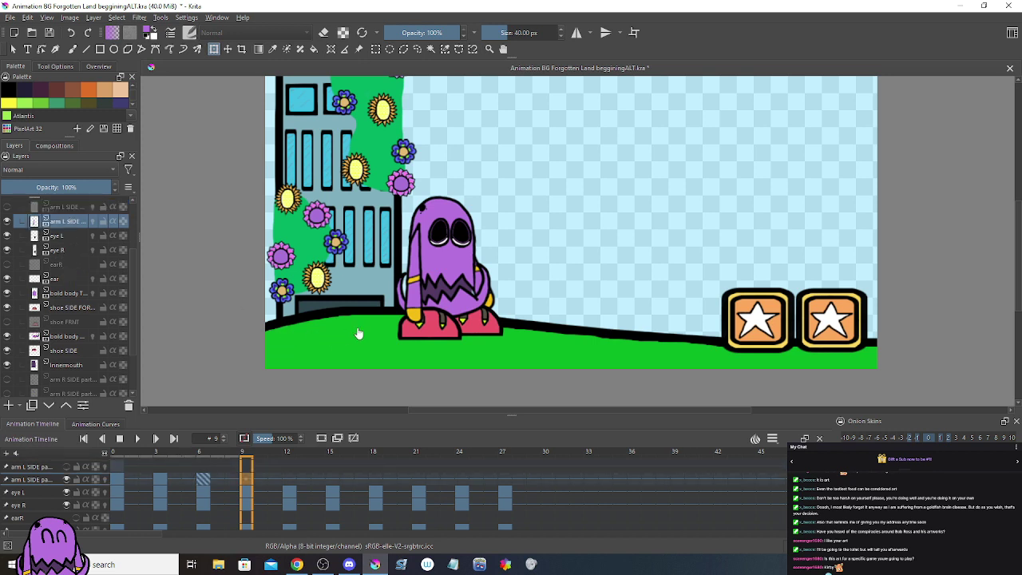
{"action": "left_click", "coordinate": [414, 293]}
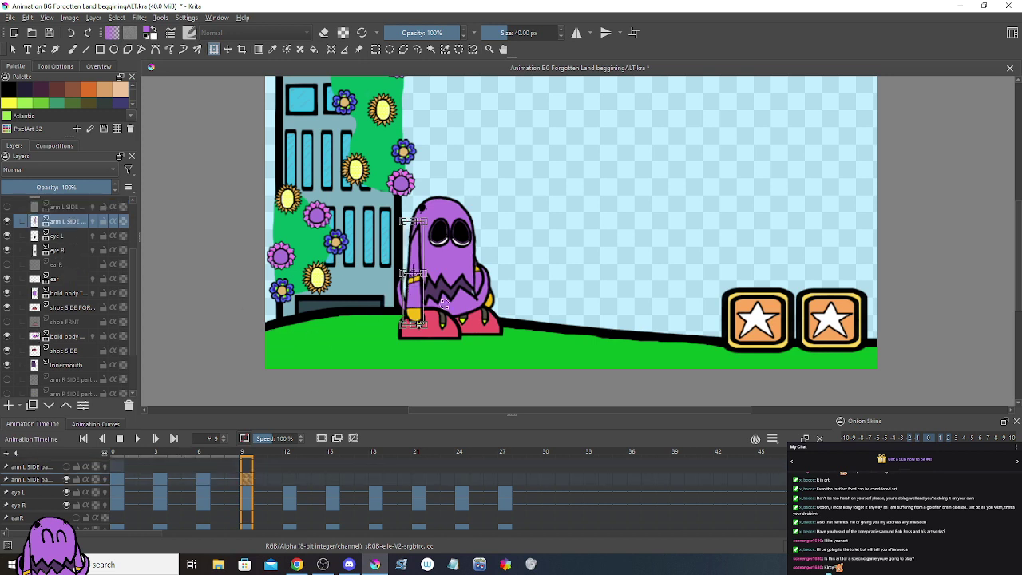
{"action": "mouse_move", "coordinate": [456, 302]}
{"action": "left_mouse_down"}
{"action": "mouse_move", "coordinate": [466, 300]}
{"action": "mouse_move", "coordinate": [423, 301]}
{"action": "mouse_move", "coordinate": [437, 302]}
{"action": "left_mouse_up"}
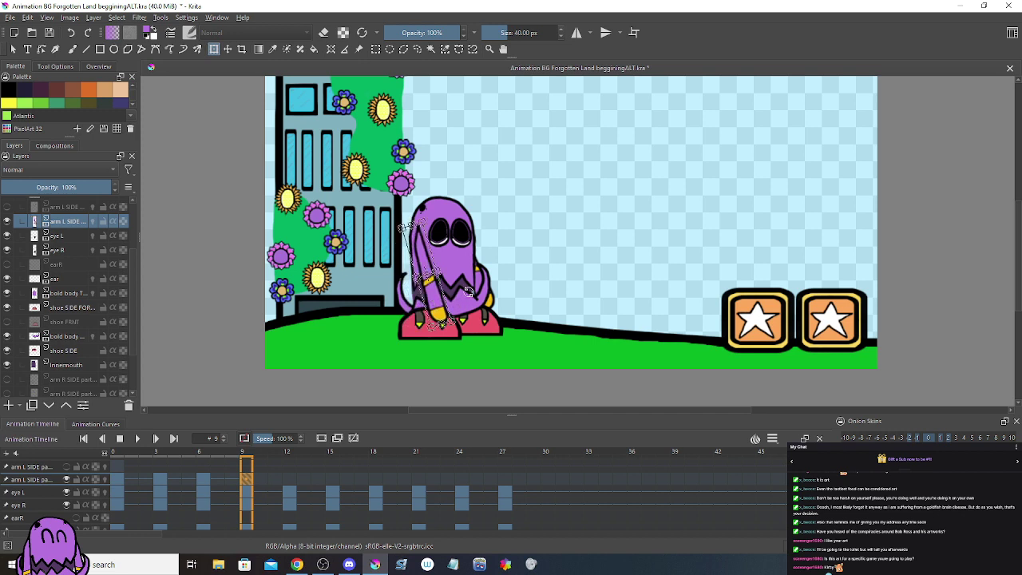
{"action": "left_click", "coordinate": [123, 480]}
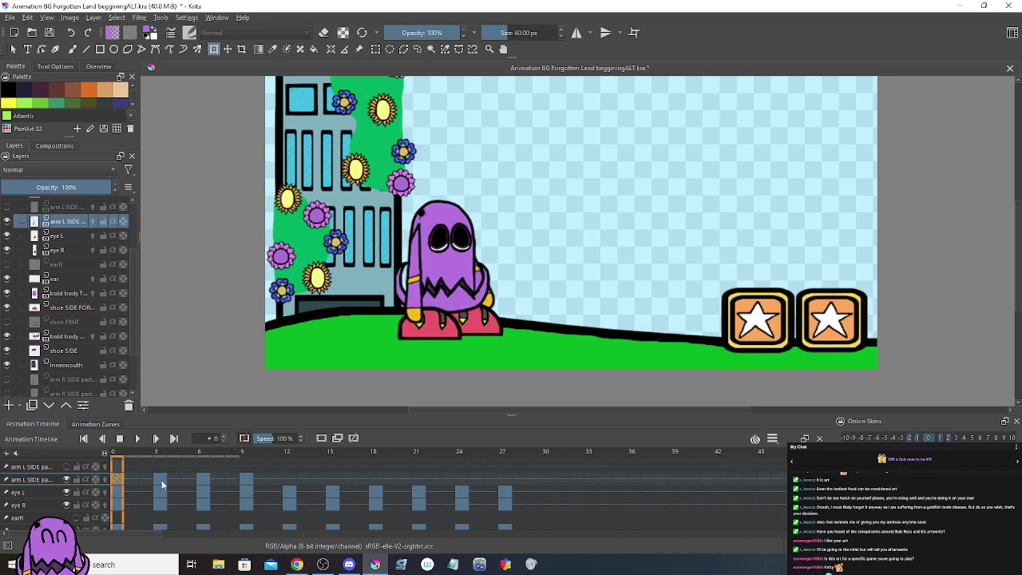
Step: Select frames 0 to 10 of the arm L SIDE part 1 layer, play back the arm swing and stop it
{"action": "left_click_drag", "start_coordinate": [260, 480], "coordinate": [116, 480]}
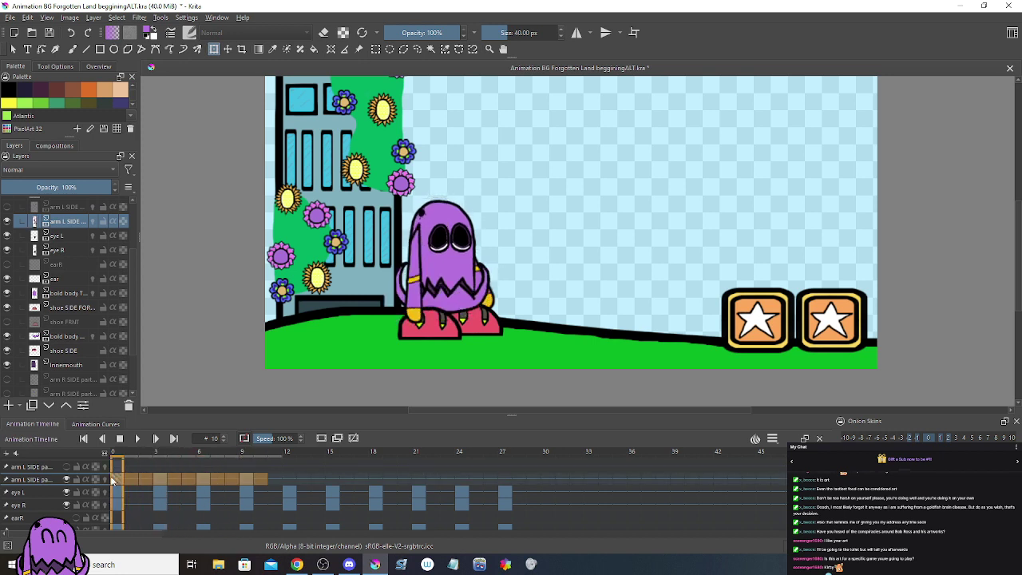
{"action": "left_click", "coordinate": [136, 439]}
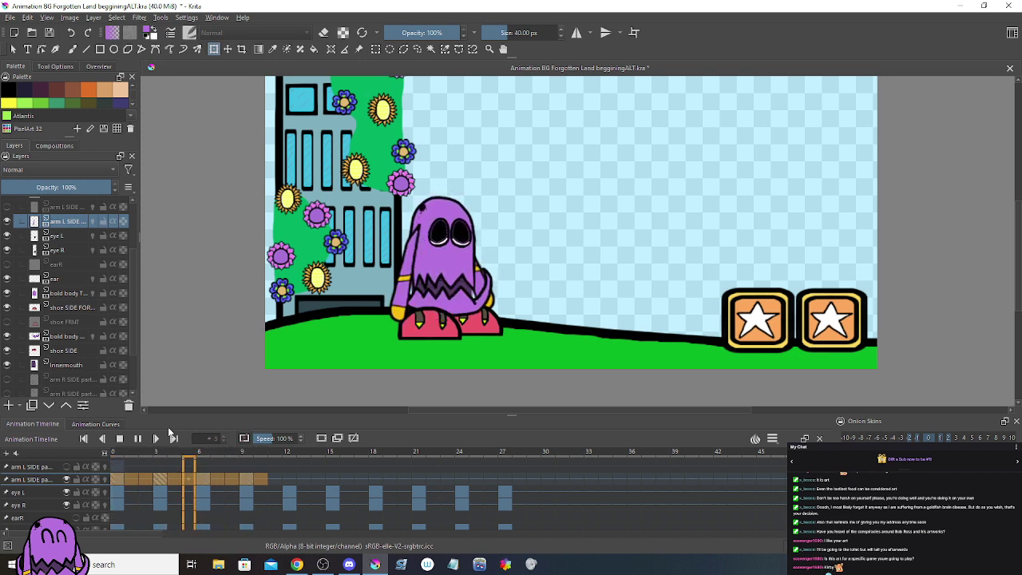
{"action": "left_click", "coordinate": [120, 439]}
{"action": "left_click", "coordinate": [121, 438]}
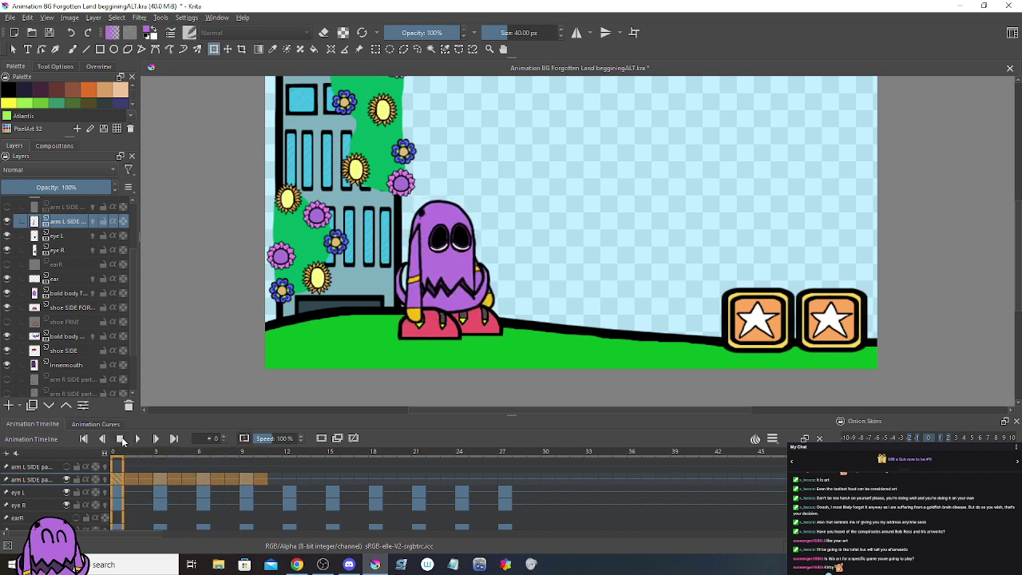
Step: Try a duplicate keyframe at frame 8 on the arm L SIDE part 1 layer and remove it
{"action": "left_click", "coordinate": [246, 479]}
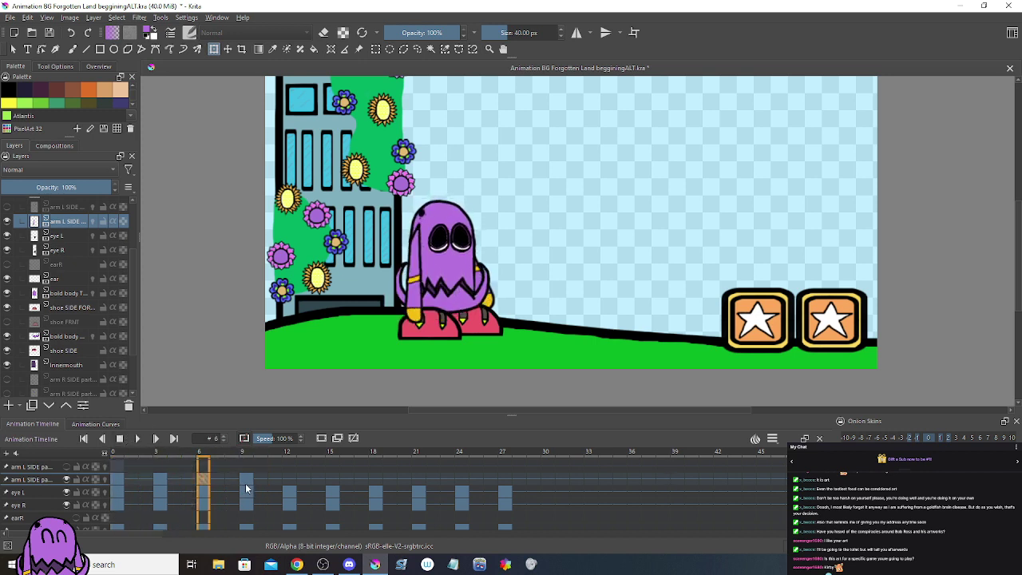
{"action": "left_click", "coordinate": [232, 479]}
{"action": "right_click", "coordinate": [230, 463]}
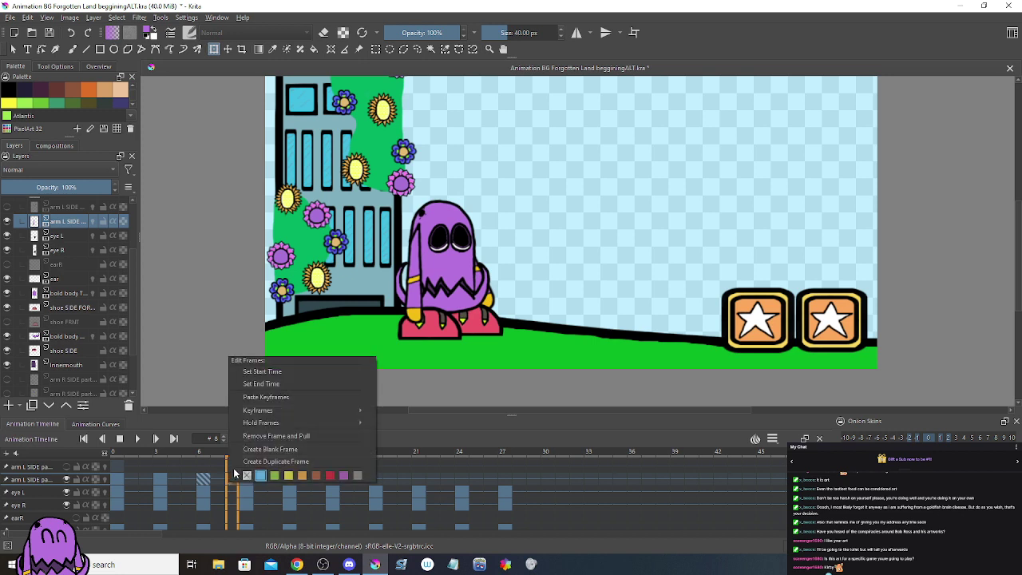
{"action": "key", "text": "Escape"}
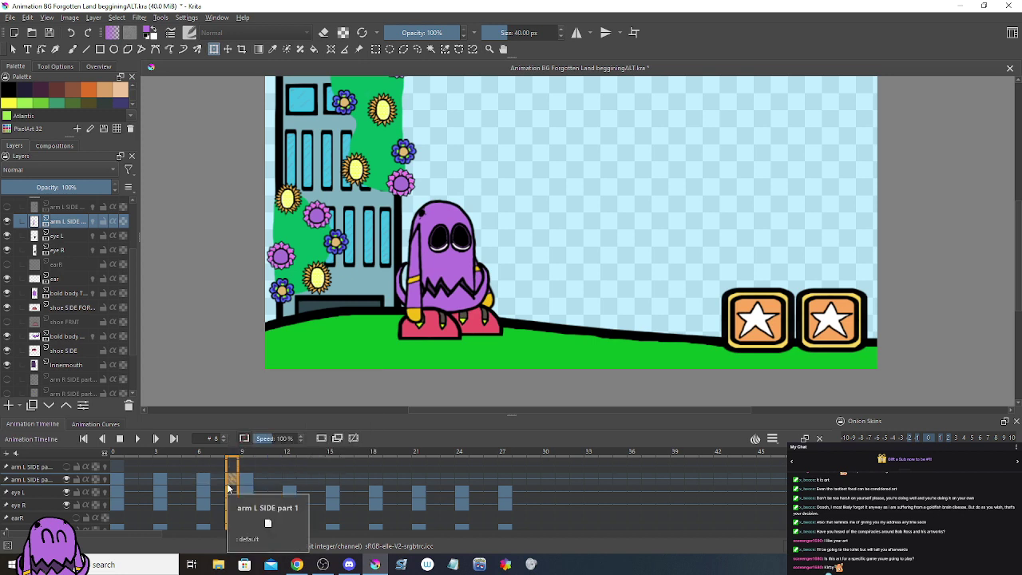
{"action": "right_click", "coordinate": [228, 482]}
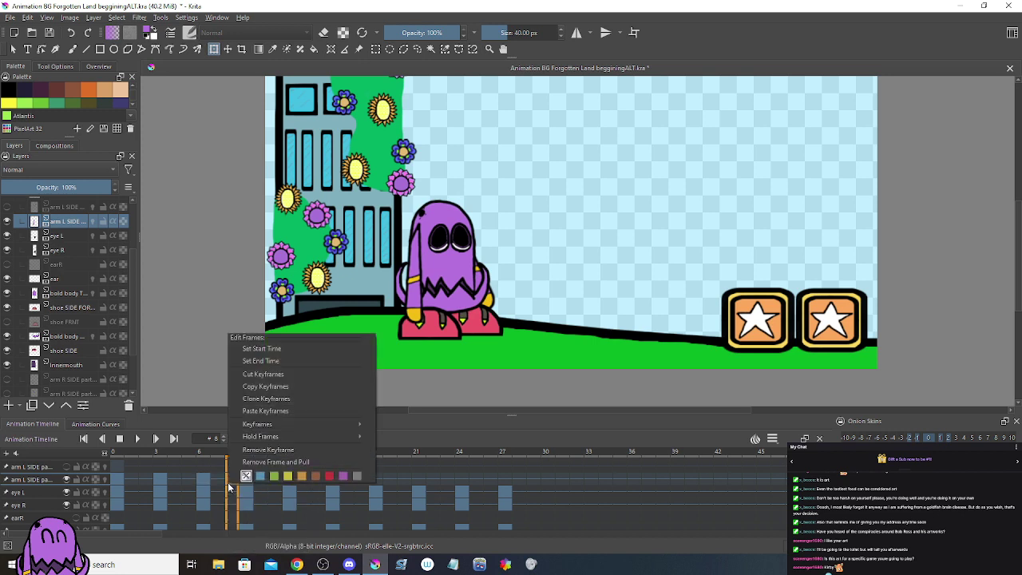
{"action": "left_click", "coordinate": [304, 450]}
Step: Review the left arm's keyframed poses from frame 0 to 9 and the held poses through frame 18
{"action": "left_click_drag", "start_coordinate": [232, 479], "coordinate": [206, 479]}
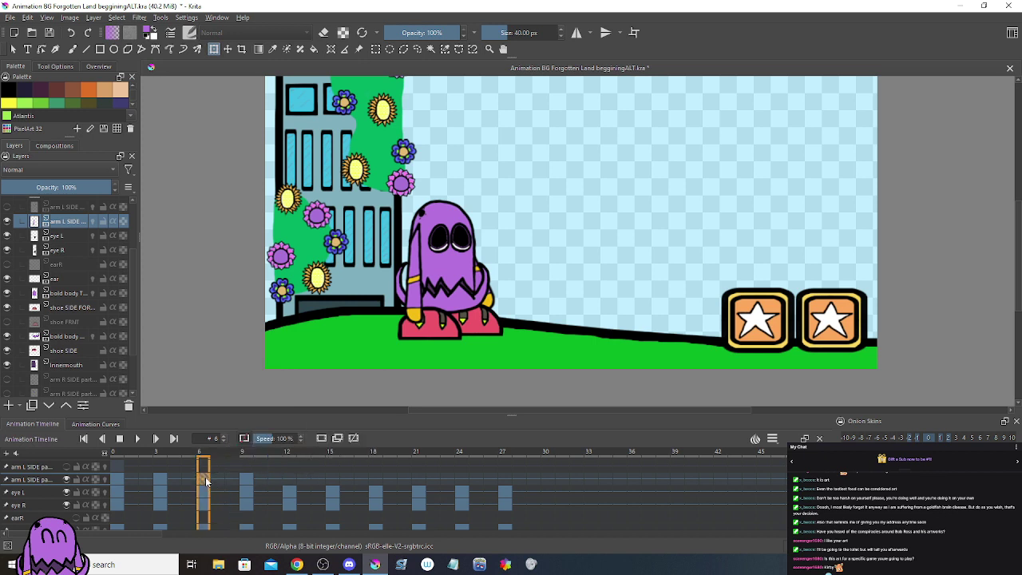
{"action": "left_click", "coordinate": [243, 481]}
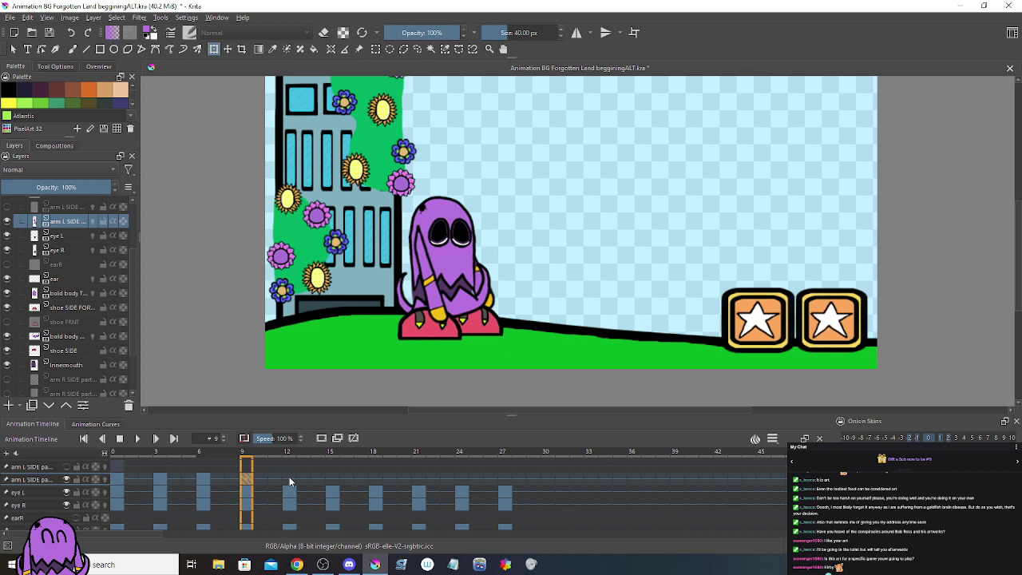
{"action": "left_click", "coordinate": [289, 481]}
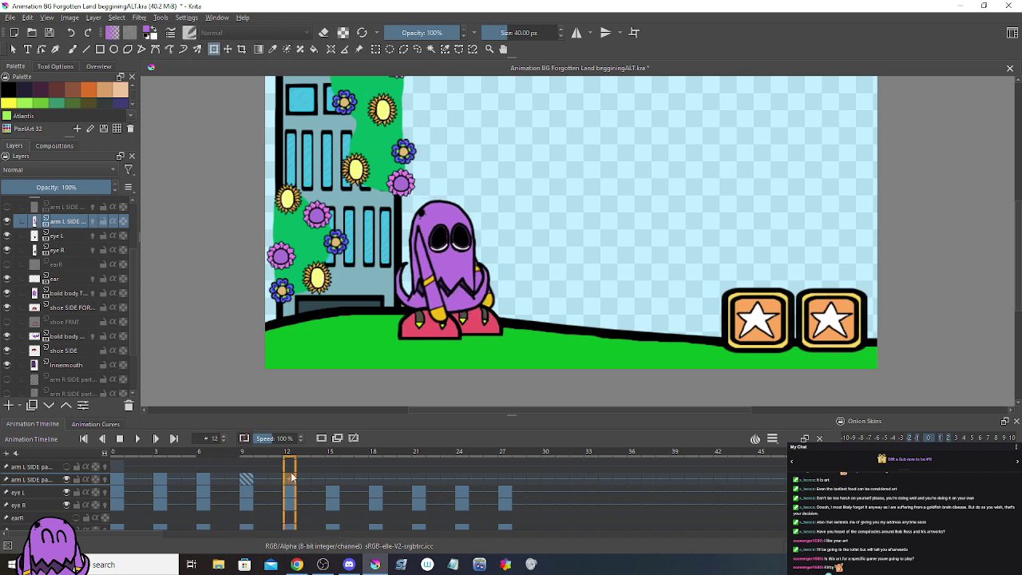
{"action": "left_click", "coordinate": [117, 481]}
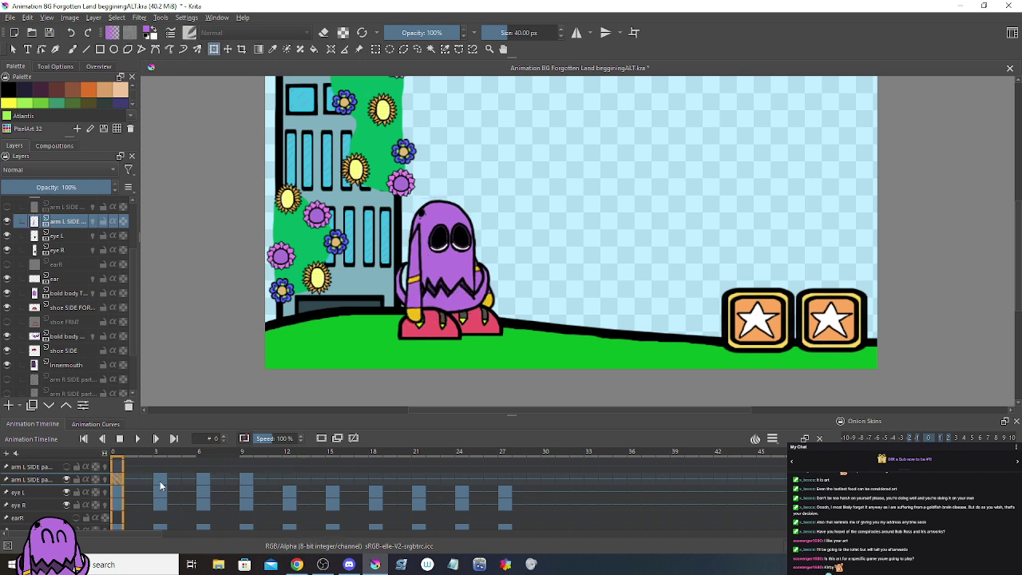
{"action": "left_click", "coordinate": [160, 481]}
{"action": "left_click", "coordinate": [203, 480]}
{"action": "left_click", "coordinate": [246, 480]}
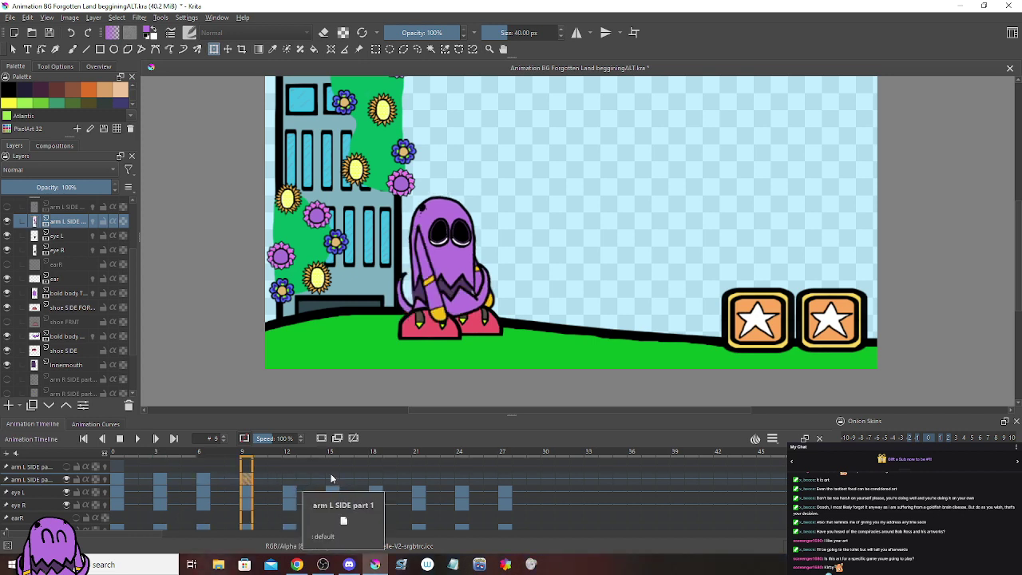
{"action": "left_click", "coordinate": [379, 479]}
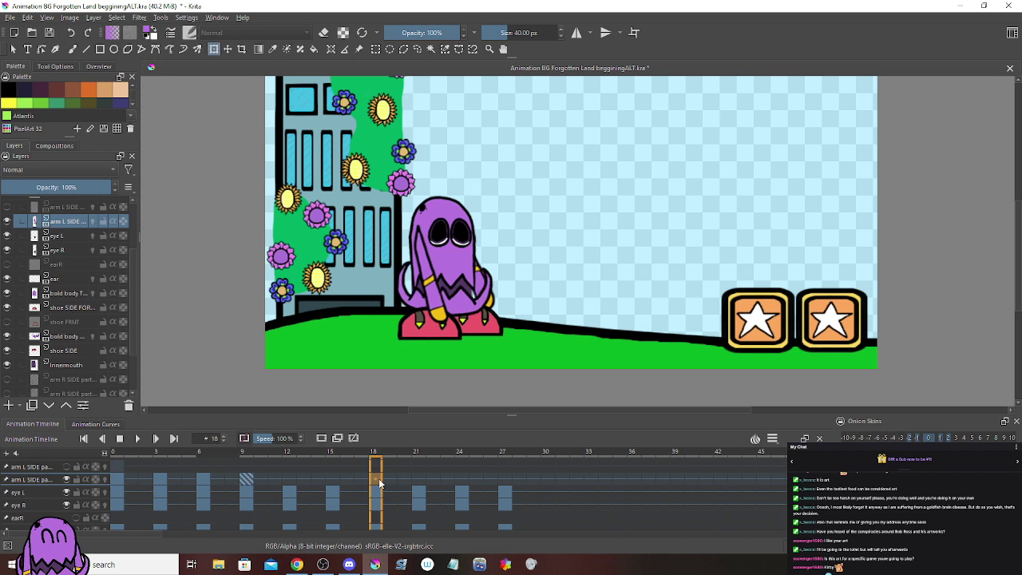
{"action": "left_click", "coordinate": [335, 480]}
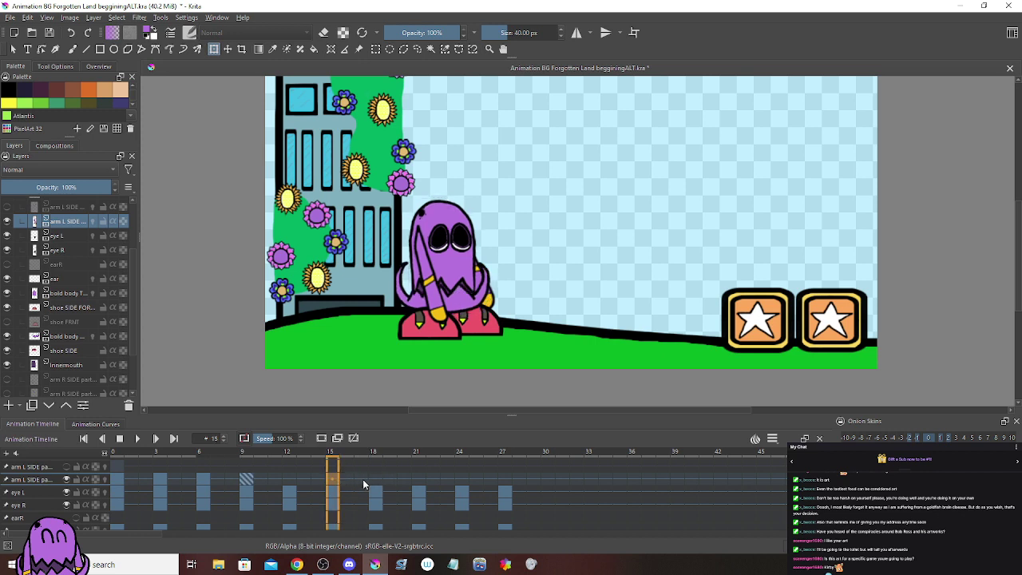
{"action": "left_click", "coordinate": [275, 482]}
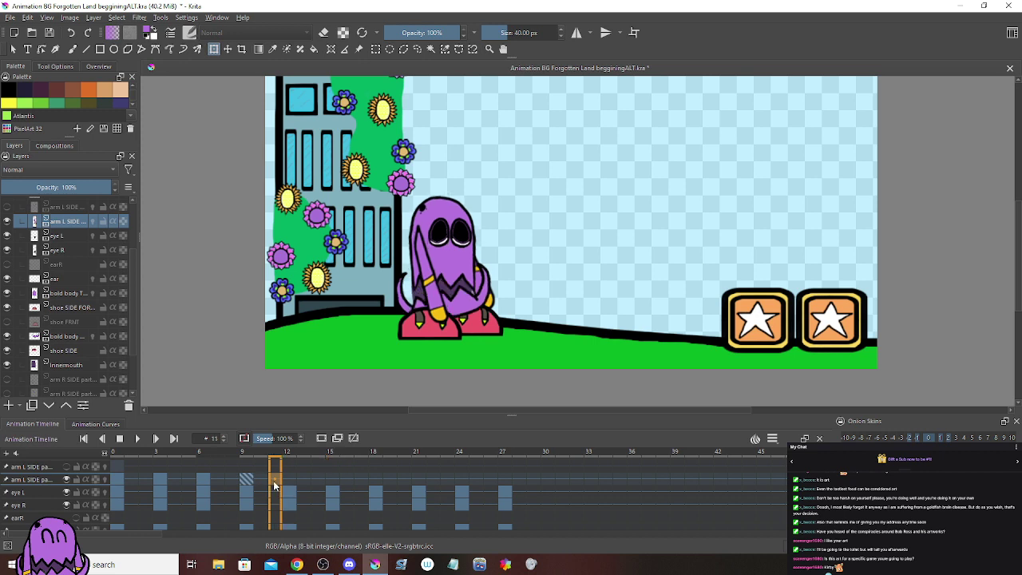
Step: Compare the left arm's poses at frames 0, 3, 6, 9 and 12 again, ending on frame 11
{"action": "left_click", "coordinate": [122, 476]}
{"action": "left_click", "coordinate": [166, 476]}
{"action": "left_click", "coordinate": [202, 480]}
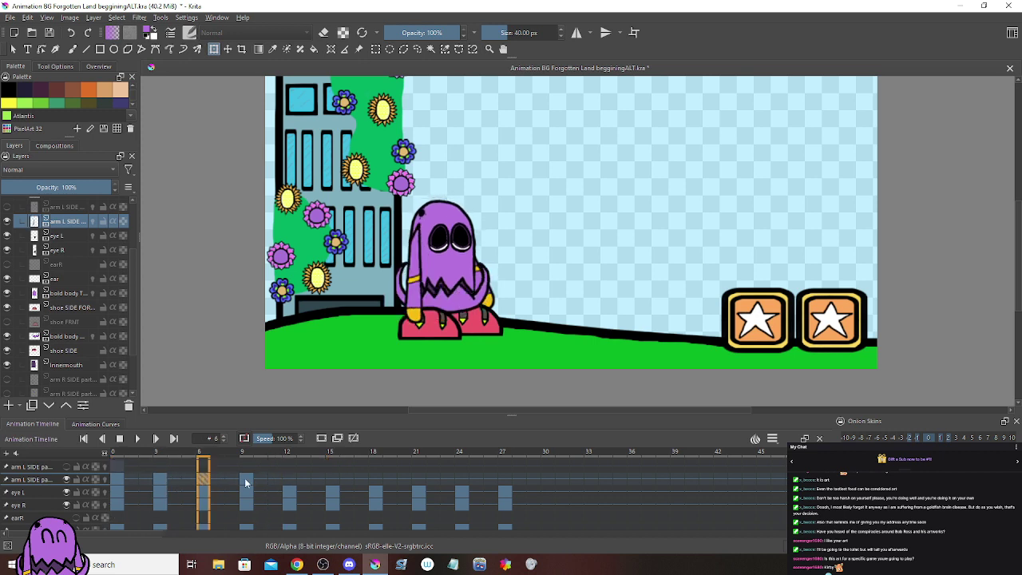
{"action": "left_click", "coordinate": [246, 479]}
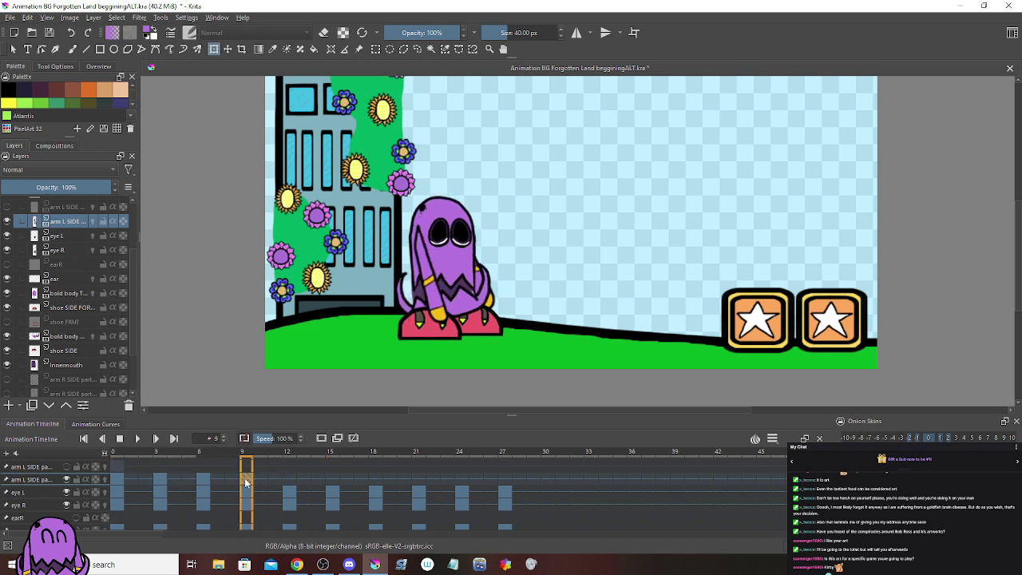
{"action": "left_click", "coordinate": [288, 478]}
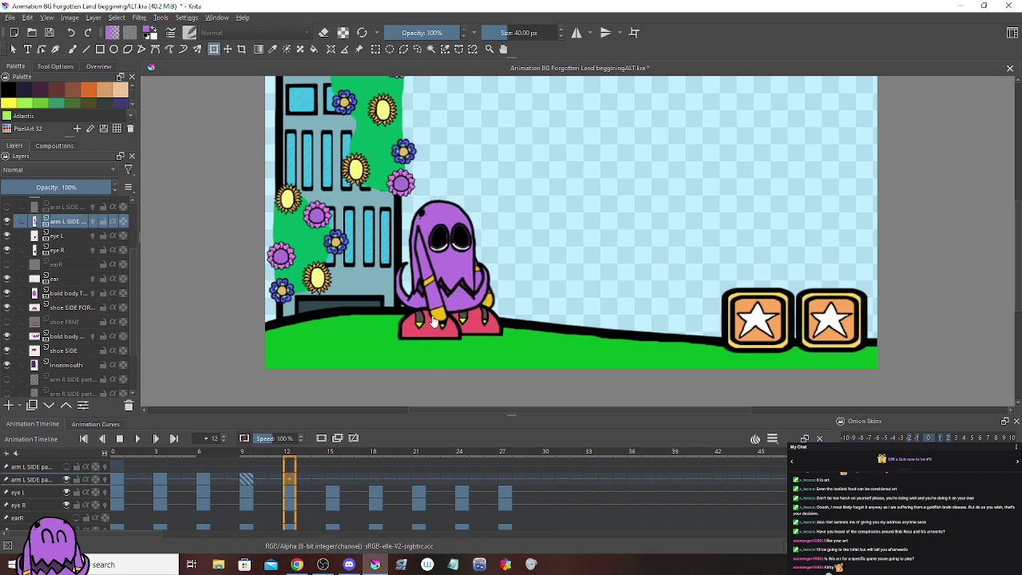
{"action": "left_click", "coordinate": [120, 479]}
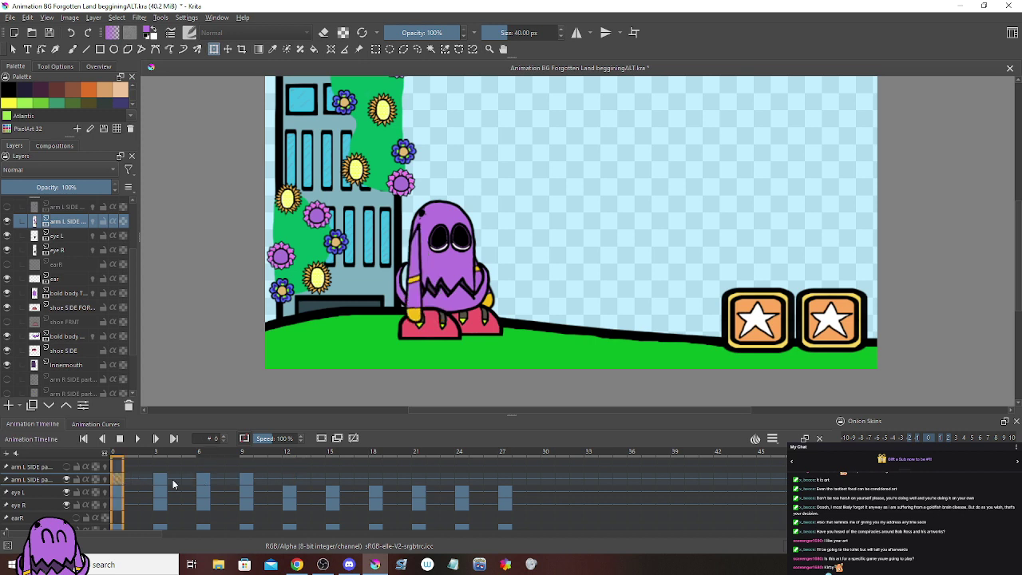
{"action": "left_click", "coordinate": [165, 479]}
{"action": "left_click", "coordinate": [204, 479]}
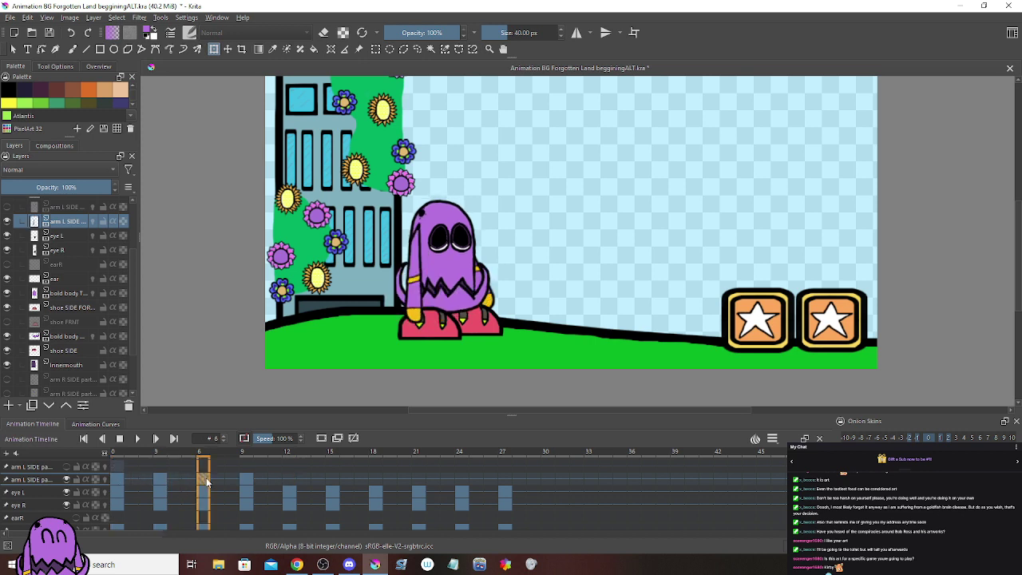
{"action": "left_click", "coordinate": [245, 479]}
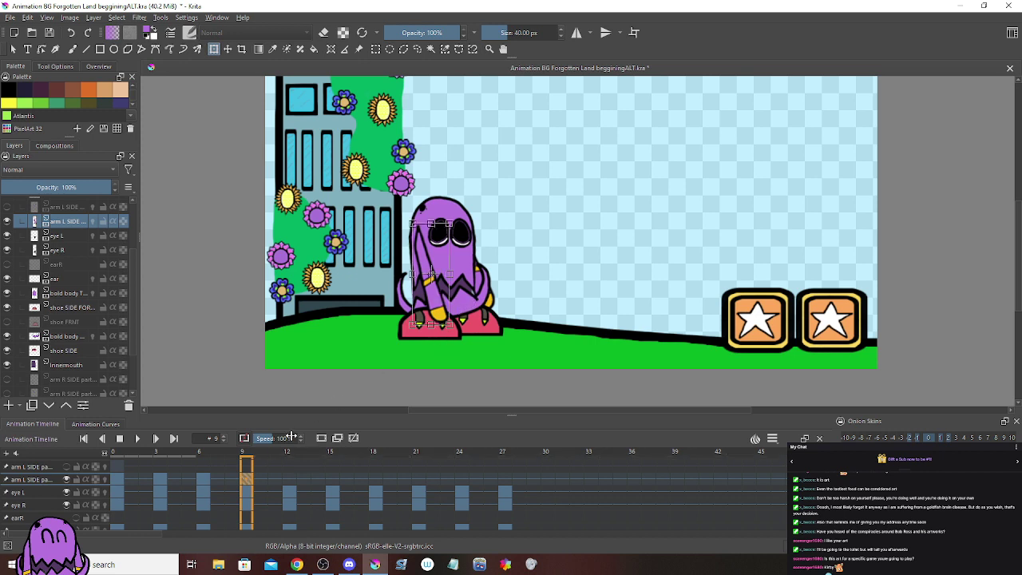
{"action": "left_click", "coordinate": [275, 480]}
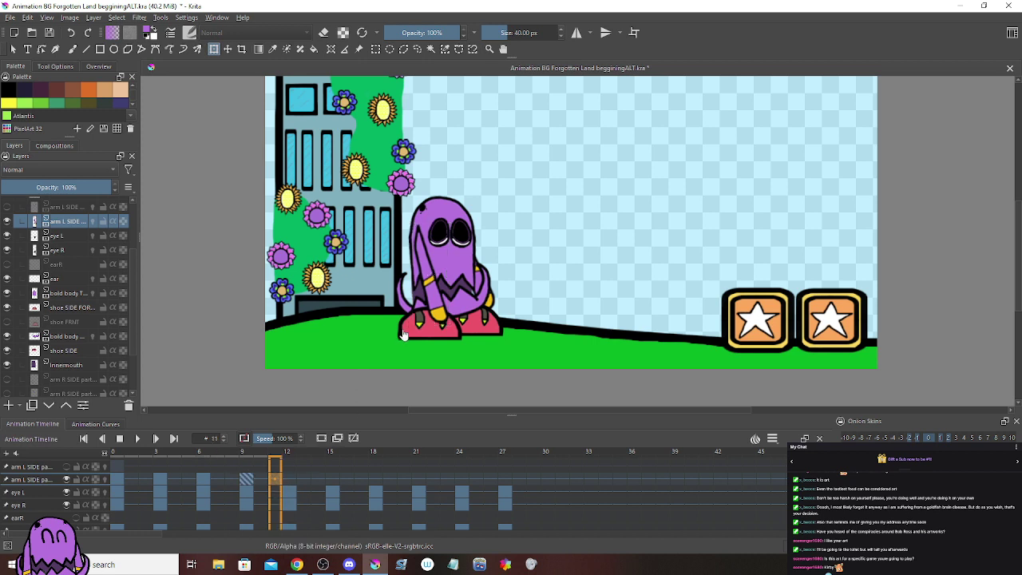
Step: Rotate the left arm diagonally forward at frame 11 and pose it pointing straight forward at a duplicate keyframe on frame 13
{"action": "left_click_drag", "start_coordinate": [500, 276], "coordinate": [460, 294]}
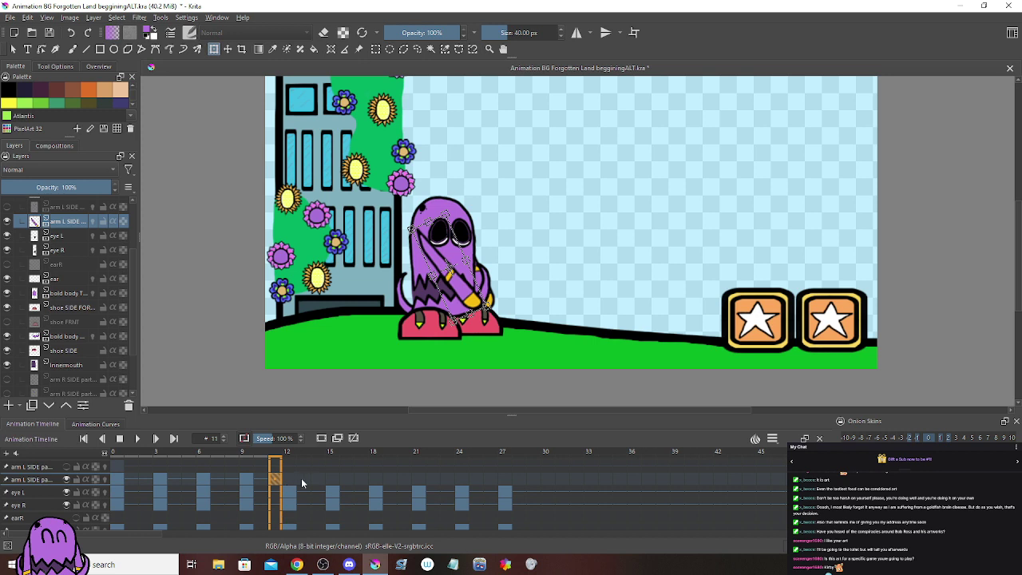
{"action": "left_click", "coordinate": [301, 479]}
{"action": "left_click_drag", "start_coordinate": [516, 264], "coordinate": [500, 206]}
{"action": "left_click_drag", "start_coordinate": [474, 274], "coordinate": [489, 239]}
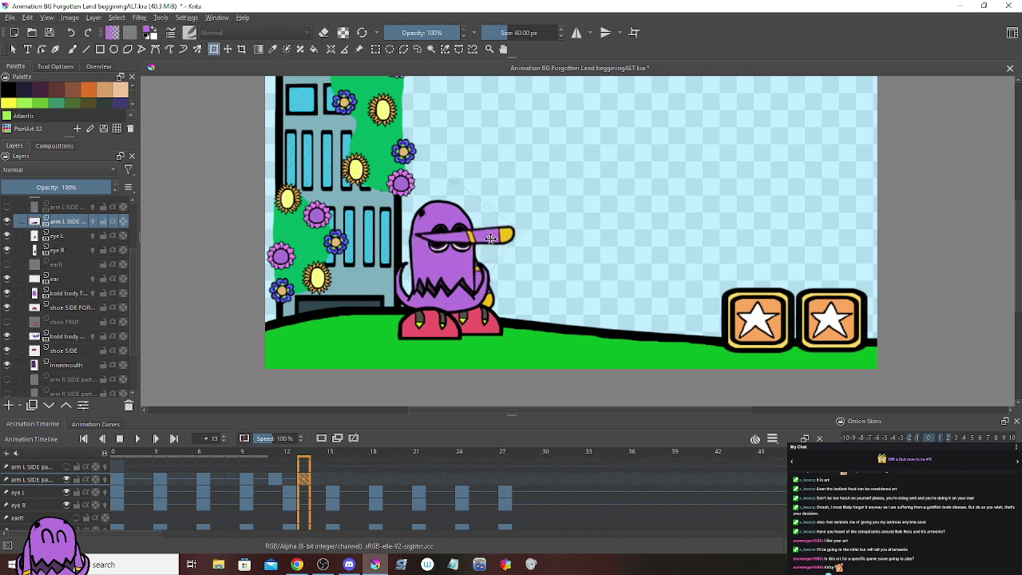
Step: Compare the arm poses at frames 11 and 13 and key the arm raised diagonally forward above the head at frame 15
{"action": "left_click", "coordinate": [275, 479]}
{"action": "left_click", "coordinate": [304, 479]}
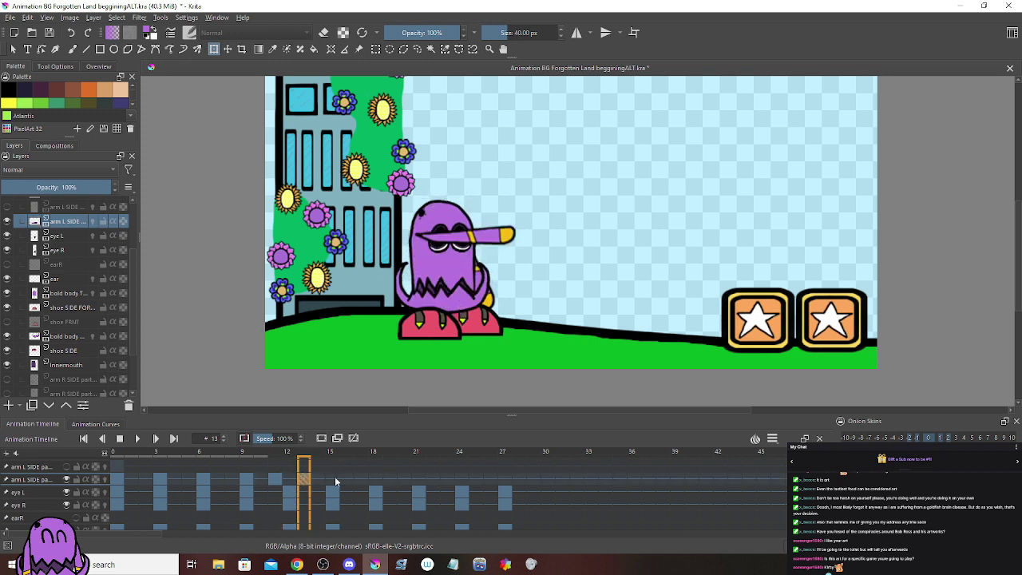
{"action": "left_click", "coordinate": [333, 479]}
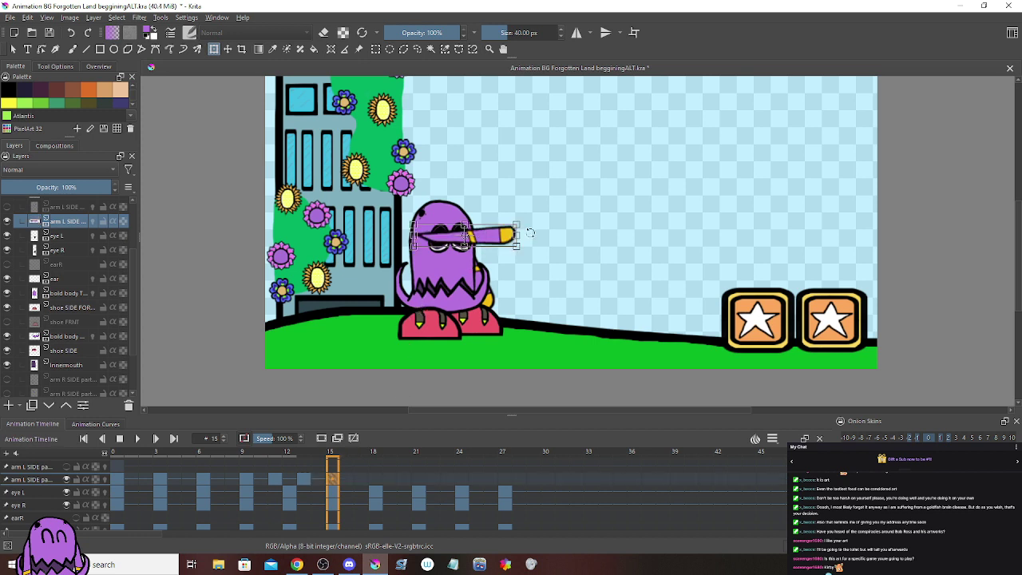
{"action": "left_click_drag", "start_coordinate": [531, 231], "coordinate": [470, 184]}
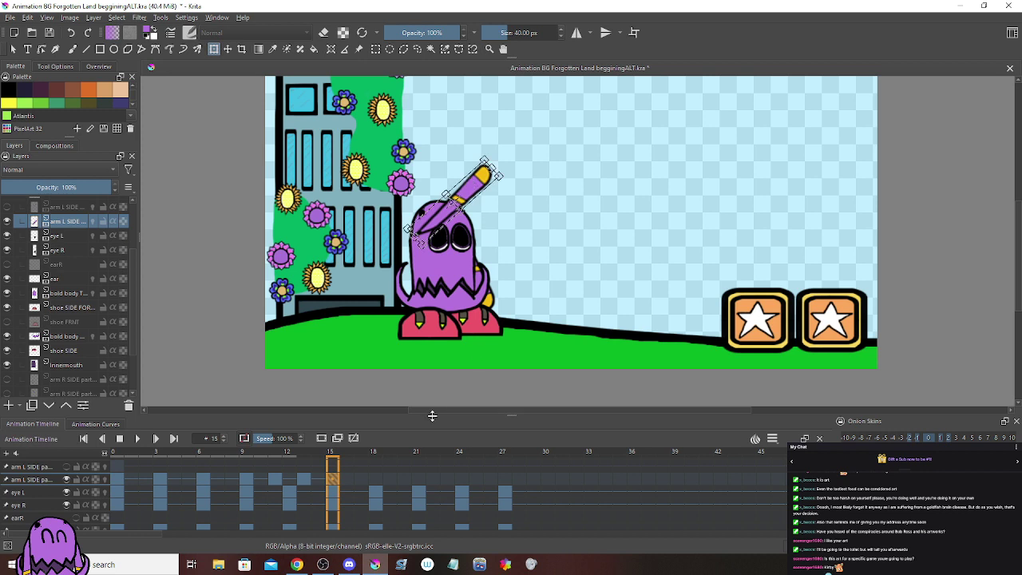
{"action": "left_click", "coordinate": [359, 484]}
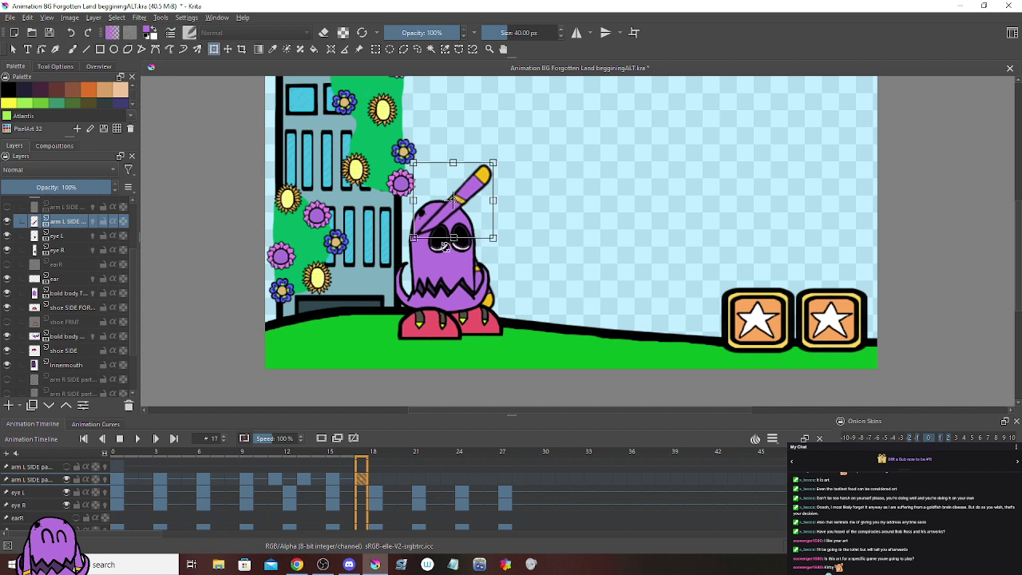
Step: Retime the left arm's keyframes at frames 11, 13 and 15 to consecutive frames 10, 11 and 12
{"action": "left_click", "coordinate": [265, 479]}
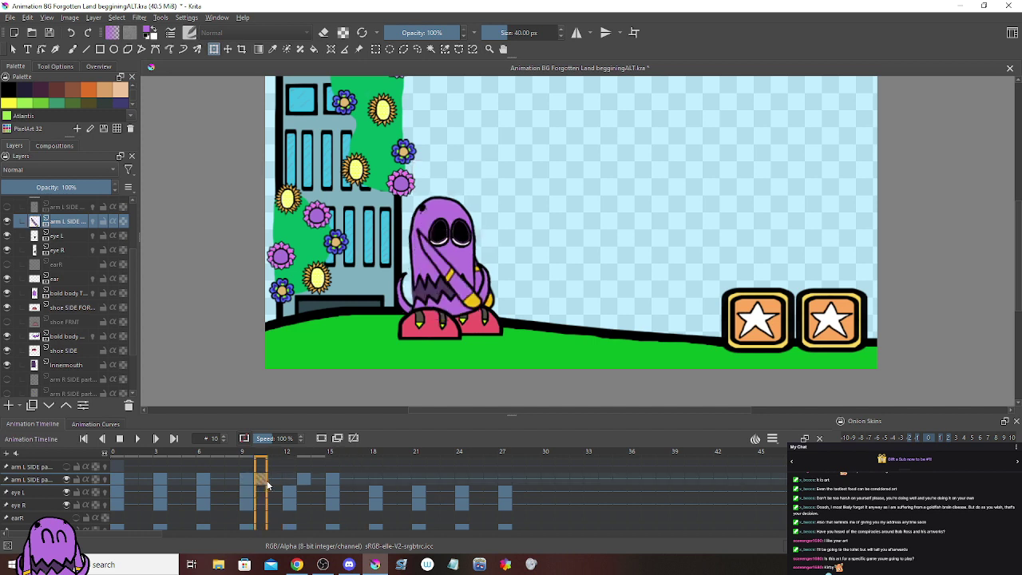
{"action": "left_click", "coordinate": [313, 482]}
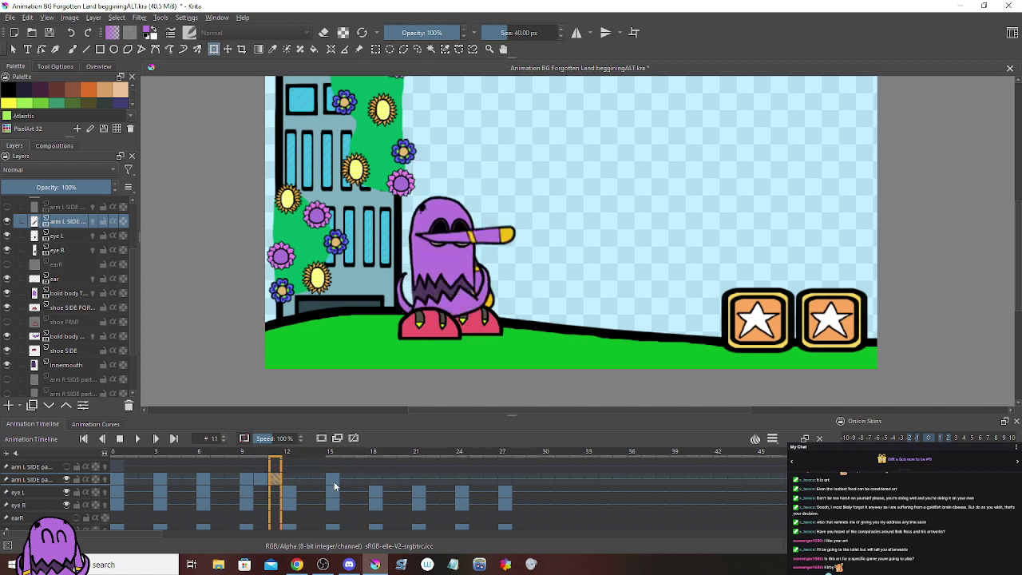
{"action": "left_click_drag", "start_coordinate": [313, 481], "coordinate": [289, 481]}
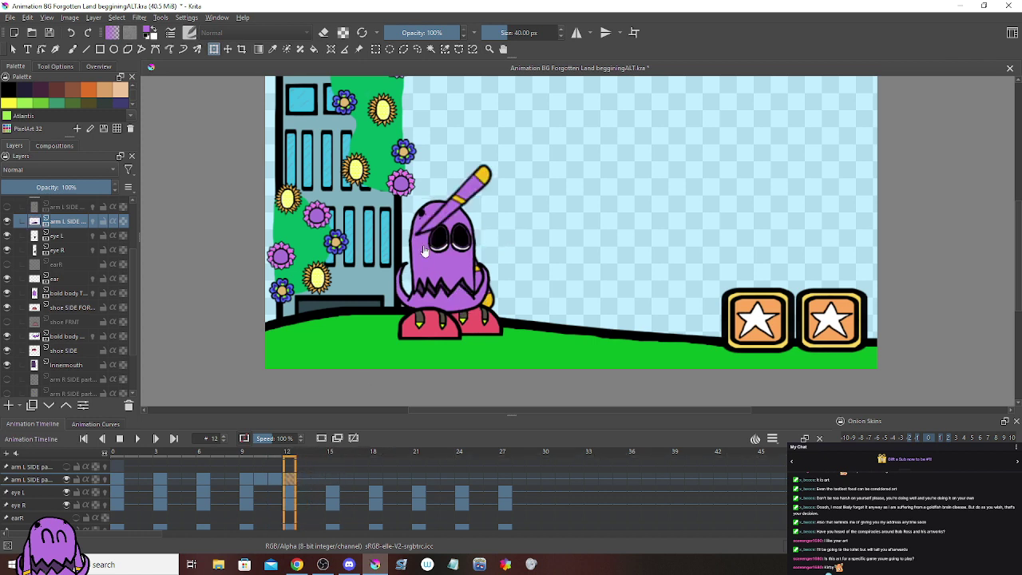
{"action": "left_click", "coordinate": [245, 480]}
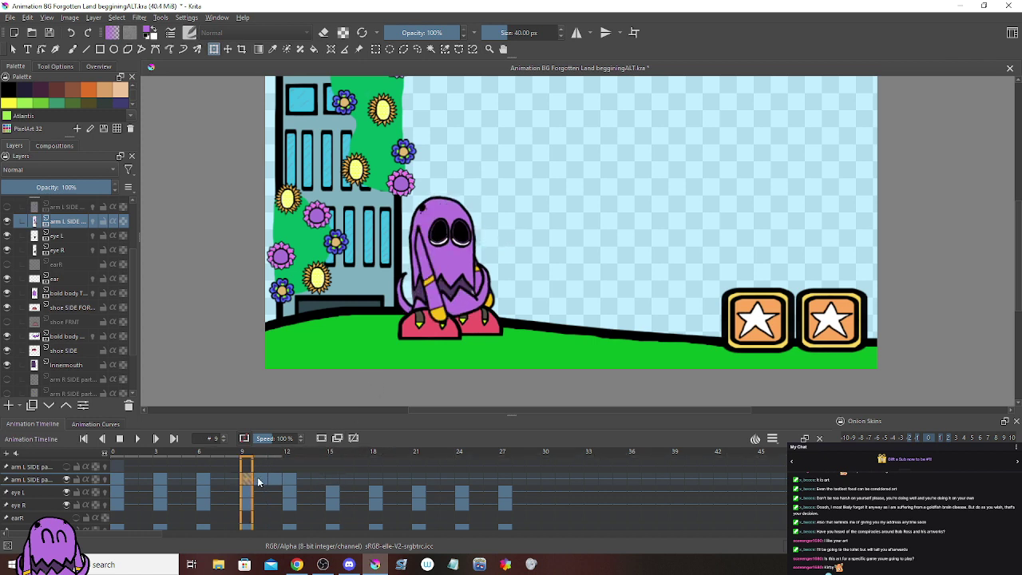
Step: Duplicate the raised arm pose onto frame 13 and rotate it nearly upright, keeping its base at the shoulder
{"action": "left_click_drag", "start_coordinate": [262, 479], "coordinate": [302, 481]}
{"action": "left_click", "coordinate": [304, 480]}
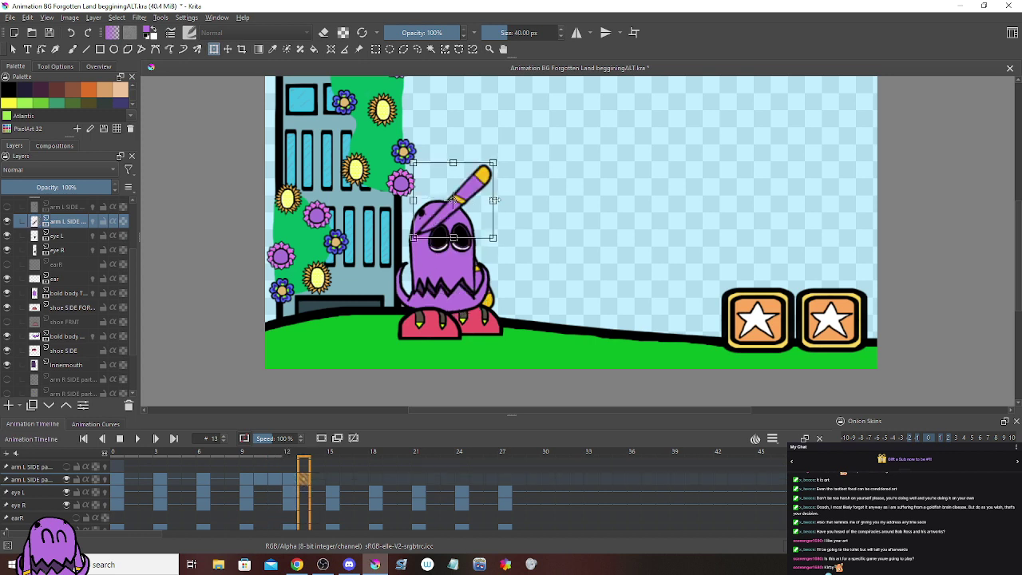
{"action": "left_click_drag", "start_coordinate": [515, 190], "coordinate": [473, 164]}
{"action": "left_click_drag", "start_coordinate": [454, 203], "coordinate": [443, 191]}
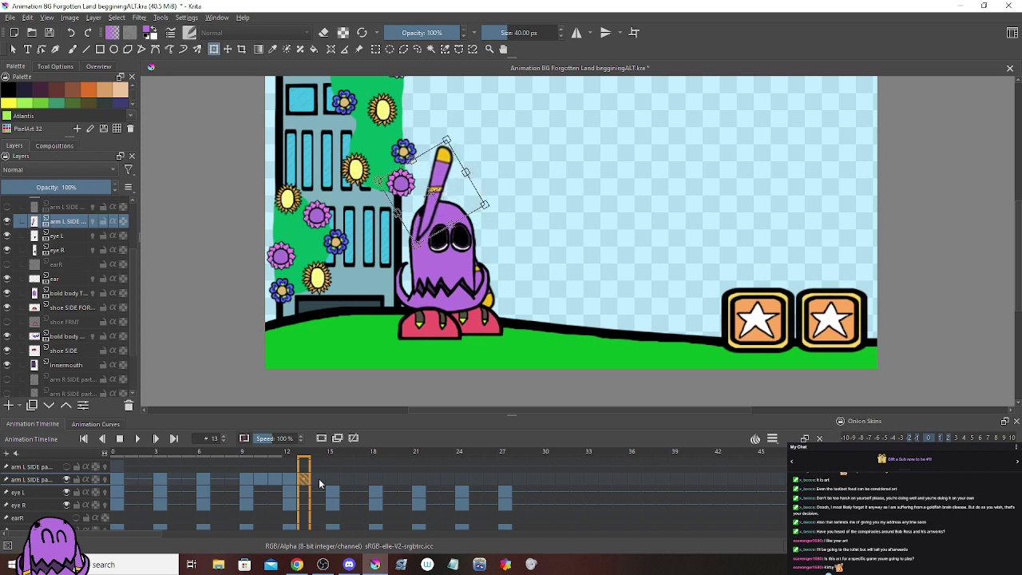
Step: Key the left arm tilted diagonally up behind the body at frame 14 and stretched almost horizontally backward at frame 15
{"action": "left_click", "coordinate": [318, 479]}
{"action": "left_click", "coordinate": [415, 209]}
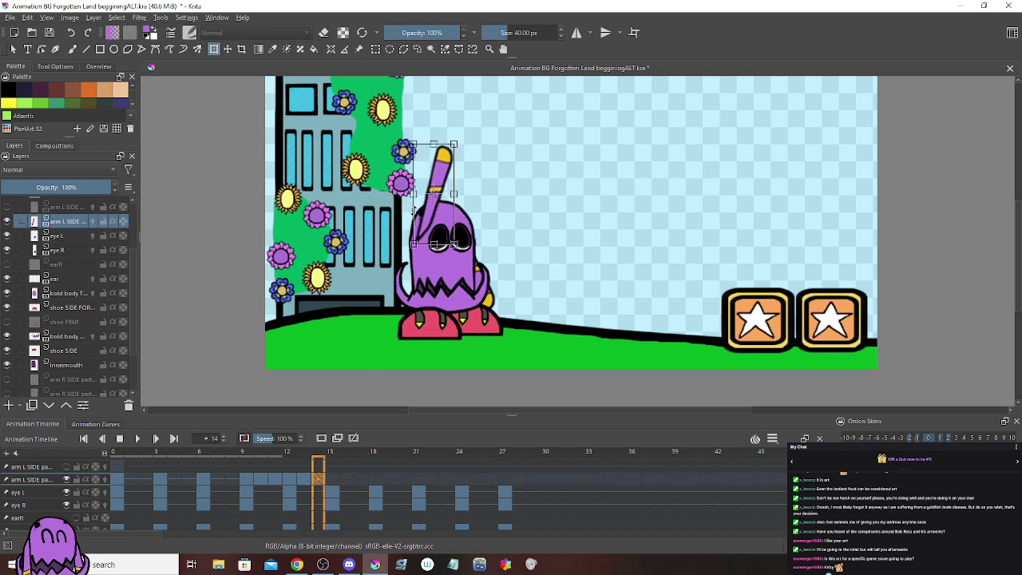
{"action": "mouse_move", "coordinate": [396, 210]}
{"action": "left_mouse_down"}
{"action": "mouse_move", "coordinate": [395, 201]}
{"action": "mouse_move", "coordinate": [405, 232]}
{"action": "mouse_move", "coordinate": [423, 209]}
{"action": "mouse_move", "coordinate": [394, 212]}
{"action": "left_mouse_up"}
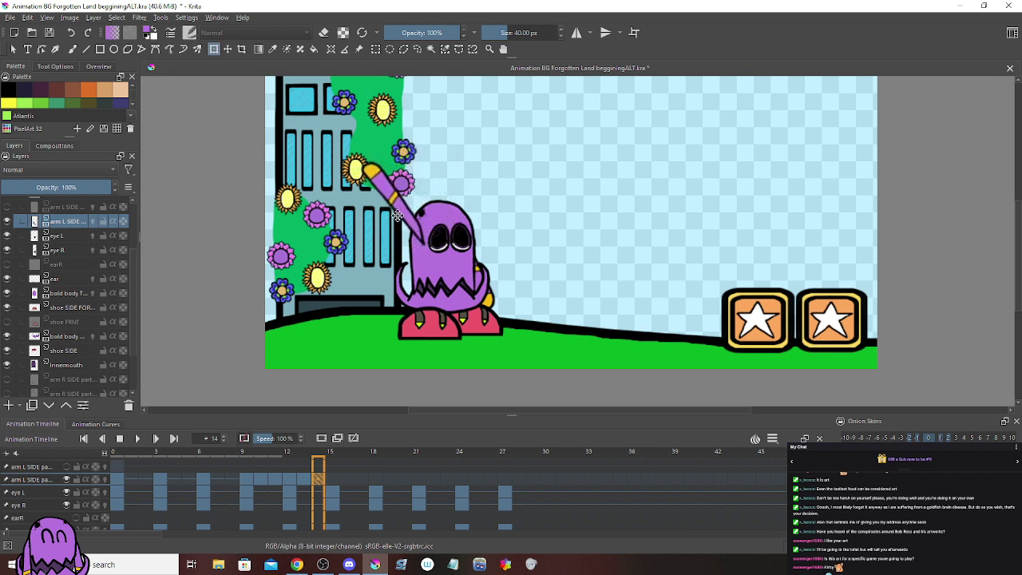
{"action": "left_click", "coordinate": [335, 479]}
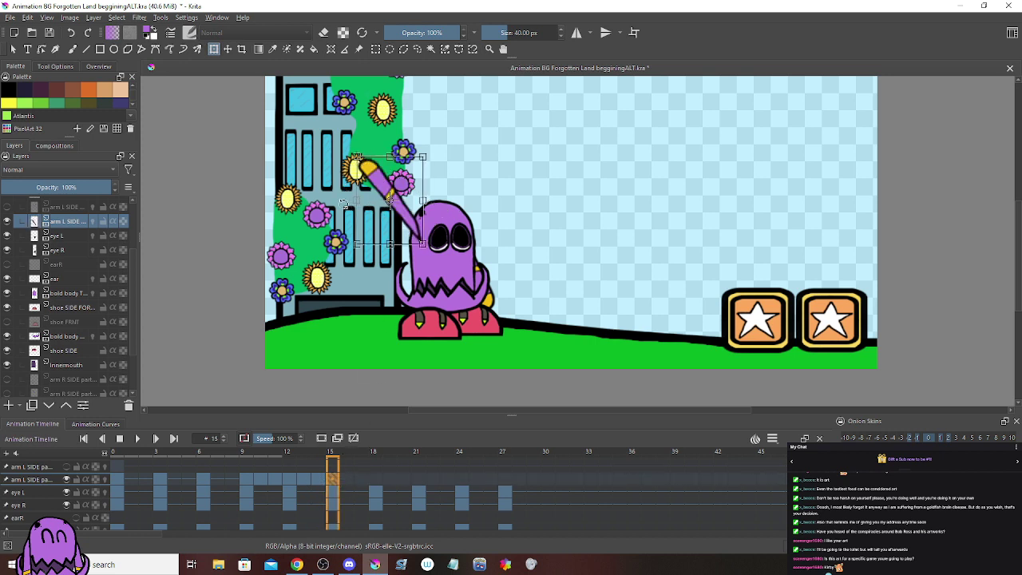
{"action": "left_click_drag", "start_coordinate": [335, 204], "coordinate": [355, 249]}
{"action": "left_click_drag", "start_coordinate": [365, 210], "coordinate": [348, 248]}
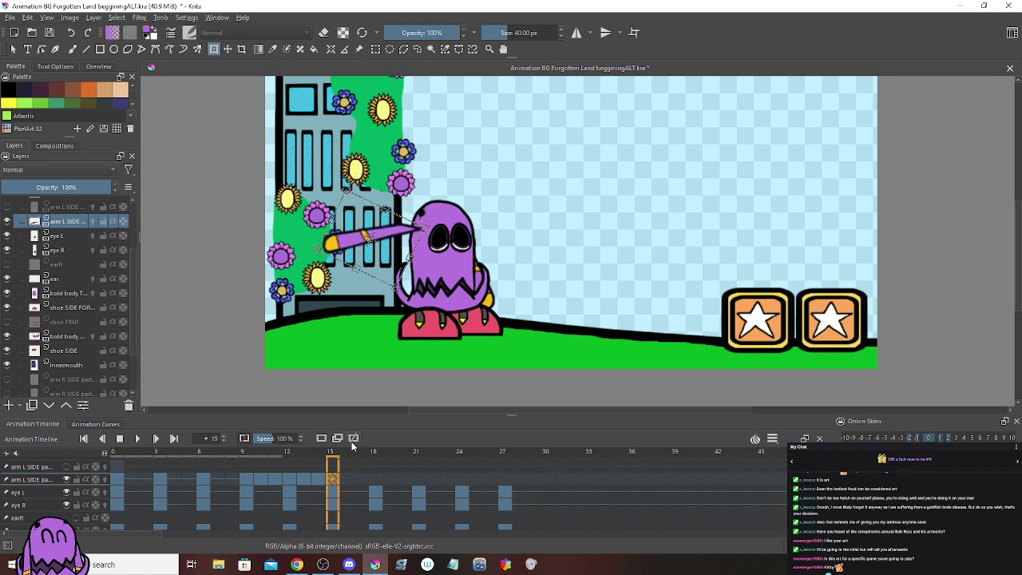
Step: Key the left arm swinging down behind the body at frame 16 and rotated closer to the body at frame 17
{"action": "left_click", "coordinate": [345, 478]}
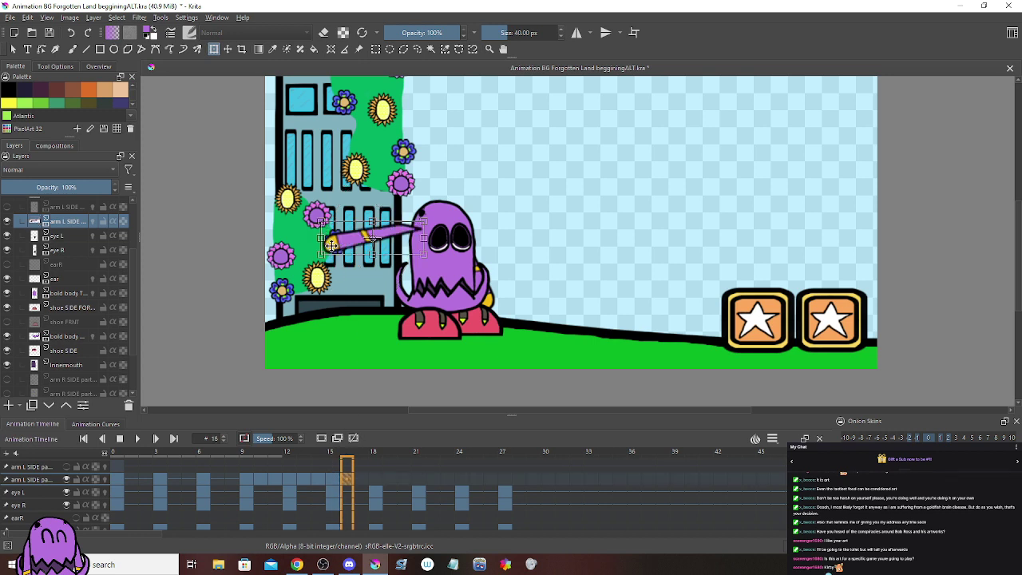
{"action": "left_click_drag", "start_coordinate": [306, 242], "coordinate": [365, 297]}
{"action": "left_click", "coordinate": [359, 476]}
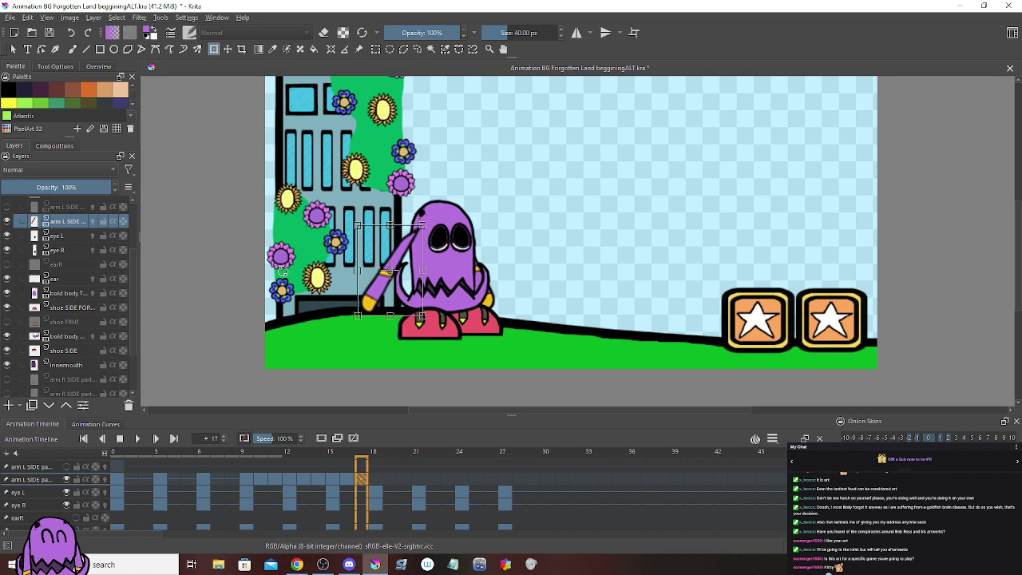
{"action": "left_click_drag", "start_coordinate": [328, 280], "coordinate": [387, 292]}
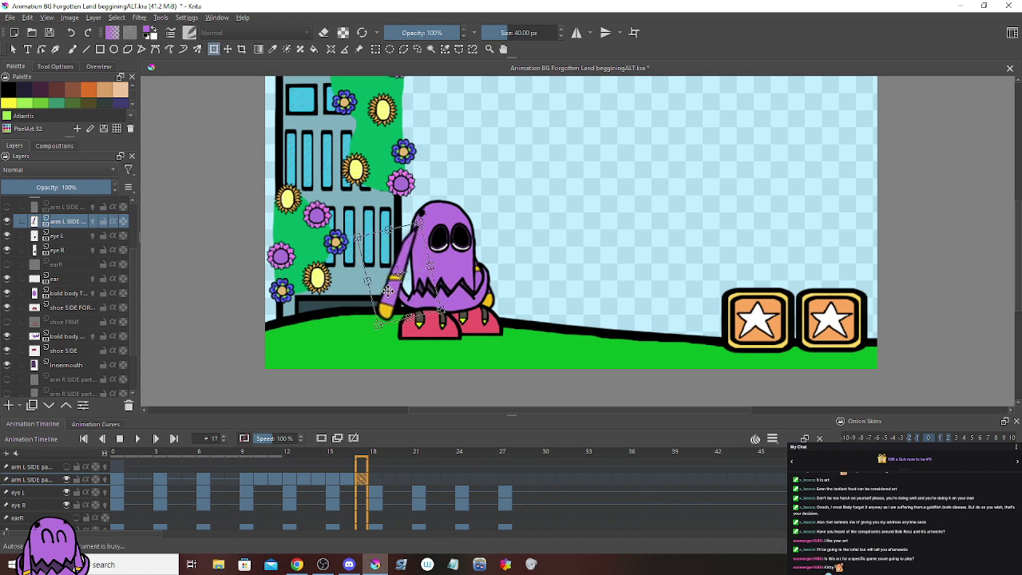
Step: Duplicate the arm's frame 0 resting pose and place the copy as a keyframe at frame 18
{"action": "right_click", "coordinate": [135, 480]}
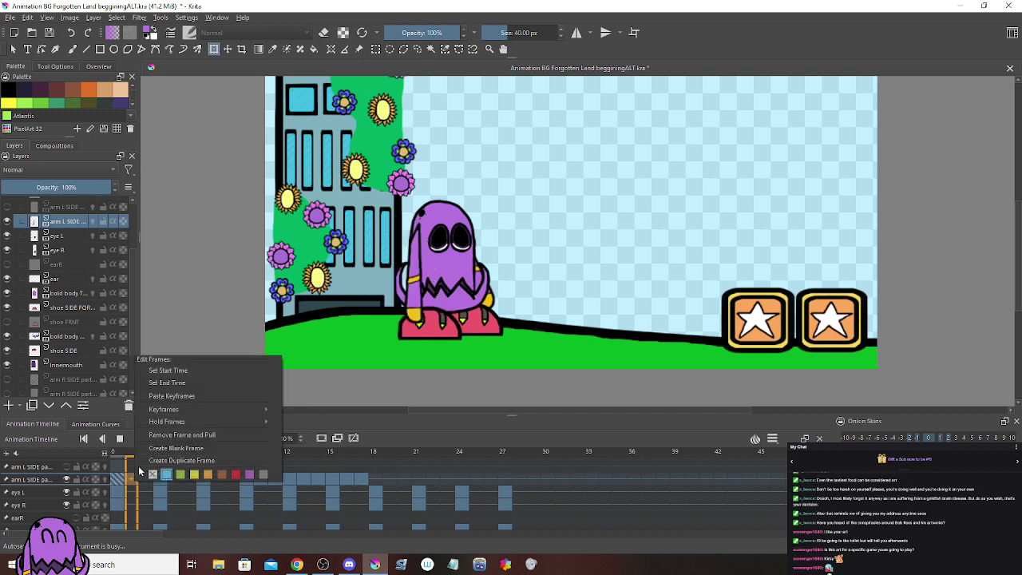
{"action": "left_click", "coordinate": [136, 479]}
{"action": "left_click_drag", "start_coordinate": [136, 481], "coordinate": [382, 481]}
{"action": "key", "text": "Left"}
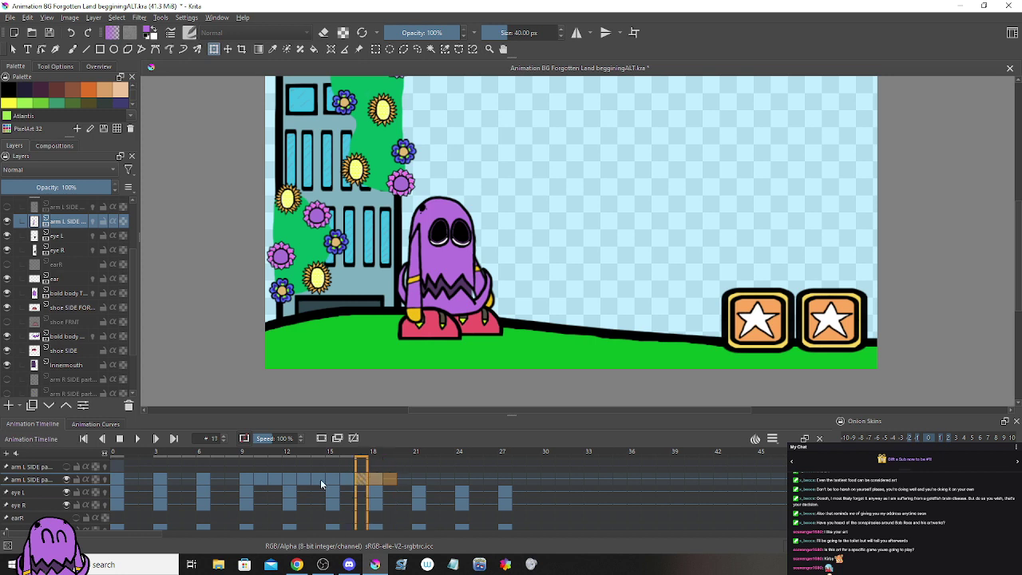
Step: Select frames 0 to 19 of the two arm L SIDE layers, play back the full arm swing and stop it
{"action": "left_click", "coordinate": [116, 479], "text": "shift"}
{"action": "left_click", "coordinate": [138, 438]}
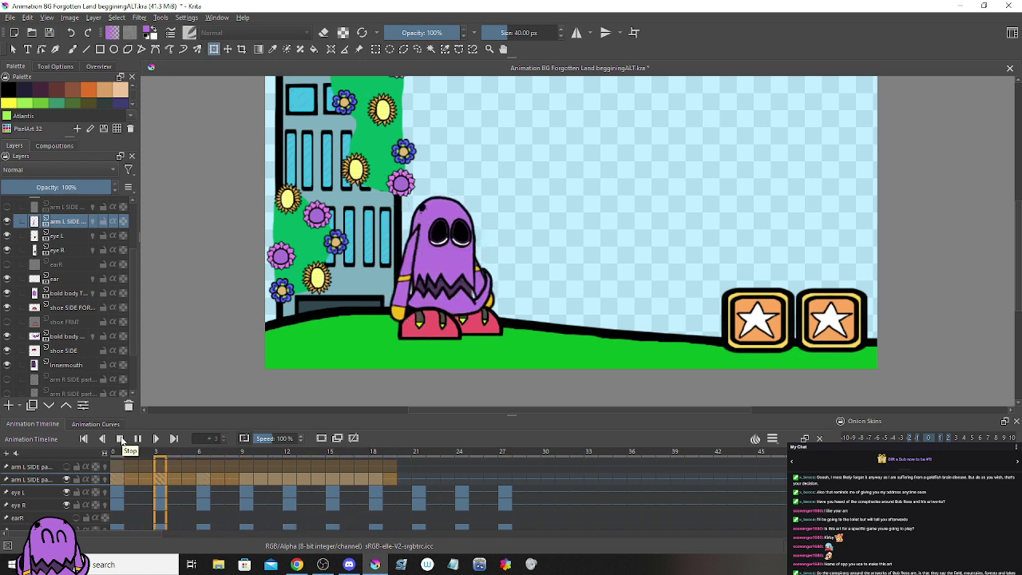
{"action": "left_click", "coordinate": [121, 438]}
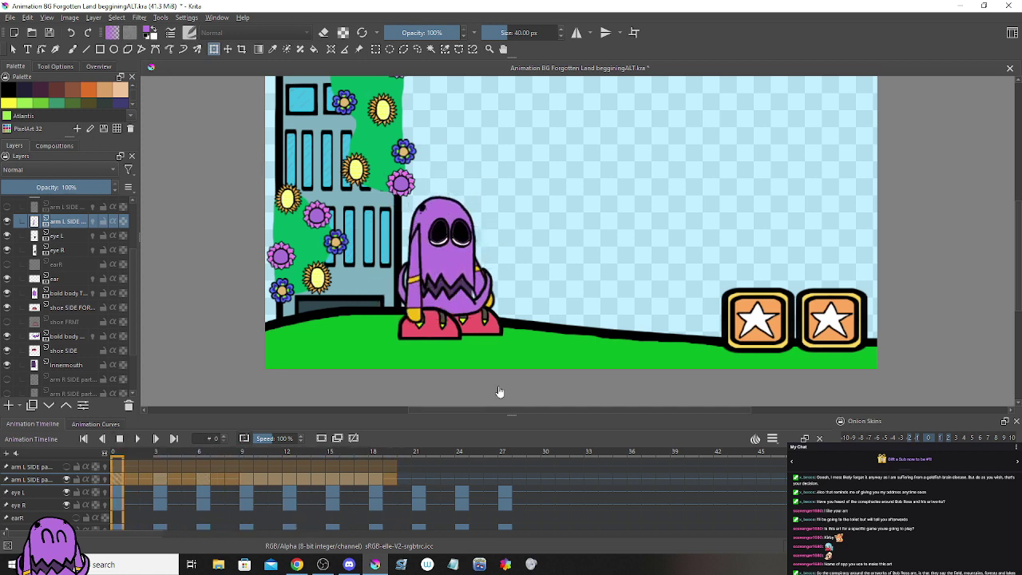
Step: Replay frames 0 to 19 of the visible arm L SIDE layer and recheck the arm poses at frames 9 and 10
{"action": "left_click", "coordinate": [343, 479]}
{"action": "left_click", "coordinate": [392, 482]}
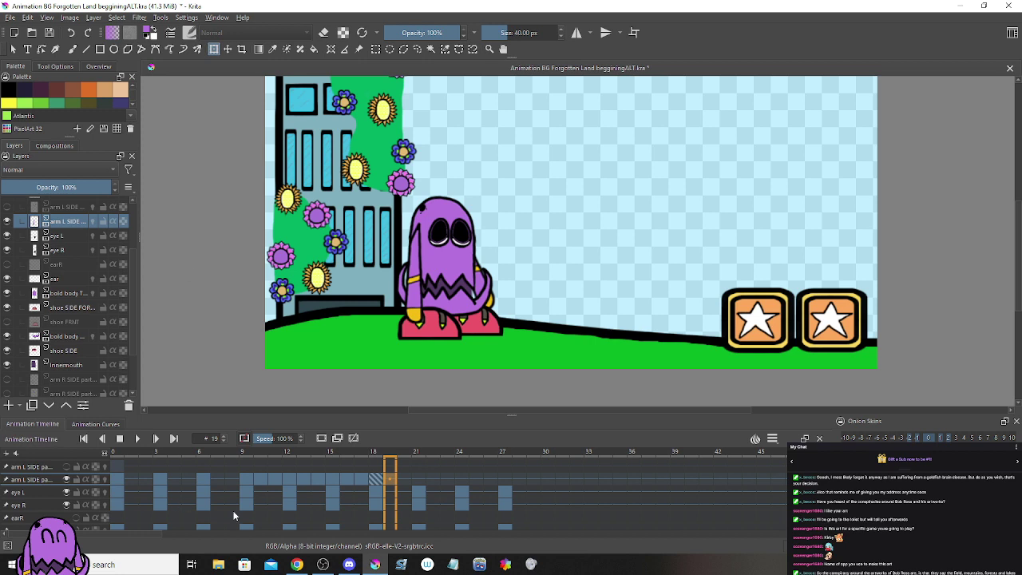
{"action": "left_click_drag", "start_coordinate": [385, 483], "coordinate": [81, 481]}
{"action": "left_click", "coordinate": [138, 440]}
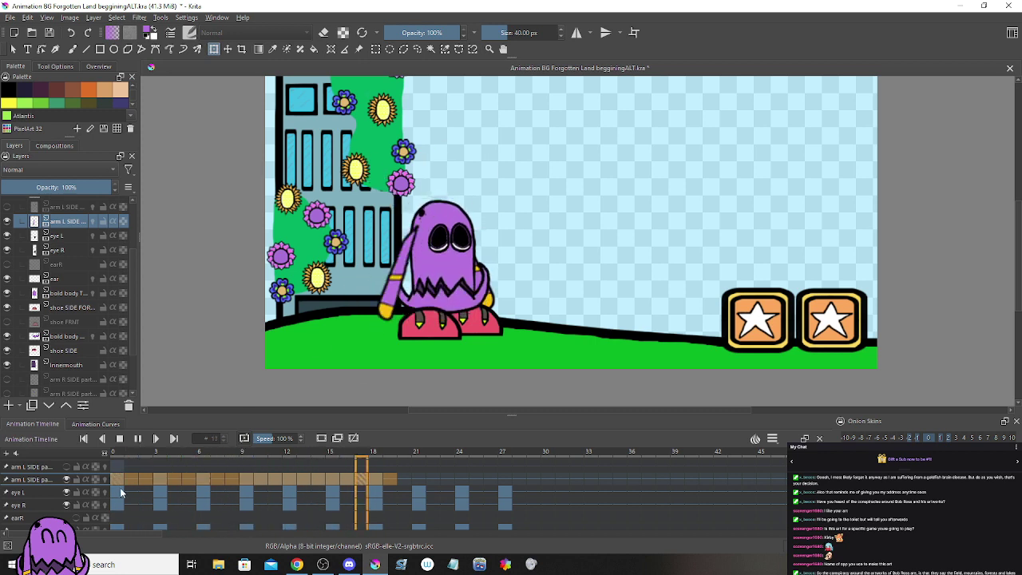
{"action": "left_click", "coordinate": [120, 438]}
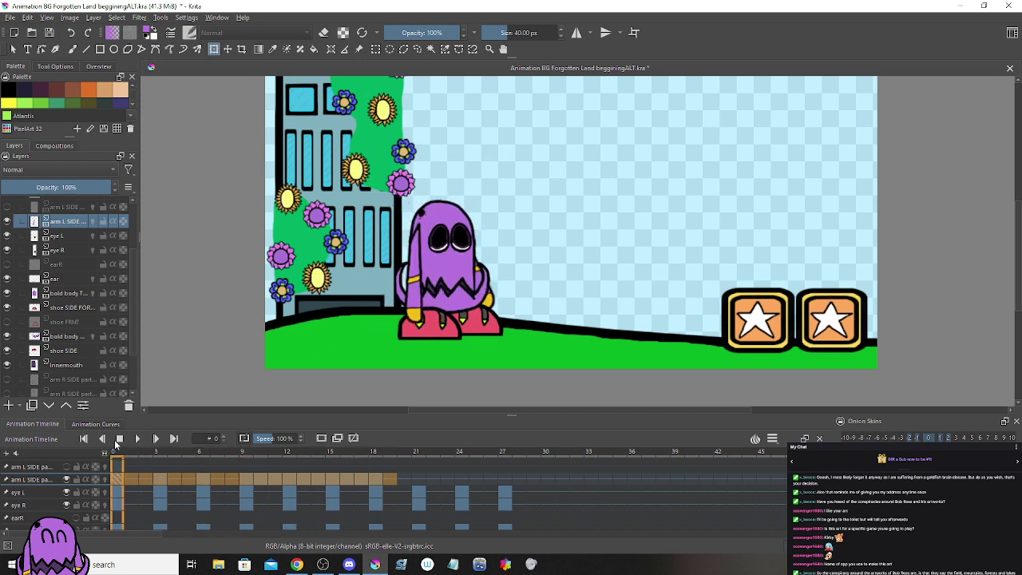
{"action": "left_click", "coordinate": [249, 480]}
{"action": "left_click", "coordinate": [265, 482]}
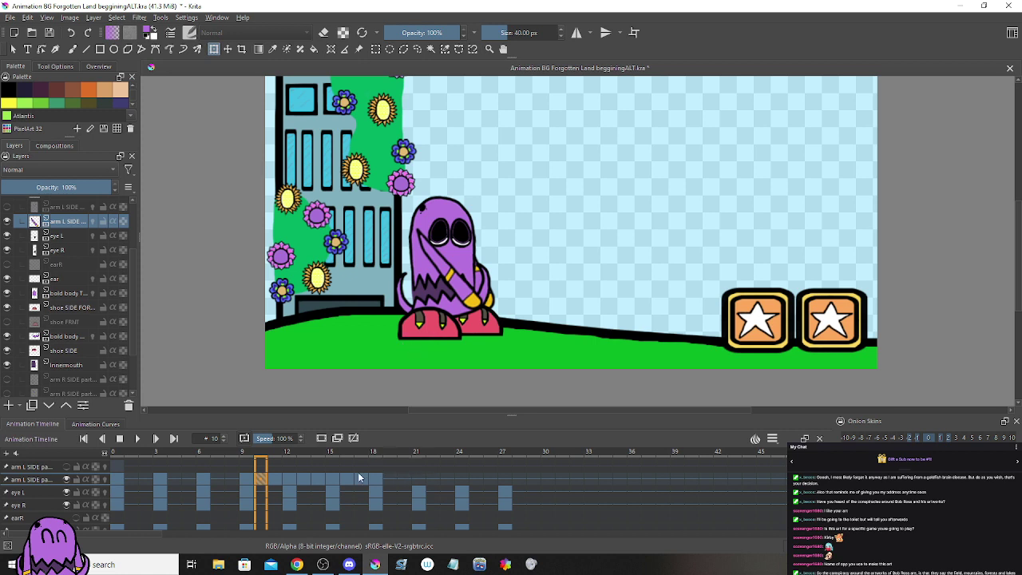
Step: Save and close the current animation and open Animation BG Forgotten Land beggining.kra from the recent documents
{"action": "left_click", "coordinate": [49, 33]}
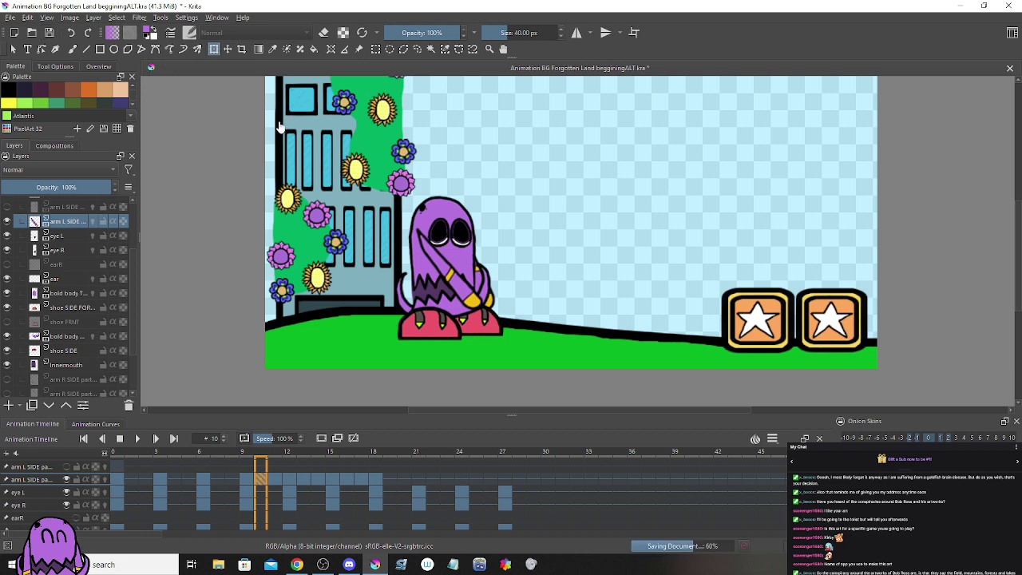
{"action": "left_click", "coordinate": [1009, 68]}
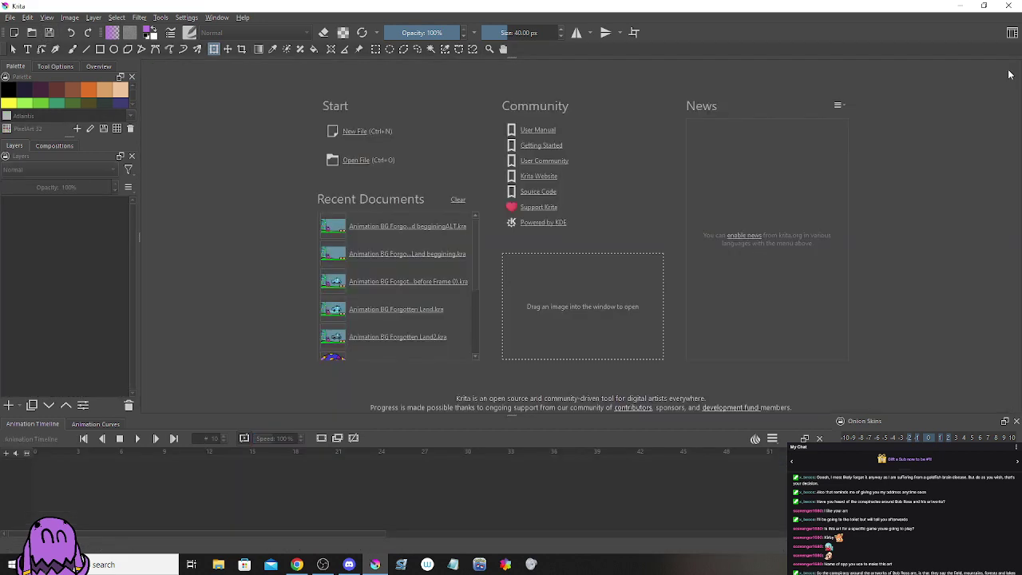
{"action": "left_click", "coordinate": [413, 264]}
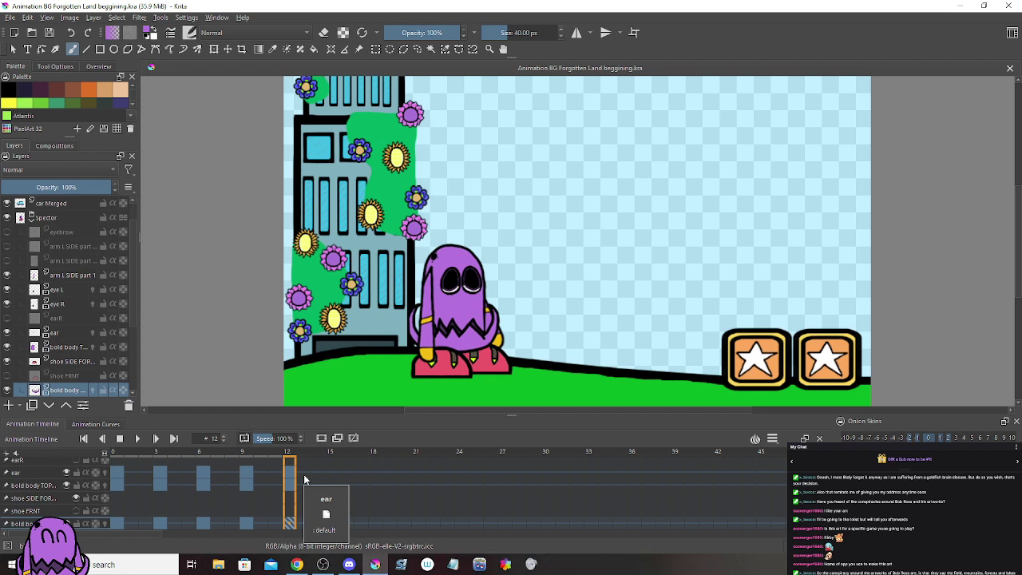
Step: Copy the ear and bold body TOP keyframes in frames 3 to 13 and paste them starting at frame 15
{"action": "left_click_drag", "start_coordinate": [303, 475], "coordinate": [165, 482]}
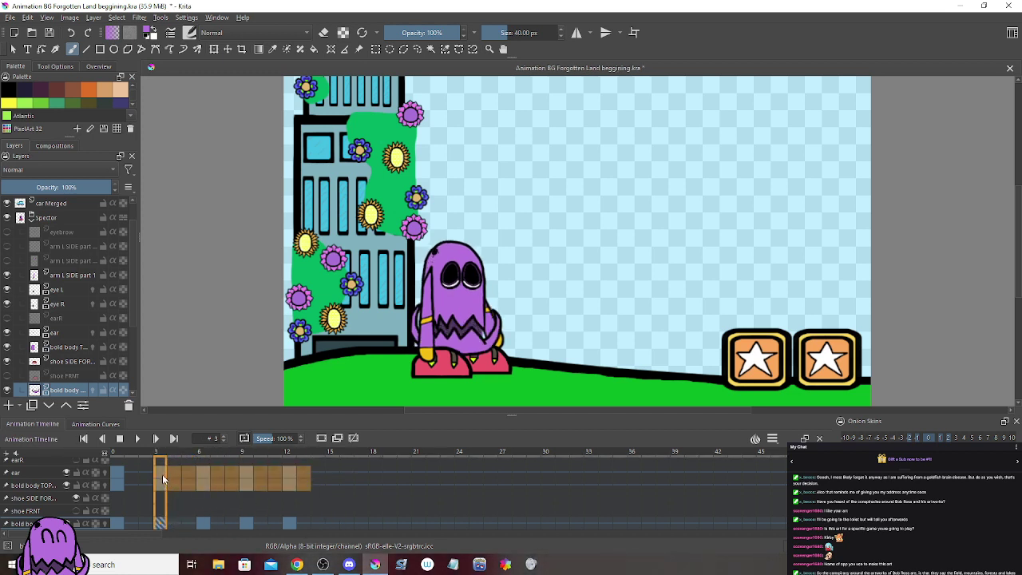
{"action": "right_click", "coordinate": [162, 475]}
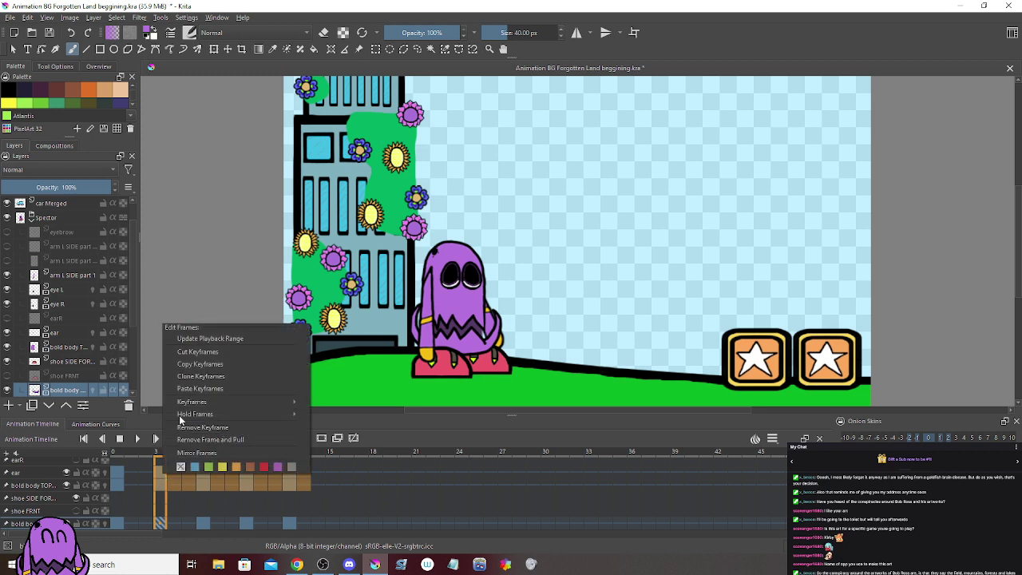
{"action": "left_click", "coordinate": [200, 364]}
{"action": "left_click", "coordinate": [333, 474]}
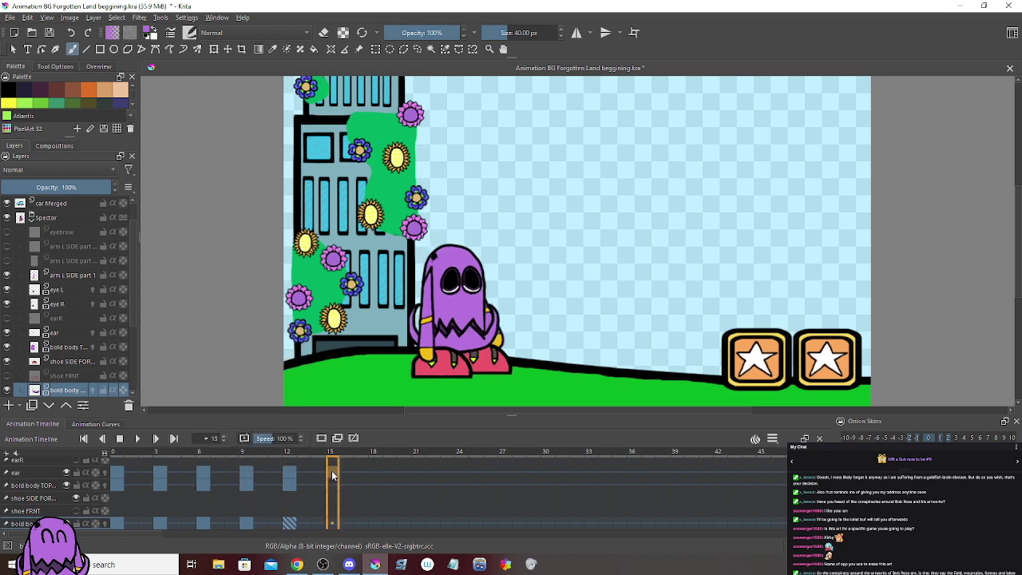
{"action": "right_click", "coordinate": [333, 474]}
{"action": "left_click", "coordinate": [366, 388]}
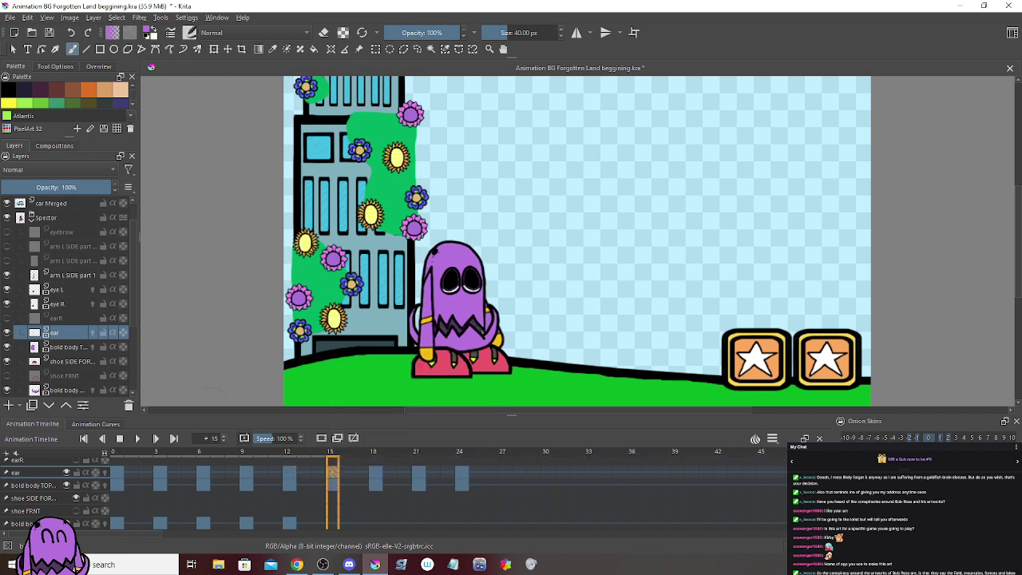
Step: Select frames 0 to 25 of the ear layer and play back the extended body motion
{"action": "left_click_drag", "start_coordinate": [474, 474], "coordinate": [124, 472]}
{"action": "left_click", "coordinate": [139, 441]}
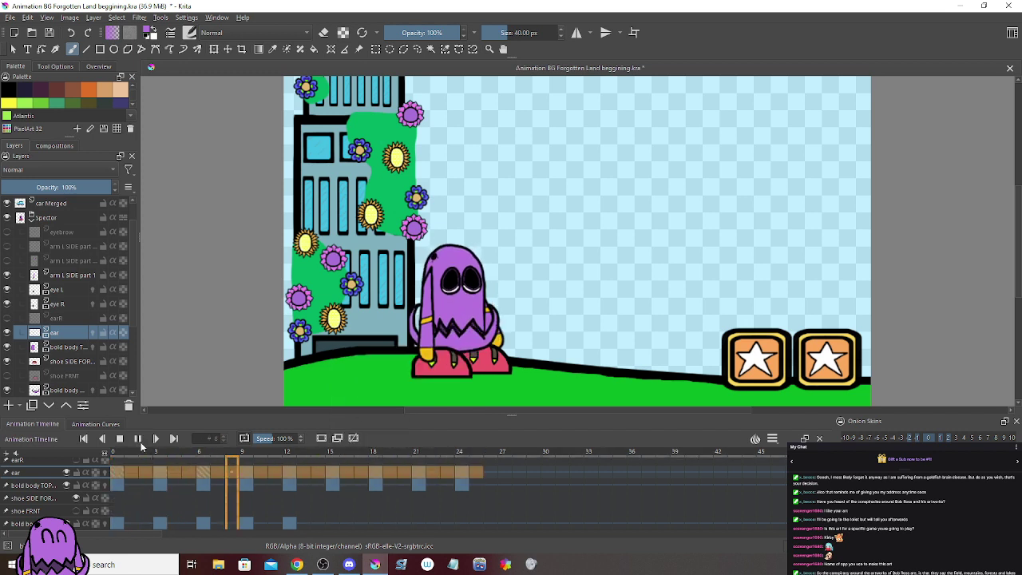
Step: Stop playback, copy the bold body BOT layer's keyframes in frames 3 to 13 and paste them starting at frame 15
{"action": "left_click", "coordinate": [138, 439]}
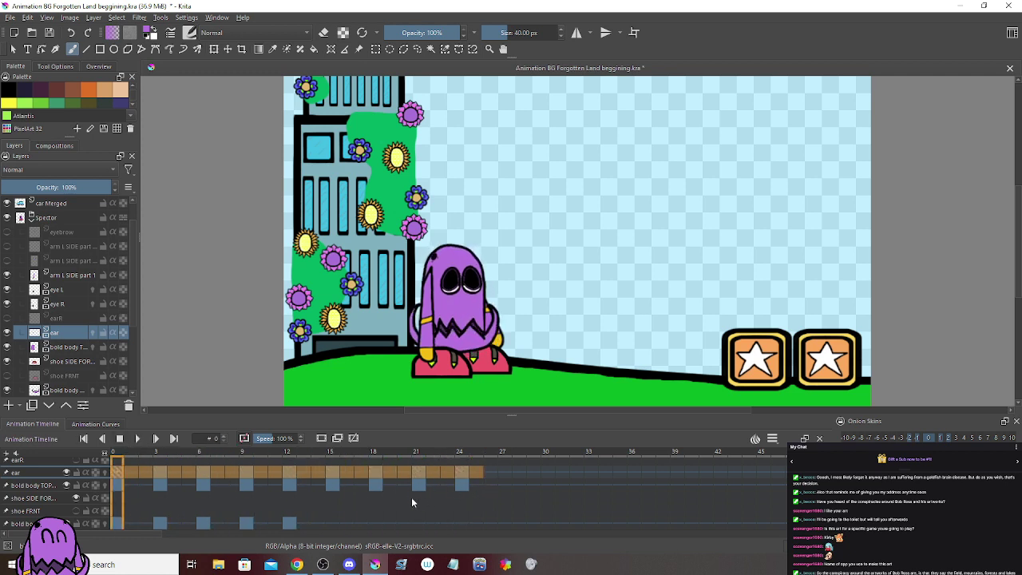
{"action": "scroll", "coordinate": [61, 507], "scroll_direction": "down", "scroll_amount": 1}
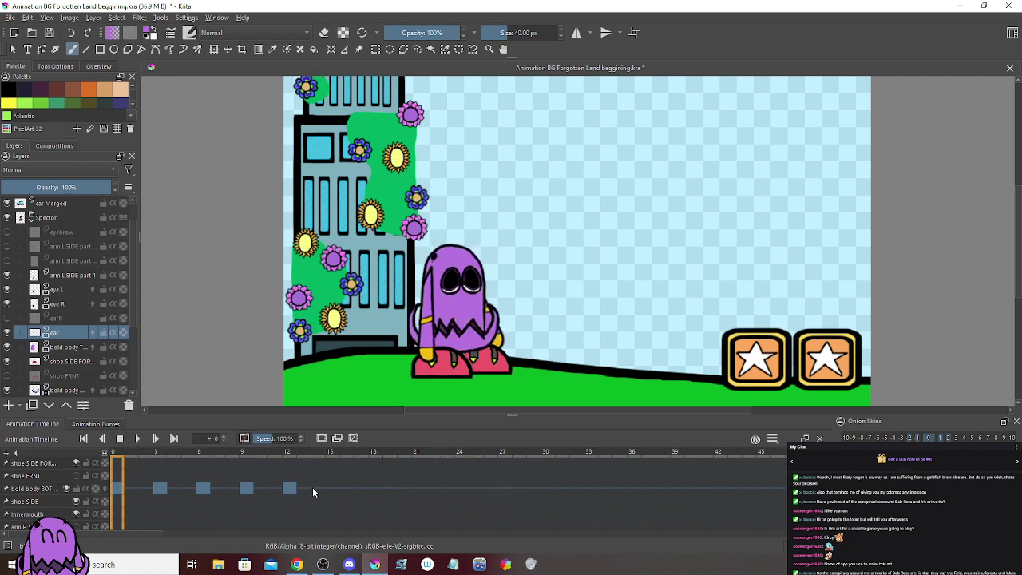
{"action": "left_click", "coordinate": [313, 487]}
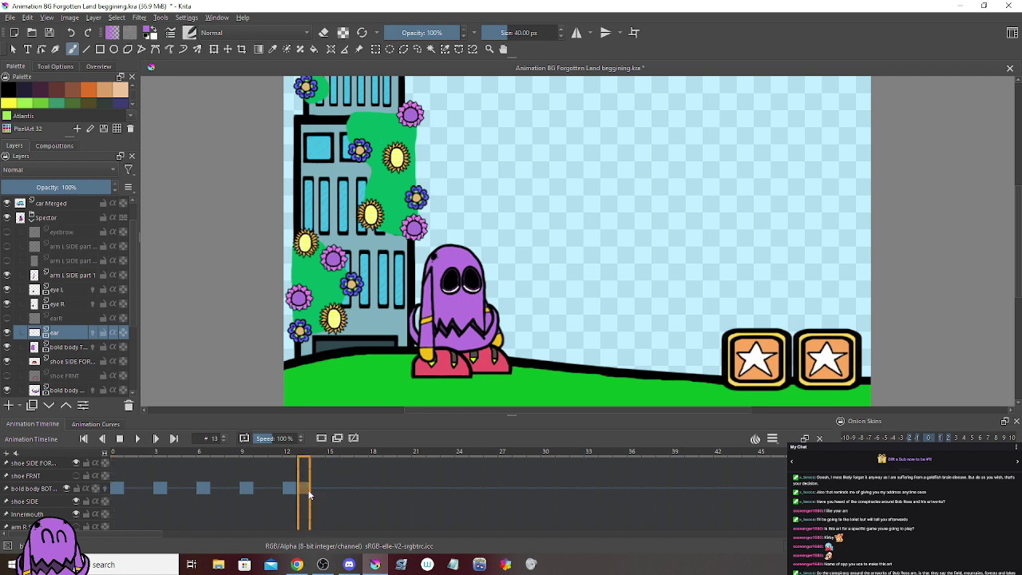
{"action": "left_click_drag", "start_coordinate": [310, 489], "coordinate": [164, 488]}
{"action": "right_click", "coordinate": [163, 488]}
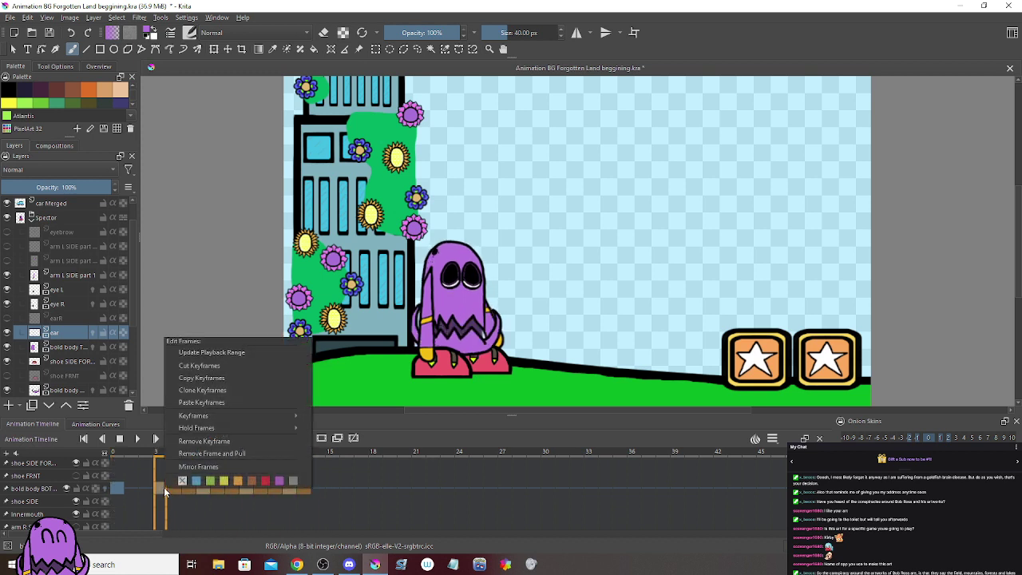
{"action": "left_click", "coordinate": [201, 378]}
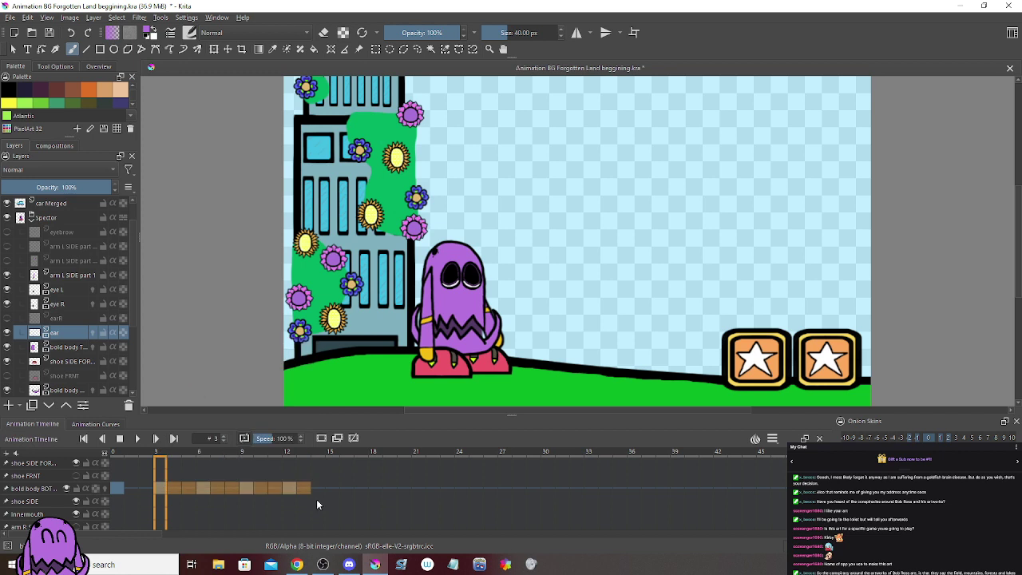
{"action": "left_click", "coordinate": [328, 488]}
{"action": "right_click", "coordinate": [328, 489]}
{"action": "left_click", "coordinate": [360, 411]}
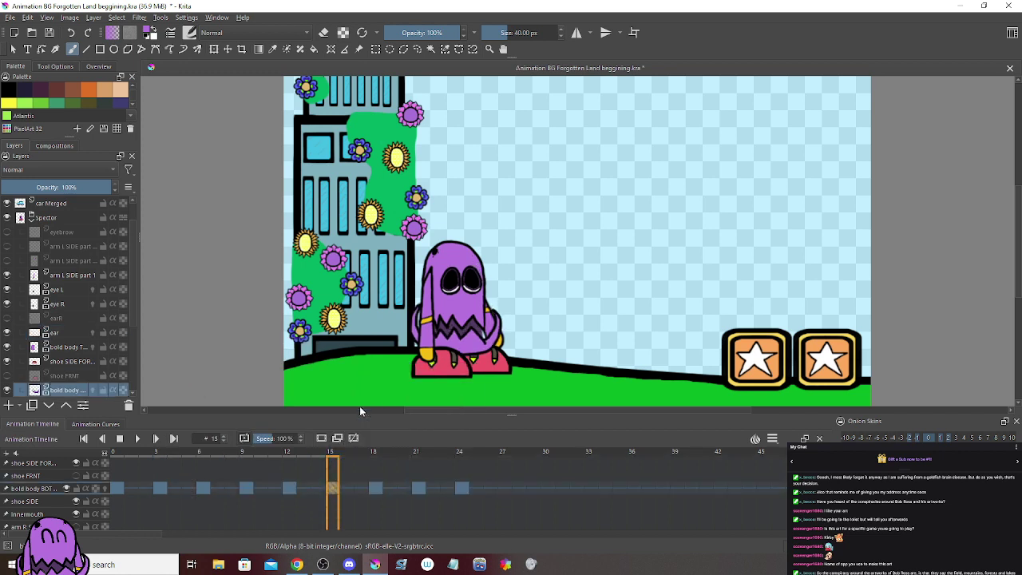
Step: Copy the eye L and eye R keyframes in frames 3 to 13 and paste them starting at frame 15
{"action": "scroll", "coordinate": [55, 498], "scroll_direction": "down", "scroll_amount": 1}
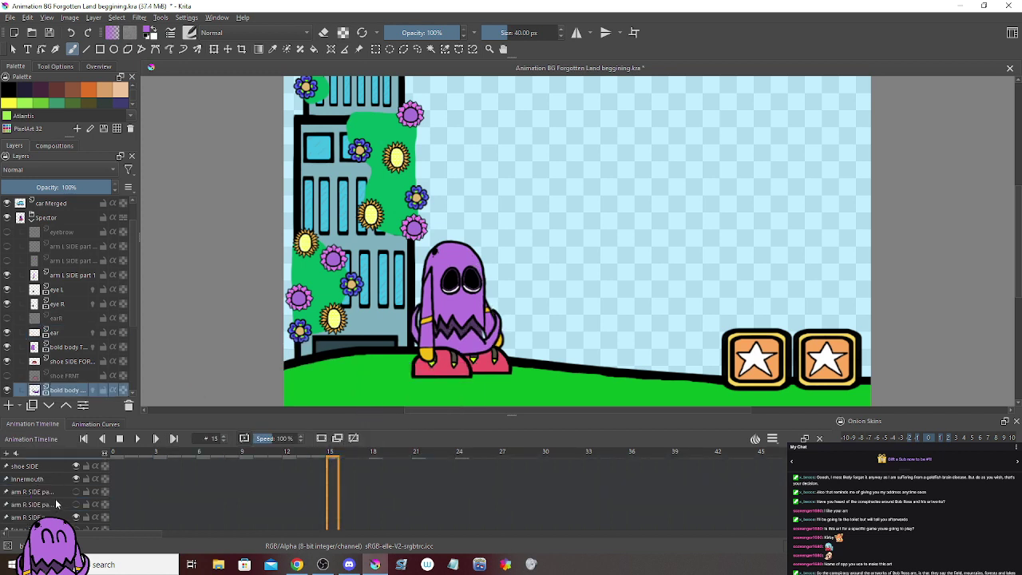
{"action": "scroll", "coordinate": [55, 498], "scroll_direction": "down", "scroll_amount": 1}
{"action": "scroll", "coordinate": [55, 498], "scroll_direction": "down", "scroll_amount": 1}
{"action": "scroll", "coordinate": [55, 498], "scroll_direction": "down", "scroll_amount": 1}
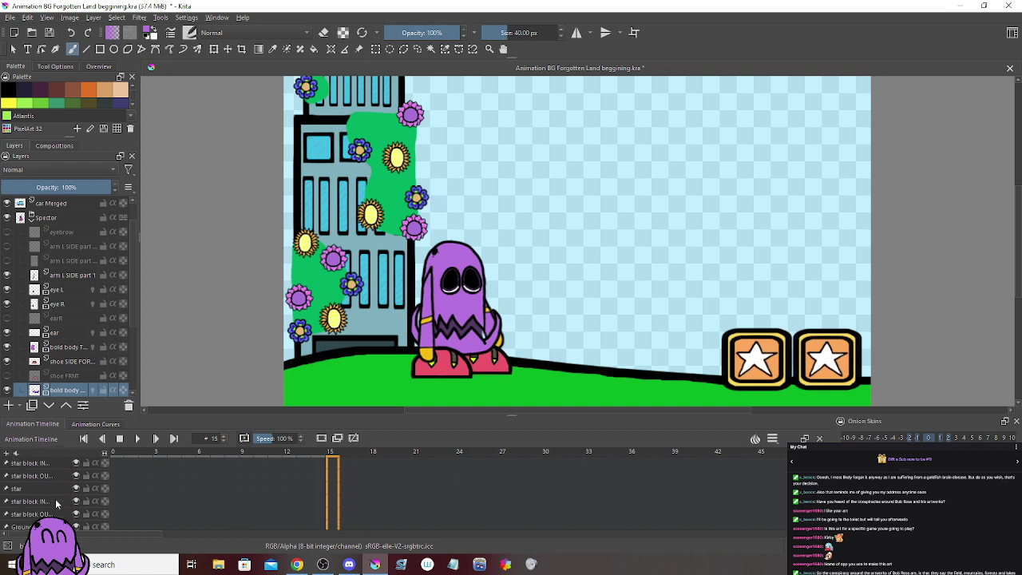
{"action": "scroll", "coordinate": [58, 502], "scroll_direction": "up", "scroll_amount": 3}
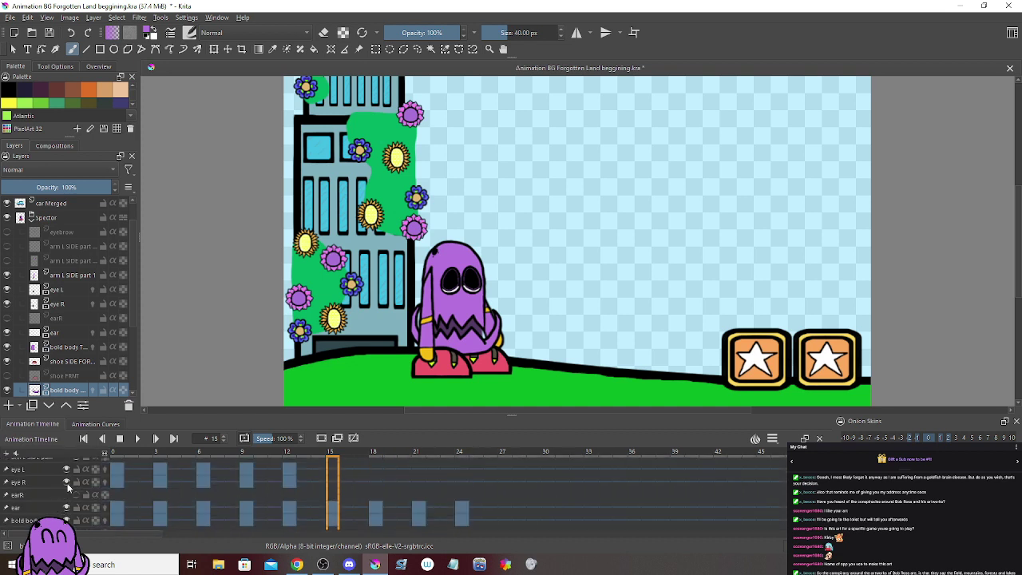
{"action": "left_click_drag", "start_coordinate": [305, 474], "coordinate": [162, 476]}
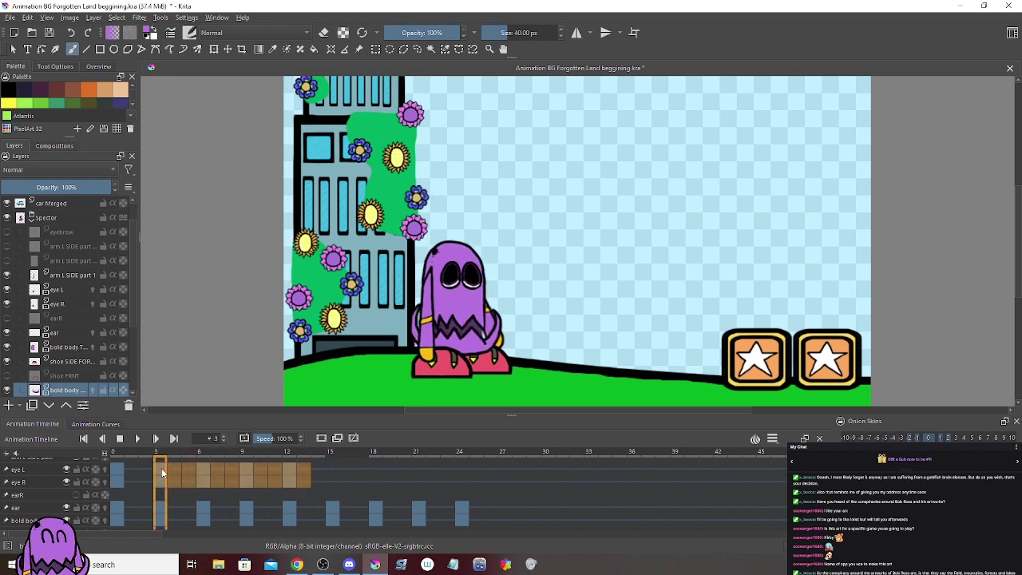
{"action": "right_click", "coordinate": [161, 468]}
{"action": "left_click", "coordinate": [209, 358]}
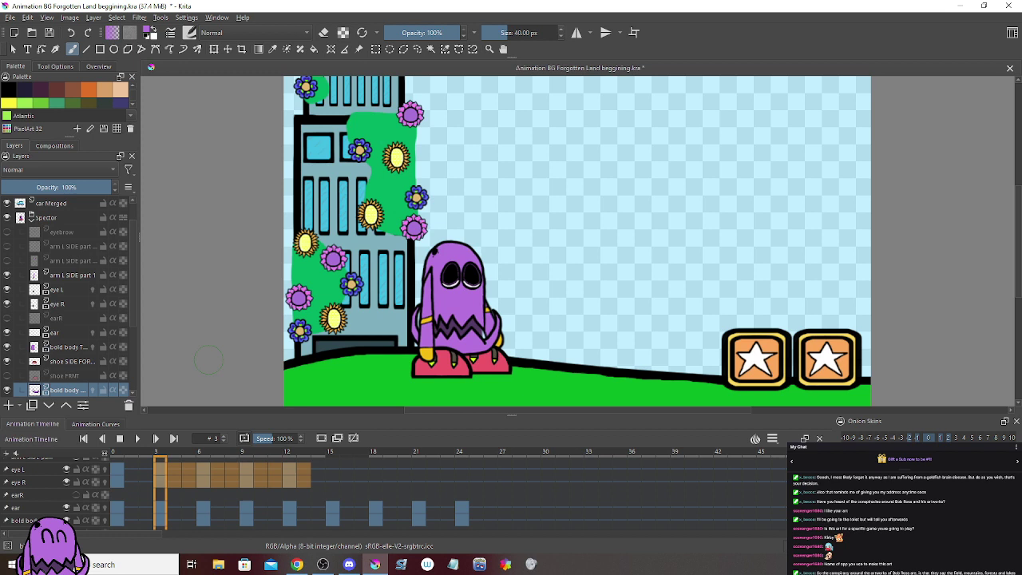
{"action": "left_click", "coordinate": [330, 473]}
{"action": "right_click", "coordinate": [332, 473]}
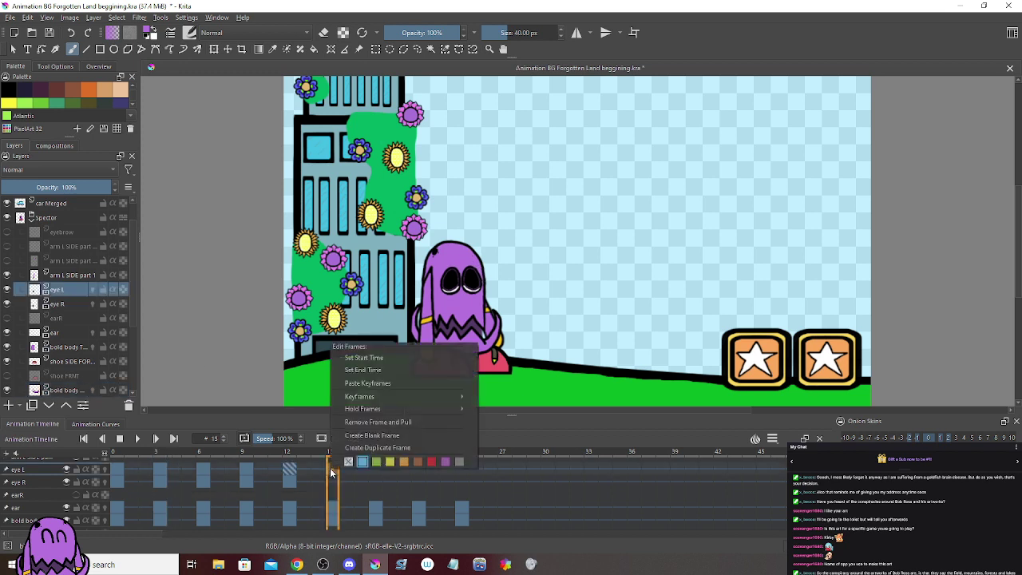
{"action": "left_click", "coordinate": [367, 384]}
Step: Play back frames 0 to 25 of the eye L layer, stop the playback and save the animation file
{"action": "scroll", "coordinate": [44, 497], "scroll_direction": "up", "scroll_amount": 1}
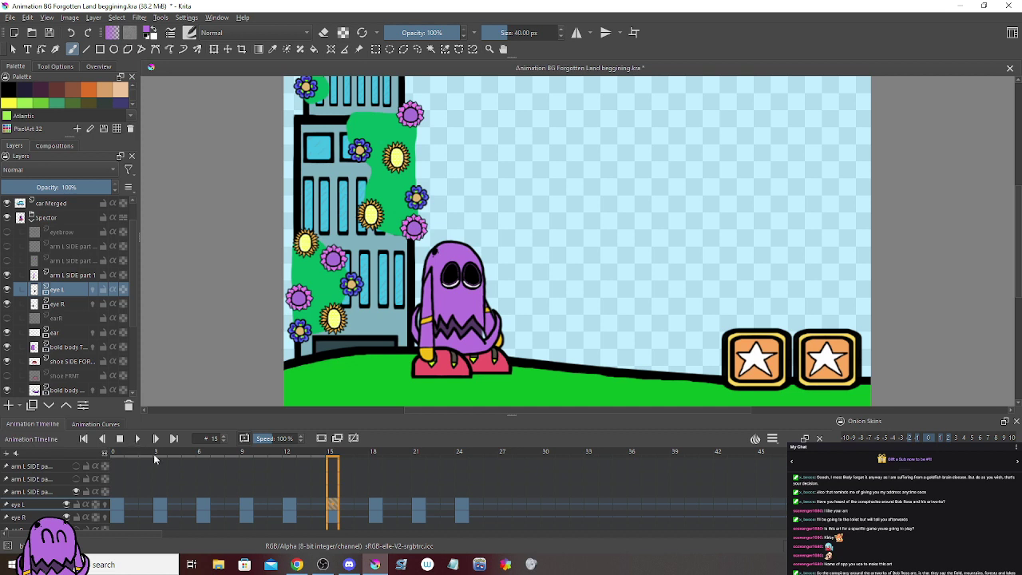
{"action": "left_click_drag", "start_coordinate": [473, 509], "coordinate": [115, 505]}
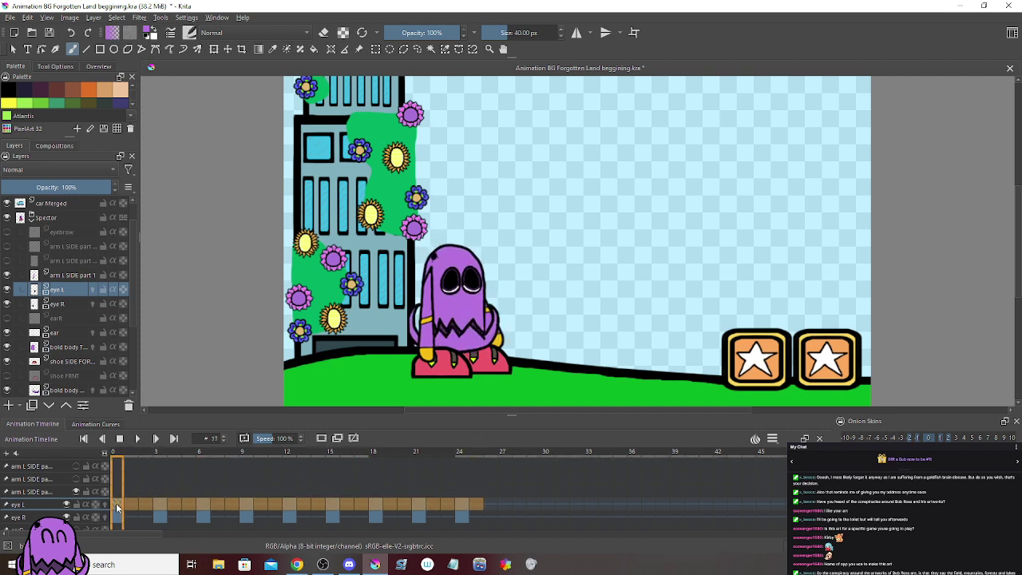
{"action": "left_click", "coordinate": [137, 439]}
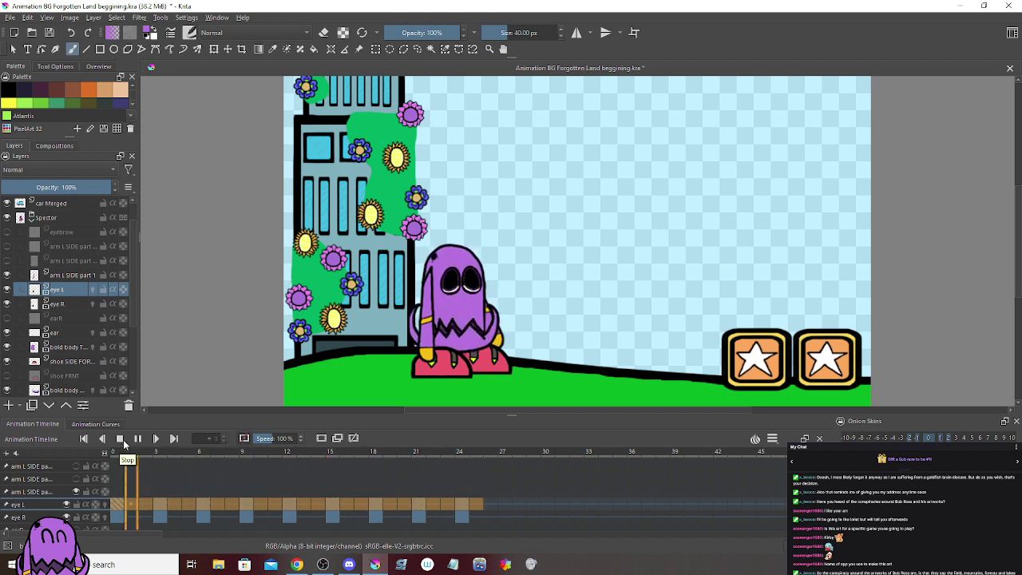
{"action": "left_click", "coordinate": [121, 439]}
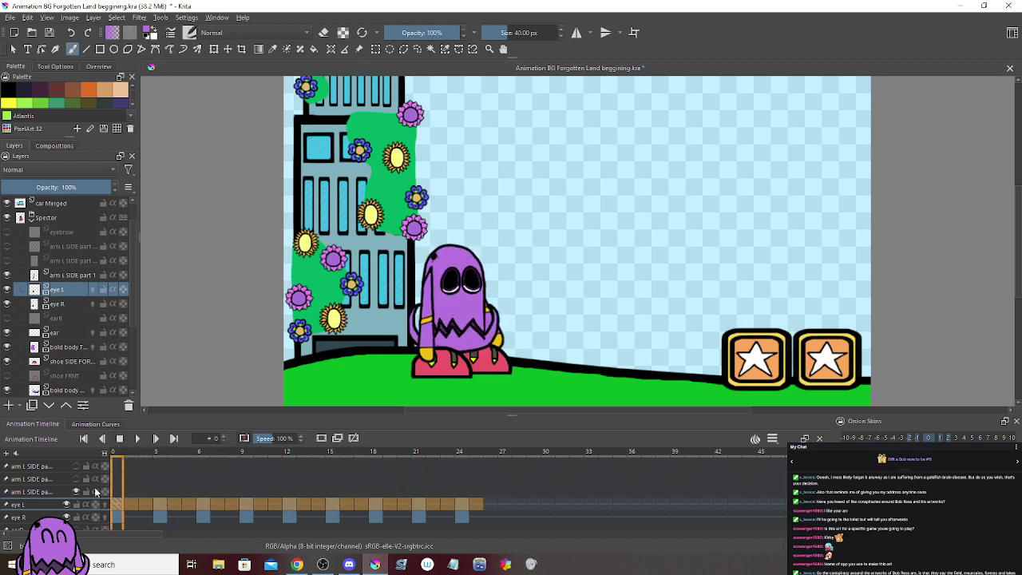
{"action": "left_click", "coordinate": [50, 33]}
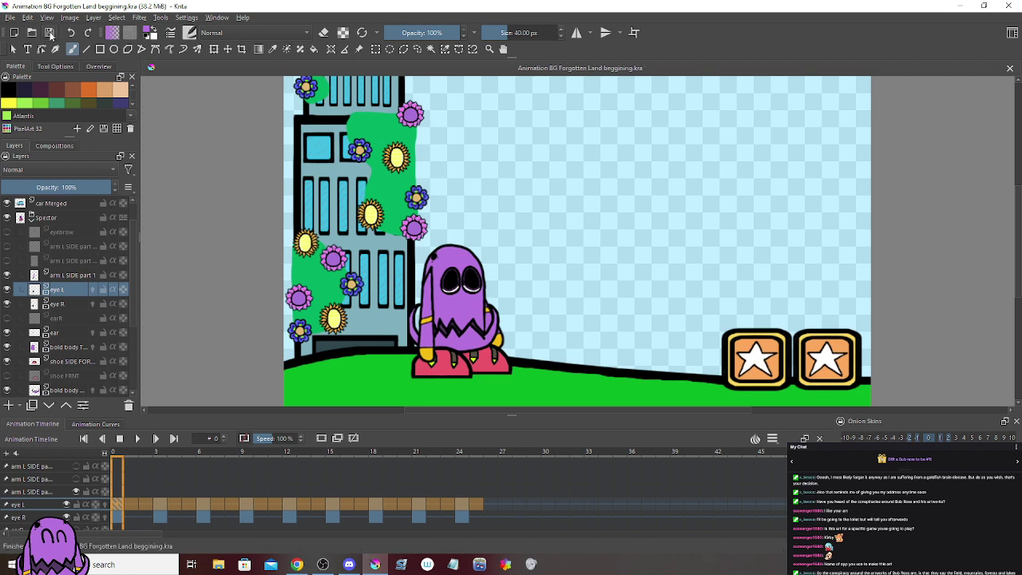
Step: Select the arm L SIDE part 1 layer at frame 0 with the Transform tool and examine the arm against the body
{"action": "left_click", "coordinate": [285, 511]}
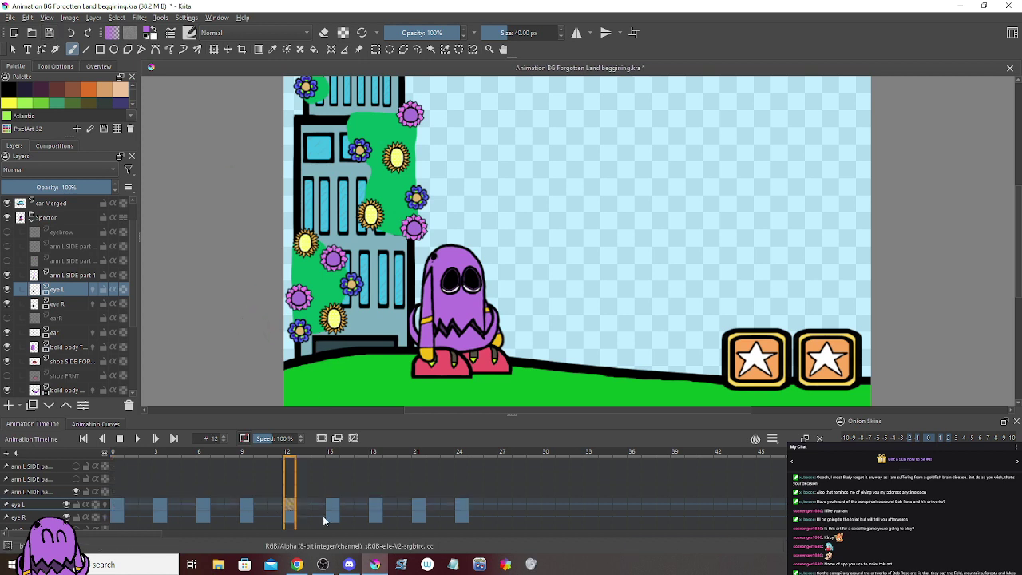
{"action": "left_click", "coordinate": [40, 491]}
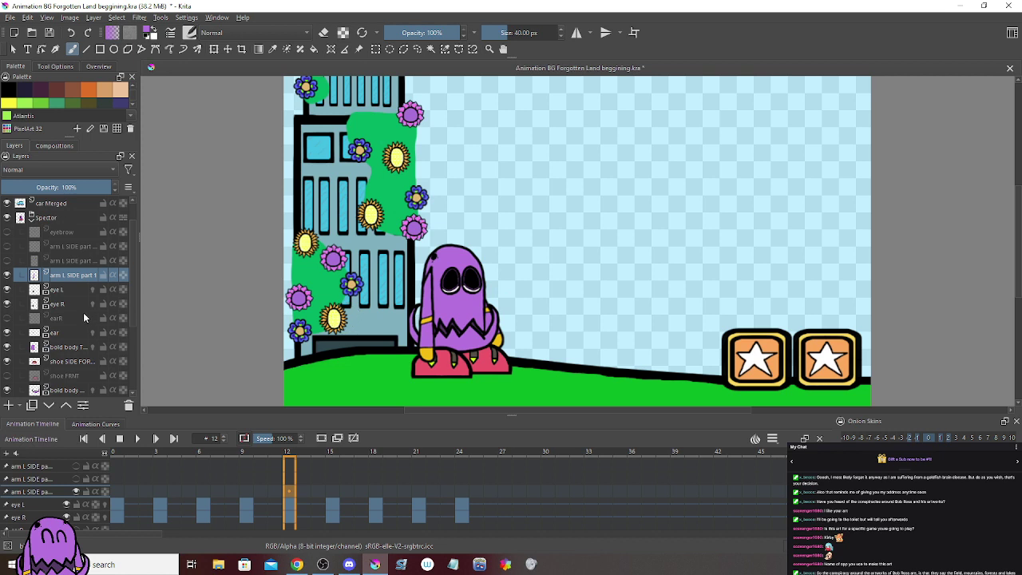
{"action": "left_click", "coordinate": [213, 49]}
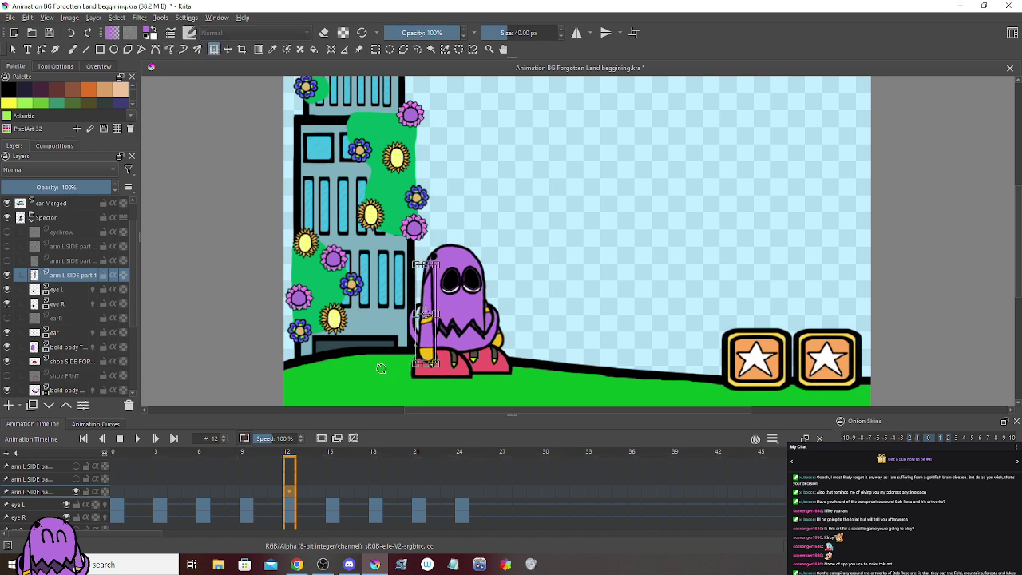
{"action": "left_click", "coordinate": [118, 493]}
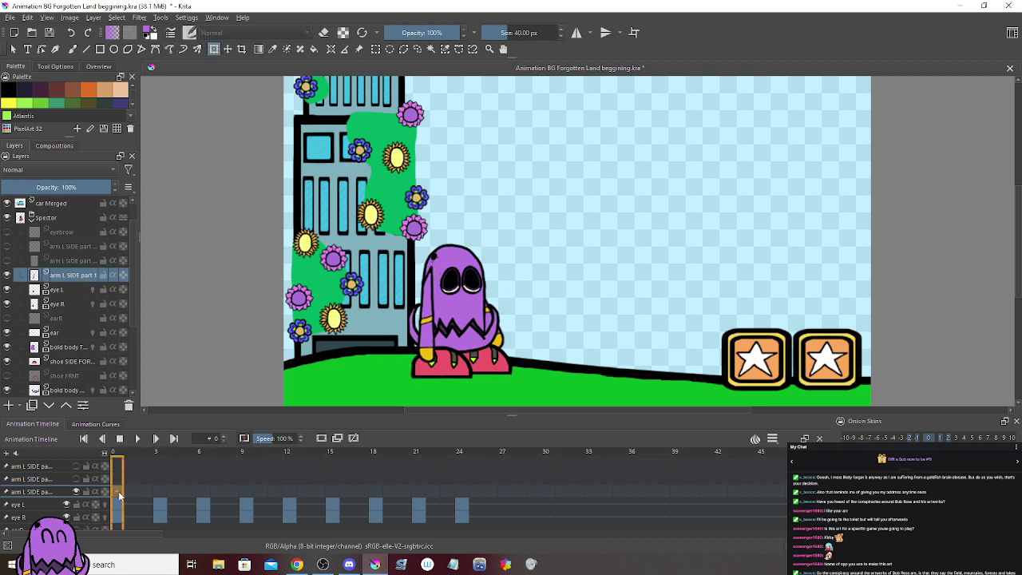
{"action": "left_click", "coordinate": [419, 346]}
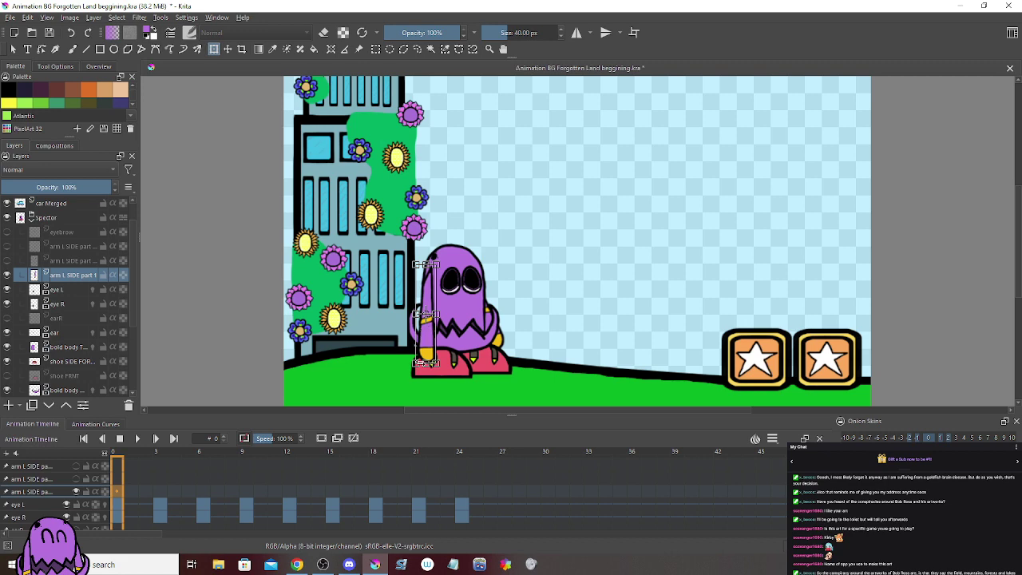
{"action": "scroll", "coordinate": [424, 350], "scroll_direction": "up", "scroll_amount": 3}
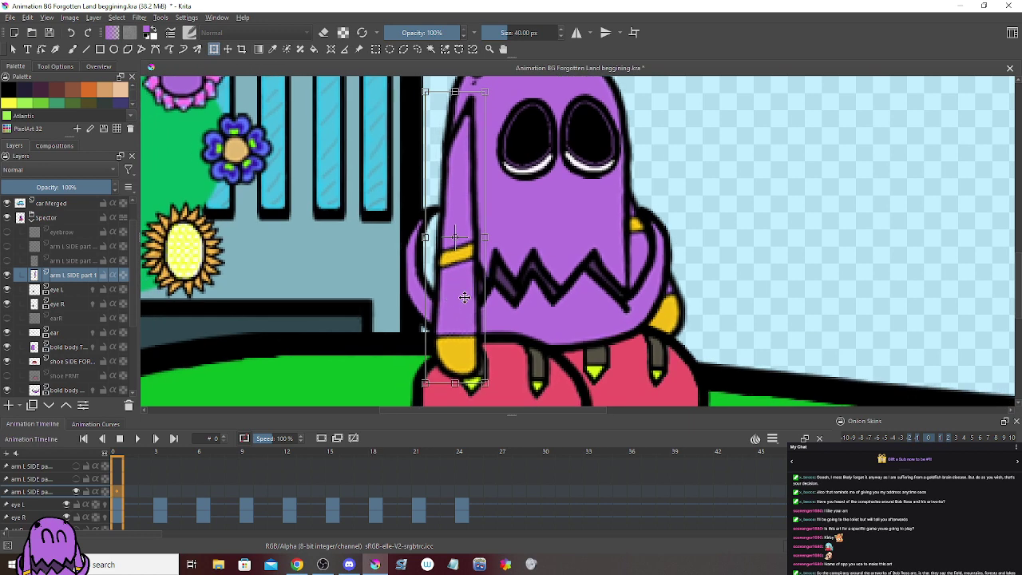
{"action": "scroll", "coordinate": [497, 294], "scroll_direction": "down", "scroll_amount": 3}
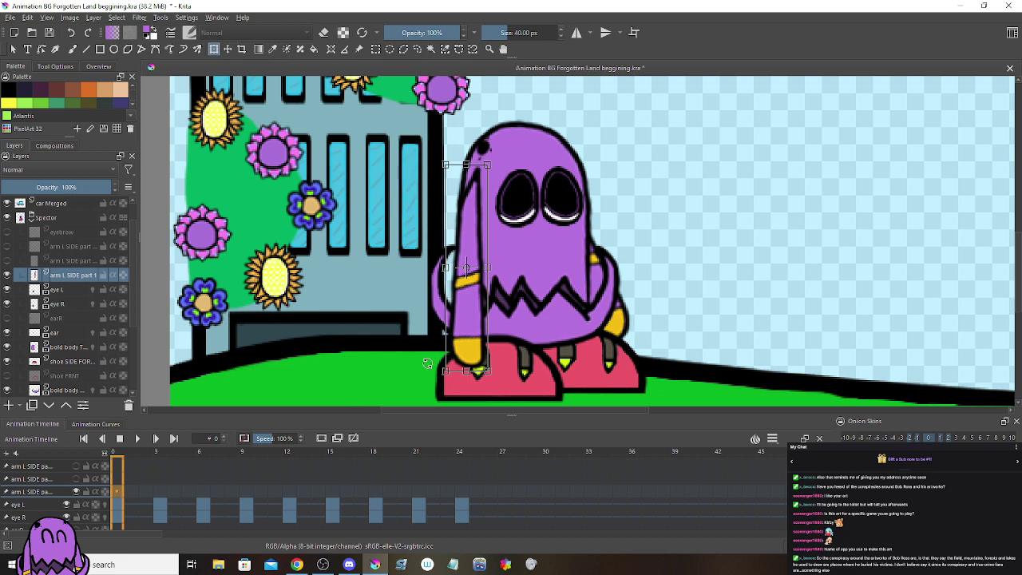
{"action": "scroll", "coordinate": [527, 288], "scroll_direction": "down", "scroll_amount": 3}
{"action": "left_click_drag", "start_coordinate": [447, 313], "coordinate": [413, 332]}
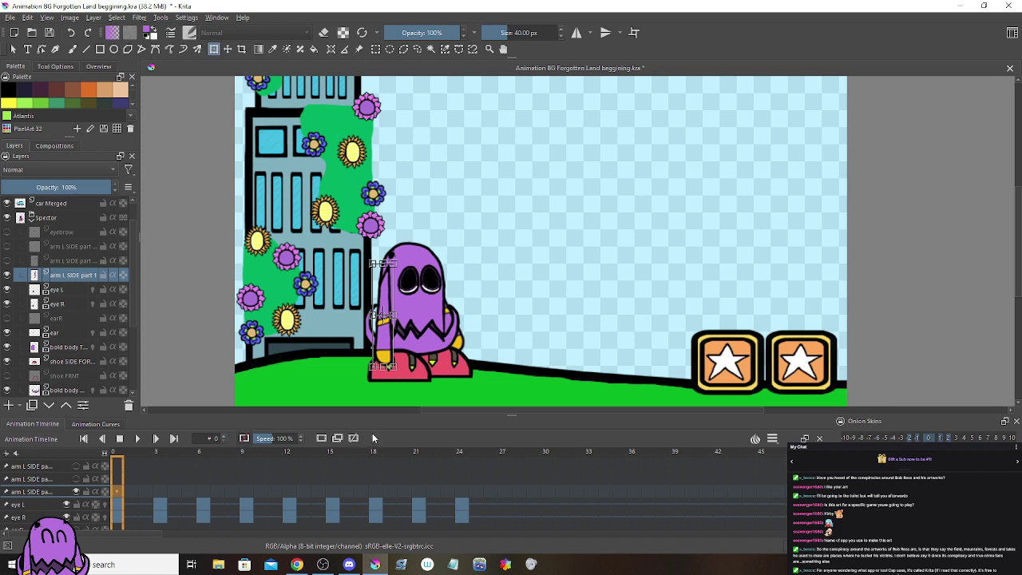
{"action": "scroll", "coordinate": [401, 334], "scroll_direction": "up", "scroll_amount": 2}
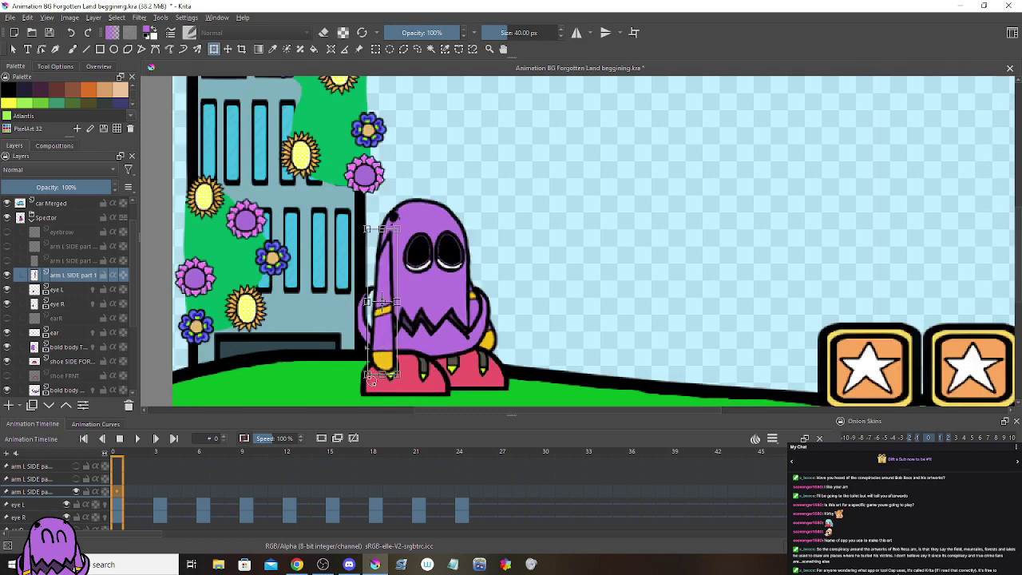
{"action": "scroll", "coordinate": [388, 332], "scroll_direction": "up", "scroll_amount": 1}
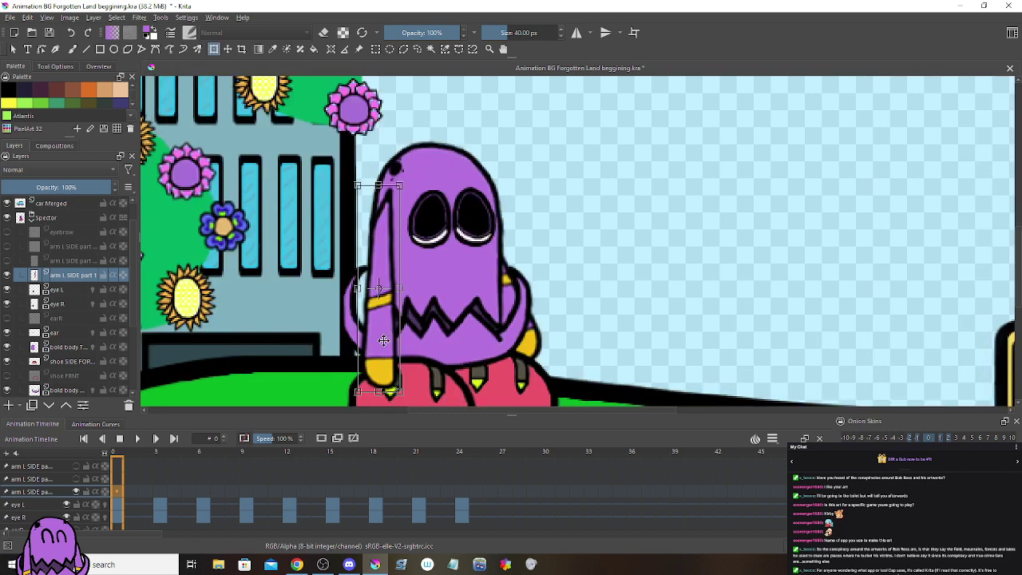
{"action": "scroll", "coordinate": [382, 339], "scroll_direction": "down", "scroll_amount": 1}
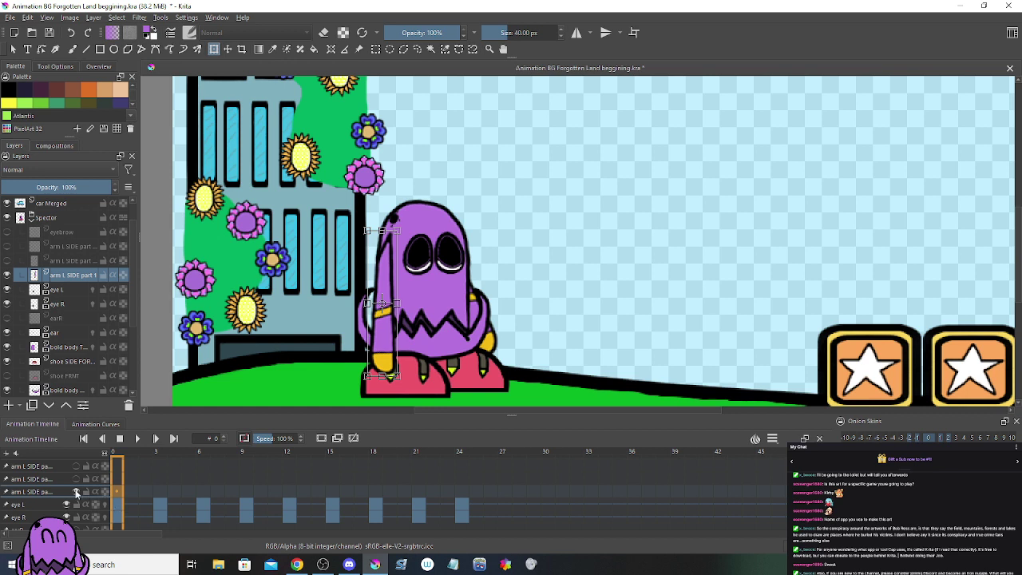
Step: Create a duplicate frame at frame 0 of the arm L SIDE part 1 layer
{"action": "left_click", "coordinate": [118, 495]}
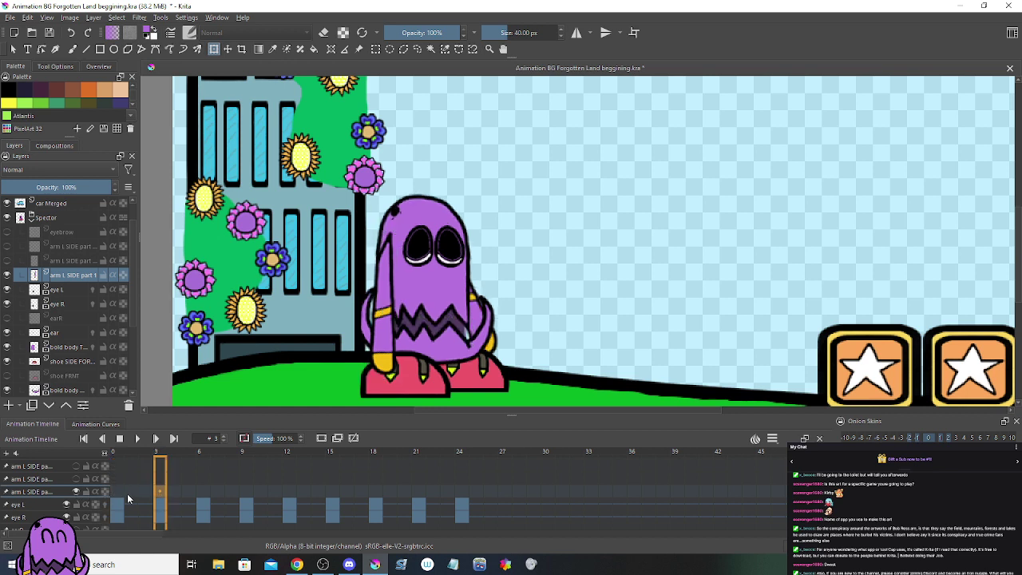
{"action": "right_click", "coordinate": [118, 495]}
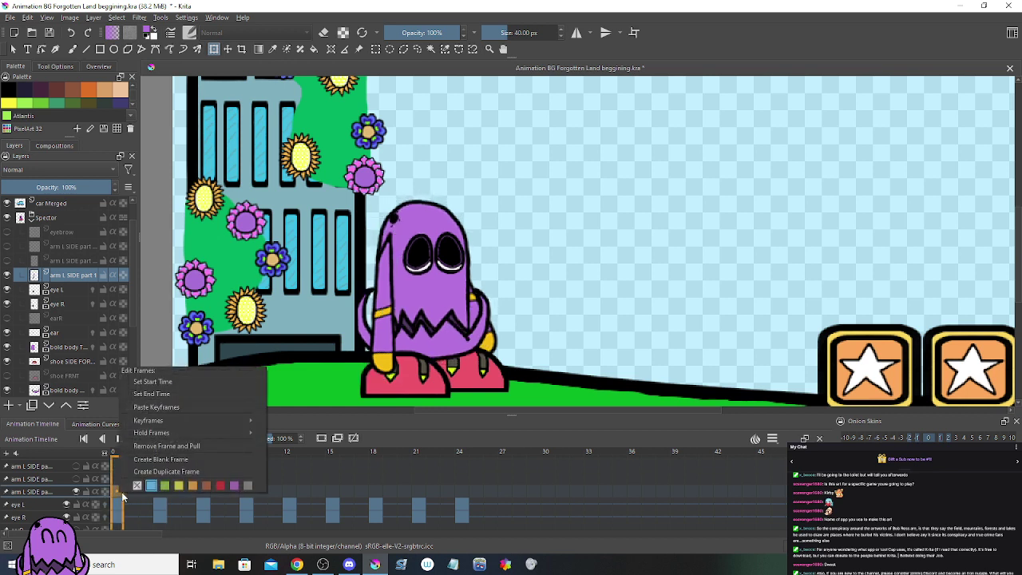
{"action": "left_click", "coordinate": [146, 474]}
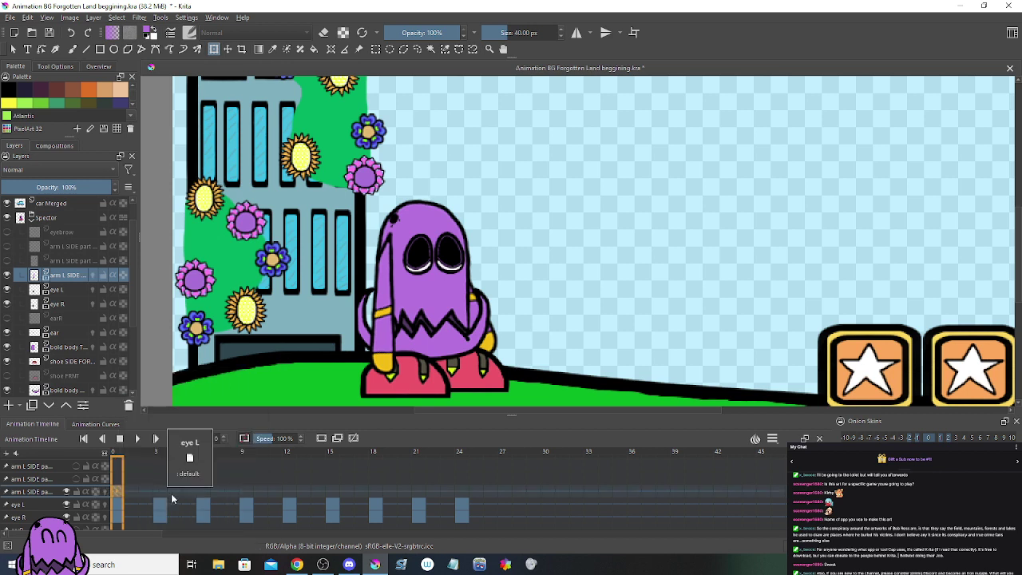
Step: Add a keyframe at frame 3 of the arm L SIDE part 1 layer, swing the arm outward from the body and compare with frame 0
{"action": "left_click", "coordinate": [163, 490]}
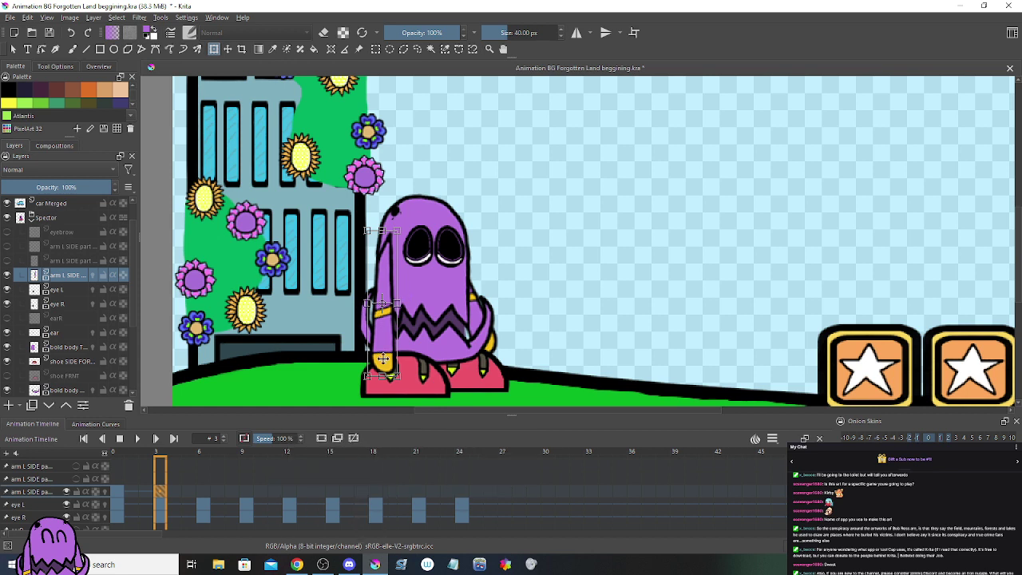
{"action": "mouse_move", "coordinate": [344, 349]}
{"action": "left_mouse_down"}
{"action": "mouse_move", "coordinate": [341, 335]}
{"action": "mouse_move", "coordinate": [355, 342]}
{"action": "mouse_move", "coordinate": [343, 344]}
{"action": "left_mouse_up"}
{"action": "left_click", "coordinate": [121, 491]}
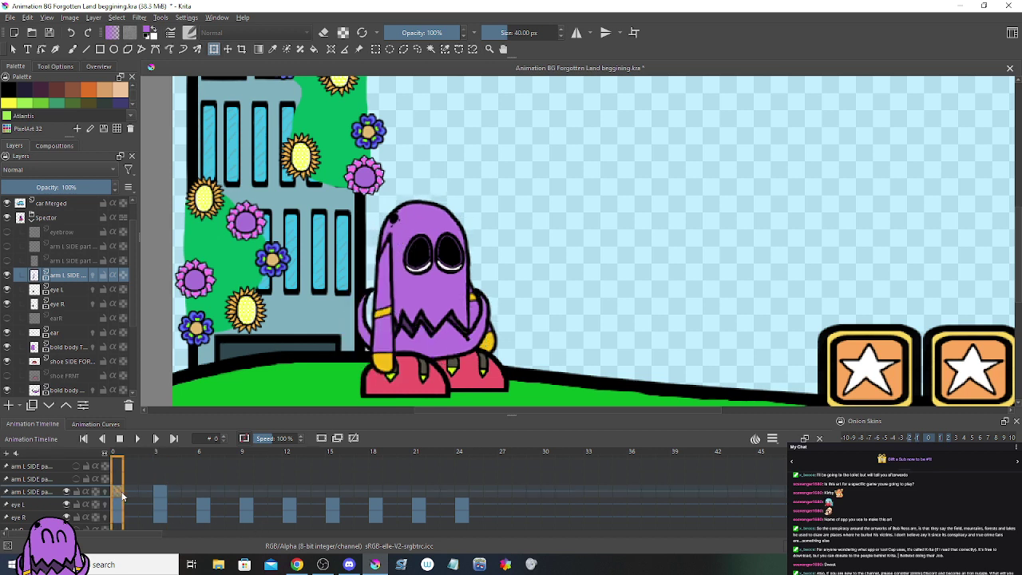
{"action": "left_click", "coordinate": [163, 493]}
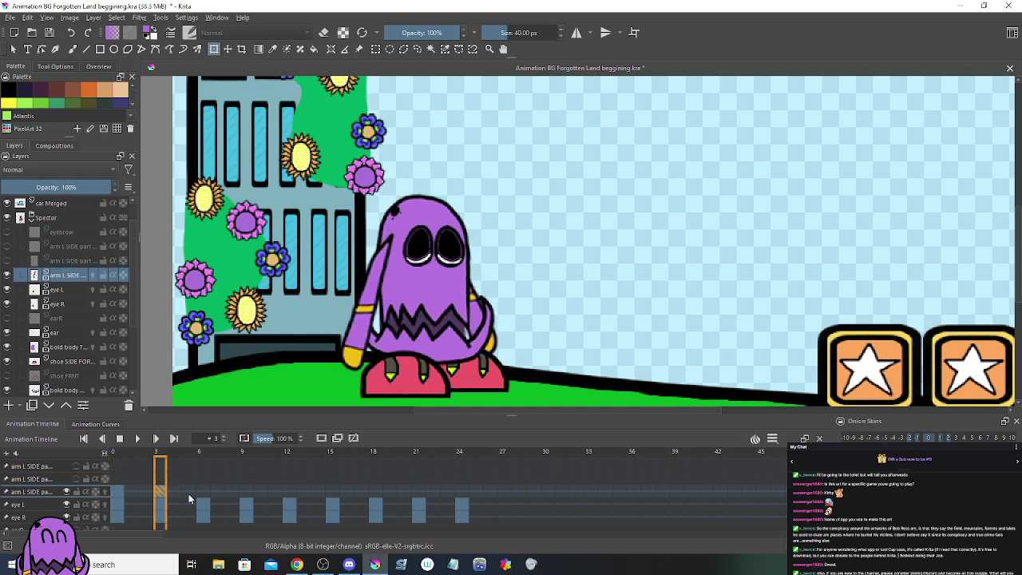
Step: Duplicate the frame 0 arm pose on the arm L SIDE part 1 layer and place the copy at frame 6
{"action": "left_click", "coordinate": [204, 494]}
{"action": "right_click", "coordinate": [146, 494]}
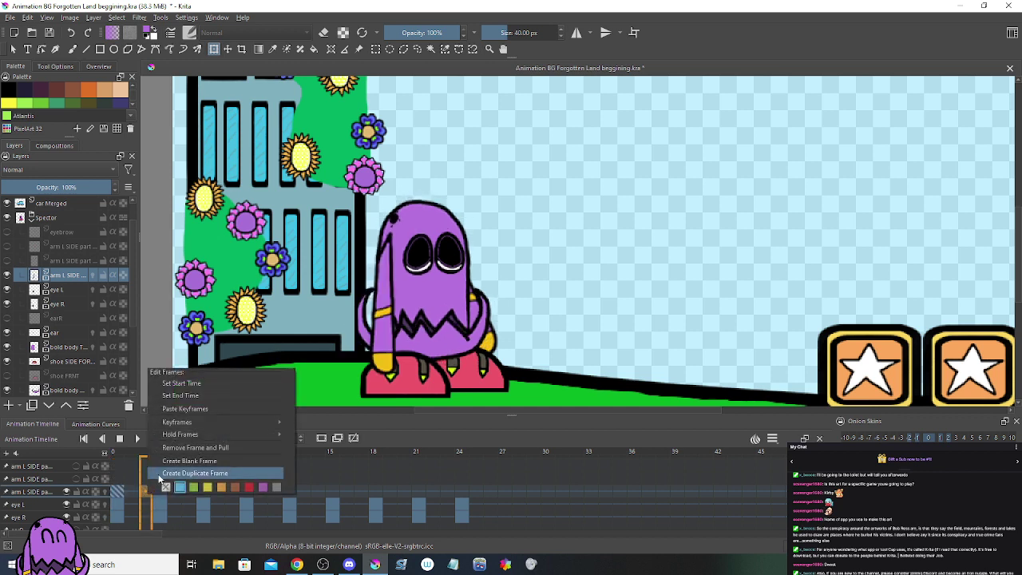
{"action": "left_click", "coordinate": [159, 474]}
{"action": "left_click_drag", "start_coordinate": [145, 493], "coordinate": [202, 494]}
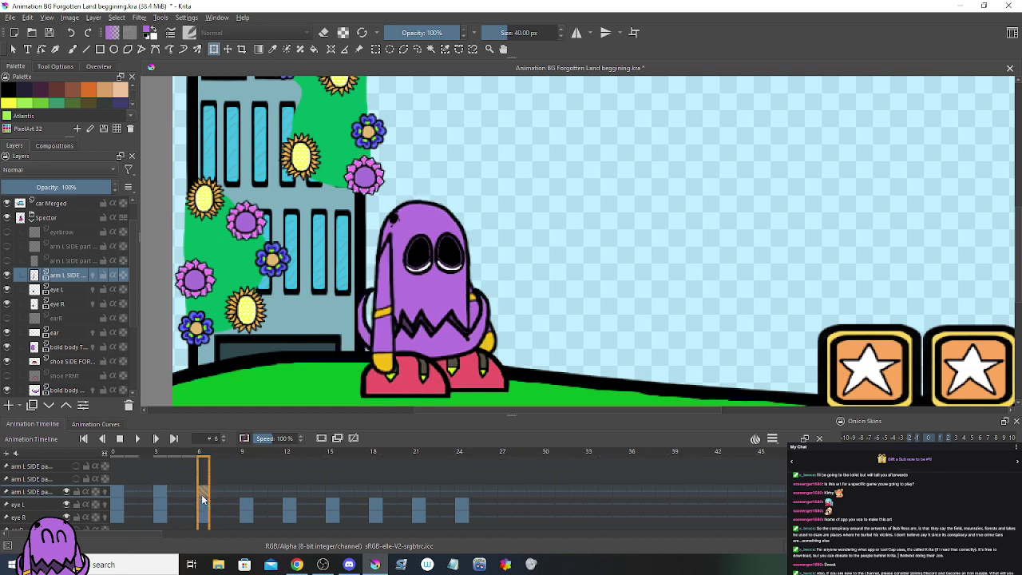
Step: Add a keyframe at frame 9 of the arm L SIDE part 1 layer, swing the arm inward across the body and compare with frame 6
{"action": "left_click", "coordinate": [246, 492]}
{"action": "left_click_drag", "start_coordinate": [362, 364], "coordinate": [412, 348]}
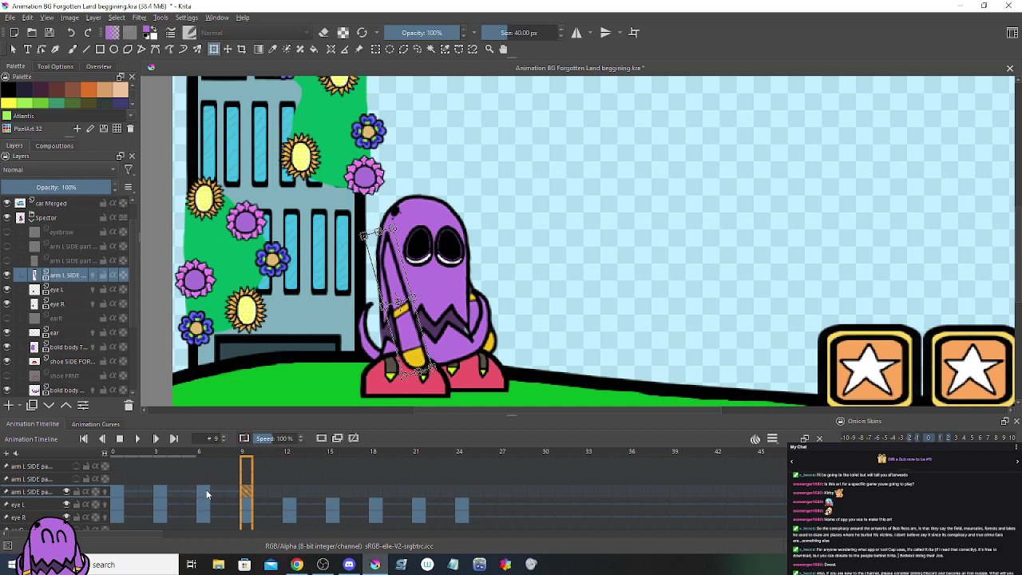
{"action": "left_click", "coordinate": [206, 494]}
Step: Play back frames 0 to 10 of the arm L SIDE part 1 layer, check the arm swing and stop the playback
{"action": "left_click_drag", "start_coordinate": [260, 495], "coordinate": [113, 487]}
{"action": "left_click", "coordinate": [137, 438]}
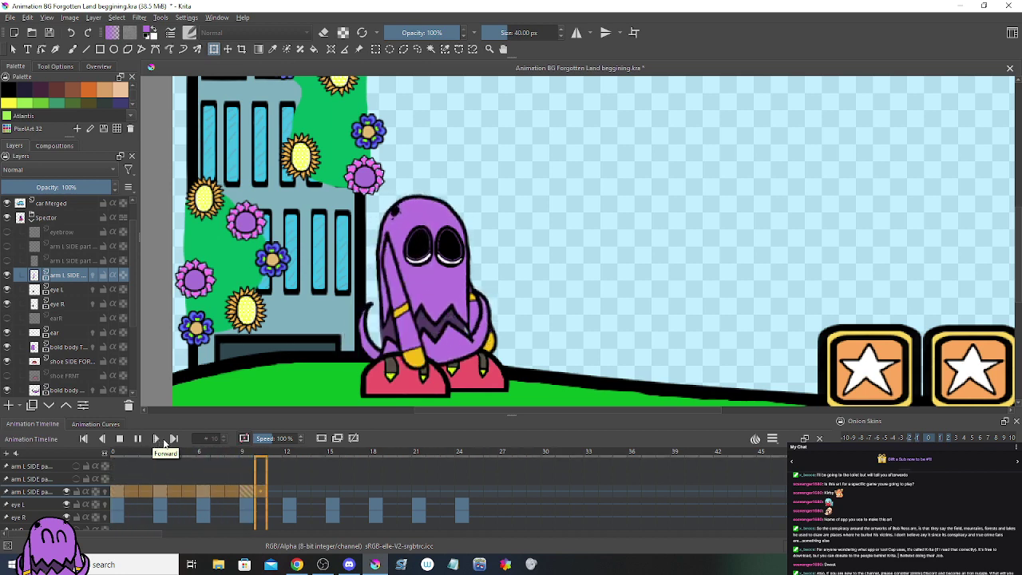
{"action": "scroll", "coordinate": [345, 336], "scroll_direction": "down", "scroll_amount": 6}
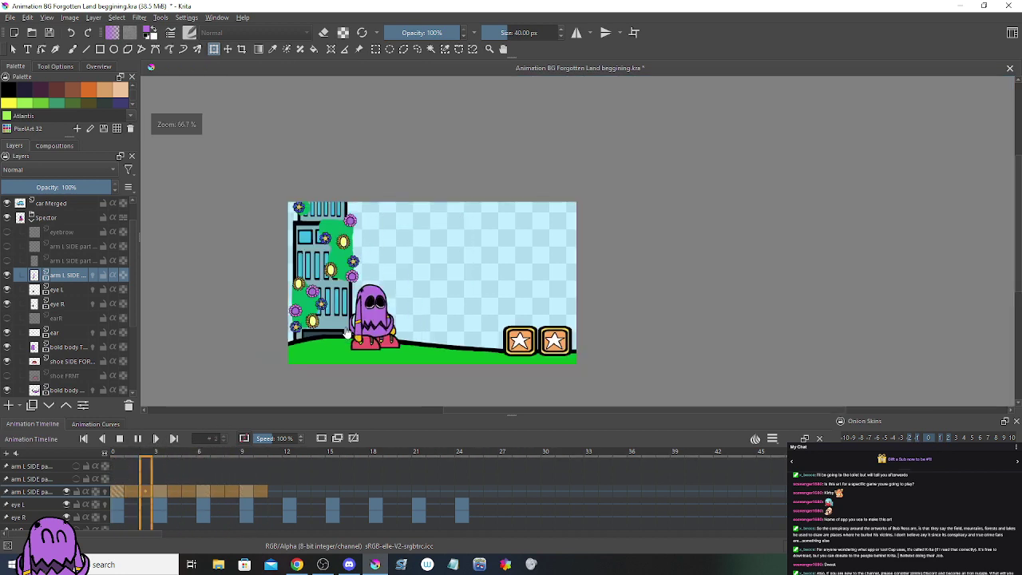
{"action": "scroll", "coordinate": [407, 303], "scroll_direction": "up", "scroll_amount": 3}
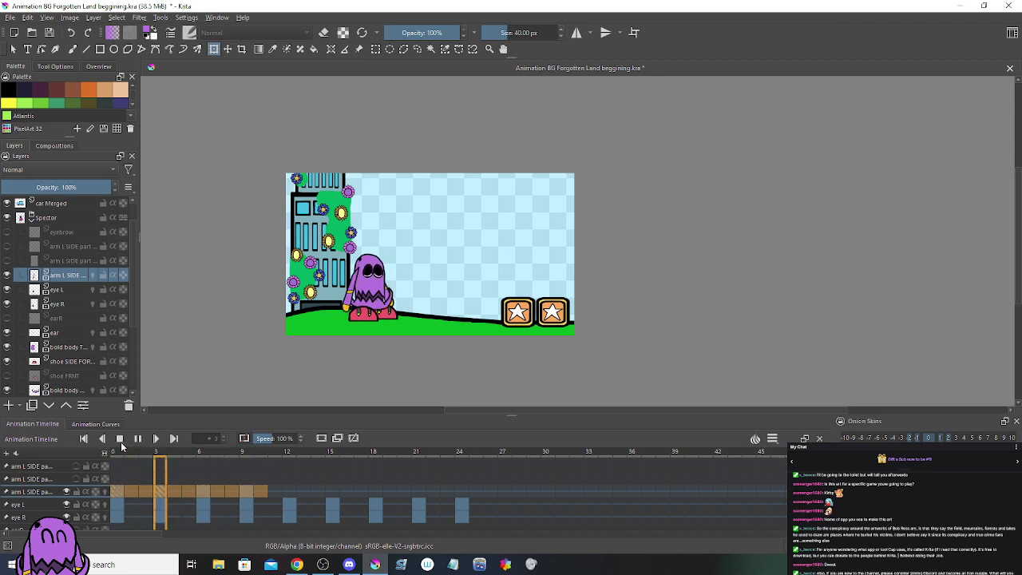
{"action": "left_click", "coordinate": [120, 438]}
Step: Duplicate the frame 6 arm pose on the arm L SIDE part 1 layer and place the copy at frame 12
{"action": "left_click", "coordinate": [246, 490]}
{"action": "left_click_drag", "start_coordinate": [246, 489], "coordinate": [286, 487]}
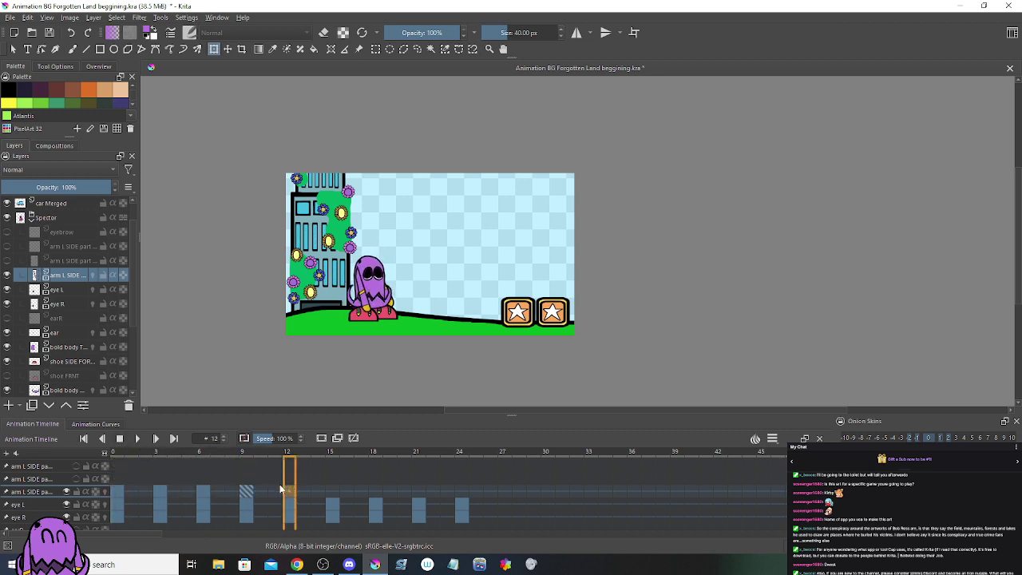
{"action": "left_click", "coordinate": [229, 490]}
{"action": "right_click", "coordinate": [229, 490]}
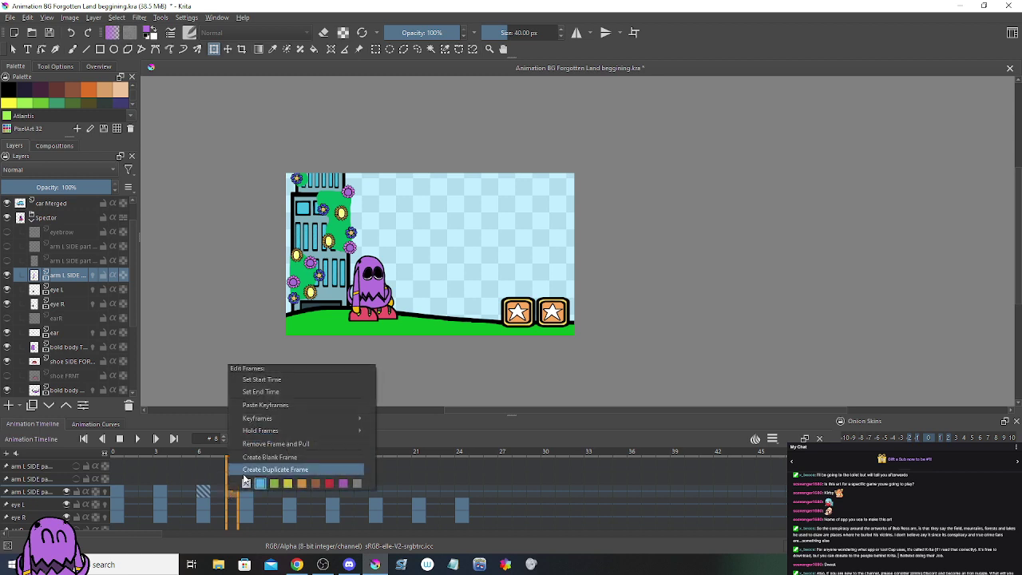
{"action": "left_click", "coordinate": [243, 472]}
{"action": "left_click", "coordinate": [285, 492]}
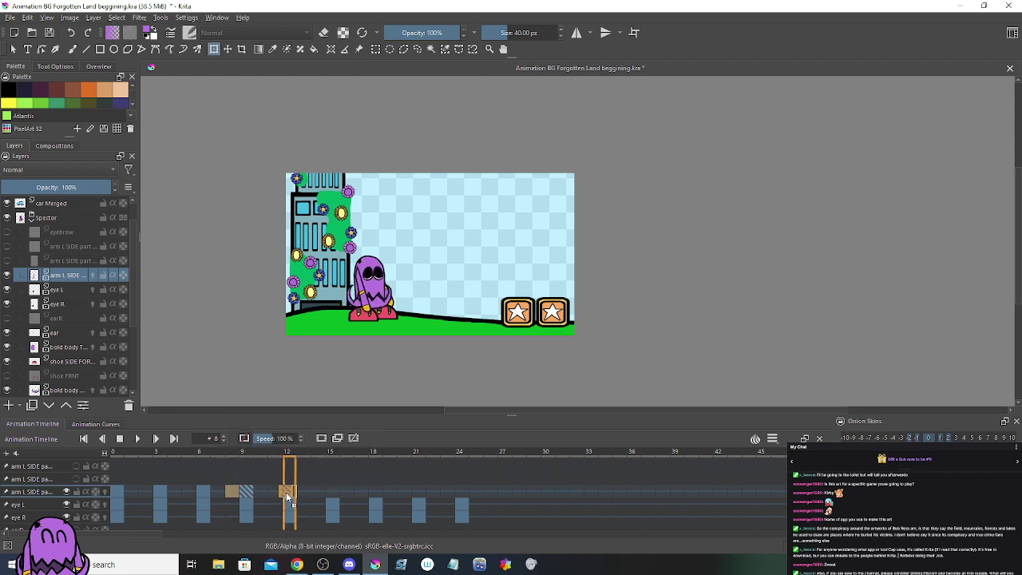
{"action": "key", "text": "Right"}
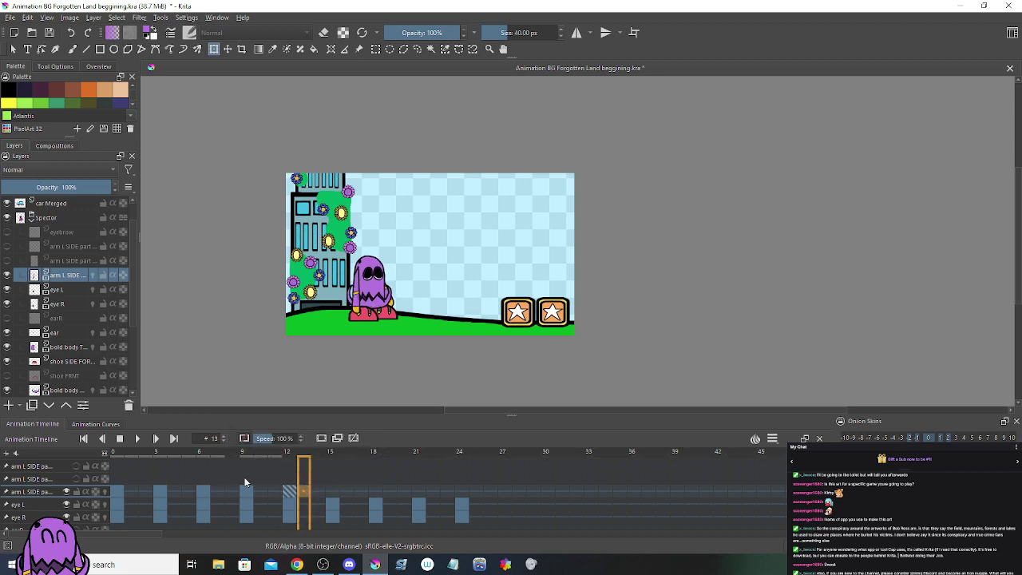
{"action": "key", "text": "Left"}
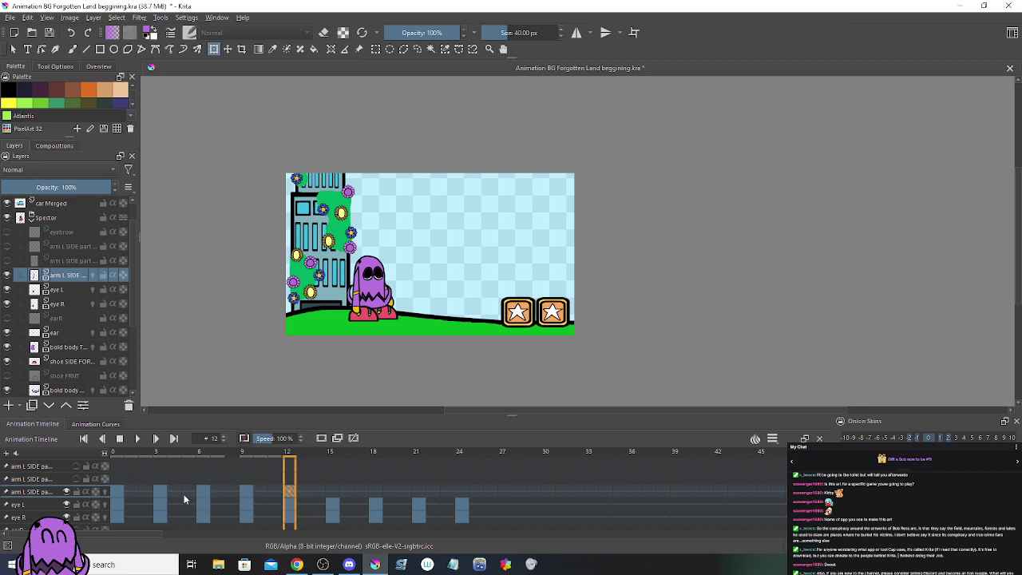
Step: Duplicate the outward arm pose from frame 3 of the arm L SIDE part 1 layer and place the copy at frame 15
{"action": "left_click", "coordinate": [147, 492]}
{"action": "left_click", "coordinate": [172, 495]}
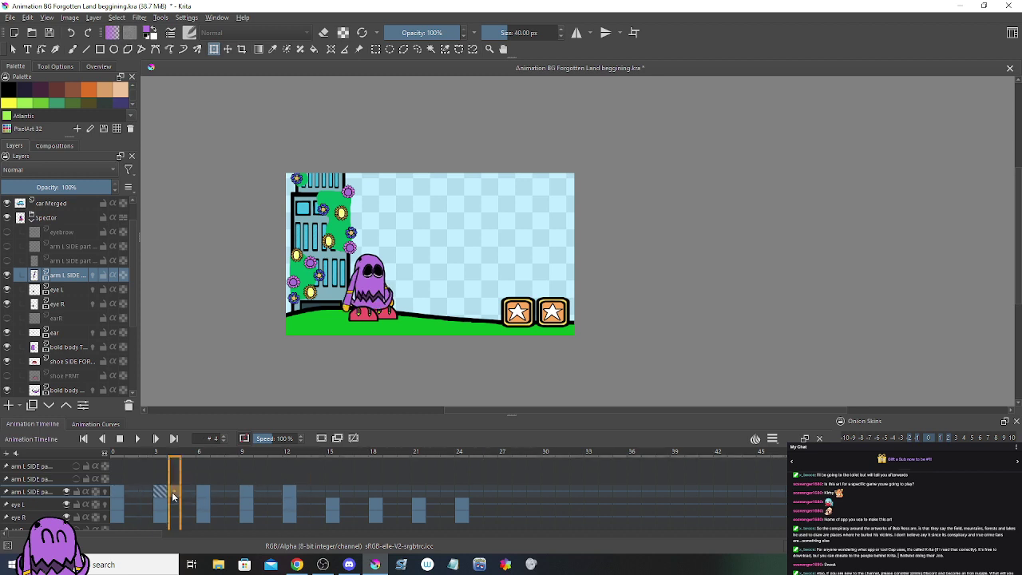
{"action": "right_click", "coordinate": [172, 496]}
{"action": "left_click", "coordinate": [182, 470]}
{"action": "left_click_drag", "start_coordinate": [174, 492], "coordinate": [335, 492]}
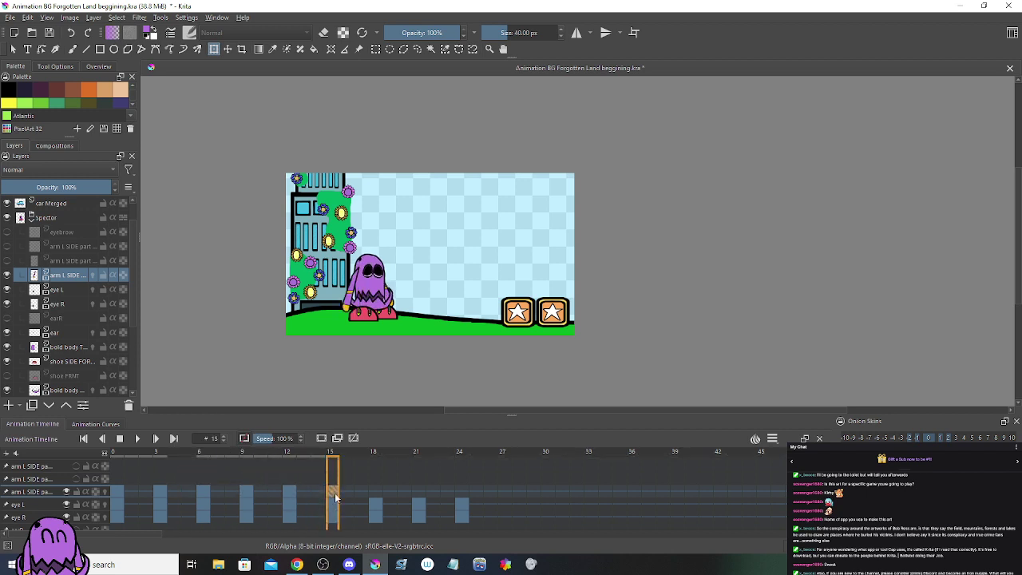
Step: Duplicate the frame 6 arm pose on the arm L SIDE part 1 layer and place the copy at frame 18
{"action": "right_click", "coordinate": [232, 492]}
{"action": "left_click", "coordinate": [249, 473]}
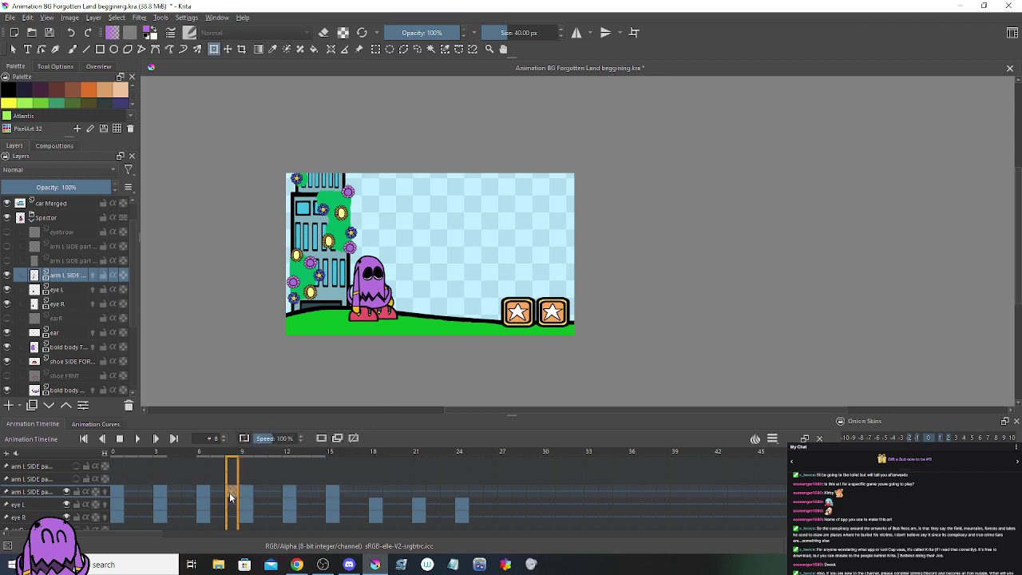
{"action": "left_click_drag", "start_coordinate": [230, 496], "coordinate": [278, 495]}
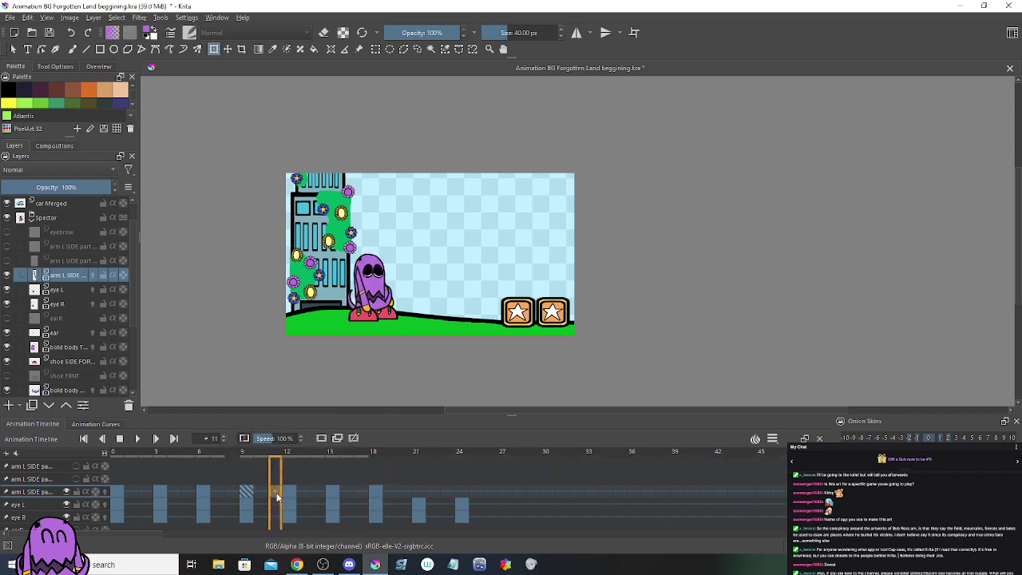
Step: Duplicate the inward arm pose from frame 9 of the arm L SIDE part 1 layer and place the copy at frame 21
{"action": "right_click", "coordinate": [277, 496]}
{"action": "left_click", "coordinate": [290, 472]}
{"action": "left_click_drag", "start_coordinate": [273, 493], "coordinate": [416, 499]}
Step: Duplicate the frame 18 arm pose on the arm L SIDE part 1 layer and place the copy at frame 24
{"action": "left_click", "coordinate": [364, 499]}
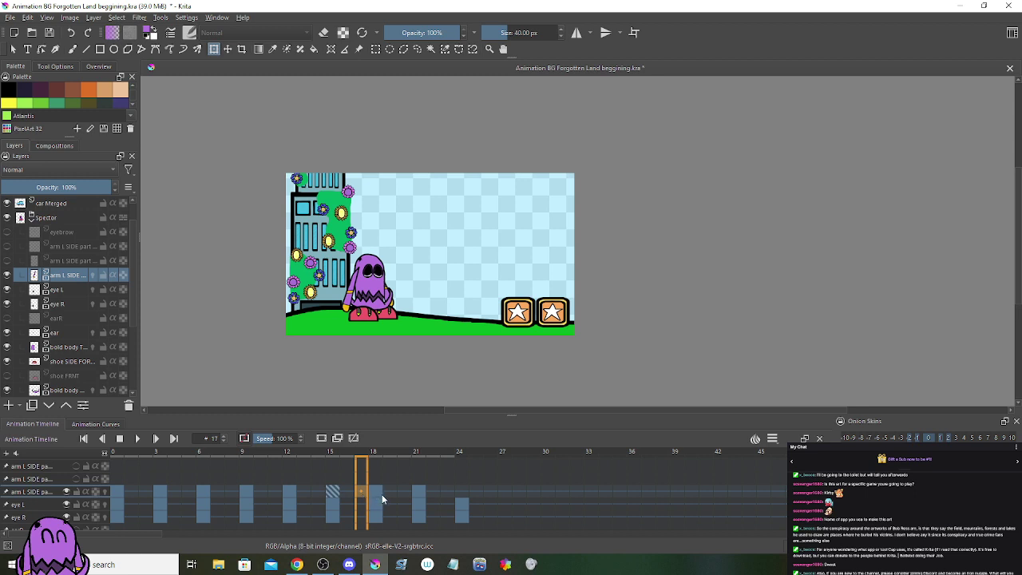
{"action": "left_click", "coordinate": [389, 499]}
{"action": "right_click", "coordinate": [389, 499]}
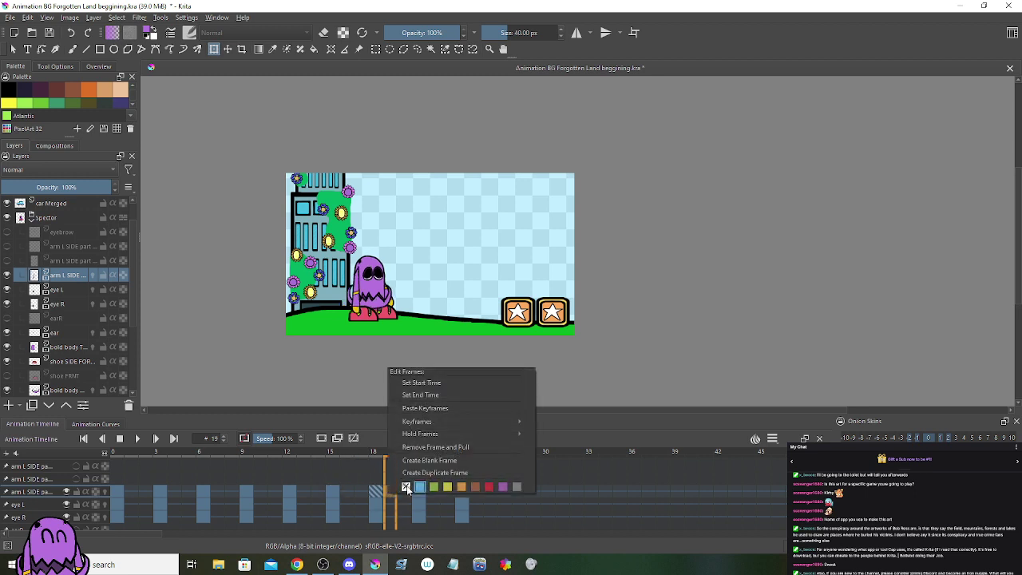
{"action": "left_click", "coordinate": [391, 470]}
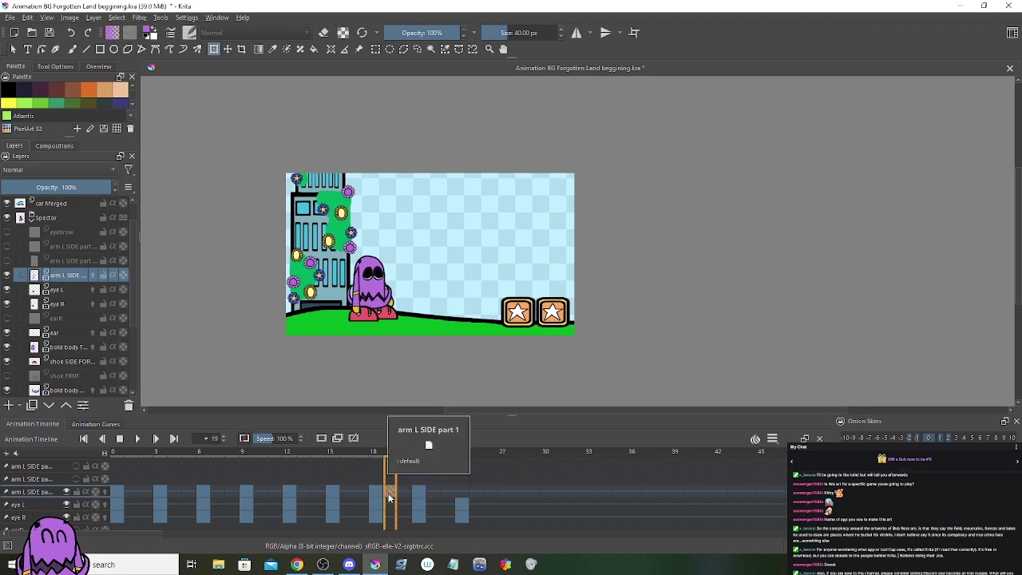
{"action": "left_click_drag", "start_coordinate": [389, 499], "coordinate": [457, 498]}
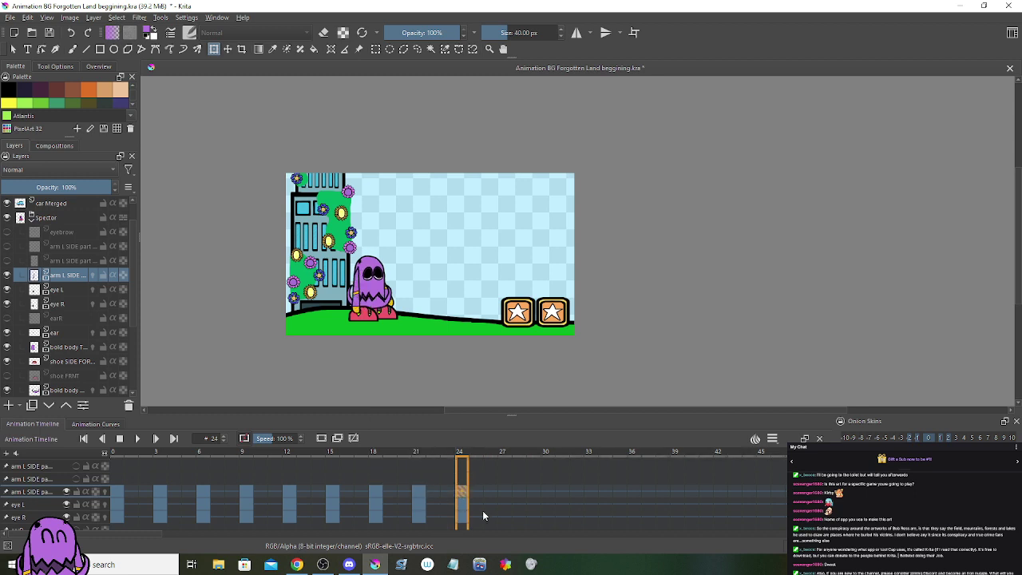
Step: Play back frames 0 to 25 of the arm L SIDE part 1 layer, stop the playback and compare frames 3 and 24
{"action": "left_click_drag", "start_coordinate": [476, 499], "coordinate": [98, 489]}
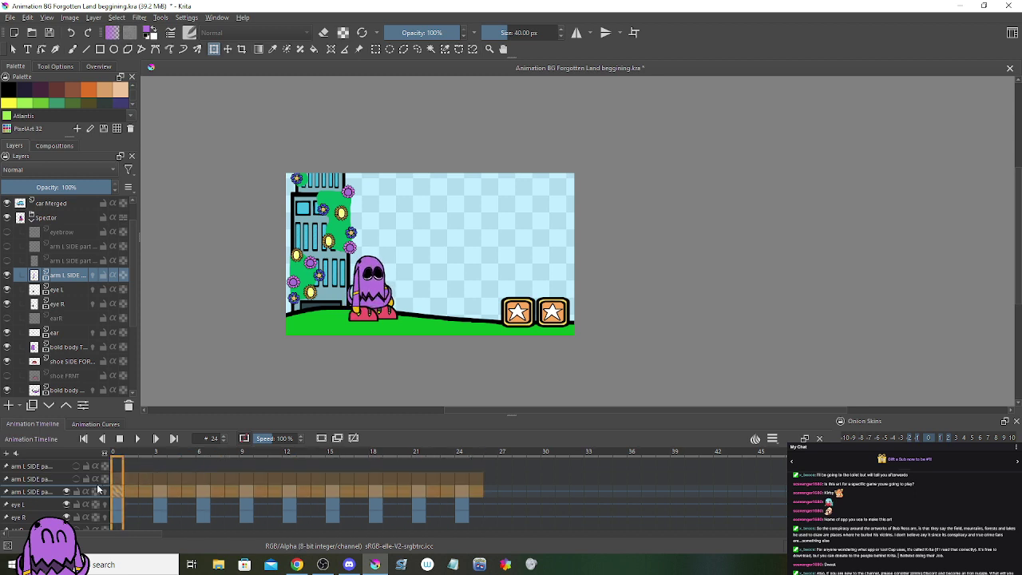
{"action": "left_click", "coordinate": [118, 495]}
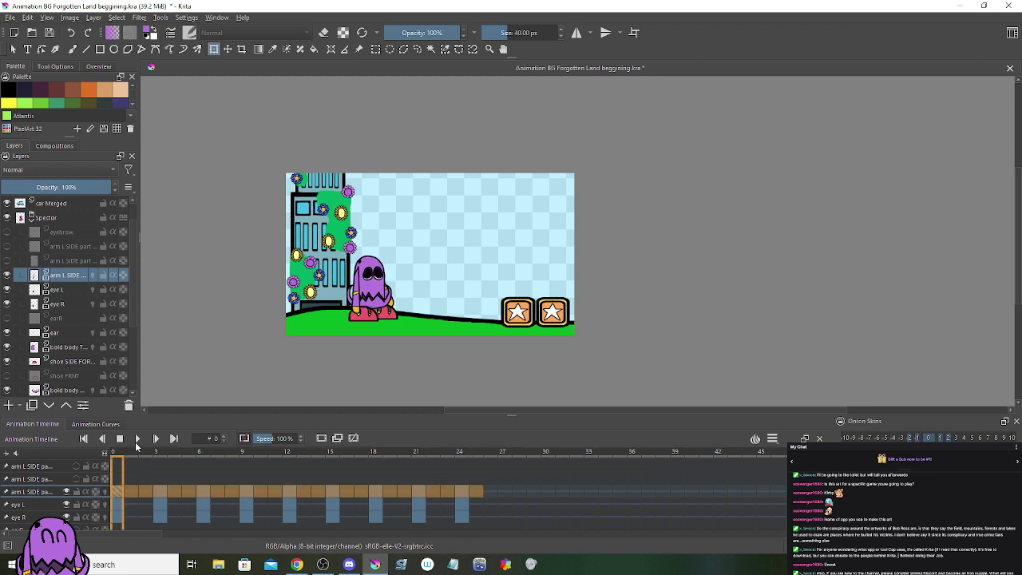
{"action": "left_click", "coordinate": [137, 438]}
{"action": "scroll", "coordinate": [351, 315], "scroll_direction": "up", "scroll_amount": 2}
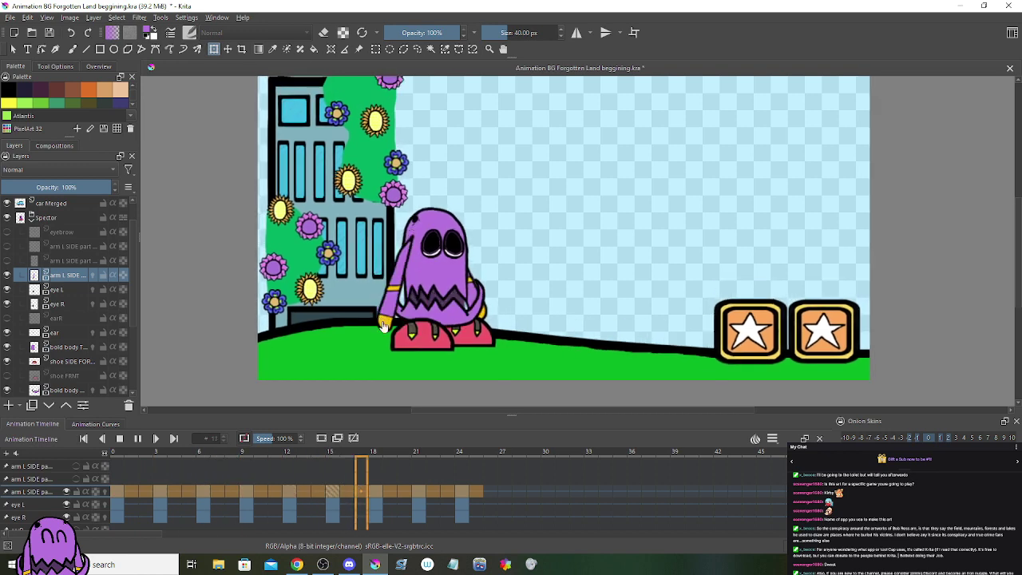
{"action": "scroll", "coordinate": [382, 325], "scroll_direction": "up", "scroll_amount": 2}
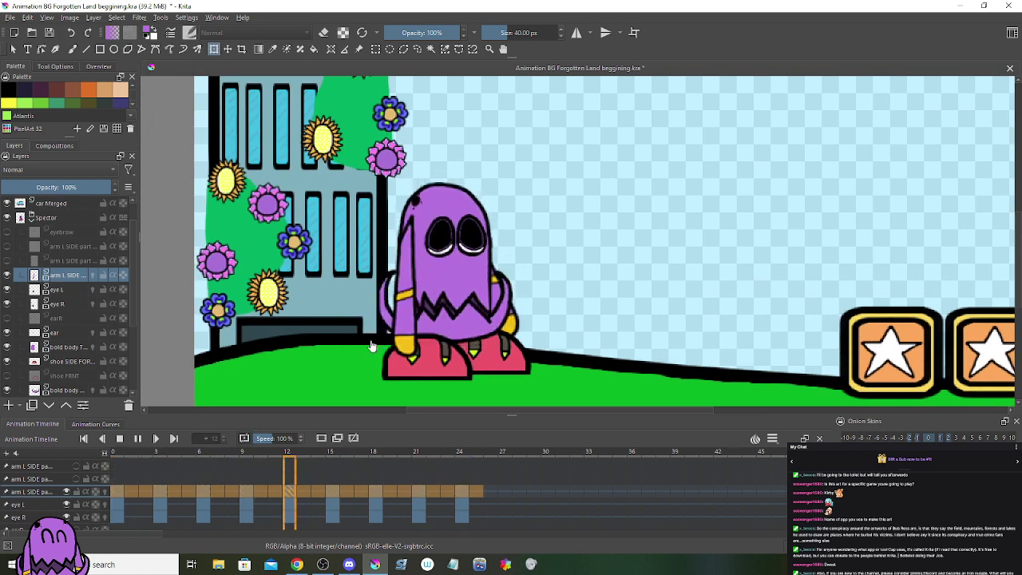
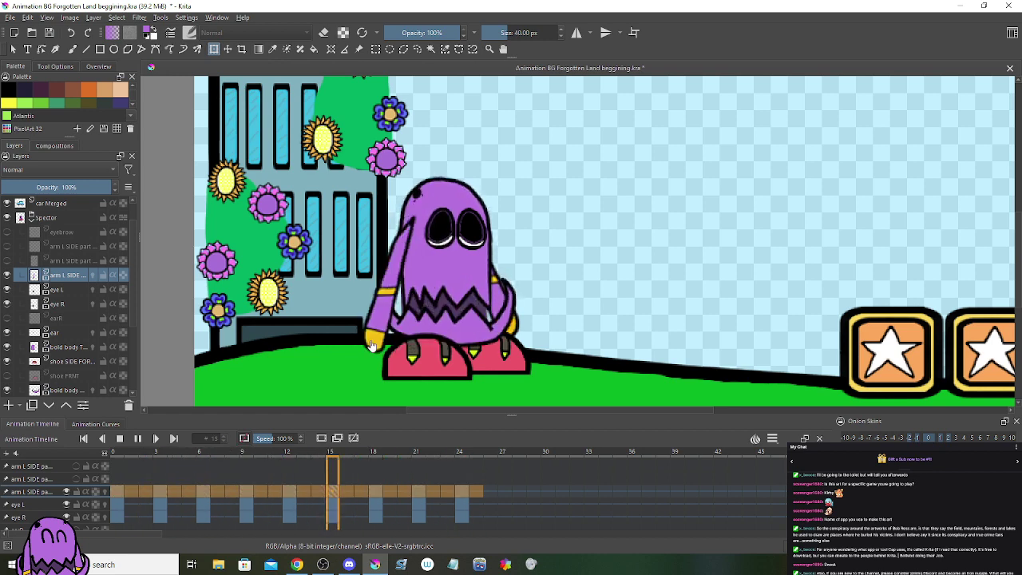
{"action": "scroll", "coordinate": [347, 277], "scroll_direction": "up", "scroll_amount": 1}
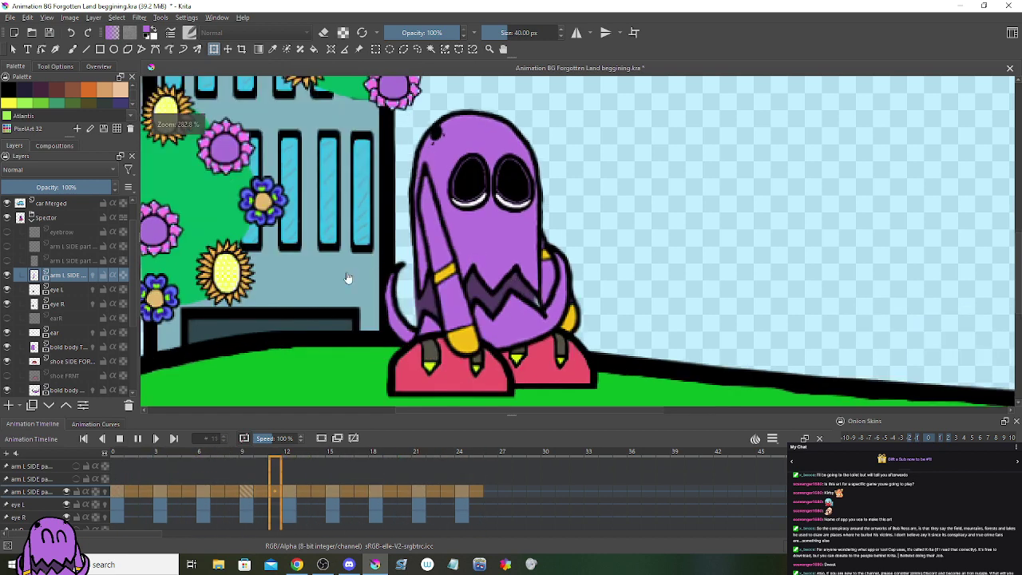
{"action": "left_click", "coordinate": [118, 438]}
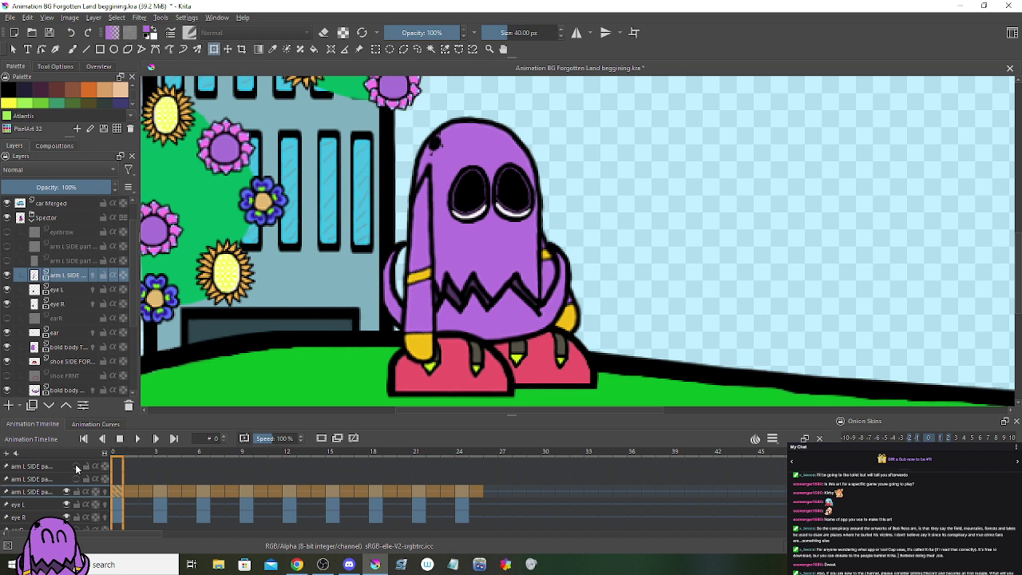
{"action": "left_click", "coordinate": [160, 495]}
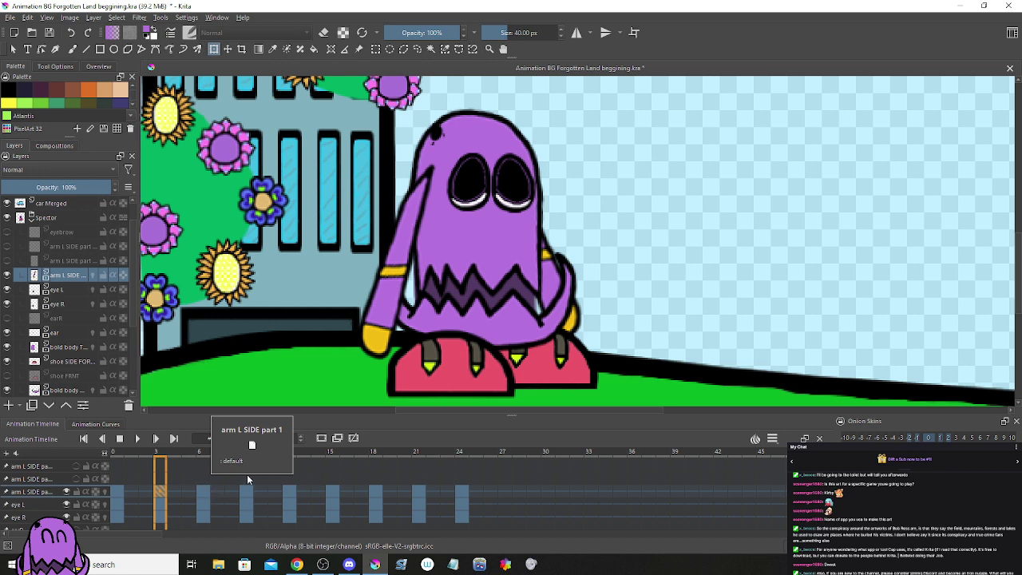
{"action": "left_click", "coordinate": [464, 495]}
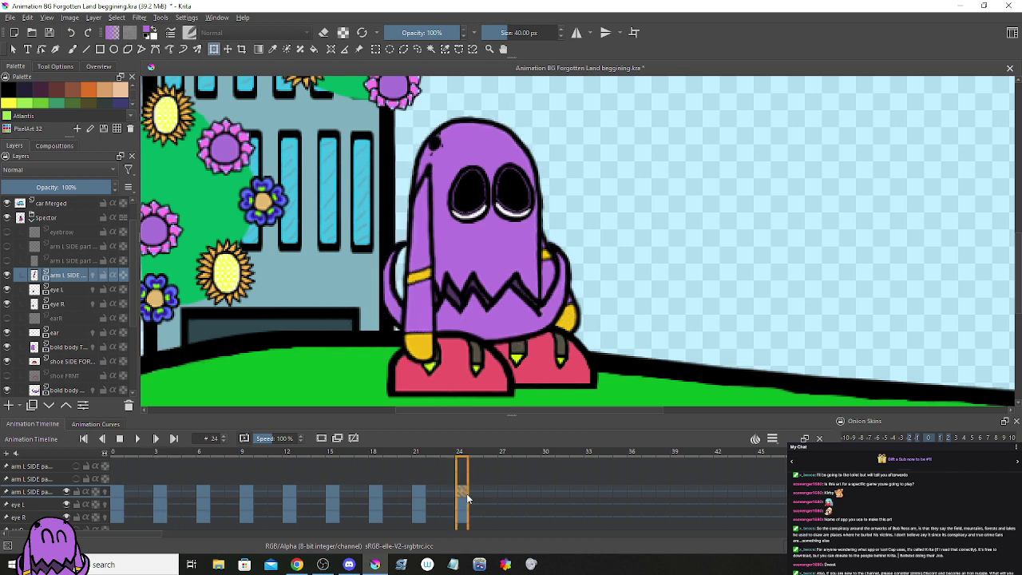
Step: Create a duplicate frame at frame 0 of the arm R SIDE part 1 layer and activate the arm for transforming
{"action": "scroll", "coordinate": [65, 304], "scroll_direction": "up", "scroll_amount": 1}
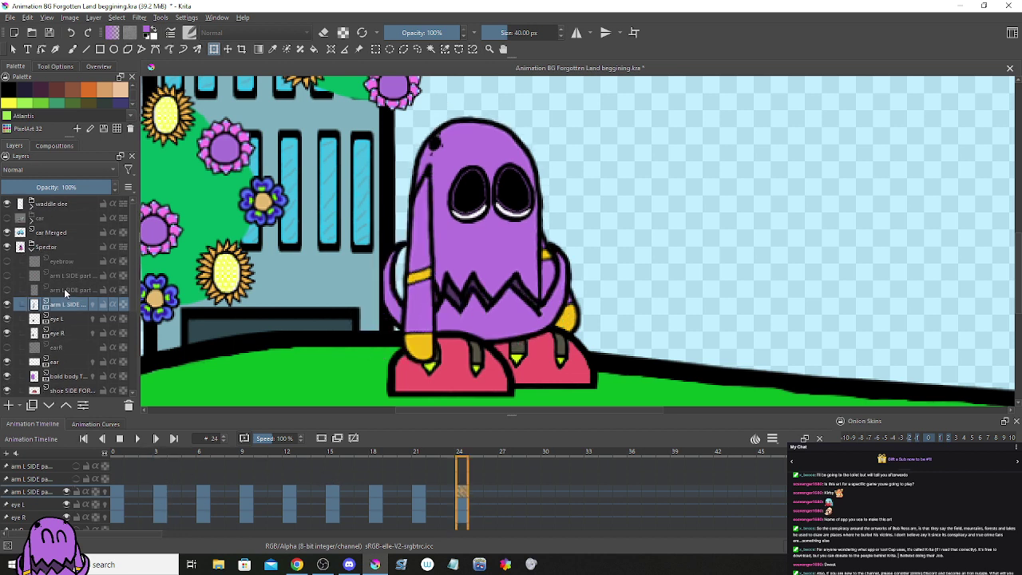
{"action": "scroll", "coordinate": [63, 288], "scroll_direction": "down", "scroll_amount": 3}
{"action": "scroll", "coordinate": [68, 351], "scroll_direction": "down", "scroll_amount": 2}
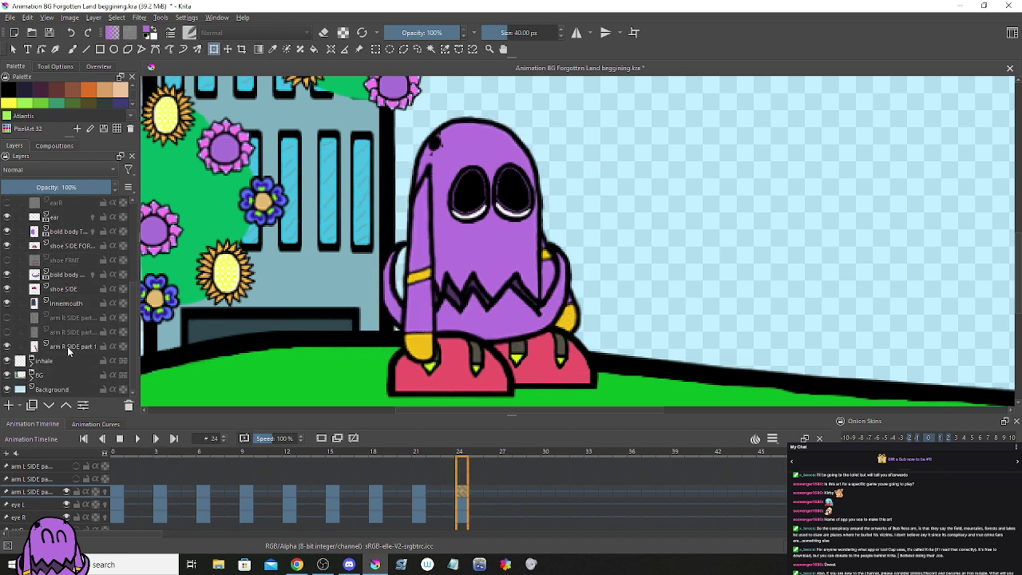
{"action": "left_click", "coordinate": [67, 347]}
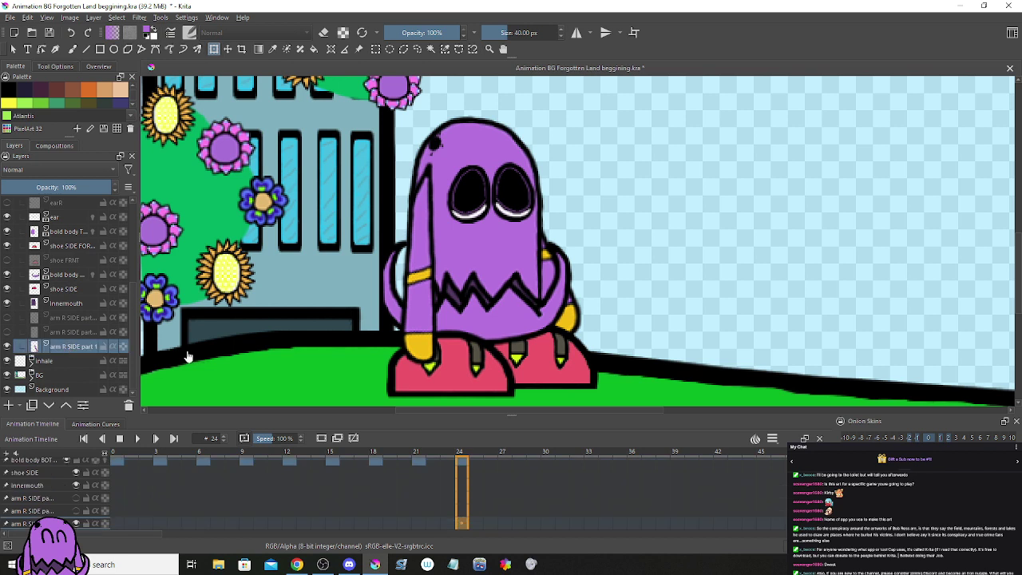
{"action": "left_click", "coordinate": [117, 518]}
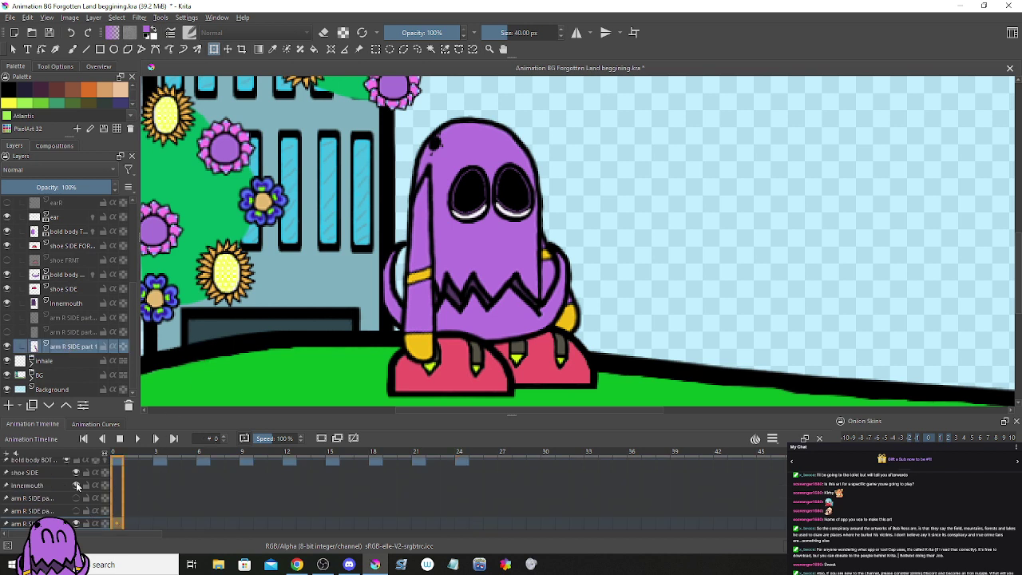
{"action": "scroll", "coordinate": [80, 495], "scroll_direction": "down", "scroll_amount": 1}
{"action": "right_click", "coordinate": [116, 487]}
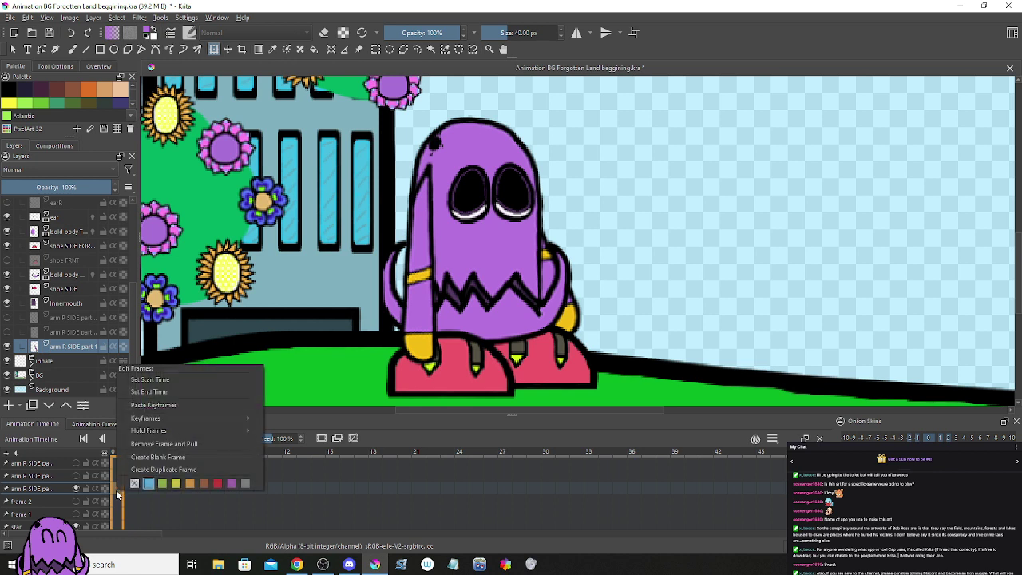
{"action": "left_click", "coordinate": [136, 481]}
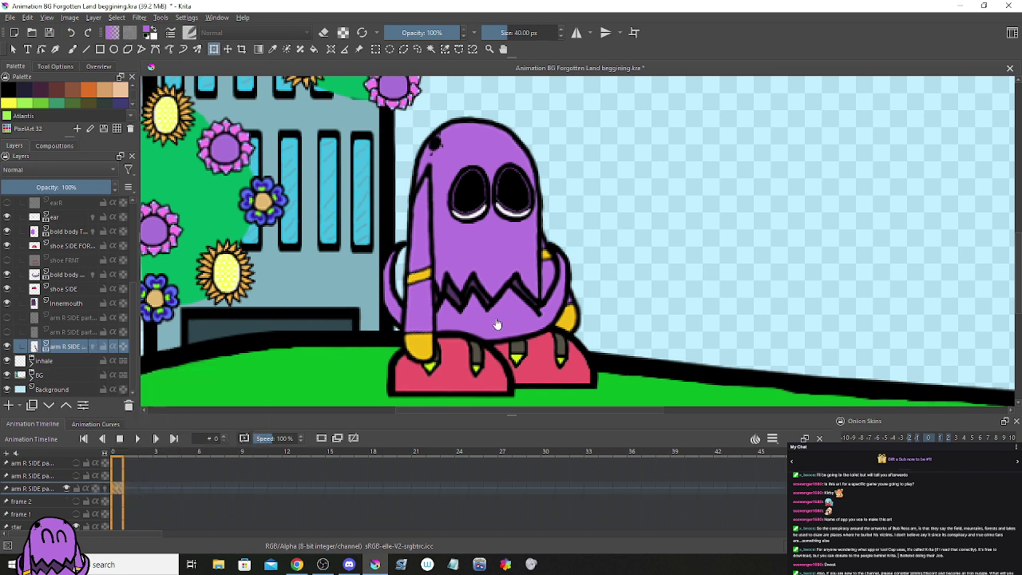
{"action": "left_click", "coordinate": [547, 270]}
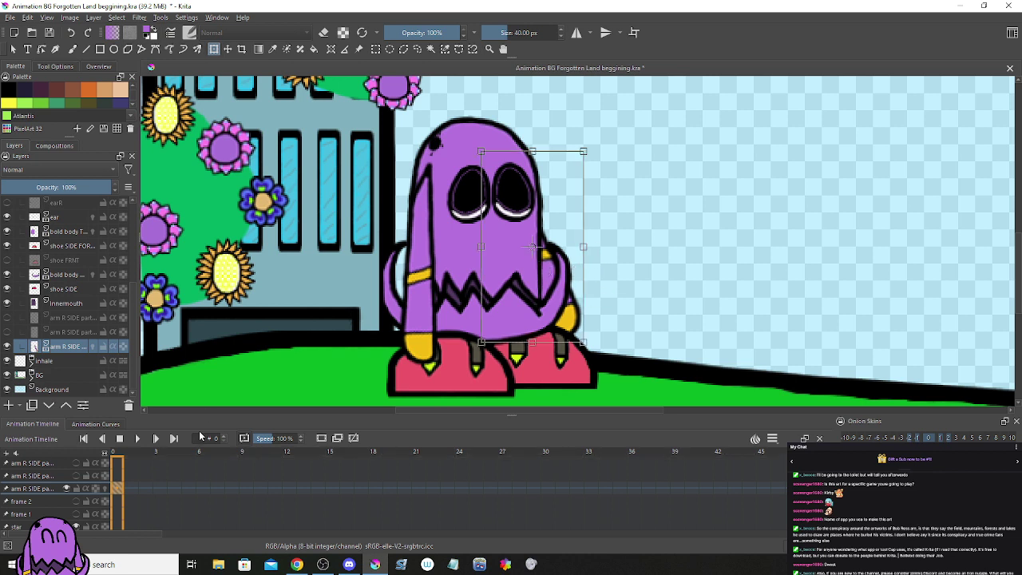
Step: Place the copied arm at frame 3 of the arm R SIDE part 1 layer, rotate it outward from the body, and compare frames 0 and 3
{"action": "left_click", "coordinate": [162, 482]}
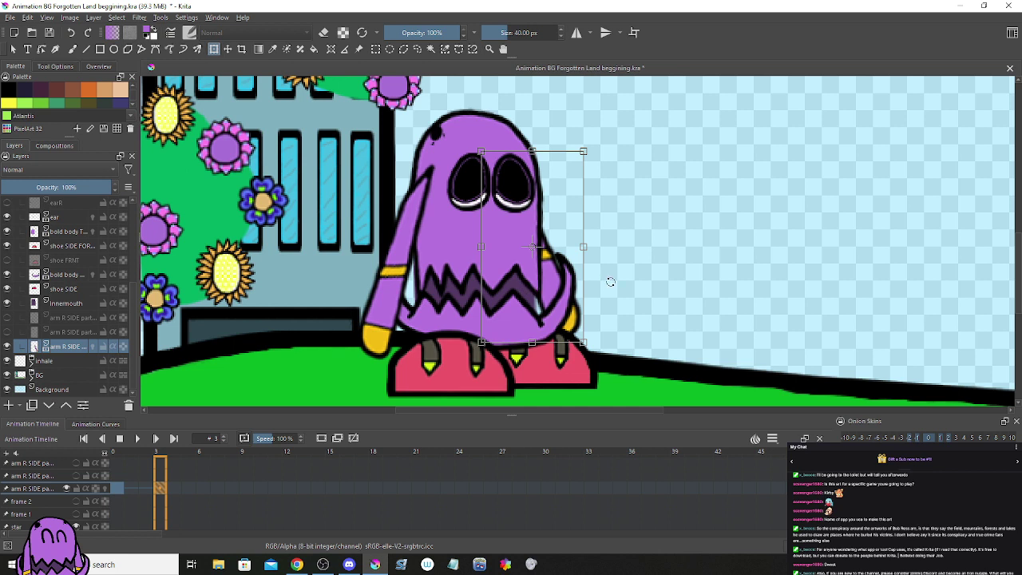
{"action": "left_click_drag", "start_coordinate": [610, 281], "coordinate": [585, 281]}
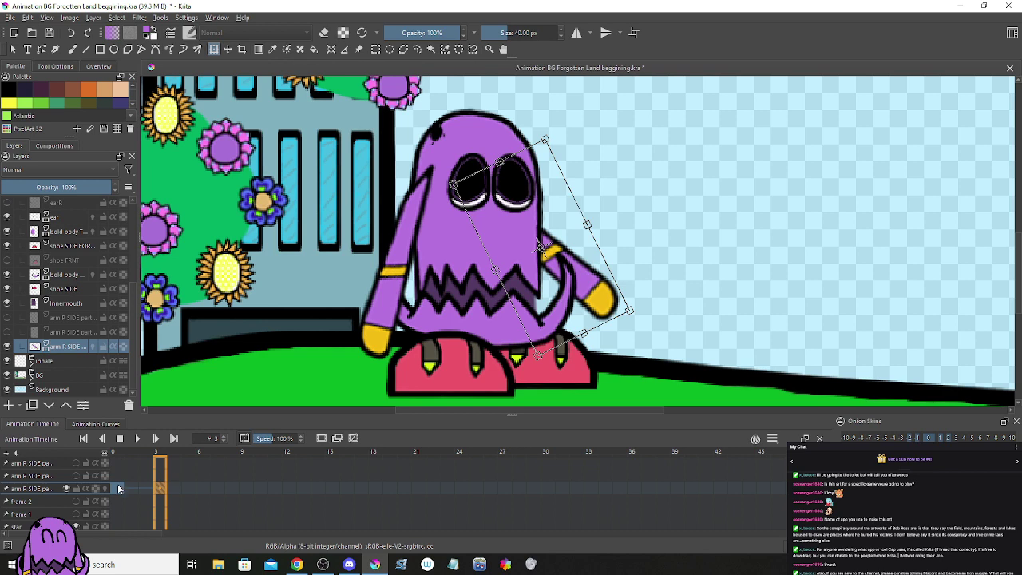
{"action": "left_click", "coordinate": [157, 490]}
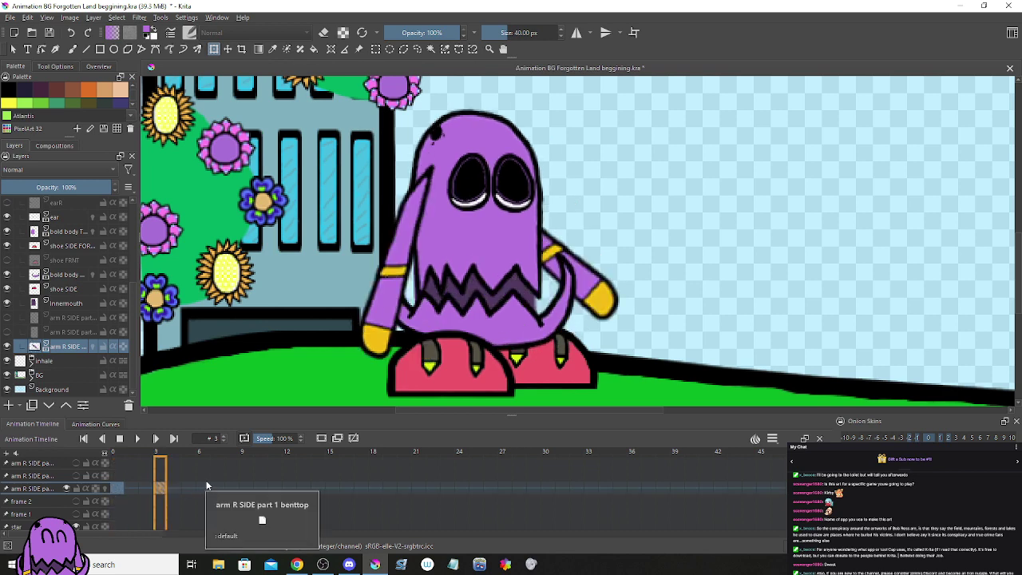
{"action": "left_click", "coordinate": [519, 240]}
{"action": "left_click", "coordinate": [117, 491]}
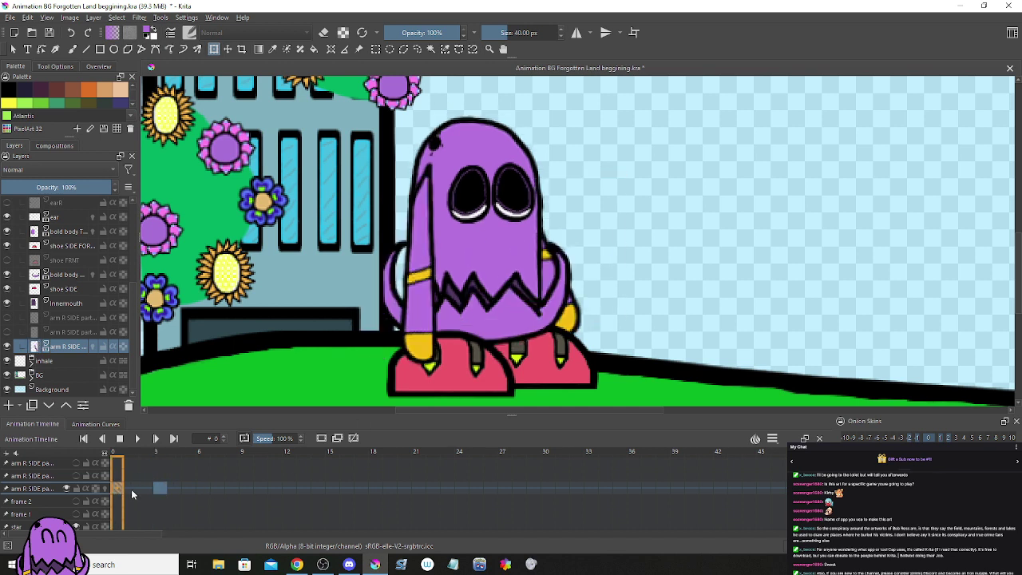
{"action": "left_click", "coordinate": [155, 489]}
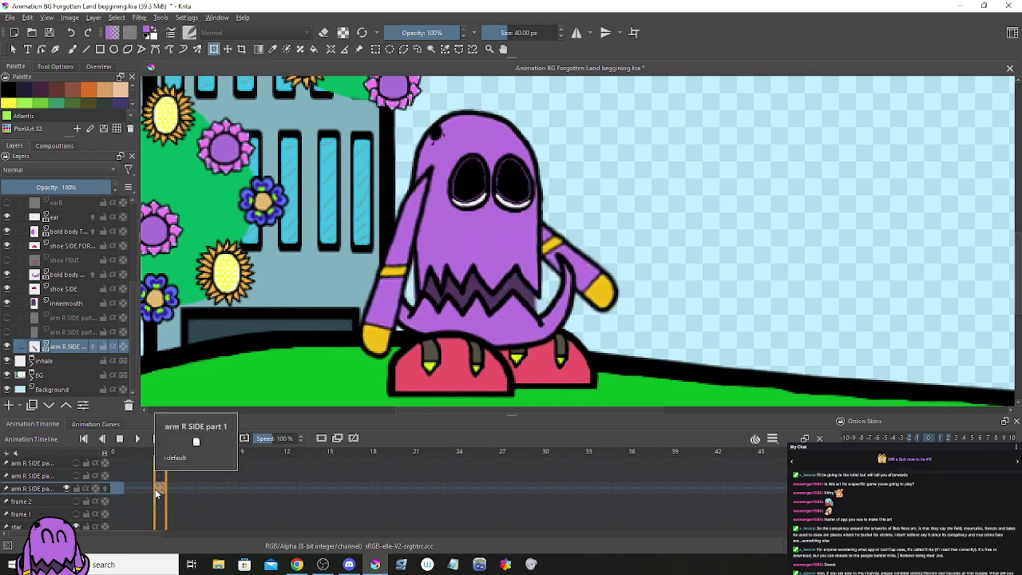
Step: Duplicate the frame 0 arm pose on the arm R SIDE part 1 layer and place the copy at frame 6
{"action": "left_click", "coordinate": [118, 490]}
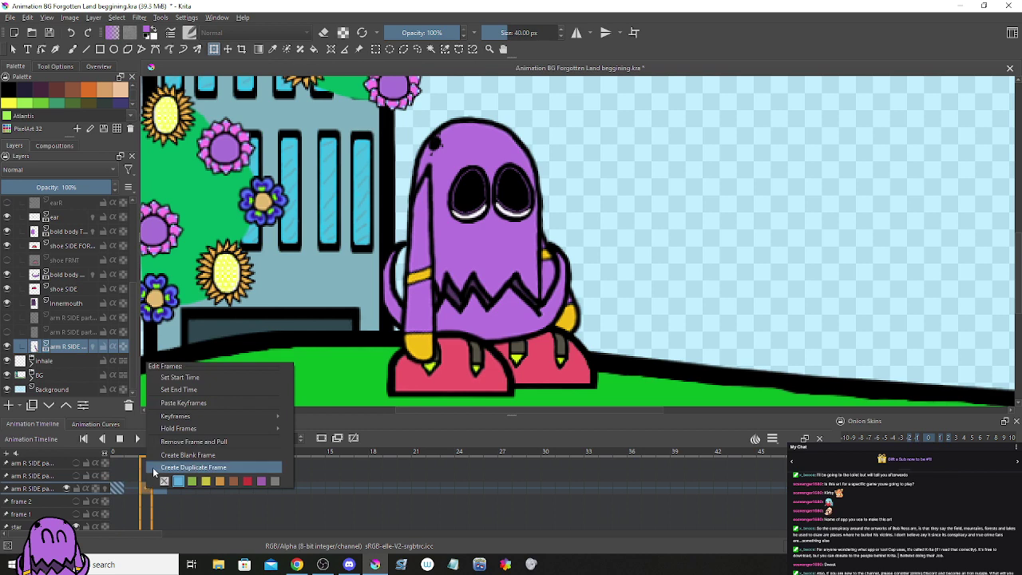
{"action": "left_click", "coordinate": [152, 467]}
{"action": "left_click_drag", "start_coordinate": [151, 488], "coordinate": [244, 487]}
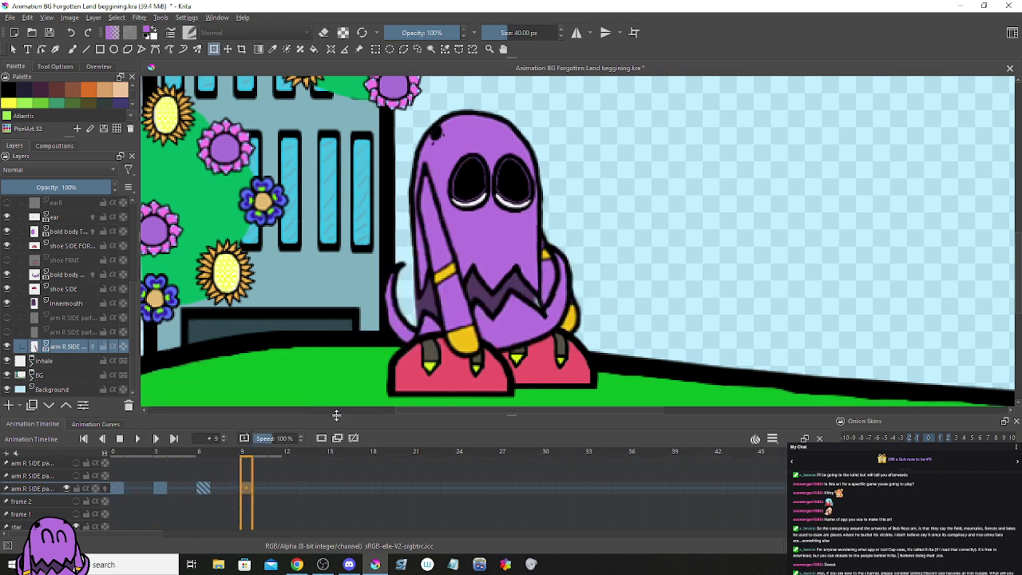
Step: At frame 9, rotate and move the right arm behind the body to its opposite side, and compare the pose with frame 6
{"action": "key", "text": "ctrl+t"}
{"action": "left_click_drag", "start_coordinate": [611, 273], "coordinate": [410, 288]}
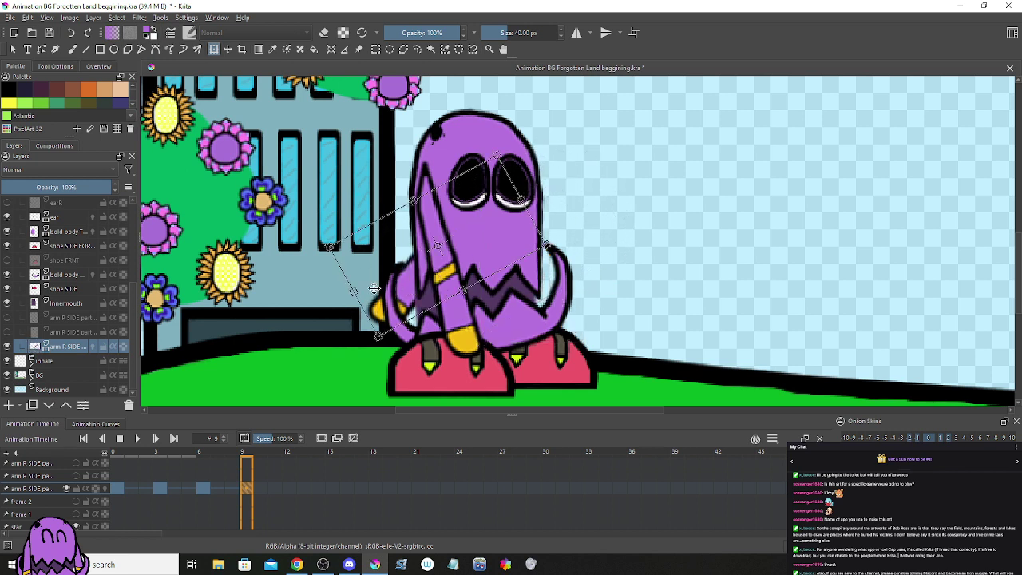
{"action": "left_click_drag", "start_coordinate": [298, 280], "coordinate": [335, 289]}
{"action": "left_click_drag", "start_coordinate": [393, 302], "coordinate": [403, 306]}
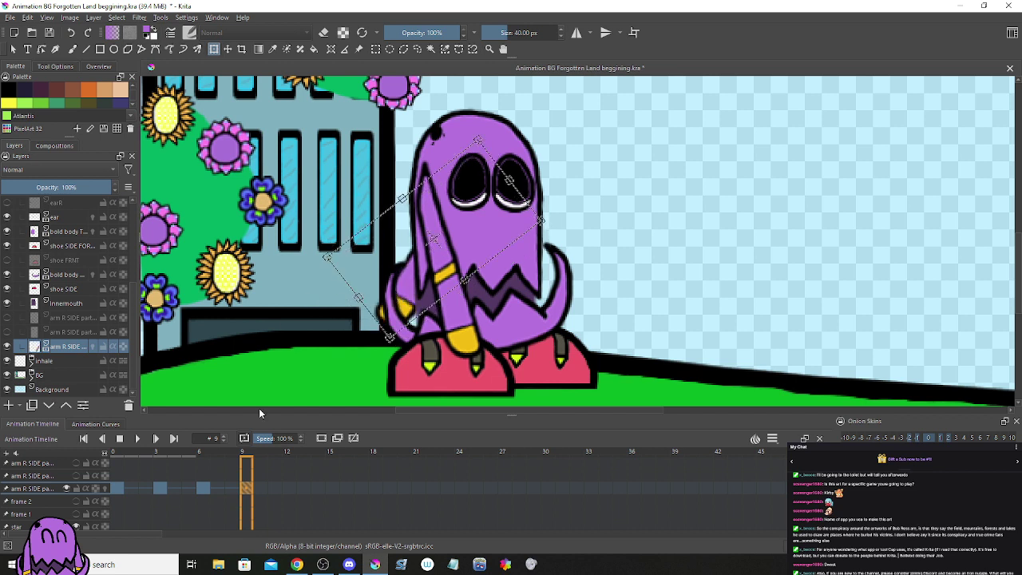
{"action": "left_click", "coordinate": [204, 489]}
{"action": "left_click", "coordinate": [247, 490]}
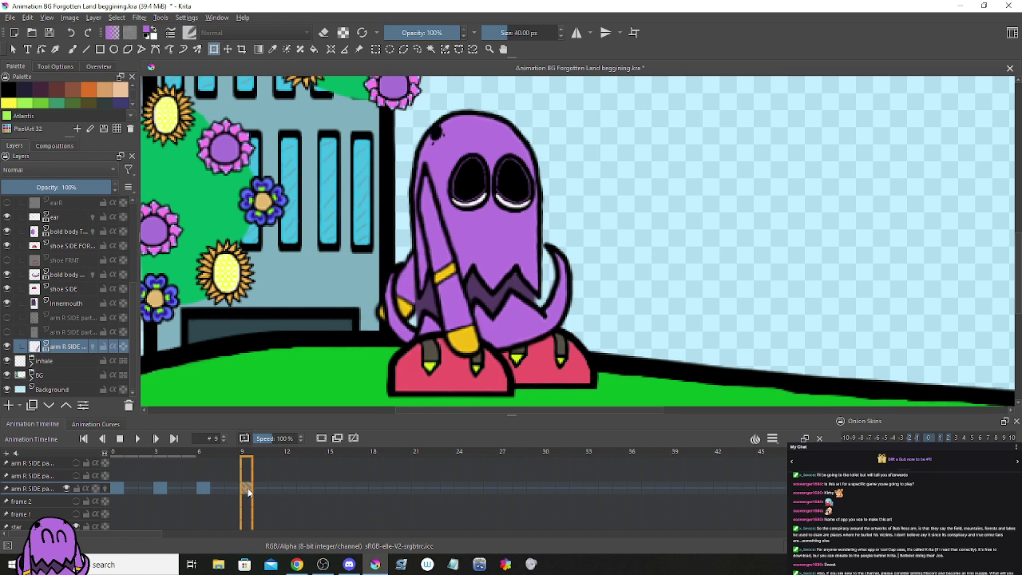
{"action": "left_click", "coordinate": [198, 490]}
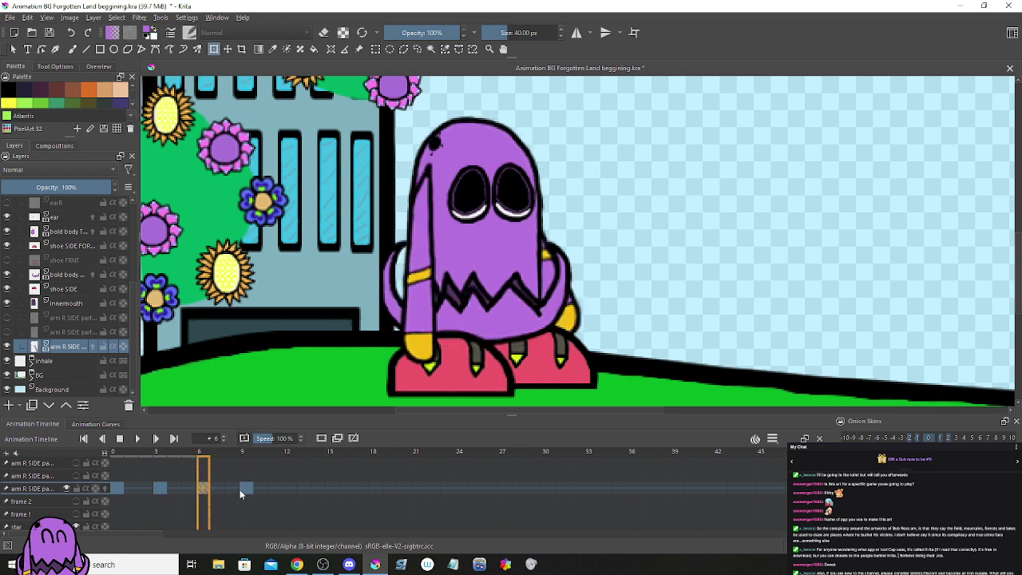
{"action": "left_click", "coordinate": [247, 490]}
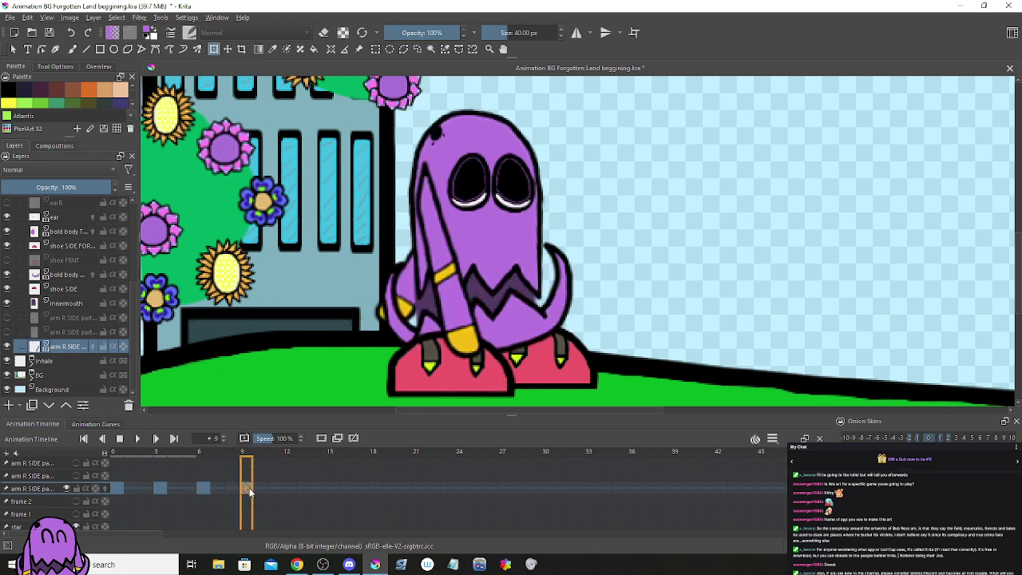
{"action": "left_click", "coordinate": [198, 488]}
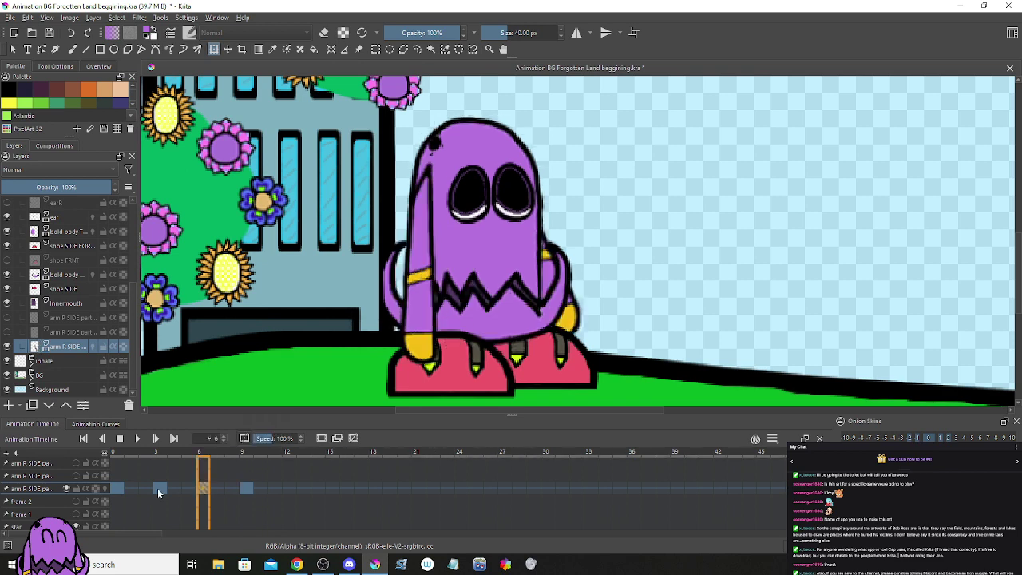
Step: Duplicate the frame 6 resting arm pose on the arm R SIDE part 1 layer and place the copy at frame 12
{"action": "left_click", "coordinate": [159, 488]}
{"action": "left_click", "coordinate": [253, 488]}
{"action": "left_click_drag", "start_coordinate": [263, 490], "coordinate": [151, 491]}
{"action": "left_click", "coordinate": [262, 486]}
{"action": "left_click", "coordinate": [234, 493]}
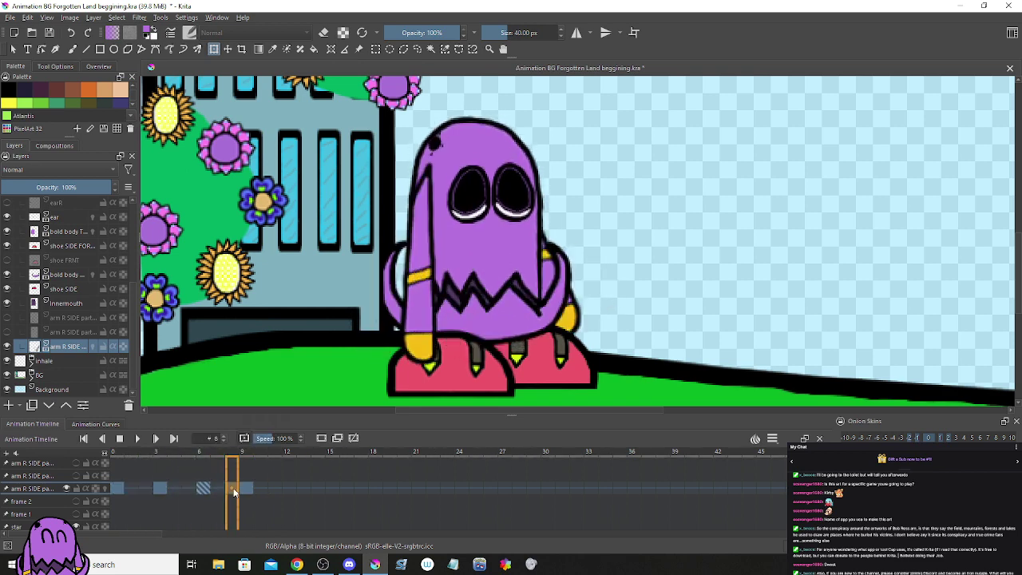
{"action": "right_click", "coordinate": [234, 493]}
{"action": "left_click", "coordinate": [238, 467]}
{"action": "mouse_move", "coordinate": [239, 491]}
{"action": "left_mouse_down"}
{"action": "mouse_move", "coordinate": [286, 490]}
{"action": "mouse_move", "coordinate": [120, 483]}
{"action": "left_mouse_up"}
{"action": "left_click", "coordinate": [302, 493]}
Step: Play back frames 0 to 13 of the arm R SIDE part 1 layer and stop the playback
{"action": "left_click", "coordinate": [137, 439]}
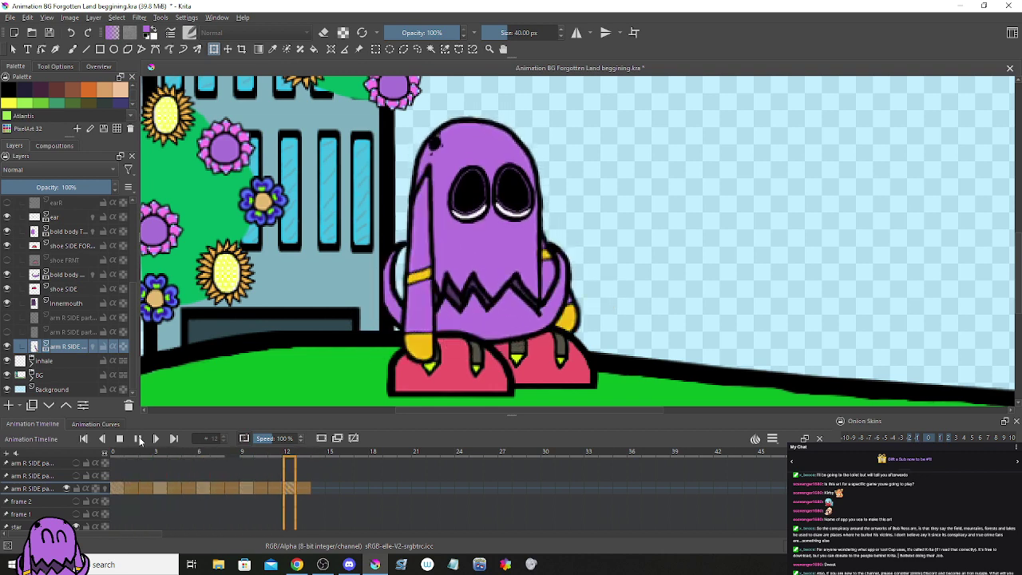
{"action": "left_click", "coordinate": [138, 439]}
{"action": "left_click", "coordinate": [307, 487]}
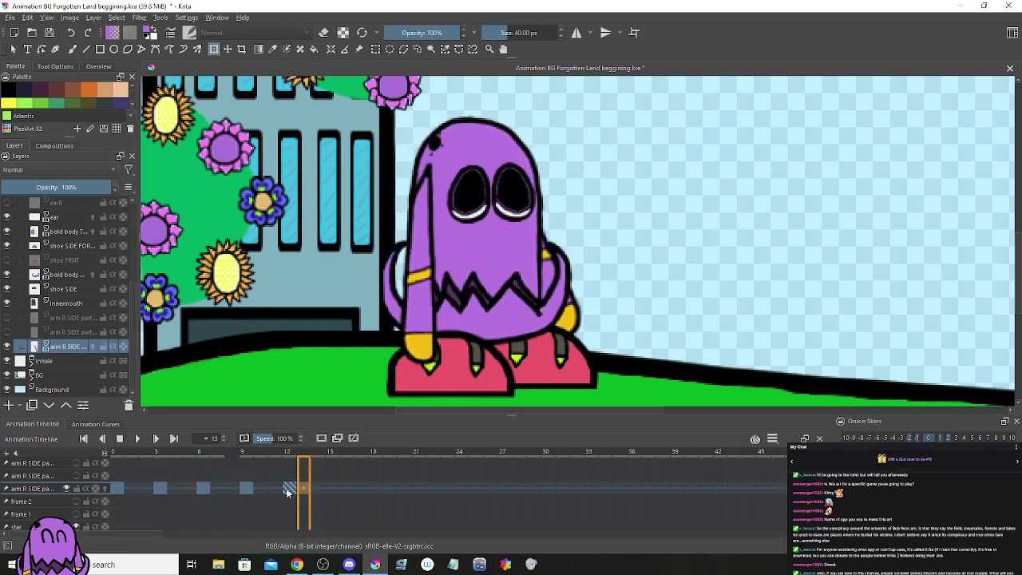
Step: Duplicate the outward arm pose from frame 3 of the arm R SIDE part 1 layer and place the copy at frame 15
{"action": "left_click", "coordinate": [154, 488]}
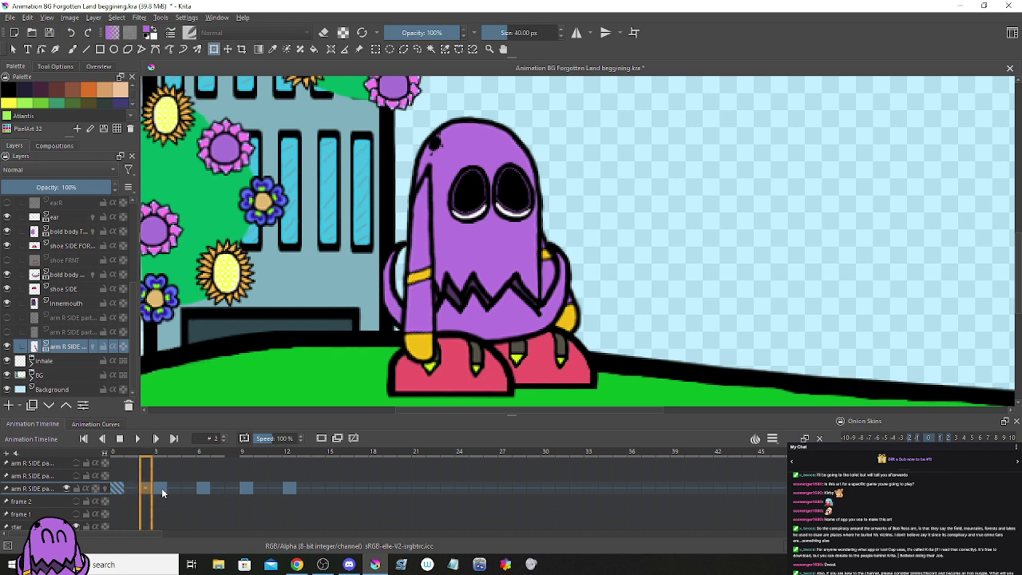
{"action": "left_click", "coordinate": [172, 489]}
{"action": "right_click", "coordinate": [173, 489]}
{"action": "left_click", "coordinate": [204, 479]}
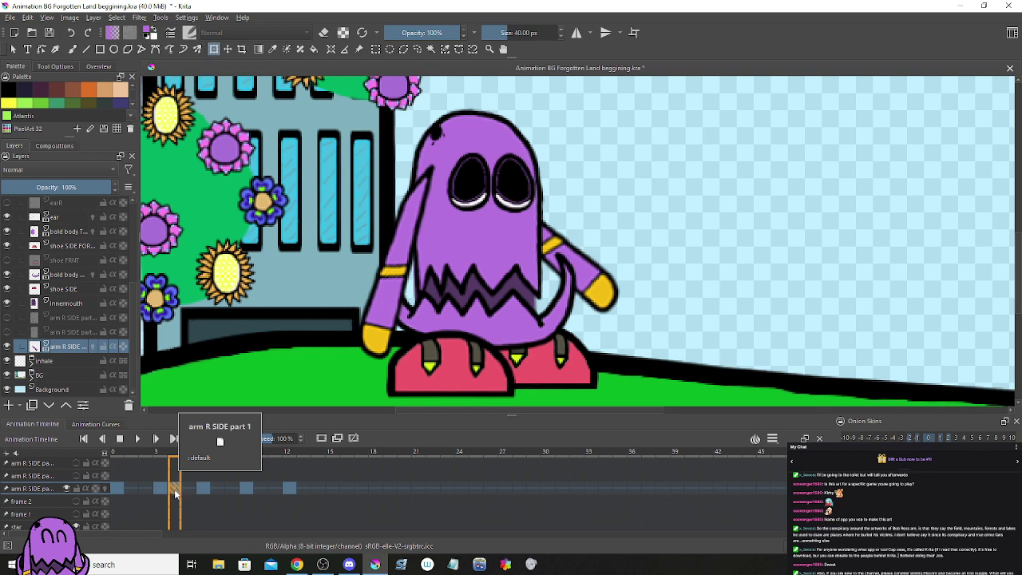
{"action": "left_click_drag", "start_coordinate": [176, 493], "coordinate": [330, 490]}
Step: Duplicate the frame 12 arm pose on the arm R SIDE part 1 layer and place the copy at frame 18
{"action": "left_click", "coordinate": [305, 490]}
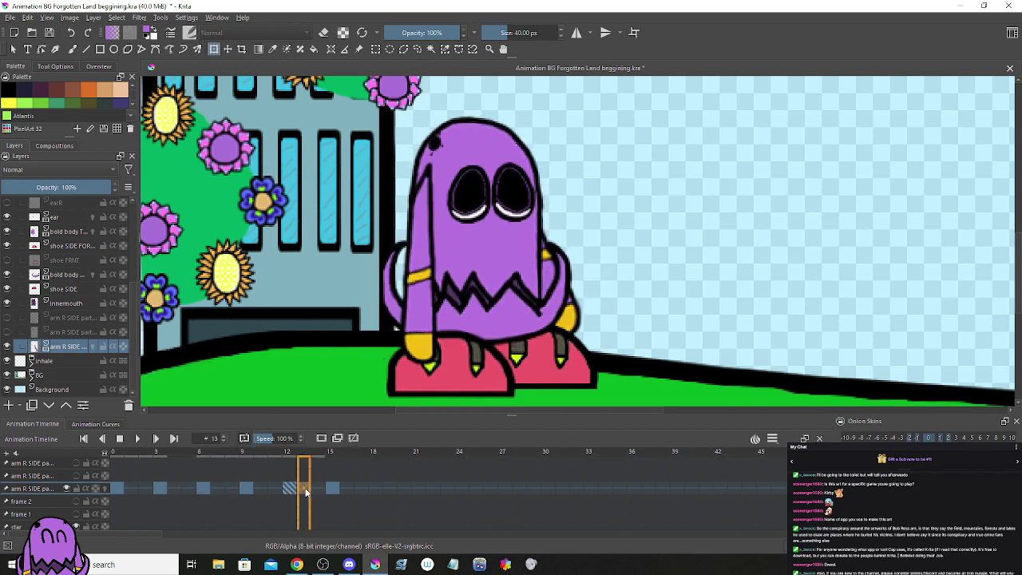
{"action": "right_click", "coordinate": [305, 490]}
{"action": "left_click", "coordinate": [313, 477]}
{"action": "left_click_drag", "start_coordinate": [305, 491], "coordinate": [373, 488]}
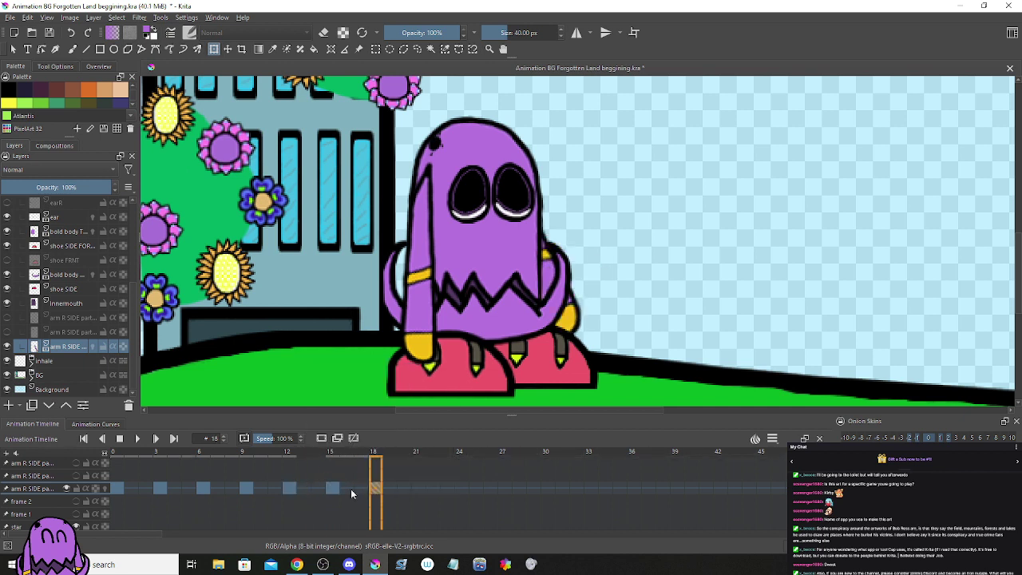
Step: Duplicate the inward arm pose from frame 9 of the arm R SIDE part 1 layer and place the copy at frame 21
{"action": "right_click", "coordinate": [275, 487]}
{"action": "left_click", "coordinate": [311, 466]}
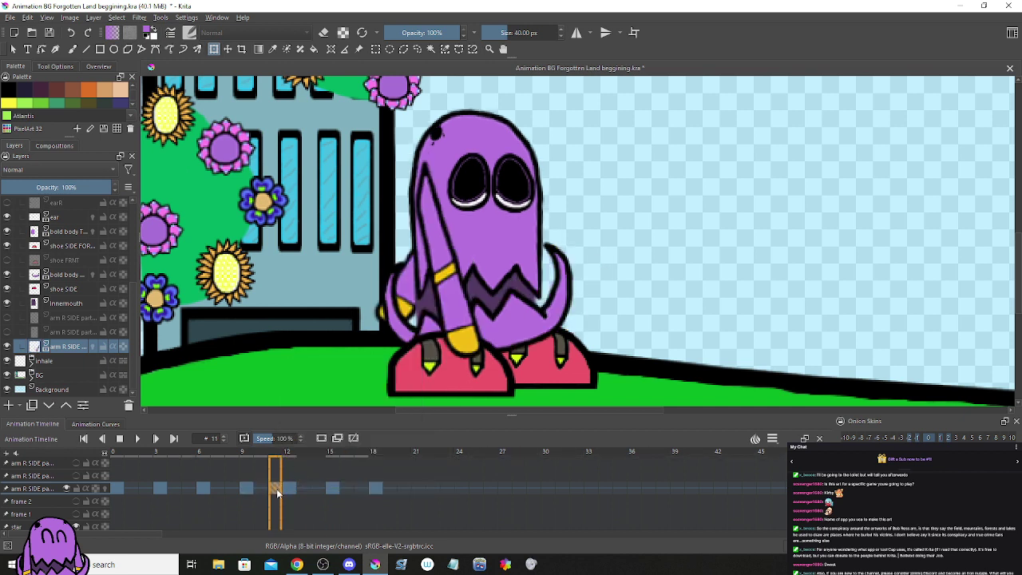
{"action": "left_click_drag", "start_coordinate": [278, 490], "coordinate": [415, 488]}
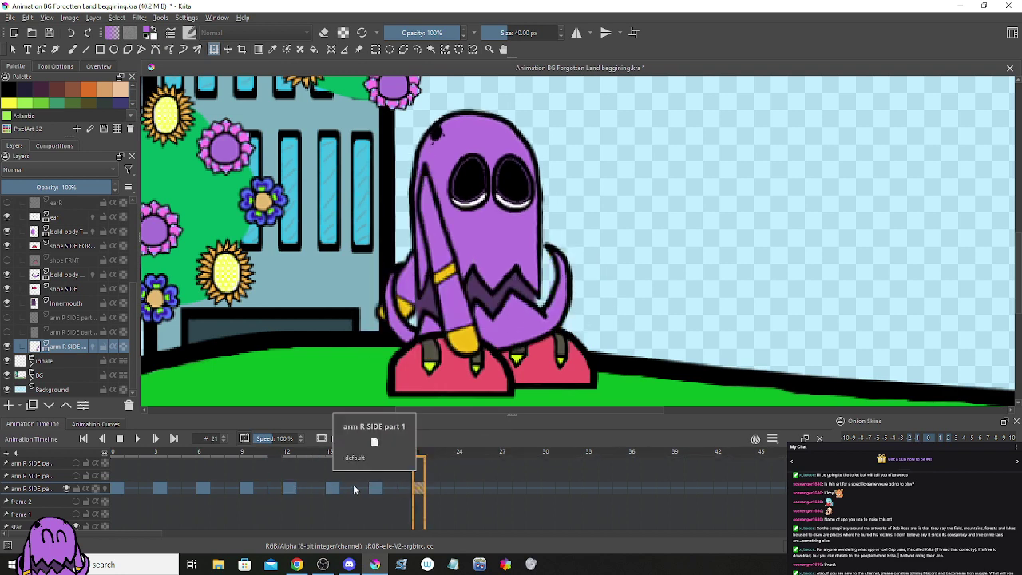
Step: Duplicate the frame 18 arm pose on the arm R SIDE part 1 layer, place the copy at frame 24, and select frames 0 to 25
{"action": "left_click", "coordinate": [360, 487]}
{"action": "left_click", "coordinate": [389, 488]}
{"action": "right_click", "coordinate": [389, 488]}
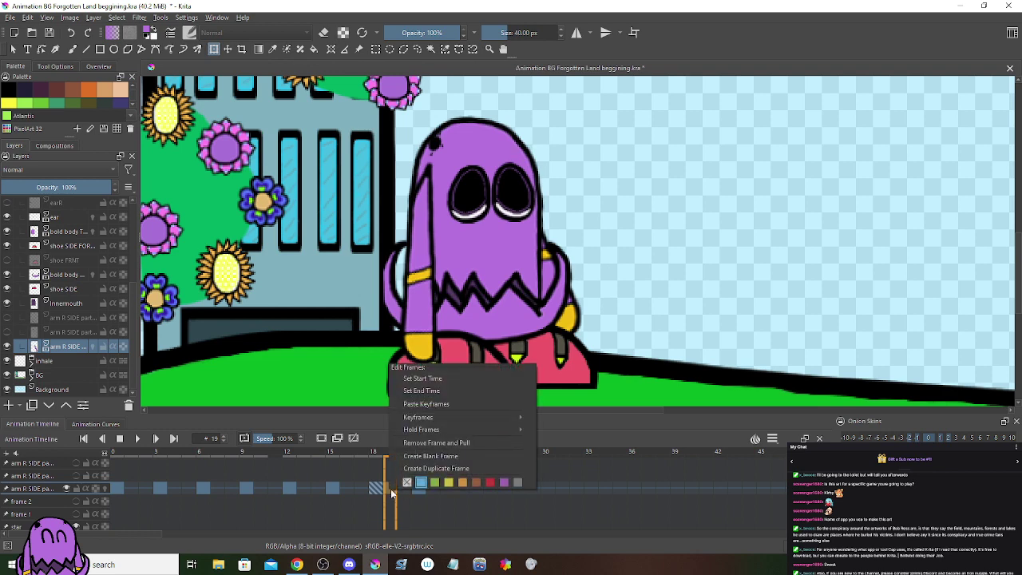
{"action": "left_click", "coordinate": [421, 470]}
{"action": "left_click_drag", "start_coordinate": [393, 490], "coordinate": [117, 484]}
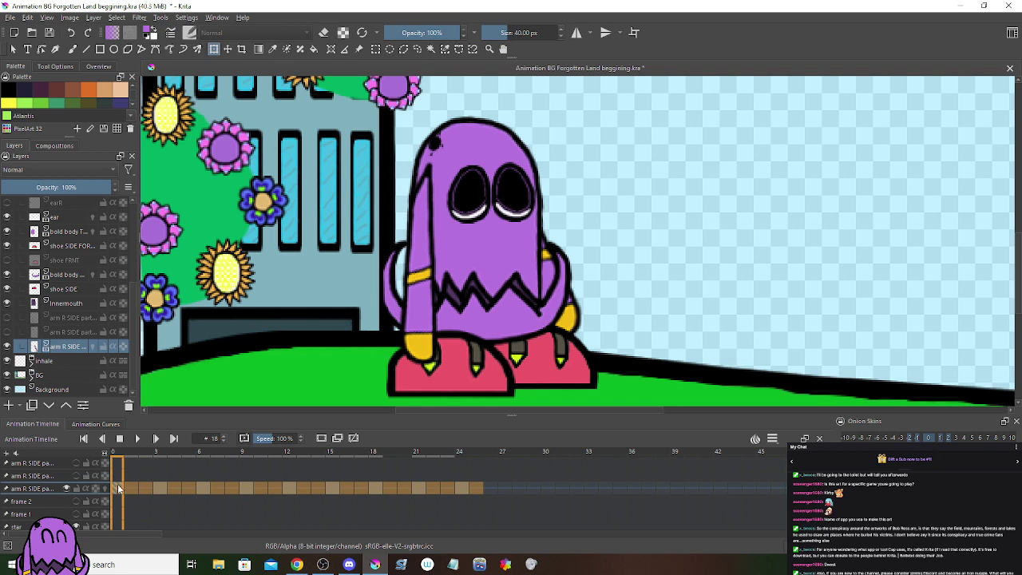
Step: Play back frames 0 to 25, examine the character's arm swing close up and within the whole scene, and stop the playback
{"action": "left_click", "coordinate": [137, 438]}
{"action": "scroll", "coordinate": [303, 345], "scroll_direction": "down", "scroll_amount": 3}
{"action": "scroll", "coordinate": [311, 345], "scroll_direction": "down", "scroll_amount": 2}
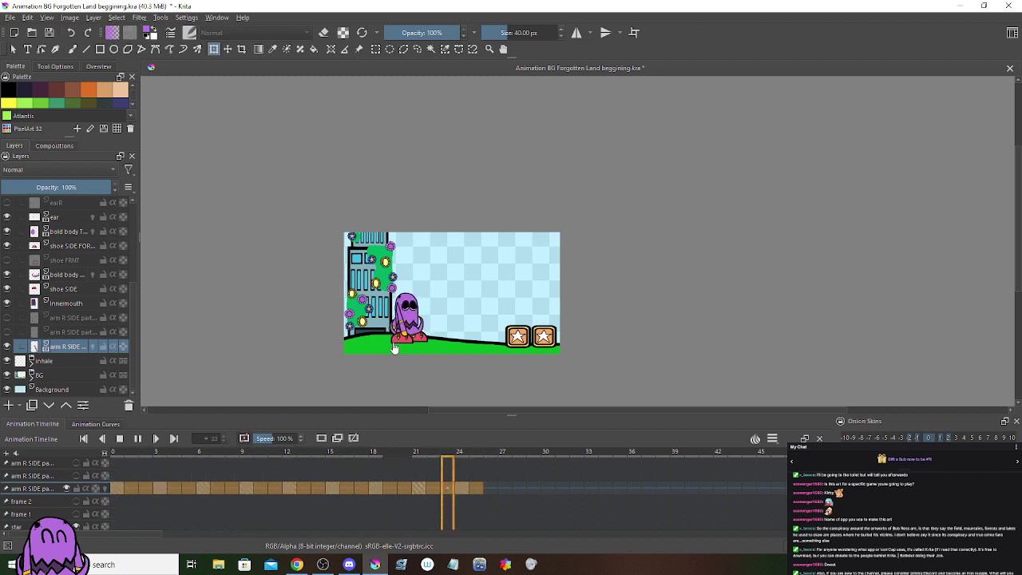
{"action": "key", "text": "1"}
{"action": "left_click_drag", "start_coordinate": [415, 339], "coordinate": [469, 340]}
{"action": "scroll", "coordinate": [471, 343], "scroll_direction": "up", "scroll_amount": 2}
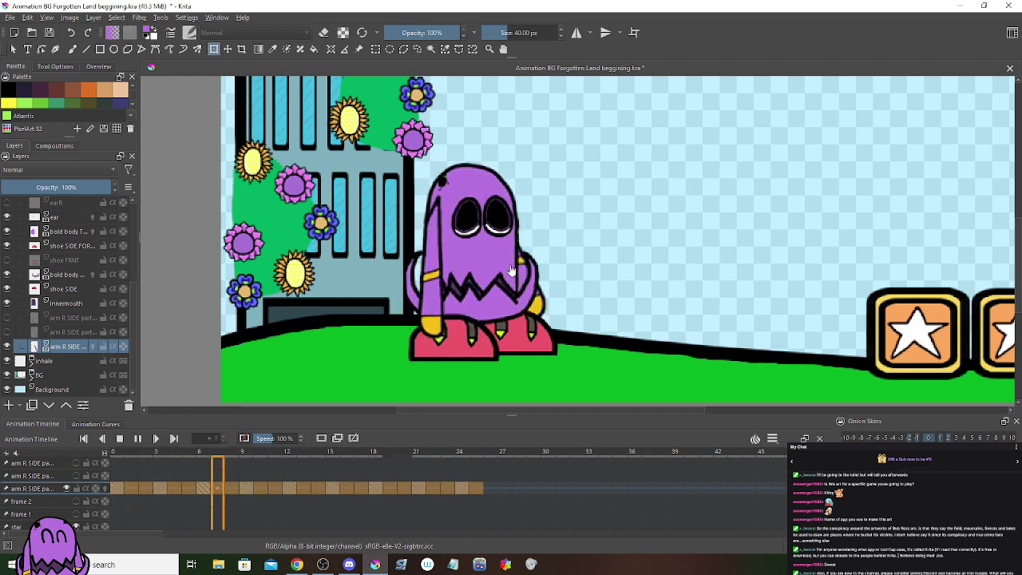
{"action": "scroll", "coordinate": [563, 283], "scroll_direction": "down", "scroll_amount": 6}
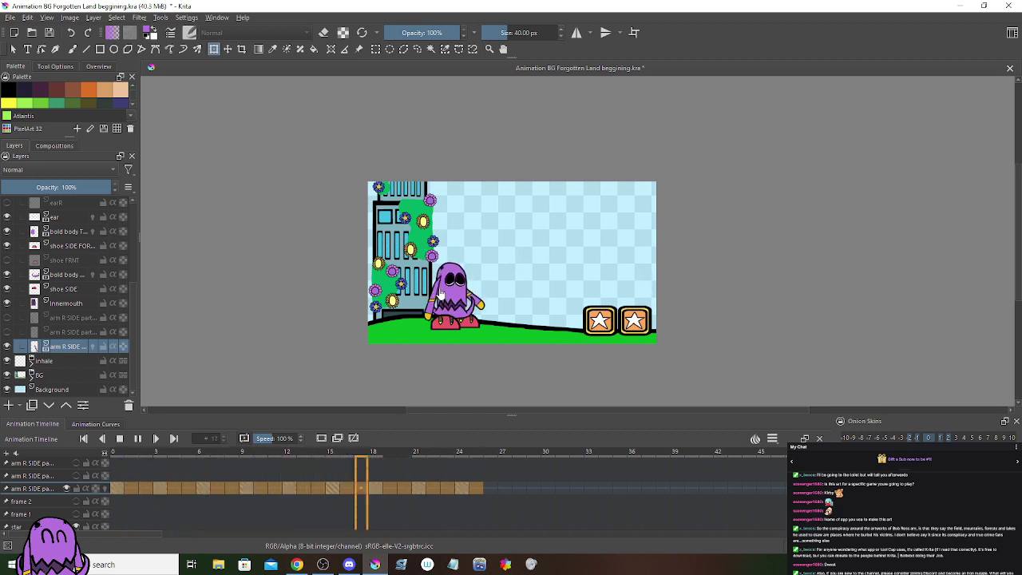
{"action": "scroll", "coordinate": [511, 268], "scroll_direction": "down", "scroll_amount": 1}
{"action": "scroll", "coordinate": [487, 281], "scroll_direction": "up", "scroll_amount": 1}
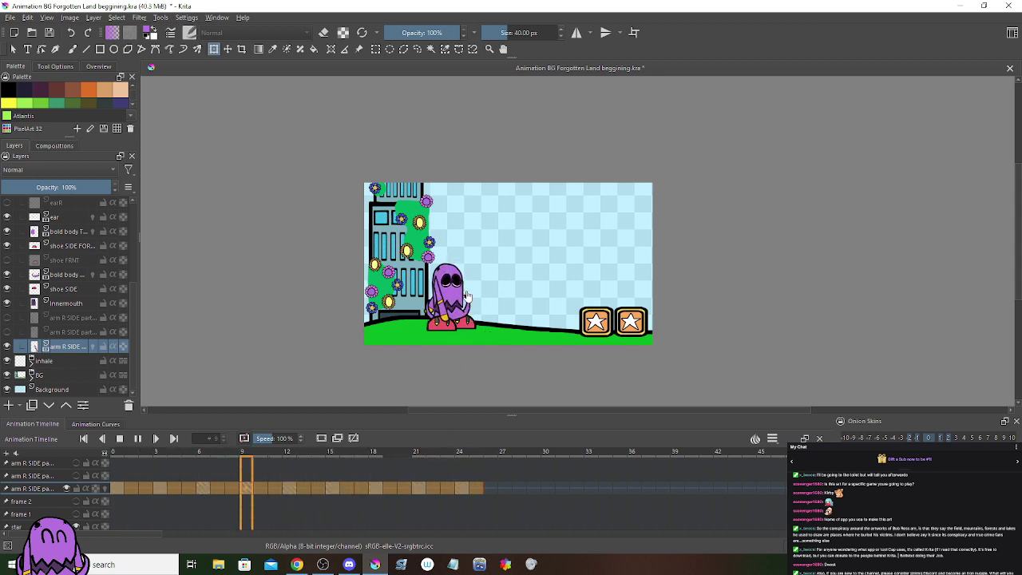
{"action": "scroll", "coordinate": [471, 240], "scroll_direction": "up", "scroll_amount": 1}
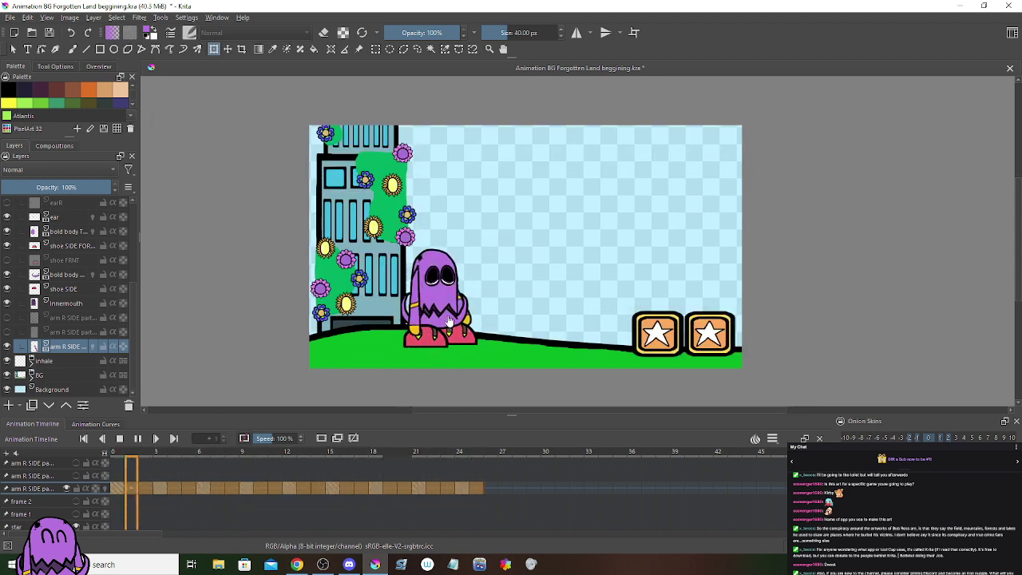
{"action": "scroll", "coordinate": [440, 320], "scroll_direction": "up", "scroll_amount": 1}
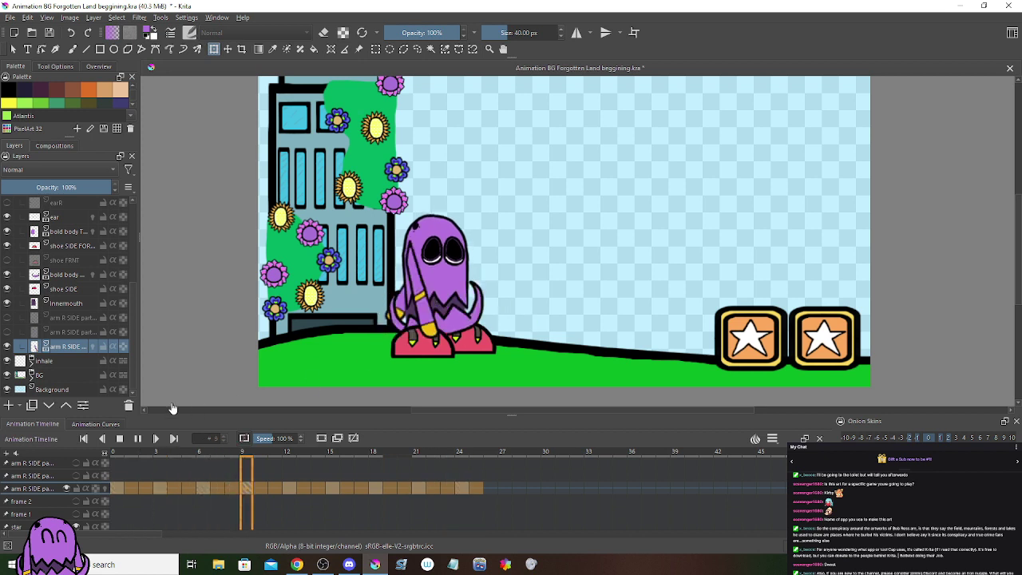
{"action": "left_click", "coordinate": [121, 438]}
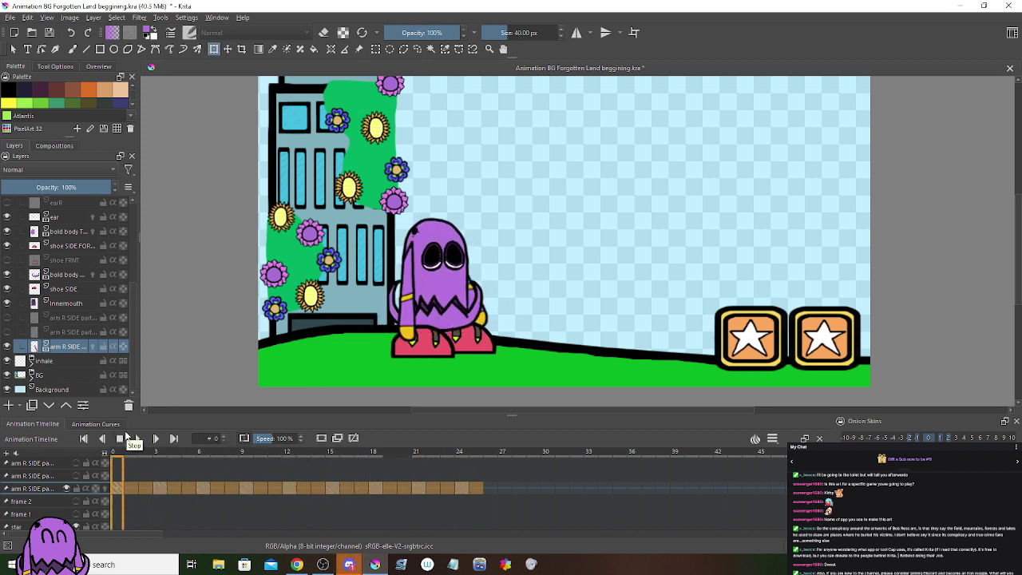
Step: Check the application volume levels in the Windows Volume Mixer and return to the animation
{"action": "right_click", "coordinate": [531, 568]}
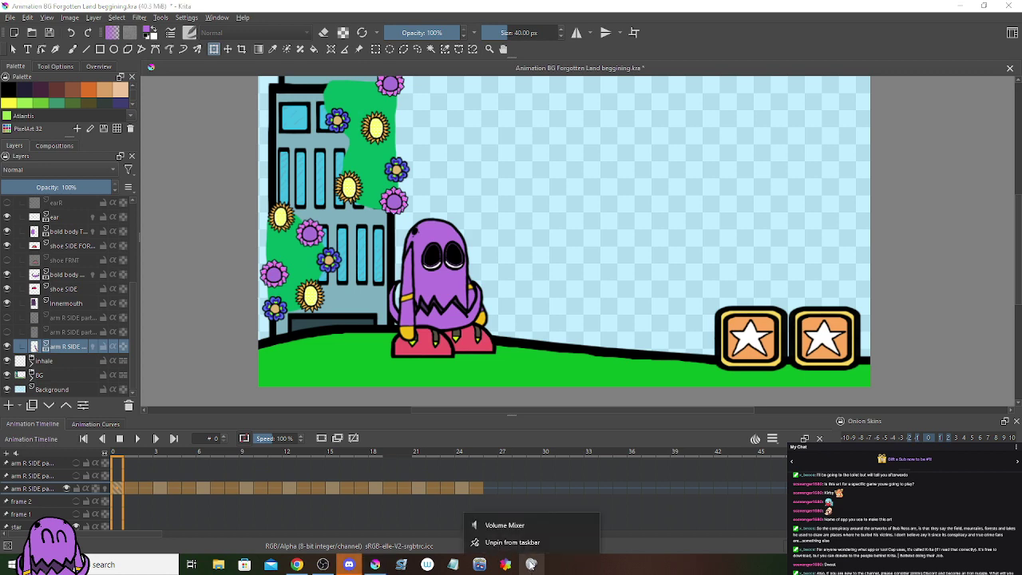
{"action": "left_click", "coordinate": [483, 520]}
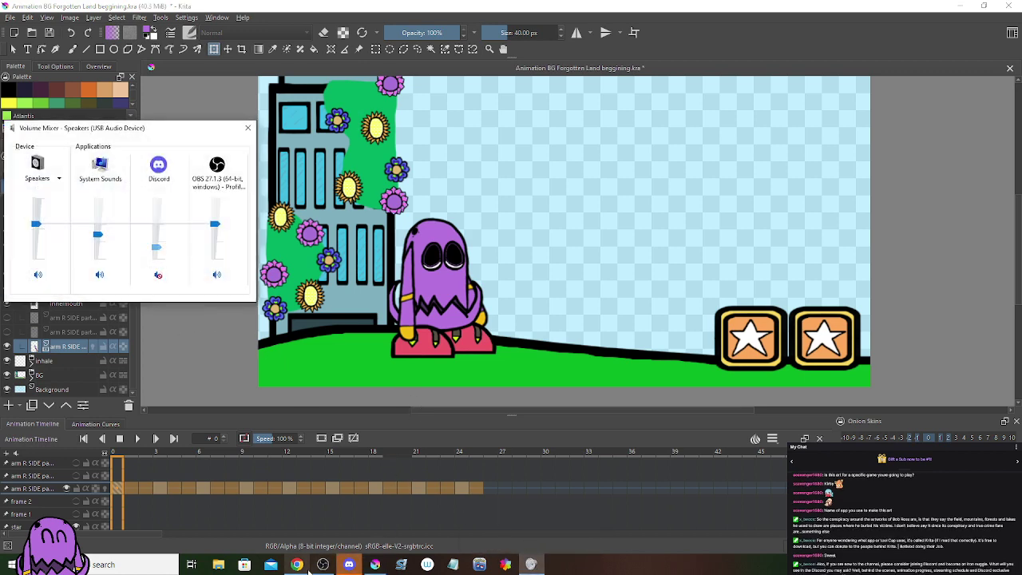
{"action": "mouse_move", "coordinate": [309, 572]}
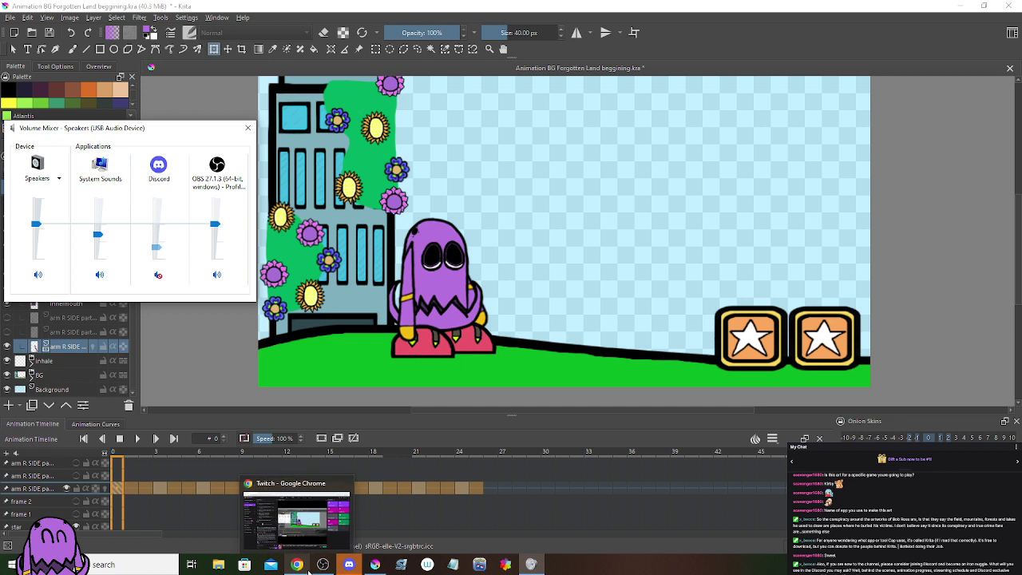
{"action": "left_click", "coordinate": [330, 270]}
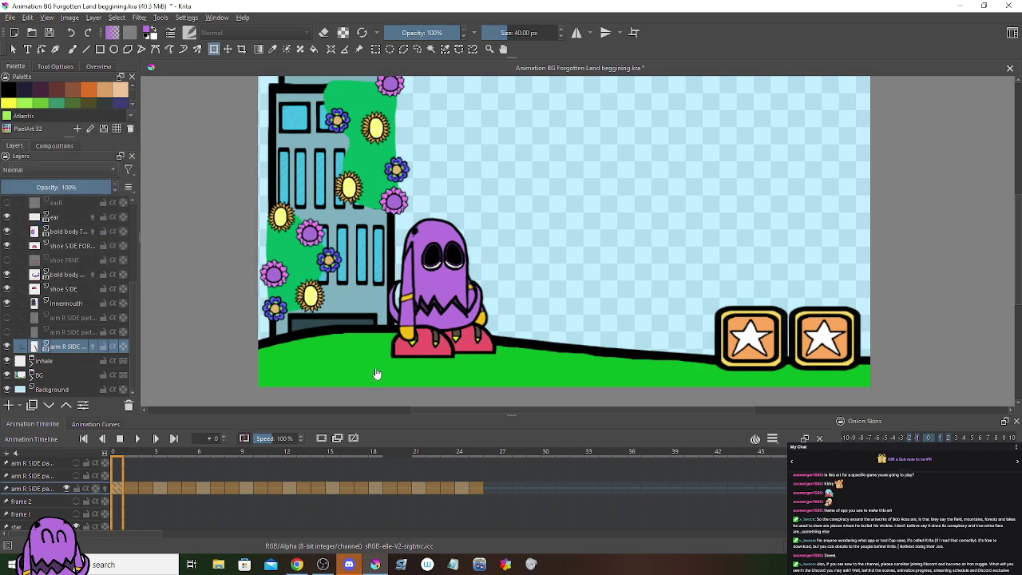
Step: Collapse the Spector layer group so the scene's top-level layers are listed
{"action": "scroll", "coordinate": [412, 343], "scroll_direction": "up", "scroll_amount": 3}
{"action": "scroll", "coordinate": [459, 316], "scroll_direction": "down", "scroll_amount": 3}
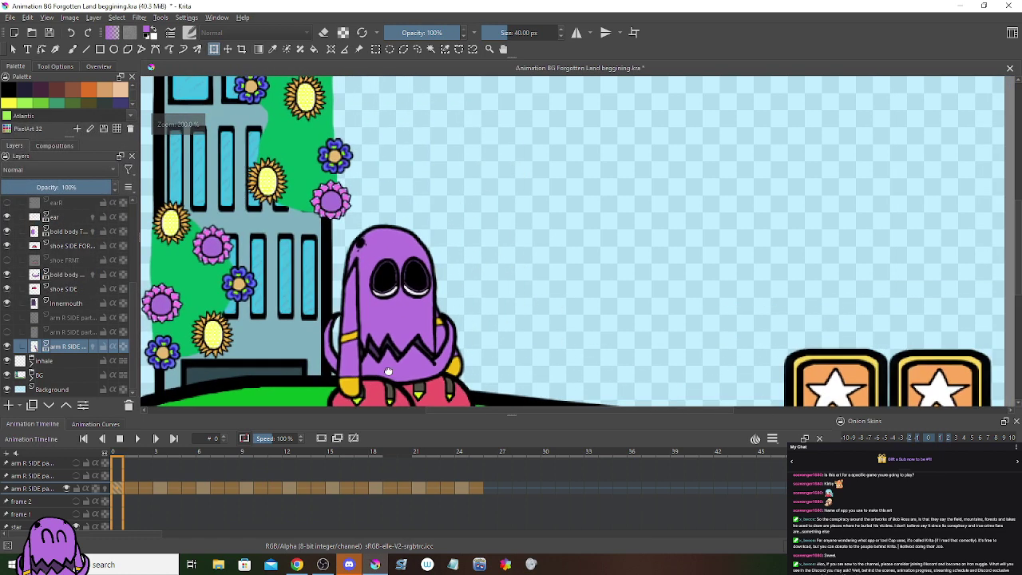
{"action": "scroll", "coordinate": [384, 325], "scroll_direction": "up", "scroll_amount": 2}
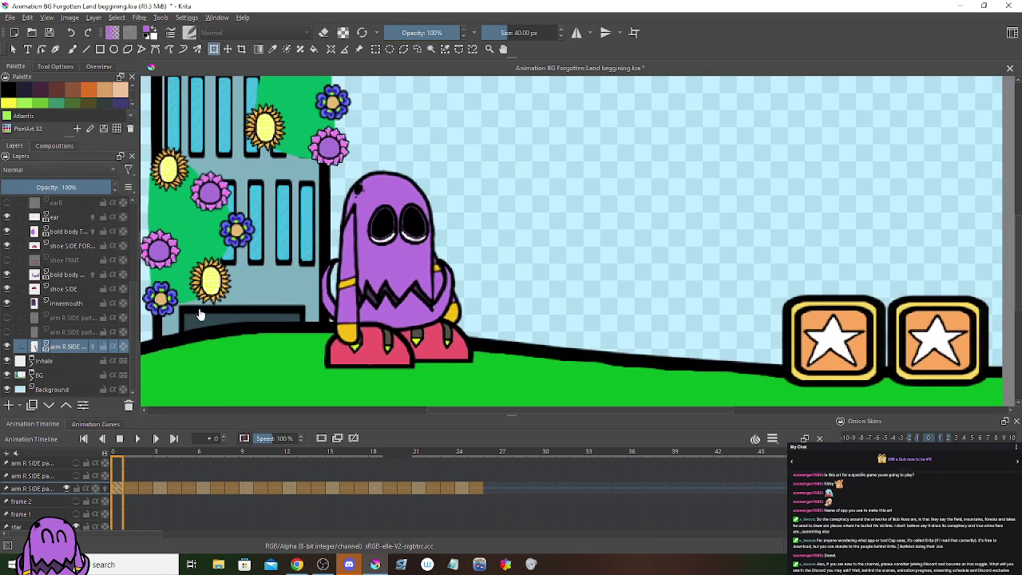
{"action": "scroll", "coordinate": [54, 359], "scroll_direction": "up", "scroll_amount": 3}
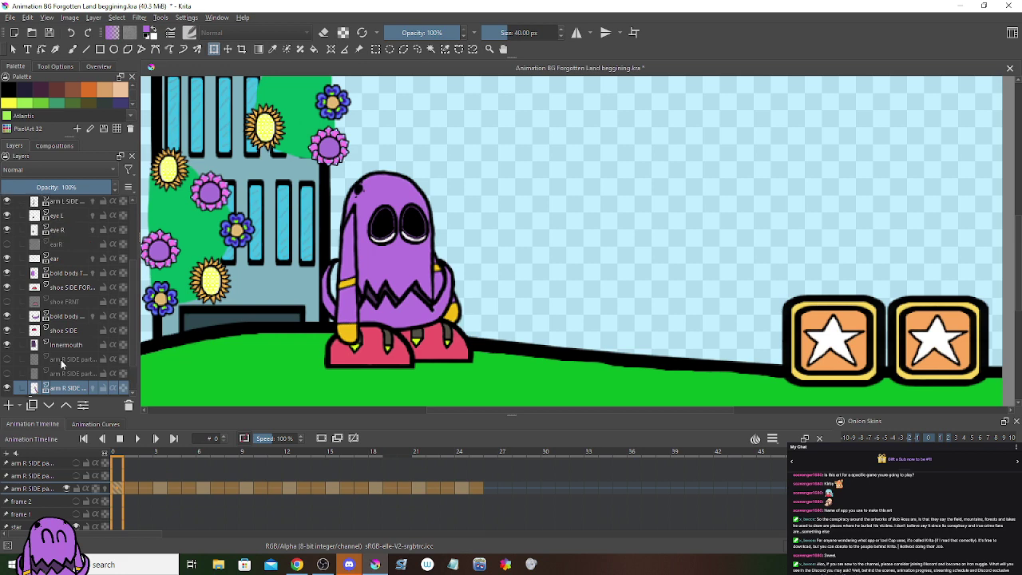
{"action": "left_click", "coordinate": [37, 249]}
{"action": "left_click", "coordinate": [31, 248]}
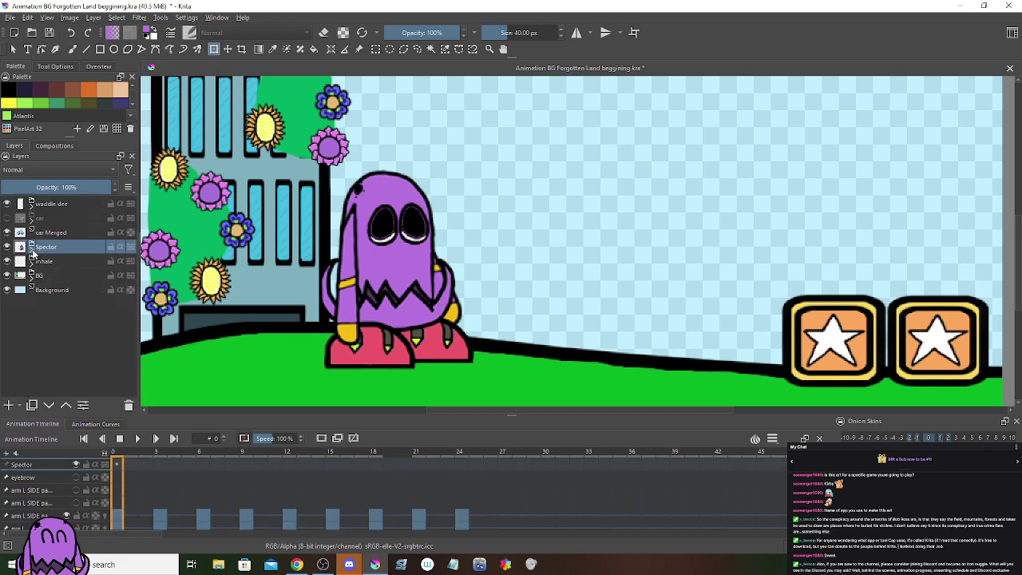
Step: Move the car Merged layer so it sits just off the canvas's right edge, nudge it slightly up, and save the animation
{"action": "scroll", "coordinate": [292, 296], "scroll_direction": "down", "scroll_amount": 4}
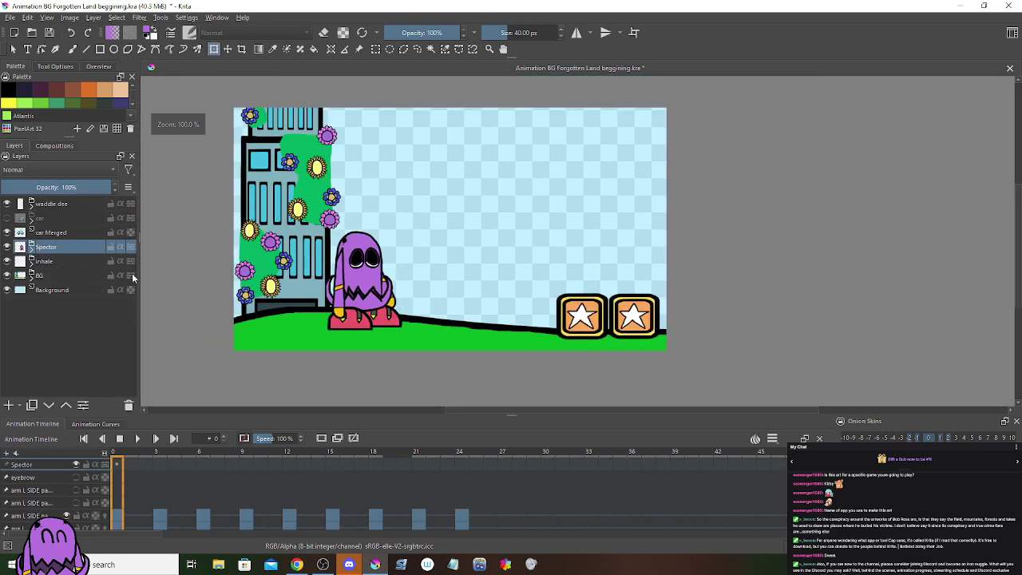
{"action": "left_click", "coordinate": [44, 233]}
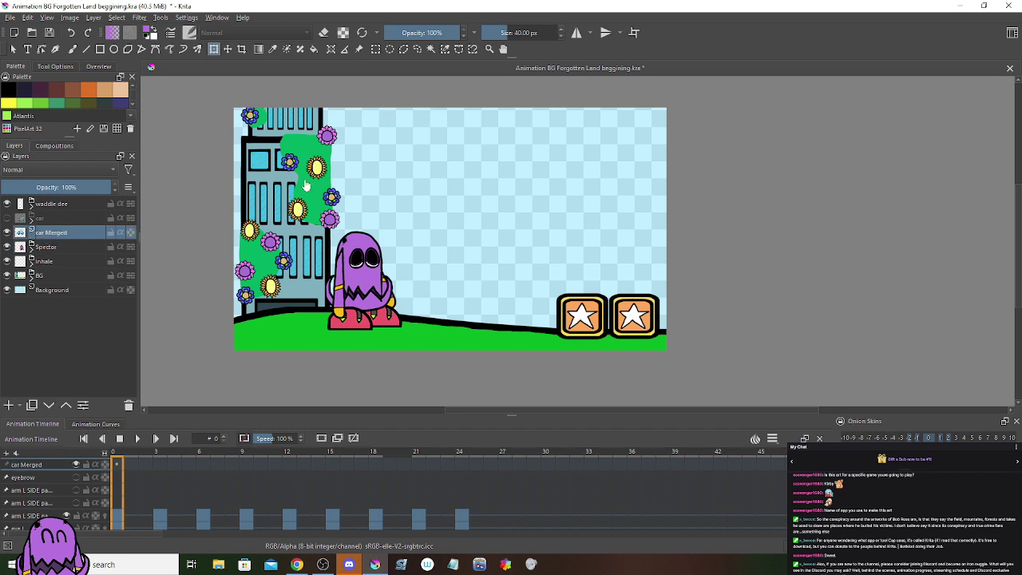
{"action": "left_click_drag", "start_coordinate": [702, 235], "coordinate": [739, 250]}
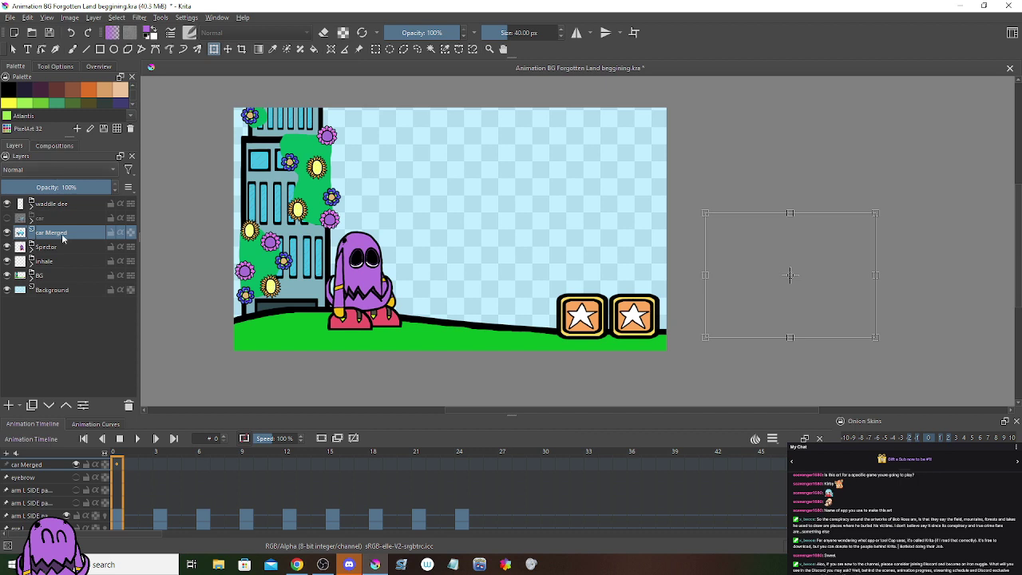
{"action": "left_click_drag", "start_coordinate": [726, 252], "coordinate": [686, 249]}
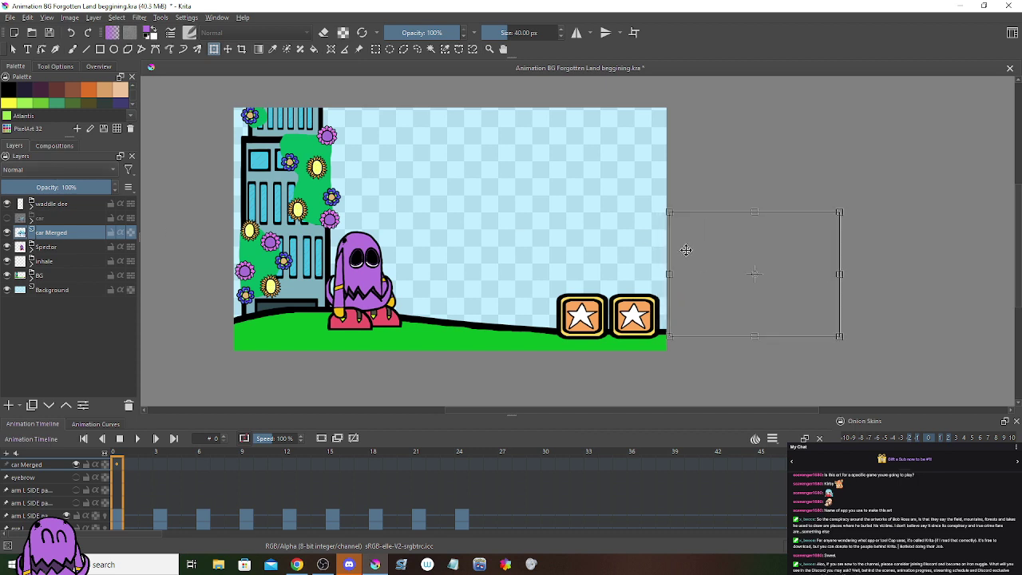
{"action": "key", "text": "Up"}
{"action": "key", "text": "Up"}
{"action": "key", "text": "Up"}
{"action": "key", "text": "Right"}
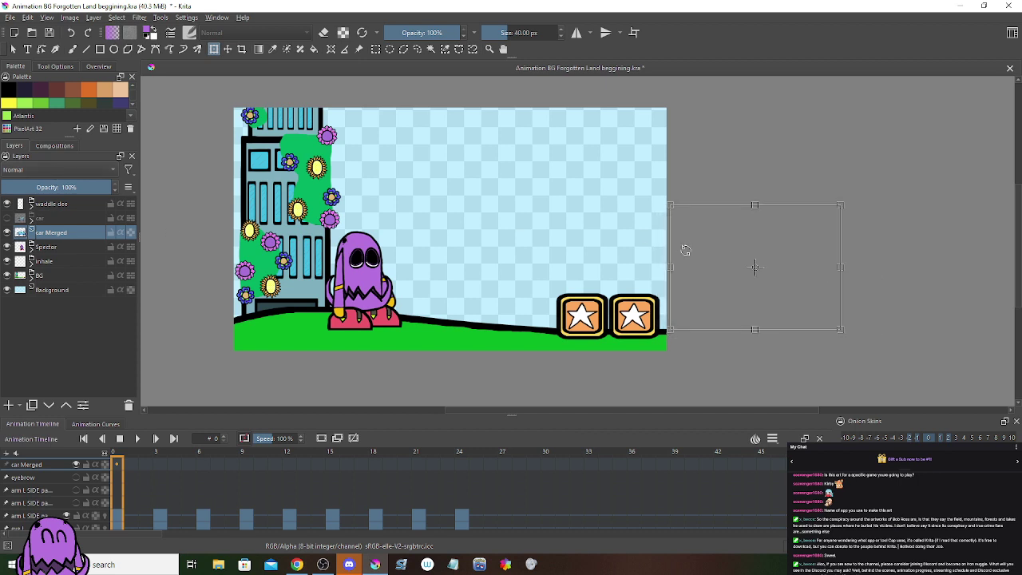
{"action": "left_click", "coordinate": [51, 33]}
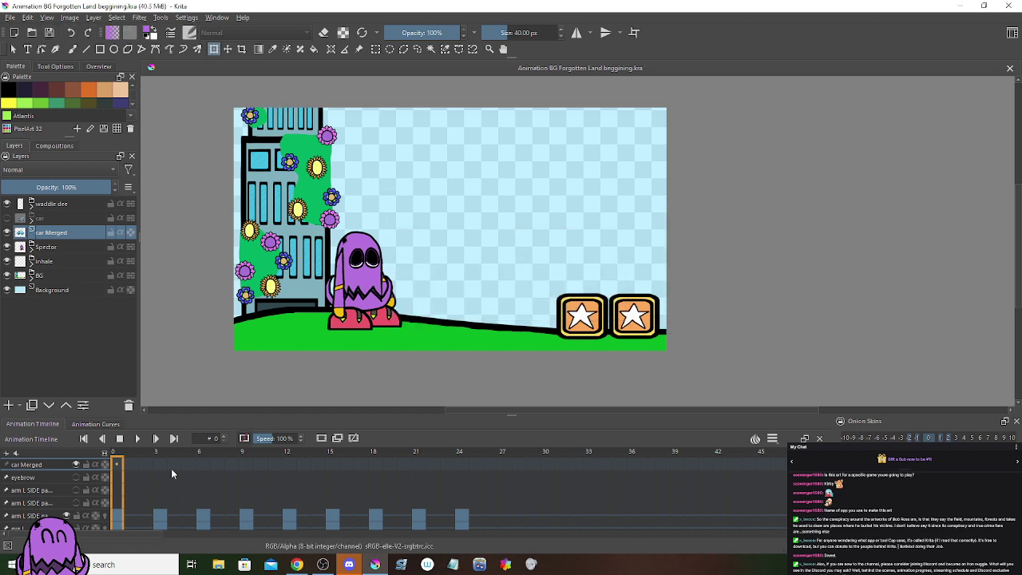
Step: Expand the Spector group, select its shoe SIDE layer, and create a duplicate keyframe at frame 0
{"action": "scroll", "coordinate": [76, 484], "scroll_direction": "down", "scroll_amount": 3}
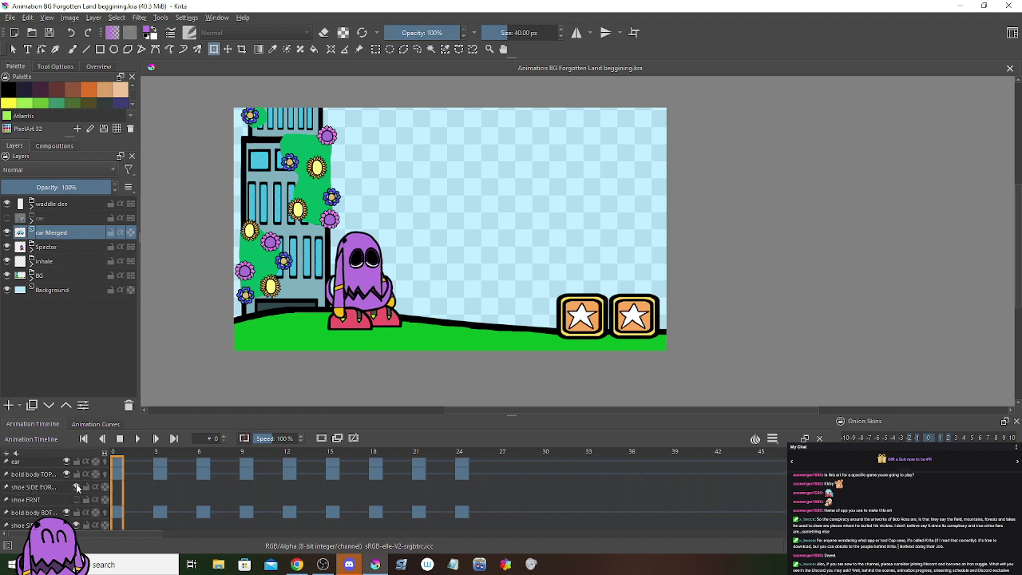
{"action": "scroll", "coordinate": [68, 497], "scroll_direction": "down", "scroll_amount": 2}
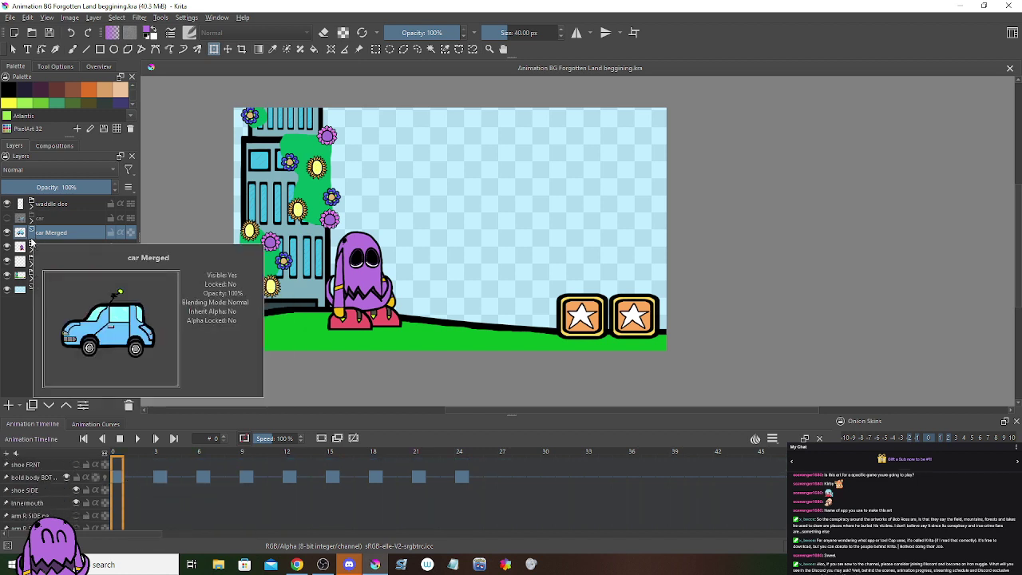
{"action": "left_click", "coordinate": [31, 248]}
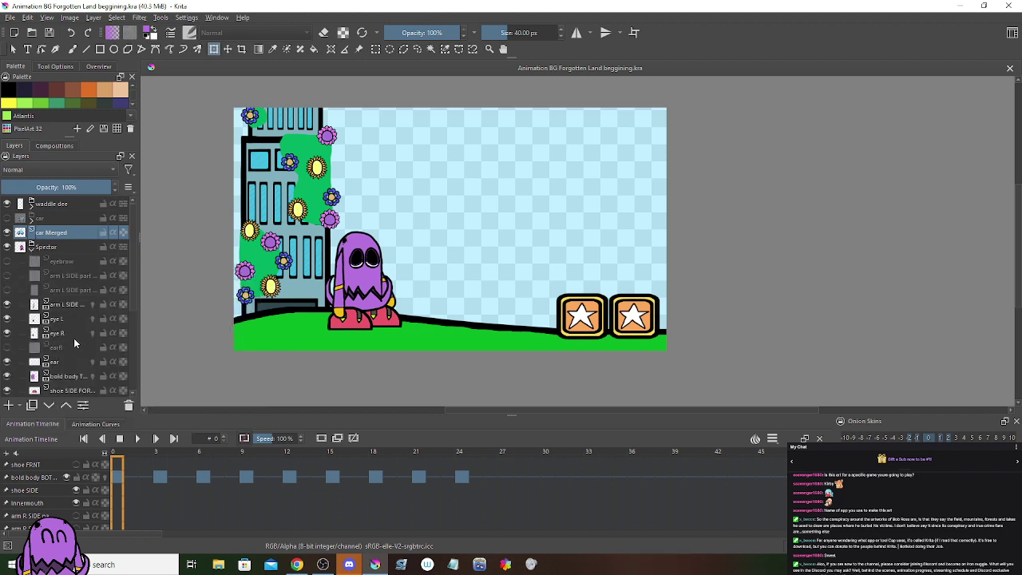
{"action": "scroll", "coordinate": [74, 344], "scroll_direction": "down", "scroll_amount": 3}
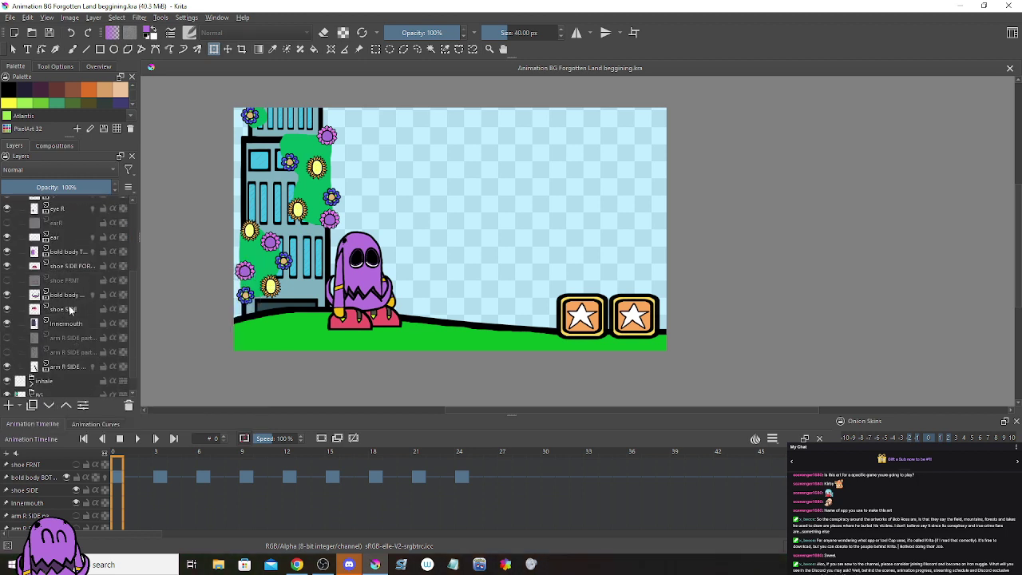
{"action": "left_click", "coordinate": [70, 310]}
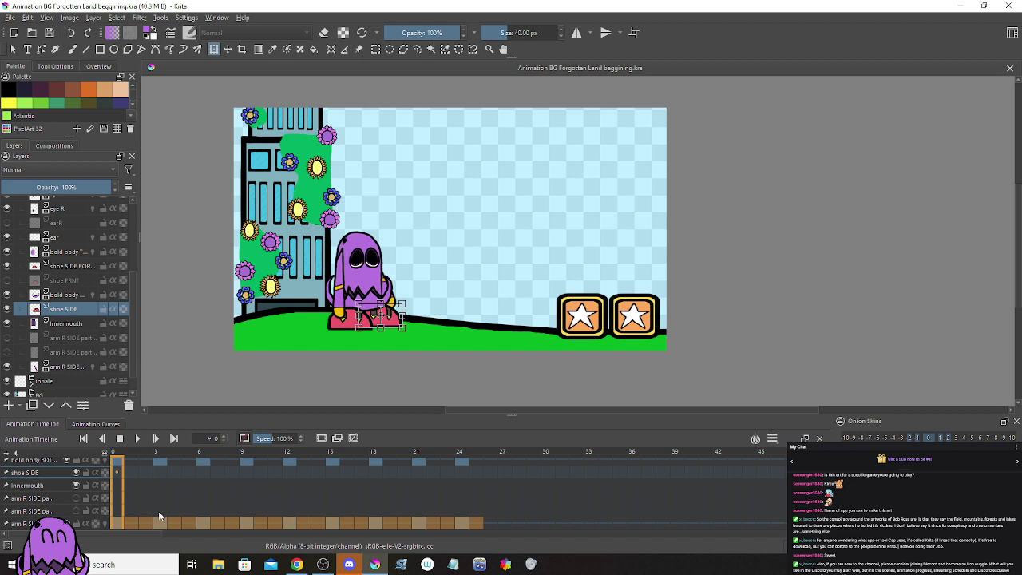
{"action": "right_click", "coordinate": [119, 477]}
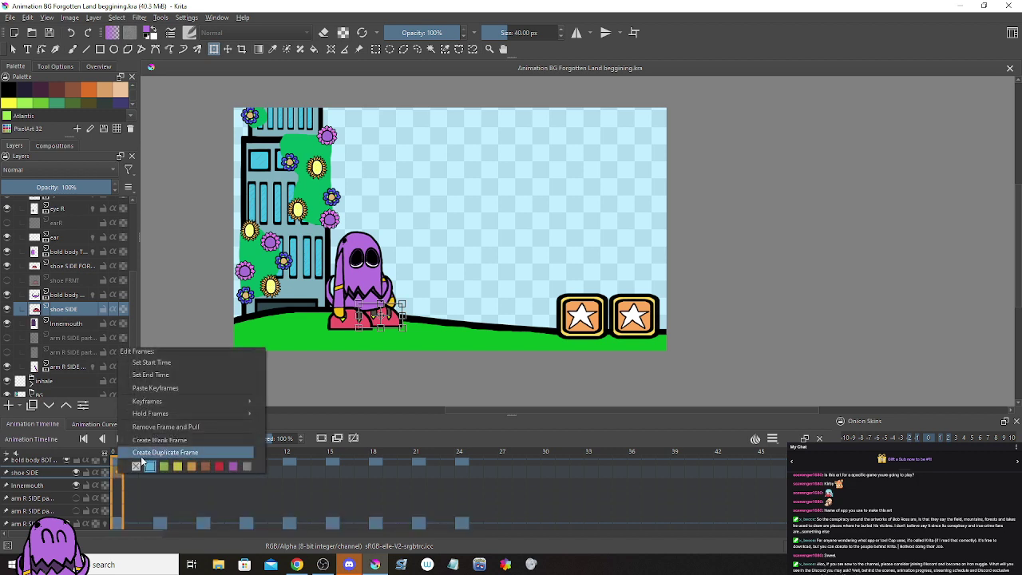
{"action": "left_click", "coordinate": [142, 455]}
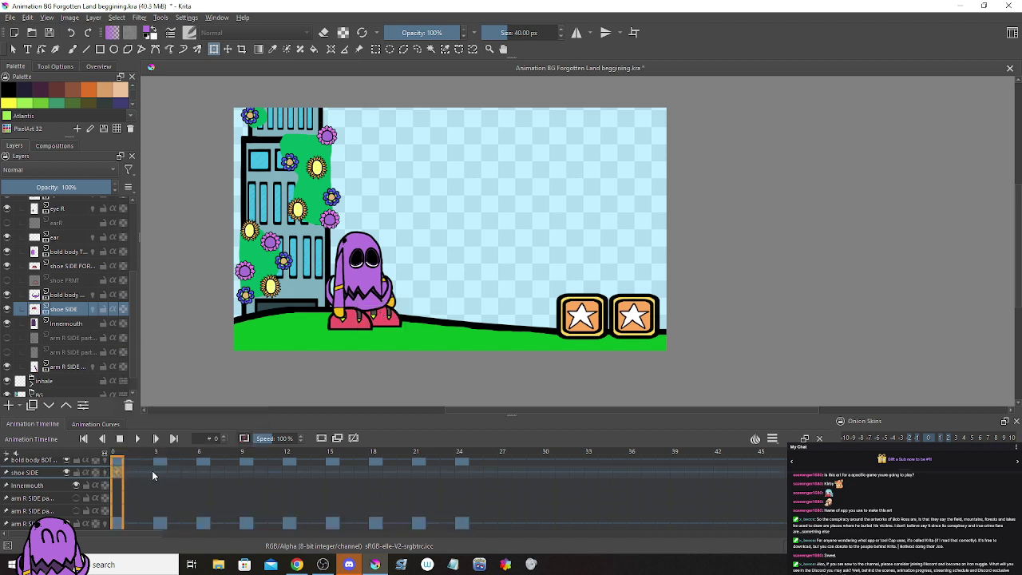
Step: At frame 3 of the shoe SIDE layer, raise the shoe slightly off the ground and apply the transform
{"action": "left_click", "coordinate": [152, 476]}
{"action": "left_click", "coordinate": [162, 472]}
{"action": "scroll", "coordinate": [314, 344], "scroll_direction": "up", "scroll_amount": 5}
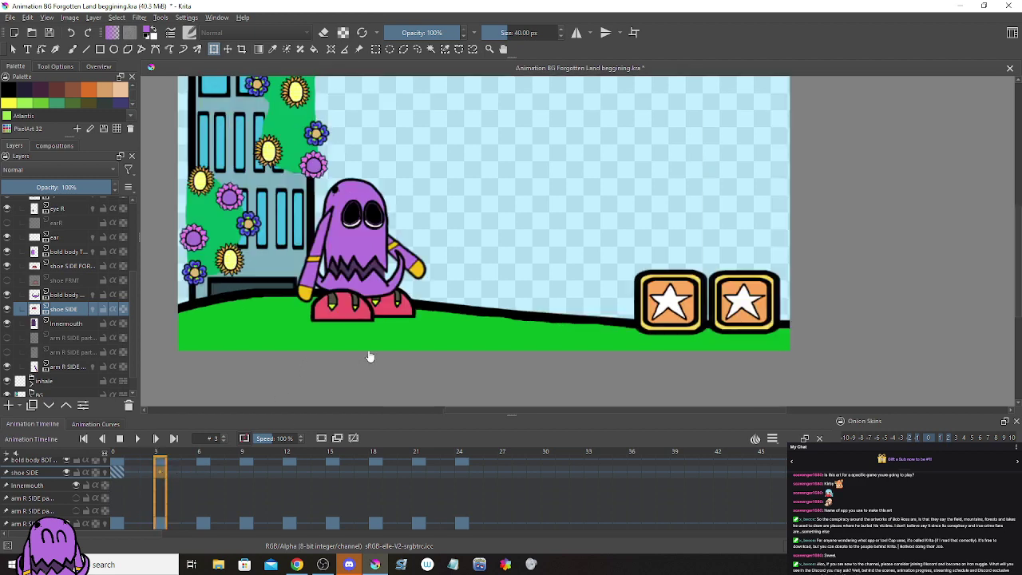
{"action": "left_click_drag", "start_coordinate": [378, 297], "coordinate": [434, 348]}
{"action": "scroll", "coordinate": [471, 372], "scroll_direction": "up", "scroll_amount": 3}
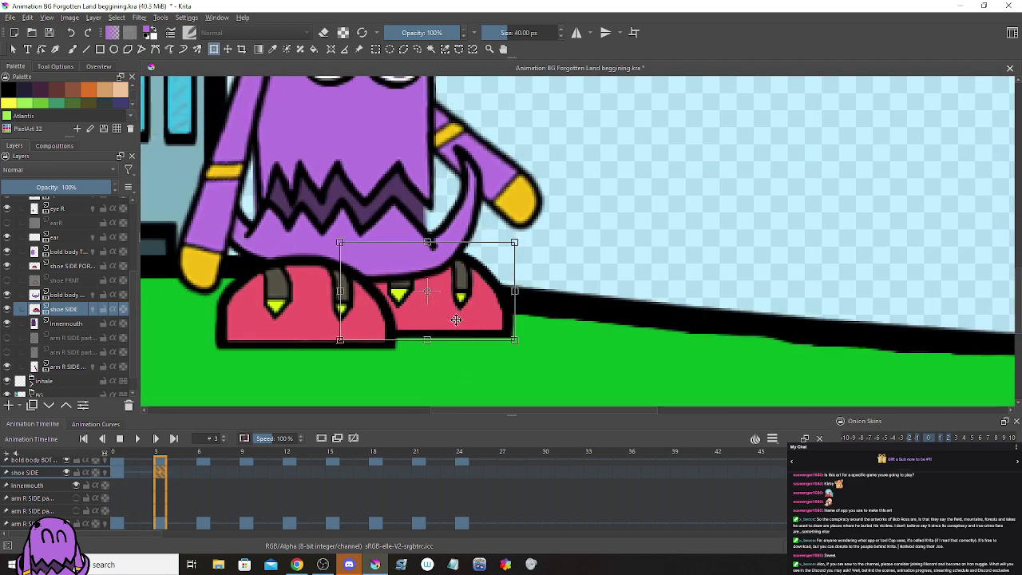
{"action": "left_click_drag", "start_coordinate": [454, 319], "coordinate": [456, 316]}
{"action": "key", "text": "Return"}
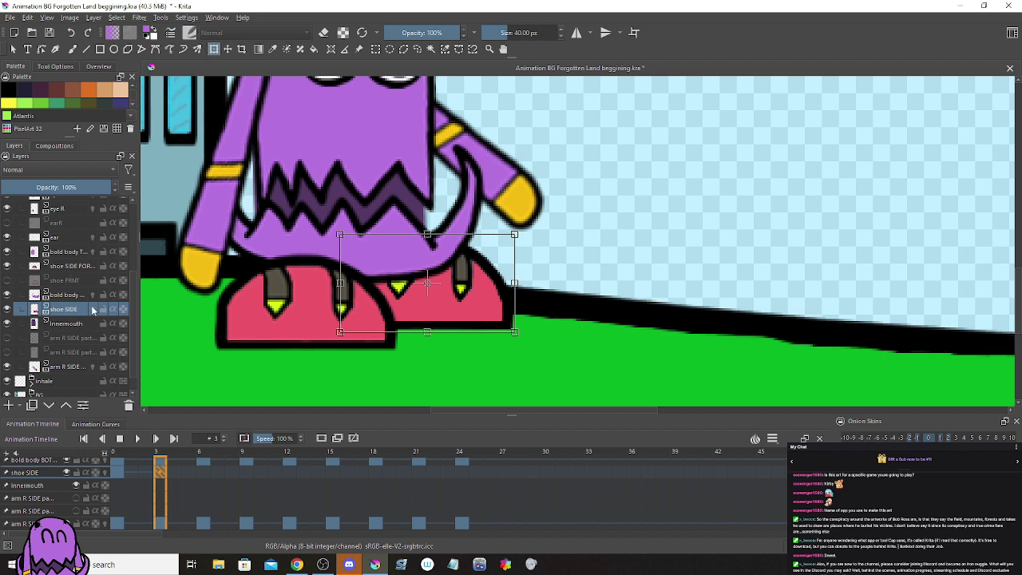
Step: Duplicate the original ground-level shoe pose at frame 2 of the shoe SIDE layer and move the copy to frame 6
{"action": "left_click", "coordinate": [205, 472]}
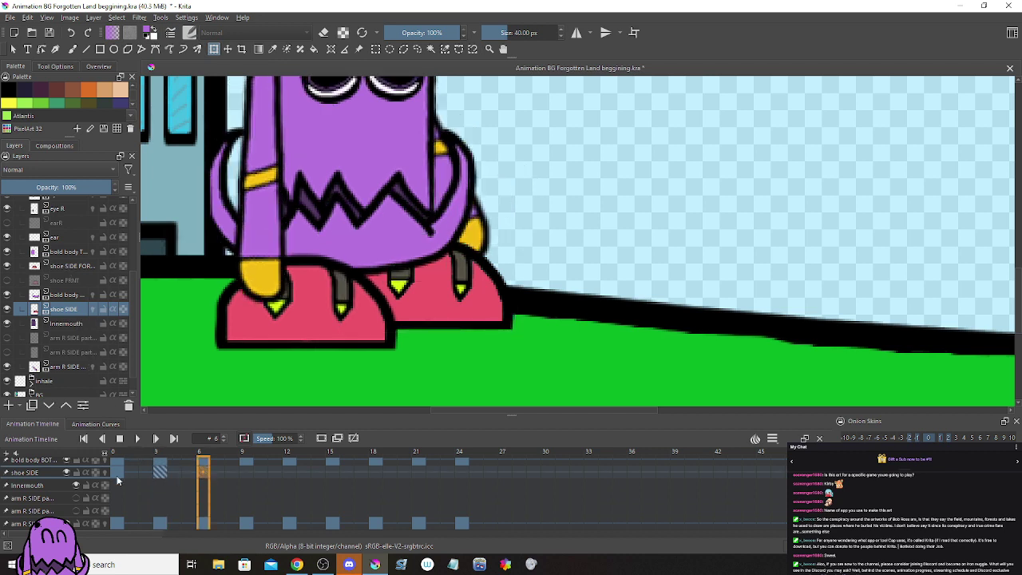
{"action": "right_click", "coordinate": [142, 473]}
{"action": "left_click", "coordinate": [210, 458]}
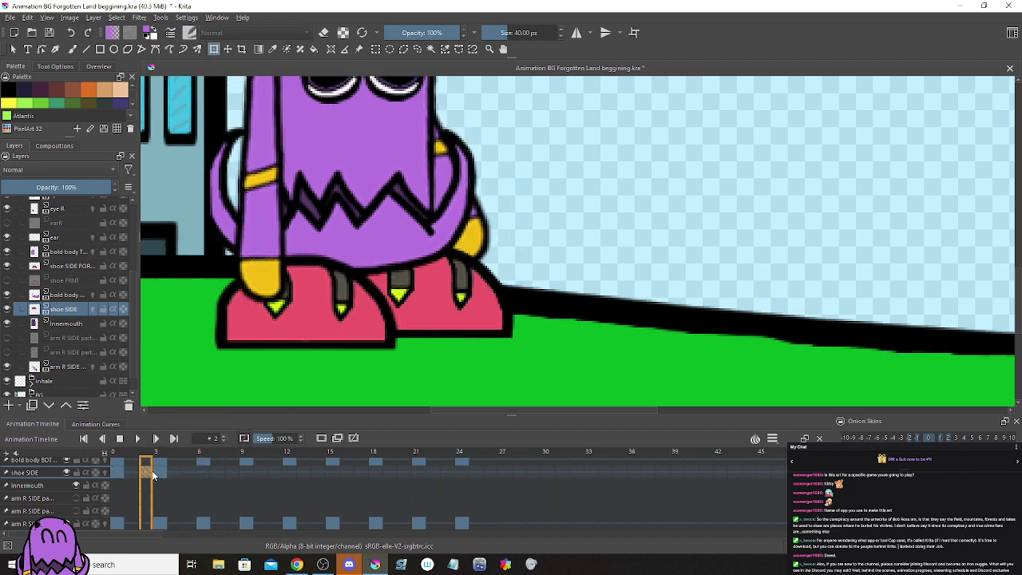
{"action": "left_click_drag", "start_coordinate": [145, 475], "coordinate": [201, 474]}
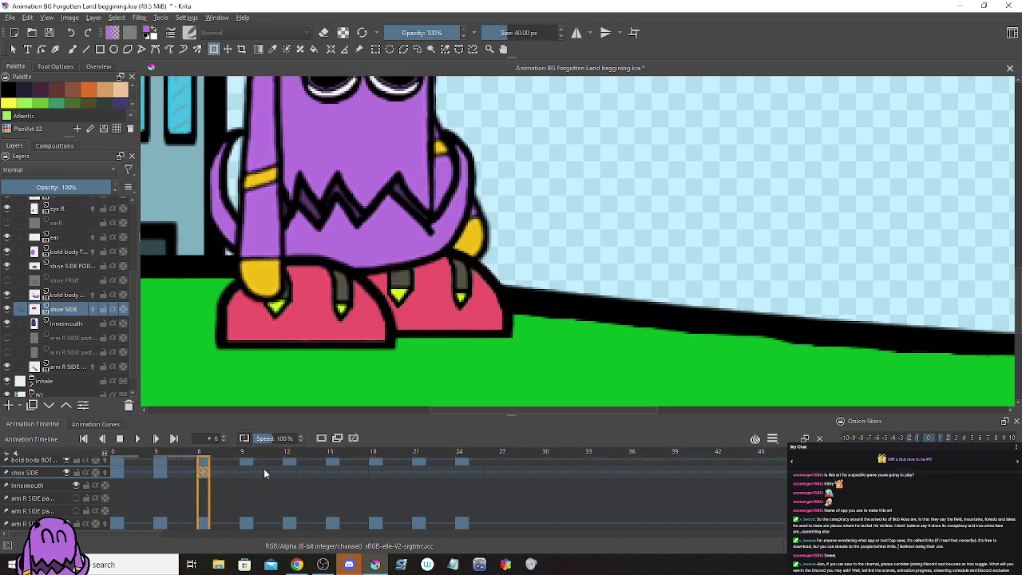
Step: Compare the shoe poses at frames 3, 6 and 9, then lower the shoe at frame 9 and tilt it slightly counterclockwise
{"action": "left_click", "coordinate": [245, 476]}
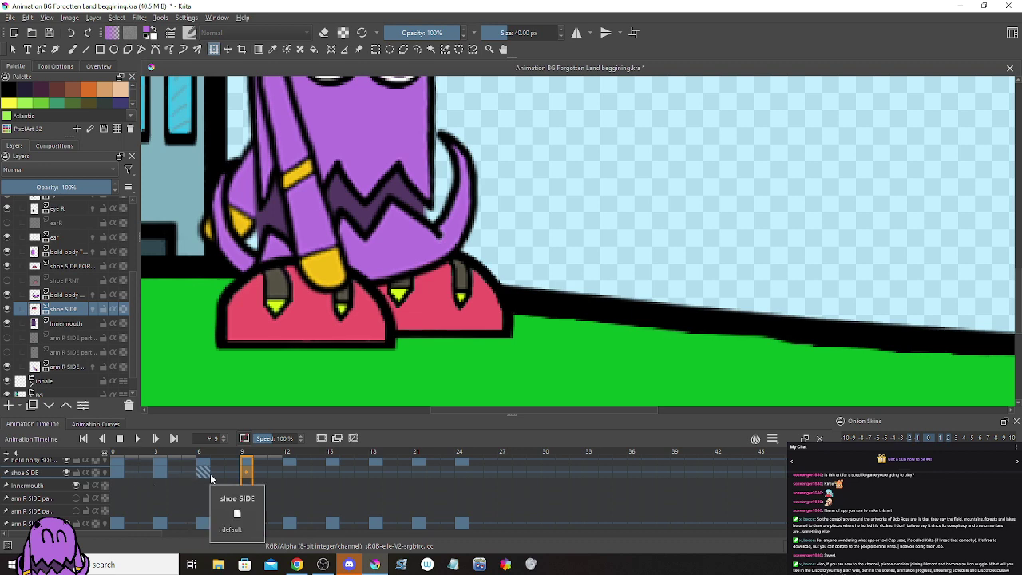
{"action": "left_click", "coordinate": [164, 472]}
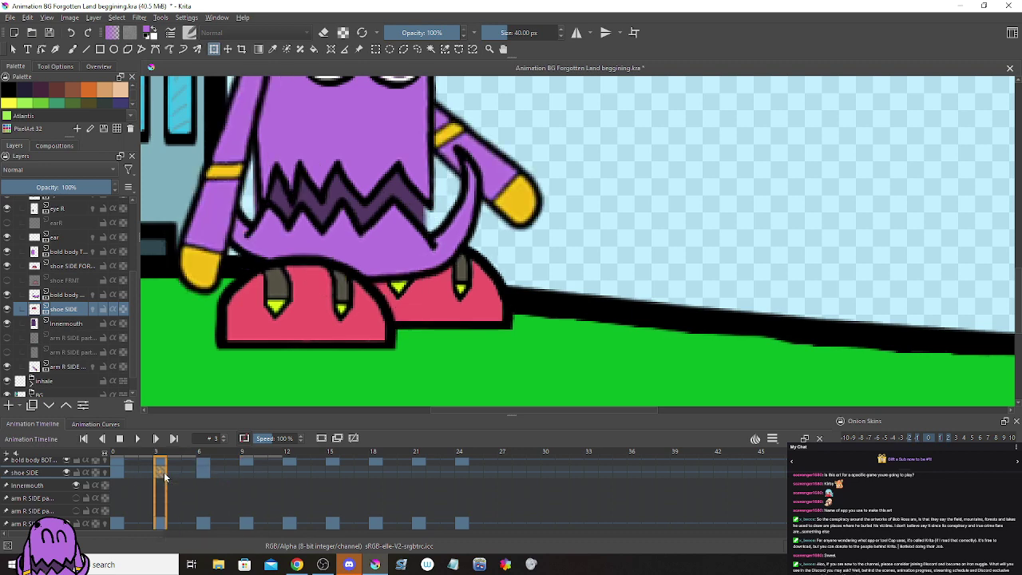
{"action": "left_click", "coordinate": [205, 473]}
{"action": "left_click", "coordinate": [245, 474]}
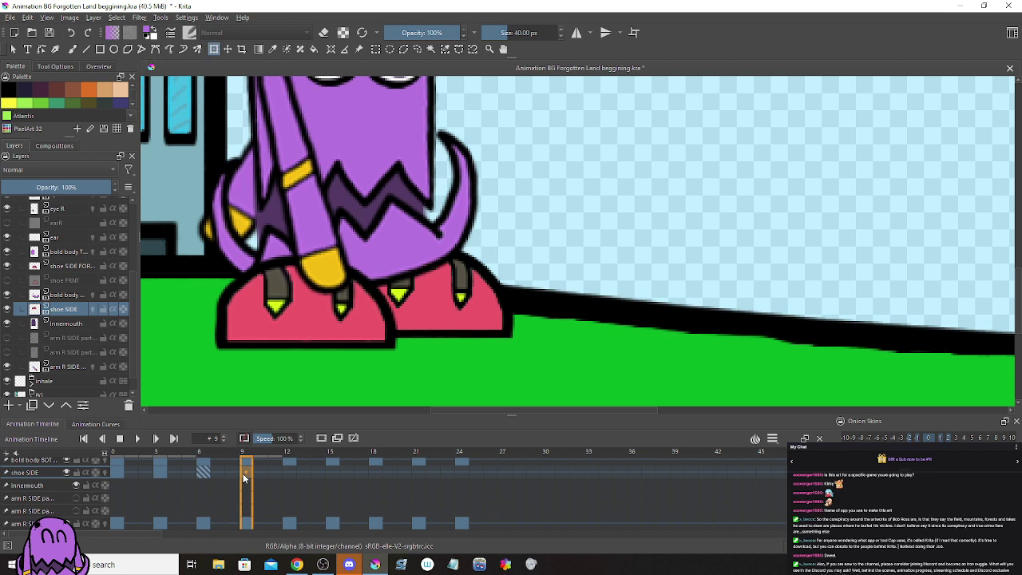
{"action": "left_click", "coordinate": [392, 327]}
{"action": "left_click_drag", "start_coordinate": [412, 323], "coordinate": [411, 334]}
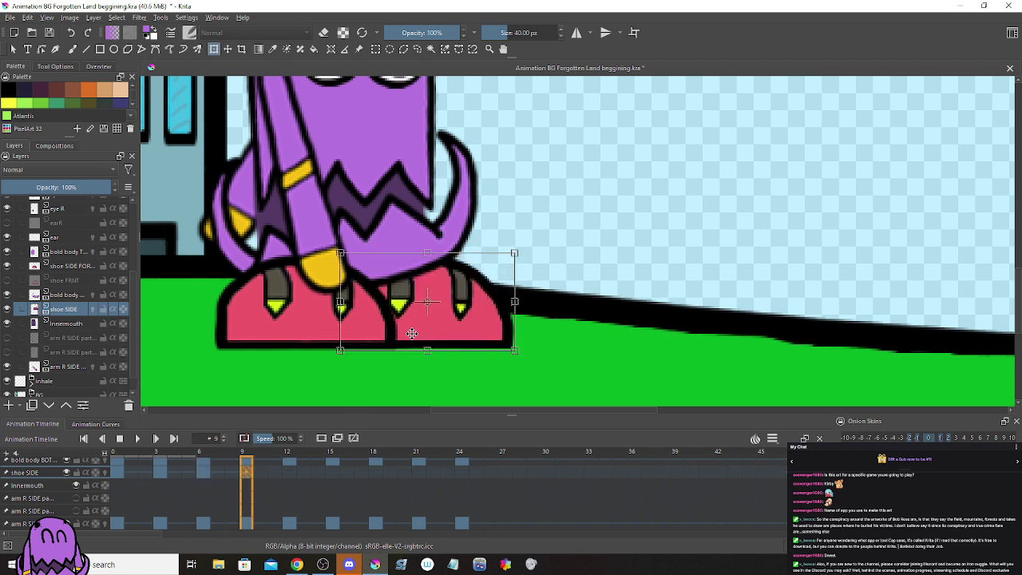
{"action": "left_click_drag", "start_coordinate": [539, 301], "coordinate": [539, 293]}
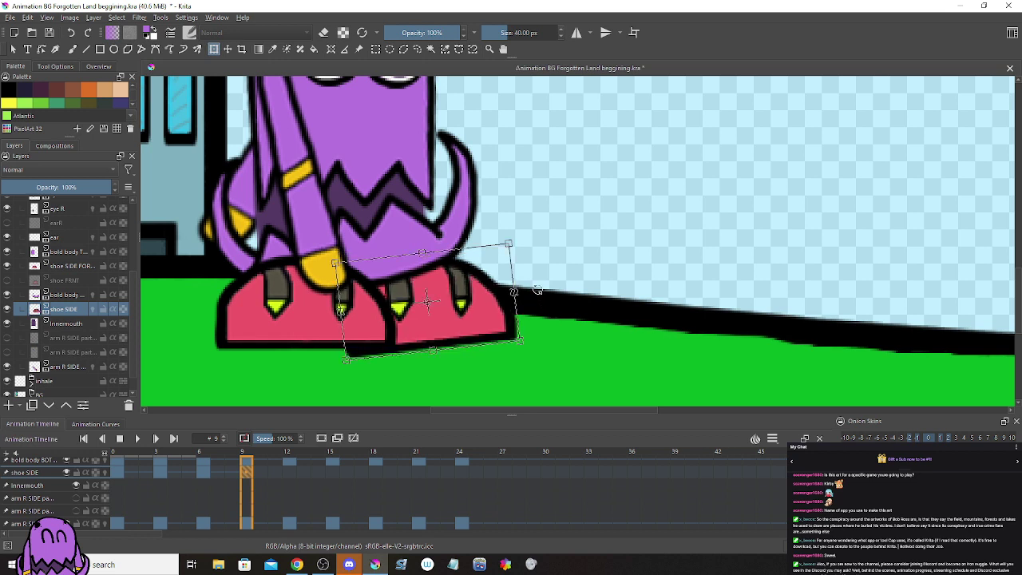
Step: Tilt the raised shoe at frame 3 slightly clockwise and compare it with the shoe poses at frames 0, 6 and 9
{"action": "left_click", "coordinate": [159, 472]}
{"action": "left_click_drag", "start_coordinate": [557, 301], "coordinate": [557, 305]}
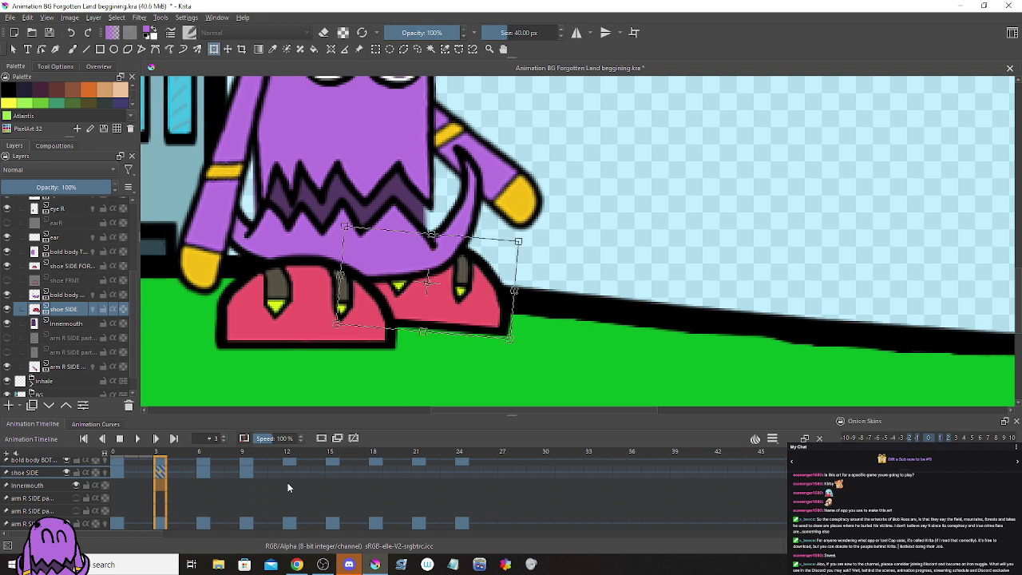
{"action": "left_click", "coordinate": [203, 473]}
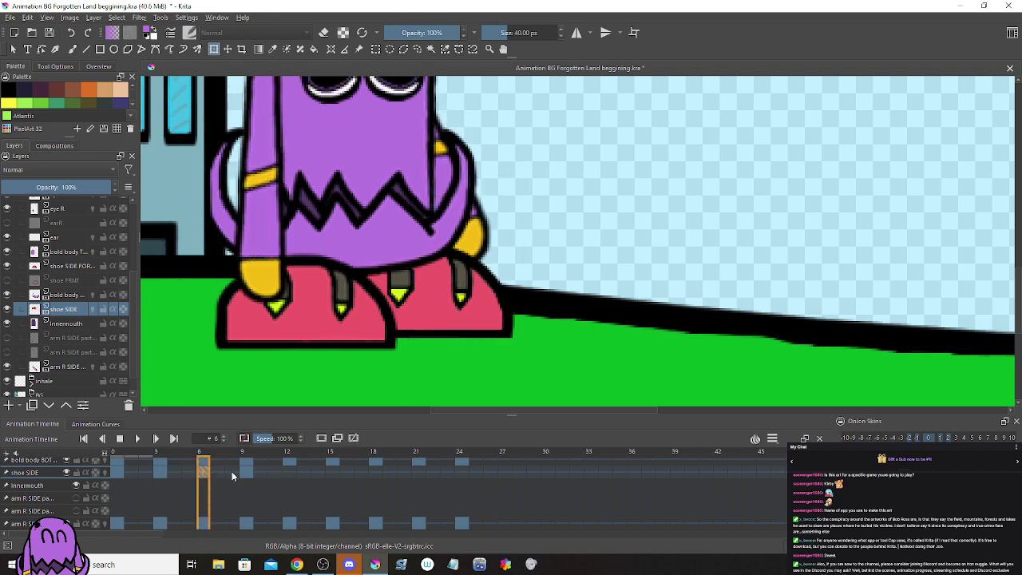
{"action": "left_click", "coordinate": [245, 475]}
{"action": "left_click", "coordinate": [202, 473]}
{"action": "left_click", "coordinate": [158, 473]}
{"action": "left_click", "coordinate": [203, 472]}
{"action": "left_click", "coordinate": [246, 472]}
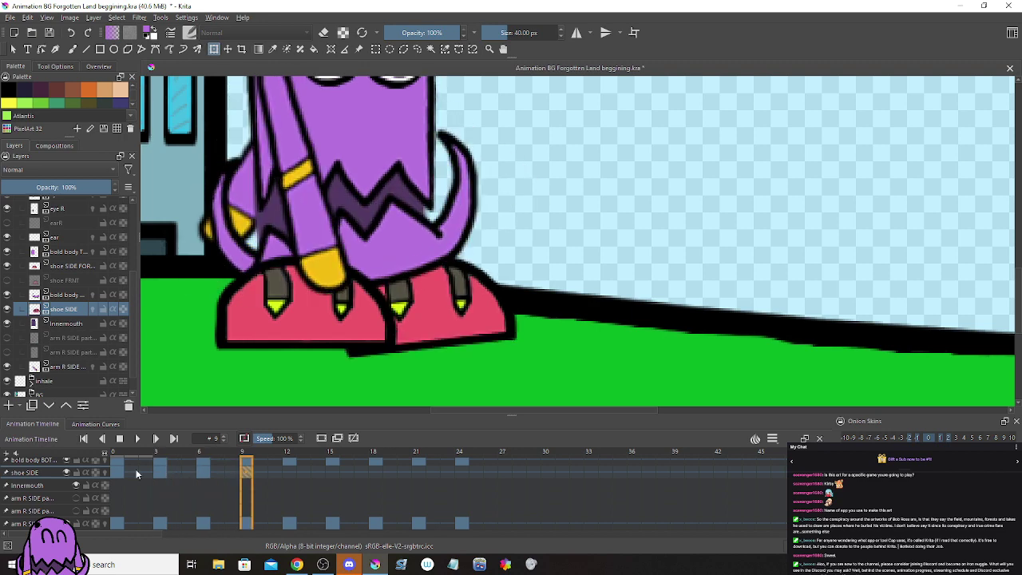
{"action": "left_click", "coordinate": [118, 473]}
{"action": "left_click", "coordinate": [158, 472]}
{"action": "left_click", "coordinate": [203, 473]}
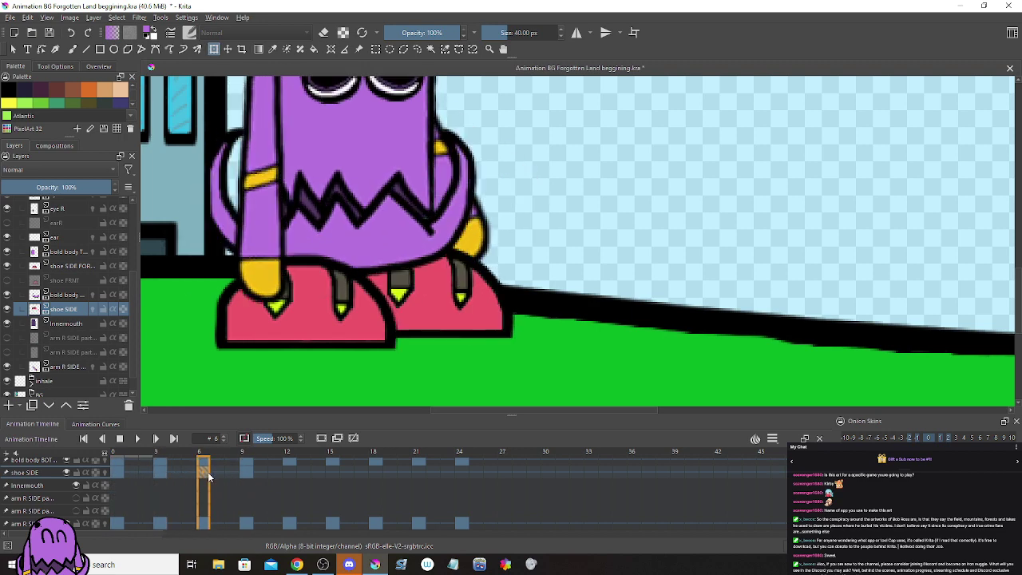
Step: Play back frames 0 to 10 of the shoe SIDE animation and check the movement in the full scene and up close
{"action": "left_click", "coordinate": [231, 471]}
{"action": "left_click", "coordinate": [259, 472]}
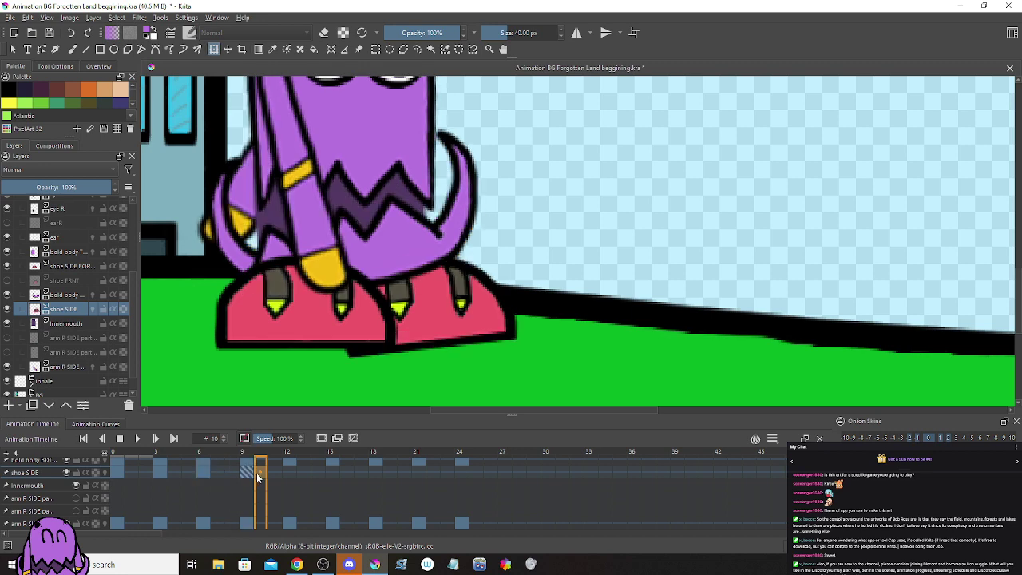
{"action": "left_click", "coordinate": [127, 473], "text": "shift"}
{"action": "left_click", "coordinate": [141, 440]}
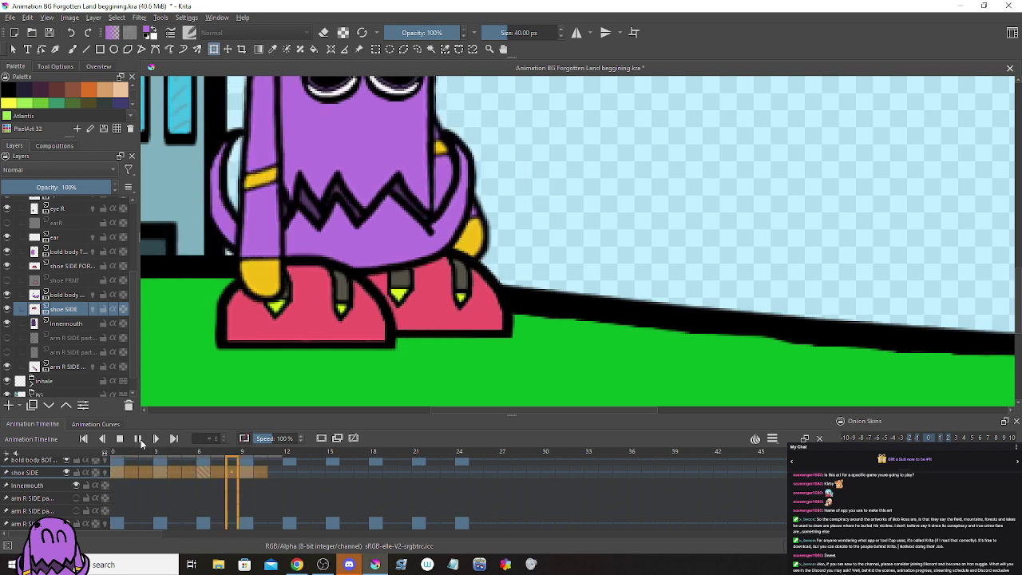
{"action": "scroll", "coordinate": [315, 343], "scroll_direction": "down", "scroll_amount": 3}
{"action": "scroll", "coordinate": [315, 343], "scroll_direction": "down", "scroll_amount": 3}
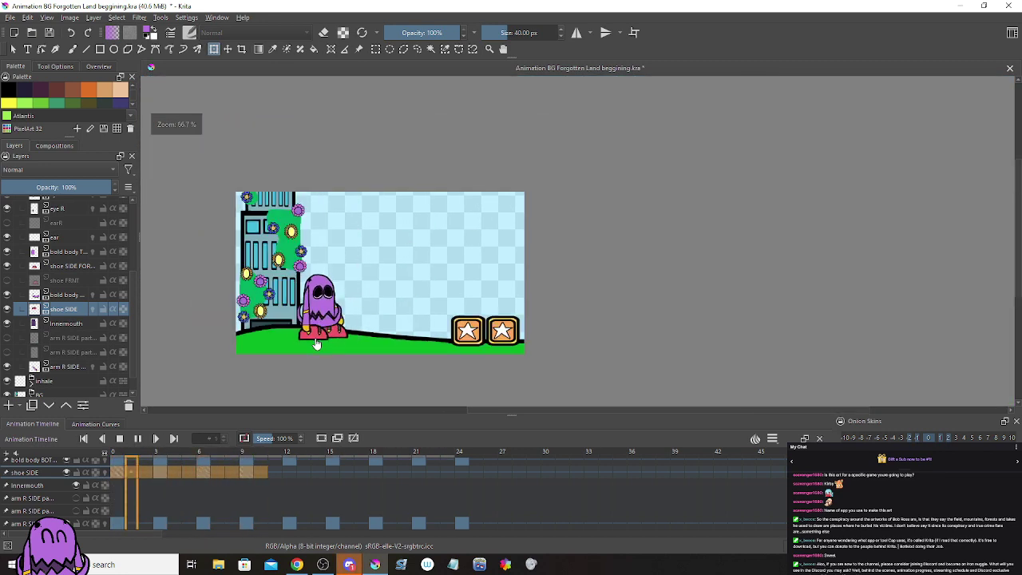
{"action": "scroll", "coordinate": [364, 339], "scroll_direction": "up", "scroll_amount": 3}
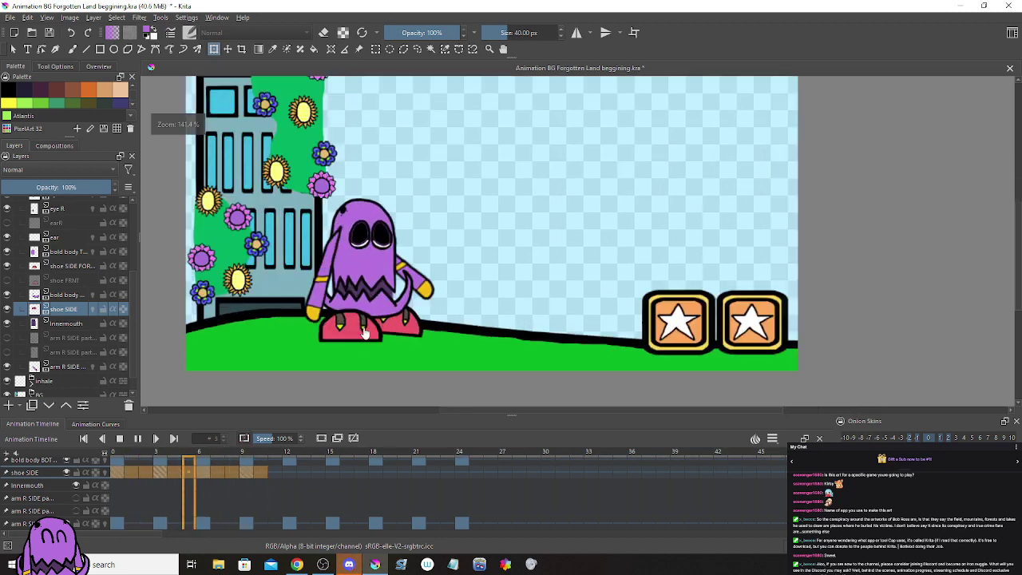
{"action": "scroll", "coordinate": [418, 331], "scroll_direction": "up", "scroll_amount": 2}
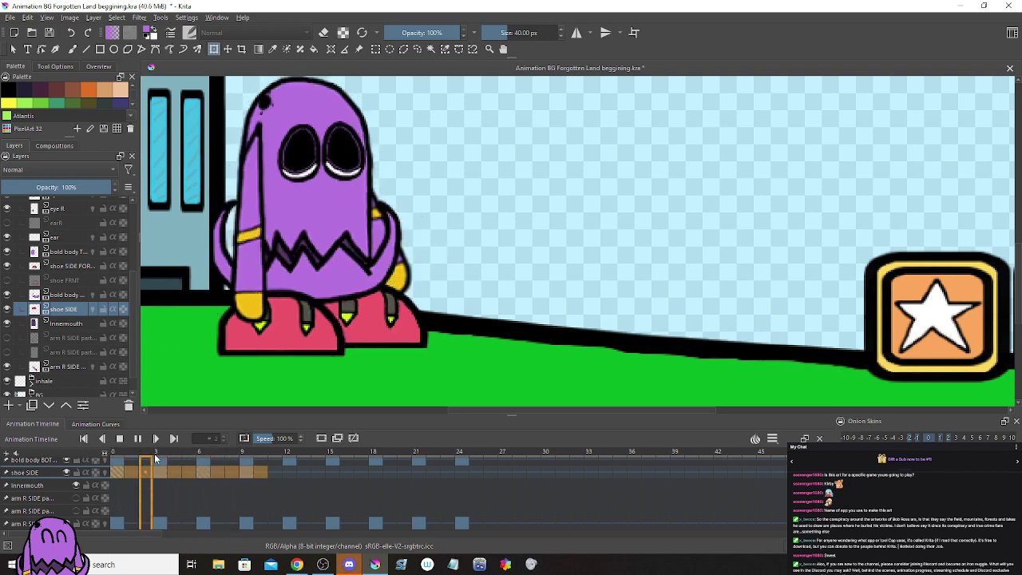
{"action": "left_click", "coordinate": [120, 438]}
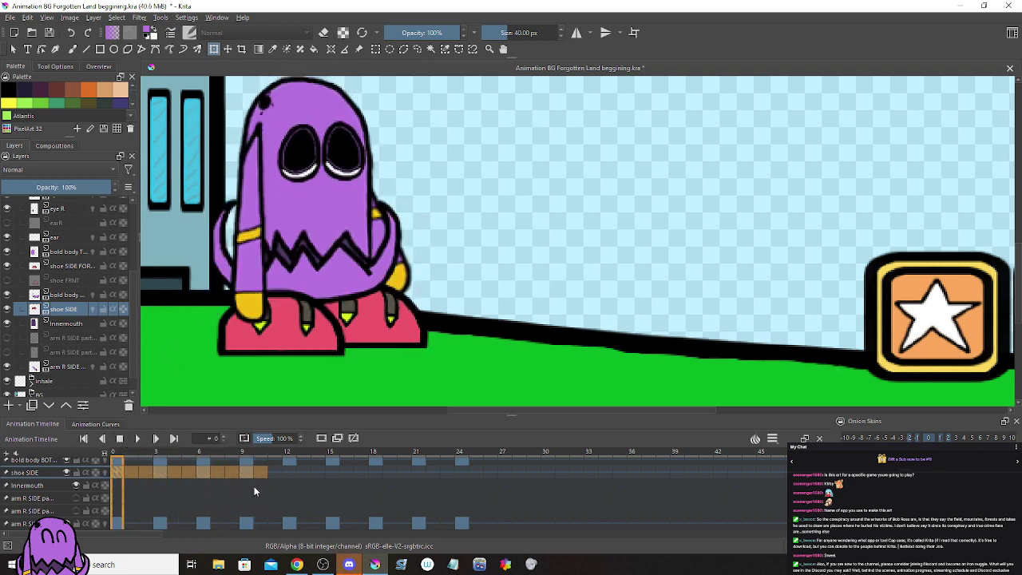
Step: Duplicate the ground-level shoe pose at frame 2 of the shoe SIDE layer and move the copy to frame 12
{"action": "left_click", "coordinate": [246, 472]}
{"action": "left_click", "coordinate": [294, 476]}
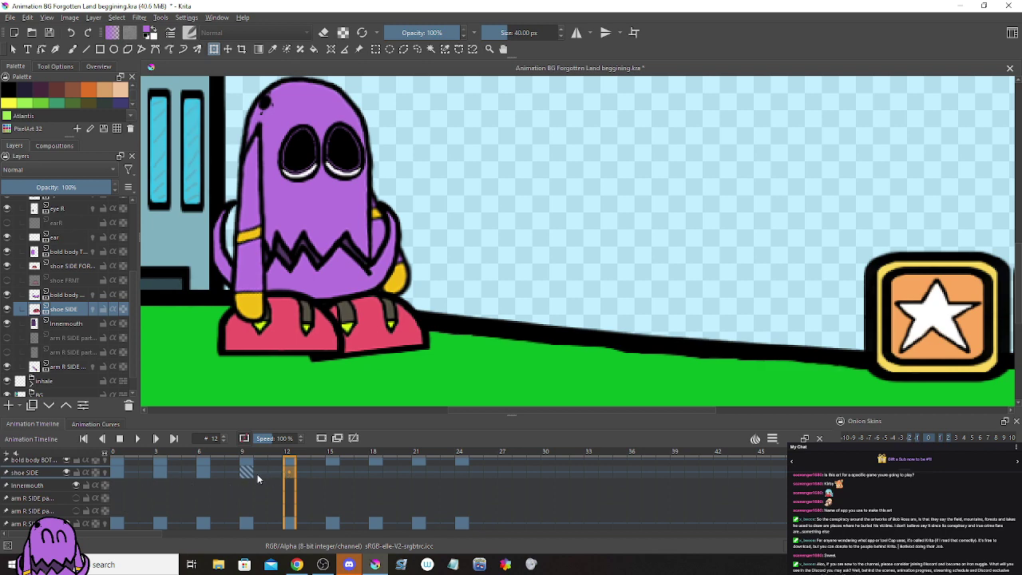
{"action": "left_click", "coordinate": [147, 474]}
{"action": "right_click", "coordinate": [147, 475]}
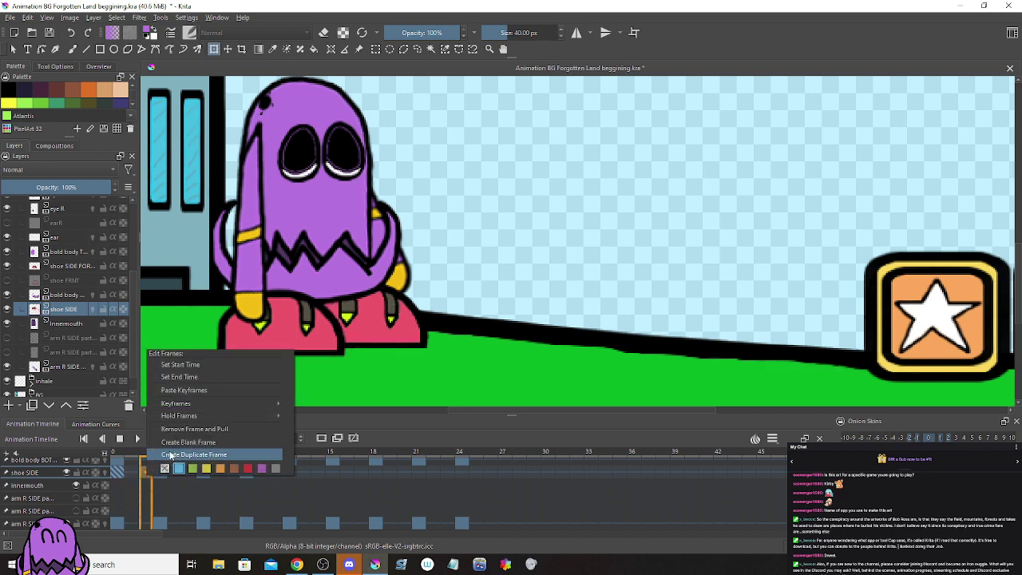
{"action": "left_click", "coordinate": [170, 454]}
{"action": "left_click_drag", "start_coordinate": [178, 474], "coordinate": [287, 476]}
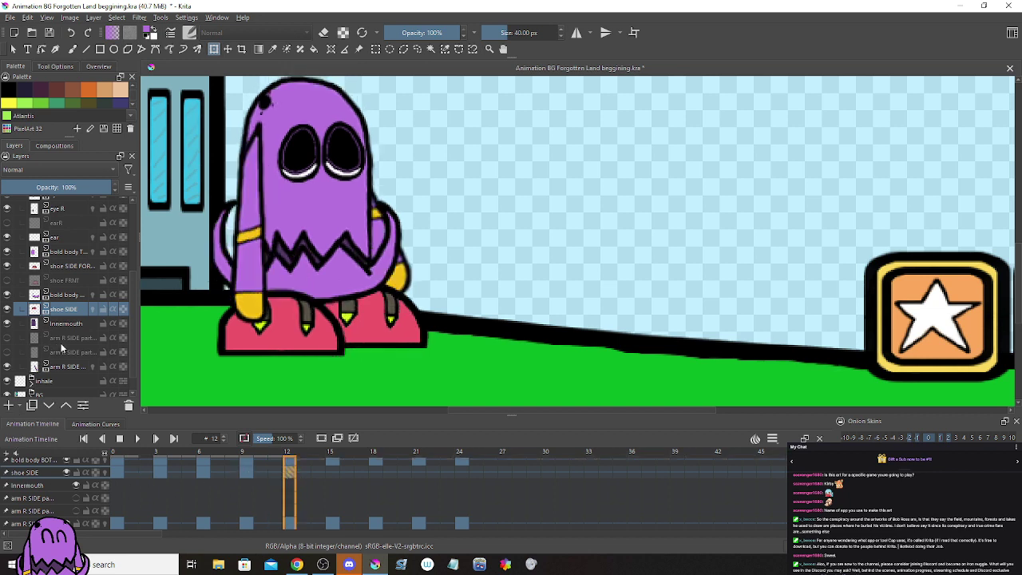
Step: Create a duplicate keyframe of the front shoe at frame 0 of the shoe SIDE FOR... layer
{"action": "mouse_move", "coordinate": [68, 348]}
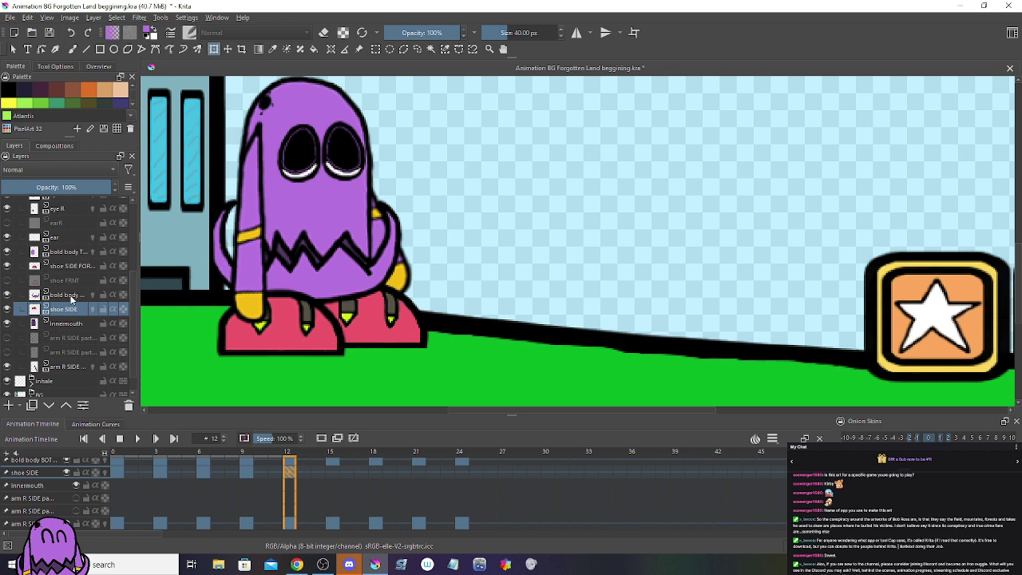
{"action": "left_click", "coordinate": [73, 266]}
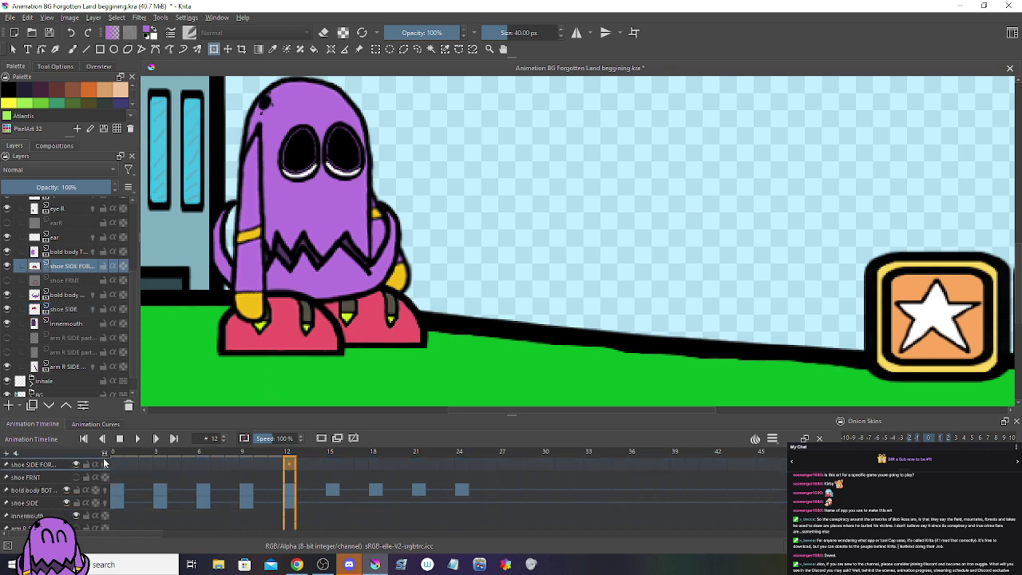
{"action": "left_click", "coordinate": [117, 466]}
{"action": "right_click", "coordinate": [116, 468]}
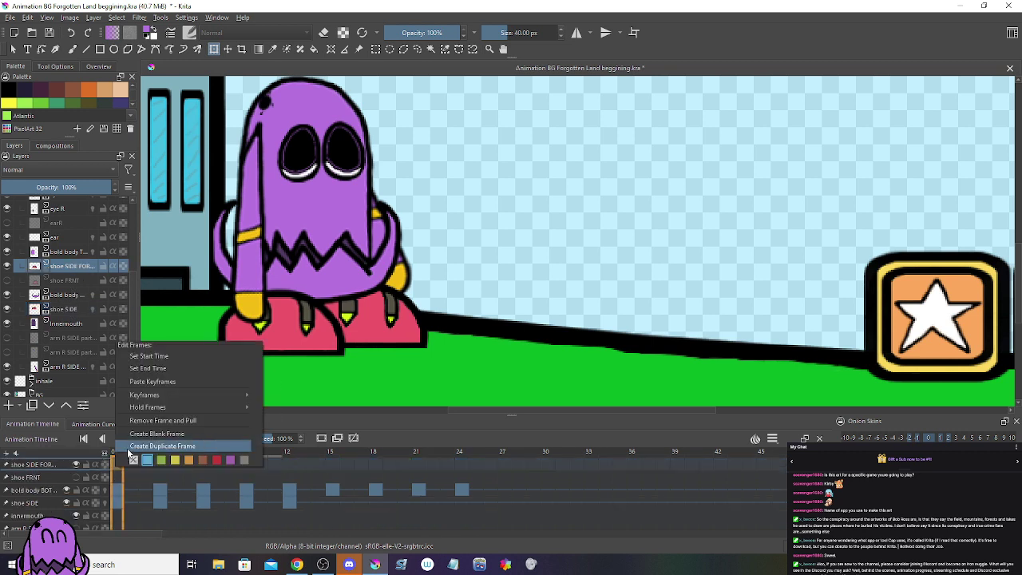
{"action": "left_click", "coordinate": [136, 446]}
Step: Duplicate the front shoe at frame 3, lower it slightly, apply the transform and compare the pose with frame 0
{"action": "left_click", "coordinate": [160, 465]}
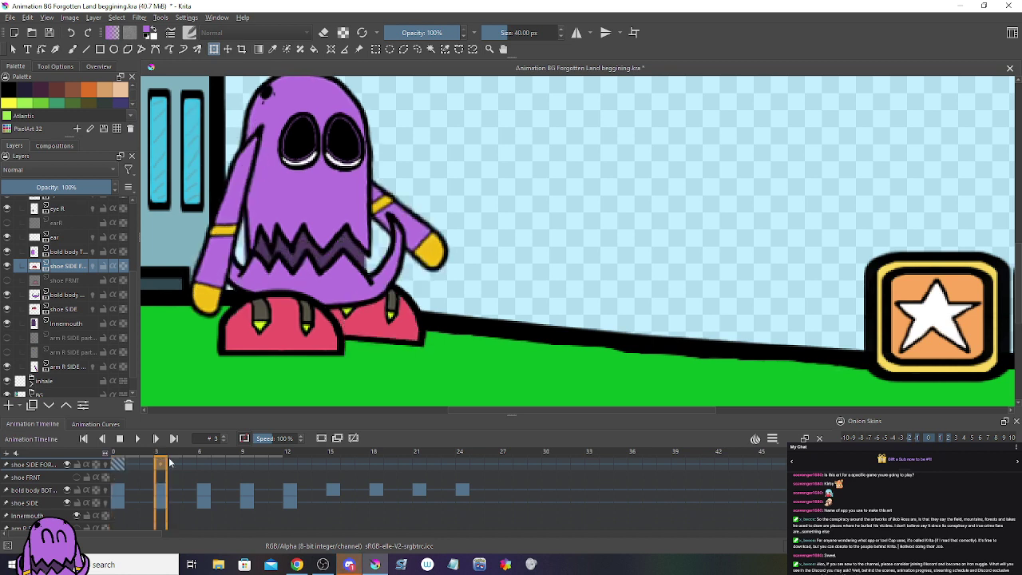
{"action": "left_click_drag", "start_coordinate": [190, 338], "coordinate": [199, 310]}
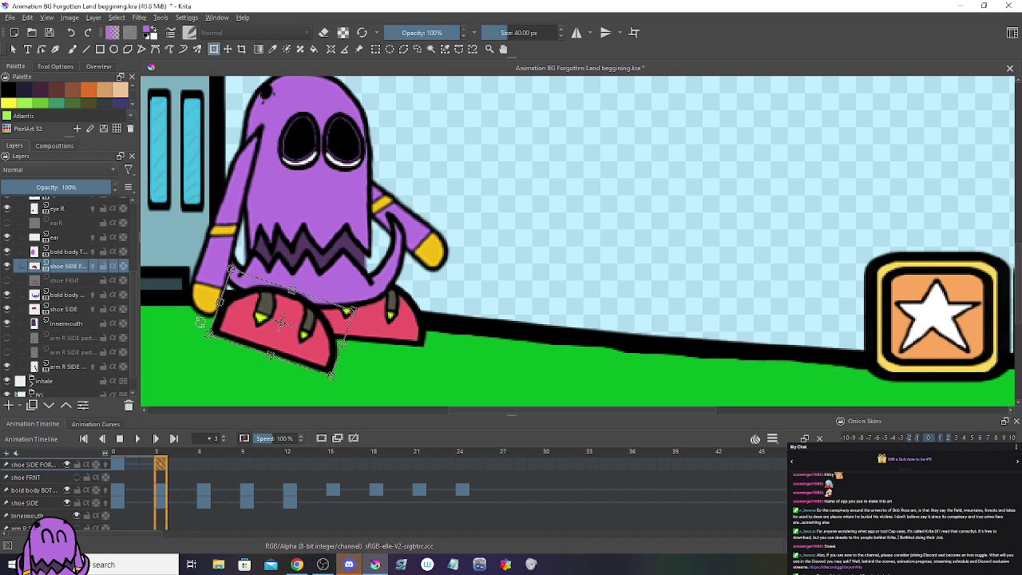
{"action": "key", "text": "ctrl+z"}
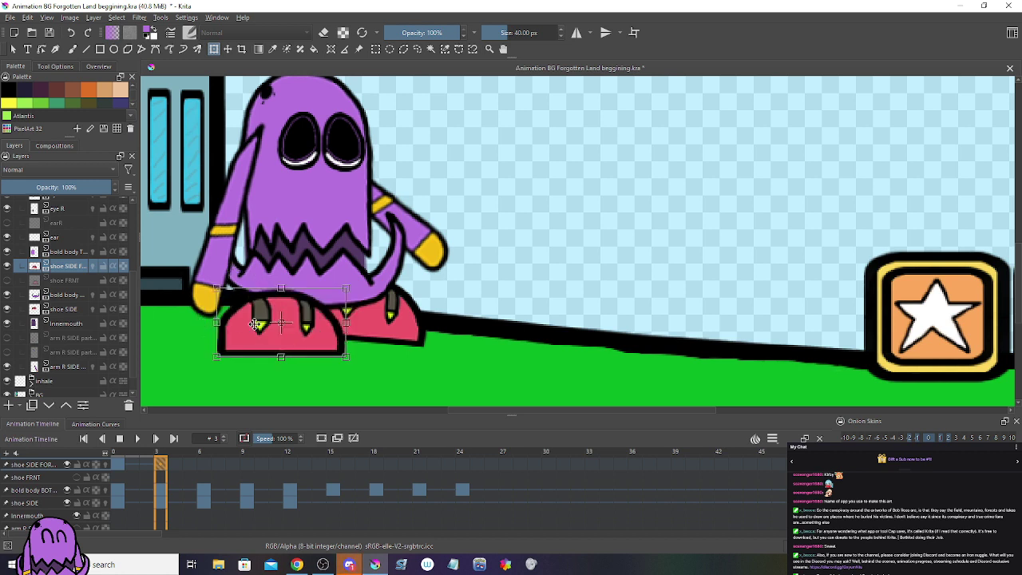
{"action": "left_click_drag", "start_coordinate": [252, 324], "coordinate": [253, 330]}
{"action": "key", "text": "Return"}
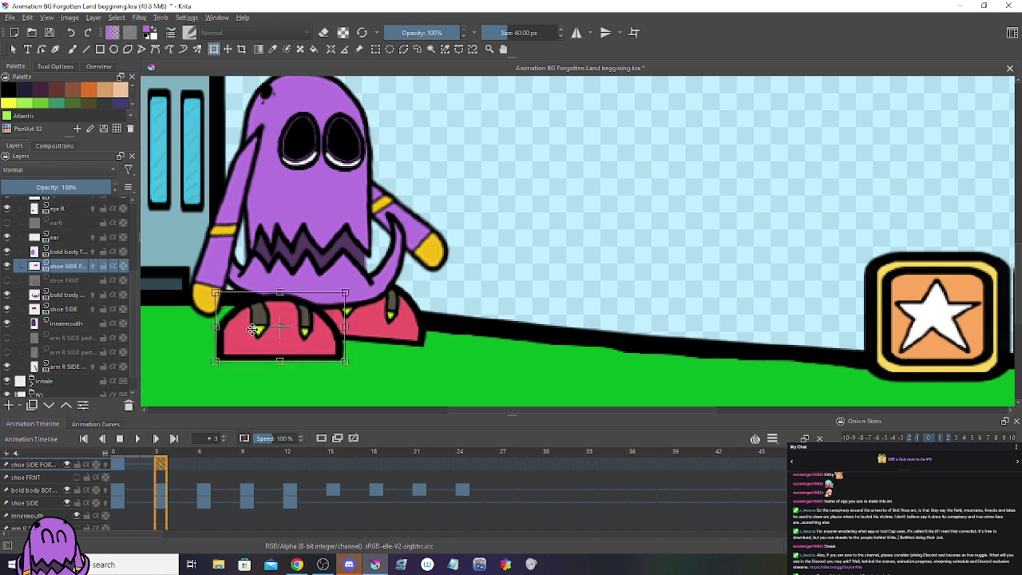
{"action": "left_click", "coordinate": [120, 464]}
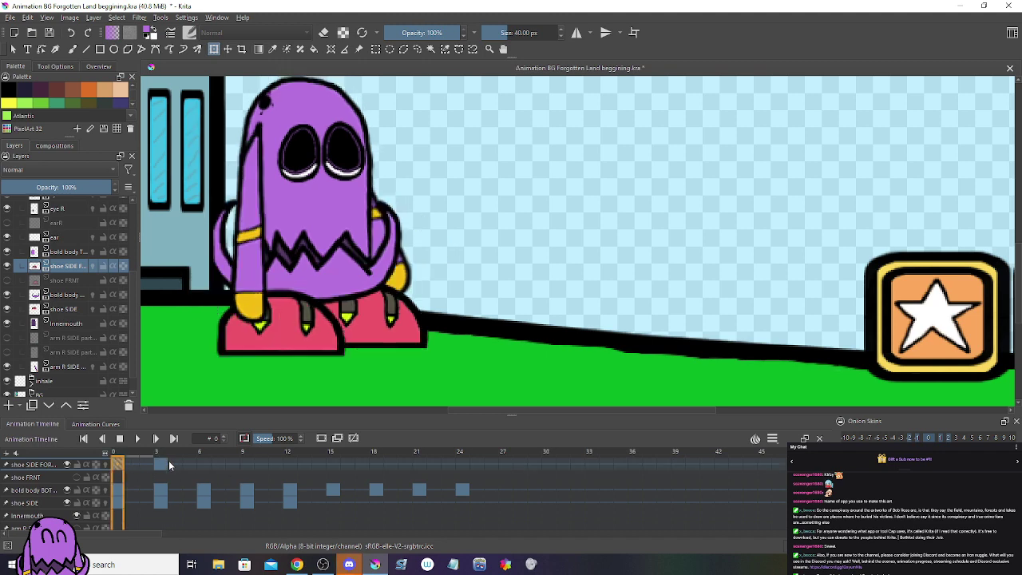
{"action": "left_click", "coordinate": [165, 462]}
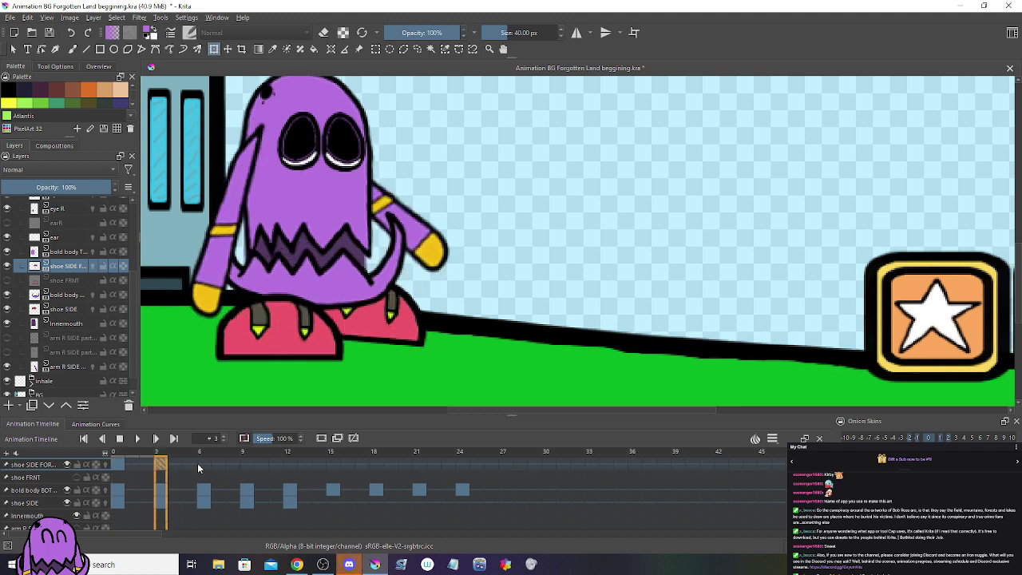
Step: Duplicate the front shoe's ground-level pose at frame 2 and place copies at frames 6 and 9
{"action": "left_click", "coordinate": [146, 465]}
{"action": "right_click", "coordinate": [146, 466]}
{"action": "left_click", "coordinate": [199, 443]}
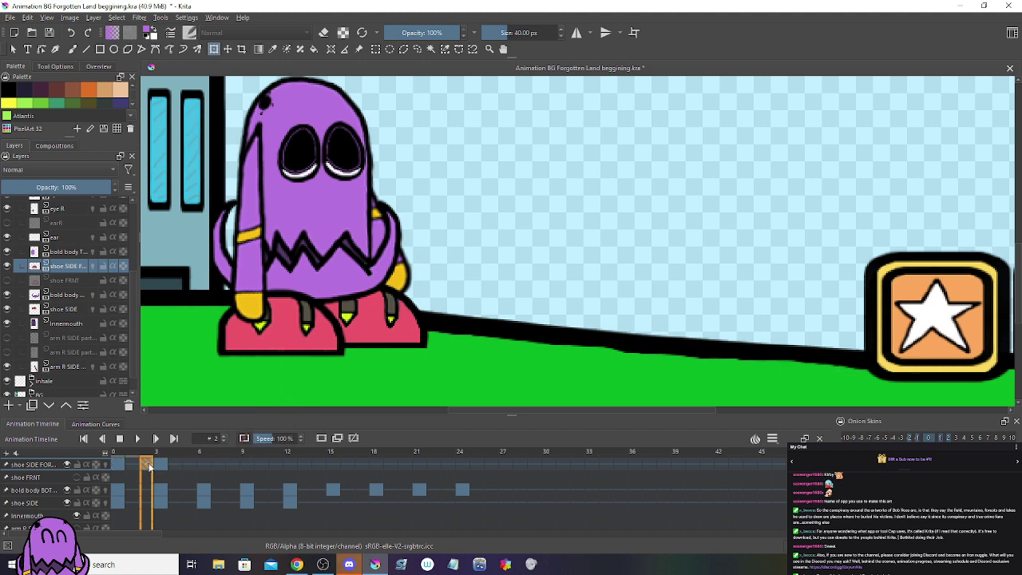
{"action": "left_click_drag", "start_coordinate": [148, 469], "coordinate": [249, 479]}
Step: Tilt the front shoe at frame 9 slightly clockwise, shift it slightly backward and compare it with frame 6
{"action": "key", "text": "ctrl+t"}
{"action": "left_click_drag", "start_coordinate": [367, 350], "coordinate": [293, 346]}
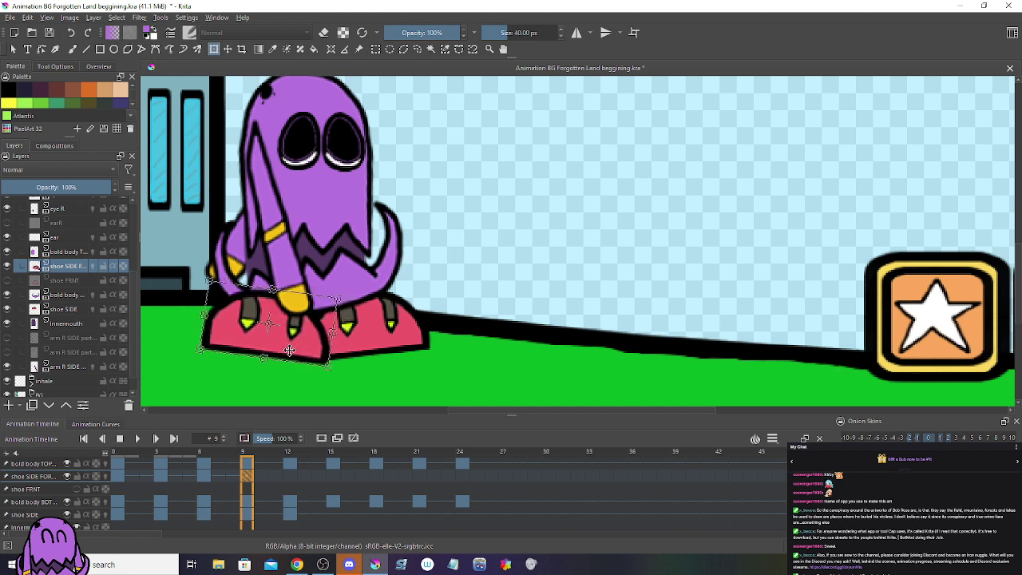
{"action": "left_click", "coordinate": [205, 478]}
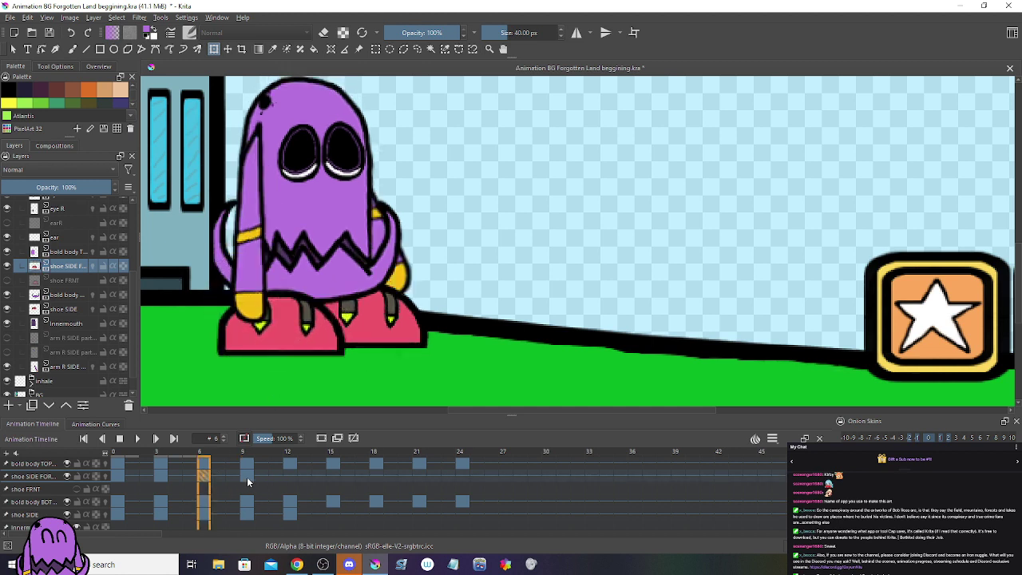
{"action": "left_click", "coordinate": [247, 477]}
Step: Duplicate the front shoe's ground-level pose at frame 8 and move the copy to frame 12
{"action": "right_click", "coordinate": [233, 477]}
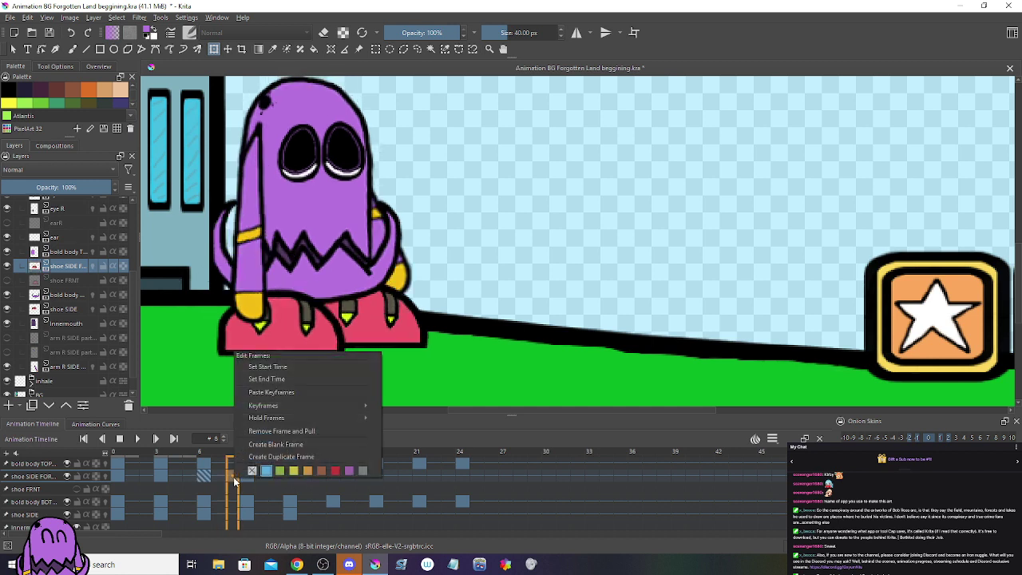
{"action": "key", "text": "Escape"}
{"action": "left_click_drag", "start_coordinate": [233, 476], "coordinate": [115, 478]}
Step: Play back frames 0 to 13 with the character in full view to check both shoes' movement
{"action": "left_click", "coordinate": [298, 478]}
{"action": "scroll", "coordinate": [191, 395], "scroll_direction": "down", "scroll_amount": 3}
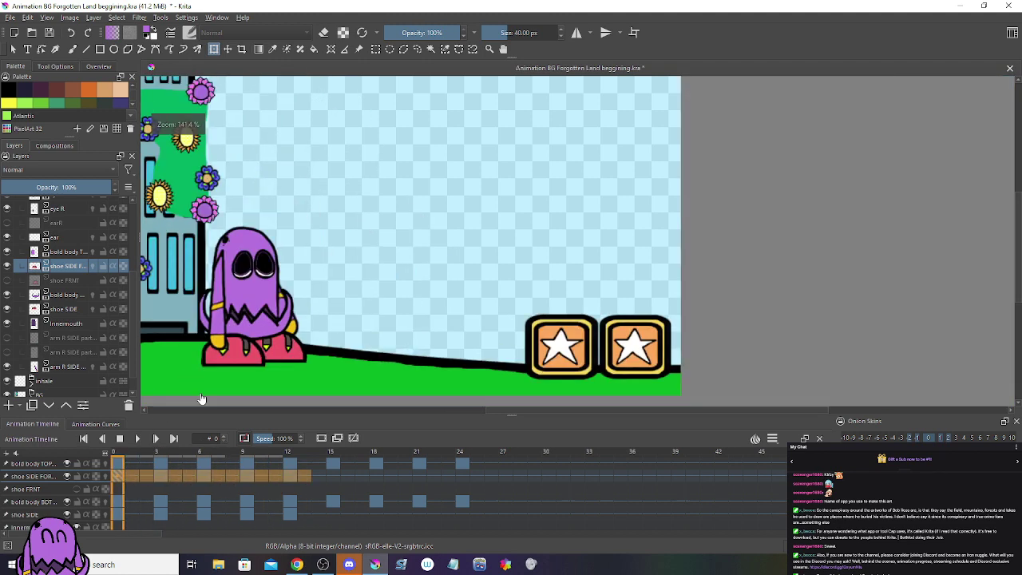
{"action": "scroll", "coordinate": [220, 383], "scroll_direction": "up", "scroll_amount": 4}
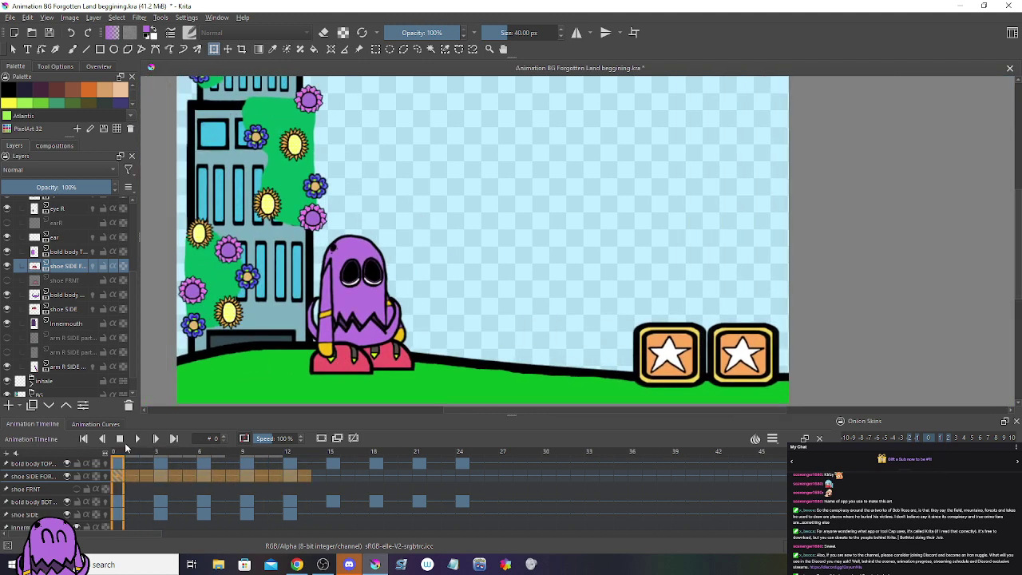
{"action": "left_click", "coordinate": [137, 439]}
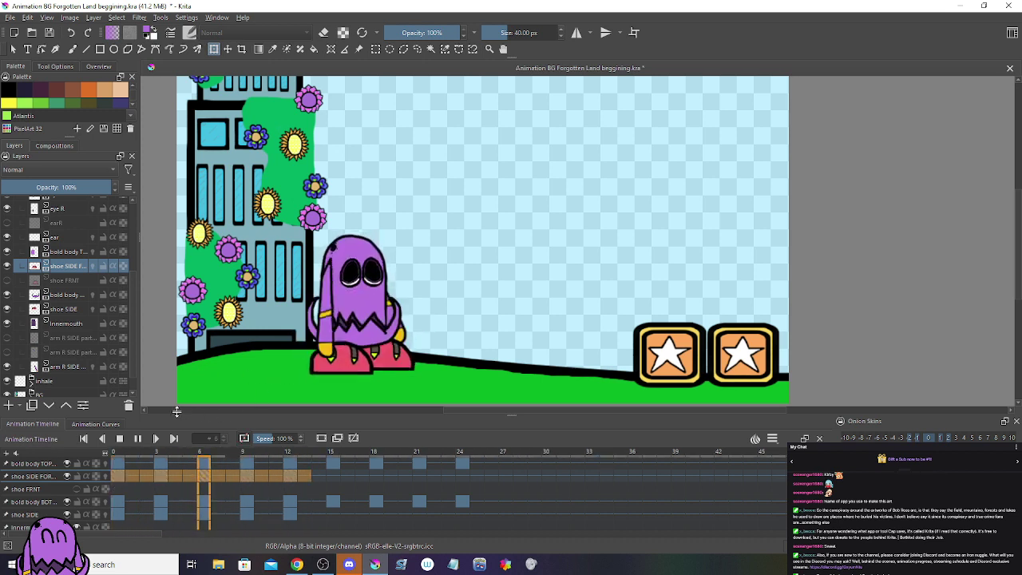
{"action": "left_click", "coordinate": [120, 439]}
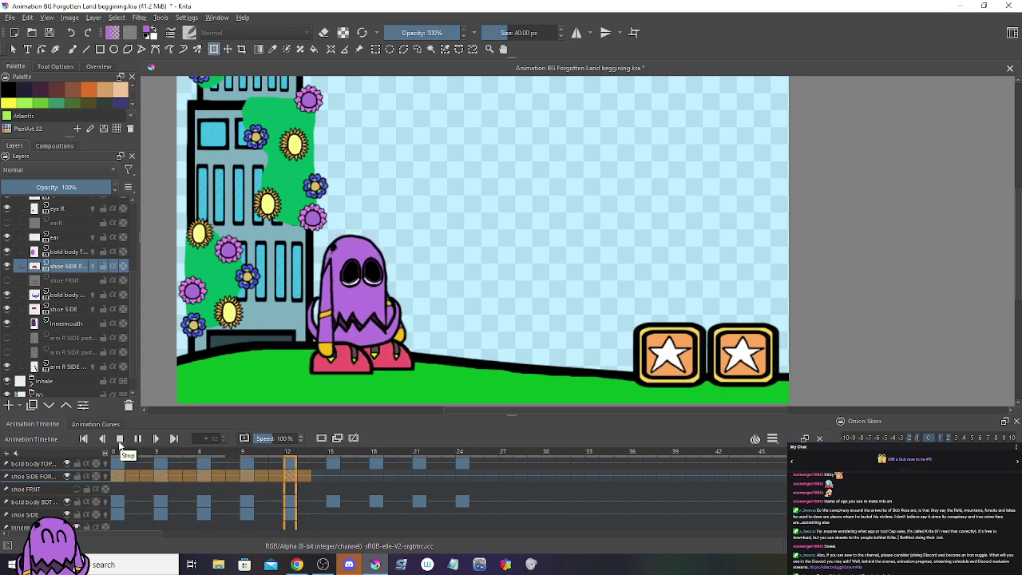
{"action": "left_click", "coordinate": [119, 440]}
Step: Duplicate the front shoe's lowered pose at frame 4 and move the copy to frame 15
{"action": "left_click", "coordinate": [252, 452]}
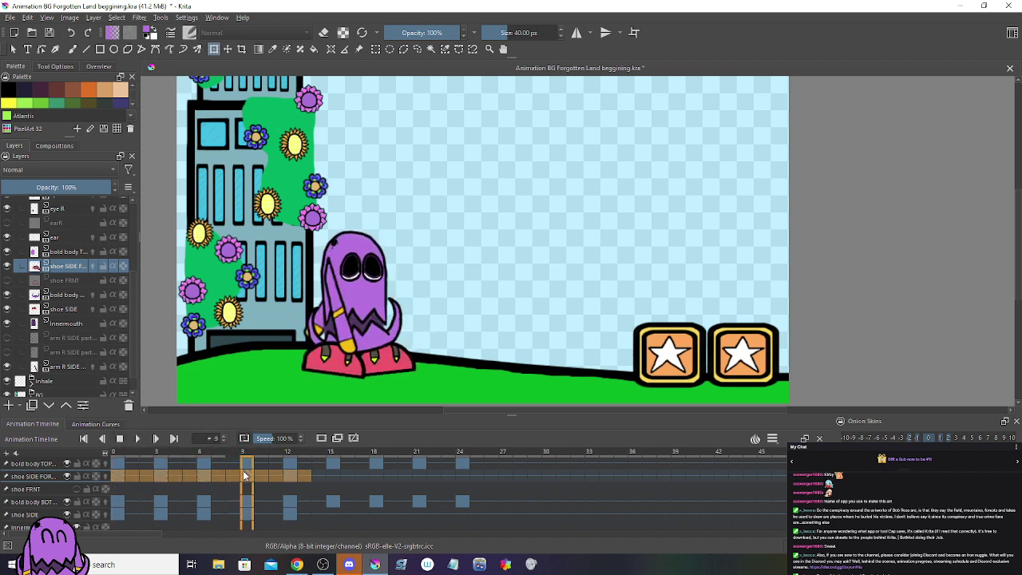
{"action": "left_click", "coordinate": [289, 476]}
{"action": "left_click", "coordinate": [277, 477]}
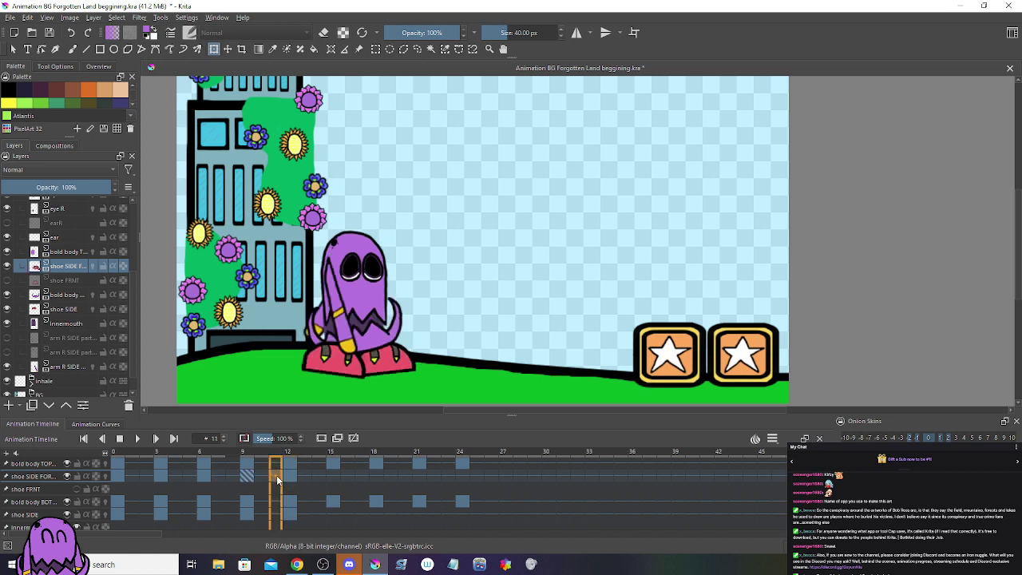
{"action": "left_click", "coordinate": [152, 476]}
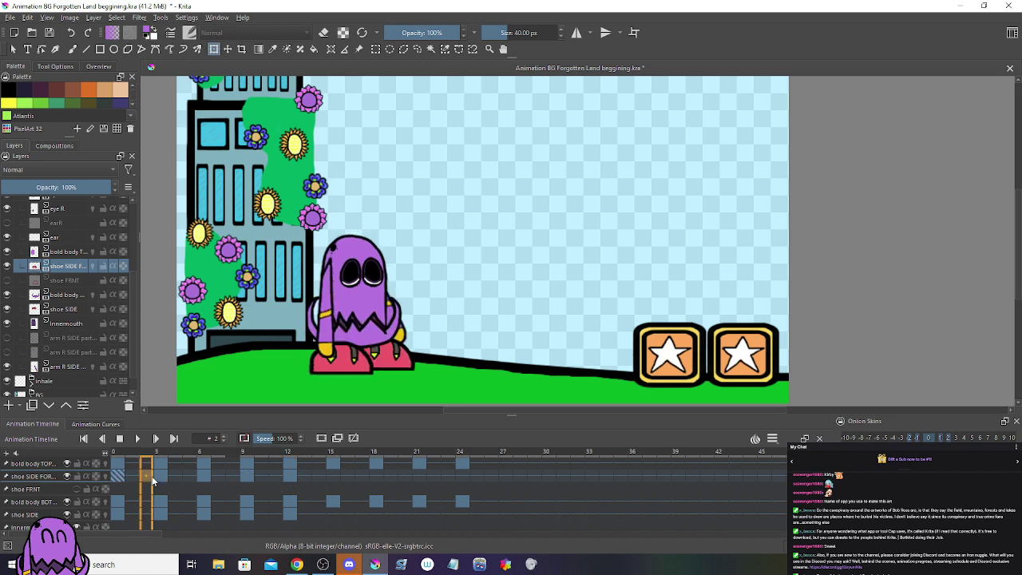
{"action": "left_click", "coordinate": [174, 476]}
{"action": "right_click", "coordinate": [176, 476]}
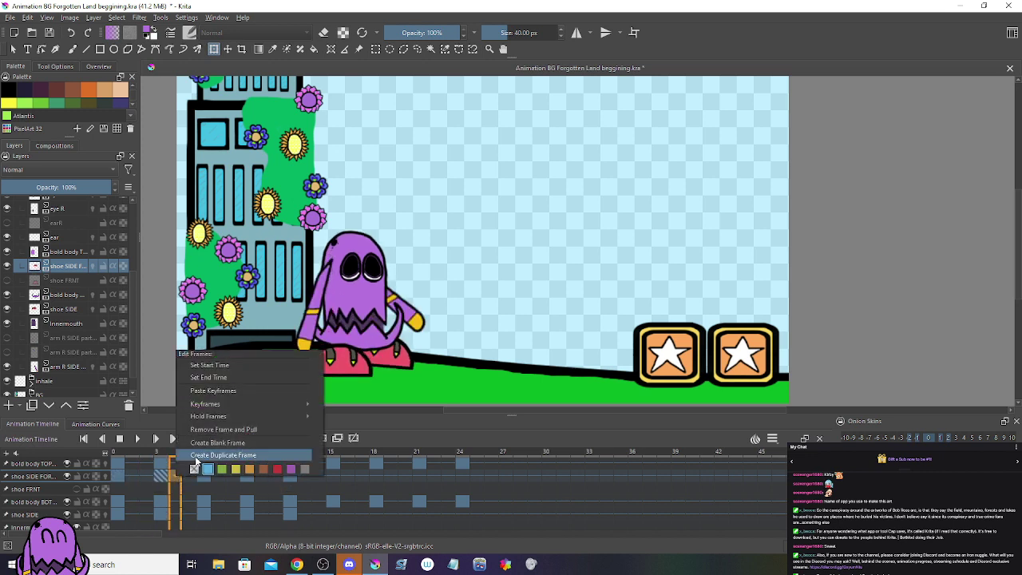
{"action": "left_click", "coordinate": [186, 478]}
{"action": "left_click_drag", "start_coordinate": [176, 481], "coordinate": [333, 483]}
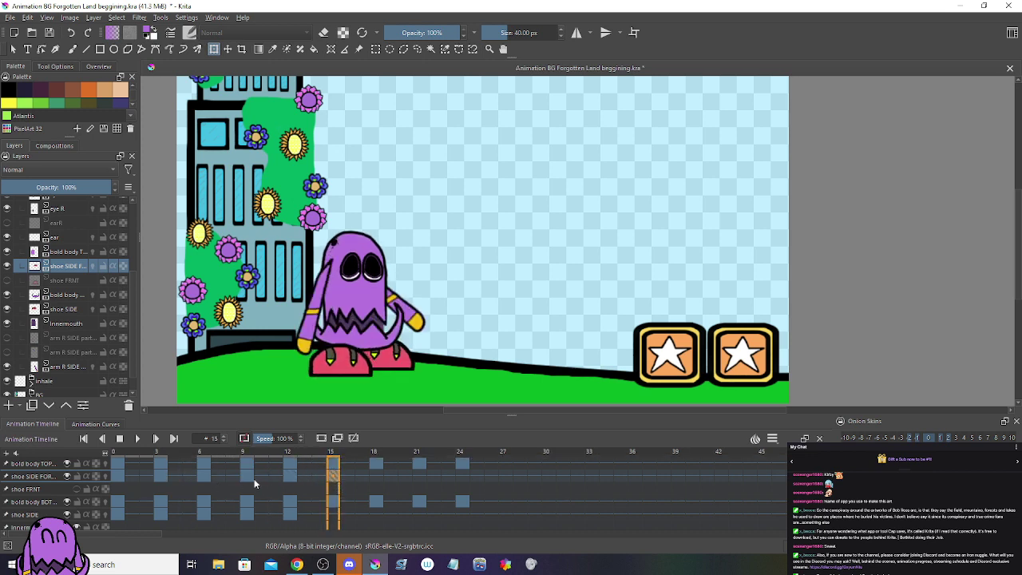
Step: Duplicate the front shoe's ground-level pose at frame 13 and move the copy to frame 18
{"action": "left_click", "coordinate": [278, 476]}
{"action": "left_click", "coordinate": [303, 478]}
{"action": "right_click", "coordinate": [308, 477]}
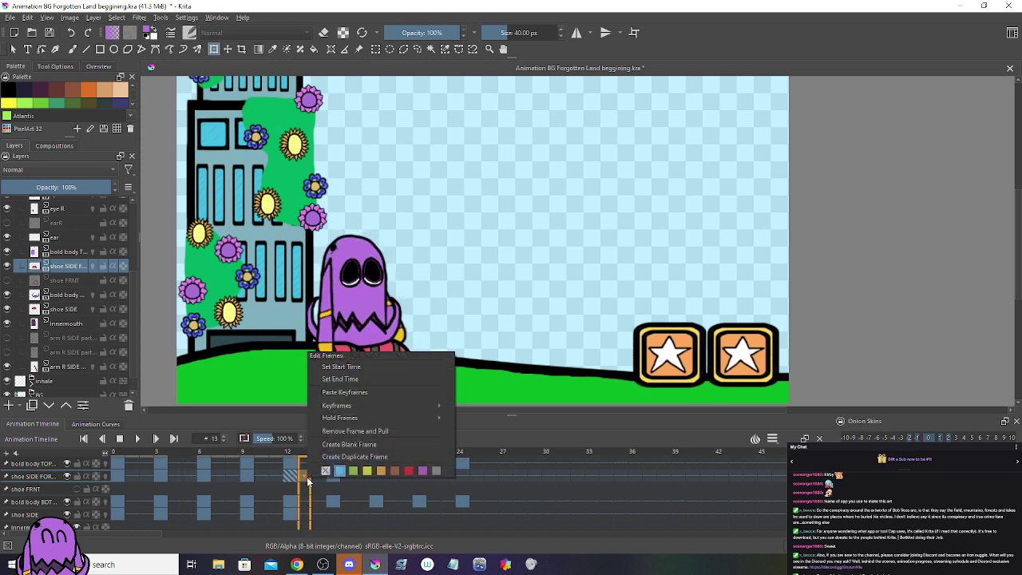
{"action": "left_click", "coordinate": [343, 458]}
{"action": "left_click_drag", "start_coordinate": [304, 483], "coordinate": [377, 480]}
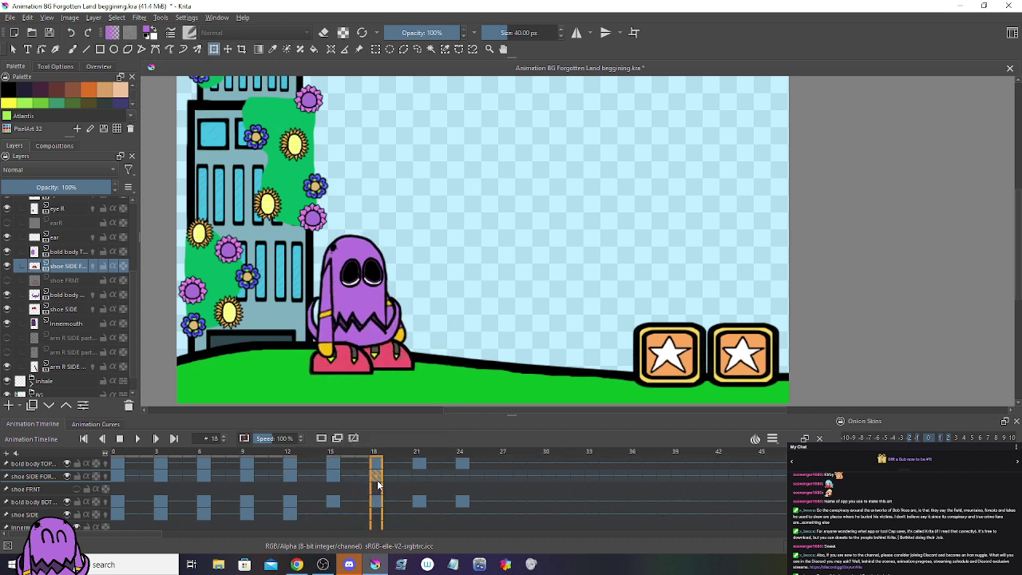
Step: Duplicate the front shoe's tilted pose at frame 11 and move the copy to frame 21
{"action": "left_click", "coordinate": [316, 477]}
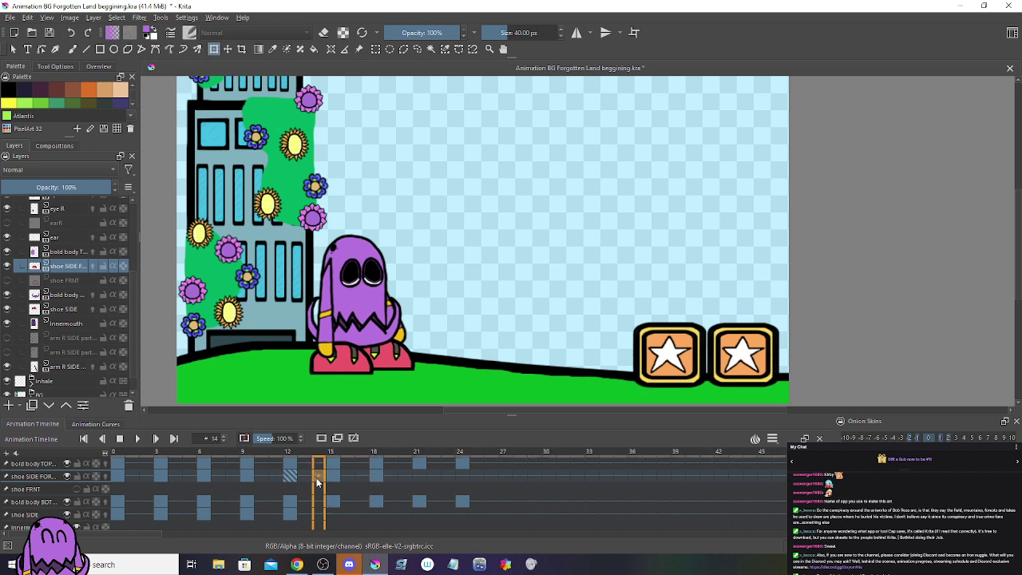
{"action": "left_click", "coordinate": [277, 478]}
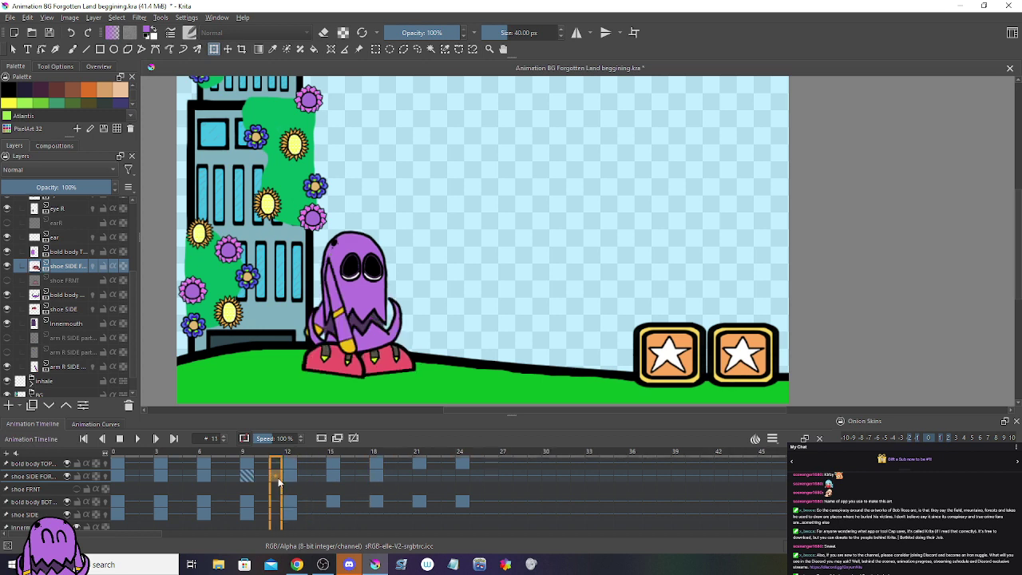
{"action": "right_click", "coordinate": [278, 478]}
{"action": "left_click", "coordinate": [304, 458]}
{"action": "left_click_drag", "start_coordinate": [278, 479], "coordinate": [421, 483]}
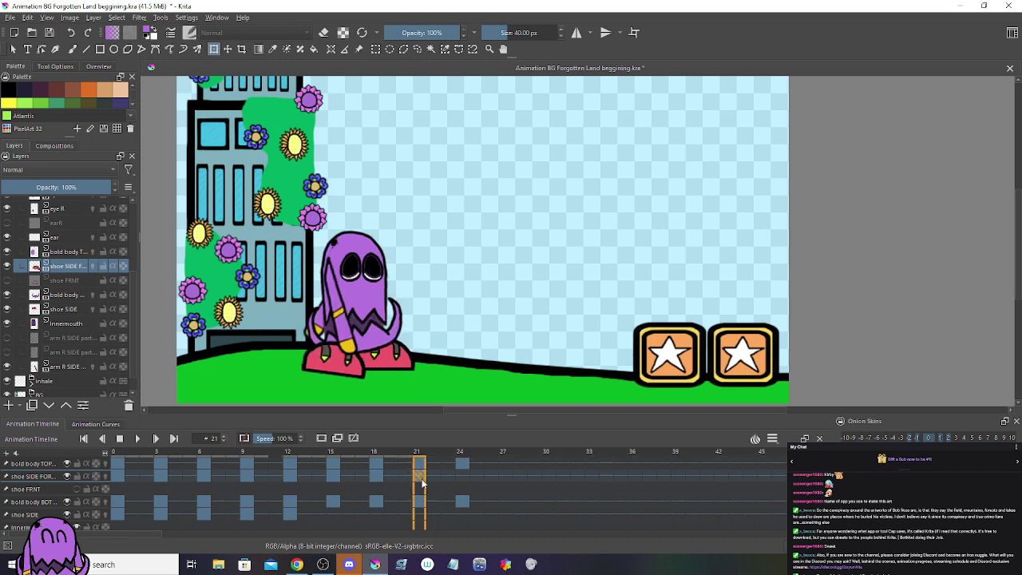
Step: Duplicate the front shoe's ground-level pose at frame 20 and move the copy to frame 24
{"action": "left_click", "coordinate": [407, 476]}
{"action": "right_click", "coordinate": [407, 475]}
{"action": "left_click", "coordinate": [418, 458]}
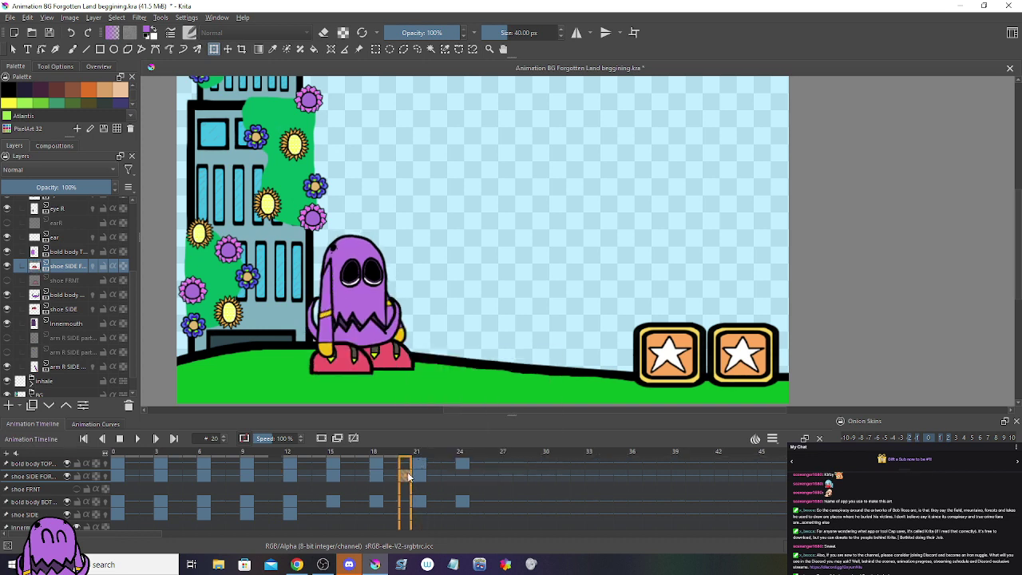
{"action": "left_click", "coordinate": [459, 476]}
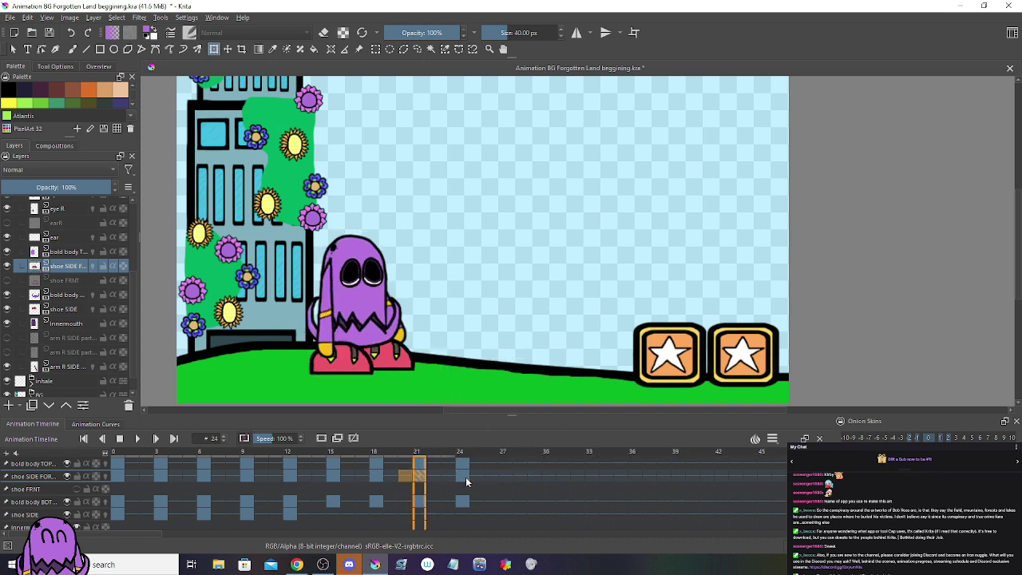
Step: Play back frames 0 to 25 with the whole scene in view to check the front shoe's movement against the body
{"action": "left_click_drag", "start_coordinate": [408, 468], "coordinate": [114, 468]}
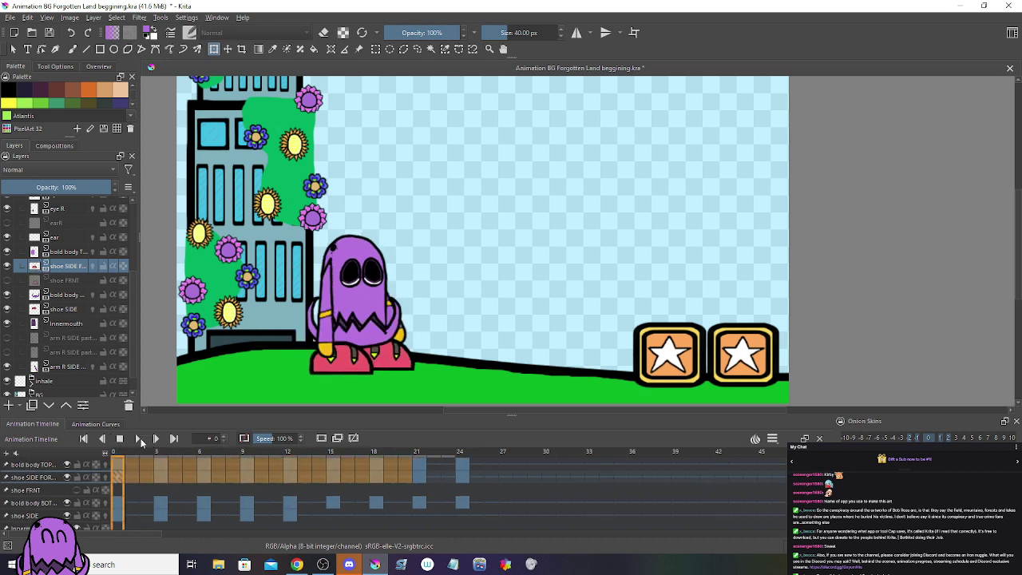
{"action": "left_click", "coordinate": [479, 475]}
{"action": "mouse_move", "coordinate": [479, 471]}
{"action": "left_mouse_down"}
{"action": "mouse_move", "coordinate": [219, 479]}
{"action": "mouse_move", "coordinate": [112, 528]}
{"action": "mouse_move", "coordinate": [148, 527]}
{"action": "mouse_move", "coordinate": [112, 546]}
{"action": "mouse_move", "coordinate": [38, 499]}
{"action": "mouse_move", "coordinate": [491, 487]}
{"action": "left_mouse_up"}
{"action": "left_click_drag", "start_coordinate": [366, 498], "coordinate": [107, 482]}
{"action": "scroll", "coordinate": [32, 499], "scroll_direction": "up", "scroll_amount": 5}
{"action": "scroll", "coordinate": [40, 508], "scroll_direction": "down", "scroll_amount": 3}
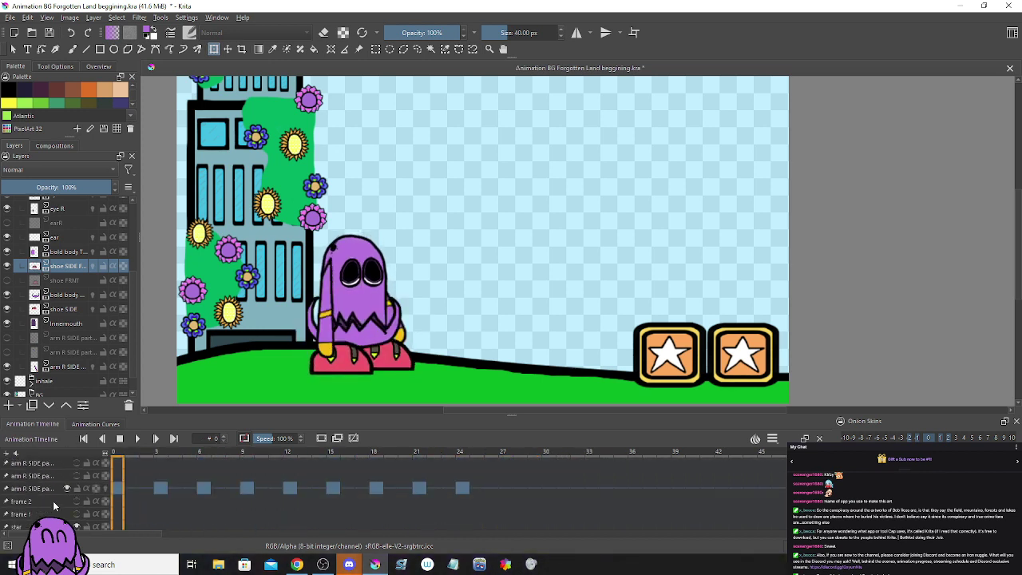
{"action": "left_click_drag", "start_coordinate": [479, 491], "coordinate": [107, 490]}
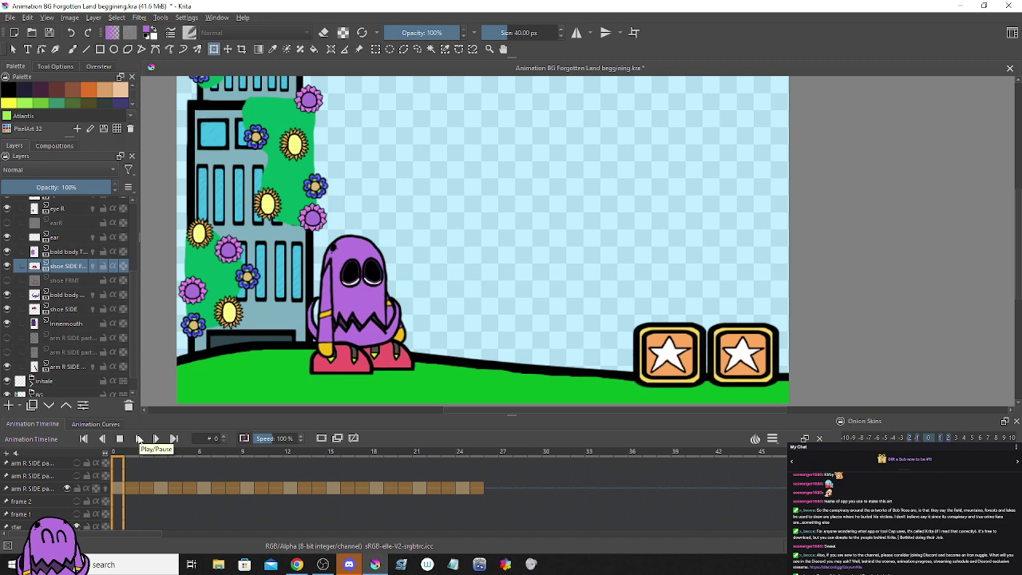
{"action": "scroll", "coordinate": [445, 234], "scroll_direction": "down", "scroll_amount": 5}
{"action": "scroll", "coordinate": [493, 285], "scroll_direction": "up", "scroll_amount": 2}
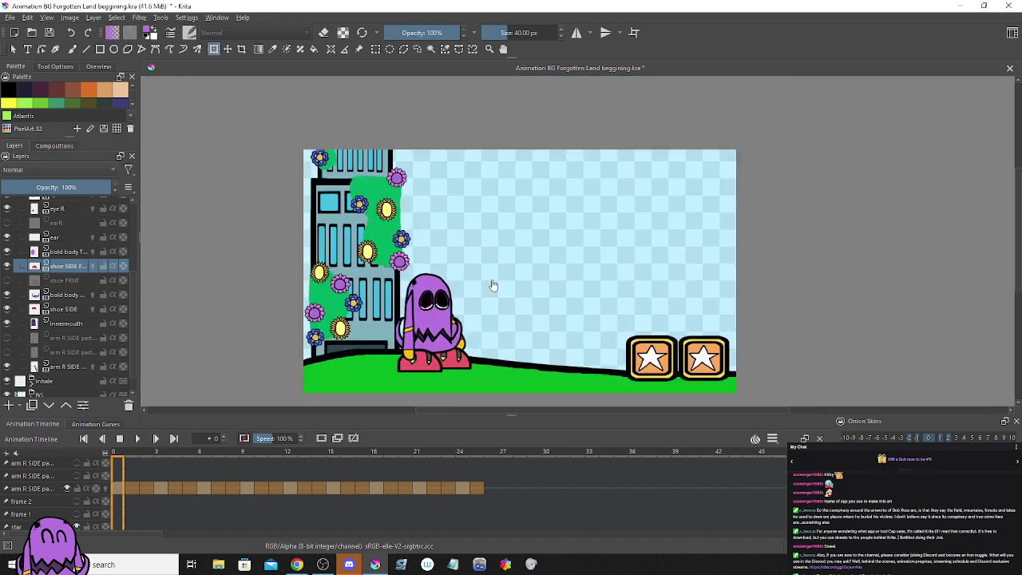
{"action": "scroll", "coordinate": [493, 286], "scroll_direction": "up", "scroll_amount": 1}
{"action": "scroll", "coordinate": [488, 255], "scroll_direction": "down", "scroll_amount": 1}
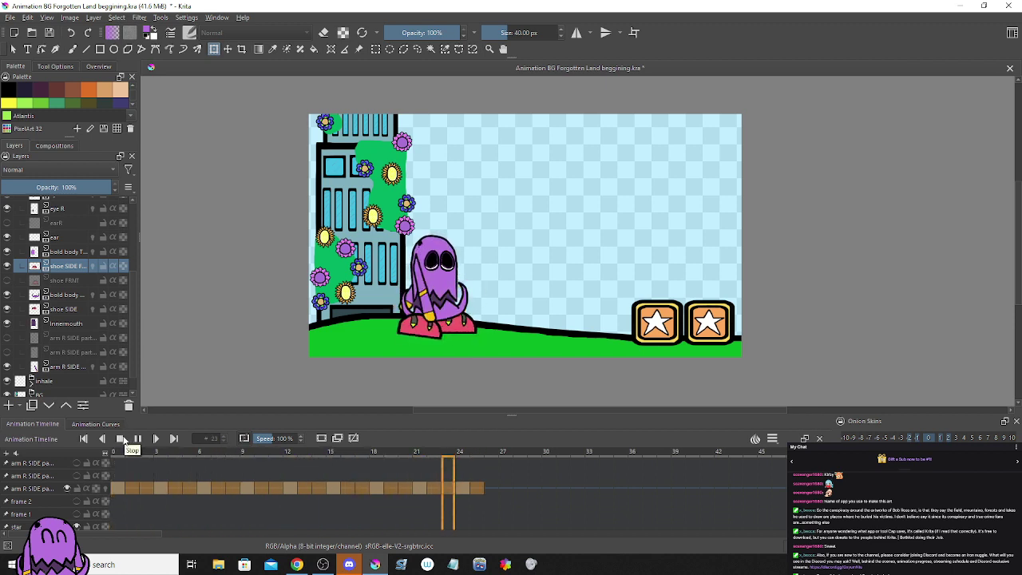
{"action": "left_click", "coordinate": [121, 439]}
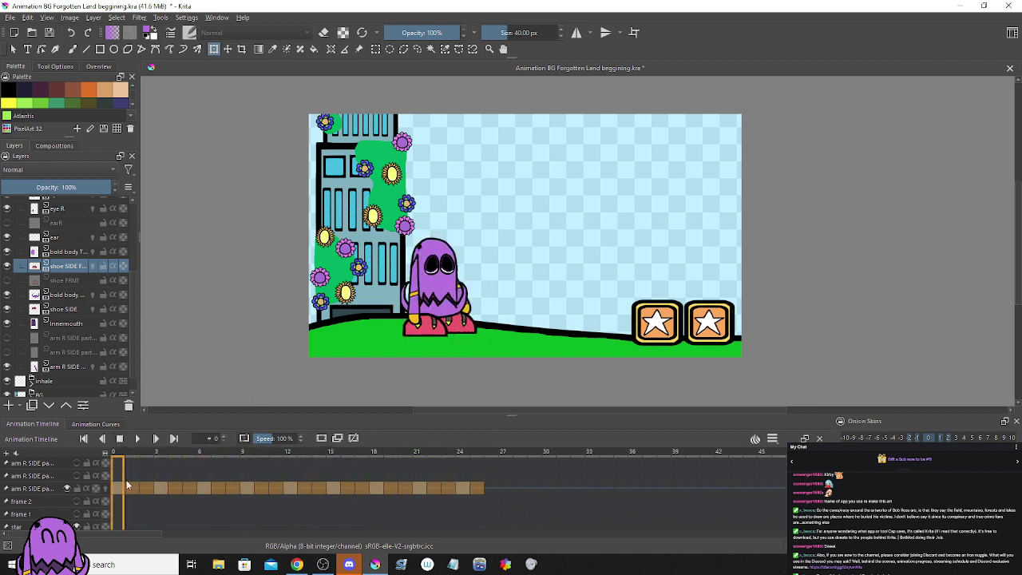
Step: On the shoe SIDE layer, duplicate the back shoe's pose at frame 4 and move the copy to frame 15
{"action": "scroll", "coordinate": [38, 499], "scroll_direction": "down", "scroll_amount": 2}
{"action": "scroll", "coordinate": [50, 494], "scroll_direction": "up", "scroll_amount": 5}
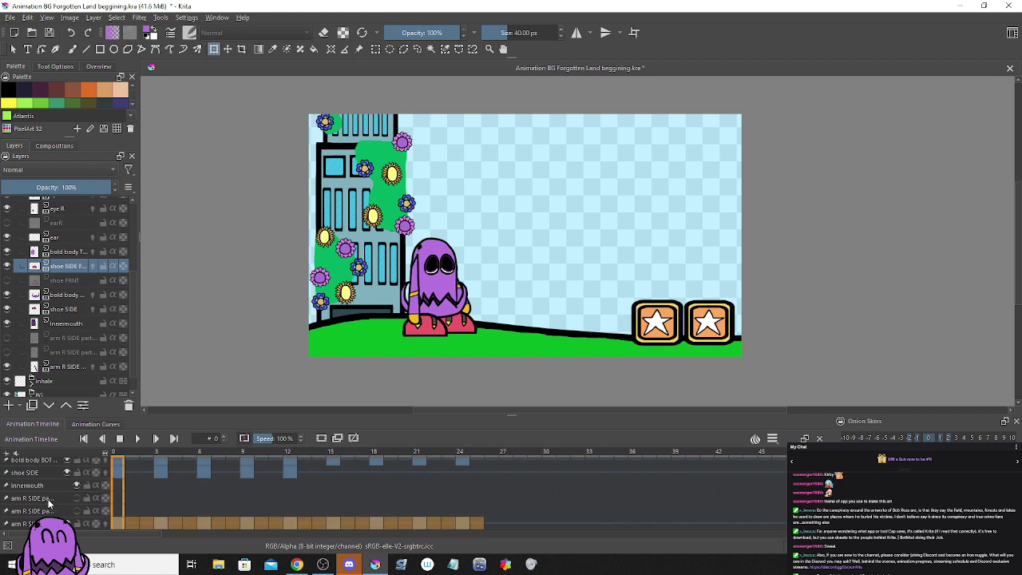
{"action": "left_click", "coordinate": [49, 498]}
{"action": "left_click", "coordinate": [60, 313]}
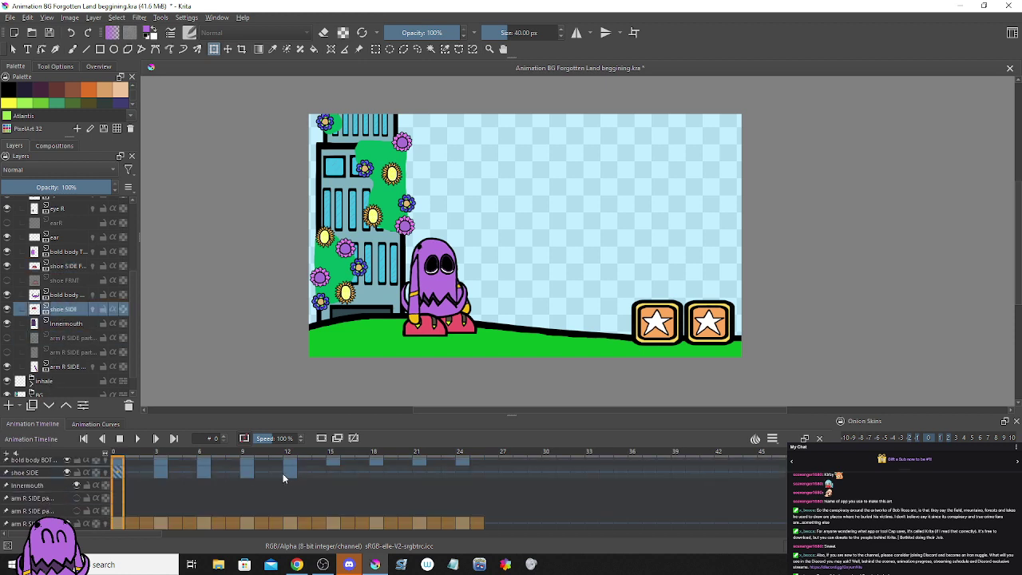
{"action": "left_click", "coordinate": [273, 473]}
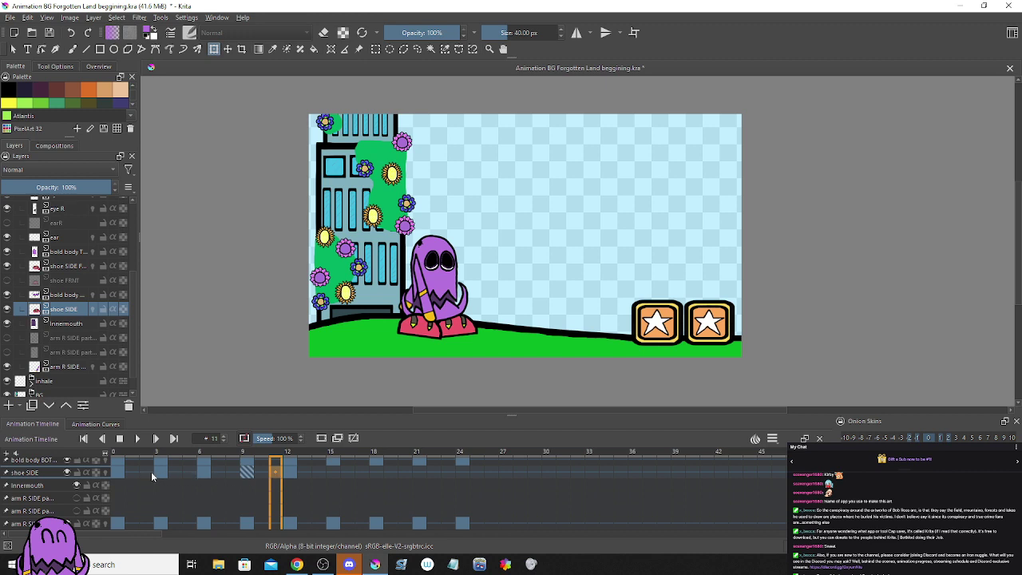
{"action": "left_click", "coordinate": [140, 471]}
{"action": "left_click", "coordinate": [171, 471]}
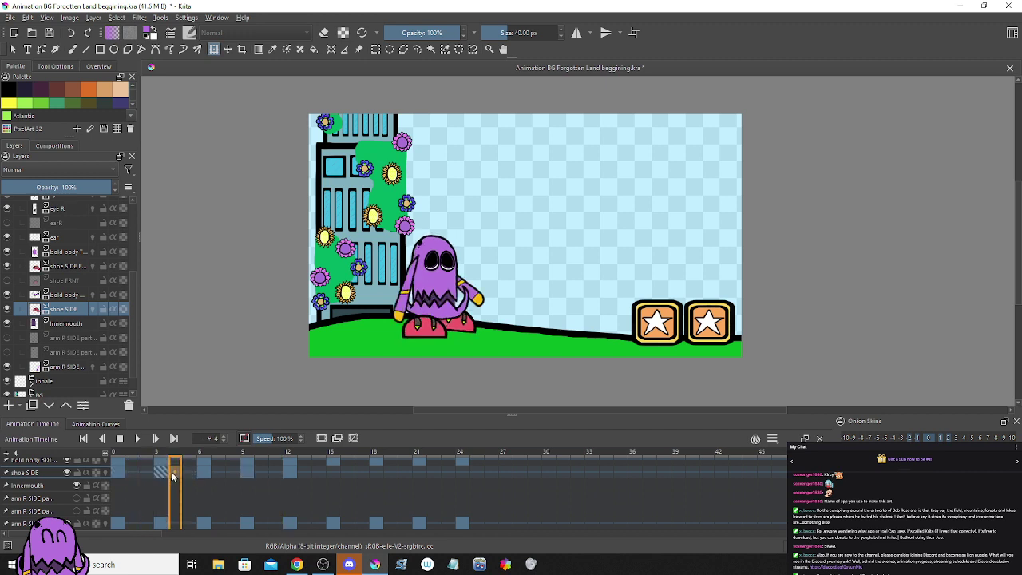
{"action": "right_click", "coordinate": [179, 474]}
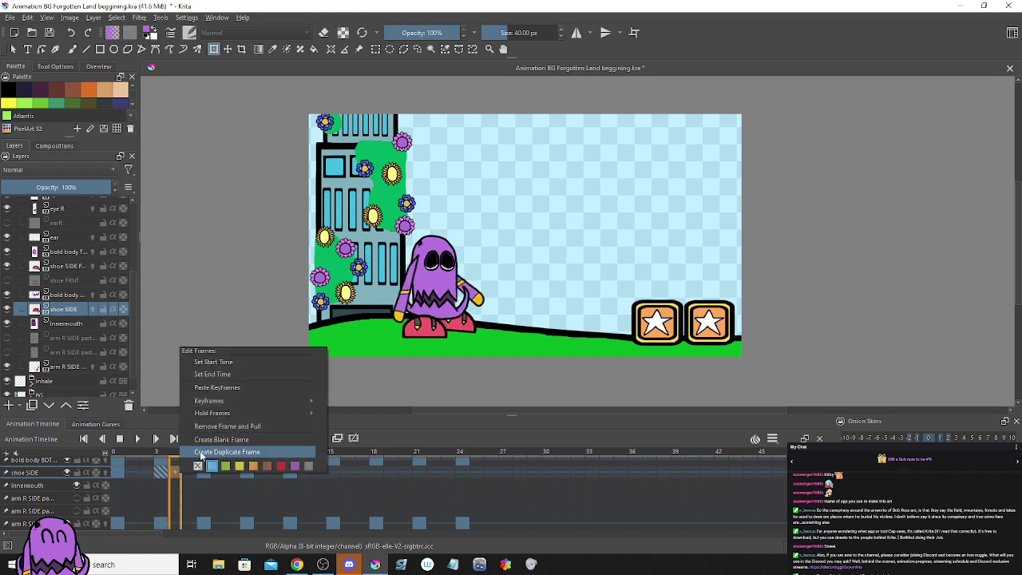
{"action": "left_click", "coordinate": [200, 452]}
{"action": "left_click_drag", "start_coordinate": [171, 473], "coordinate": [328, 475]}
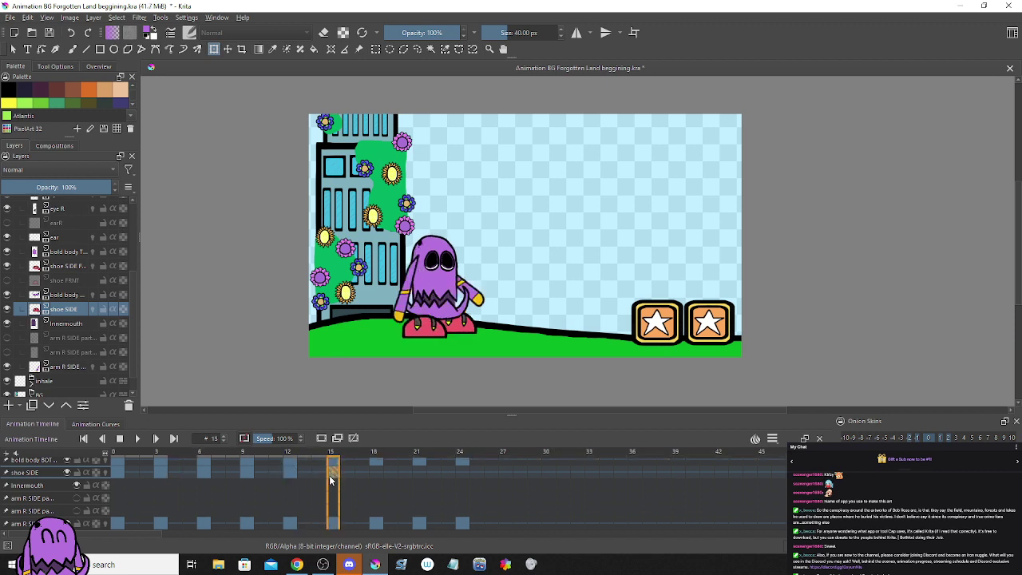
Step: Duplicate the back shoe's ground-level pose at frame 7 and move the copy to frame 18
{"action": "left_click", "coordinate": [215, 471]}
{"action": "right_click", "coordinate": [216, 475]}
{"action": "left_click", "coordinate": [256, 452]}
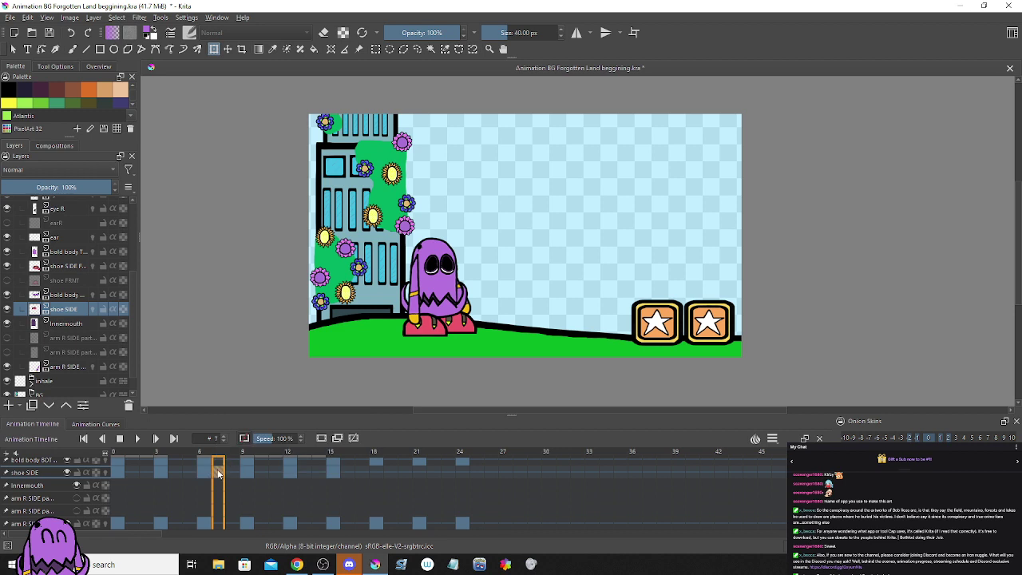
{"action": "left_click_drag", "start_coordinate": [219, 476], "coordinate": [374, 472]}
Step: Duplicate the back shoe's tilted pose at frame 11
{"action": "left_click", "coordinate": [317, 471]}
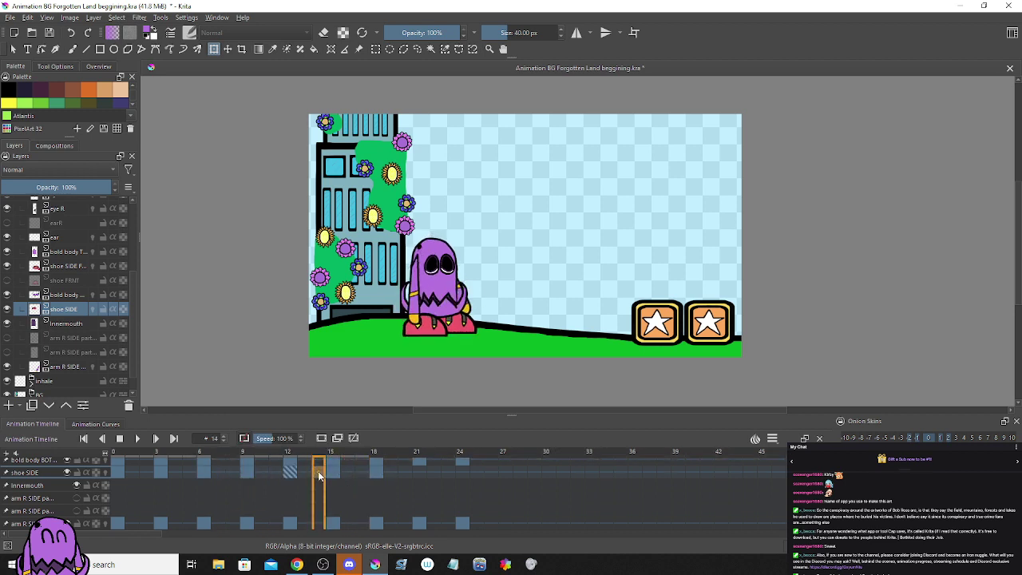
{"action": "left_click", "coordinate": [279, 477]}
{"action": "right_click", "coordinate": [275, 482]}
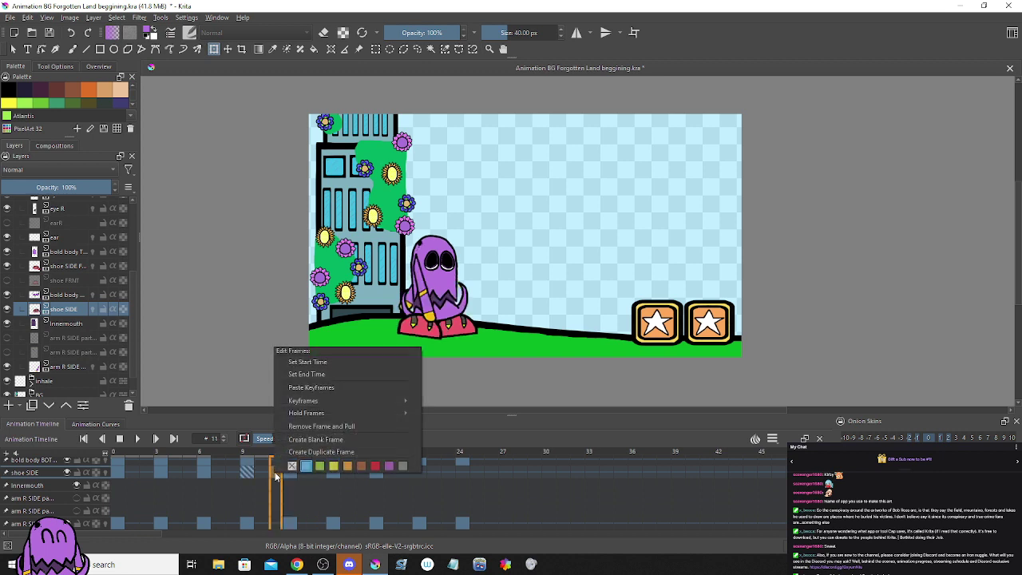
Step: Duplicate the shoe SIDE keyframe at frame 9 onto frame 21, and the one at frame 18 onto frame 24
{"action": "left_click", "coordinate": [281, 453]}
{"action": "left_click_drag", "start_coordinate": [276, 473], "coordinate": [414, 476]}
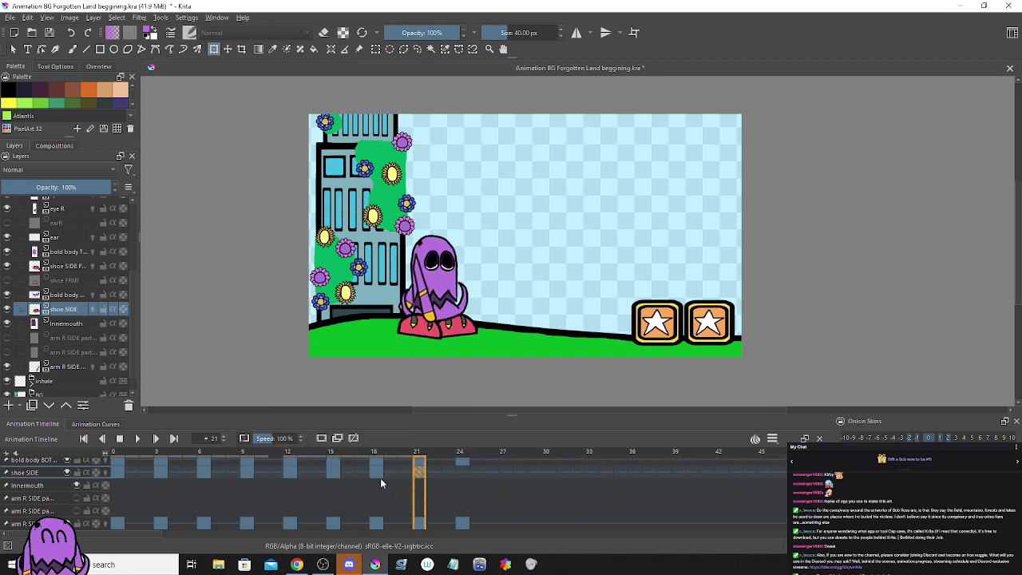
{"action": "left_click", "coordinate": [396, 474]}
{"action": "right_click", "coordinate": [395, 471]}
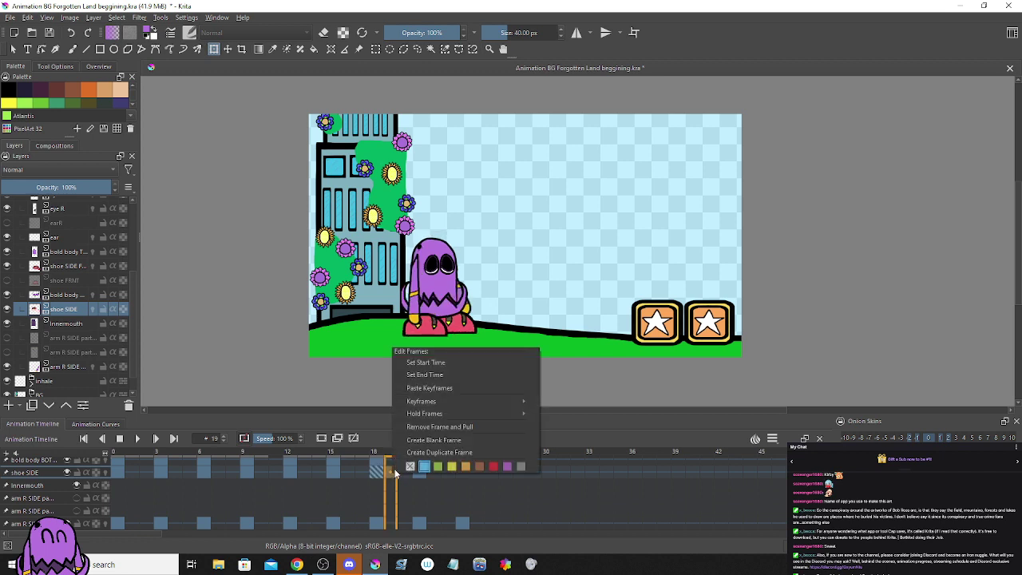
{"action": "key", "text": "Escape"}
Step: Play back frames 0 to 25 to check the shoe animation, and save the document
{"action": "left_click_drag", "start_coordinate": [424, 473], "coordinate": [118, 473]}
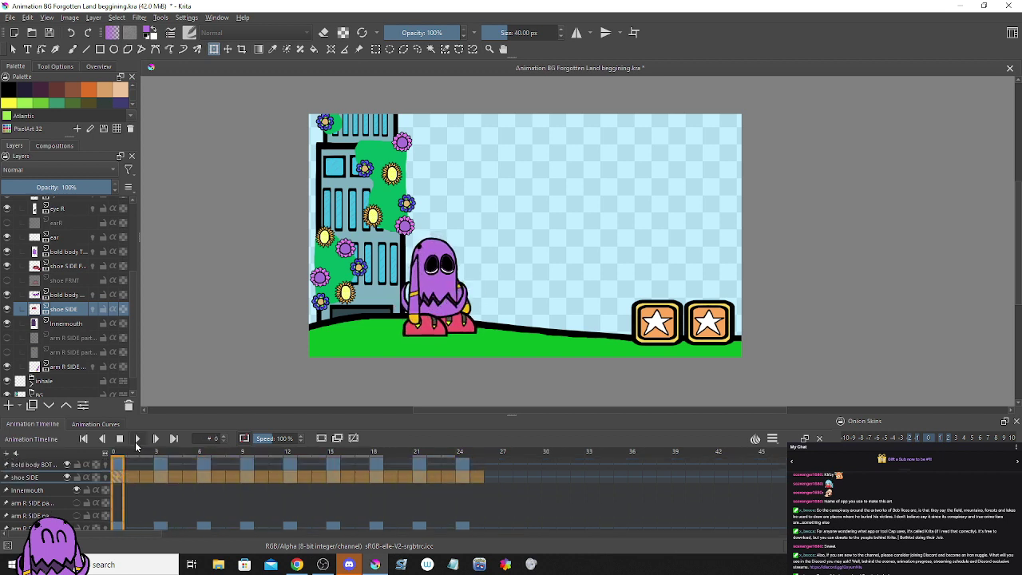
{"action": "left_click", "coordinate": [137, 438]}
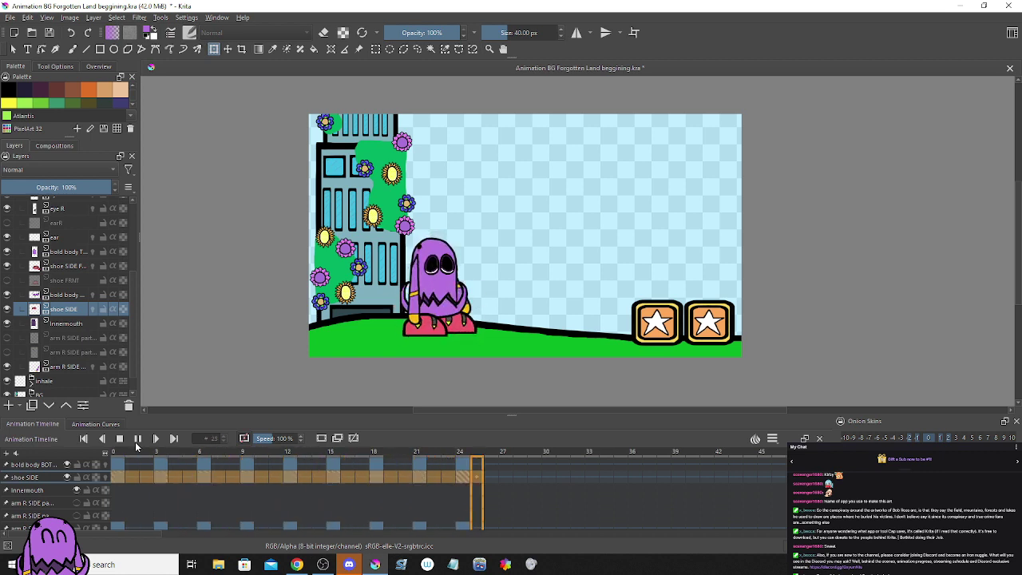
{"action": "left_click", "coordinate": [120, 439]}
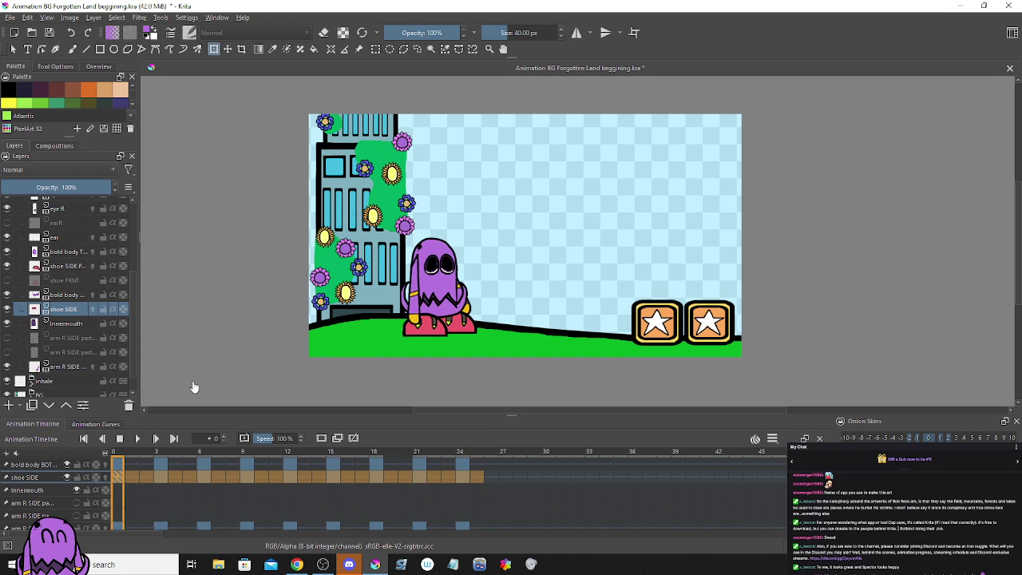
{"action": "left_click", "coordinate": [474, 477]}
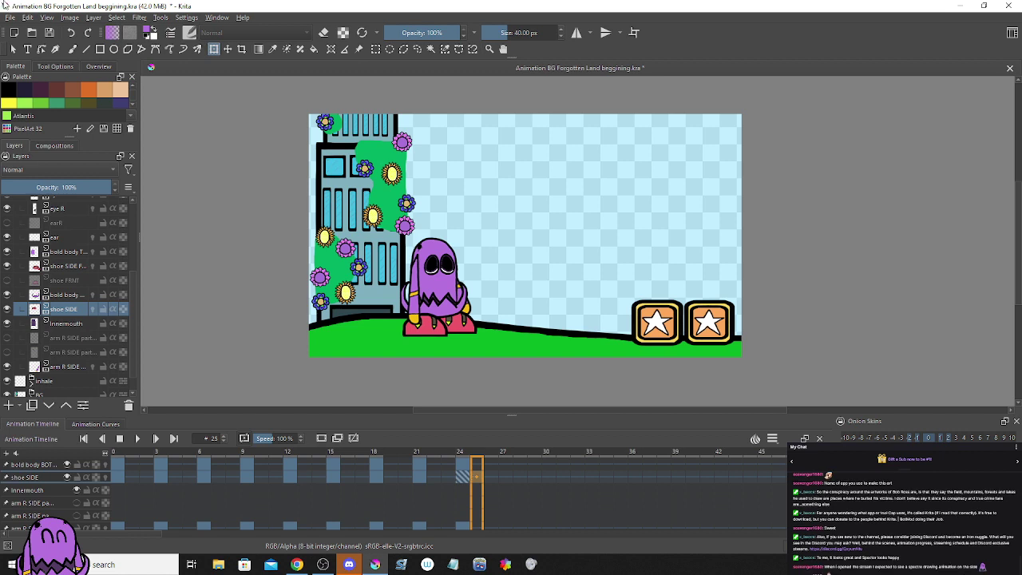
{"action": "key", "text": "ctrl+s"}
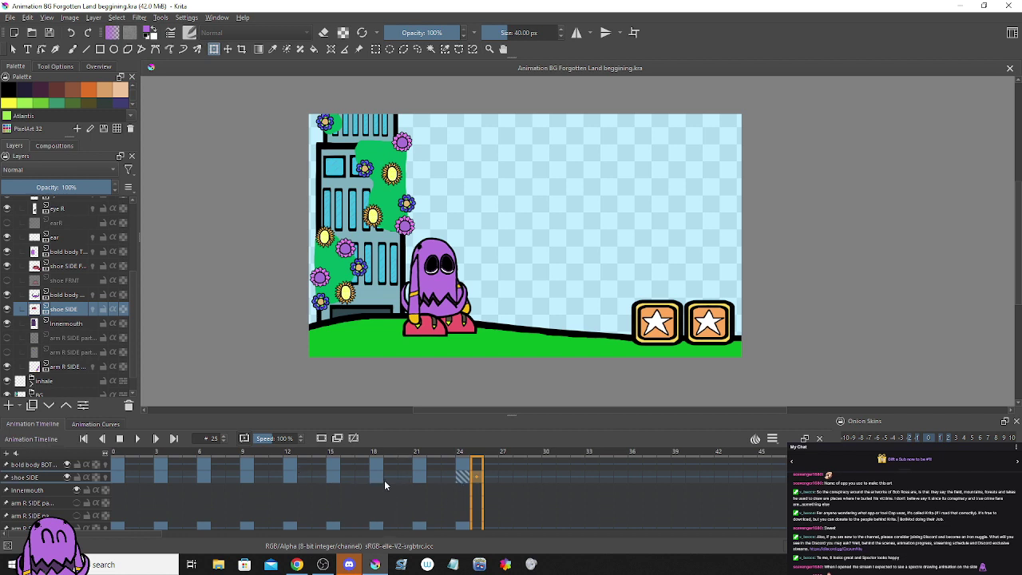
Step: Step forward and back through the timeline frames to examine the character's poses
{"action": "key", "text": "Right"}
{"action": "key", "text": "Right"}
{"action": "key", "text": "Right"}
{"action": "key", "text": "Right"}
{"action": "key", "text": "Right"}
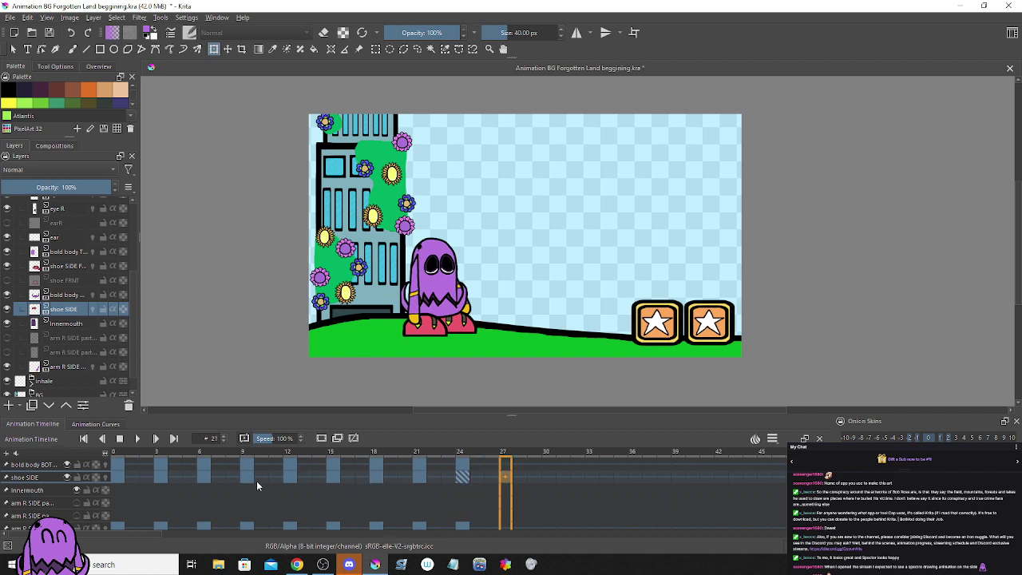
{"action": "key", "text": "Left"}
{"action": "key", "text": "Left"}
{"action": "key", "text": "Left"}
{"action": "key", "text": "Left"}
{"action": "key", "text": "Left"}
{"action": "key", "text": "Left"}
{"action": "key", "text": "Left"}
{"action": "key", "text": "Left"}
{"action": "key", "text": "Left"}
{"action": "key", "text": "Left"}
{"action": "key", "text": "Left"}
{"action": "key", "text": "Left"}
{"action": "key", "text": "Left"}
{"action": "key", "text": "Left"}
{"action": "key", "text": "Left"}
{"action": "key", "text": "Left"}
{"action": "key", "text": "Left"}
{"action": "key", "text": "Left"}
{"action": "key", "text": "Left"}
{"action": "key", "text": "Left"}
{"action": "key", "text": "Left"}
{"action": "key", "text": "Left"}
{"action": "key", "text": "Left"}
{"action": "key", "text": "Left"}
{"action": "key", "text": "Left"}
{"action": "key", "text": "Left"}
{"action": "key", "text": "Left"}
{"action": "key", "text": "Left"}
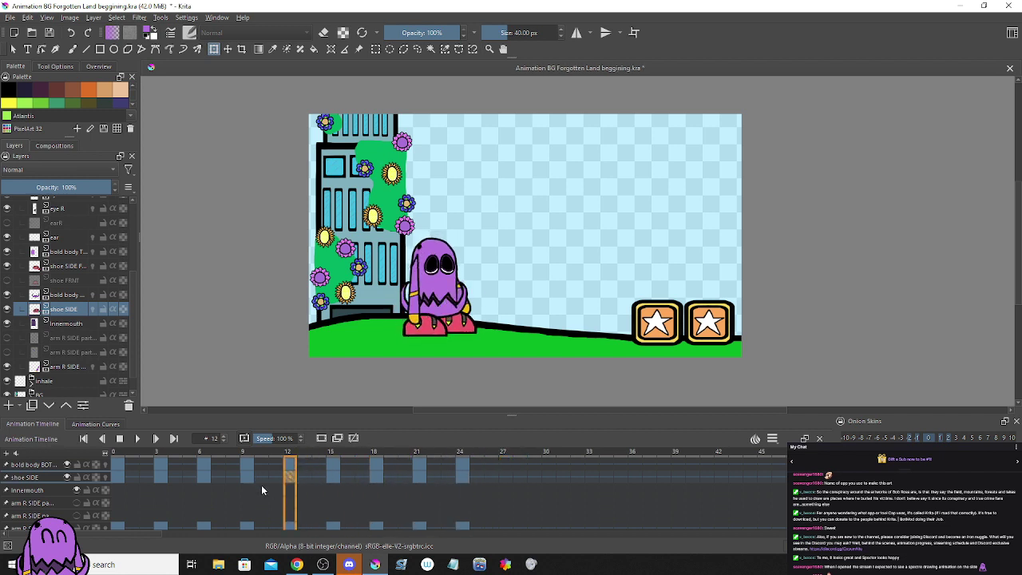
Step: Preview the frame 0 to 25 range once more and save the file again
{"action": "left_click_drag", "start_coordinate": [477, 477], "coordinate": [122, 476]}
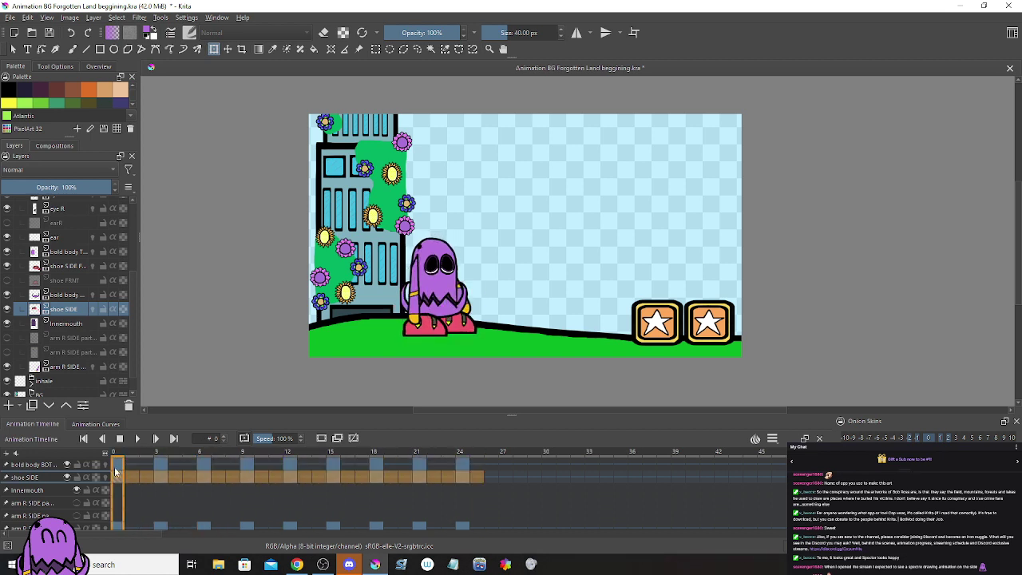
{"action": "left_click", "coordinate": [138, 440]}
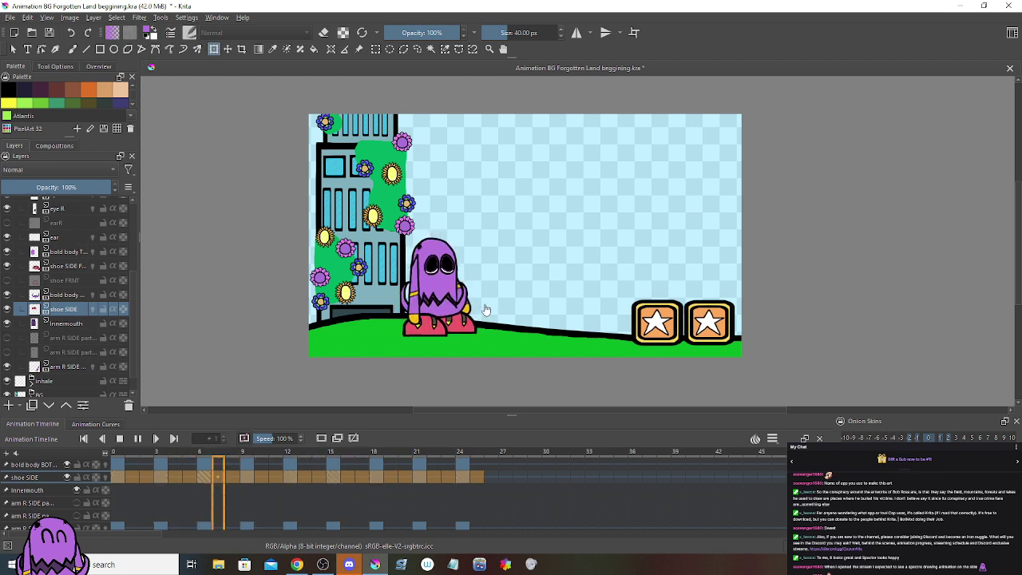
{"action": "left_click", "coordinate": [120, 439]}
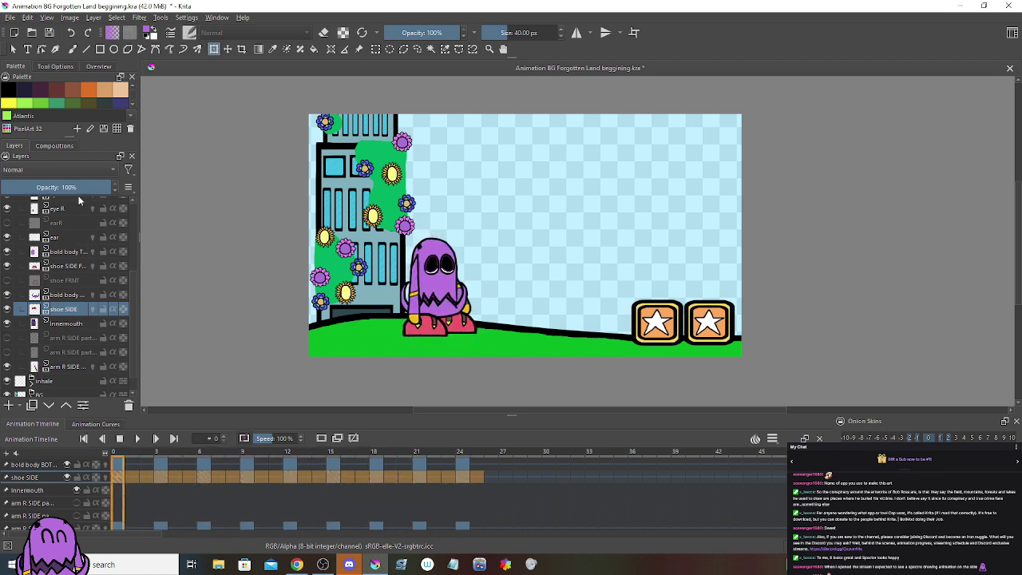
{"action": "left_click", "coordinate": [49, 32]}
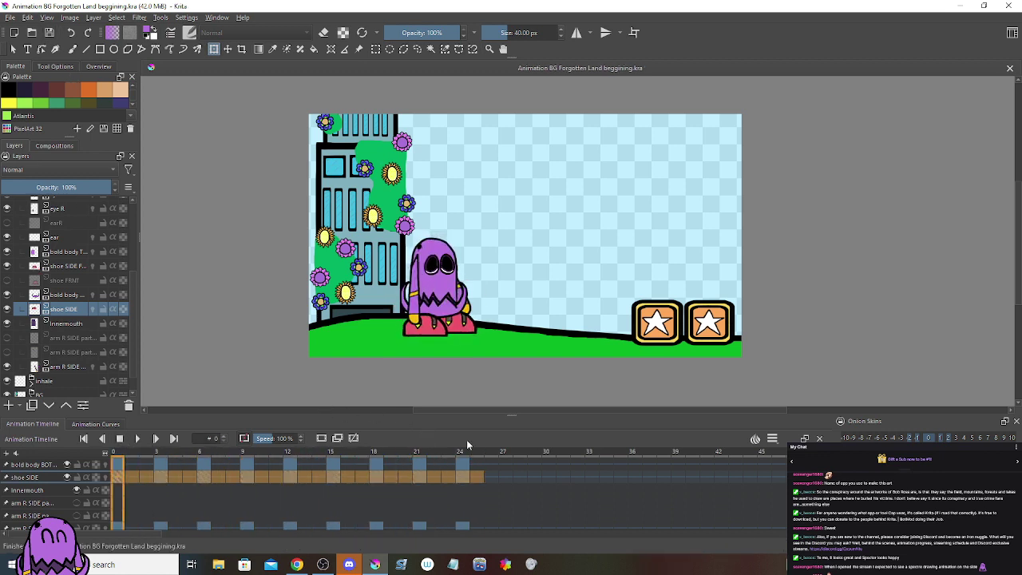
Step: Try to reposition the eye R and eye L drawings on the character's face at frame 27
{"action": "left_click", "coordinate": [336, 477]}
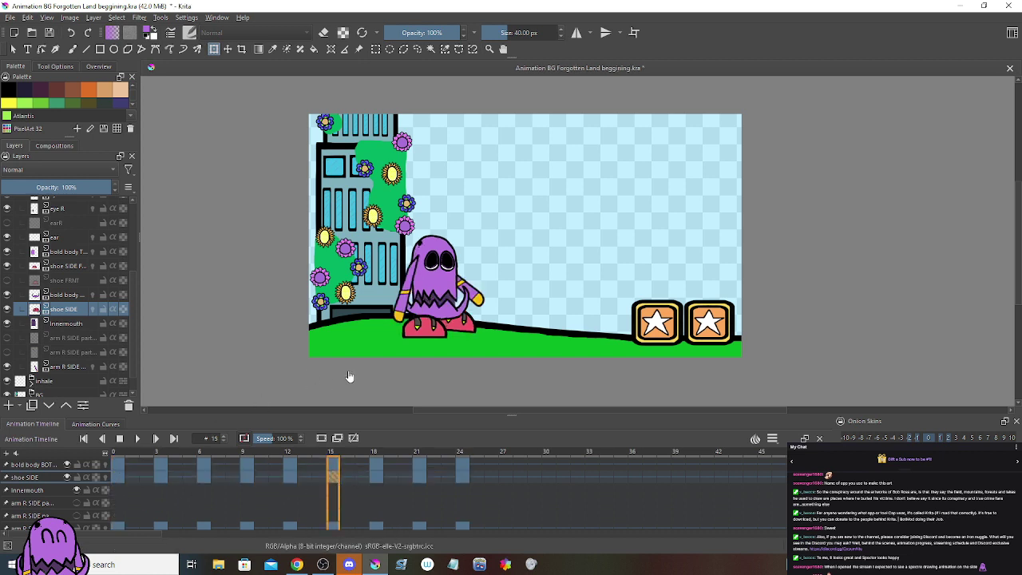
{"action": "left_click", "coordinate": [463, 476]}
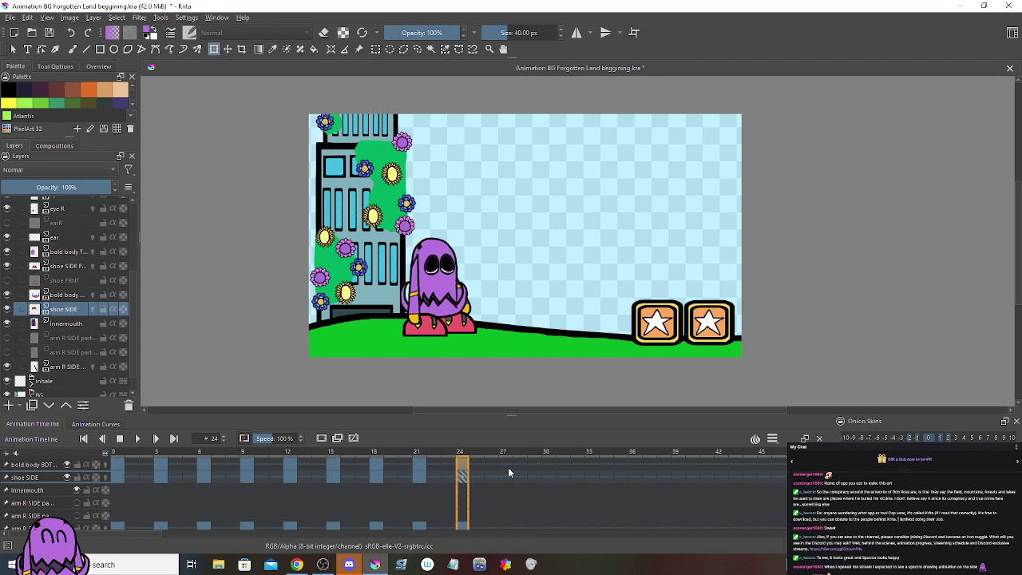
{"action": "left_click", "coordinate": [518, 474]}
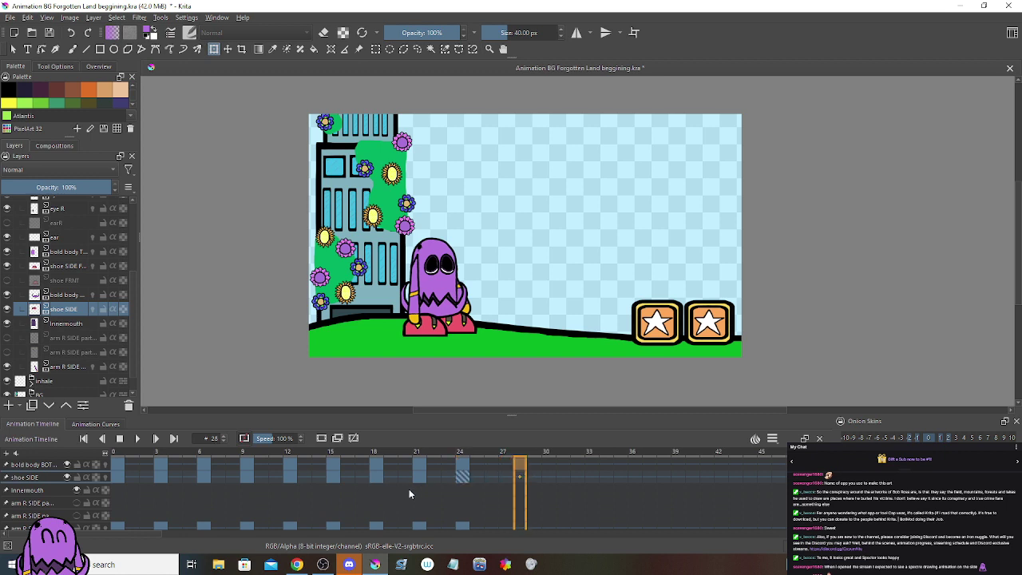
{"action": "key", "text": "Left"}
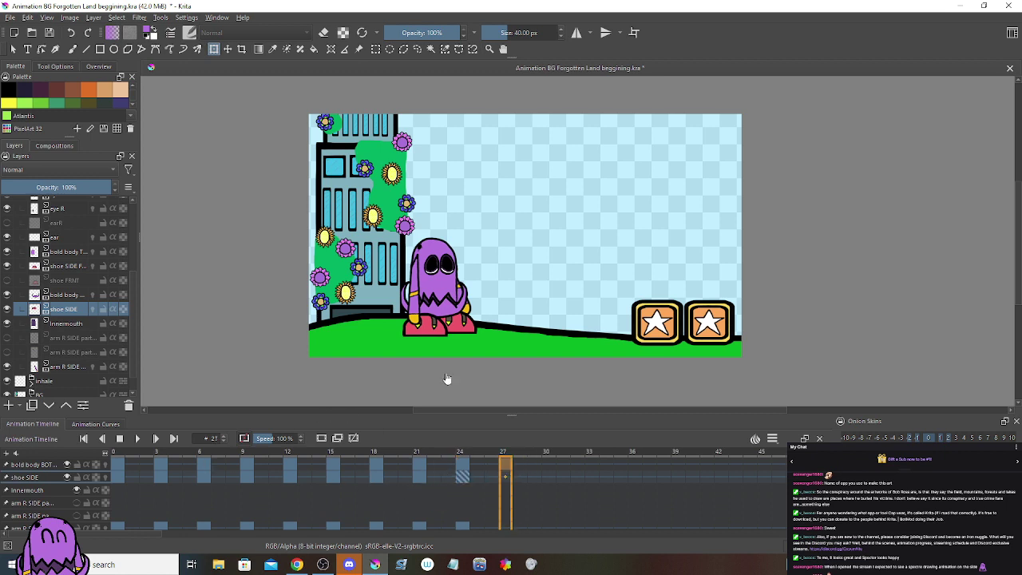
{"action": "scroll", "coordinate": [71, 230], "scroll_direction": "up", "scroll_amount": 1}
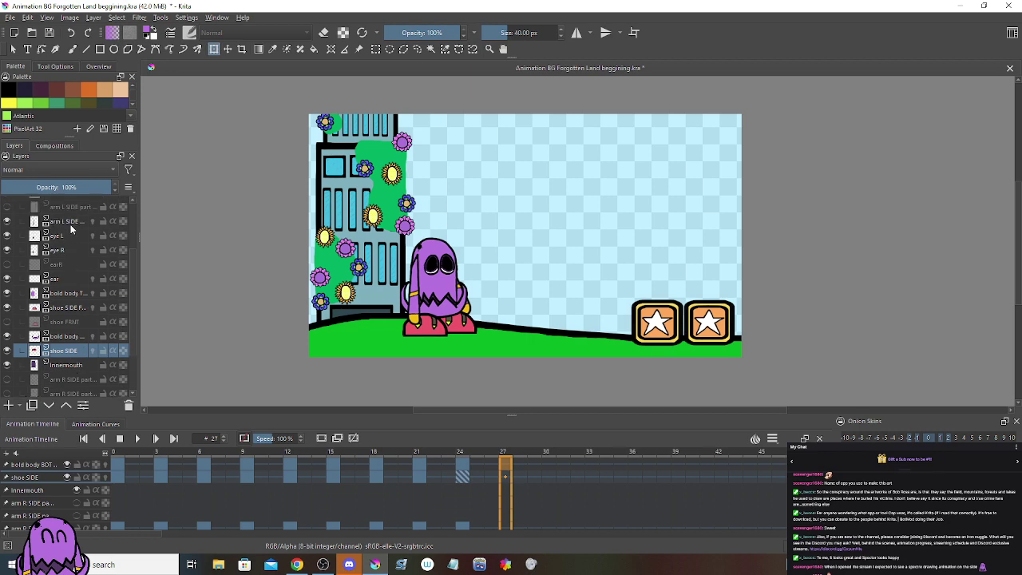
{"action": "left_click", "coordinate": [71, 250]}
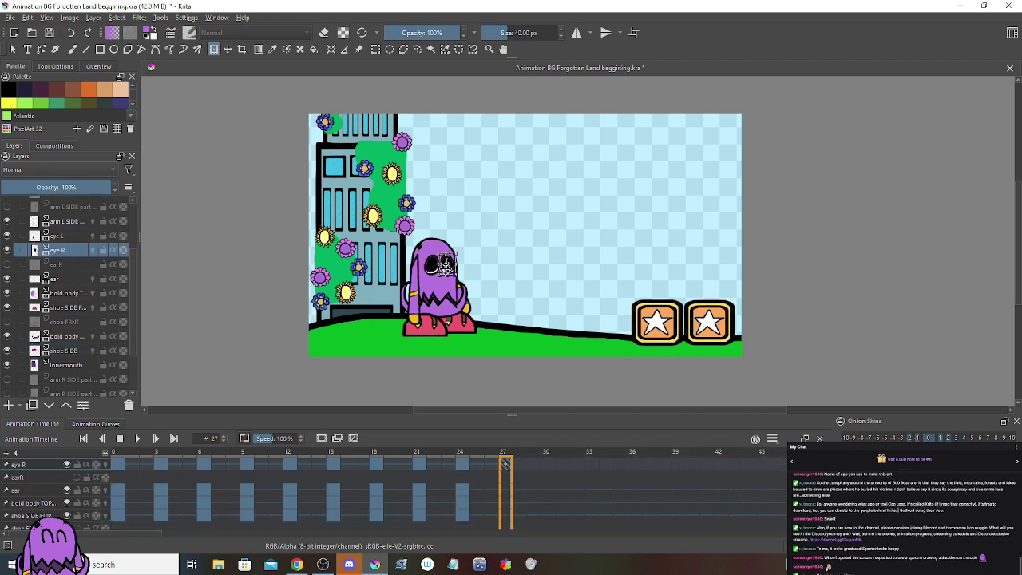
{"action": "scroll", "coordinate": [445, 266], "scroll_direction": "up", "scroll_amount": 5}
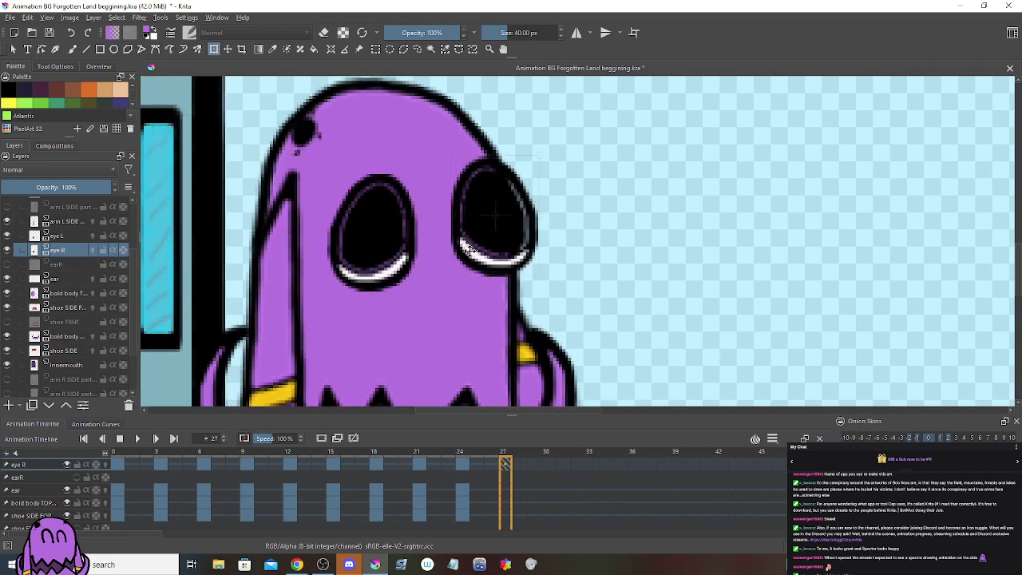
{"action": "left_click", "coordinate": [71, 236]}
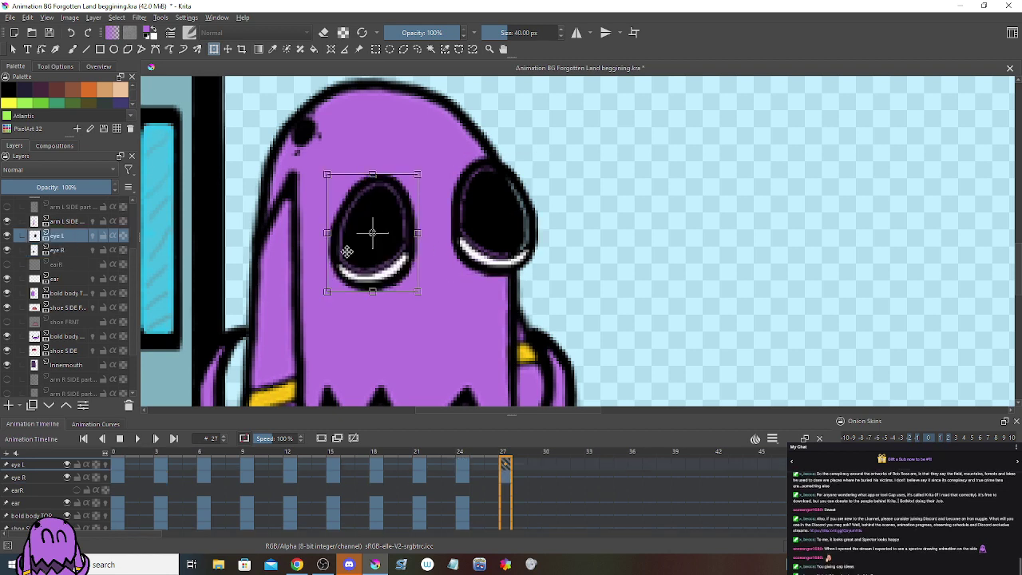
{"action": "key", "text": "1"}
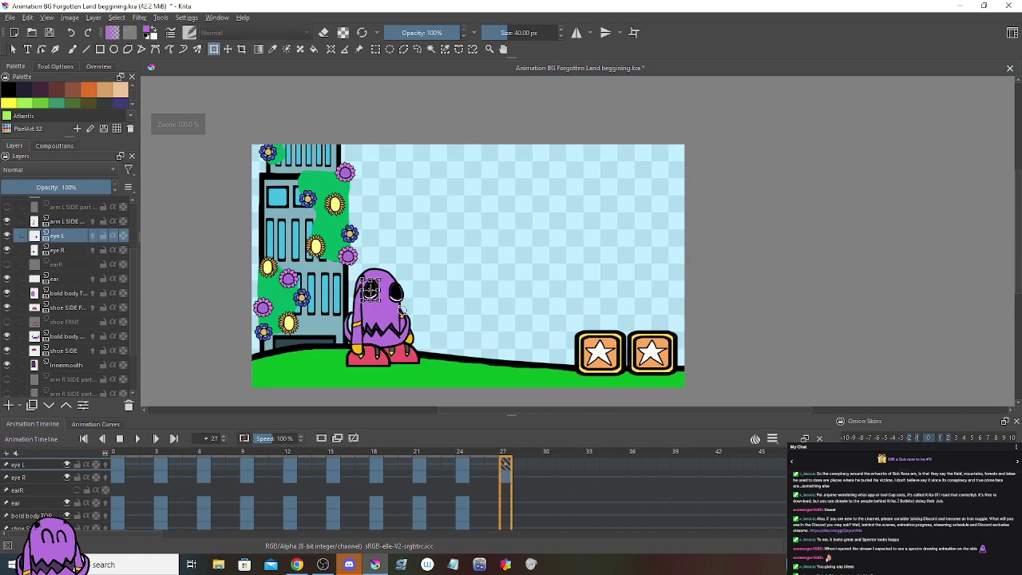
{"action": "left_click_drag", "start_coordinate": [370, 289], "coordinate": [375, 295]}
{"action": "key", "text": "ctrl+z"}
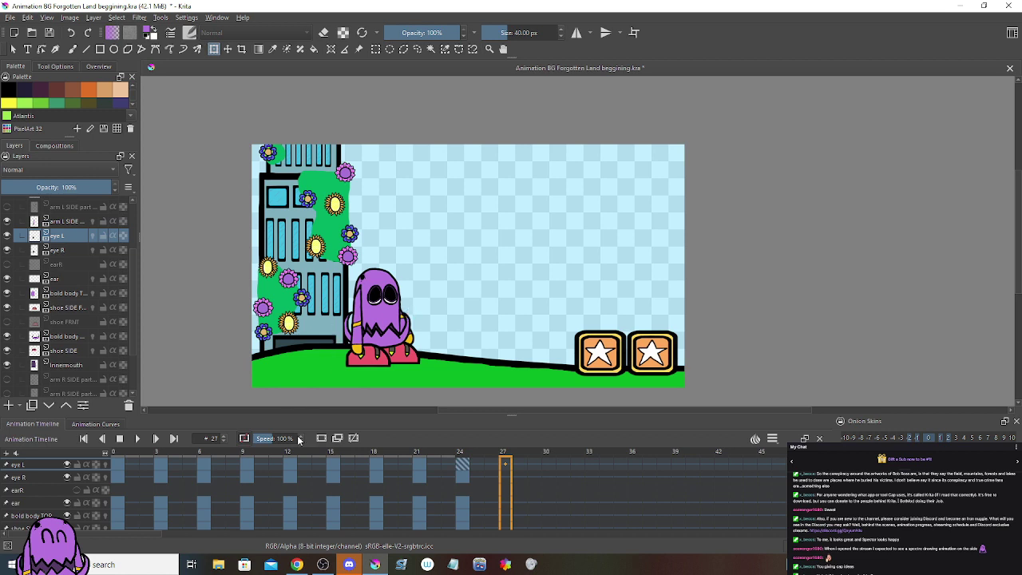
Step: Expand the inhale layer group to list its Frame 1 and Frame 2 layers
{"action": "scroll", "coordinate": [344, 483], "scroll_direction": "down", "scroll_amount": 3}
{"action": "scroll", "coordinate": [31, 494], "scroll_direction": "down", "scroll_amount": 2}
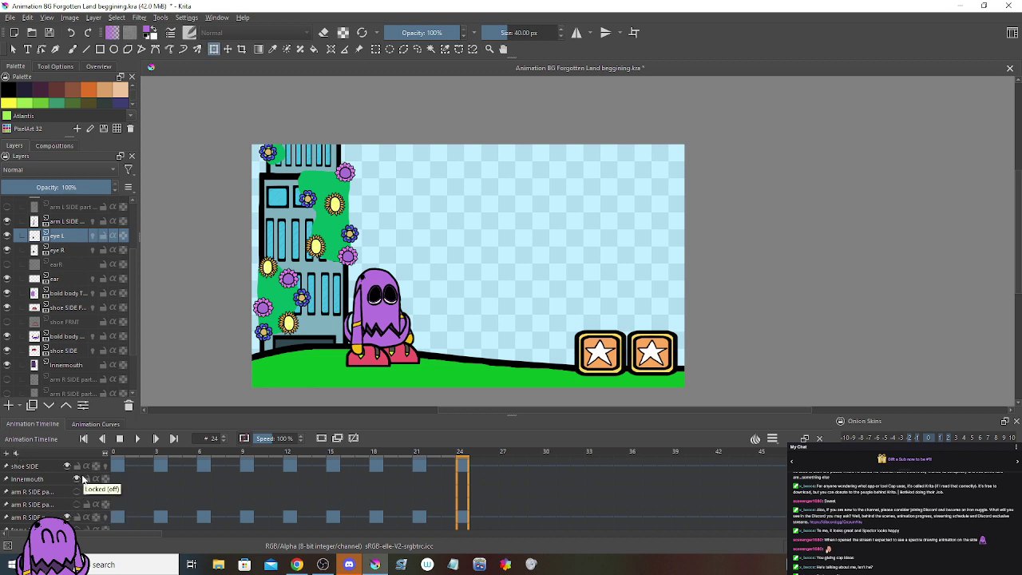
{"action": "mouse_move", "coordinate": [59, 344]}
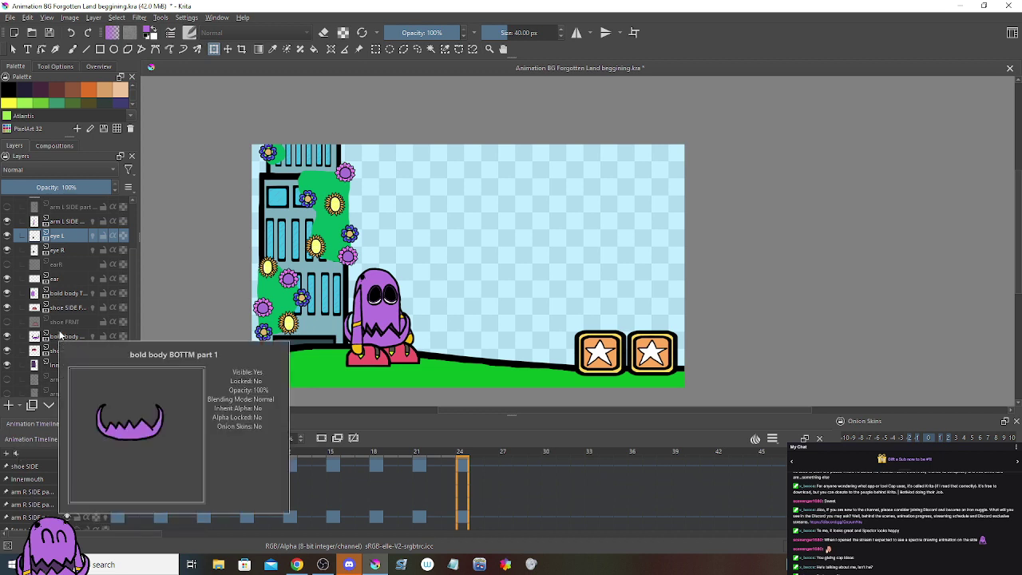
{"action": "scroll", "coordinate": [64, 351], "scroll_direction": "down", "scroll_amount": 2}
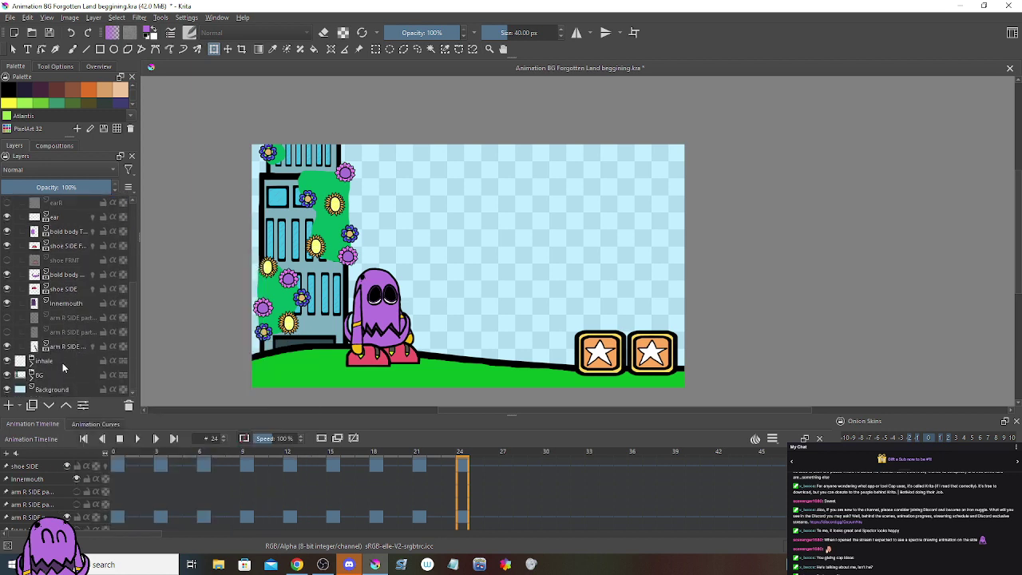
{"action": "left_click", "coordinate": [32, 361]}
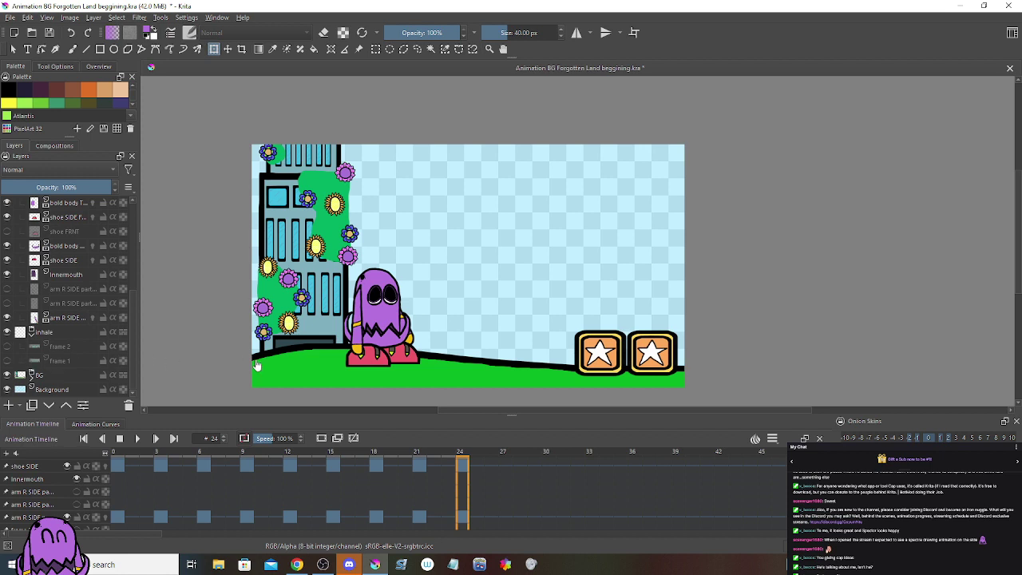
{"action": "scroll", "coordinate": [68, 341], "scroll_direction": "up", "scroll_amount": 1}
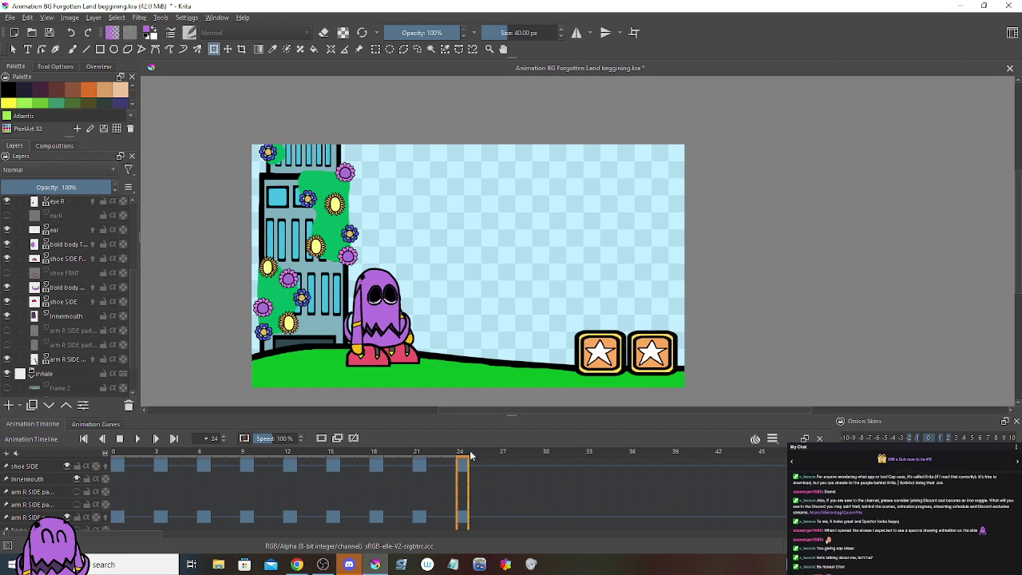
Step: Go to frame 27 and make the eyebrow layer in the Spector group visible
{"action": "left_click", "coordinate": [501, 470]}
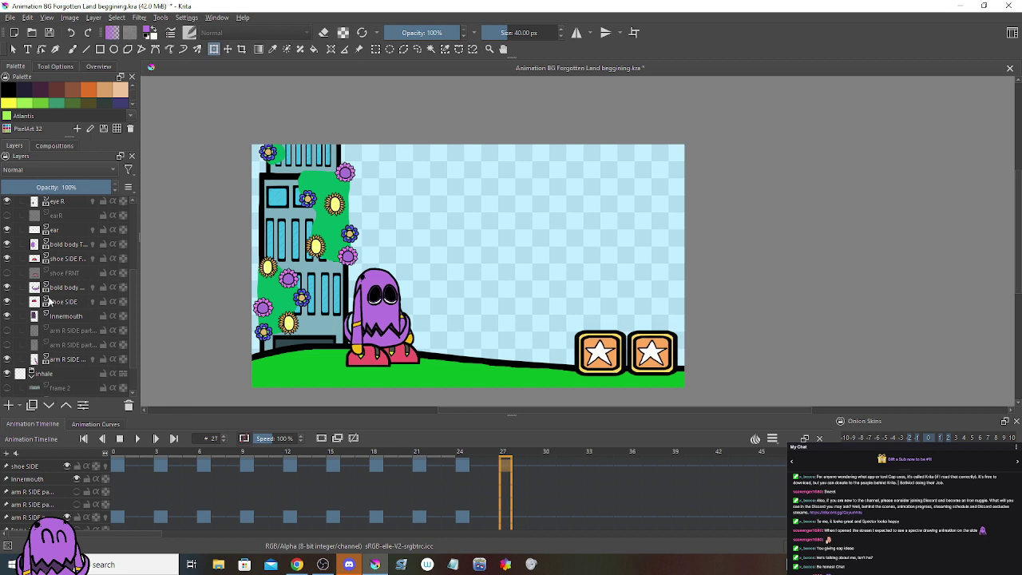
{"action": "scroll", "coordinate": [45, 272], "scroll_direction": "up", "scroll_amount": 2}
{"action": "scroll", "coordinate": [46, 272], "scroll_direction": "up", "scroll_amount": 1}
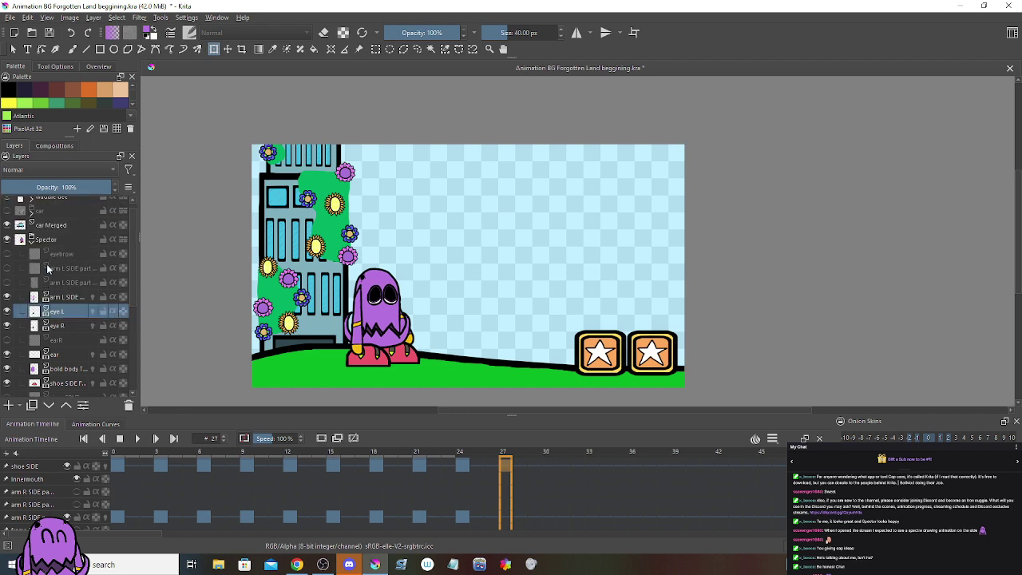
{"action": "left_click", "coordinate": [7, 254]}
Step: Make the two hidden arm R SIDE part layers visible and select the lower of them
{"action": "mouse_move", "coordinate": [80, 291]}
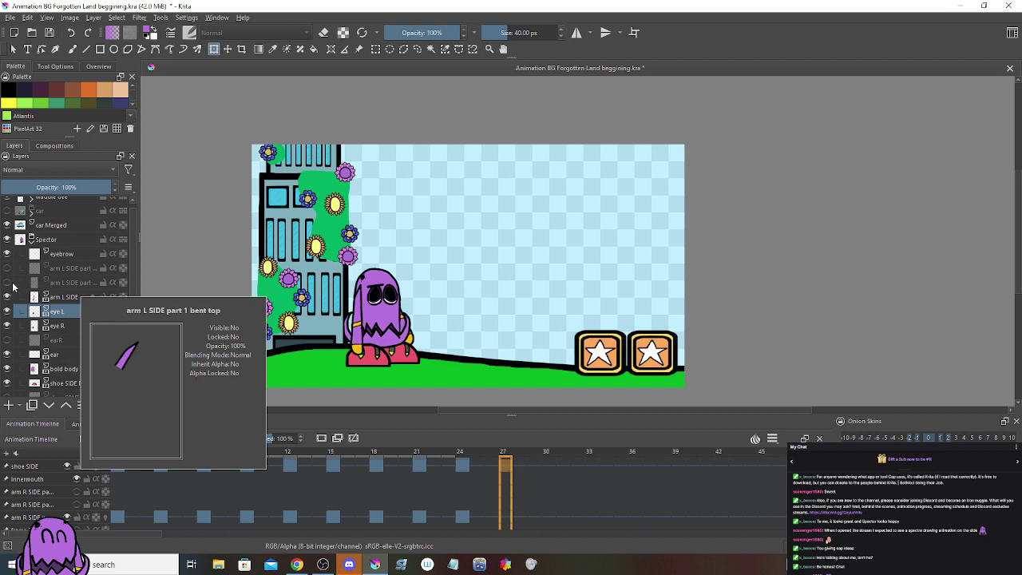
{"action": "scroll", "coordinate": [63, 363], "scroll_direction": "down", "scroll_amount": 3}
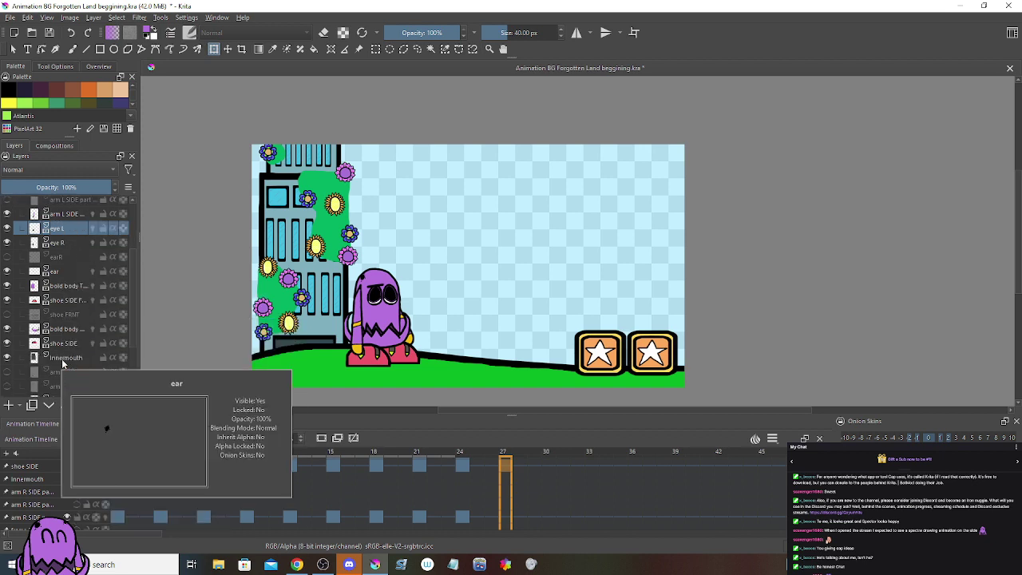
{"action": "scroll", "coordinate": [63, 364], "scroll_direction": "down", "scroll_amount": 4}
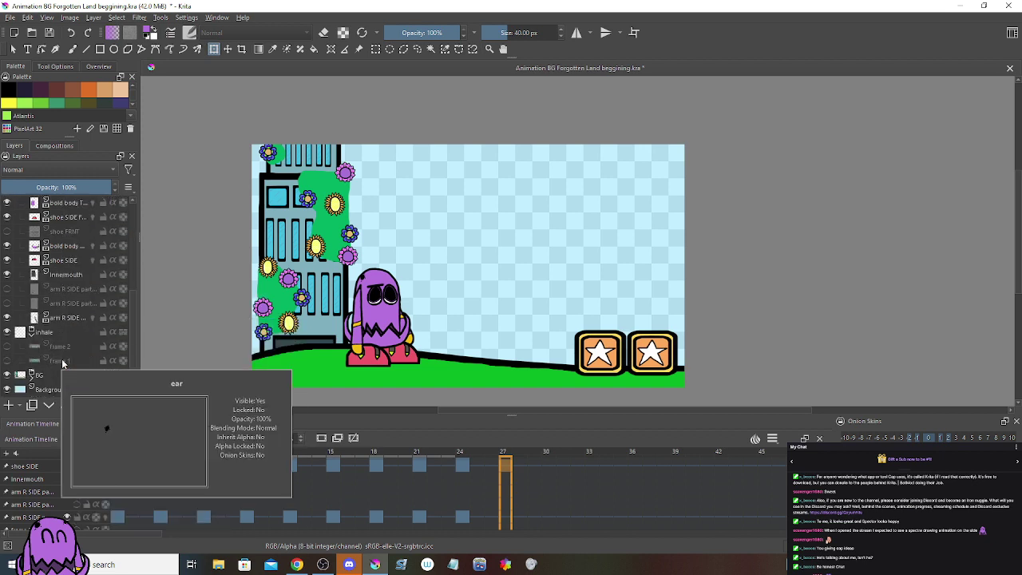
{"action": "left_click", "coordinate": [8, 303]}
{"action": "left_click", "coordinate": [7, 289]}
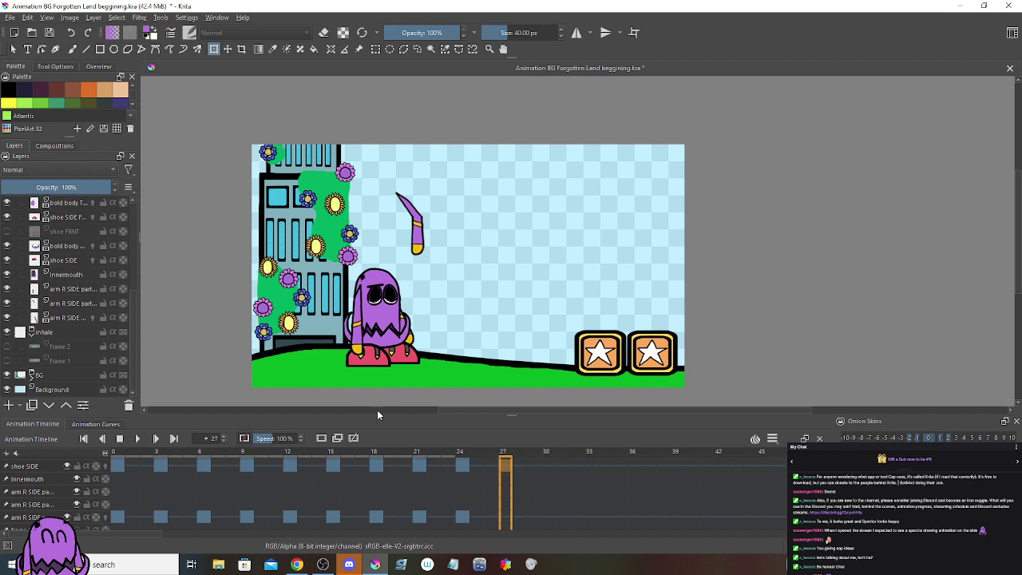
{"action": "left_click", "coordinate": [62, 305]}
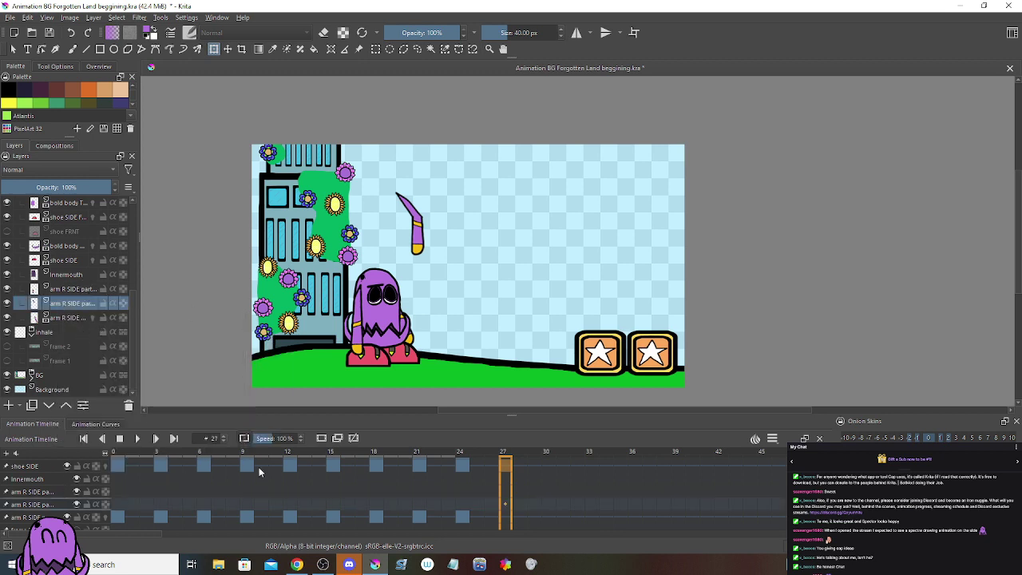
Step: Create a blank frame at frame 27 on the full arm R SIDE layer
{"action": "left_click", "coordinate": [70, 319]}
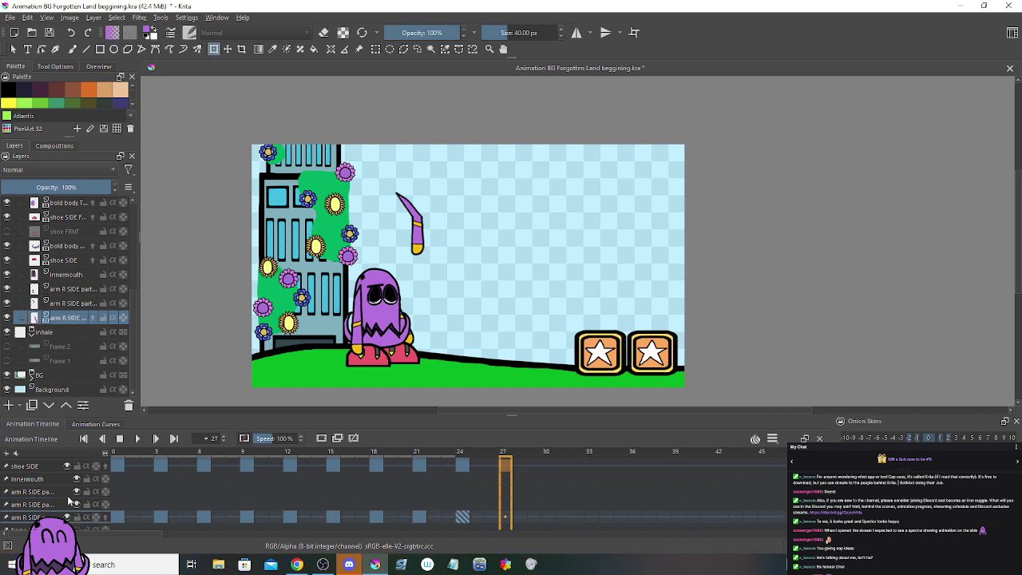
{"action": "right_click", "coordinate": [503, 519]}
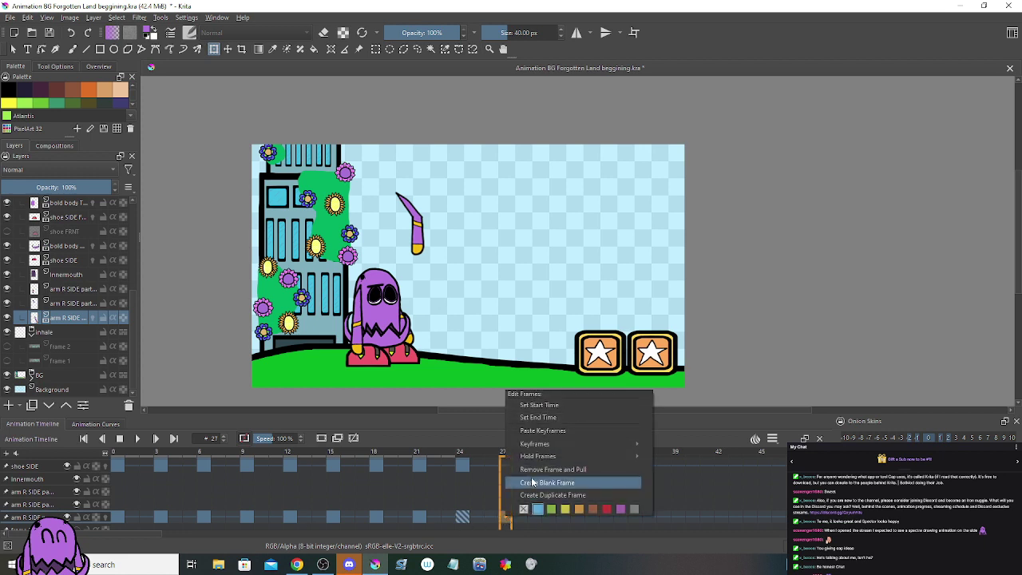
{"action": "left_click", "coordinate": [531, 483]}
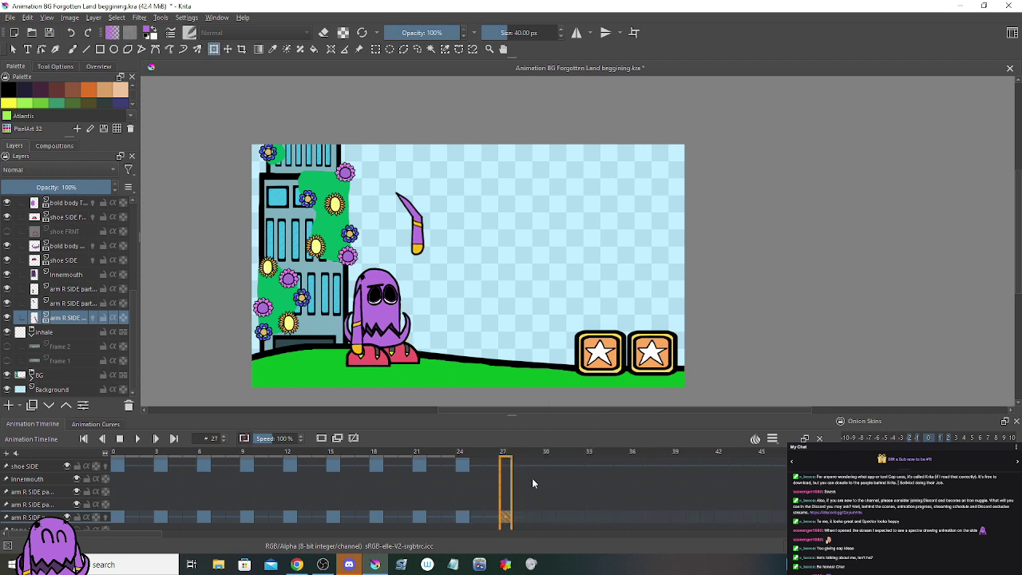
{"action": "left_click", "coordinate": [515, 519]}
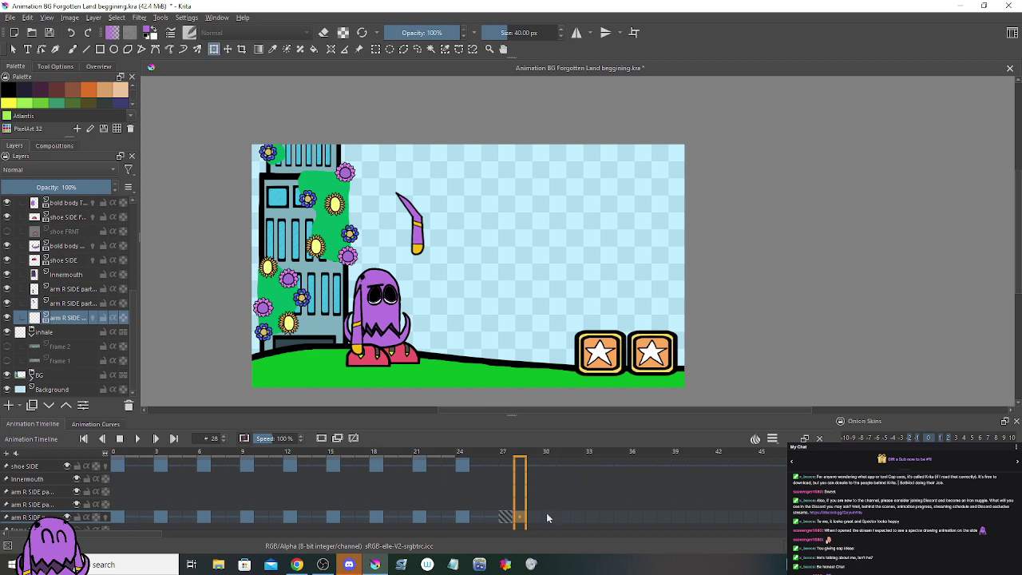
{"action": "left_click", "coordinate": [504, 519]}
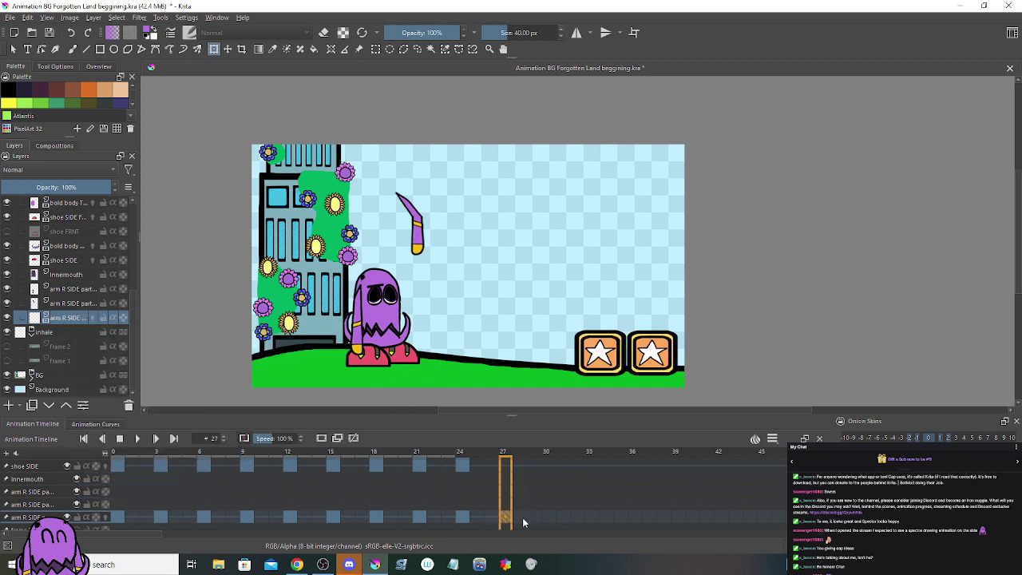
Step: Move the upper arm R SIDE part onto the character's shoulder and place the forearm part beneath it at frame 27
{"action": "left_click", "coordinate": [16, 507]}
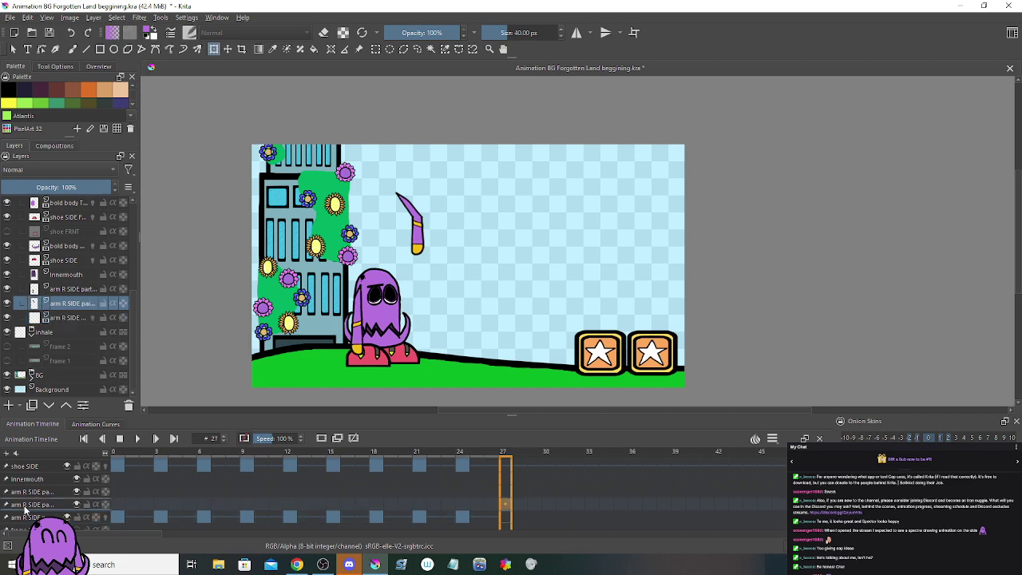
{"action": "key", "text": "ctrl+t"}
{"action": "scroll", "coordinate": [406, 224], "scroll_direction": "up", "scroll_amount": 2}
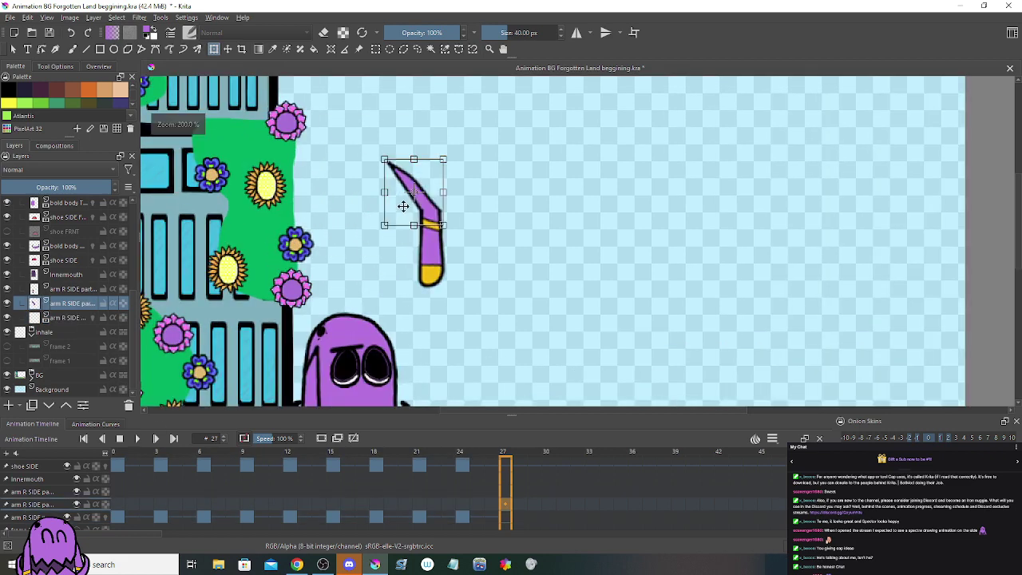
{"action": "left_click_drag", "start_coordinate": [404, 206], "coordinate": [402, 389]}
{"action": "scroll", "coordinate": [457, 343], "scroll_direction": "down", "scroll_amount": 2}
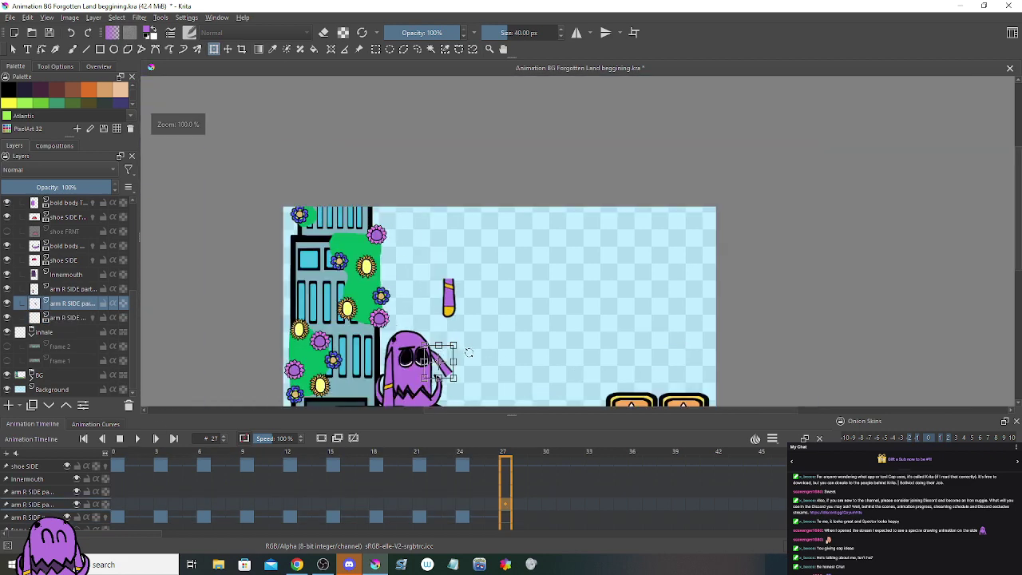
{"action": "scroll", "coordinate": [445, 354], "scroll_direction": "down", "scroll_amount": 2}
{"action": "scroll", "coordinate": [461, 283], "scroll_direction": "up", "scroll_amount": 2}
{"action": "scroll", "coordinate": [462, 283], "scroll_direction": "up", "scroll_amount": 1}
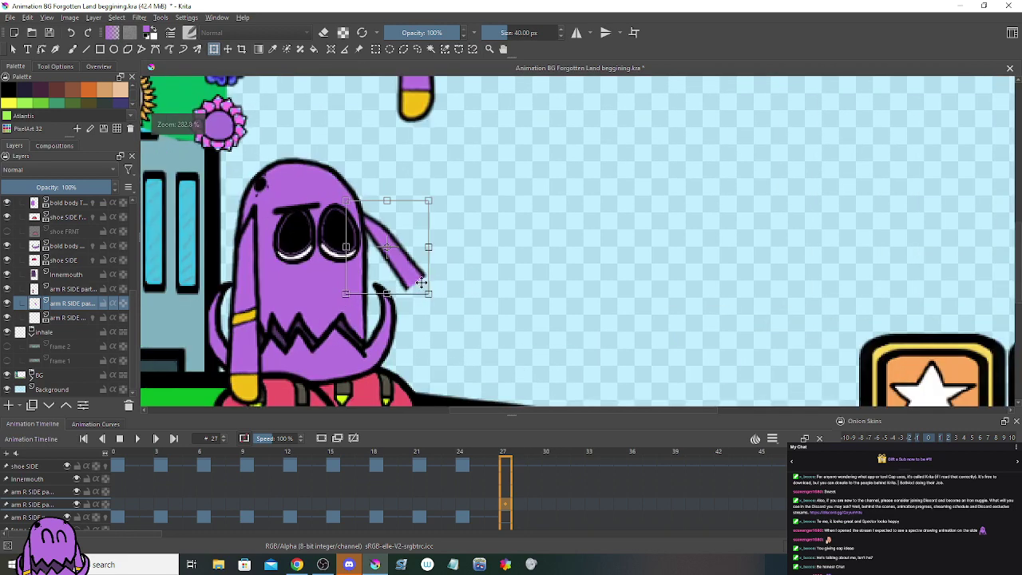
{"action": "left_click_drag", "start_coordinate": [422, 283], "coordinate": [395, 272]}
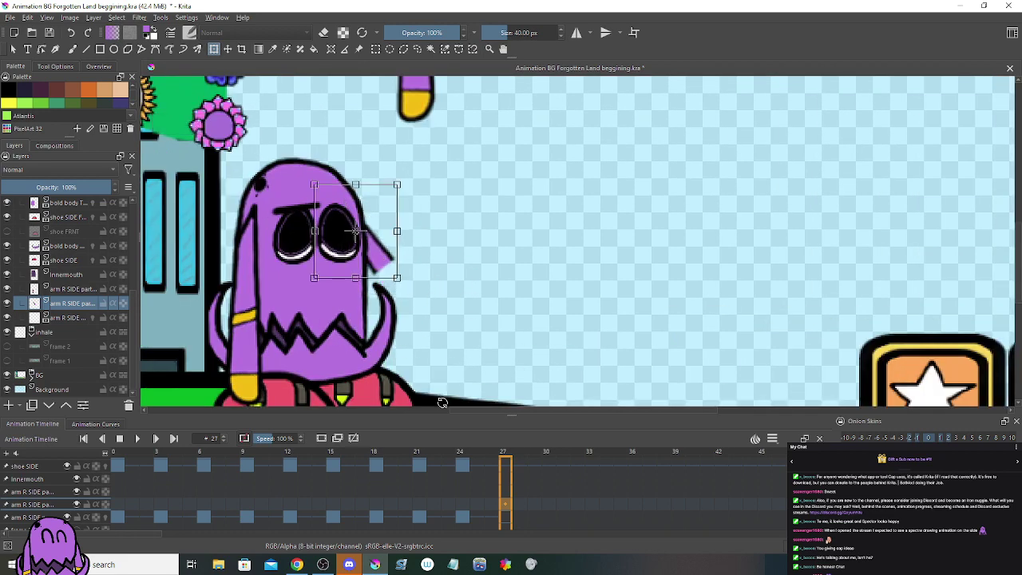
{"action": "left_click", "coordinate": [40, 492]}
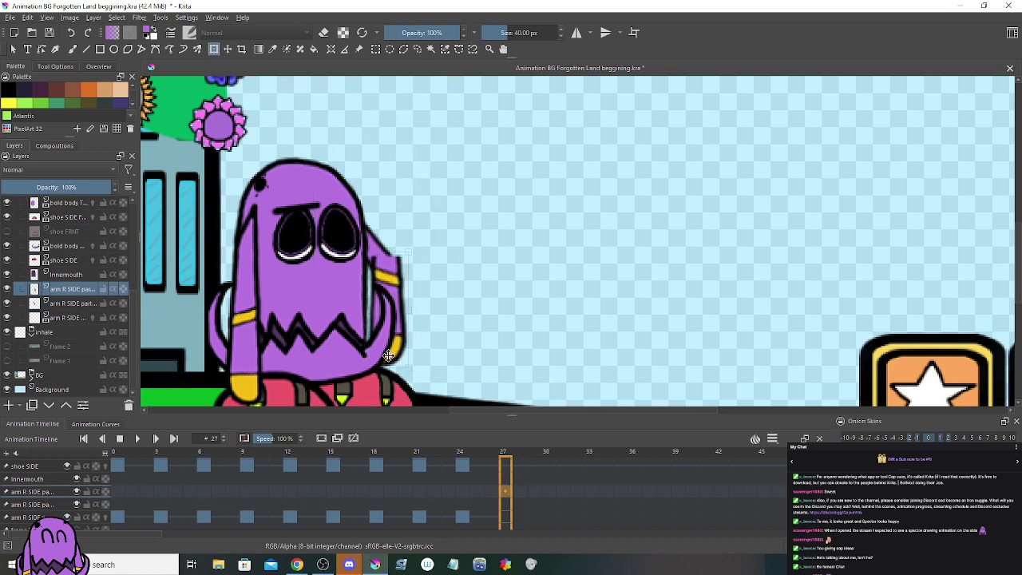
{"action": "left_click_drag", "start_coordinate": [388, 356], "coordinate": [384, 359]}
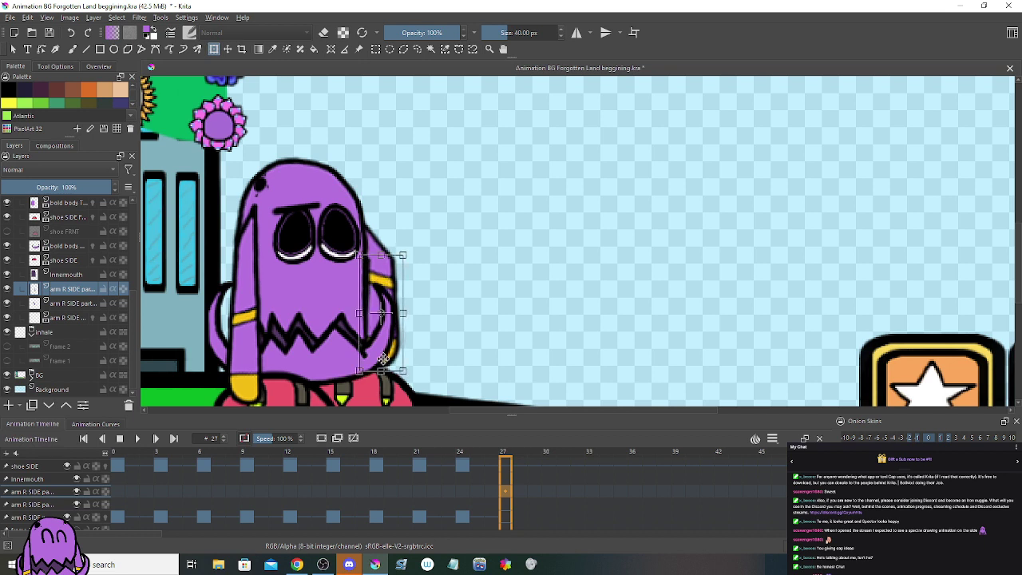
Step: Rotate the upper arm R SIDE part outward from the body and shift the forearm part to meet its end
{"action": "left_click", "coordinate": [39, 504]}
{"action": "key", "text": "ctrl+t"}
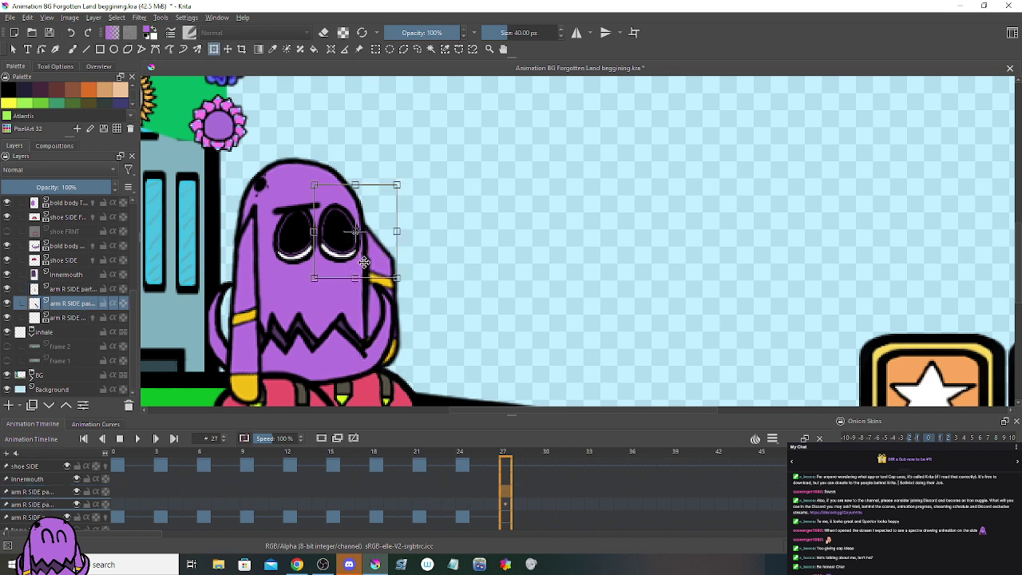
{"action": "left_click_drag", "start_coordinate": [365, 262], "coordinate": [408, 259]}
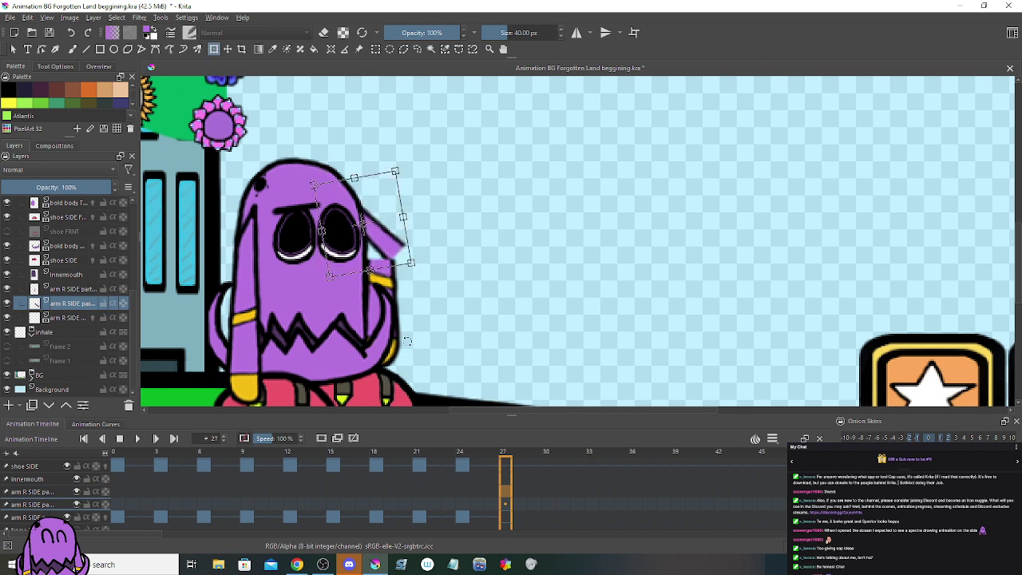
{"action": "left_click", "coordinate": [54, 493]}
{"action": "left_click_drag", "start_coordinate": [378, 299], "coordinate": [392, 289]}
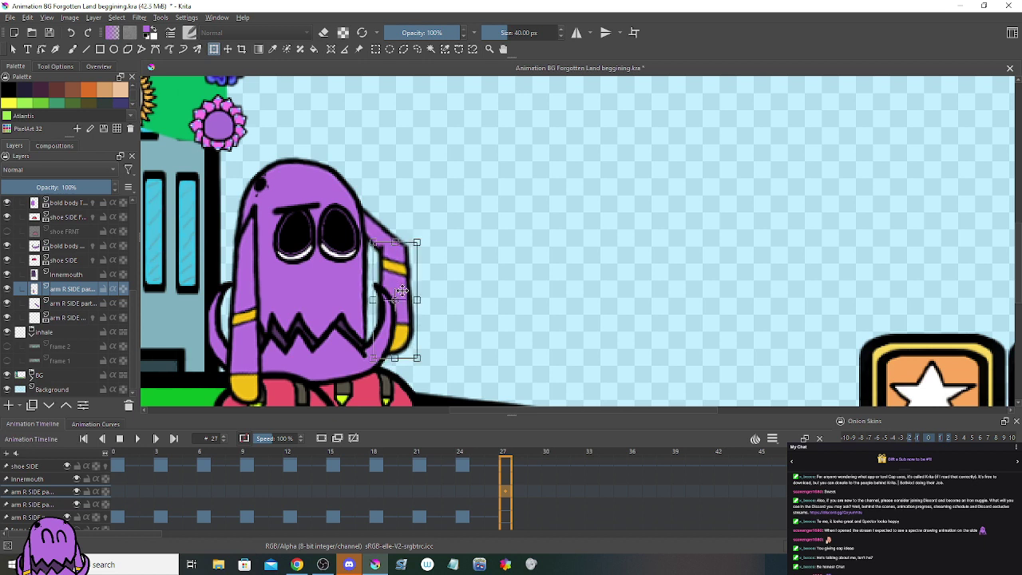
Step: Tilt the eyebrow drawing downward toward the middle of the face with a transform
{"action": "scroll", "coordinate": [76, 269], "scroll_direction": "up", "scroll_amount": 4}
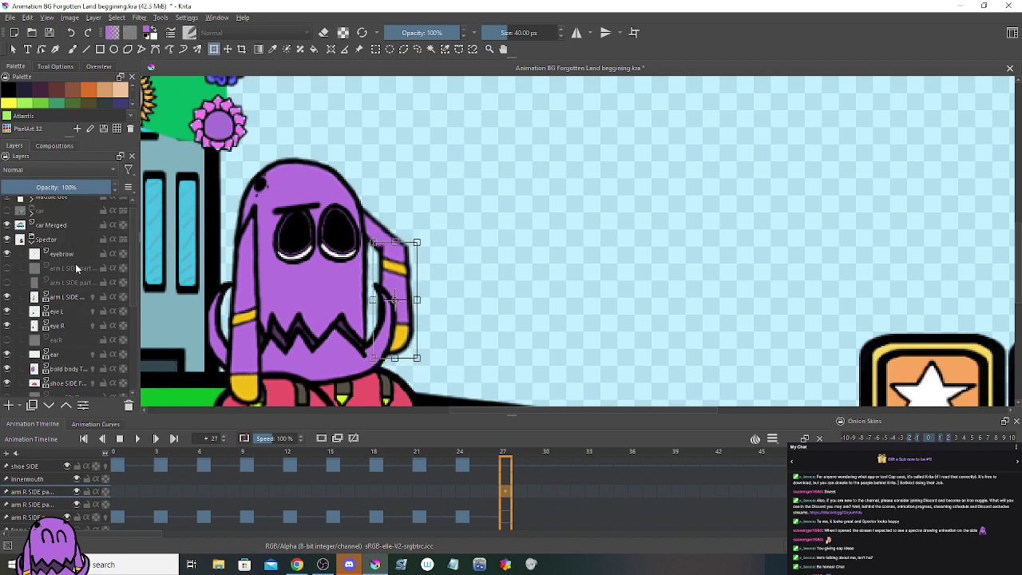
{"action": "left_click", "coordinate": [62, 254]}
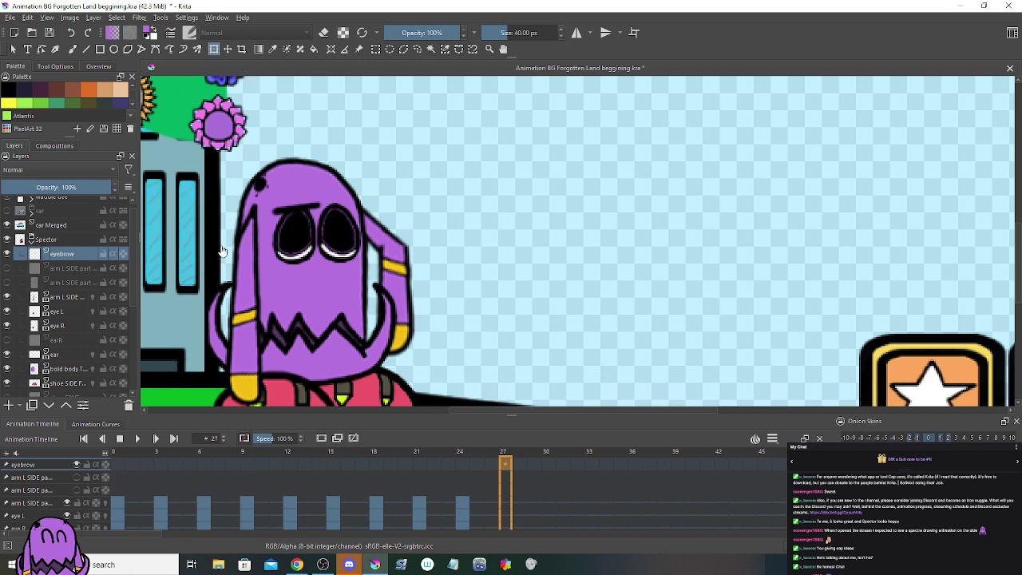
{"action": "left_click", "coordinate": [262, 187]}
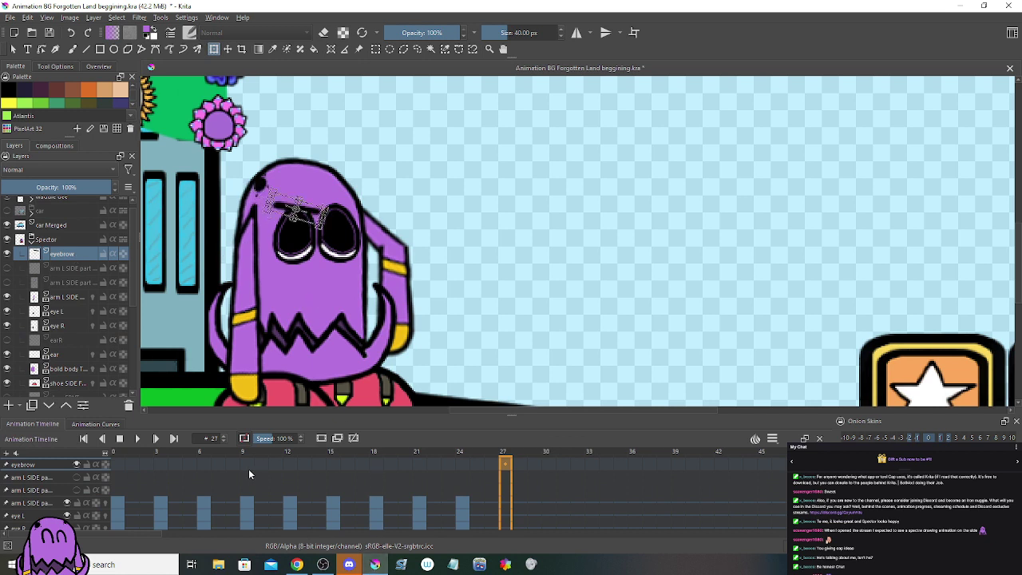
Step: Create a duplicate frame at frame 27 on the eyebrow layer and remove its keyframe at frame 0
{"action": "right_click", "coordinate": [505, 467]}
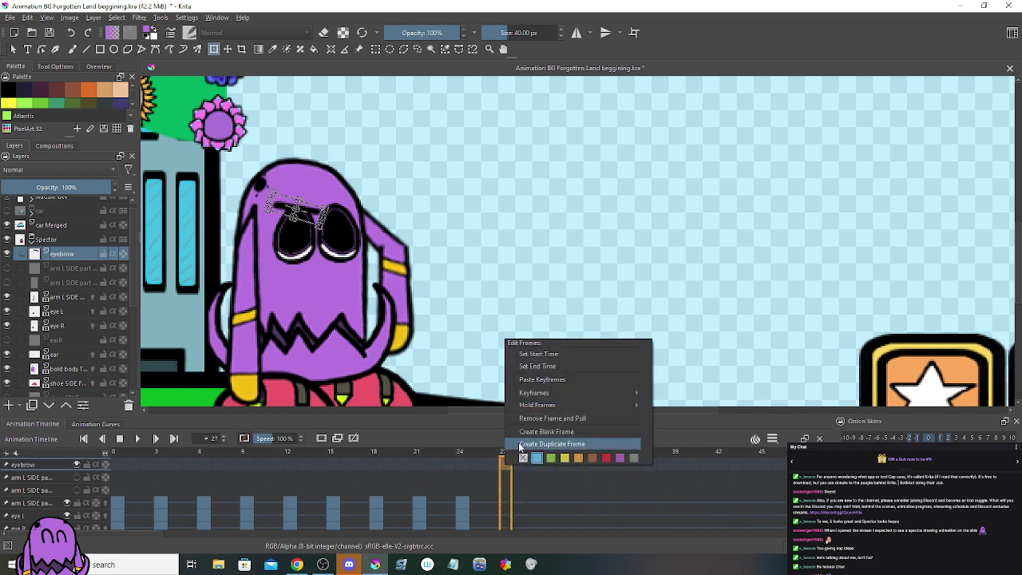
{"action": "left_click", "coordinate": [531, 440]}
{"action": "right_click", "coordinate": [119, 466]}
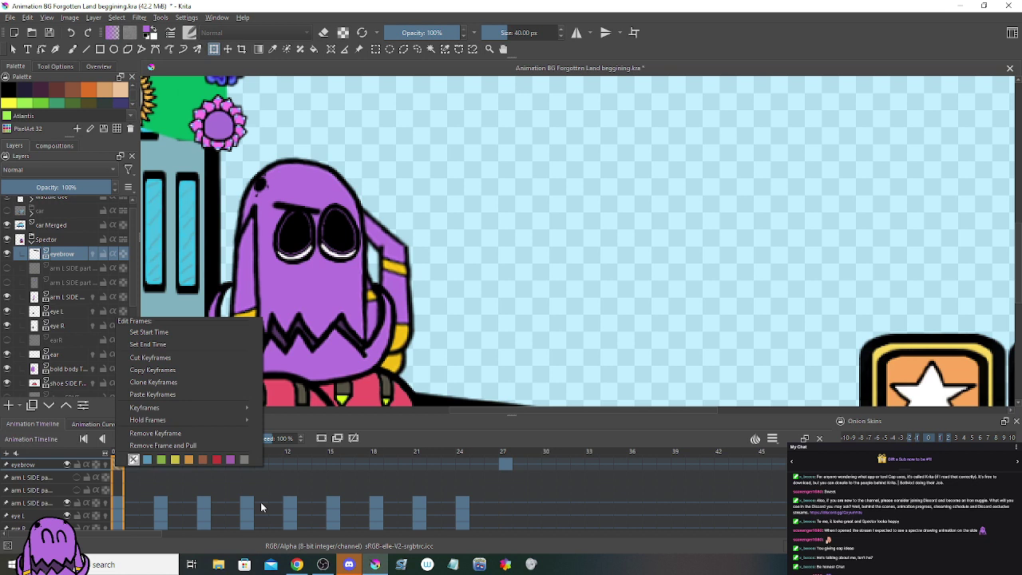
{"action": "left_click", "coordinate": [195, 435]}
{"action": "left_click", "coordinate": [499, 466]}
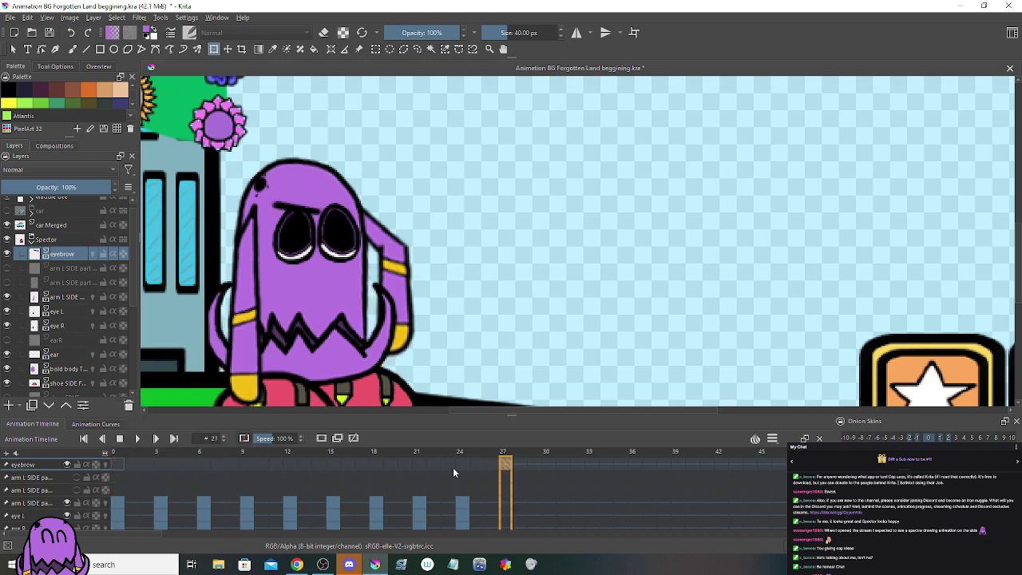
Step: Create duplicate frames at frame 27 on both arm R SIDE part layers
{"action": "scroll", "coordinate": [64, 495], "scroll_direction": "down", "scroll_amount": 5}
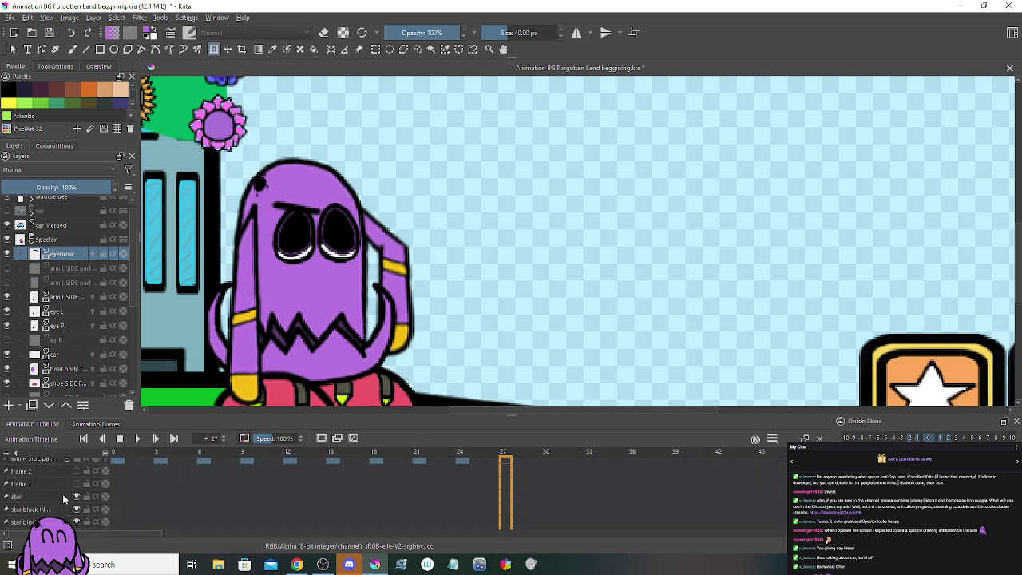
{"action": "scroll", "coordinate": [64, 499], "scroll_direction": "up", "scroll_amount": 2}
{"action": "scroll", "coordinate": [73, 375], "scroll_direction": "down", "scroll_amount": 3}
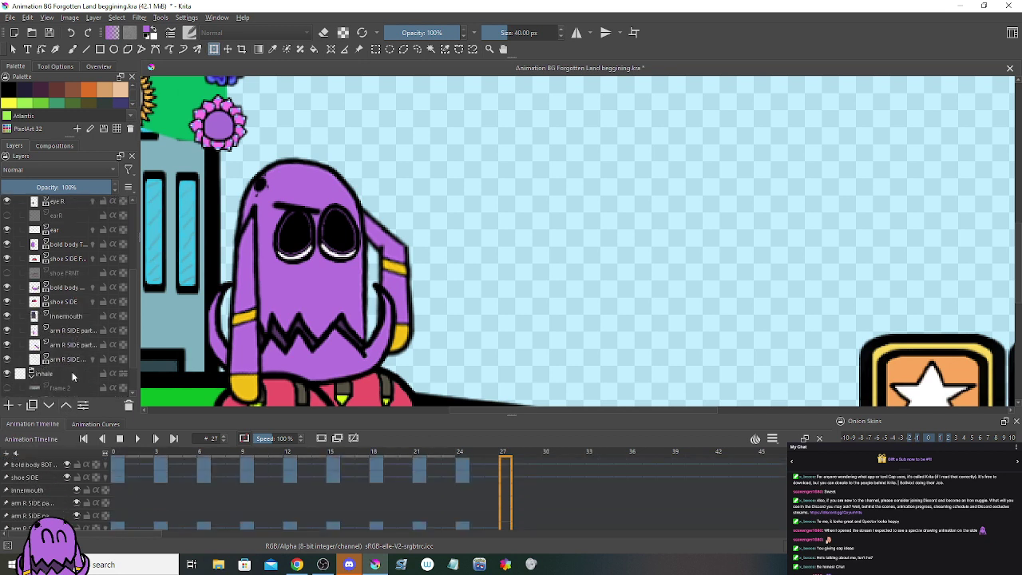
{"action": "left_click", "coordinate": [73, 346]}
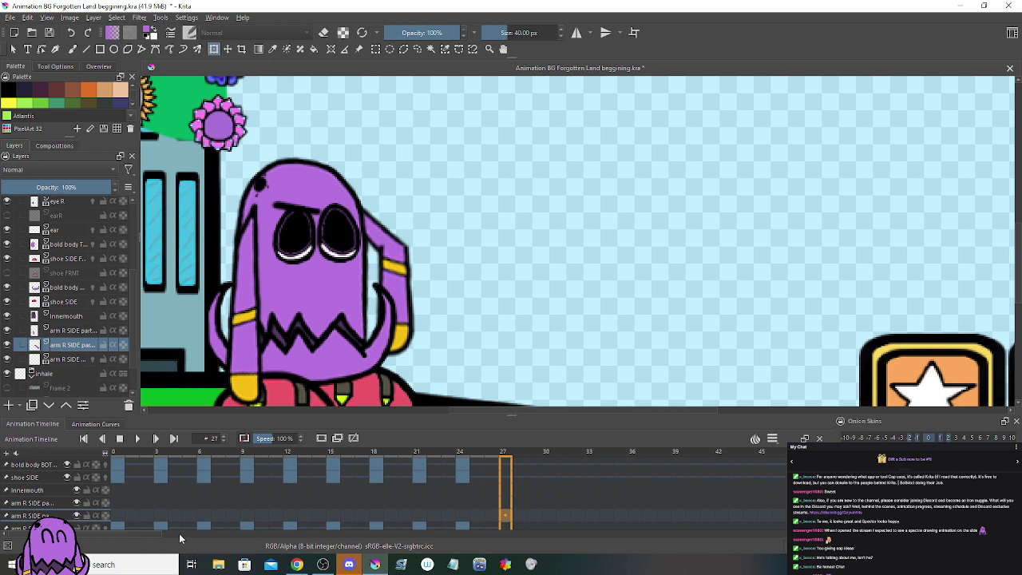
{"action": "right_click", "coordinate": [506, 517]}
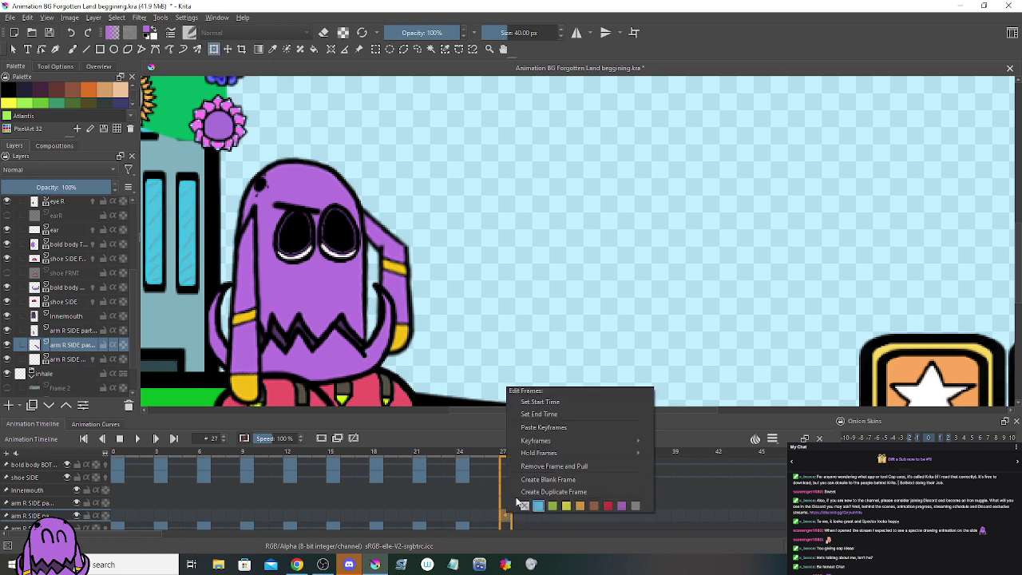
{"action": "left_click", "coordinate": [516, 495]}
{"action": "right_click", "coordinate": [508, 500]}
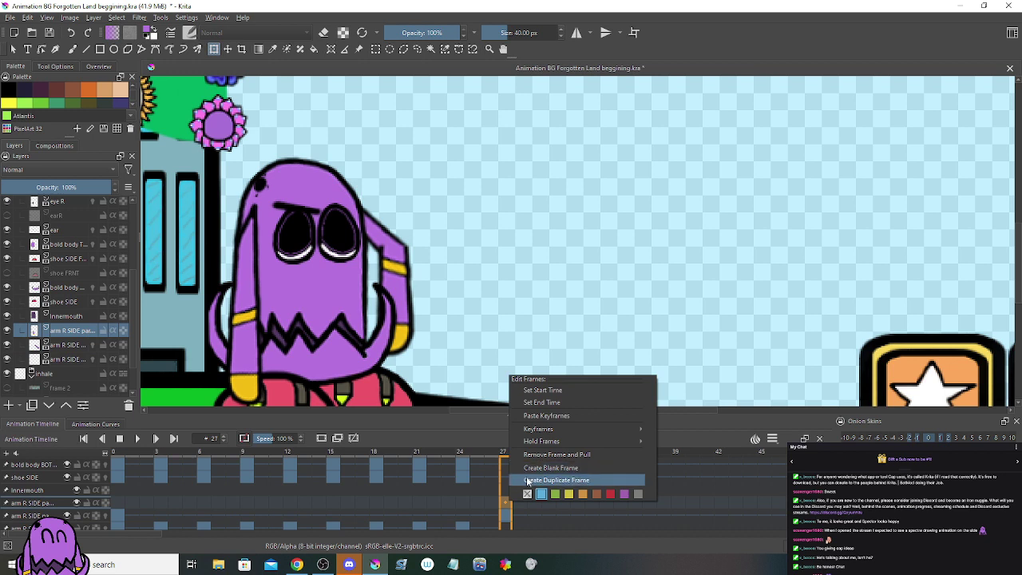
{"action": "left_click", "coordinate": [534, 480]}
Step: Remove the frame 0 keyframes from both arm R SIDE part layers and return to frame 27
{"action": "right_click", "coordinate": [123, 508]}
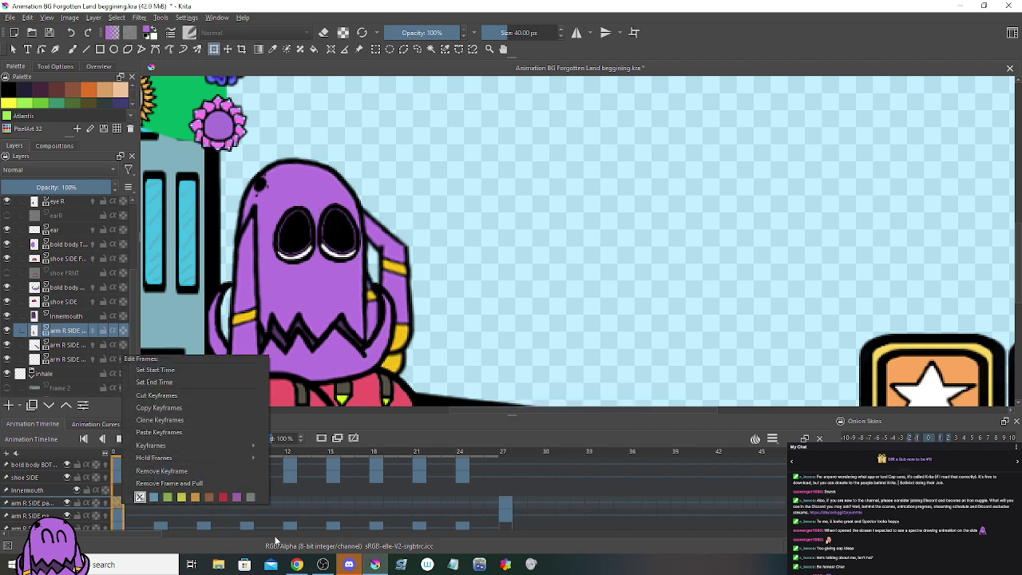
{"action": "left_click", "coordinate": [194, 476]}
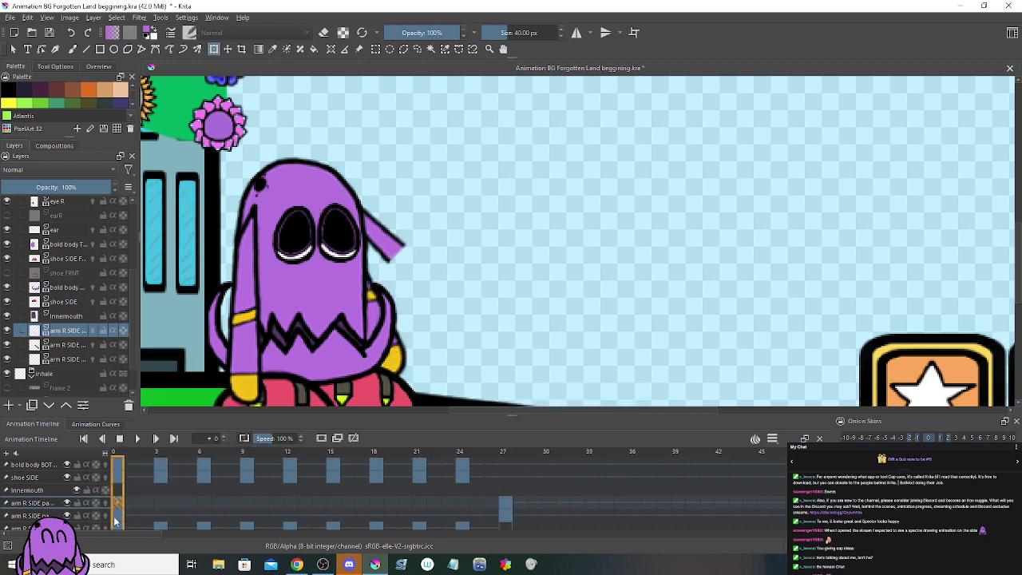
{"action": "right_click", "coordinate": [117, 518]}
{"action": "left_click", "coordinate": [154, 483]}
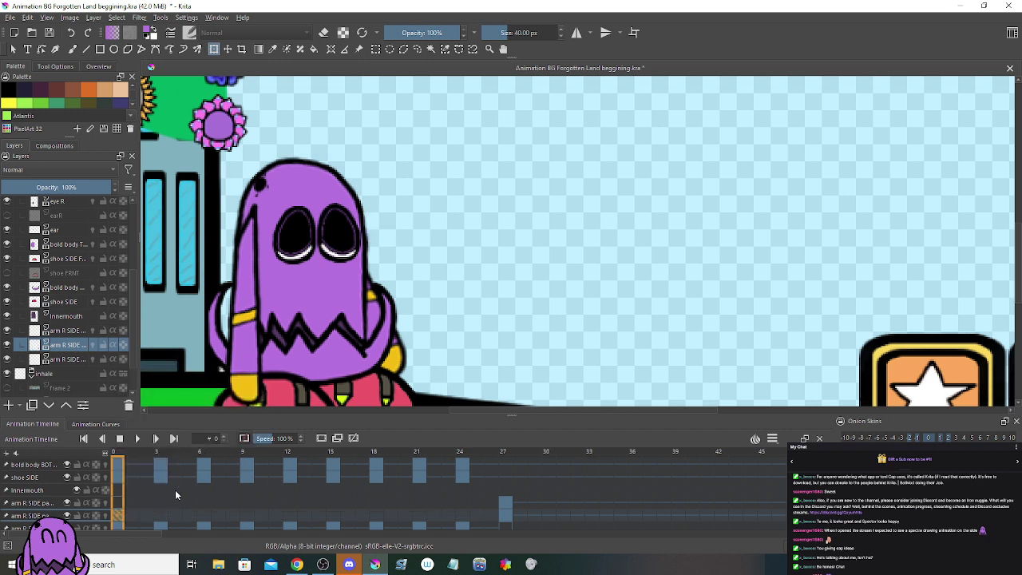
{"action": "left_click", "coordinate": [493, 515]}
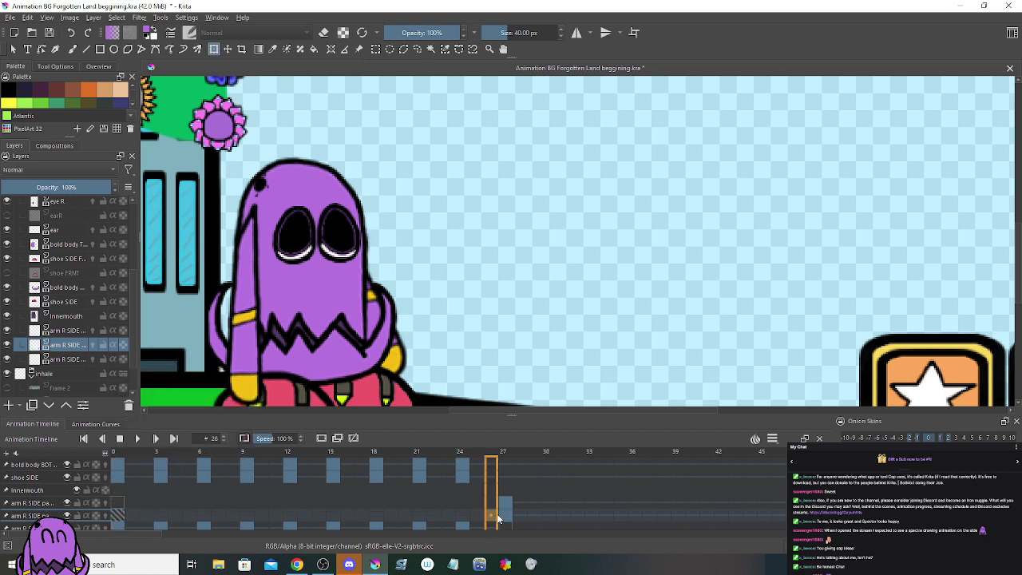
{"action": "left_click", "coordinate": [504, 518]}
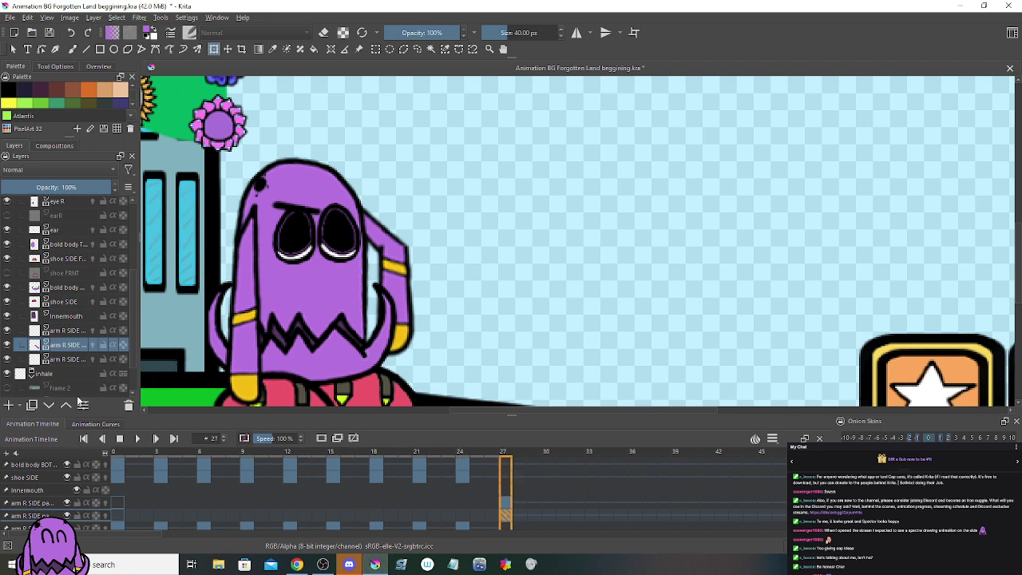
Step: Make the two hidden arm L SIDE part layers visible and select the full arm L SIDE layer below them
{"action": "key", "text": "minus"}
{"action": "key", "text": "minus"}
{"action": "key", "text": "minus"}
{"action": "key", "text": "minus"}
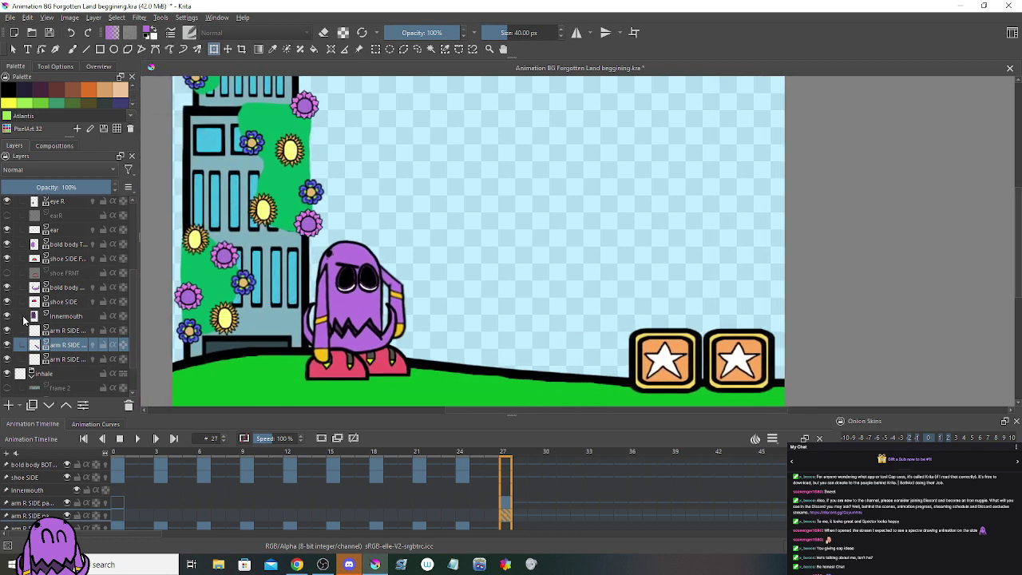
{"action": "scroll", "coordinate": [56, 338], "scroll_direction": "up", "scroll_amount": 3}
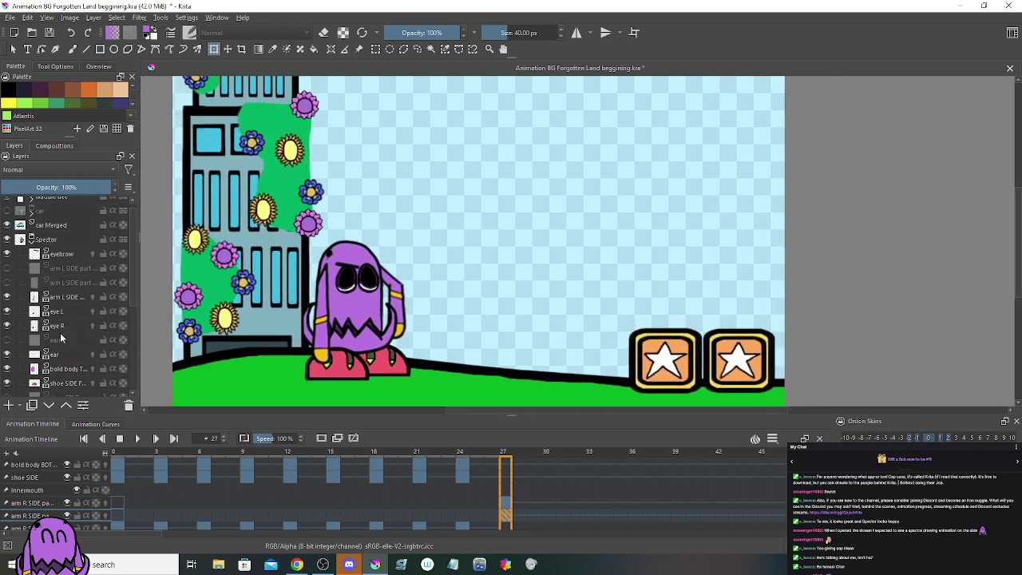
{"action": "left_click", "coordinate": [6, 282]}
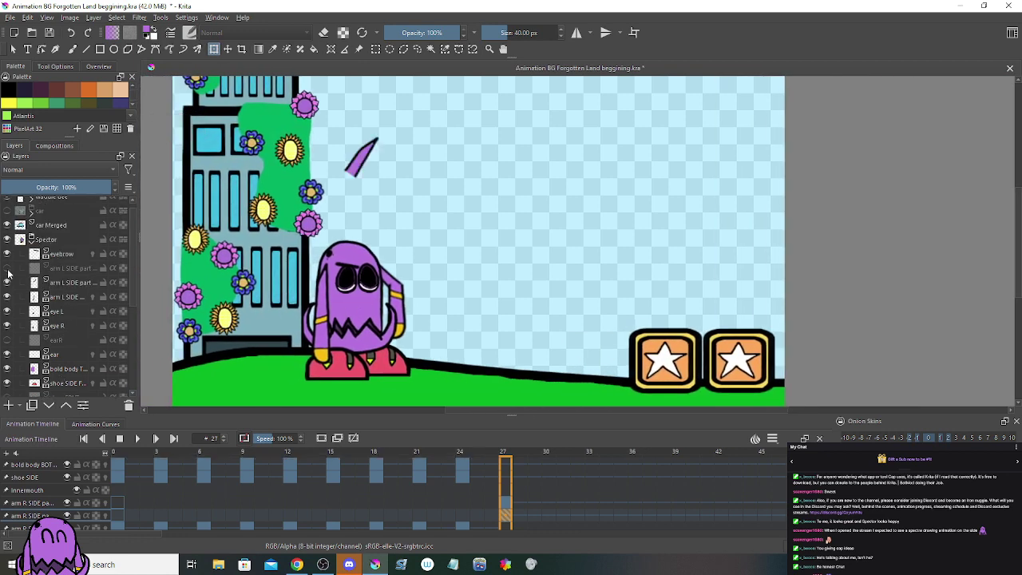
{"action": "left_click", "coordinate": [7, 268]}
{"action": "left_click", "coordinate": [61, 297]}
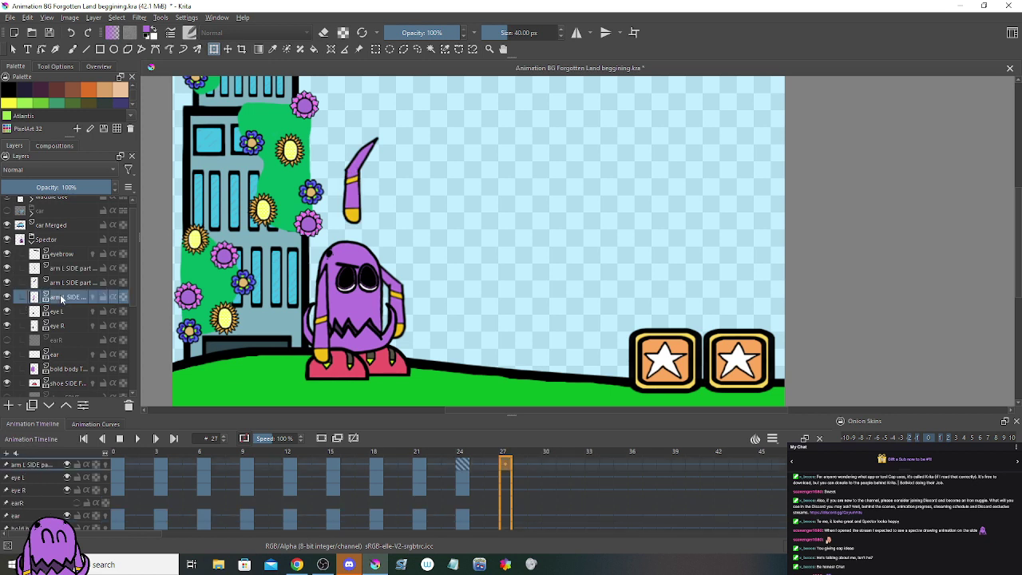
Step: Create a blank frame at frame 27 on the full arm L SIDE layer and move the upper arm piece to Spector's shoulder
{"action": "right_click", "coordinate": [509, 466]}
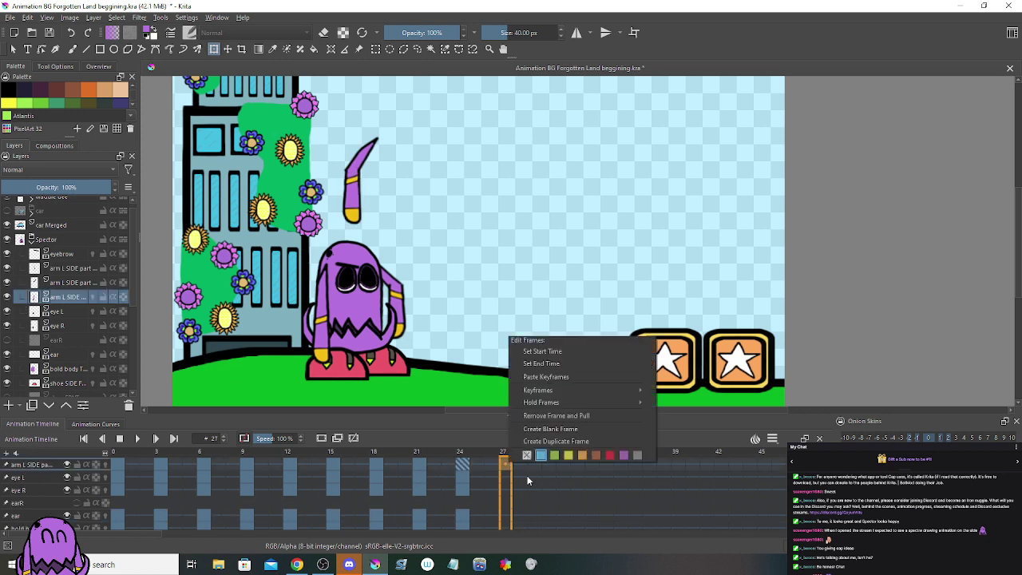
{"action": "left_click", "coordinate": [534, 429]}
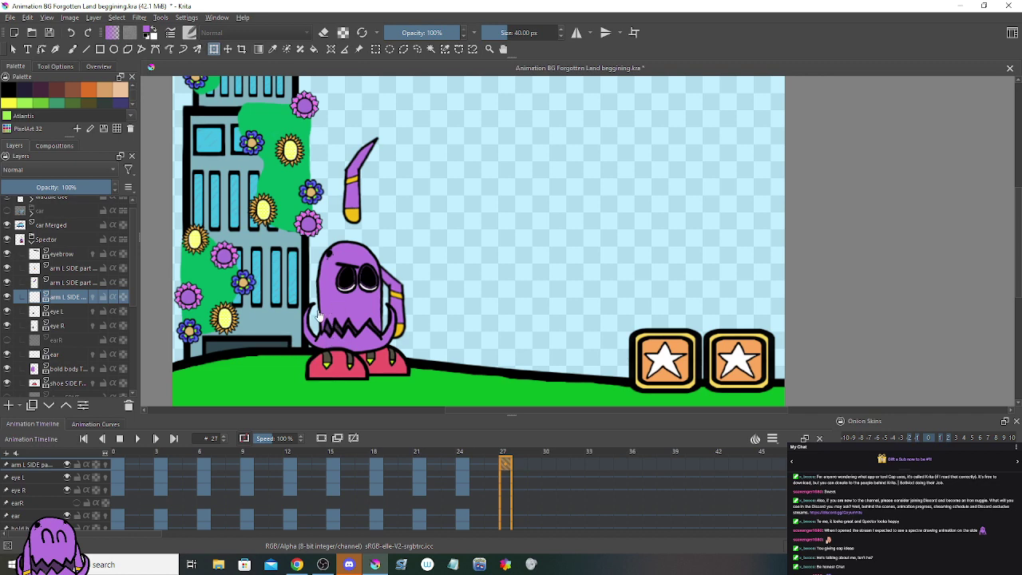
{"action": "left_click", "coordinate": [80, 284]}
{"action": "scroll", "coordinate": [354, 165], "scroll_direction": "up", "scroll_amount": 2}
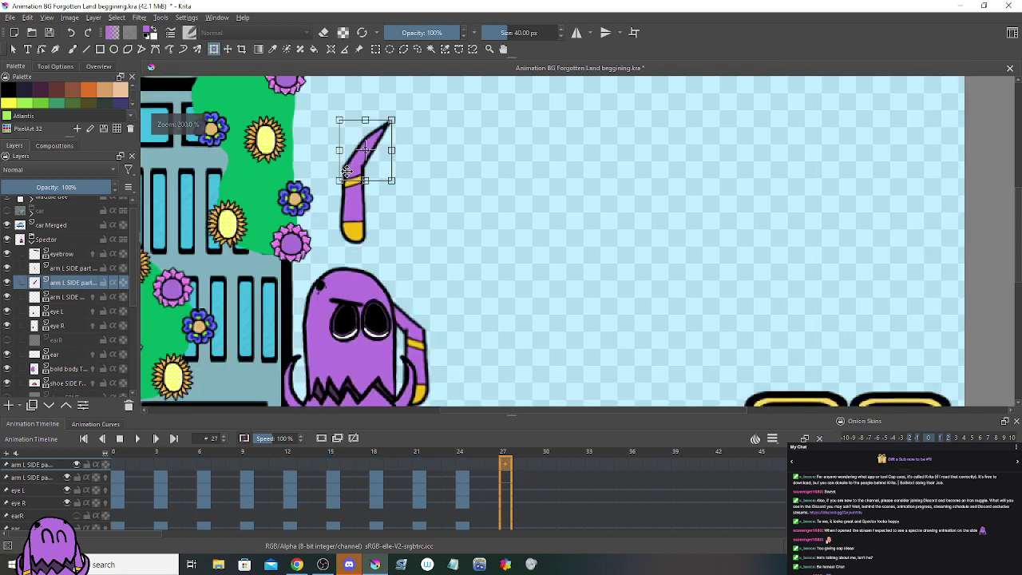
{"action": "key", "text": "Return"}
{"action": "left_click", "coordinate": [271, 362]}
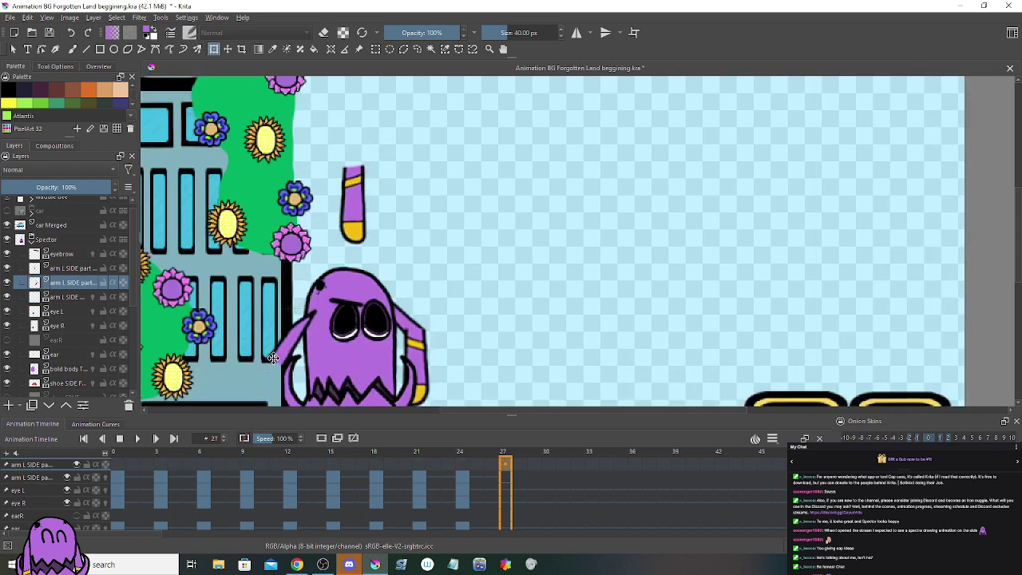
{"action": "scroll", "coordinate": [241, 374], "scroll_direction": "down", "scroll_amount": 3}
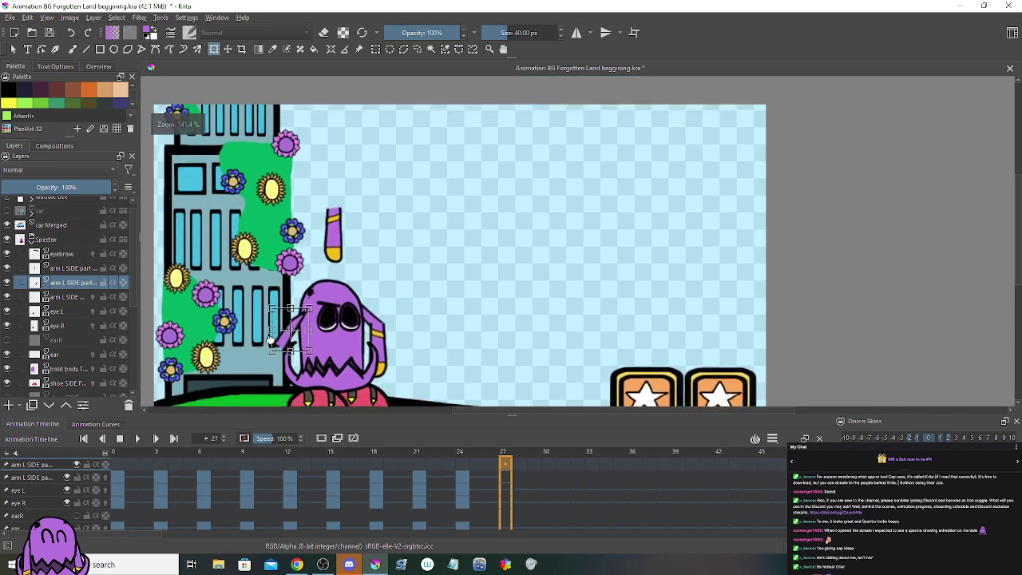
Step: Move the arm L SIDE forearm piece down beside Spector's body so it joins the lower end of the upper arm
{"action": "left_click", "coordinate": [79, 268]}
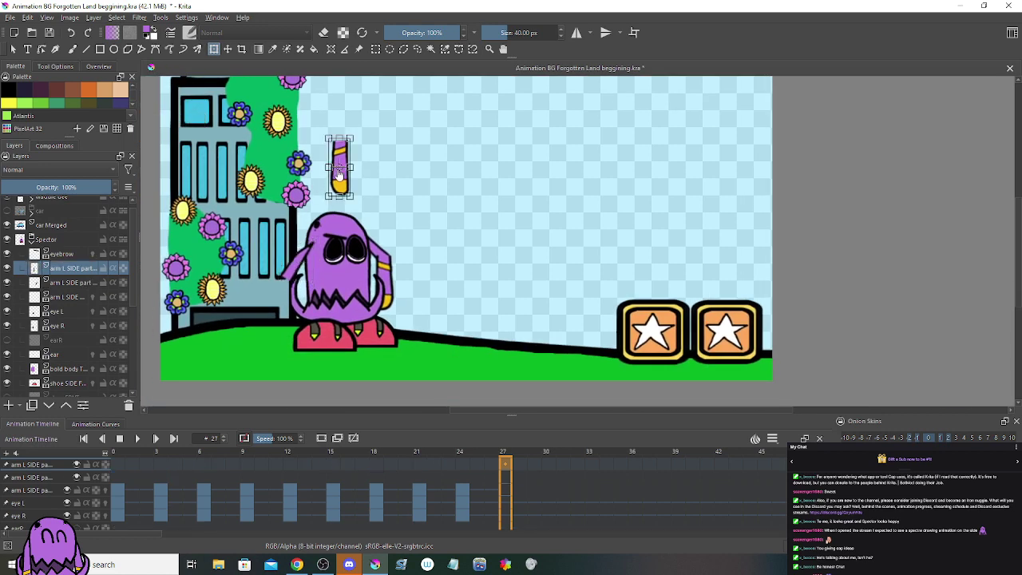
{"action": "left_click_drag", "start_coordinate": [337, 178], "coordinate": [284, 304]}
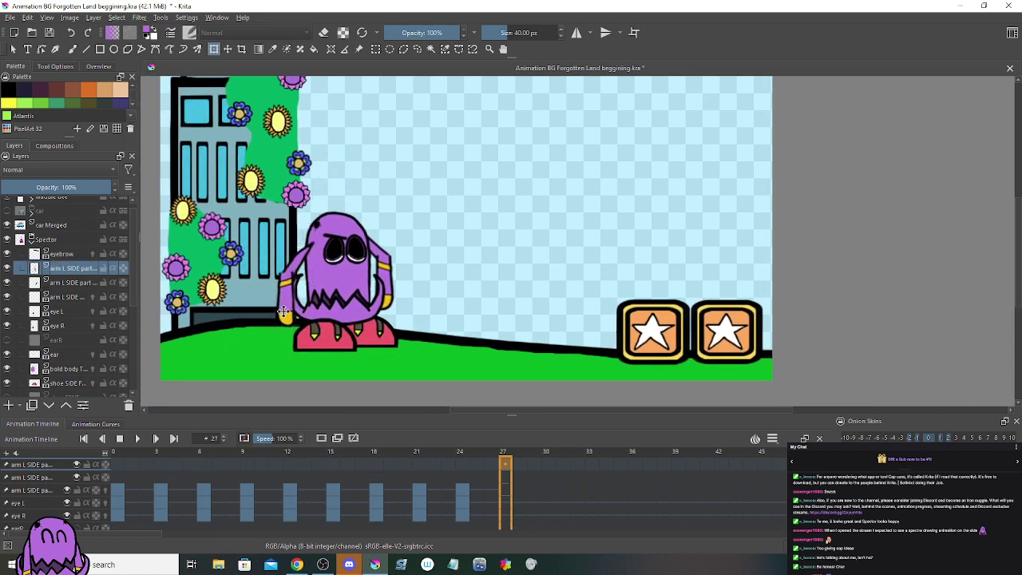
{"action": "scroll", "coordinate": [286, 312], "scroll_direction": "up", "scroll_amount": 3}
{"action": "scroll", "coordinate": [286, 313], "scroll_direction": "up", "scroll_amount": 1}
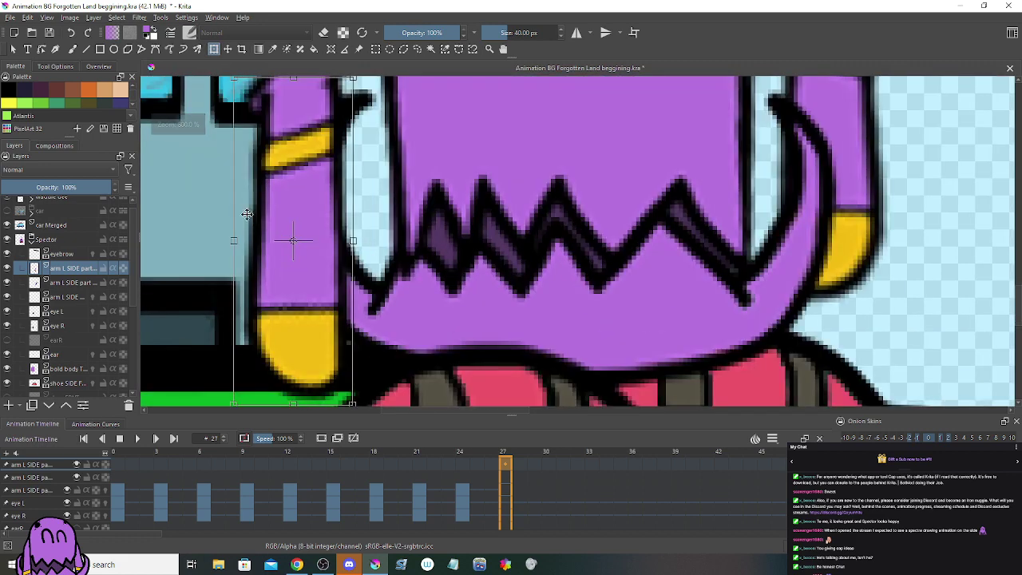
{"action": "scroll", "coordinate": [284, 271], "scroll_direction": "up", "scroll_amount": 1}
{"action": "left_click_drag", "start_coordinate": [284, 266], "coordinate": [273, 277]}
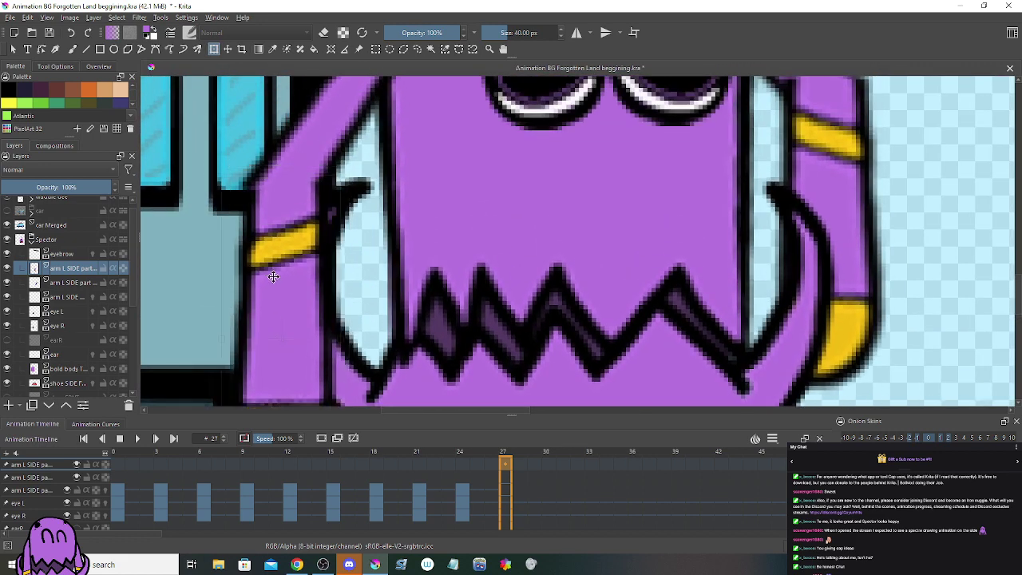
{"action": "scroll", "coordinate": [273, 277], "scroll_direction": "down", "scroll_amount": 3}
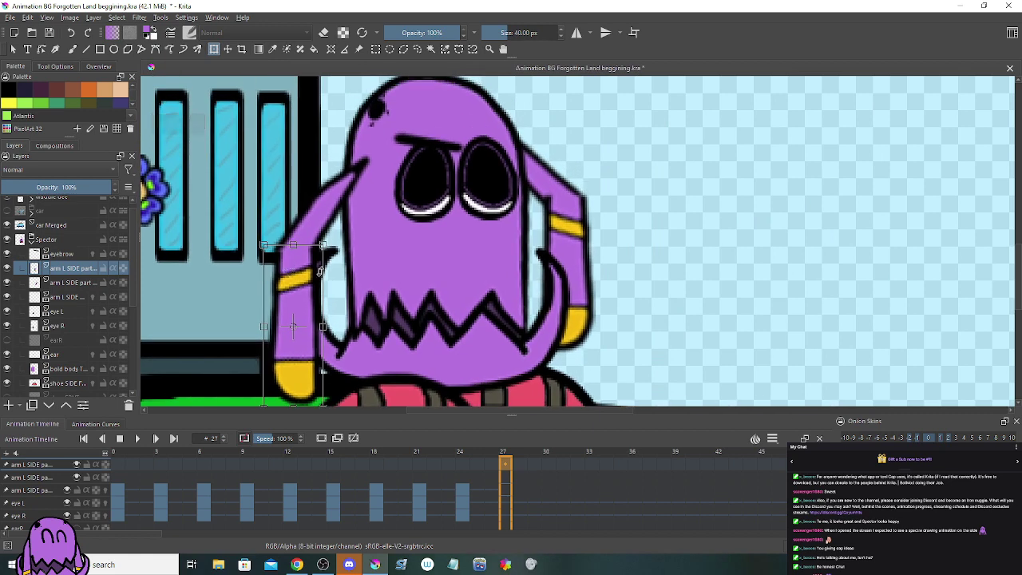
Step: Rotate the arm L SIDE upper arm piece slightly clockwise and shift it up and outward from the body
{"action": "left_click", "coordinate": [80, 283]}
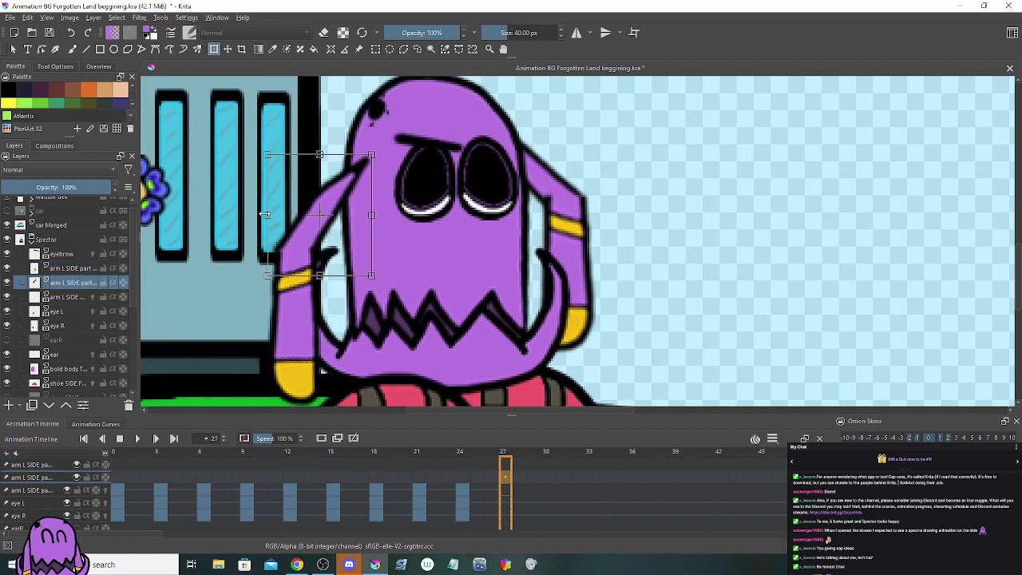
{"action": "left_click_drag", "start_coordinate": [239, 209], "coordinate": [234, 200]}
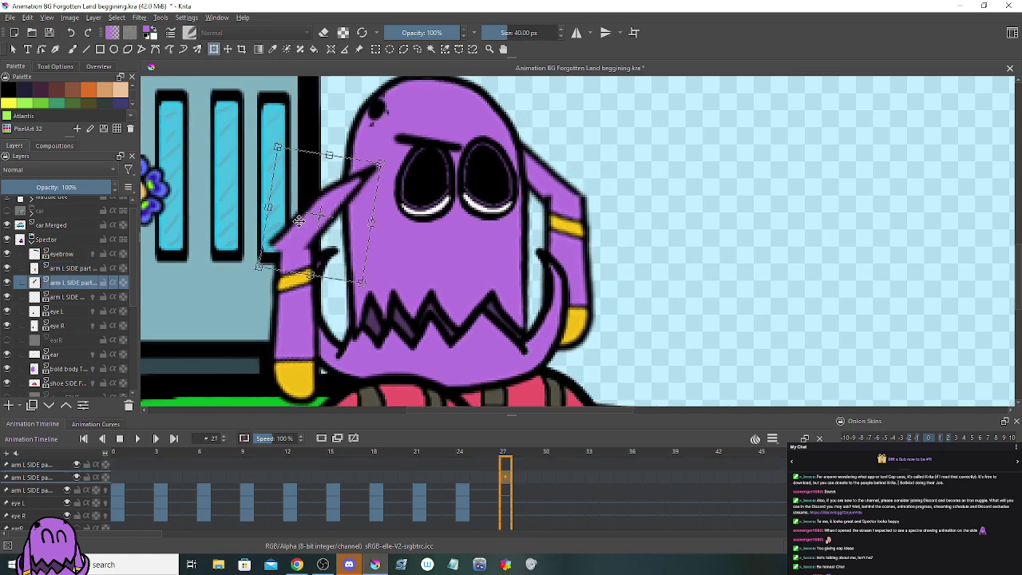
{"action": "left_click_drag", "start_coordinate": [301, 217], "coordinate": [294, 210]}
Step: Rotate the arm L SIDE forearm slightly counterclockwise and move it up to meet the upper arm at the elbow
{"action": "left_click", "coordinate": [80, 269]}
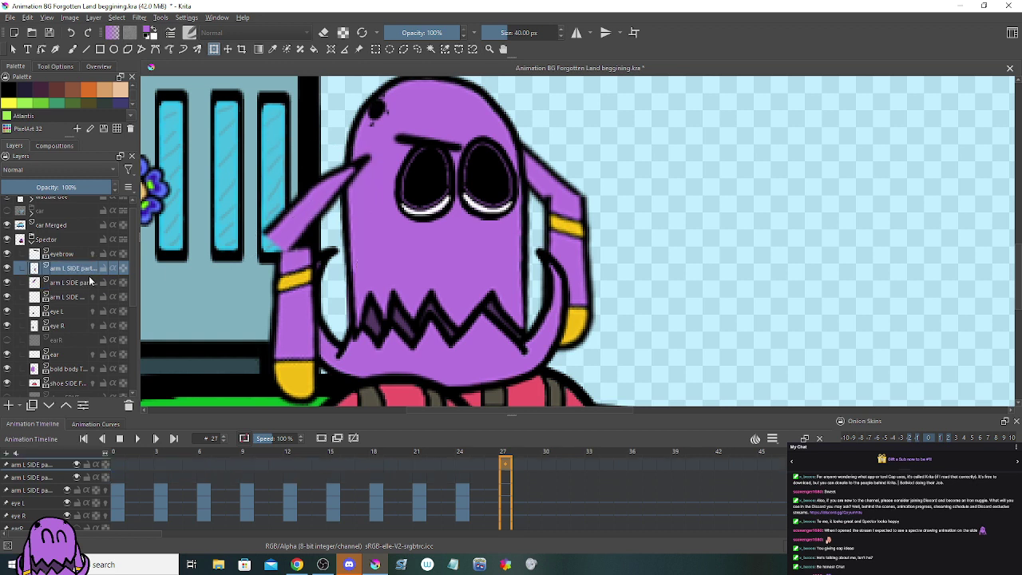
{"action": "left_click_drag", "start_coordinate": [266, 320], "coordinate": [262, 286]}
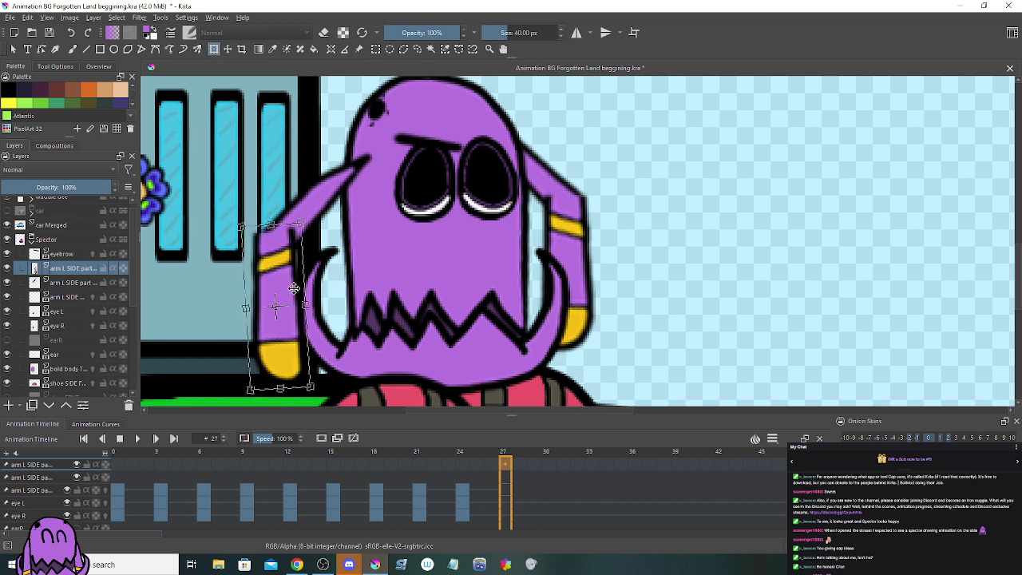
{"action": "key", "text": "Return"}
{"action": "mouse_move", "coordinate": [296, 289]}
{"action": "left_mouse_down"}
{"action": "mouse_move", "coordinate": [297, 298]}
{"action": "mouse_move", "coordinate": [298, 288]}
{"action": "left_mouse_up"}
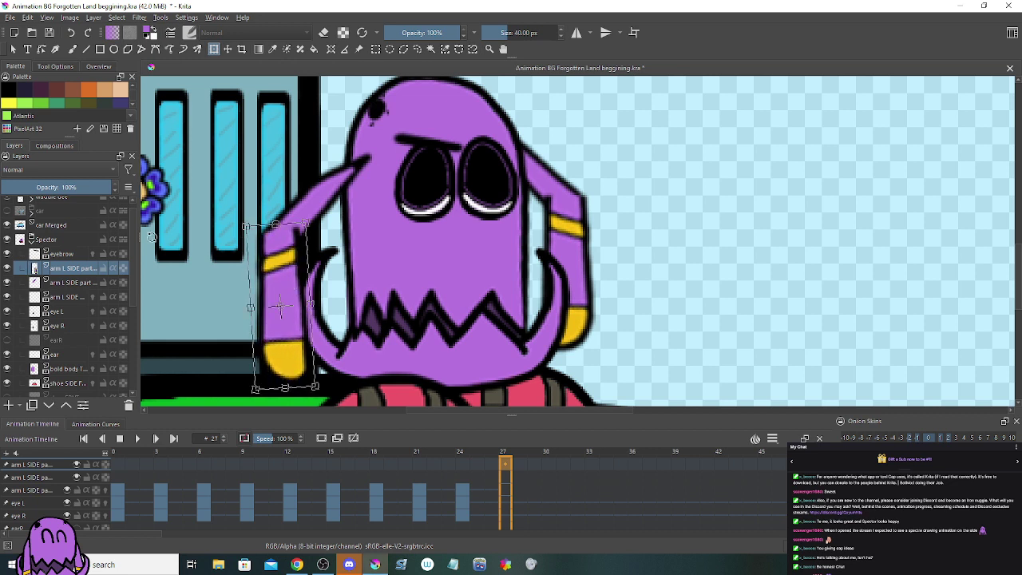
{"action": "key", "text": "minus"}
{"action": "key", "text": "minus"}
{"action": "key", "text": "minus"}
{"action": "key", "text": "minus"}
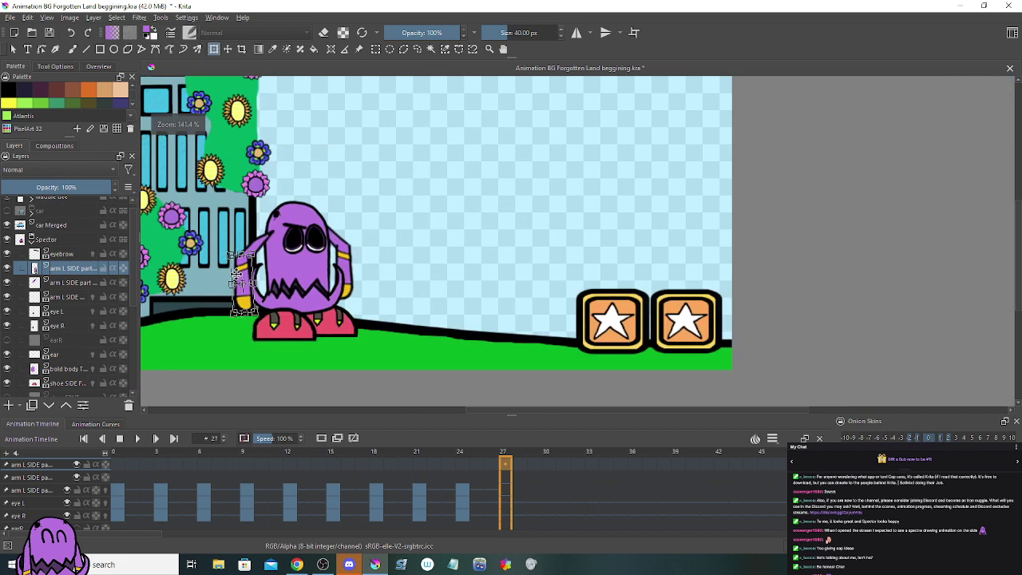
Step: Apply the forearm transform and fine-tune the forearm's position at the elbow of the arm L SIDE
{"action": "left_click", "coordinate": [76, 254]}
{"action": "scroll", "coordinate": [289, 262], "scroll_direction": "up", "scroll_amount": 6}
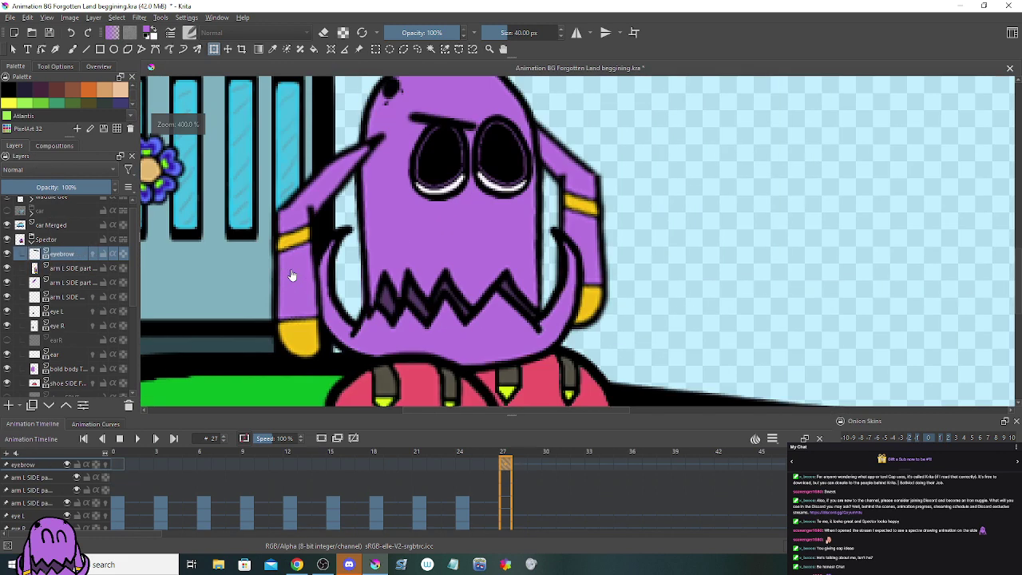
{"action": "left_click", "coordinate": [68, 270]}
{"action": "left_click_drag", "start_coordinate": [296, 285], "coordinate": [354, 263]}
{"action": "key", "text": "ctrl+t"}
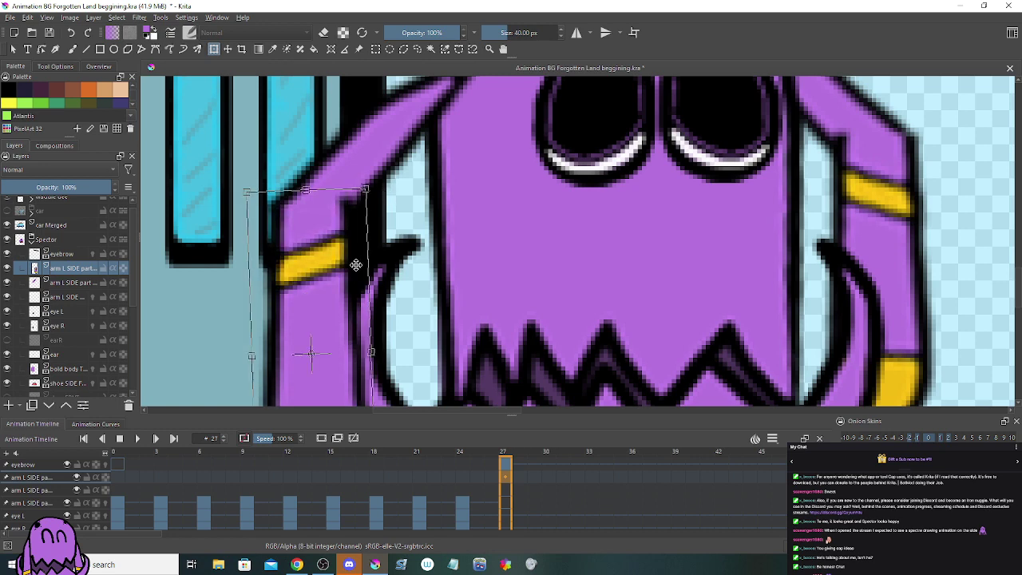
{"action": "scroll", "coordinate": [154, 266], "scroll_direction": "down", "scroll_amount": 5}
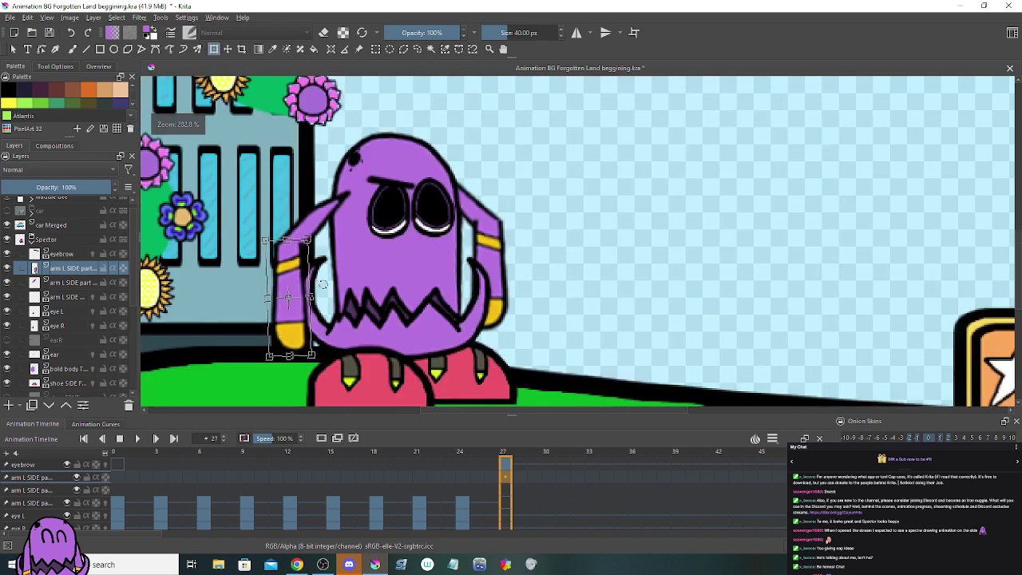
{"action": "left_click", "coordinate": [63, 254]}
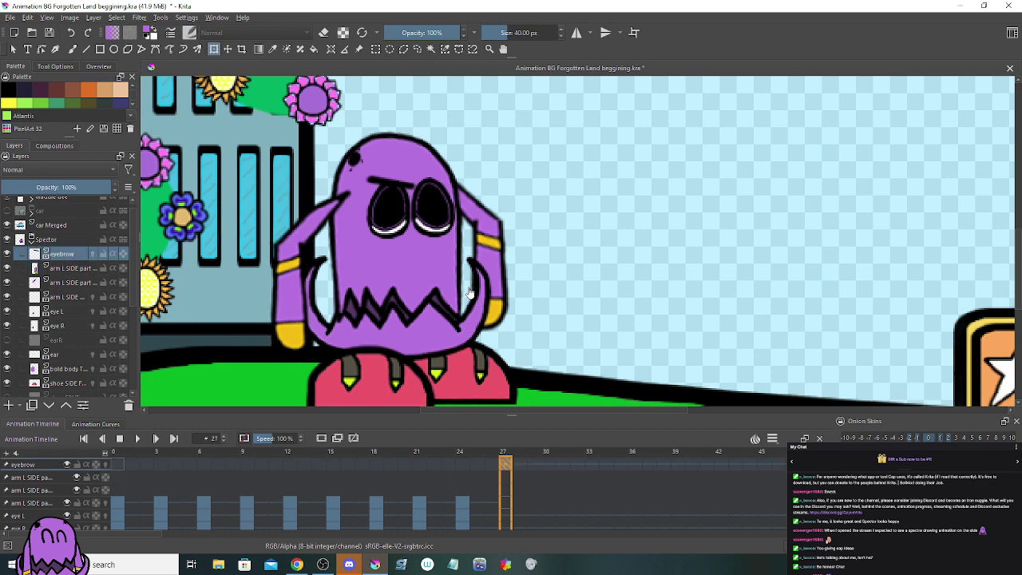
{"action": "scroll", "coordinate": [477, 287], "scroll_direction": "down", "scroll_amount": 2}
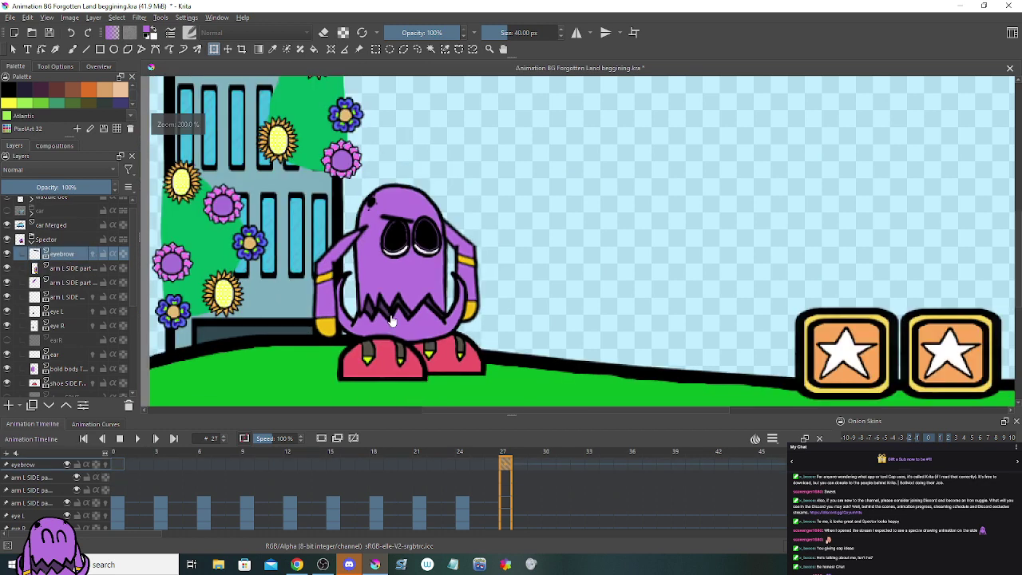
Step: Compare frame 24 with frame 27, and create duplicate frames at frame 27 on both arm L SIDE part layers
{"action": "left_click", "coordinate": [463, 506]}
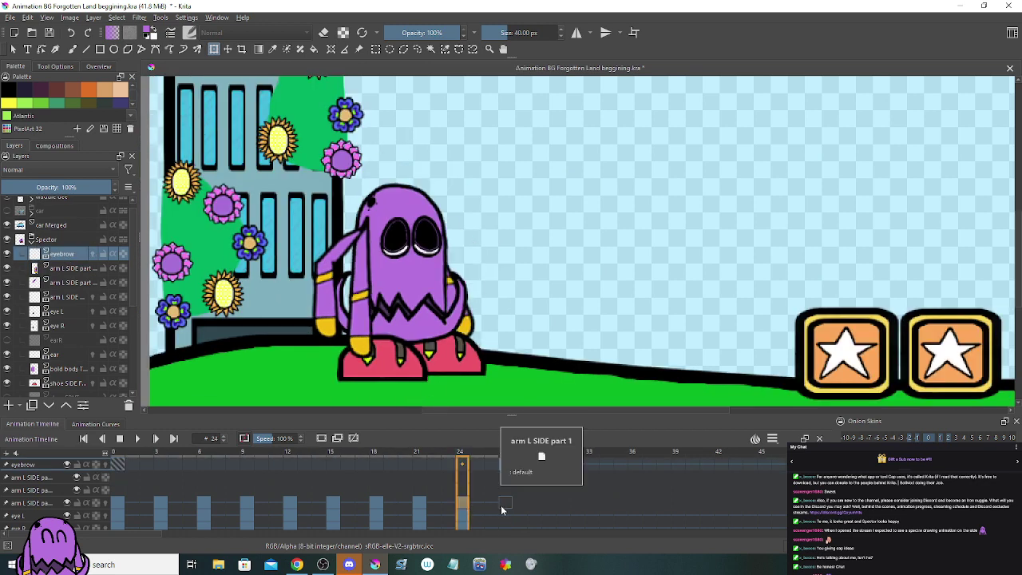
{"action": "left_click", "coordinate": [501, 509]}
{"action": "left_click", "coordinate": [504, 483]}
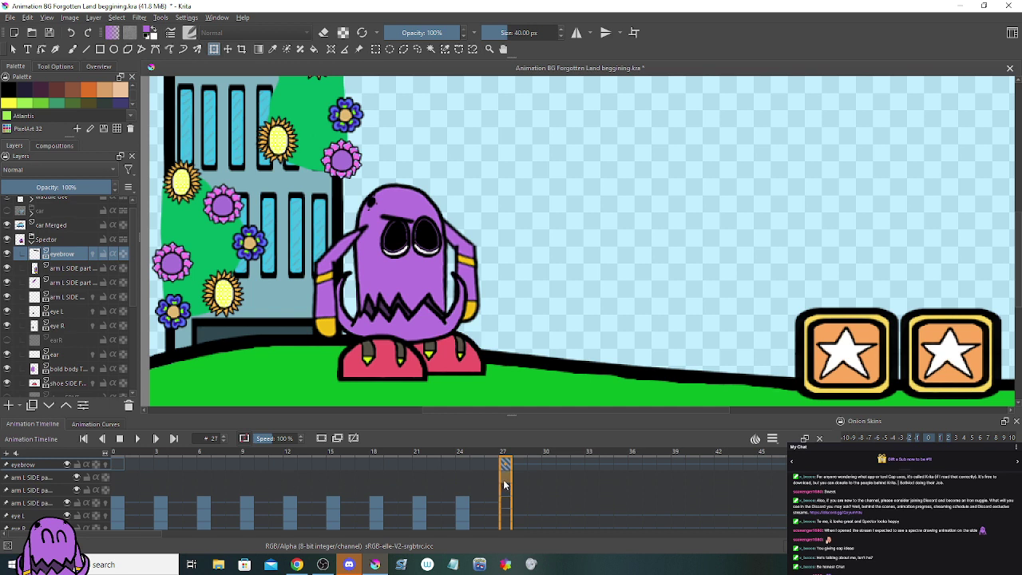
{"action": "right_click", "coordinate": [503, 483]}
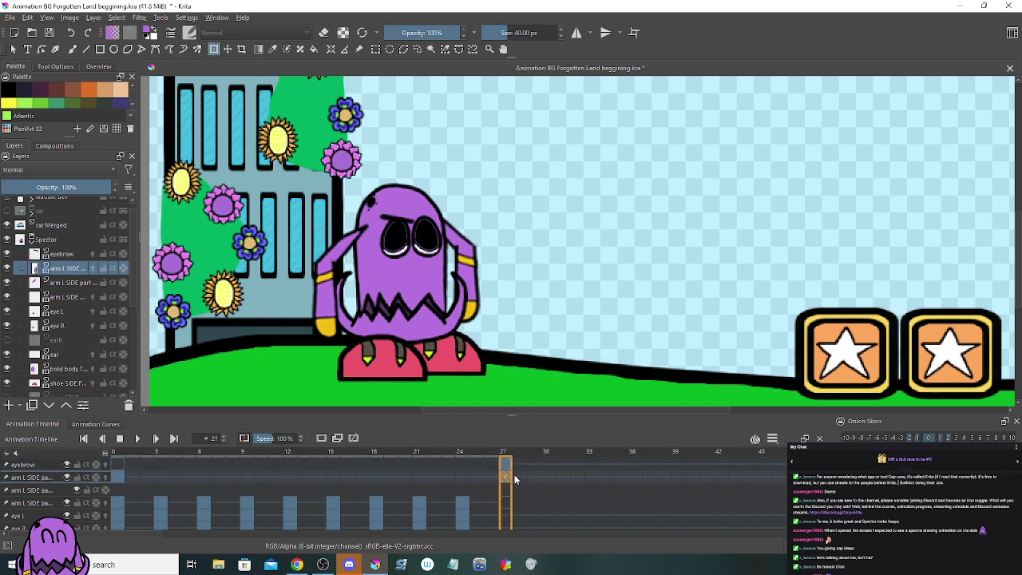
{"action": "right_click", "coordinate": [505, 490]}
{"action": "left_click", "coordinate": [521, 467]}
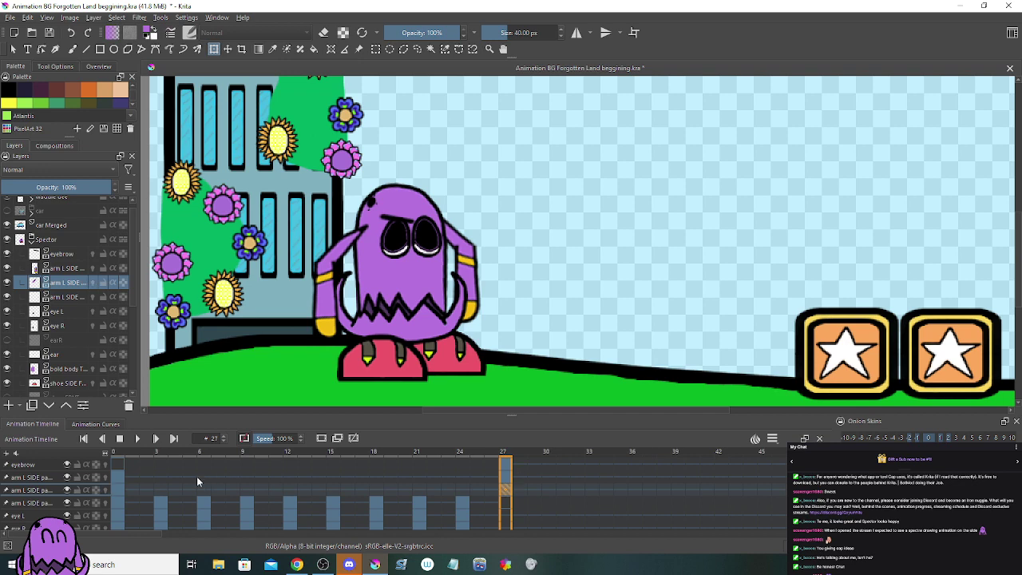
Step: Remove the frame 0 keyframes from both arm L SIDE part layers and return to frame 27
{"action": "right_click", "coordinate": [113, 489]}
{"action": "right_click", "coordinate": [118, 477]}
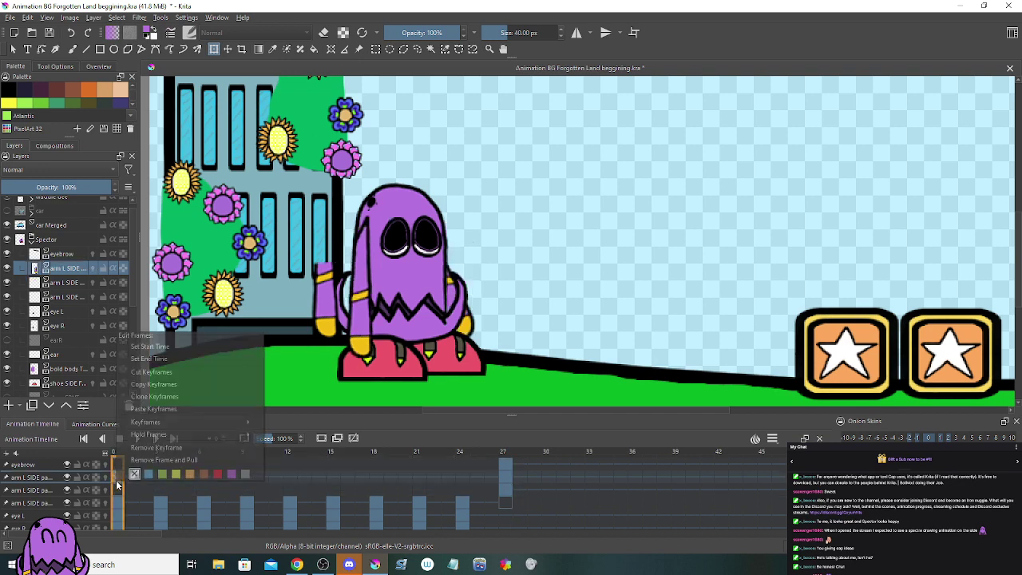
{"action": "left_click", "coordinate": [134, 450]}
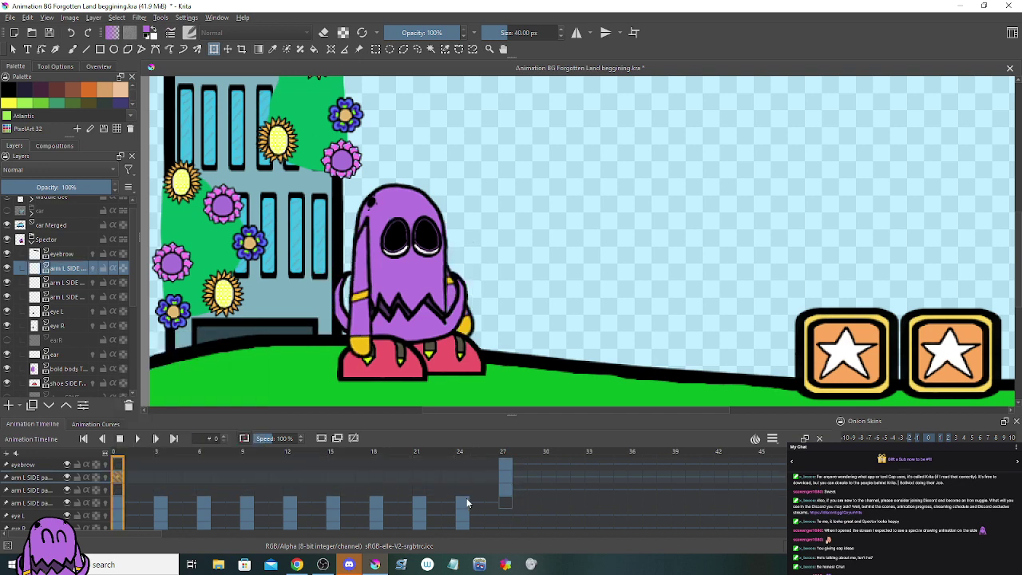
{"action": "left_click", "coordinate": [506, 483]}
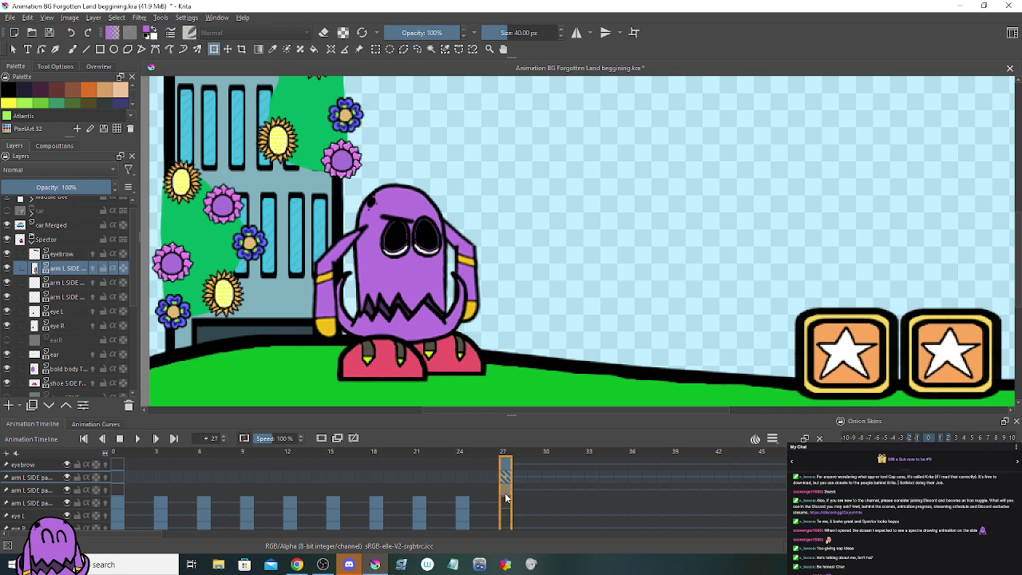
Step: Step back and forth between frames 24 and 28 to examine the change into the new angry pose
{"action": "left_click", "coordinate": [488, 492]}
{"action": "left_click", "coordinate": [503, 493]}
{"action": "left_click", "coordinate": [488, 493]}
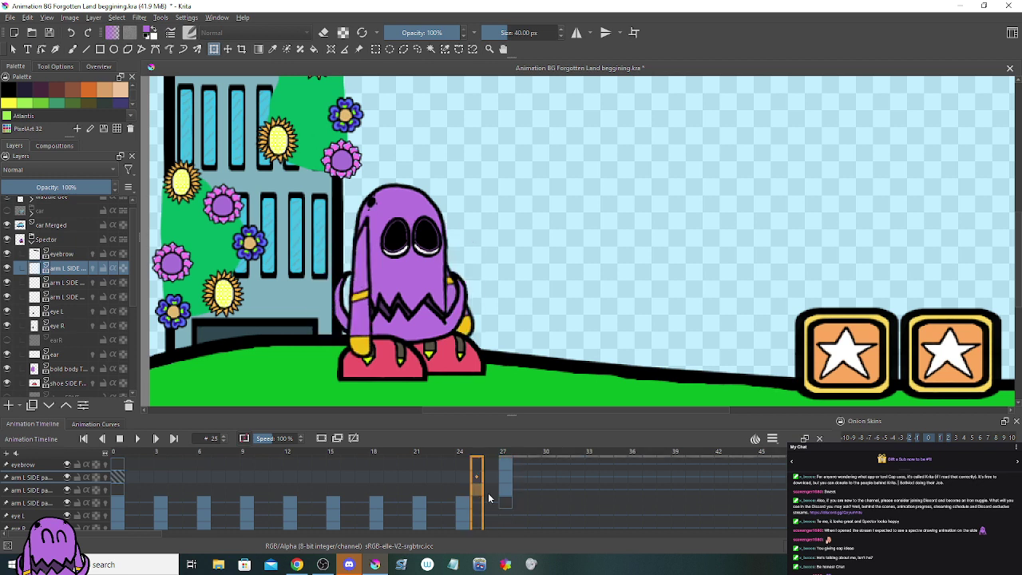
{"action": "key", "text": "Right"}
{"action": "left_click", "coordinate": [489, 491]}
{"action": "left_click", "coordinate": [500, 489]}
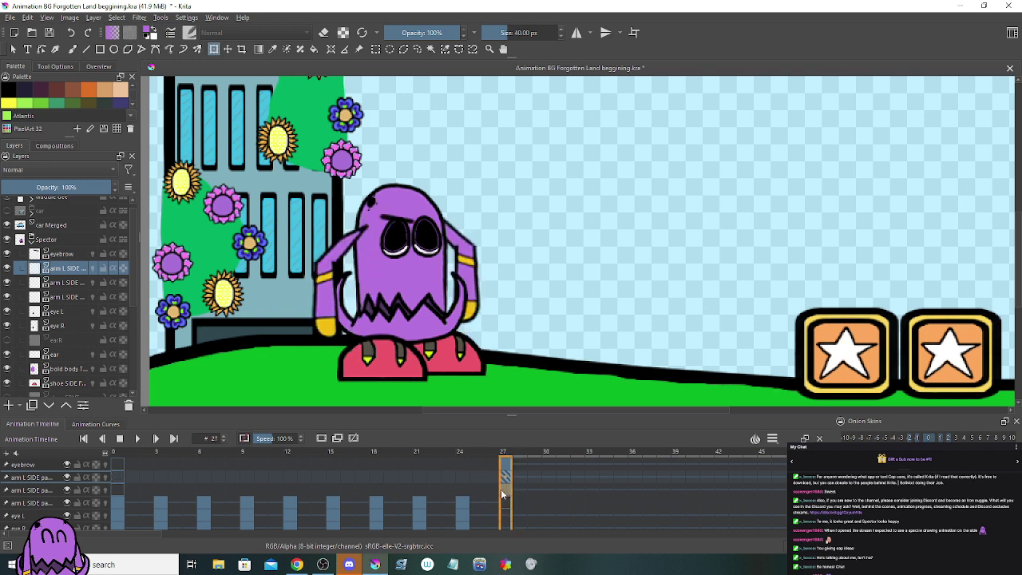
{"action": "left_click", "coordinate": [492, 489]}
{"action": "left_click", "coordinate": [504, 493]}
{"action": "left_click", "coordinate": [467, 512]}
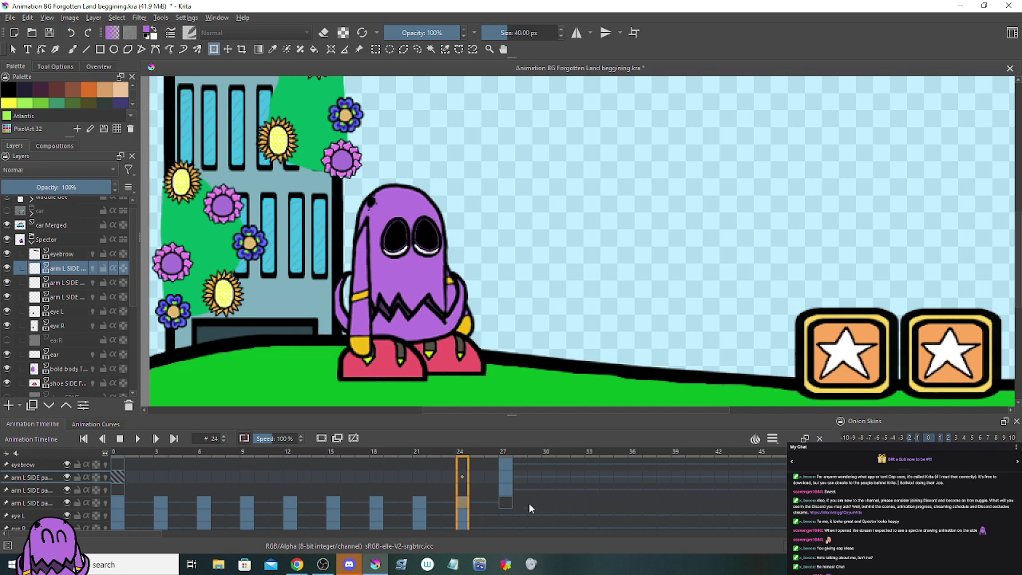
{"action": "key", "text": "Right"}
{"action": "key", "text": "Right"}
{"action": "key", "text": "Right"}
{"action": "key", "text": "Right"}
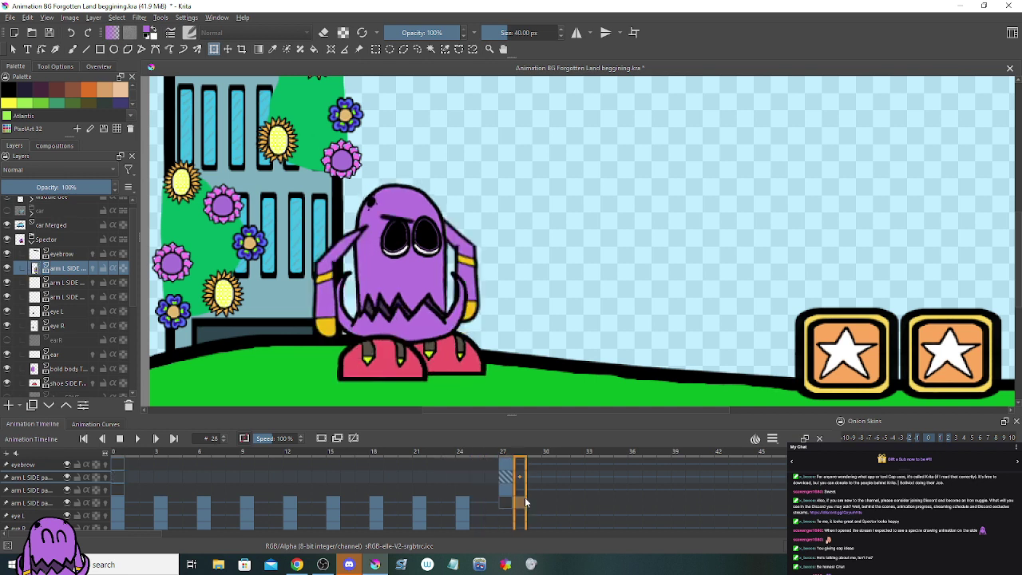
{"action": "key", "text": "Left"}
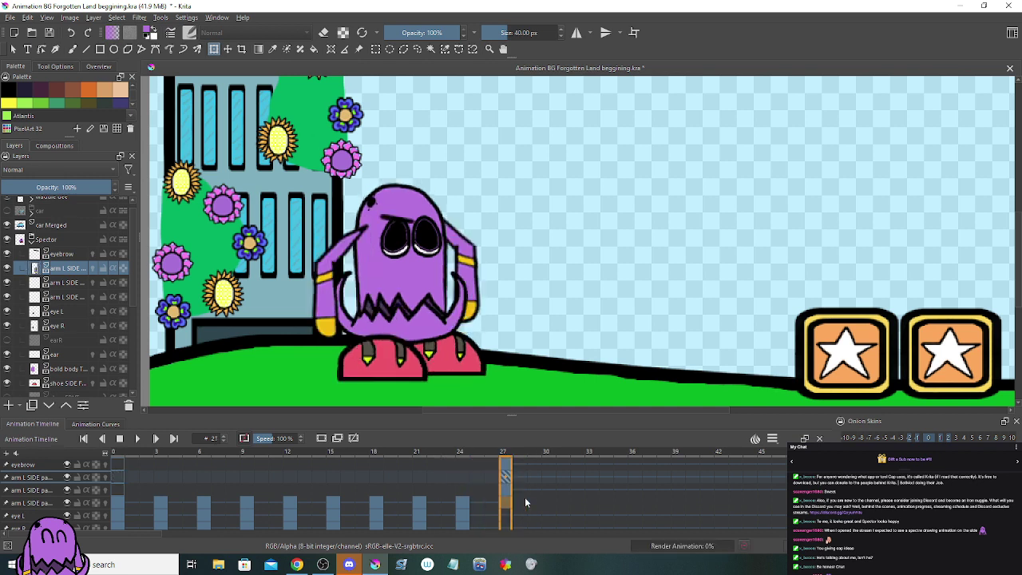
{"action": "key", "text": "Left"}
{"action": "key", "text": "Right"}
{"action": "key", "text": "Left"}
{"action": "key", "text": "Left"}
{"action": "key", "text": "Right"}
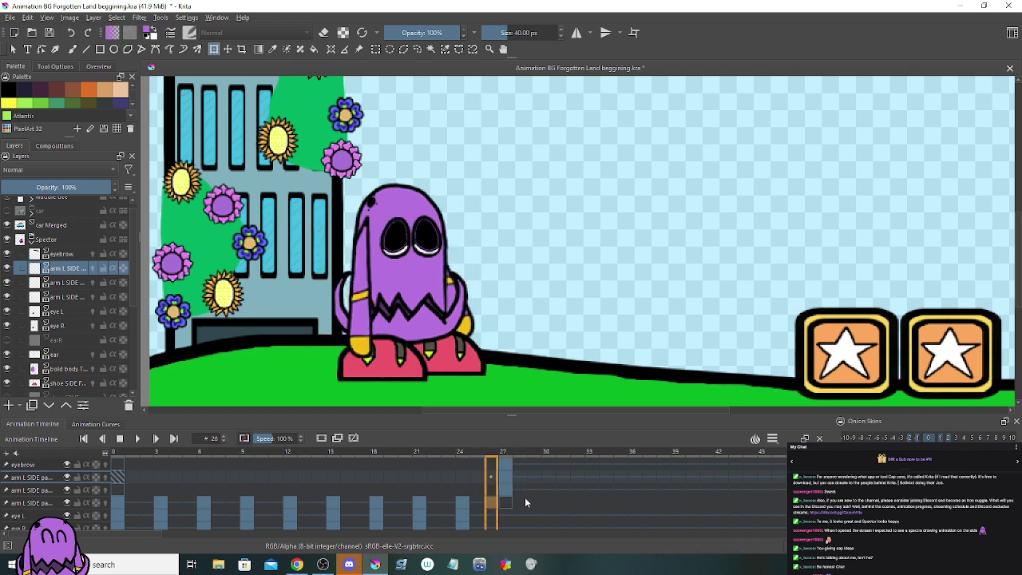
{"action": "key", "text": "Right"}
Step: Select frames 0 to 30 on the full arm L SIDE layer and play back the animation
{"action": "left_click_drag", "start_coordinate": [551, 503], "coordinate": [114, 505]}
{"action": "left_click", "coordinate": [134, 441]}
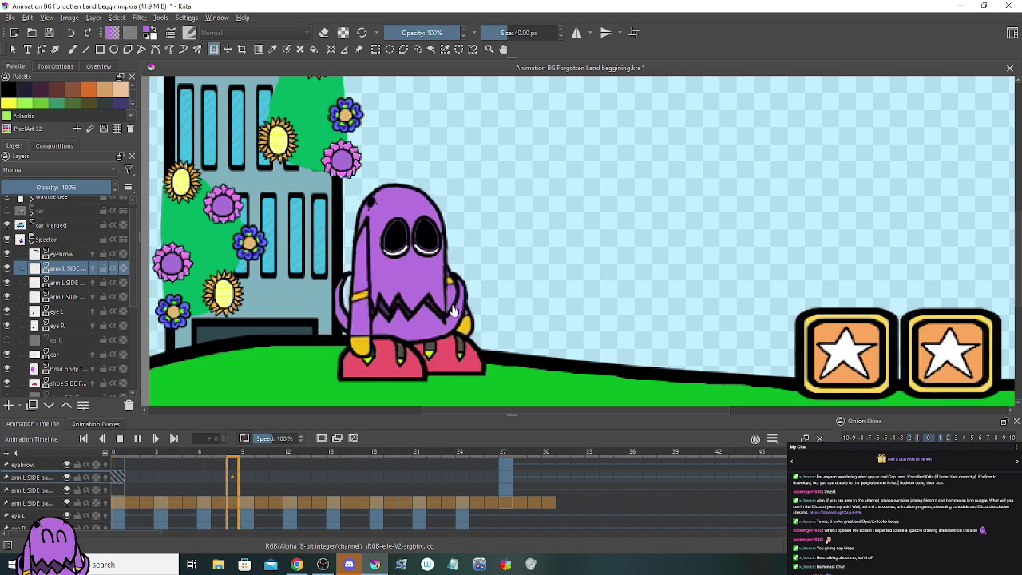
Step: Stop the playback and step through frames 0 to 27 to examine the change into the angry pose
{"action": "scroll", "coordinate": [455, 306], "scroll_direction": "down", "scroll_amount": 5}
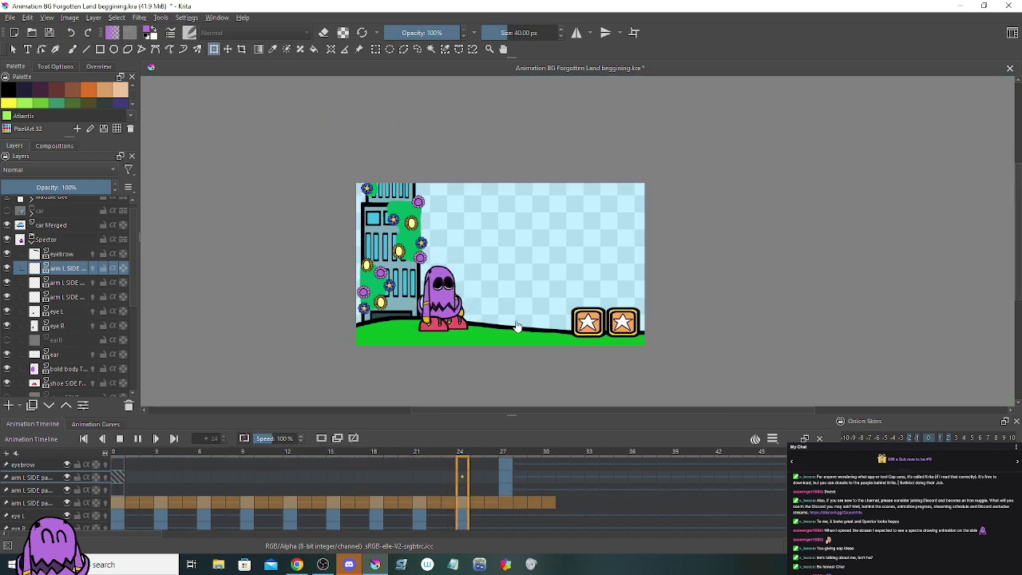
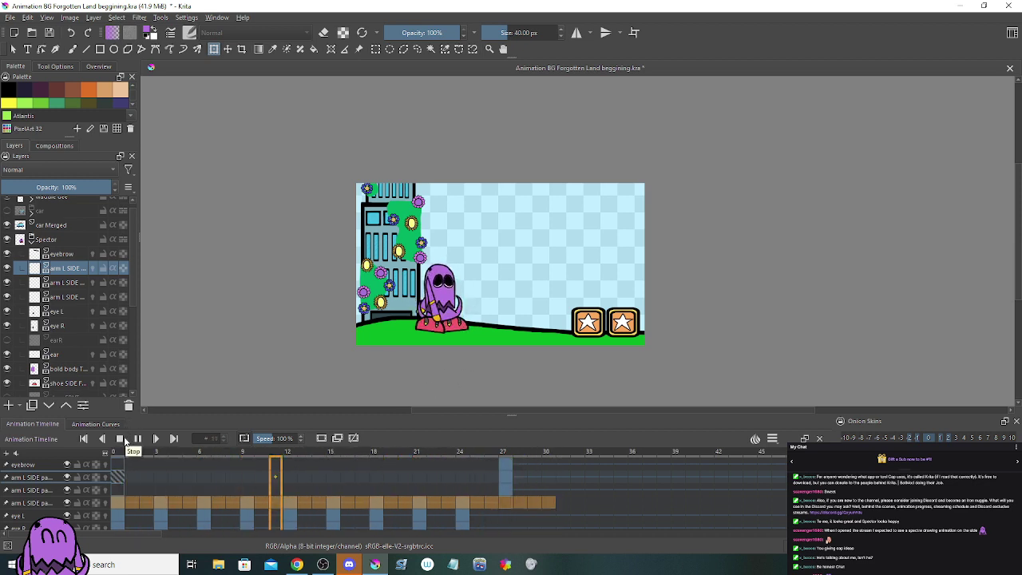
{"action": "left_click", "coordinate": [121, 439]}
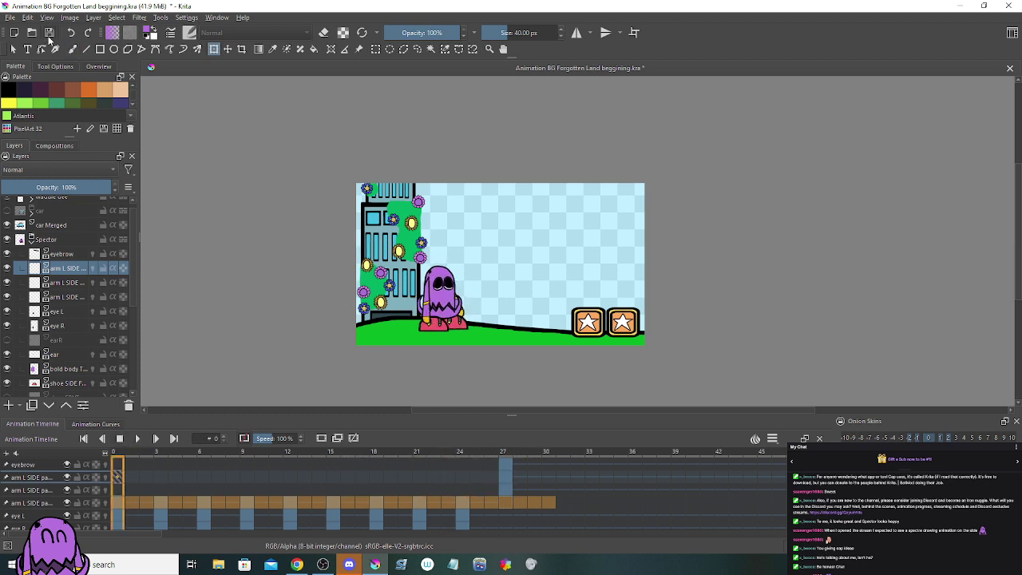
{"action": "key", "text": "Right"}
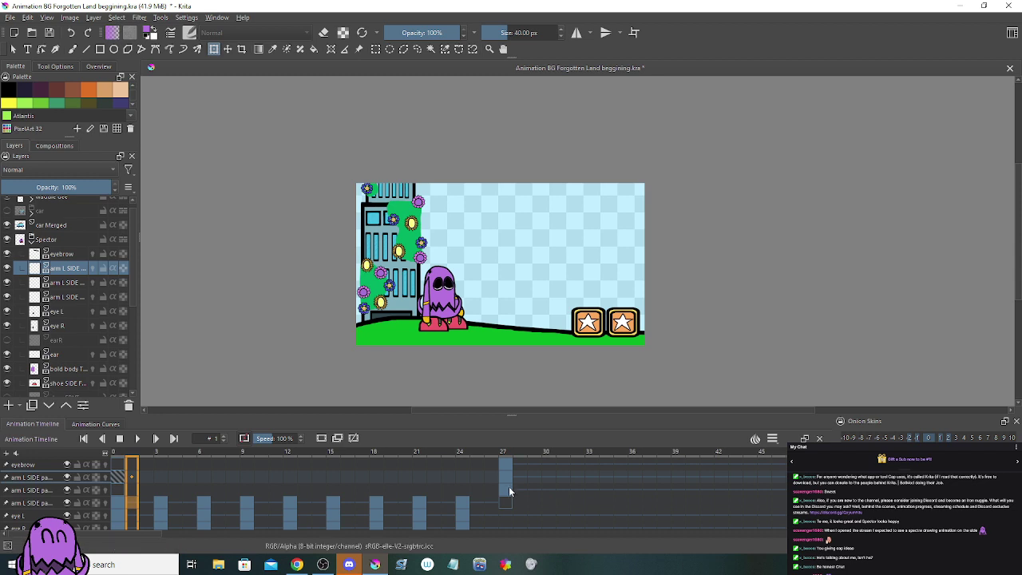
{"action": "key", "text": "Right"}
{"action": "key", "text": "Left"}
{"action": "key", "text": "Left"}
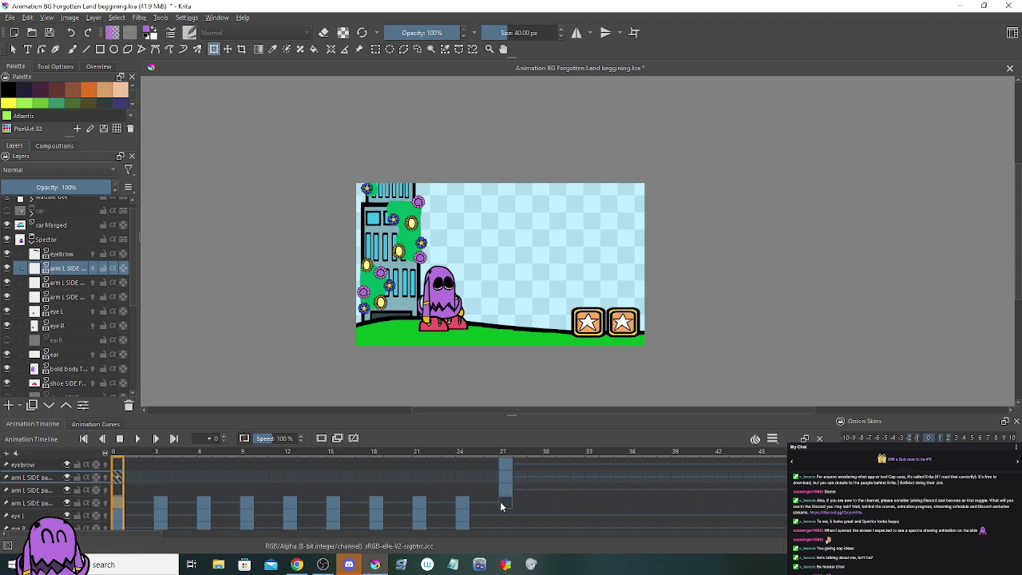
{"action": "key", "text": "Right"}
{"action": "key", "text": "Right"}
{"action": "key", "text": "Right"}
{"action": "key", "text": "Right"}
{"action": "key", "text": "Right"}
{"action": "key", "text": "Right"}
{"action": "key", "text": "Right"}
{"action": "key", "text": "Right"}
{"action": "key", "text": "Right"}
{"action": "key", "text": "Right"}
{"action": "key", "text": "Right"}
{"action": "key", "text": "Right"}
{"action": "key", "text": "Right"}
{"action": "key", "text": "Right"}
{"action": "key", "text": "Right"}
{"action": "key", "text": "Right"}
{"action": "key", "text": "Right"}
{"action": "key", "text": "Right"}
{"action": "key", "text": "Right"}
{"action": "key", "text": "Right"}
{"action": "key", "text": "Right"}
{"action": "key", "text": "Right"}
{"action": "key", "text": "Right"}
{"action": "key", "text": "Right"}
{"action": "key", "text": "Right"}
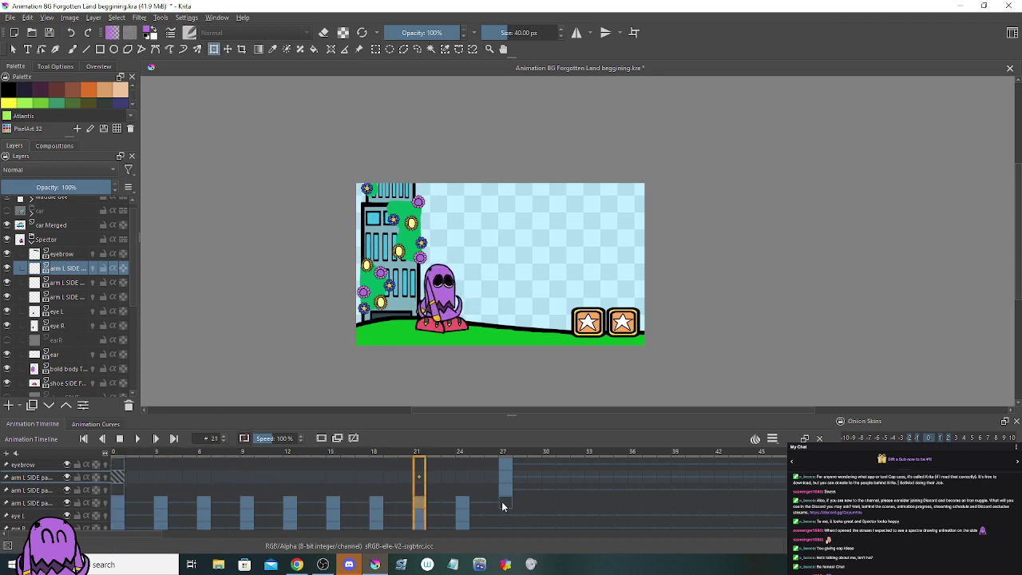
{"action": "key", "text": "Right"}
{"action": "key", "text": "Right"}
{"action": "key", "text": "Left"}
{"action": "key", "text": "Left"}
{"action": "key", "text": "Left"}
{"action": "key", "text": "Left"}
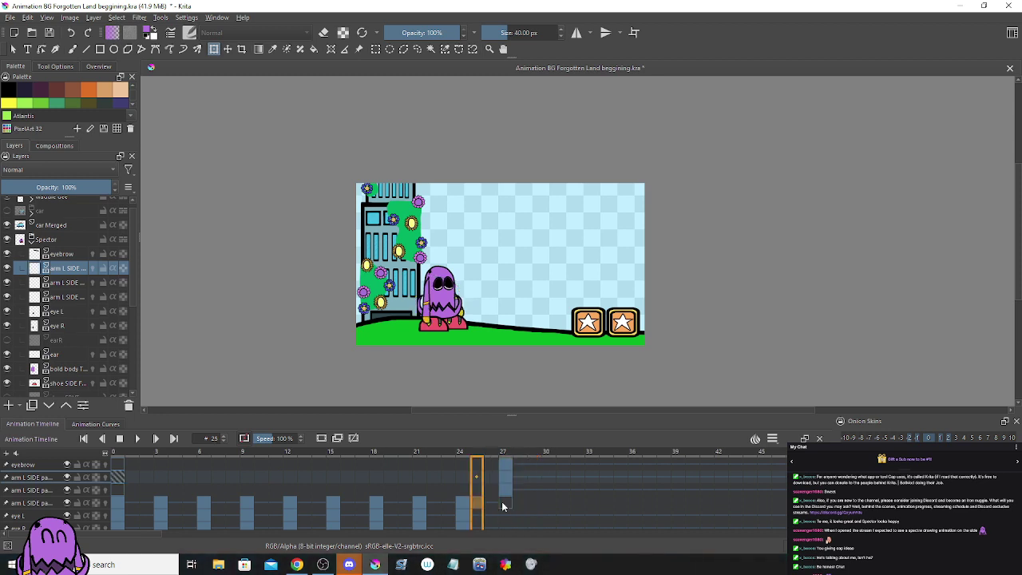
{"action": "key", "text": "Right"}
{"action": "key", "text": "Right"}
{"action": "key", "text": "Left"}
{"action": "key", "text": "Left"}
{"action": "key", "text": "Left"}
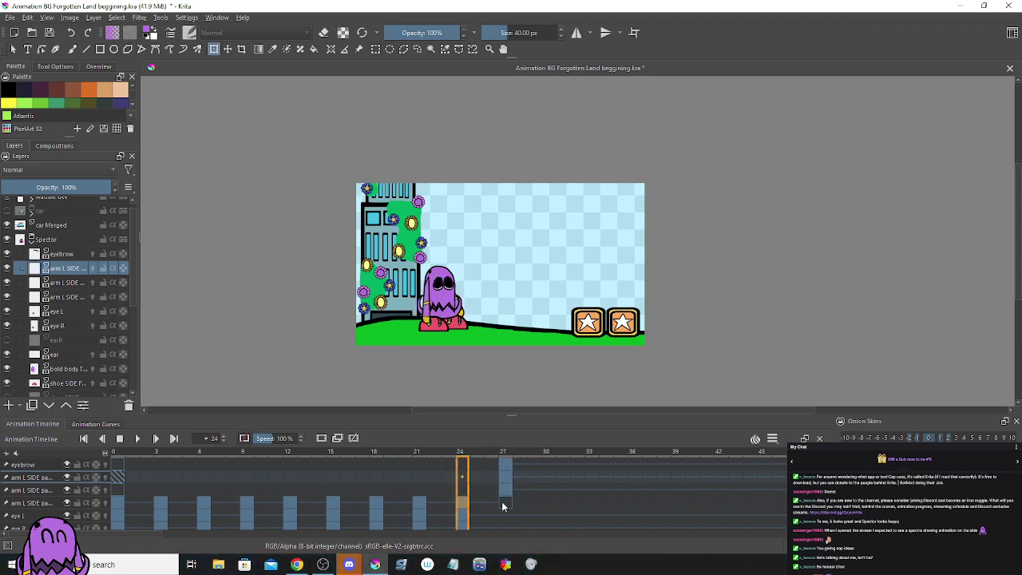
{"action": "key", "text": "Right"}
{"action": "key", "text": "Right"}
{"action": "key", "text": "Right"}
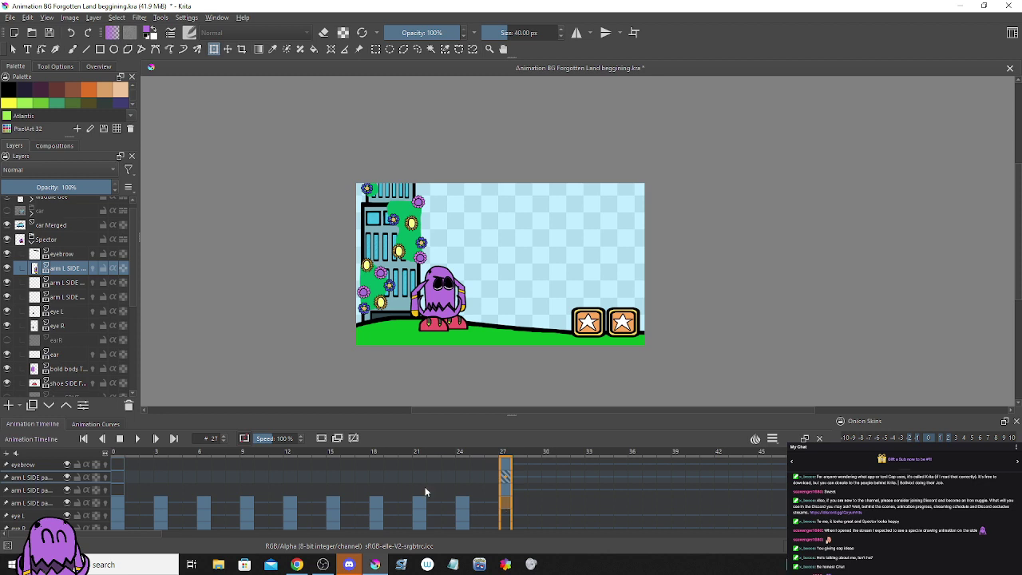
Step: Start a new pose at frame 30 on both arm L SIDE part layers and rotate the upper arm outward to a flatter angle
{"action": "left_click", "coordinate": [552, 476]}
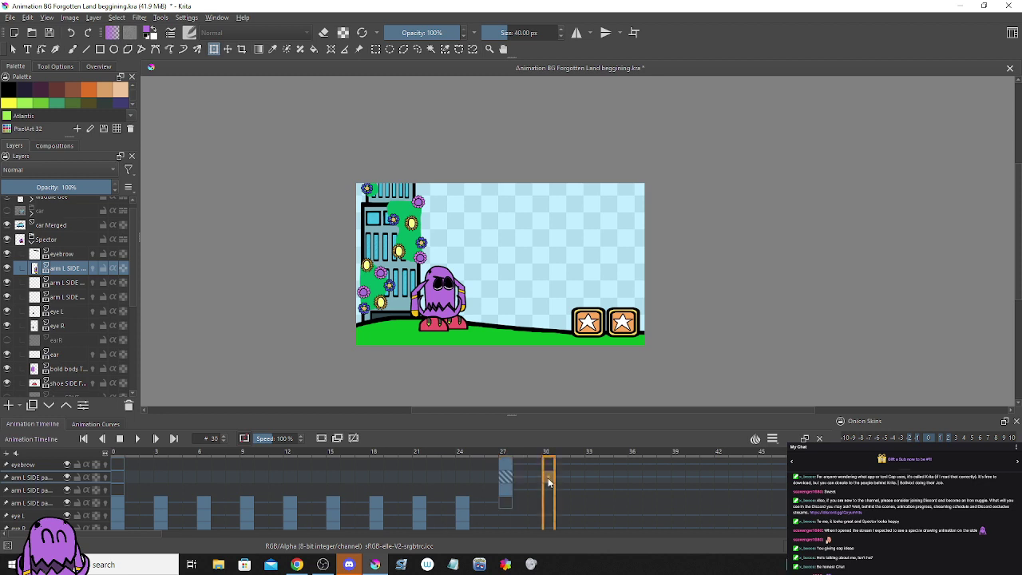
{"action": "scroll", "coordinate": [431, 344], "scroll_direction": "up", "scroll_amount": 3}
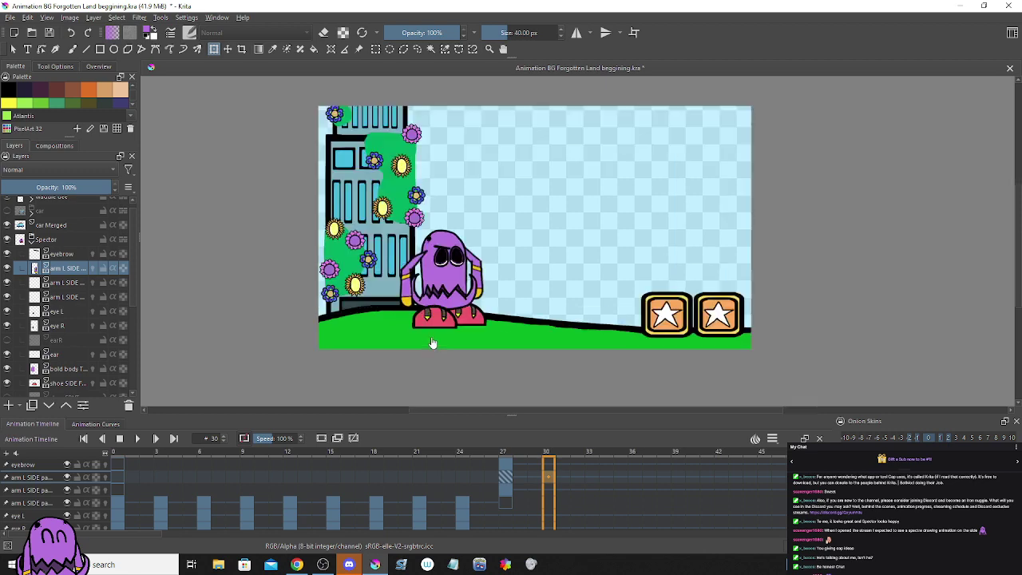
{"action": "scroll", "coordinate": [429, 332], "scroll_direction": "down", "scroll_amount": 1}
{"action": "scroll", "coordinate": [430, 333], "scroll_direction": "up", "scroll_amount": 4}
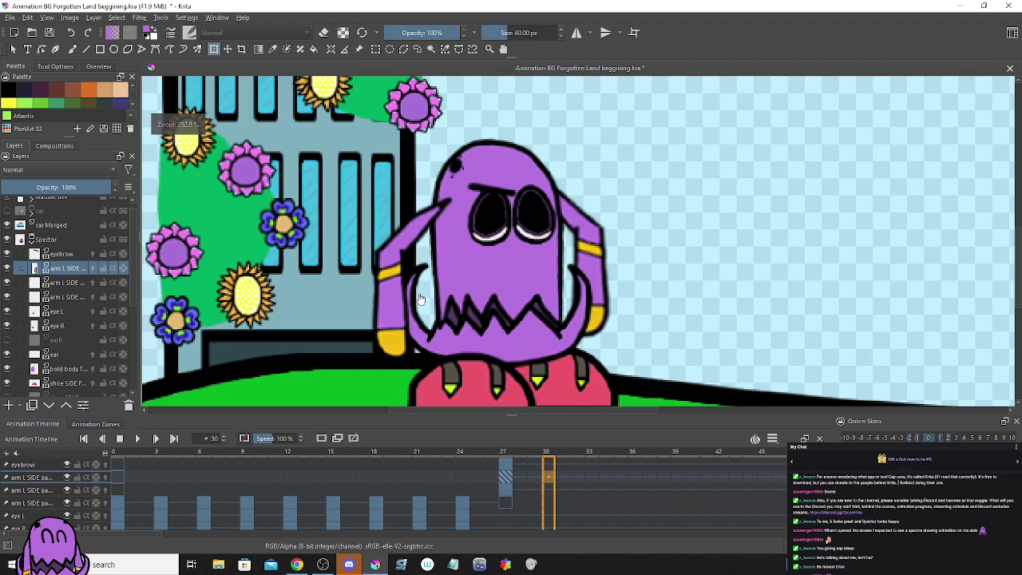
{"action": "scroll", "coordinate": [421, 361], "scroll_direction": "down", "scroll_amount": 1}
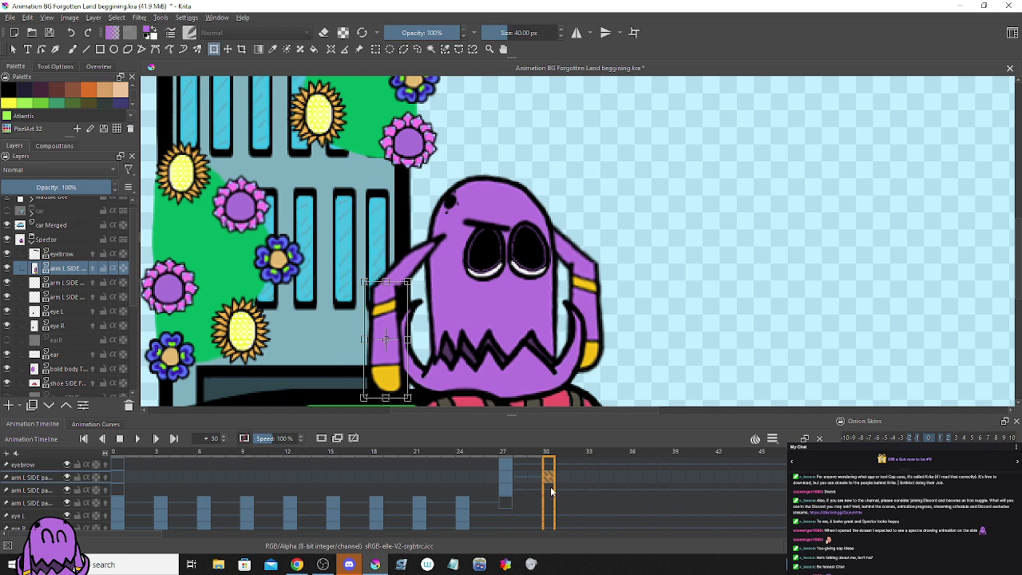
{"action": "left_click", "coordinate": [40, 492]}
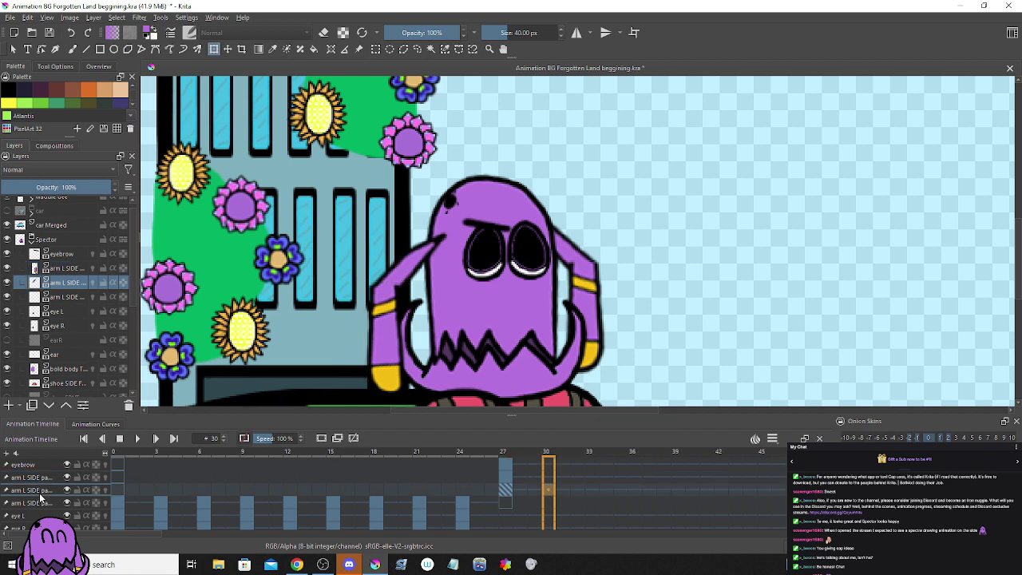
{"action": "left_click_drag", "start_coordinate": [350, 252], "coordinate": [366, 281]}
{"action": "key", "text": "Return"}
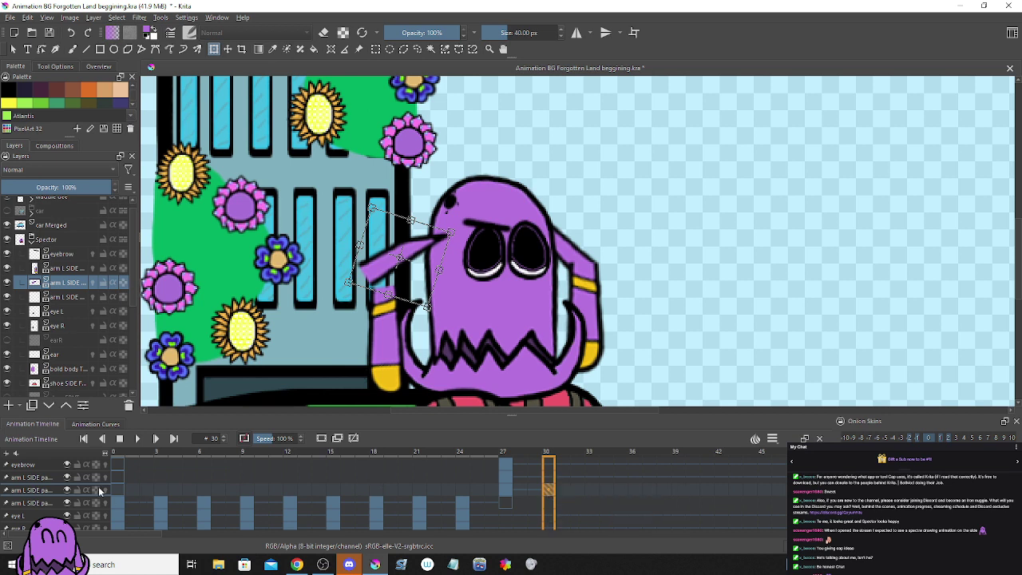
Step: Move the forearm up at frame 30 and rotate it so that it meets the raised upper arm
{"action": "left_click", "coordinate": [51, 479]}
{"action": "mouse_move", "coordinate": [376, 337]}
{"action": "left_mouse_down"}
{"action": "mouse_move", "coordinate": [356, 312]}
{"action": "mouse_move", "coordinate": [393, 331]}
{"action": "mouse_move", "coordinate": [376, 327]}
{"action": "left_mouse_up"}
{"action": "key", "text": "ctrl+t"}
{"action": "key", "text": "Return"}
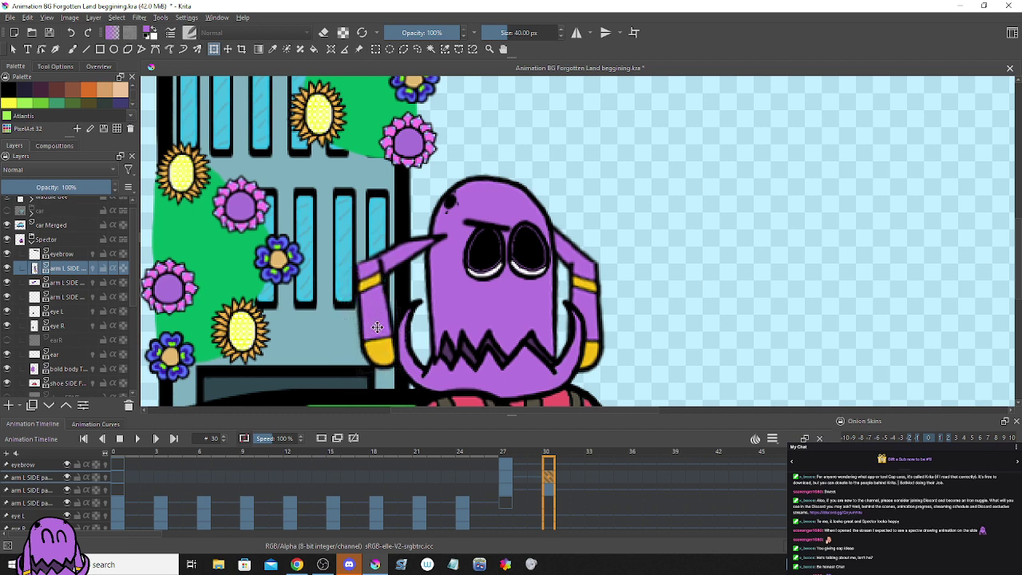
Step: Compare frames 27 and 30, and nudge the frame 30 forearm slightly down toward the body
{"action": "left_click", "coordinate": [502, 482]}
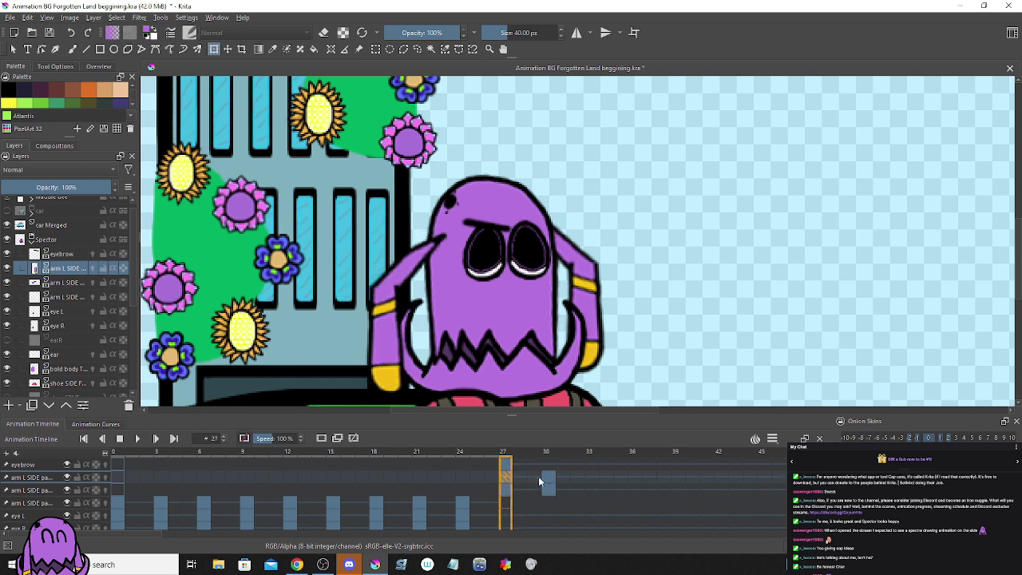
{"action": "left_click", "coordinate": [542, 477]}
{"action": "left_click", "coordinate": [505, 480]}
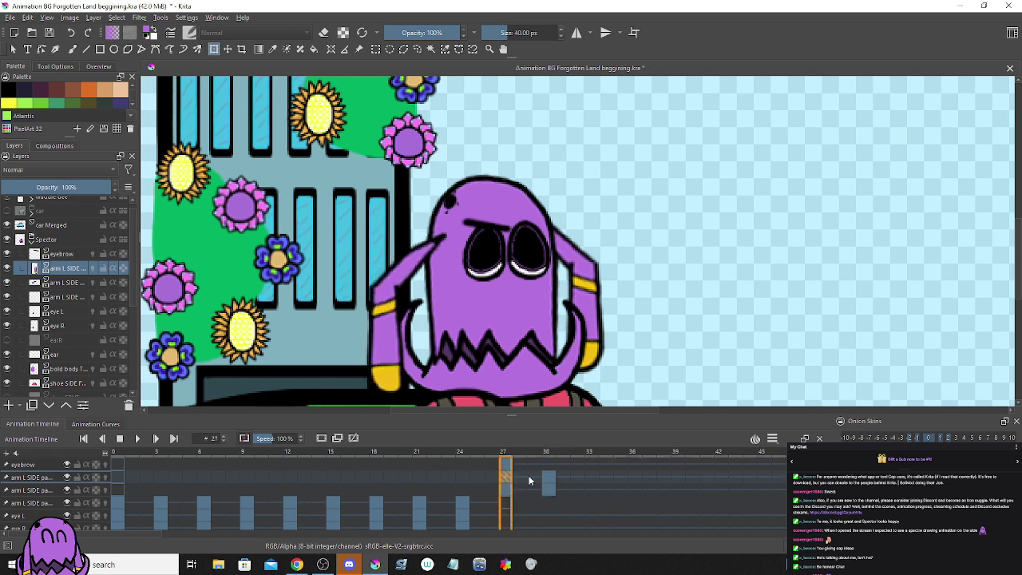
{"action": "left_click", "coordinate": [548, 480]}
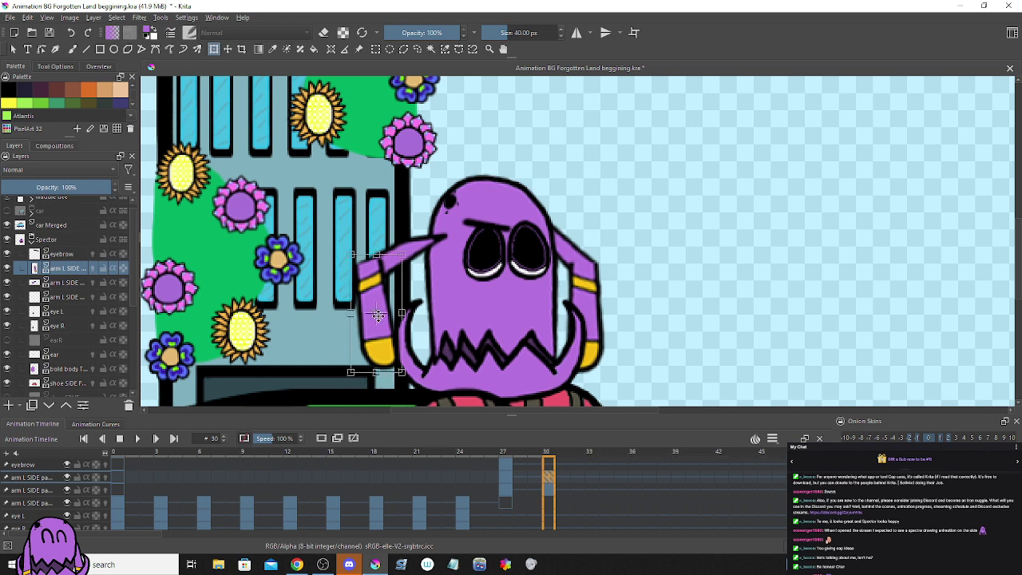
{"action": "left_click_drag", "start_coordinate": [377, 327], "coordinate": [380, 332]}
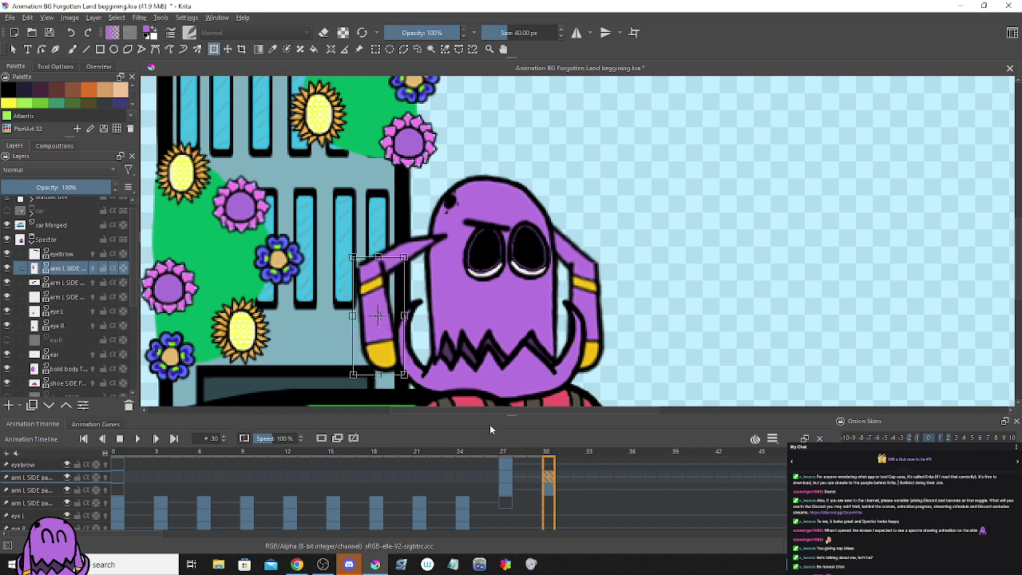
Step: Switch repeatedly among frame 30, frame 27 and the frames around 24 to examine the arm movement
{"action": "left_click", "coordinate": [512, 477]}
{"action": "left_click", "coordinate": [551, 478]}
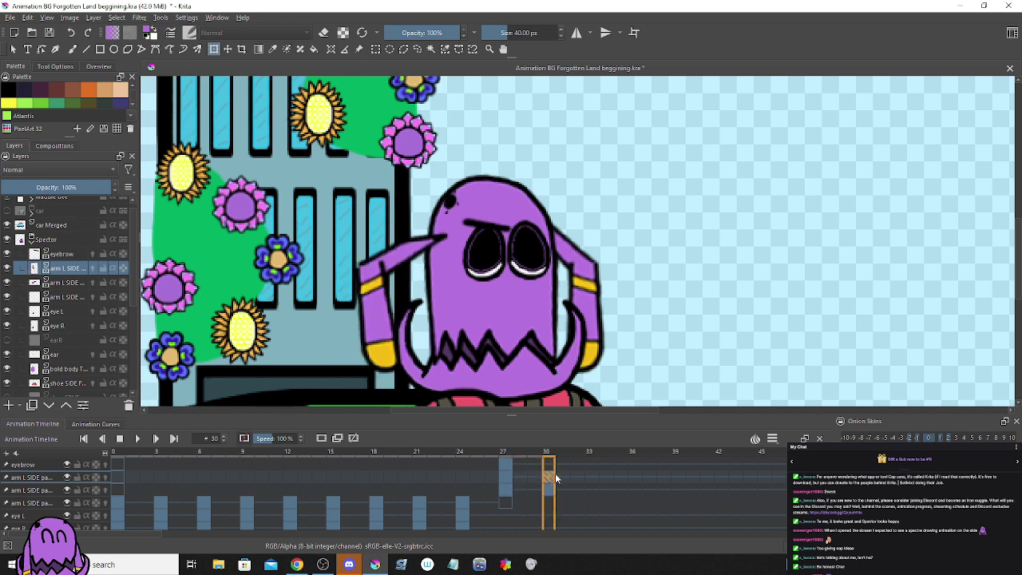
{"action": "left_click", "coordinate": [510, 475]}
{"action": "left_click", "coordinate": [550, 483]}
{"action": "left_click", "coordinate": [508, 476]}
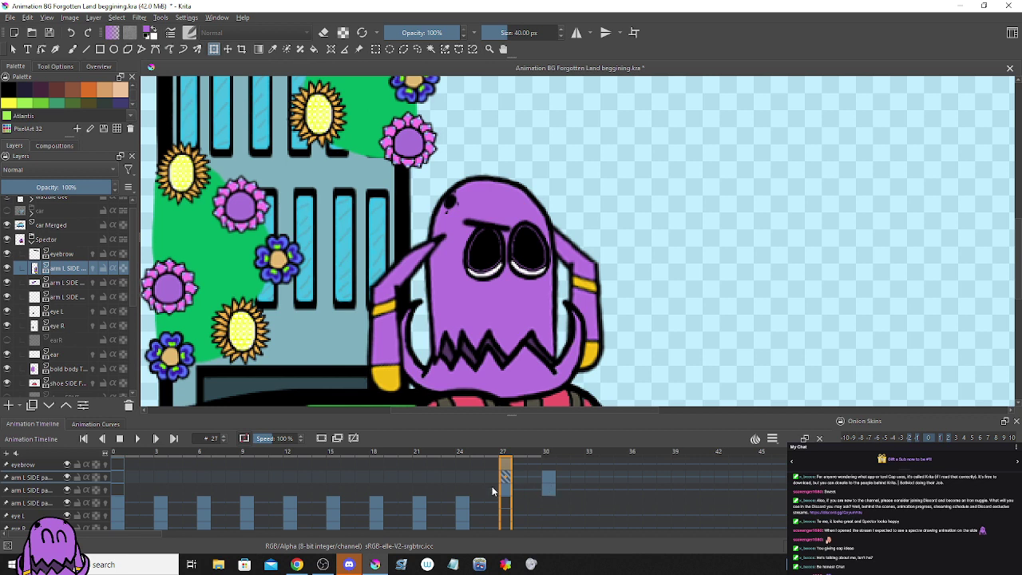
{"action": "left_click", "coordinate": [464, 496]}
{"action": "left_click", "coordinate": [549, 479]}
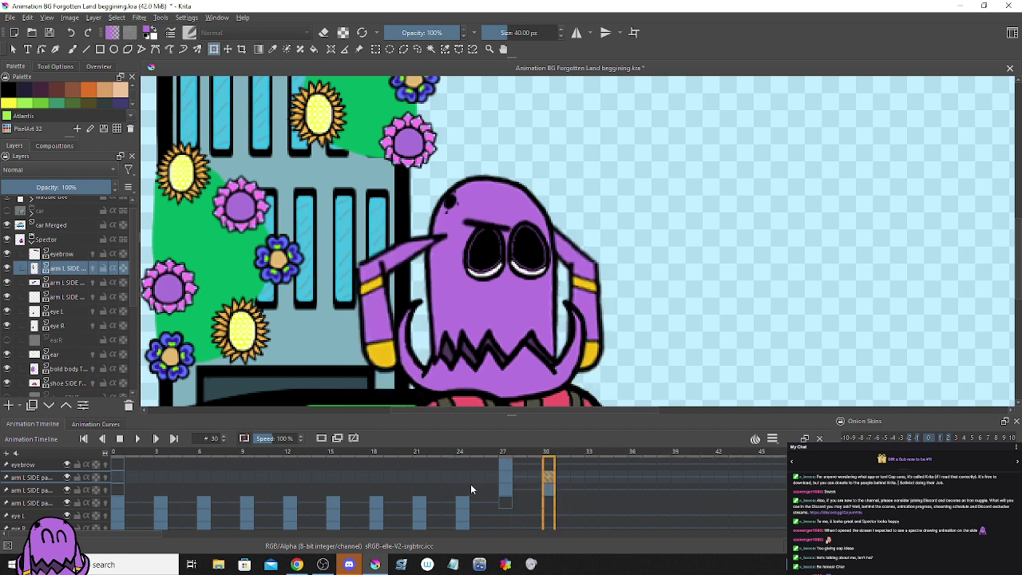
{"action": "left_click", "coordinate": [506, 478]}
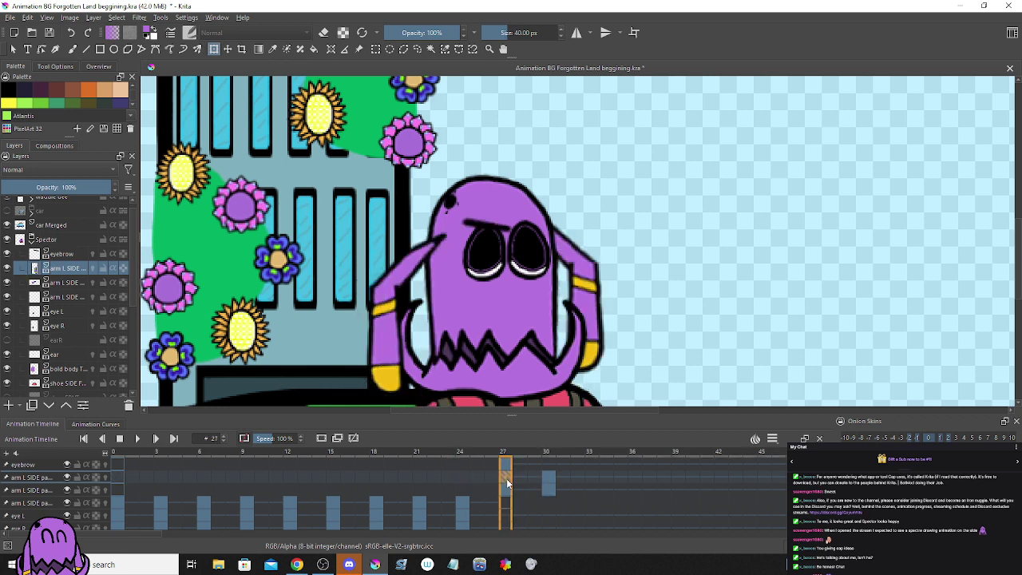
{"action": "left_click", "coordinate": [464, 488]}
{"action": "left_click", "coordinate": [548, 480]}
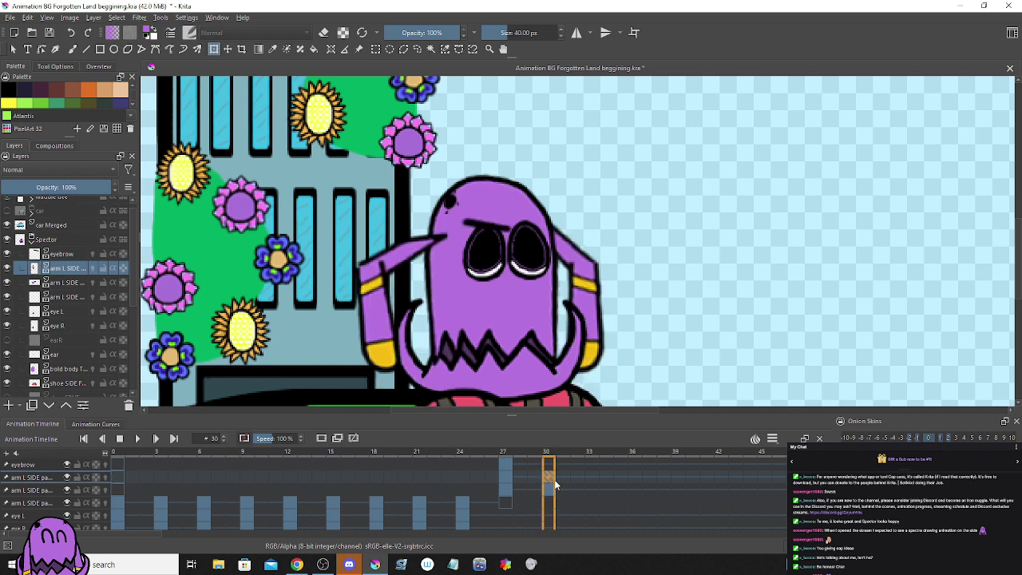
{"action": "left_click", "coordinate": [508, 480]}
{"action": "left_click", "coordinate": [477, 484]}
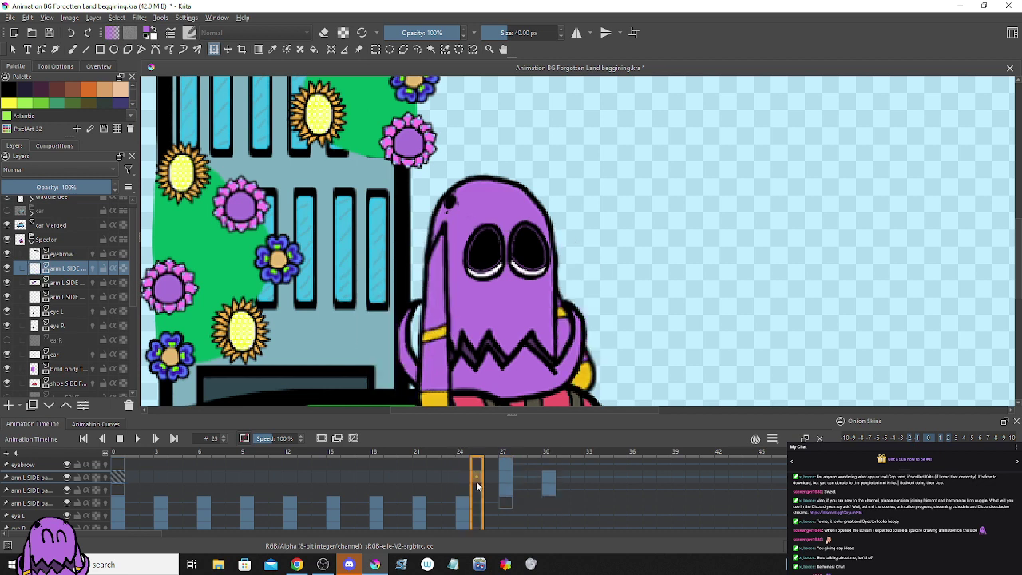
{"action": "left_click", "coordinate": [551, 479]}
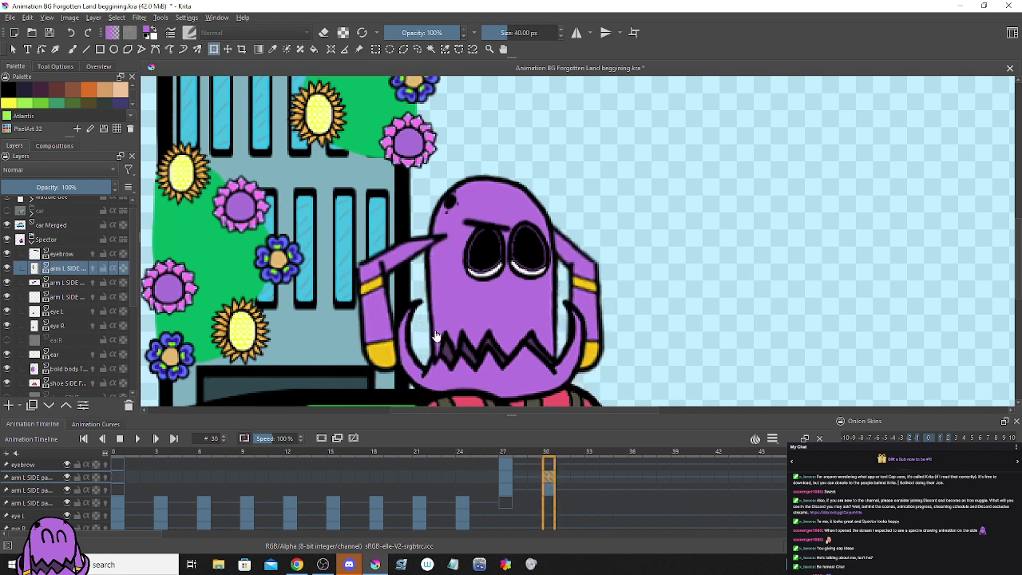
Step: Try rotating the forearm at frame 30 further inward over the body, compare it with frame 27, and undo the rotation
{"action": "left_click_drag", "start_coordinate": [436, 335], "coordinate": [408, 340]}
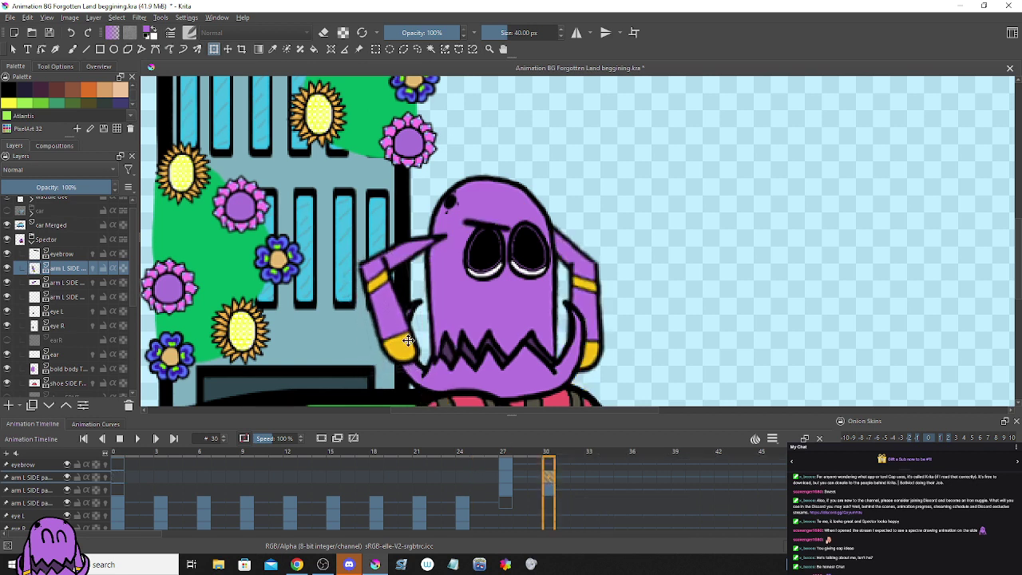
{"action": "left_click", "coordinate": [503, 478]}
{"action": "left_click", "coordinate": [543, 478]}
{"action": "key", "text": "ctrl+z"}
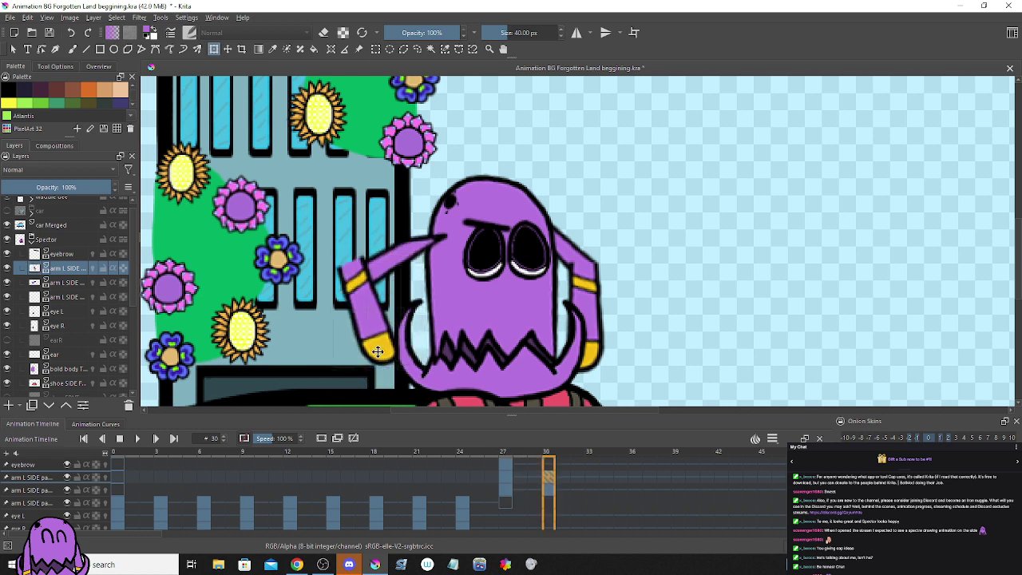
{"action": "key", "text": "ctrl+z"}
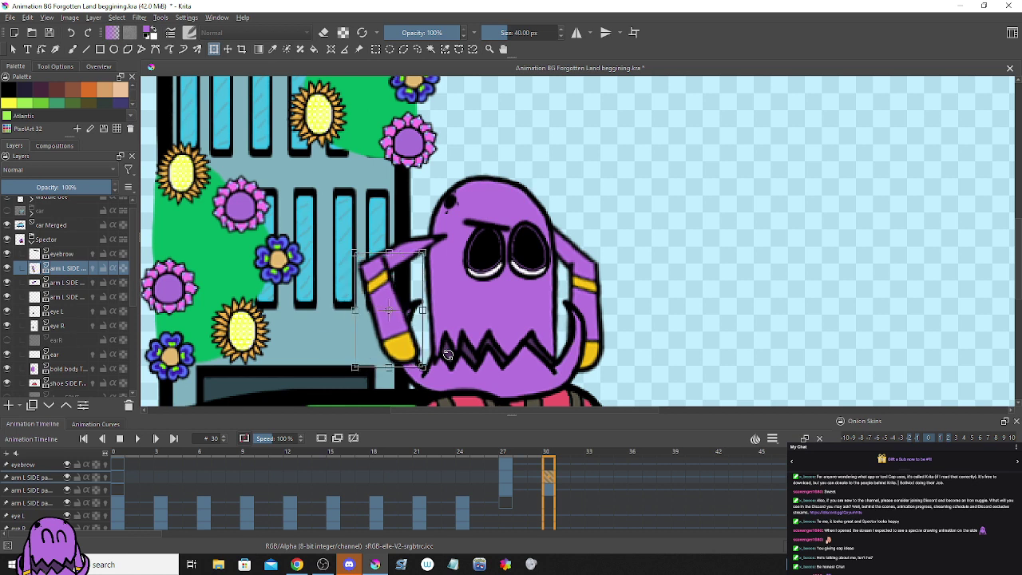
{"action": "key", "text": "ctrl+z"}
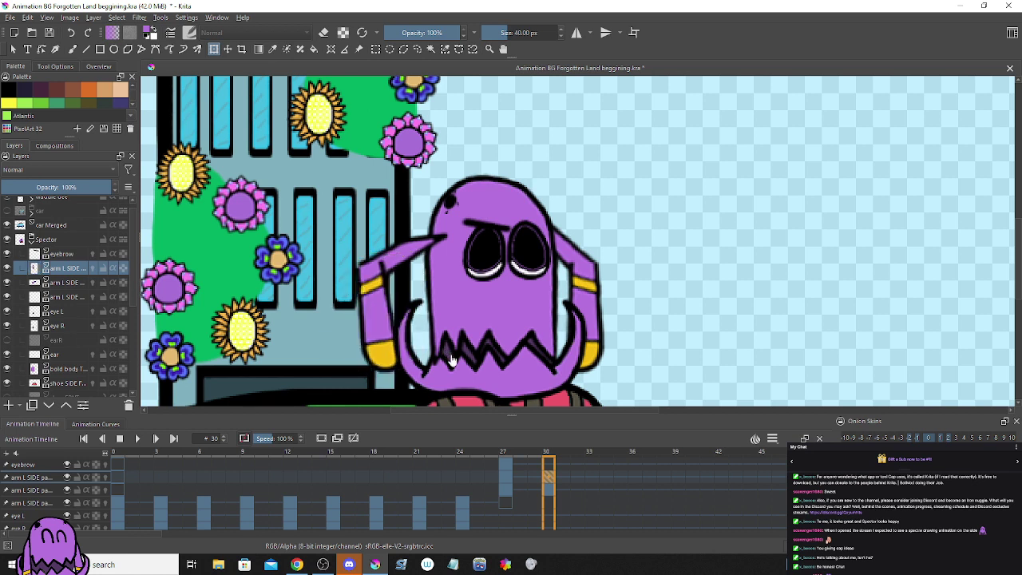
Step: Rotate the forearm at frame 30 so the hand points slightly outward from the body, and check it against frames 26 and 27
{"action": "key", "text": "ctrl+z"}
{"action": "key", "text": "ctrl+z"}
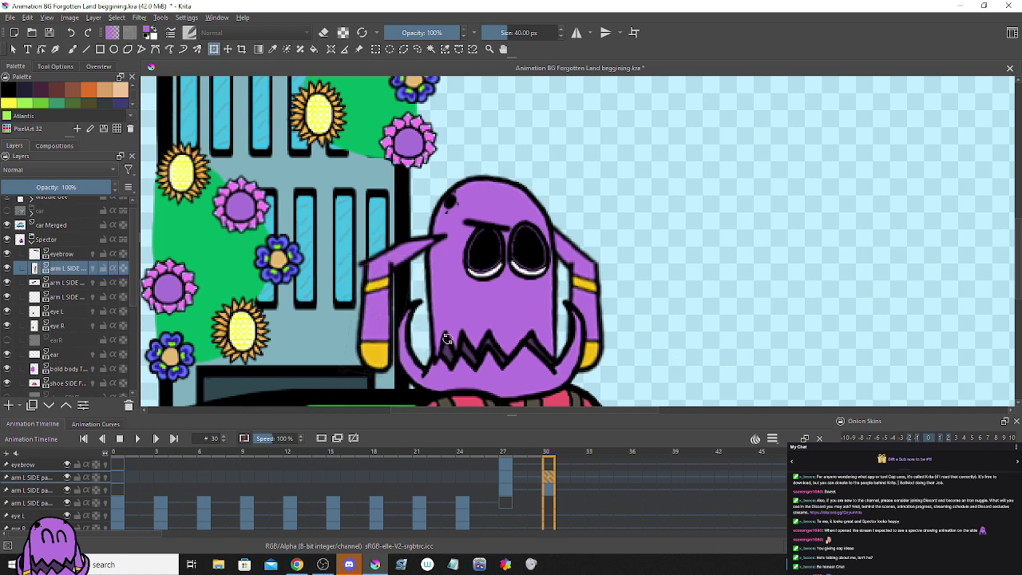
{"action": "key", "text": "ctrl+z"}
{"action": "key", "text": "ctrl+z"}
{"action": "key", "text": "ctrl+z"}
{"action": "key", "text": "ctrl+z"}
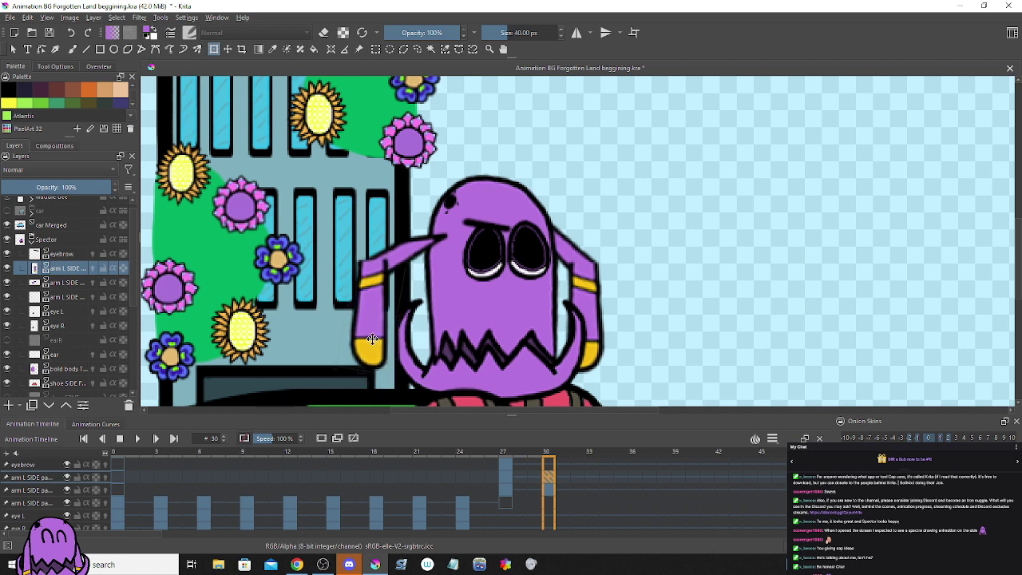
{"action": "left_click", "coordinate": [495, 479]}
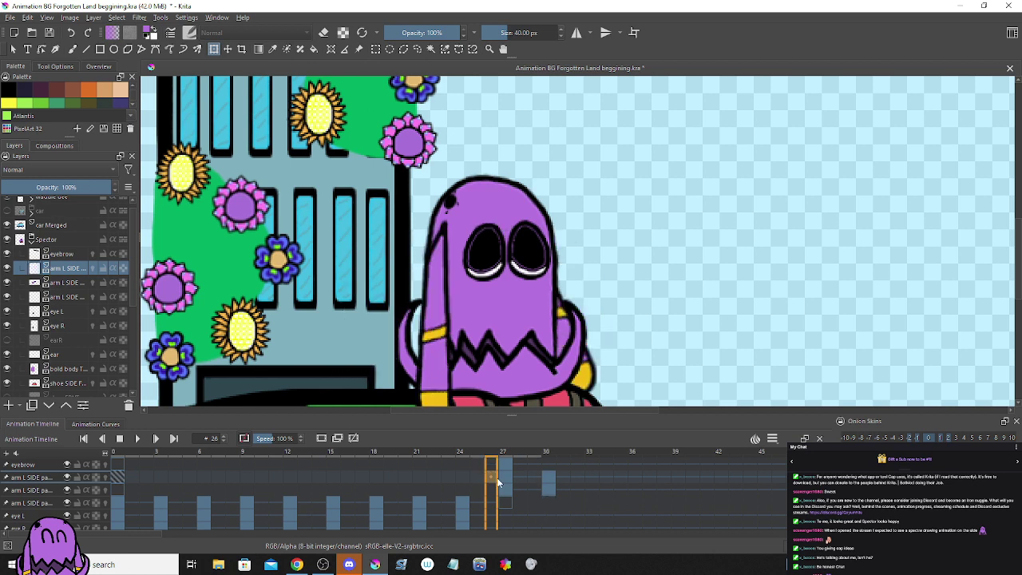
{"action": "left_click", "coordinate": [511, 478]}
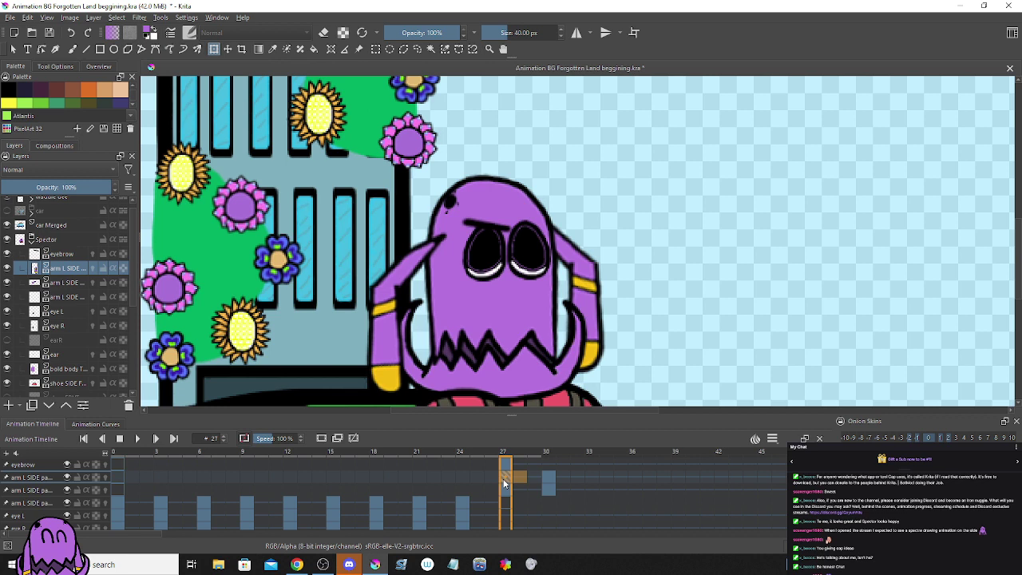
Step: Adjust the angle and position of the frame 30 forearm so it hangs almost vertically from the elbow, checking it against frame 27
{"action": "left_click", "coordinate": [548, 479]}
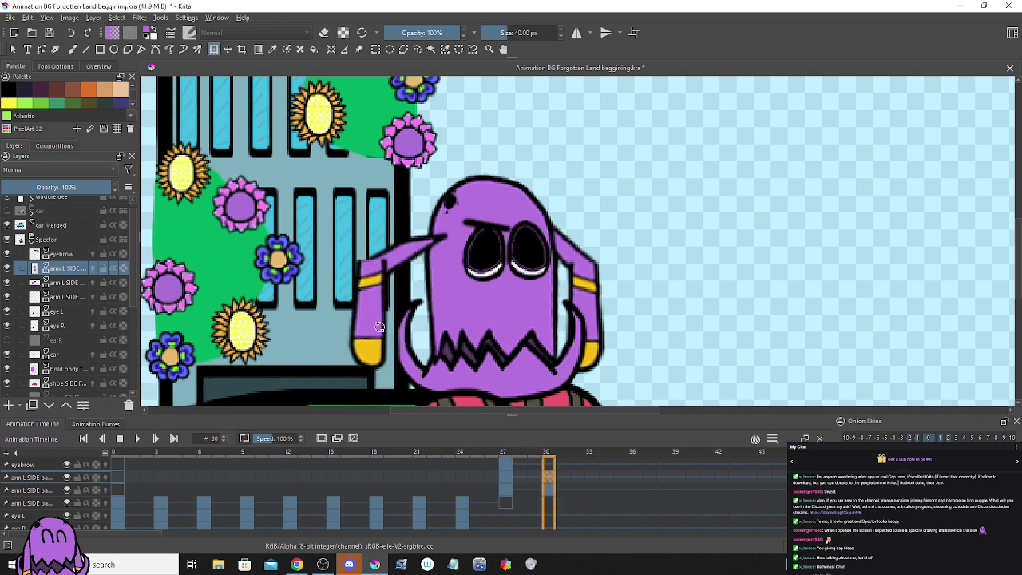
{"action": "left_click_drag", "start_coordinate": [371, 343], "coordinate": [374, 343]}
{"action": "key", "text": "ctrl+t"}
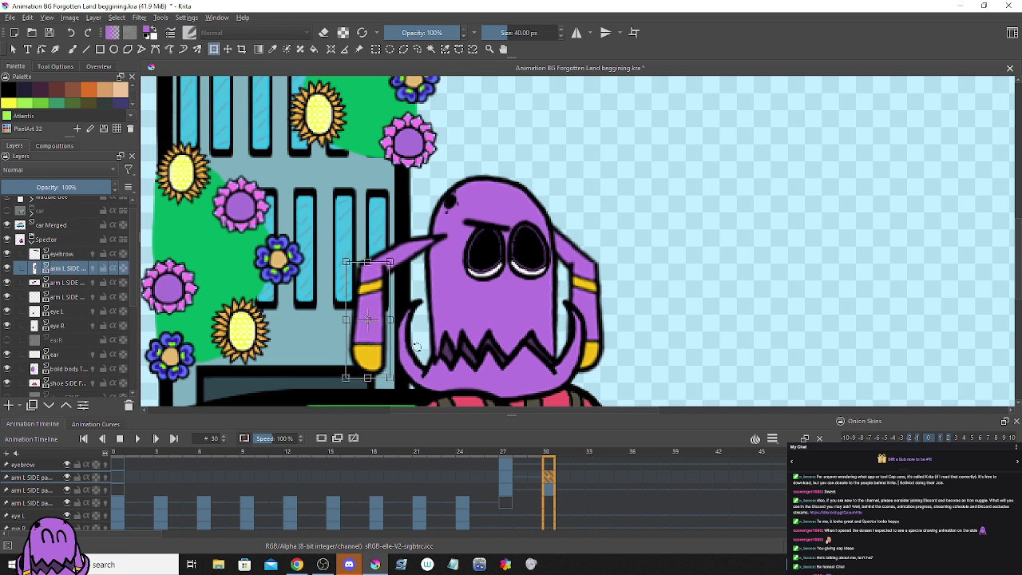
{"action": "key", "text": "Return"}
{"action": "left_click", "coordinate": [359, 353]}
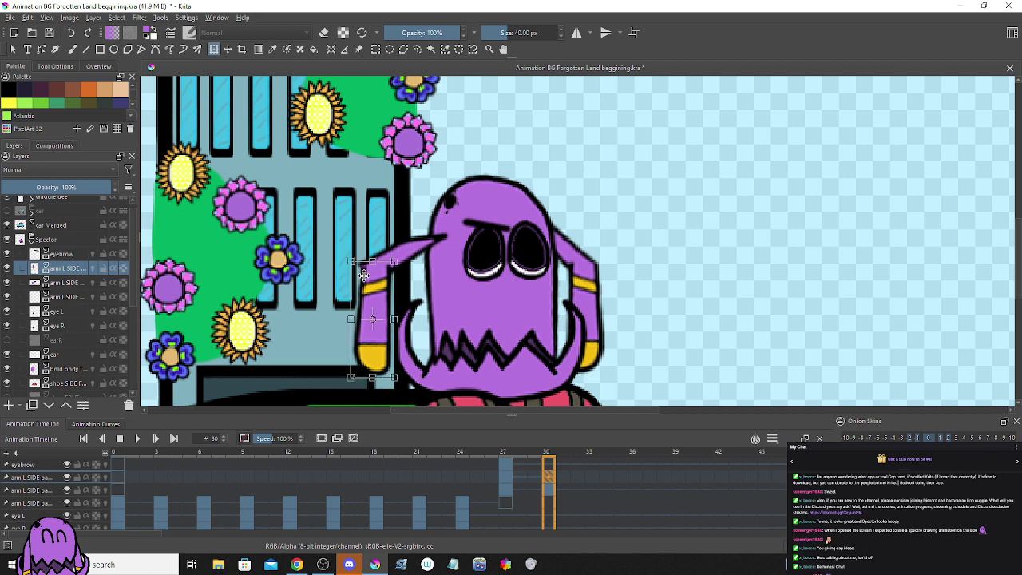
{"action": "left_click_drag", "start_coordinate": [352, 319], "coordinate": [346, 318]}
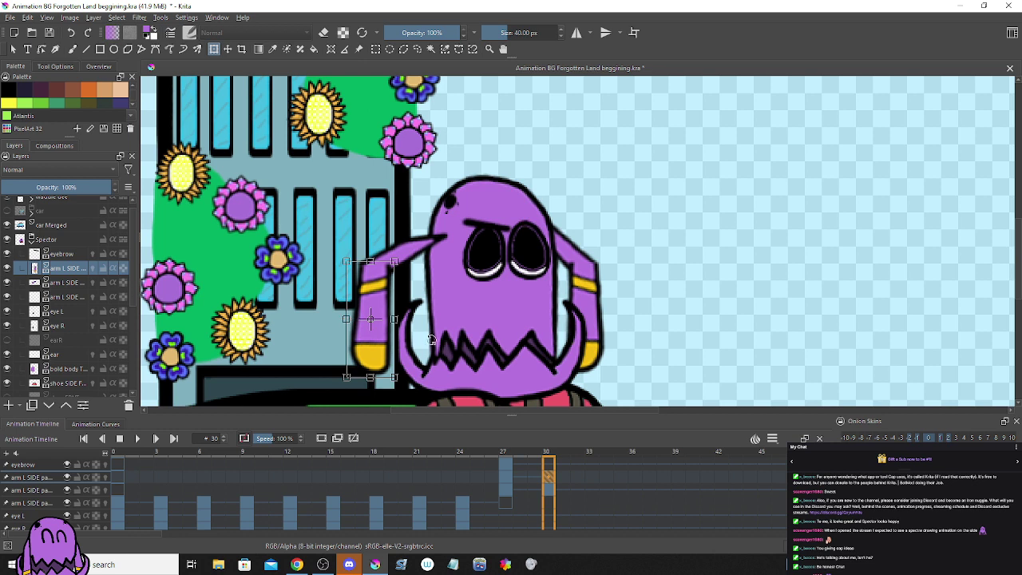
{"action": "left_click", "coordinate": [504, 475]}
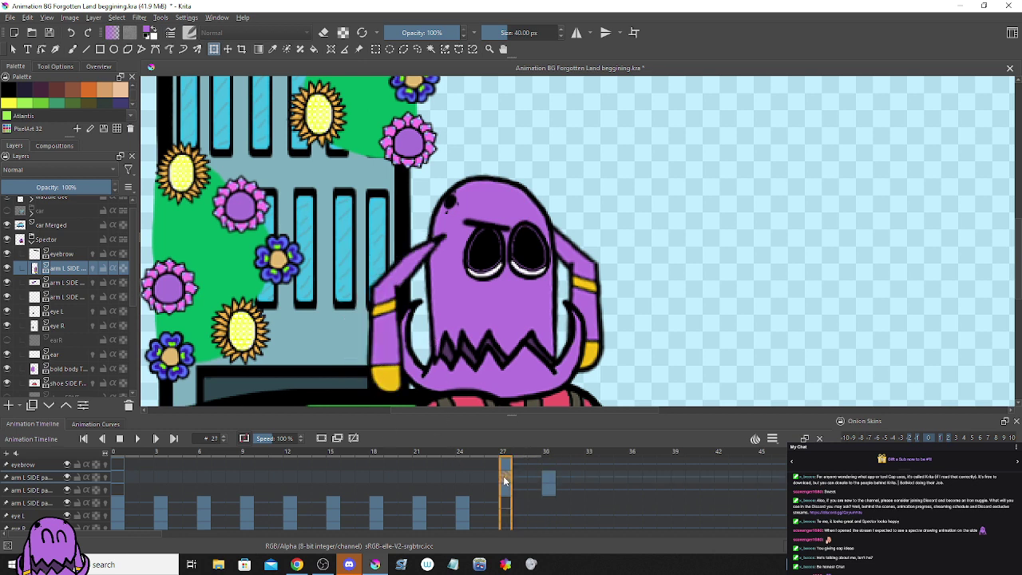
{"action": "left_click", "coordinate": [552, 476]}
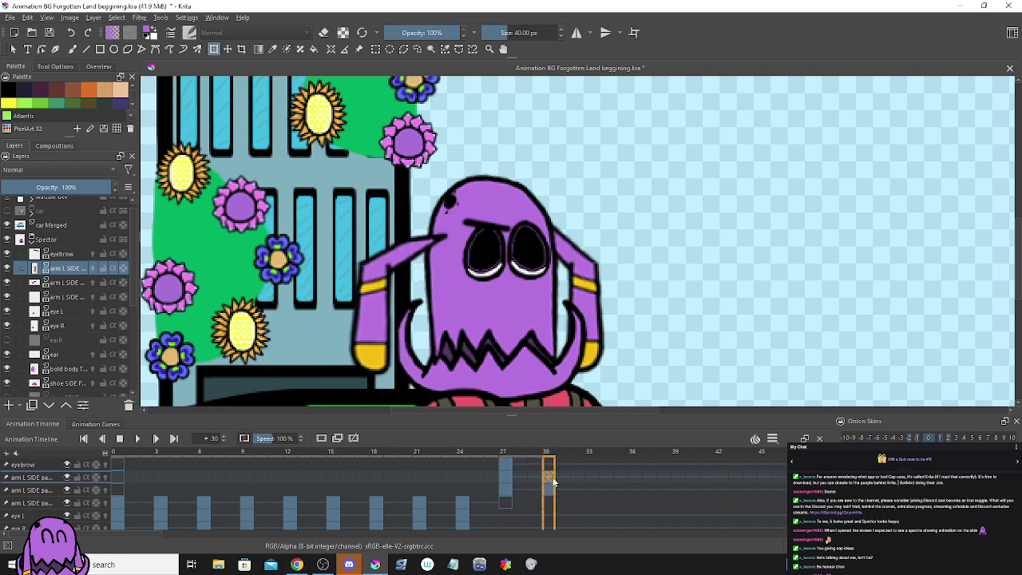
{"action": "left_click_drag", "start_coordinate": [505, 483], "coordinate": [555, 483]}
Step: Raise the upper arm at frame 30 to nearly horizontal, and swing the forearm outward so it joins the raised elbow
{"action": "left_click", "coordinate": [46, 489]}
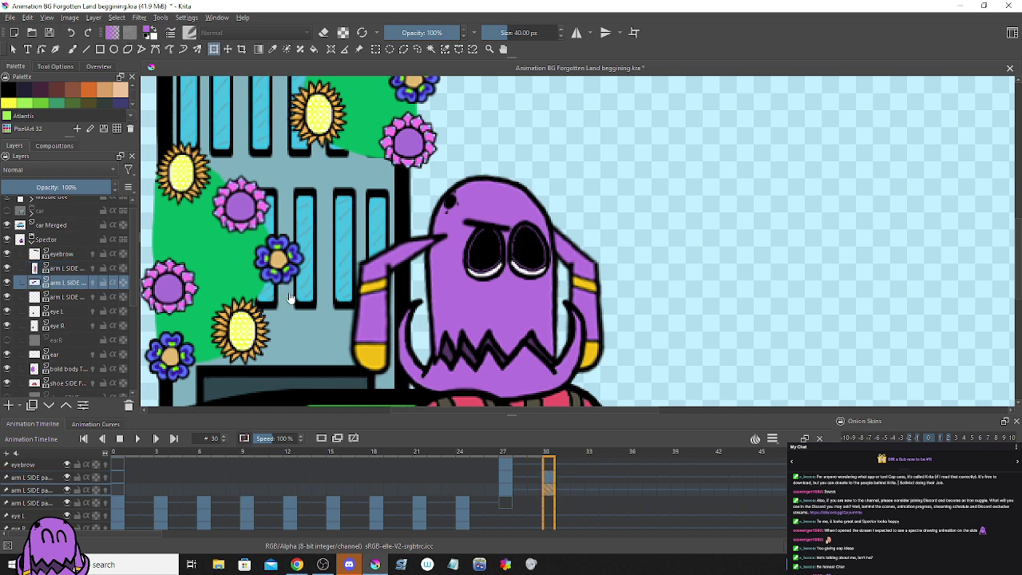
{"action": "left_click_drag", "start_coordinate": [324, 228], "coordinate": [366, 239]}
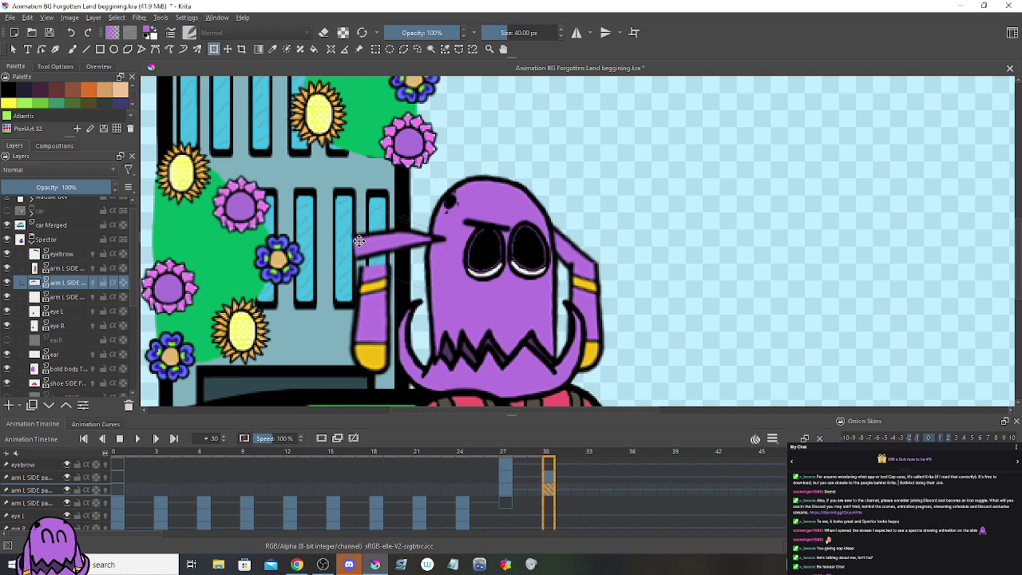
{"action": "left_click", "coordinate": [523, 478]}
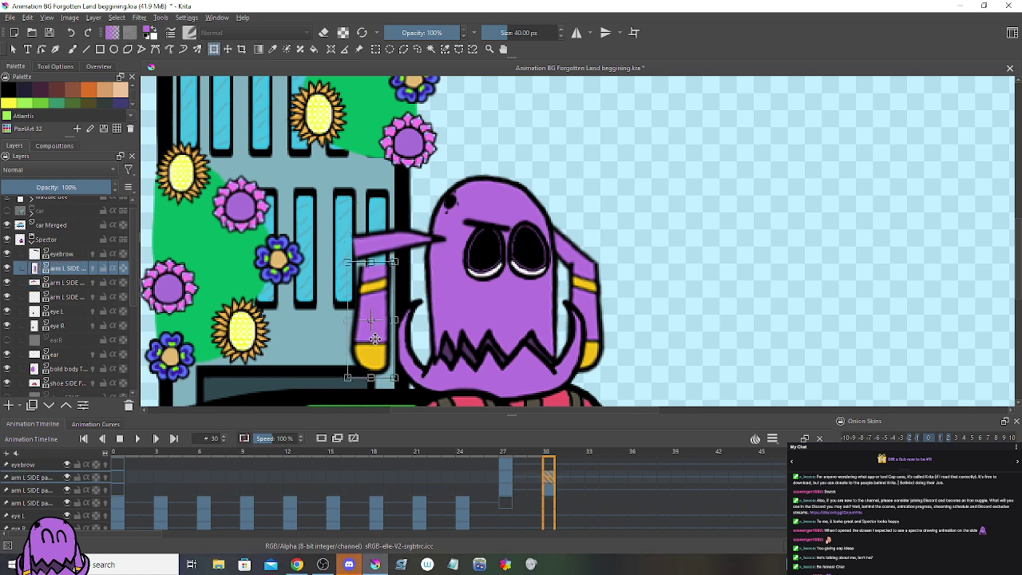
{"action": "left_click_drag", "start_coordinate": [374, 339], "coordinate": [317, 309]}
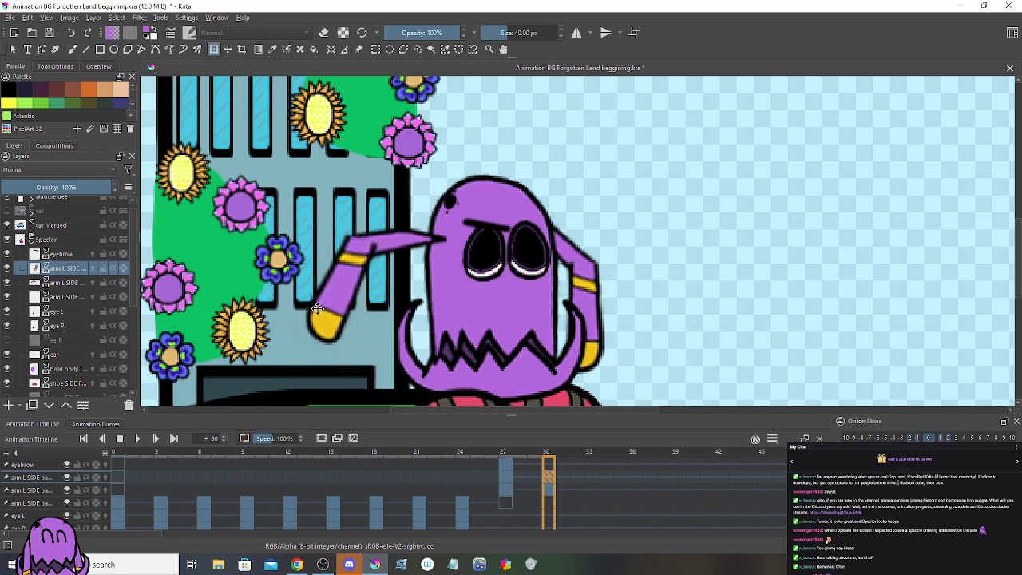
Step: Rotate the frame 30 forearm slightly further outward, comparing the pose with frame 27
{"action": "left_click", "coordinate": [506, 477]}
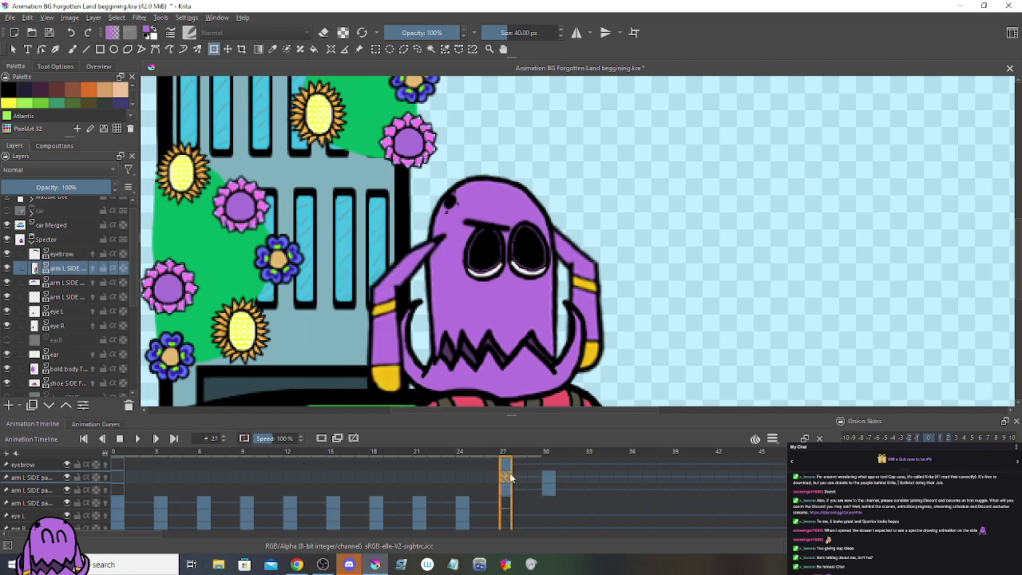
{"action": "left_click", "coordinate": [547, 480]}
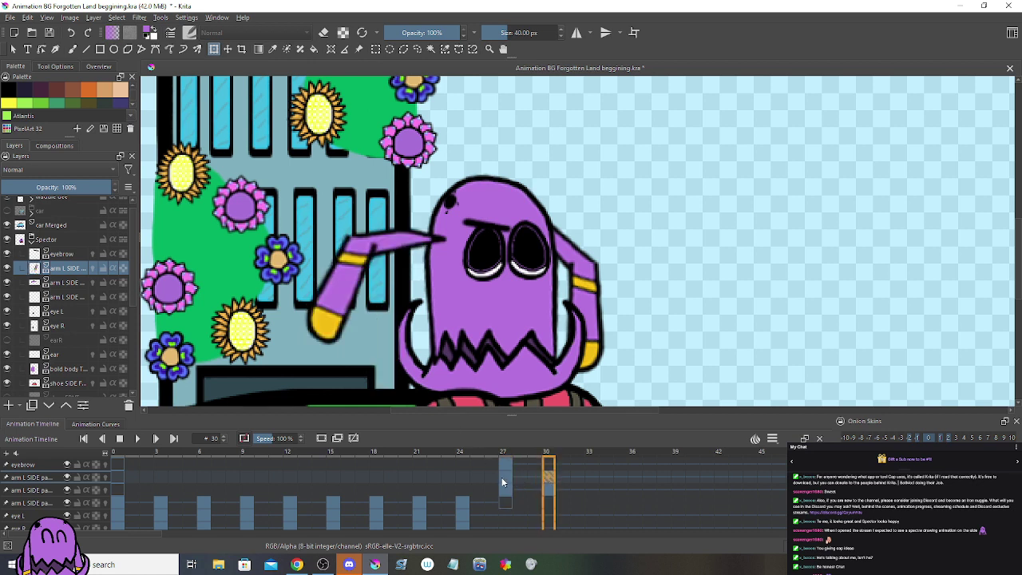
{"action": "left_click_drag", "start_coordinate": [412, 327], "coordinate": [408, 335]}
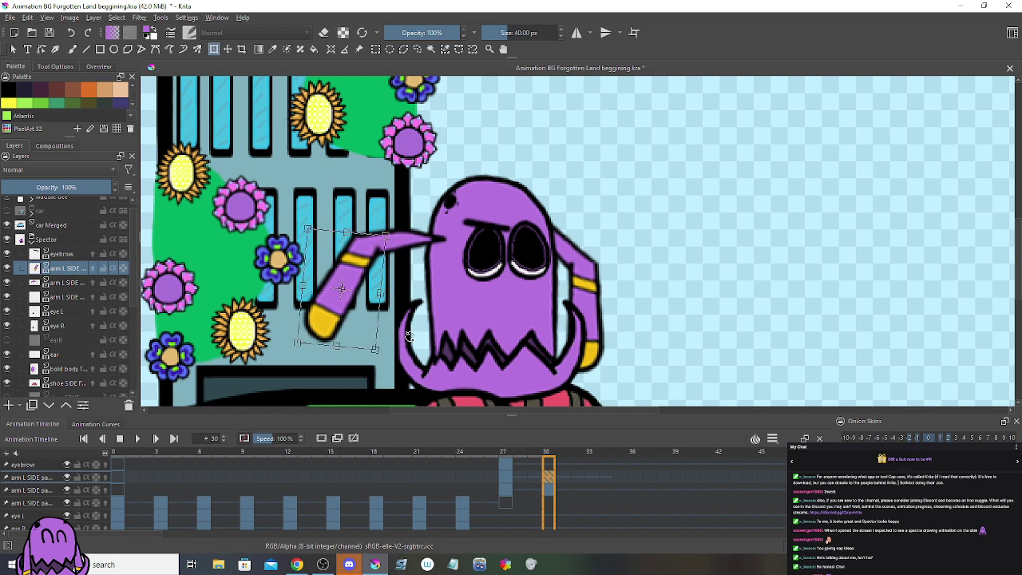
{"action": "left_click", "coordinate": [504, 482]}
{"action": "left_click", "coordinate": [543, 479]}
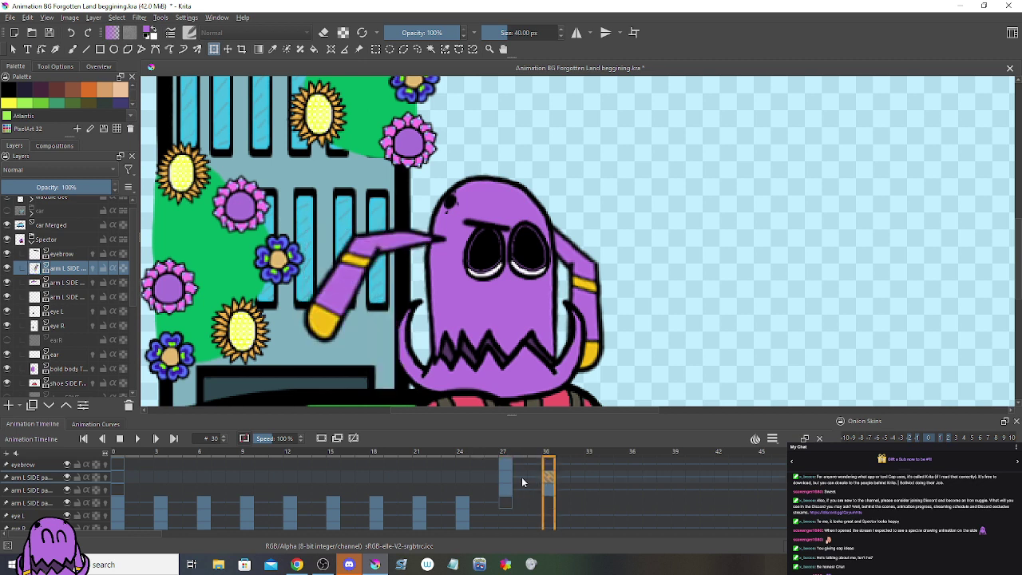
Step: Switch repeatedly between frames 27 and 30 to examine how the arm swings outward
{"action": "left_click", "coordinate": [501, 479]}
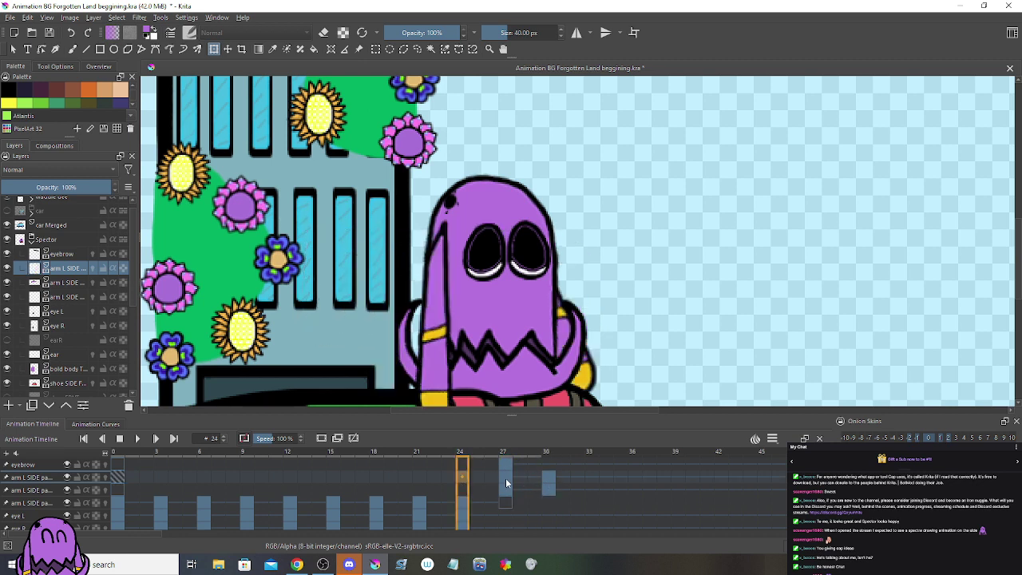
{"action": "left_click", "coordinate": [546, 480]}
{"action": "left_click", "coordinate": [501, 479]}
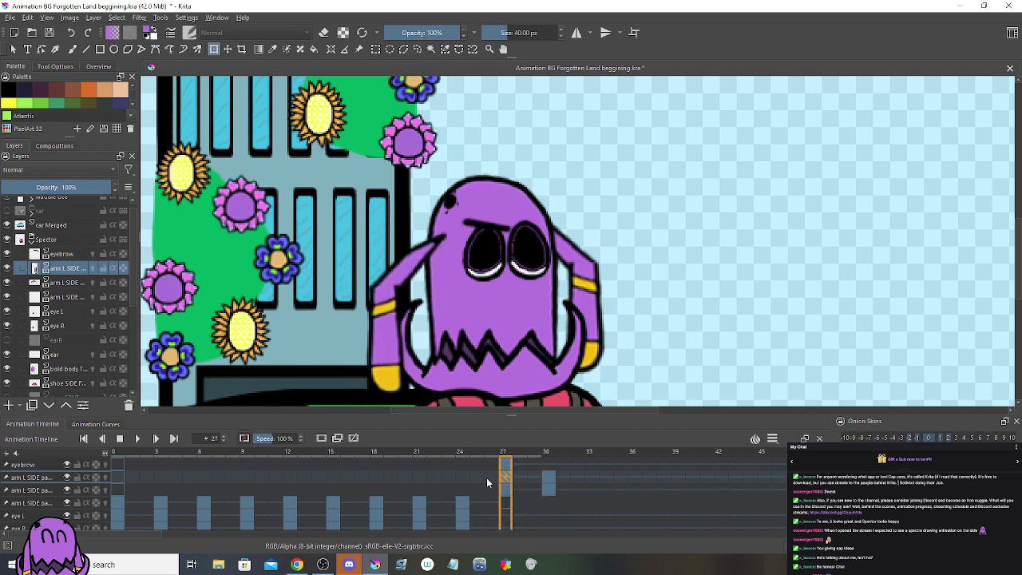
{"action": "left_click", "coordinate": [548, 478]}
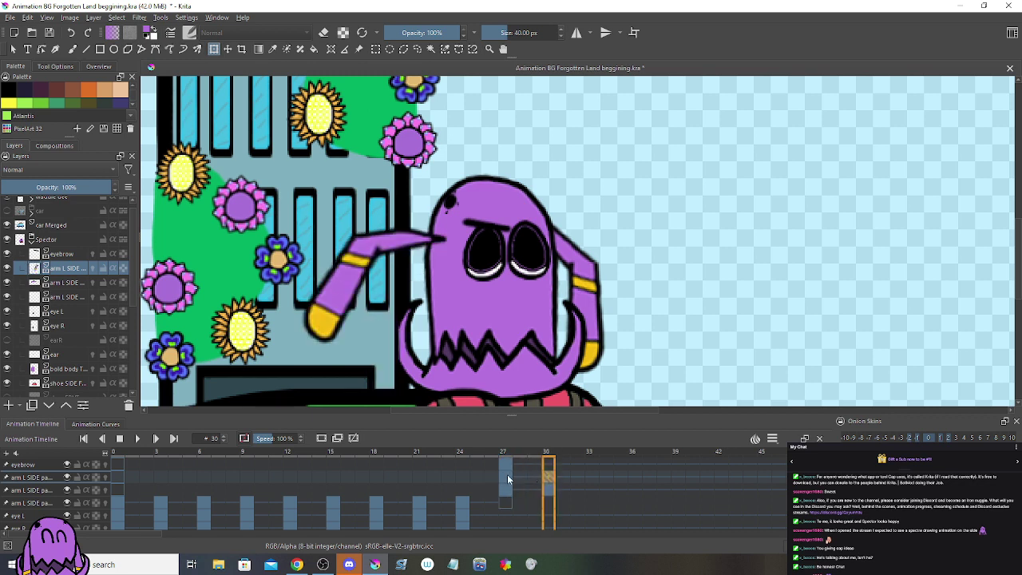
{"action": "left_click", "coordinate": [508, 479]}
{"action": "left_click", "coordinate": [551, 479]}
{"action": "left_click", "coordinate": [504, 476]}
{"action": "left_click", "coordinate": [551, 481]}
{"action": "left_click", "coordinate": [506, 478]}
{"action": "left_click", "coordinate": [546, 481]}
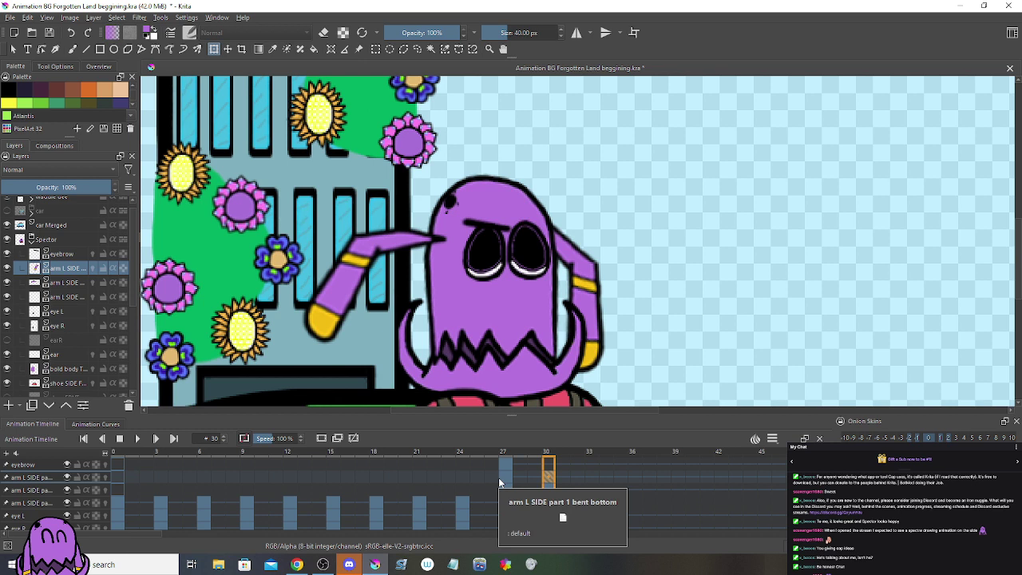
{"action": "left_click", "coordinate": [508, 484]}
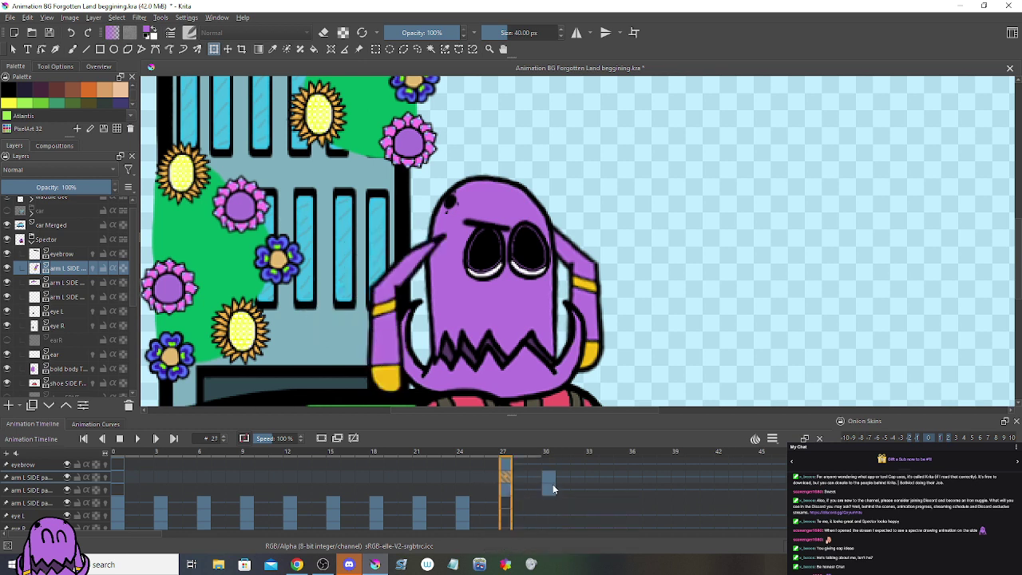
{"action": "left_click", "coordinate": [553, 484]}
{"action": "left_click", "coordinate": [511, 483]}
{"action": "left_click", "coordinate": [553, 483]}
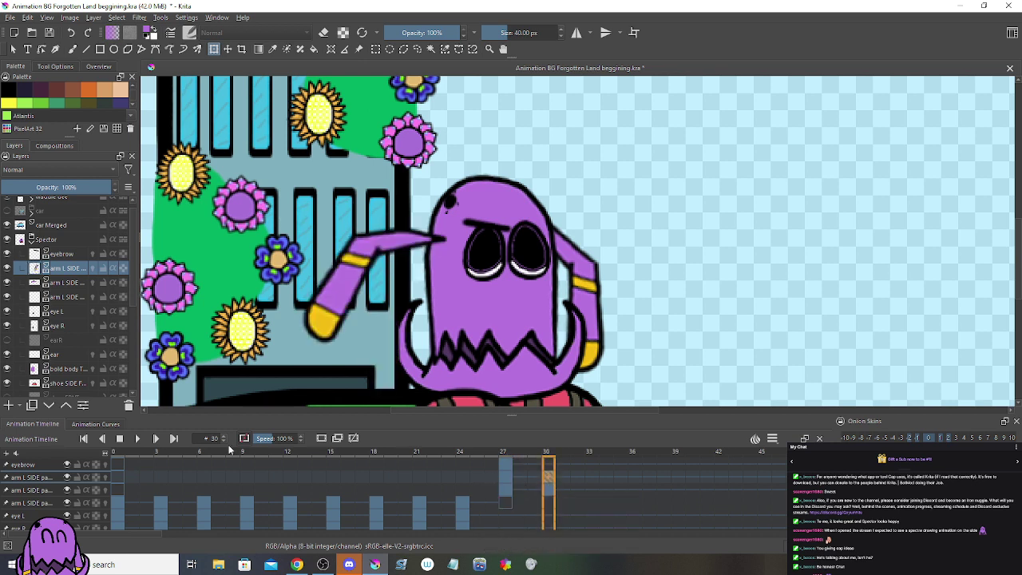
Step: Move the eyebrow slightly upward at frame 30 so it sits clear above the eyes
{"action": "left_click", "coordinate": [24, 465]}
{"action": "left_click", "coordinate": [509, 471]}
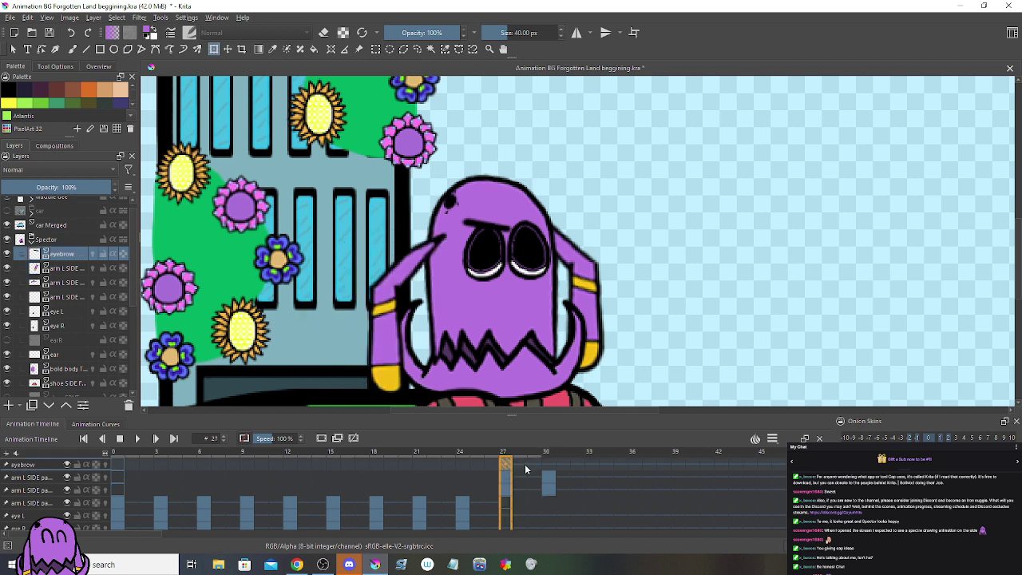
{"action": "left_click", "coordinate": [553, 465]}
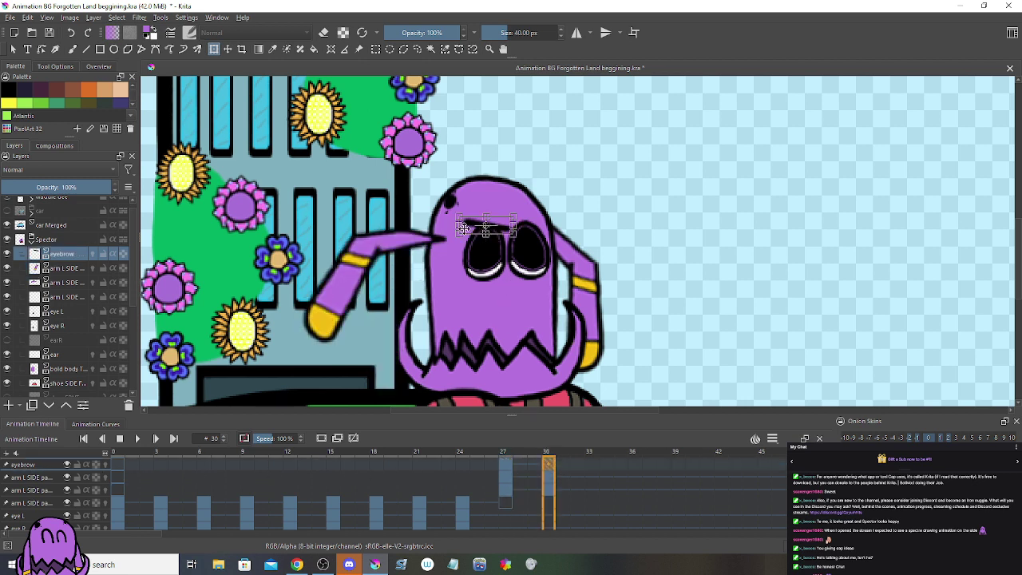
{"action": "left_click_drag", "start_coordinate": [467, 229], "coordinate": [466, 223]}
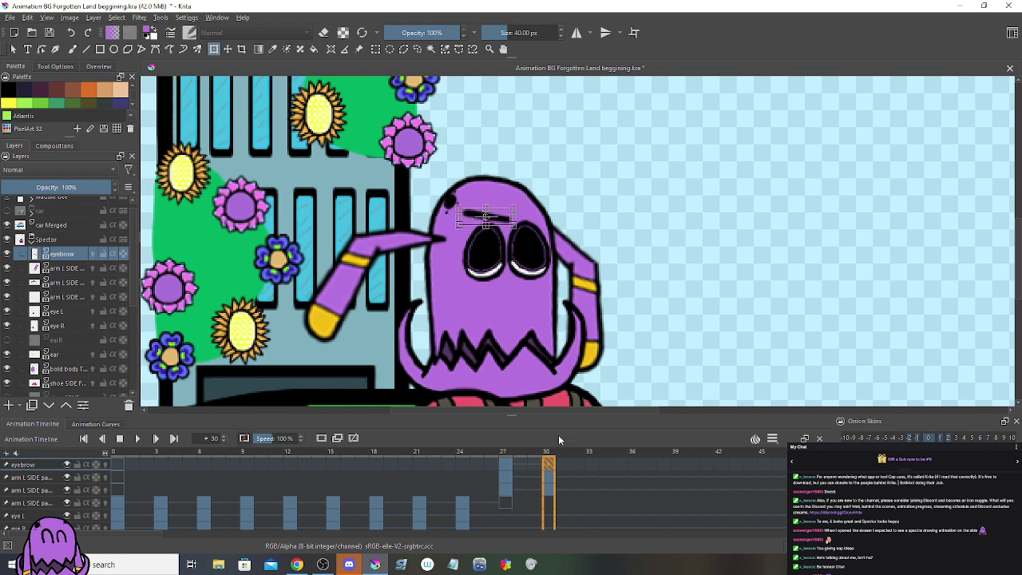
Step: Switch among frames 27, 30 and 33 to examine the eyebrow movement together with the arm swing
{"action": "left_click_drag", "start_coordinate": [558, 465], "coordinate": [589, 465]}
{"action": "left_click", "coordinate": [478, 223]}
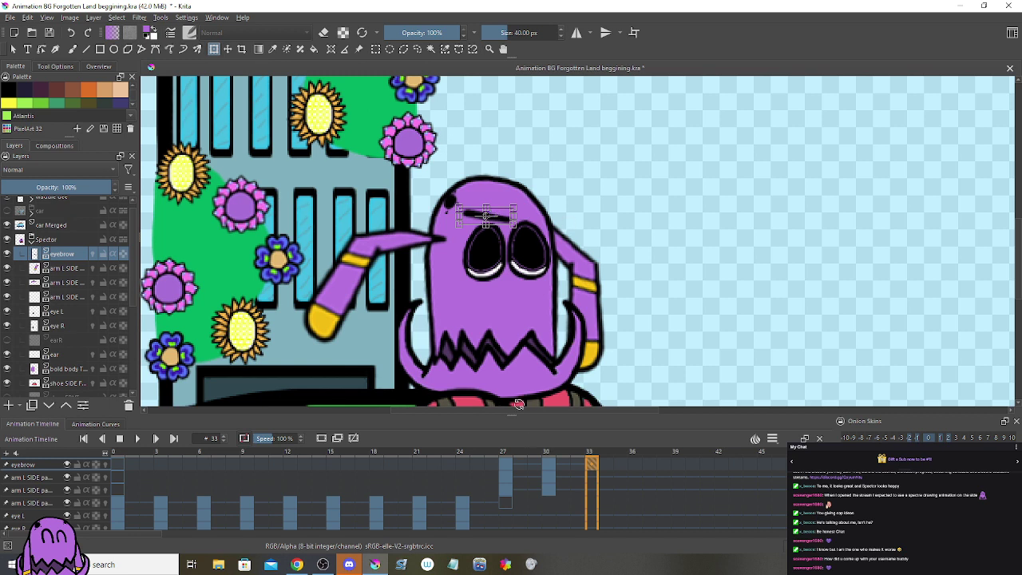
{"action": "left_click", "coordinate": [546, 465]}
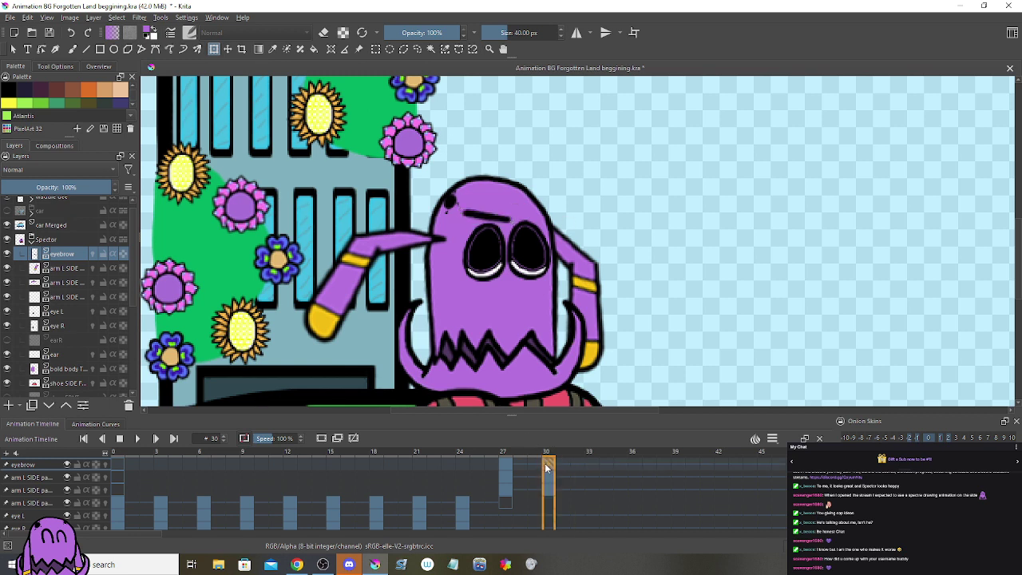
{"action": "left_click", "coordinate": [589, 466]}
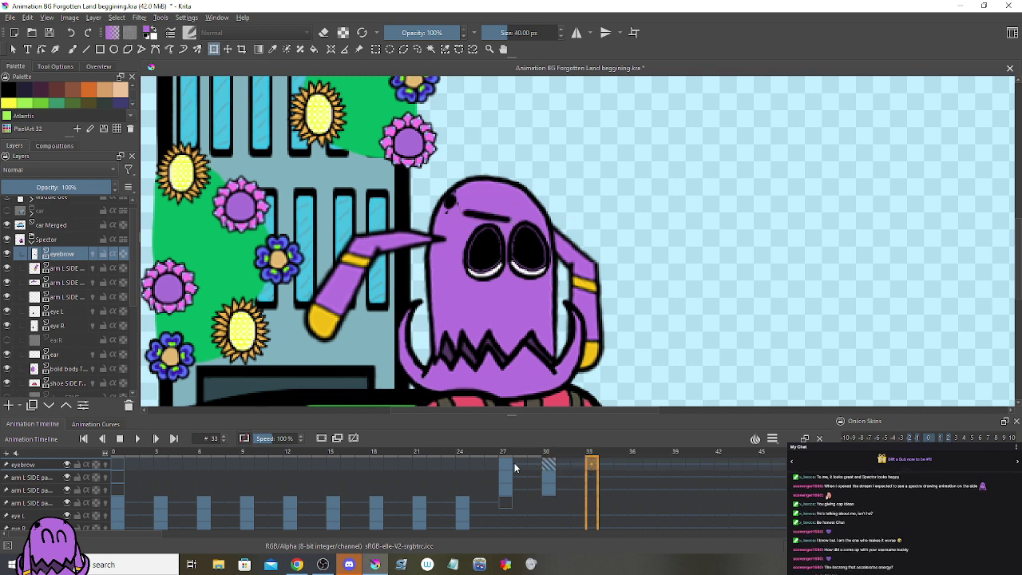
{"action": "left_click", "coordinate": [509, 468]}
{"action": "left_click", "coordinate": [546, 468]}
{"action": "left_click", "coordinate": [509, 468]}
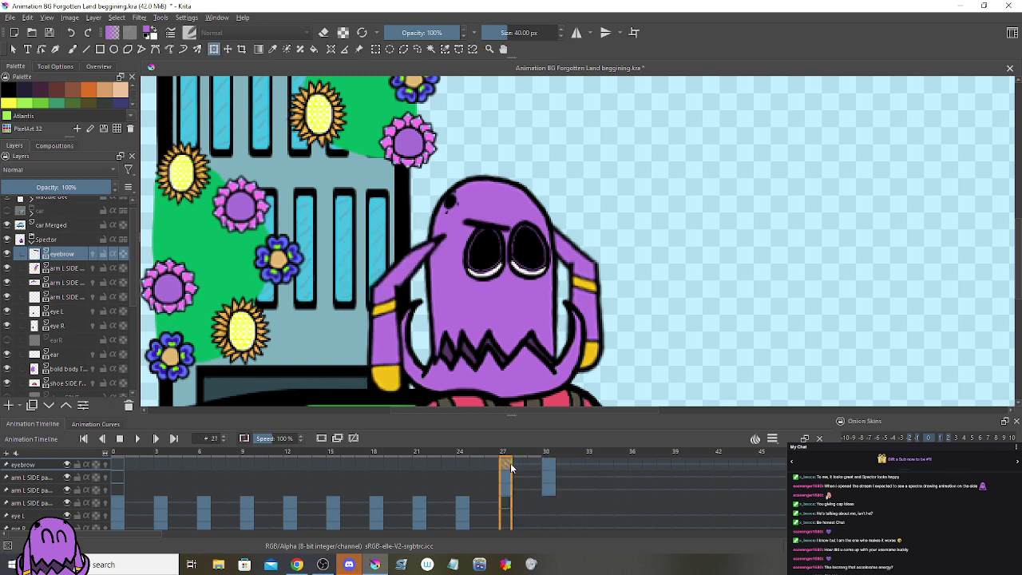
{"action": "left_click", "coordinate": [549, 467]}
{"action": "left_click", "coordinate": [510, 467]}
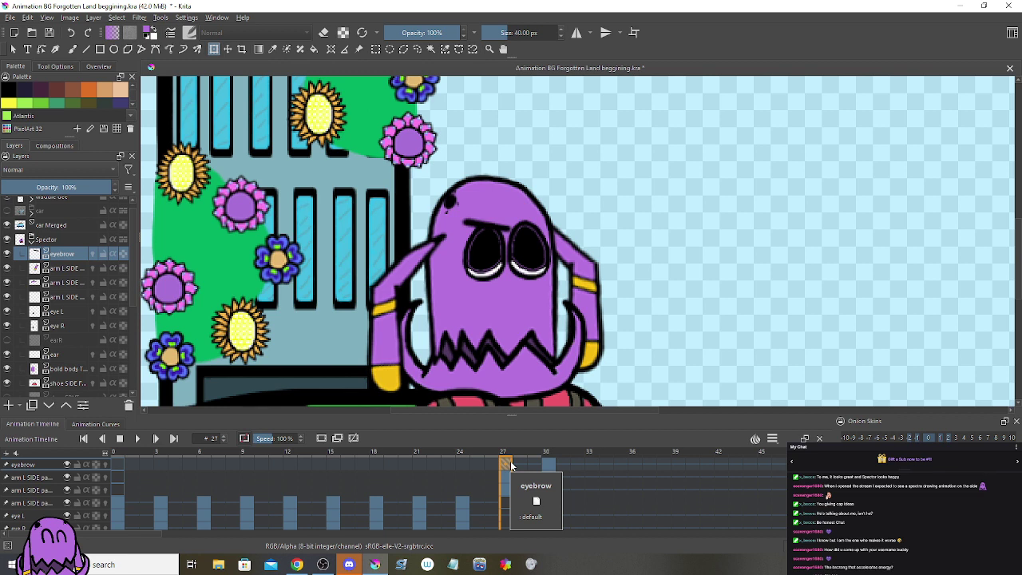
{"action": "left_click", "coordinate": [551, 471]}
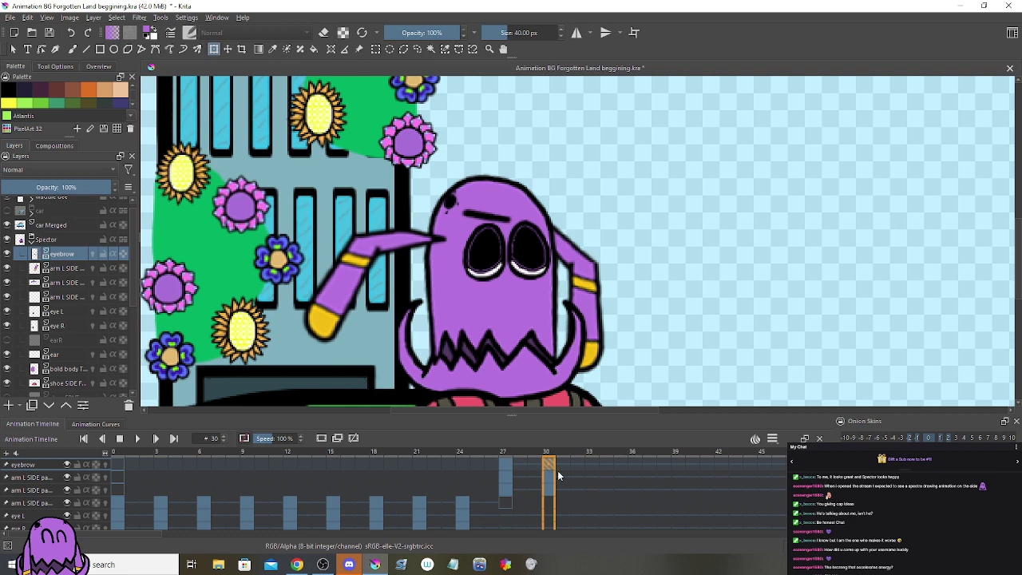
{"action": "left_click", "coordinate": [510, 473]}
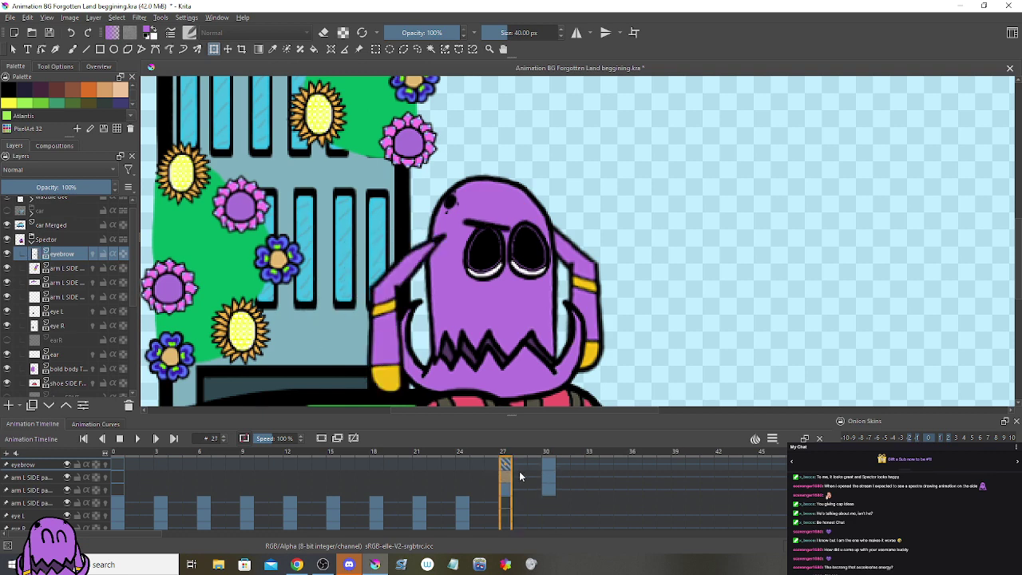
Step: Compare frames 27 and 30 with the whole character in view to judge the overall pose change
{"action": "scroll", "coordinate": [489, 369], "scroll_direction": "down", "scroll_amount": 1}
{"action": "scroll", "coordinate": [492, 373], "scroll_direction": "down", "scroll_amount": 2}
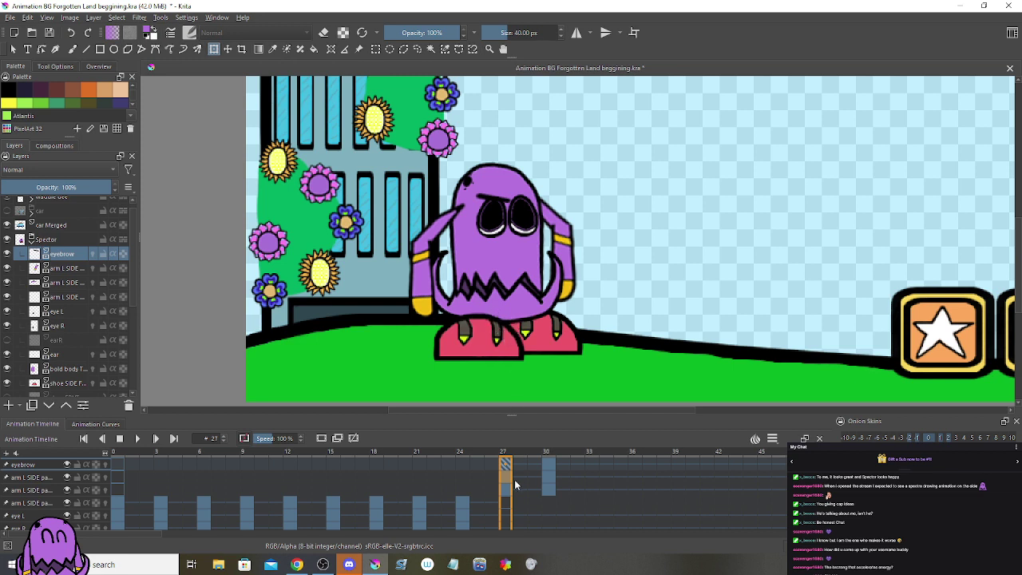
{"action": "left_click", "coordinate": [557, 483]}
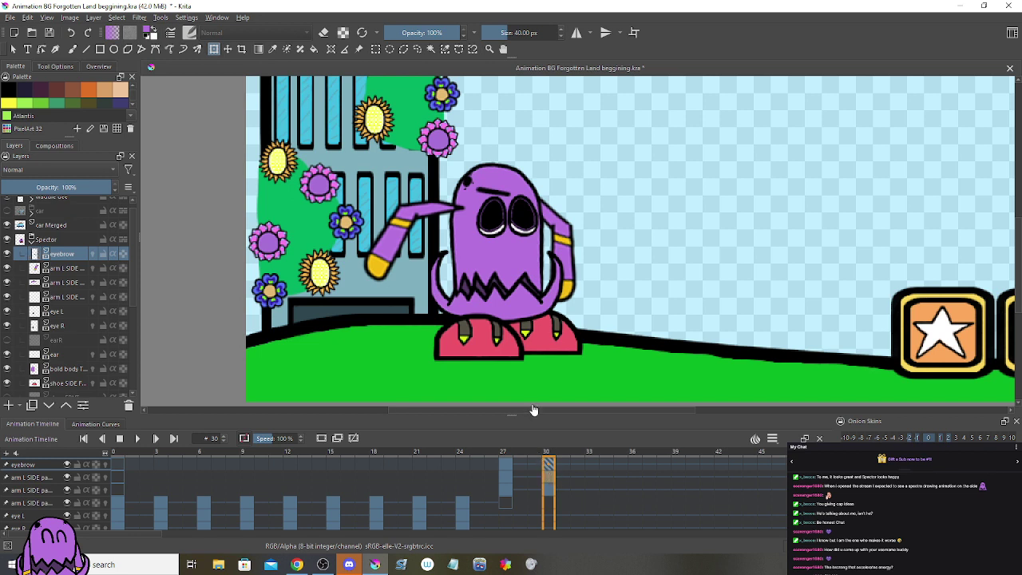
{"action": "left_click", "coordinate": [511, 470]}
{"action": "left_click", "coordinate": [552, 470]}
{"action": "left_click", "coordinate": [504, 471]}
Step: Select the eyebrow layer's frames 27 to 31, play that range as a preview, and stop the playback
{"action": "left_click", "coordinate": [567, 470]}
{"action": "left_click", "coordinate": [511, 470], "text": "shift"}
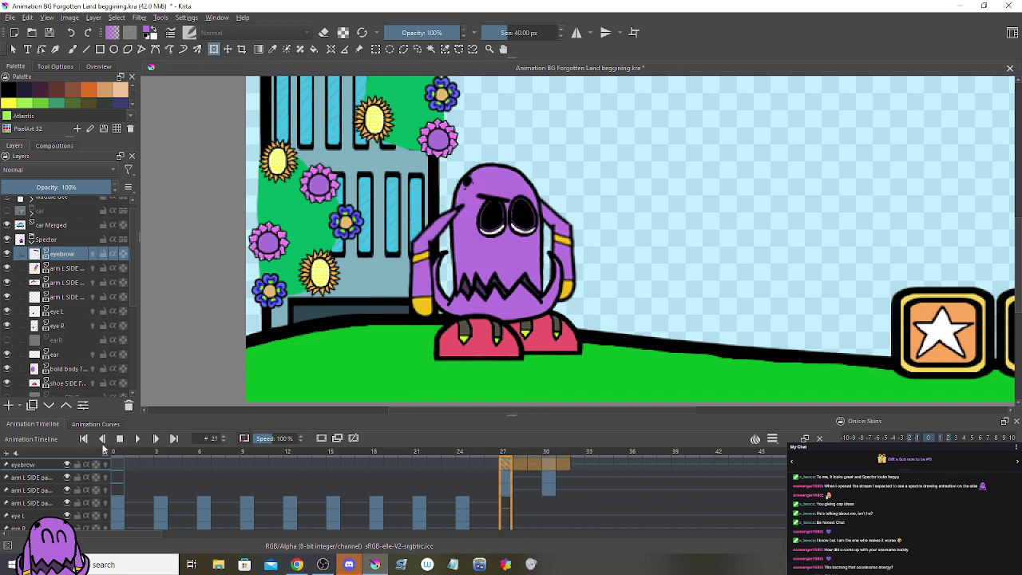
{"action": "left_click", "coordinate": [137, 439]}
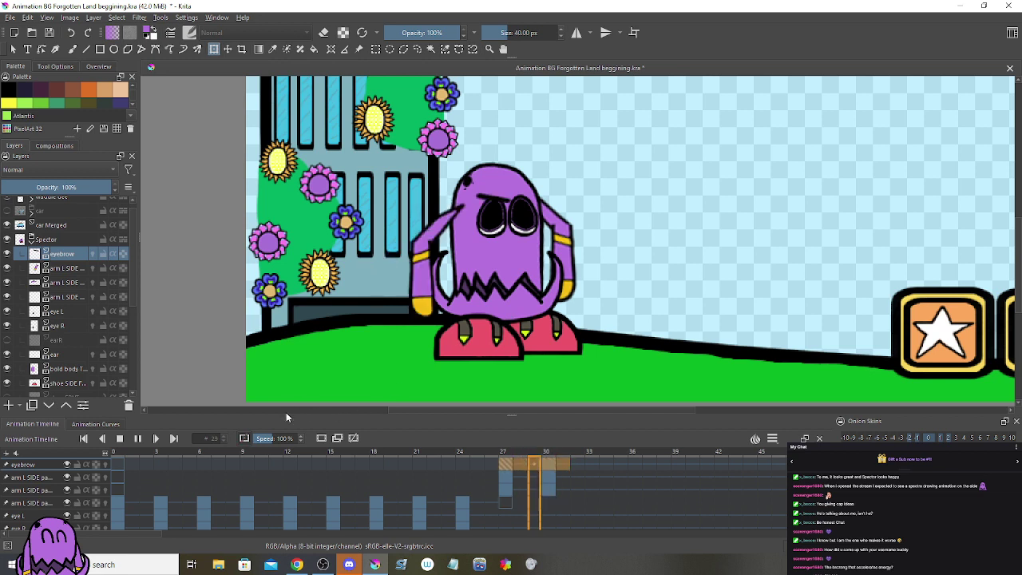
{"action": "left_click", "coordinate": [119, 438]}
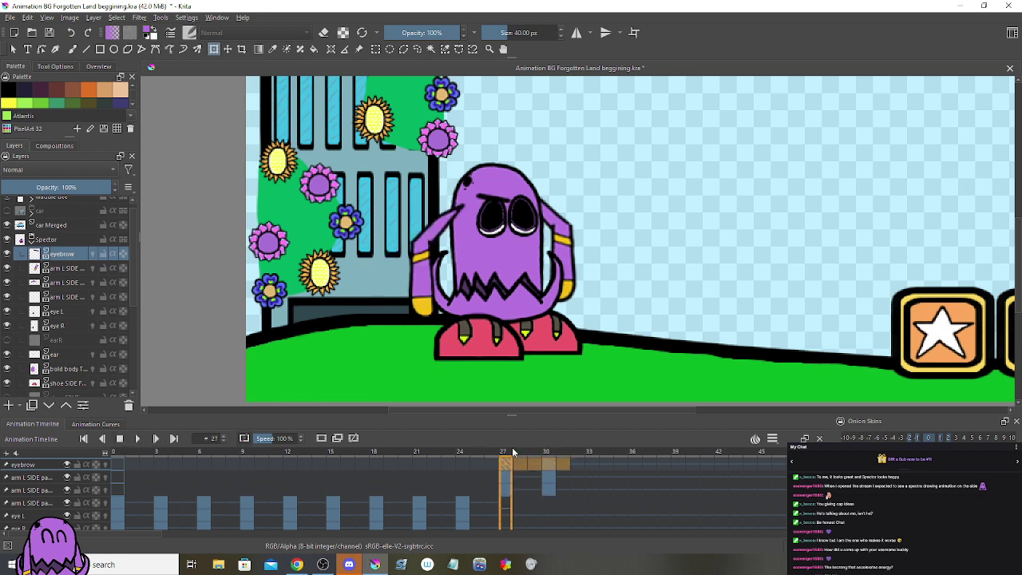
Step: Duplicate the frame 27 forearm pose on the L SIDE forearm layer and place the copy at frame 33
{"action": "left_click", "coordinate": [550, 473]}
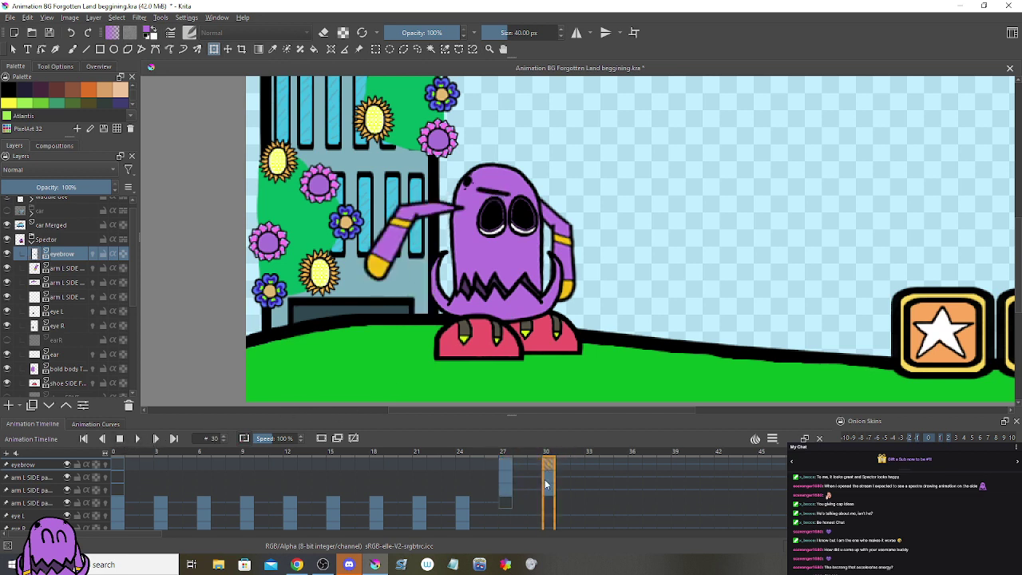
{"action": "left_click", "coordinate": [511, 481]}
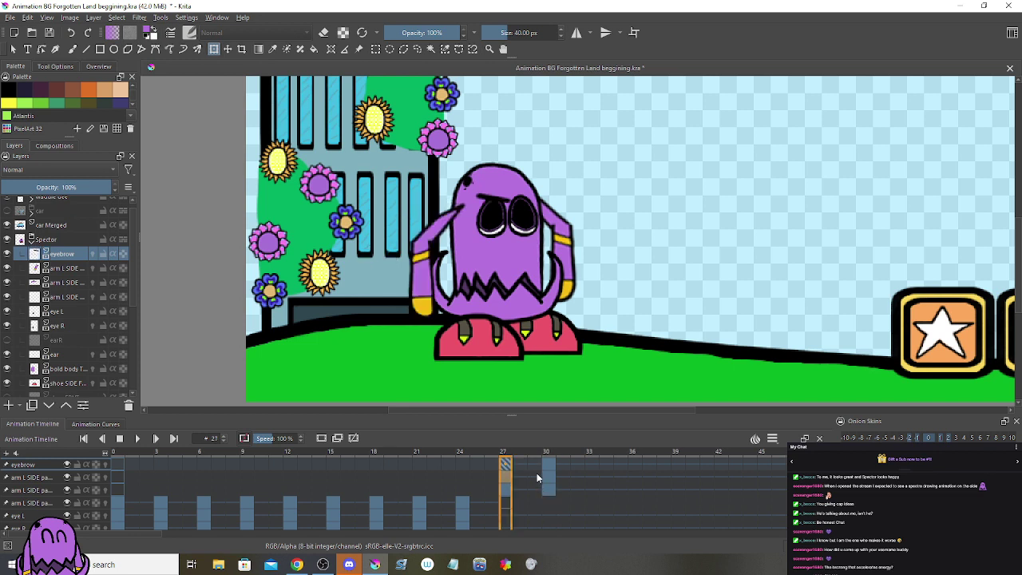
{"action": "right_click", "coordinate": [536, 477]}
{"action": "left_click", "coordinate": [548, 458]}
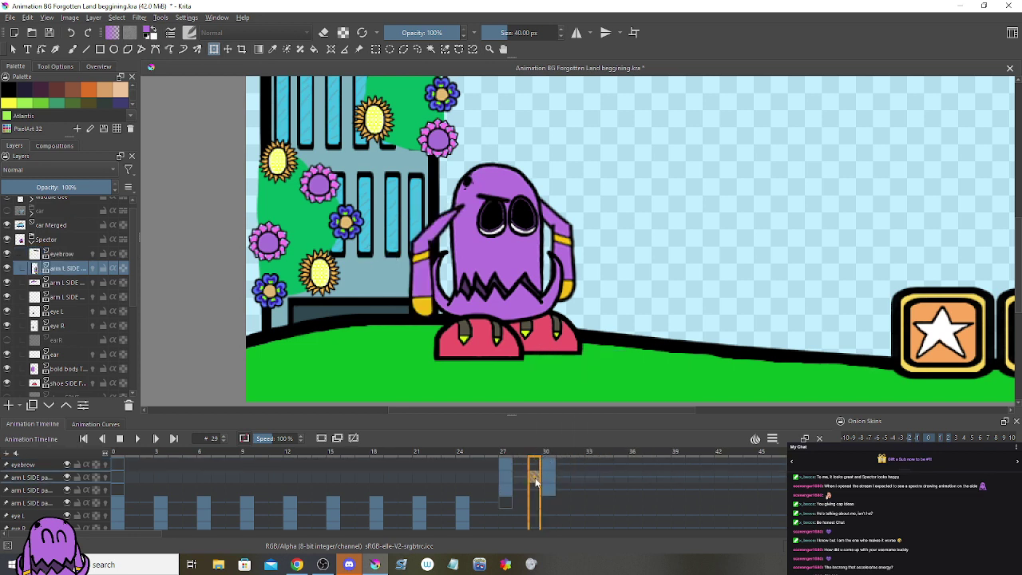
{"action": "left_click", "coordinate": [562, 477]}
{"action": "left_click", "coordinate": [593, 479]}
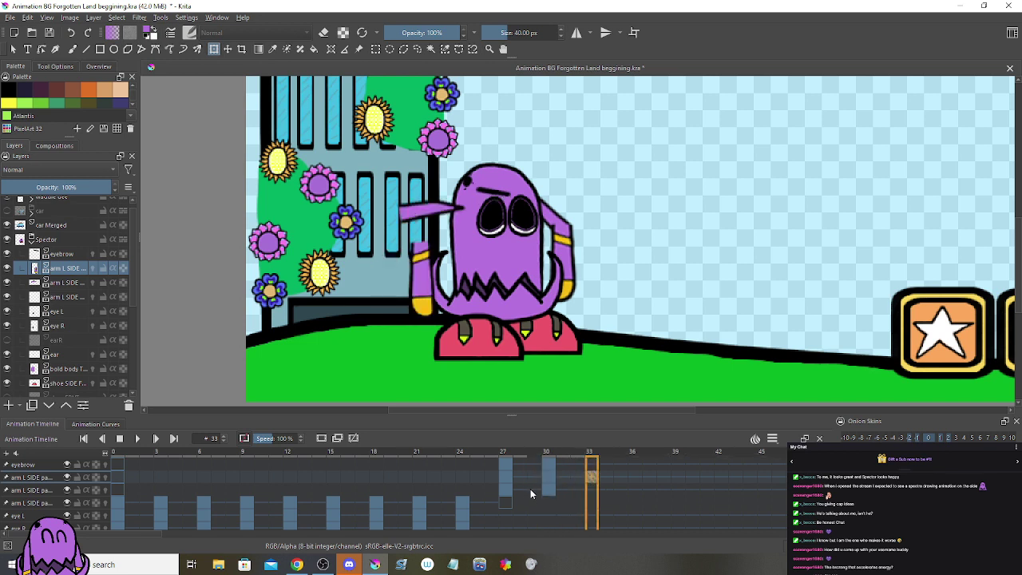
Step: Duplicate the frame 27 pose on the arm L SIDE part 1 bent top layer and place the copy at frame 33
{"action": "right_click", "coordinate": [531, 494]}
{"action": "left_click", "coordinate": [575, 467]}
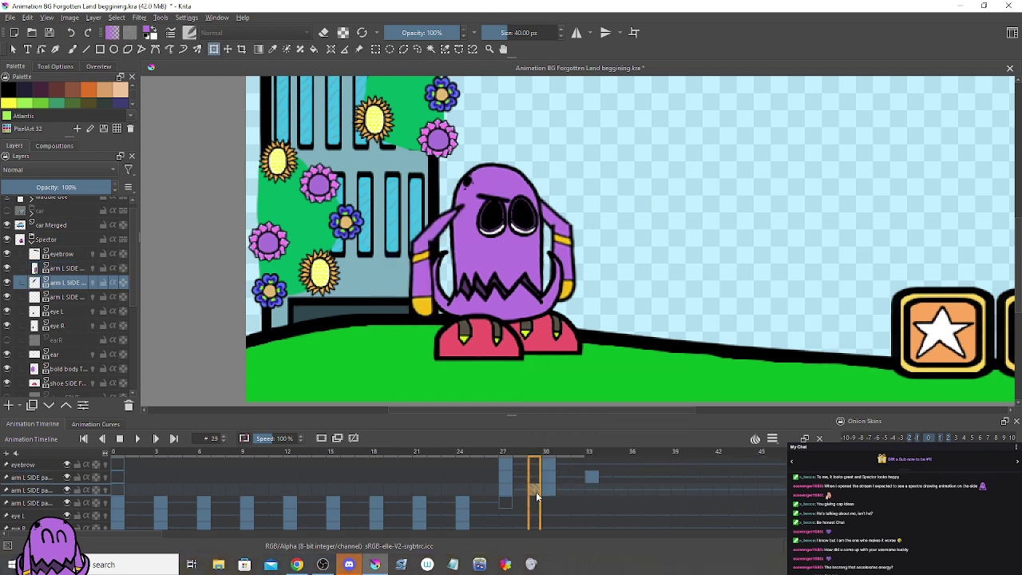
{"action": "left_click", "coordinate": [592, 491]}
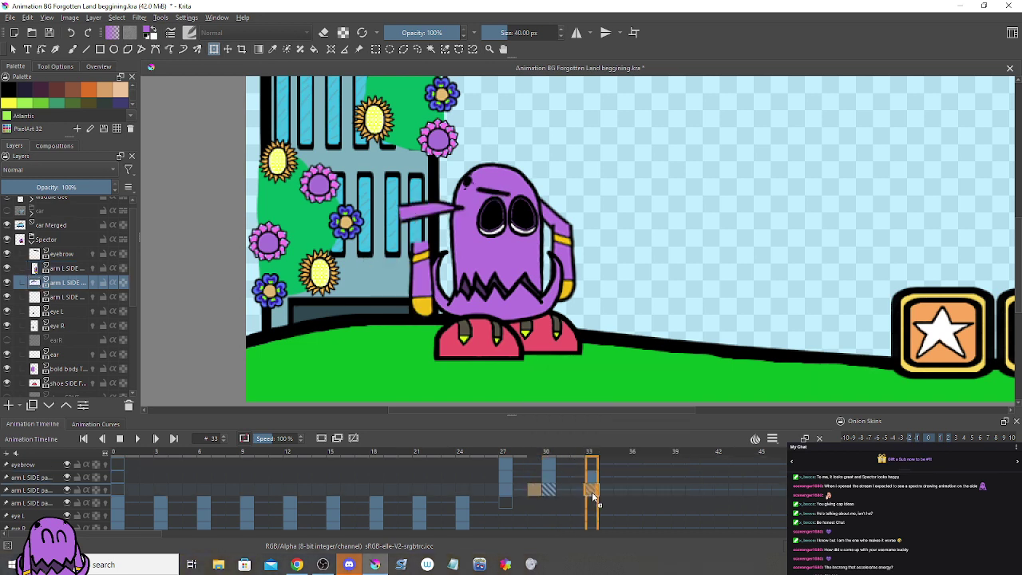
Step: Duplicate the angry eyebrow drawing from frame 27 and place the copy at frame 33 on the eyebrow layer
{"action": "left_click", "coordinate": [535, 469]}
{"action": "right_click", "coordinate": [535, 469]}
{"action": "key", "text": "Escape"}
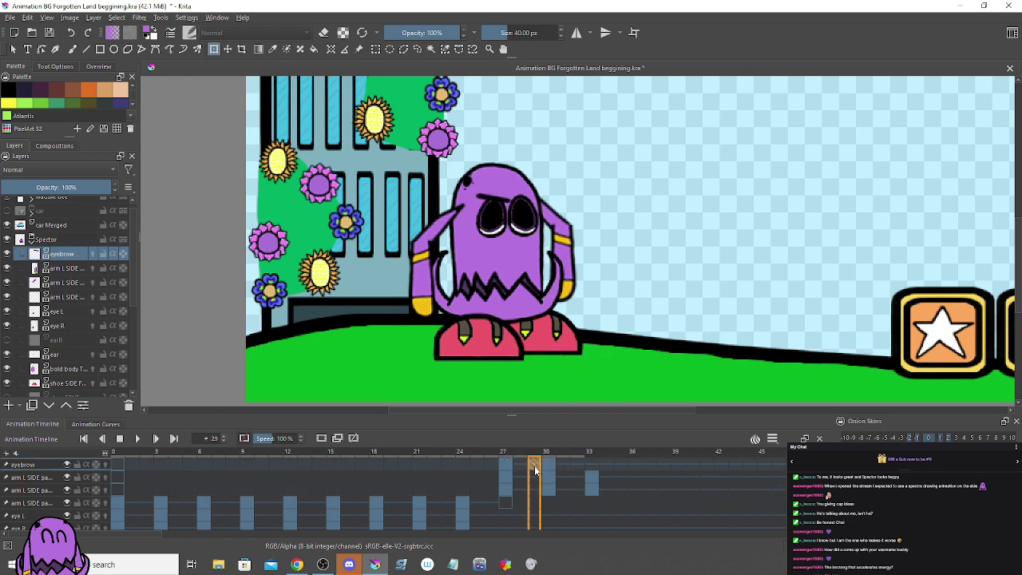
{"action": "left_click", "coordinate": [590, 465]}
Step: Select frames 24 to 34 on the eyebrow layer, preview that range with the whole scene in view, and stop the playback
{"action": "scroll", "coordinate": [551, 369], "scroll_direction": "down", "scroll_amount": 1}
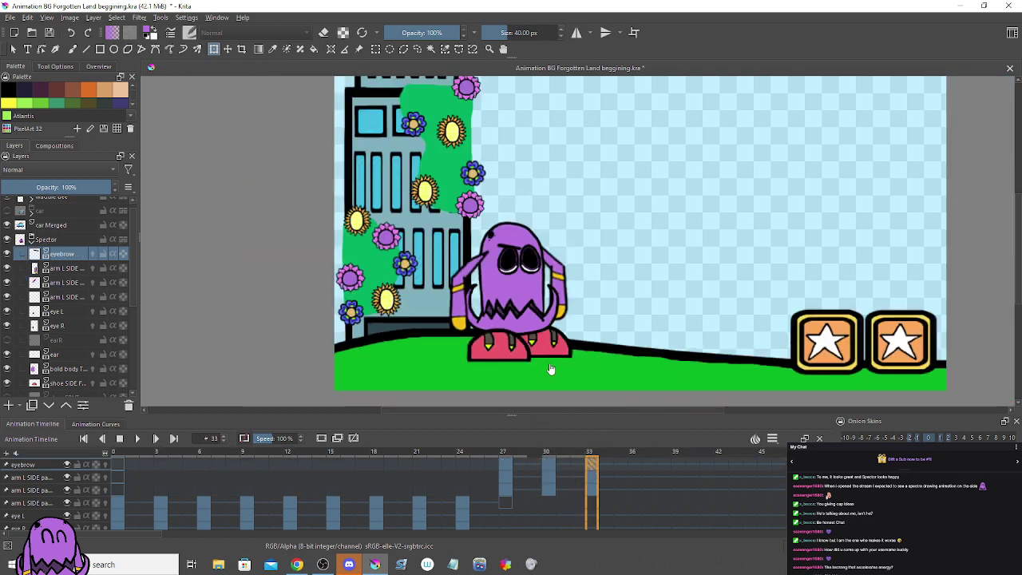
{"action": "scroll", "coordinate": [551, 369], "scroll_direction": "down", "scroll_amount": 2}
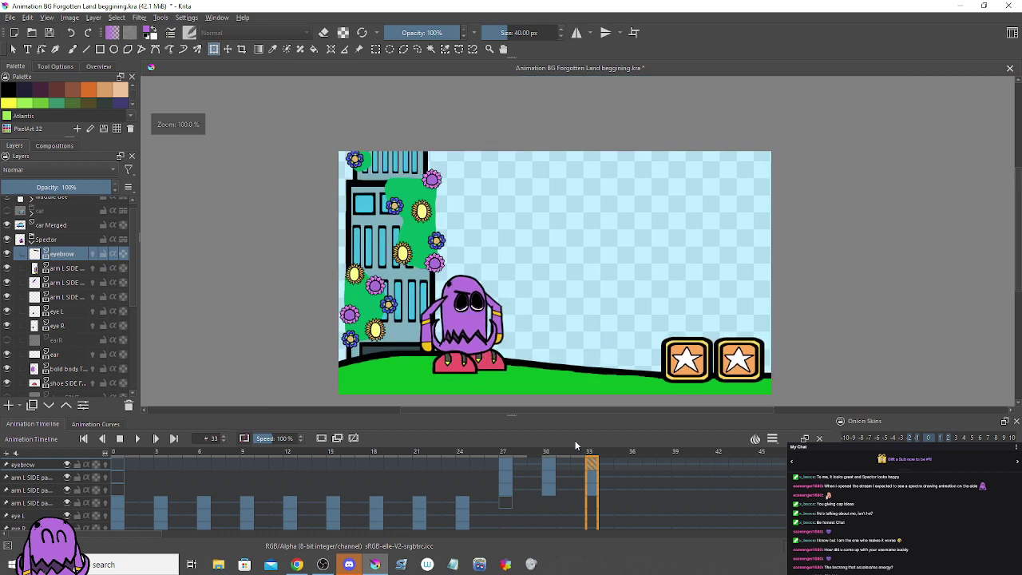
{"action": "left_click_drag", "start_coordinate": [607, 464], "coordinate": [490, 465]}
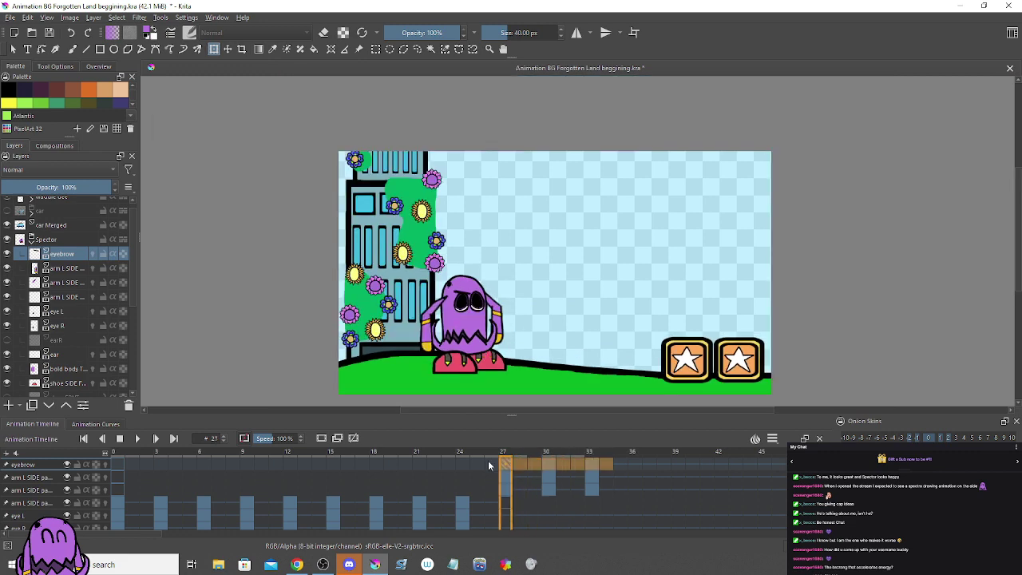
{"action": "scroll", "coordinate": [256, 383], "scroll_direction": "down", "scroll_amount": 3}
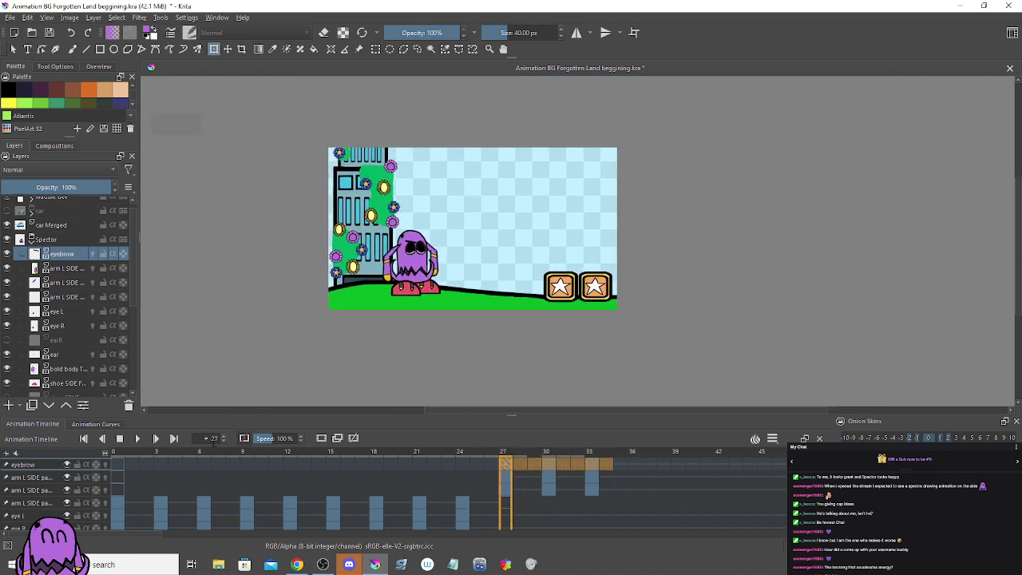
{"action": "left_click", "coordinate": [492, 476]}
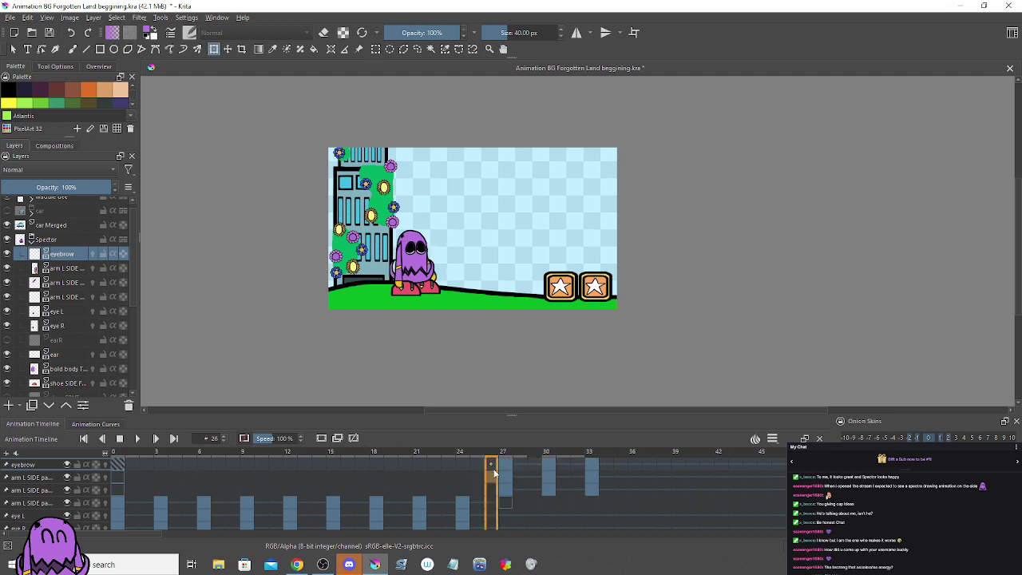
{"action": "left_click", "coordinate": [465, 471]}
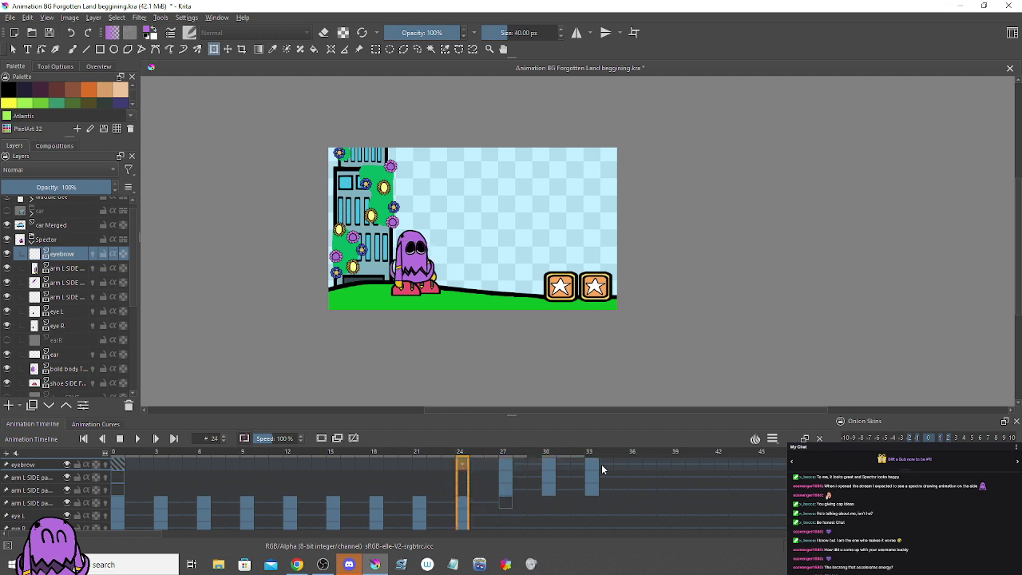
{"action": "left_click_drag", "start_coordinate": [601, 470], "coordinate": [469, 467]}
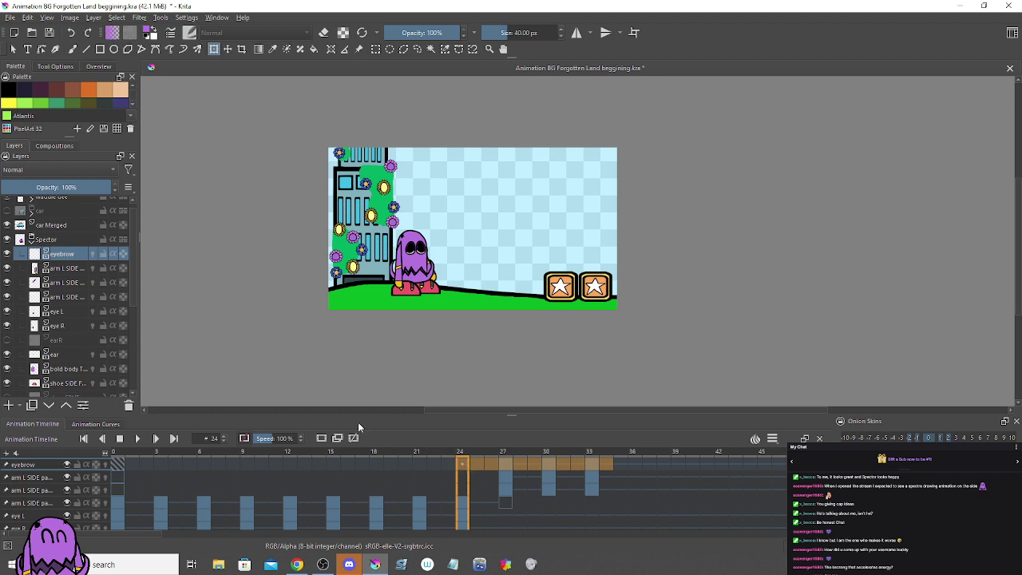
{"action": "left_click", "coordinate": [143, 438]}
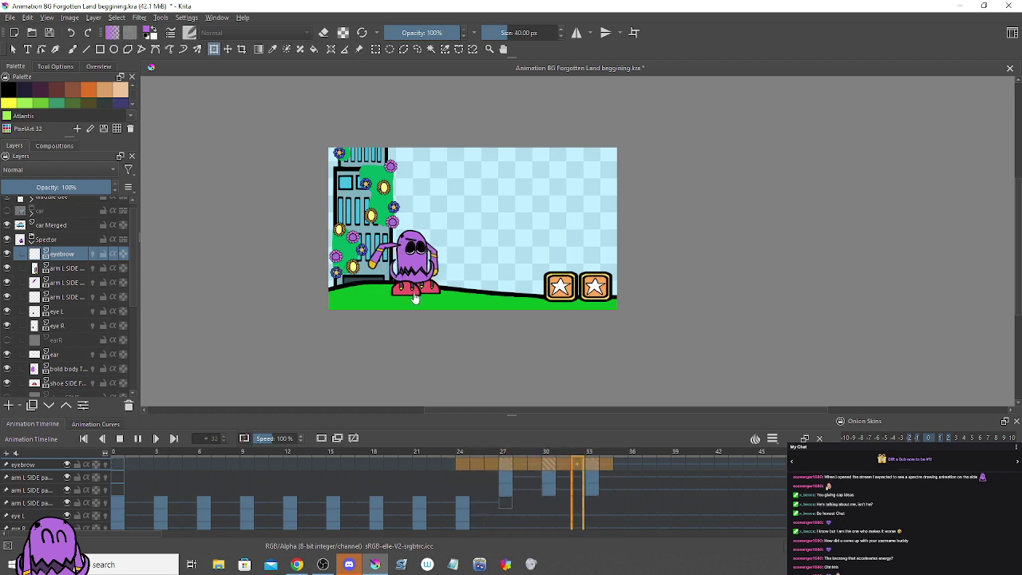
{"action": "scroll", "coordinate": [382, 274], "scroll_direction": "up", "scroll_amount": 3}
{"action": "scroll", "coordinate": [335, 327], "scroll_direction": "down", "scroll_amount": 3}
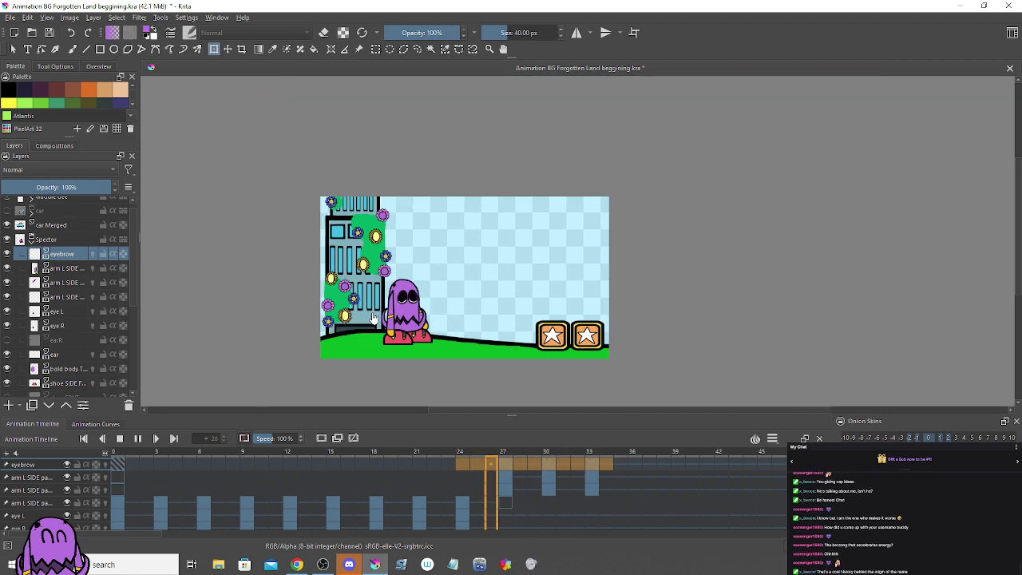
{"action": "key", "text": "space"}
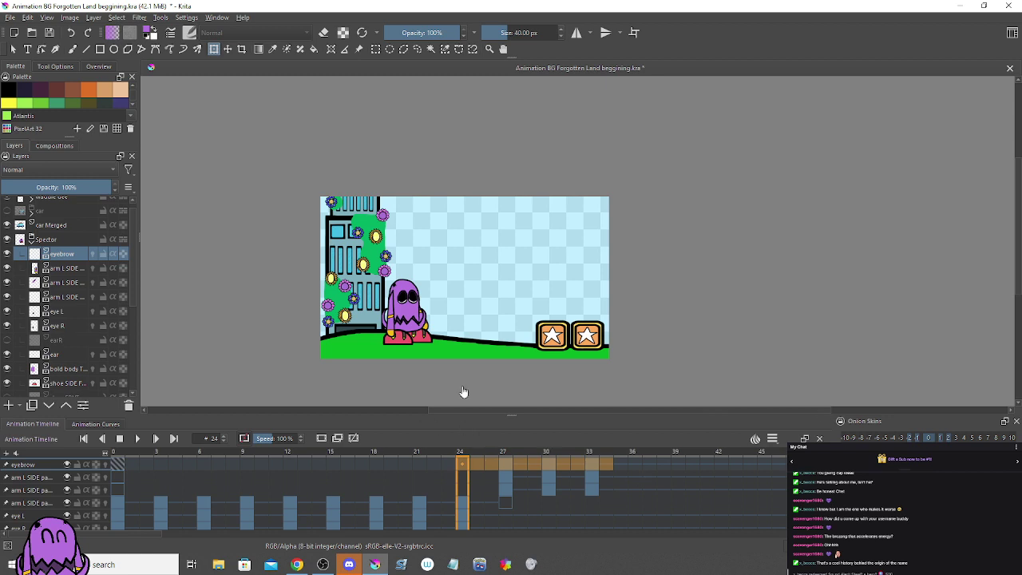
Step: Duplicate the raised upper-arm pose from frame 30 on the arm L SIDE part 1 bent top layer and place the copy at frame 36
{"action": "scroll", "coordinate": [451, 320], "scroll_direction": "up", "scroll_amount": 5}
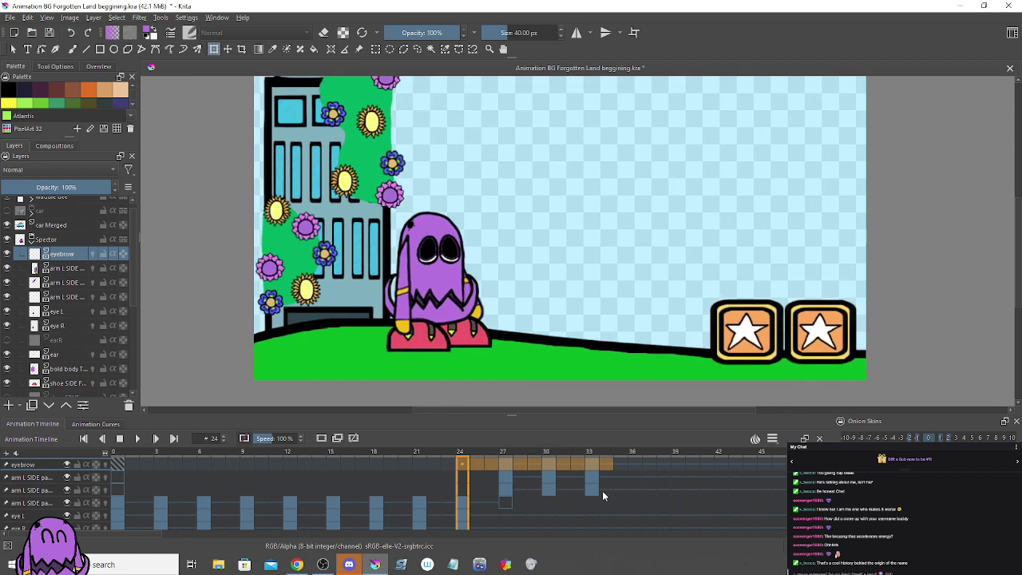
{"action": "left_click", "coordinate": [592, 488]}
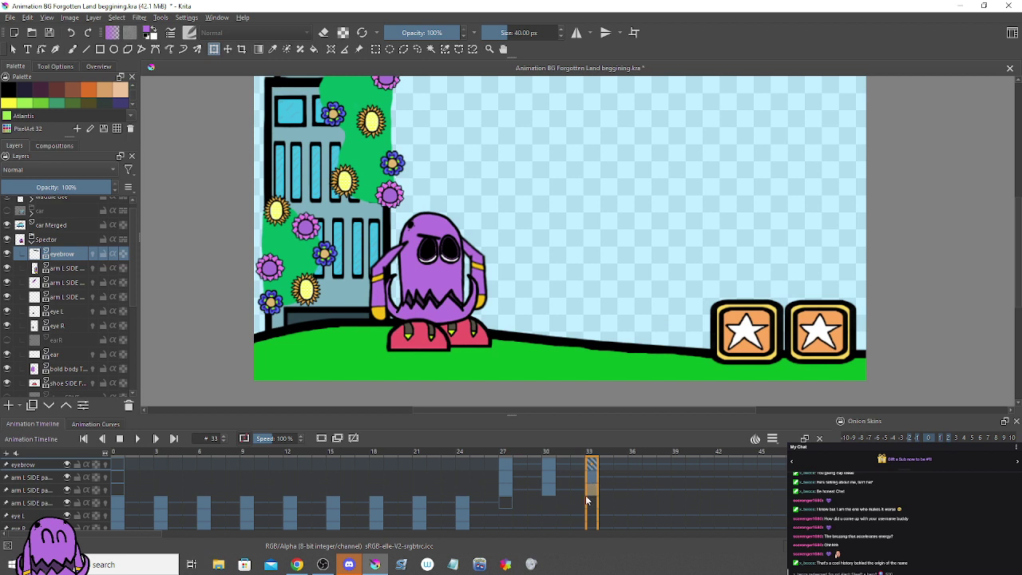
{"action": "left_click", "coordinate": [579, 491]}
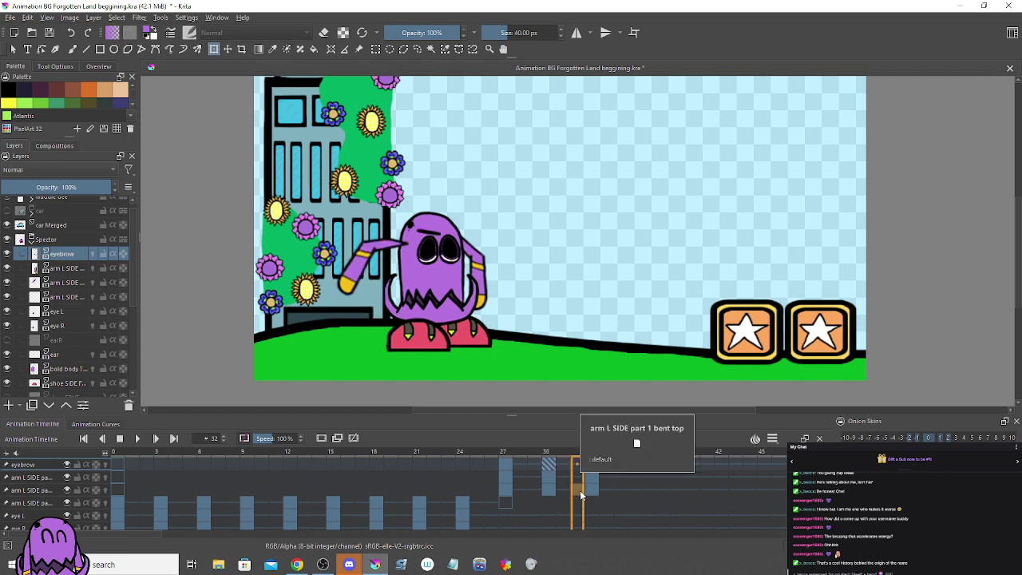
{"action": "key", "text": "Right"}
{"action": "right_click", "coordinate": [578, 490]}
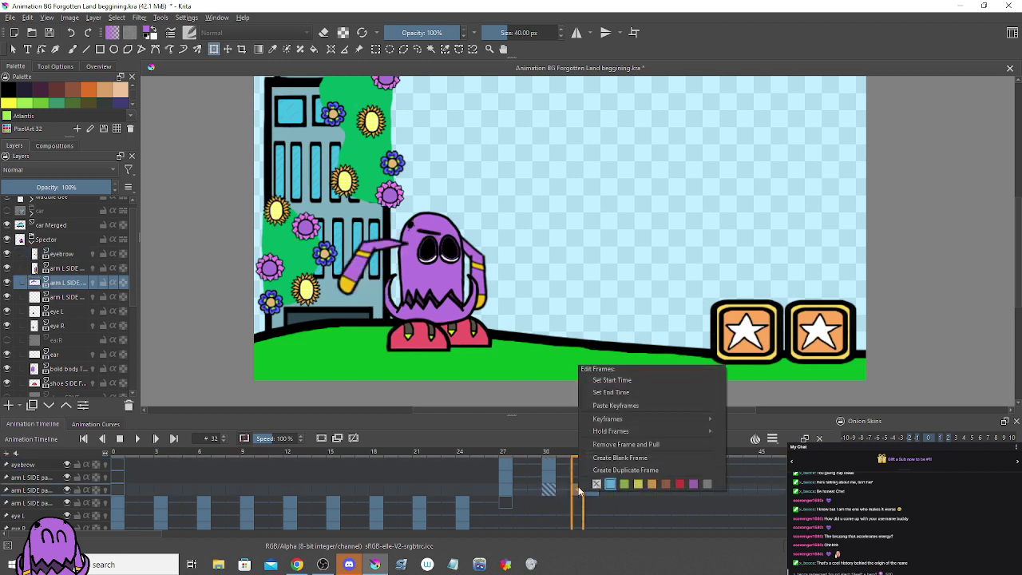
{"action": "left_click", "coordinate": [631, 470]}
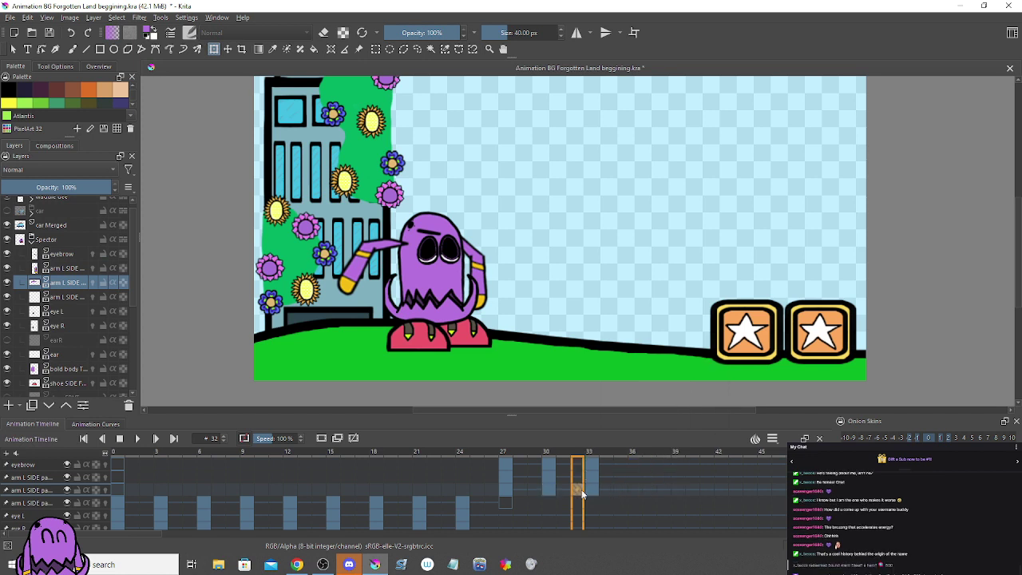
{"action": "left_click_drag", "start_coordinate": [582, 489], "coordinate": [635, 489]}
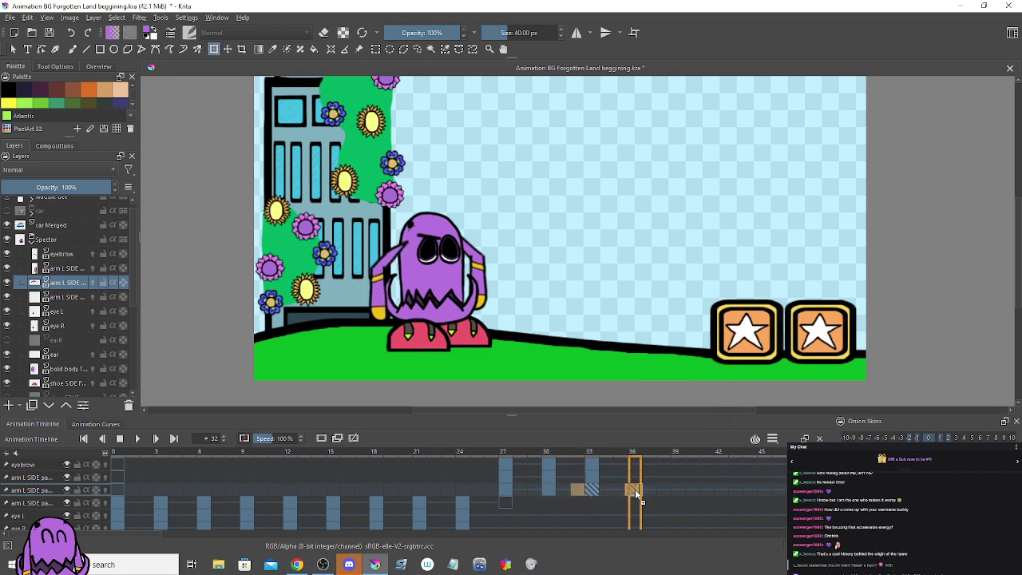
Step: Duplicate the raised forearm pose from frame 30 on the L SIDE forearm layer and place the copy at frame 36
{"action": "right_click", "coordinate": [575, 477]}
{"action": "left_click", "coordinate": [576, 469]}
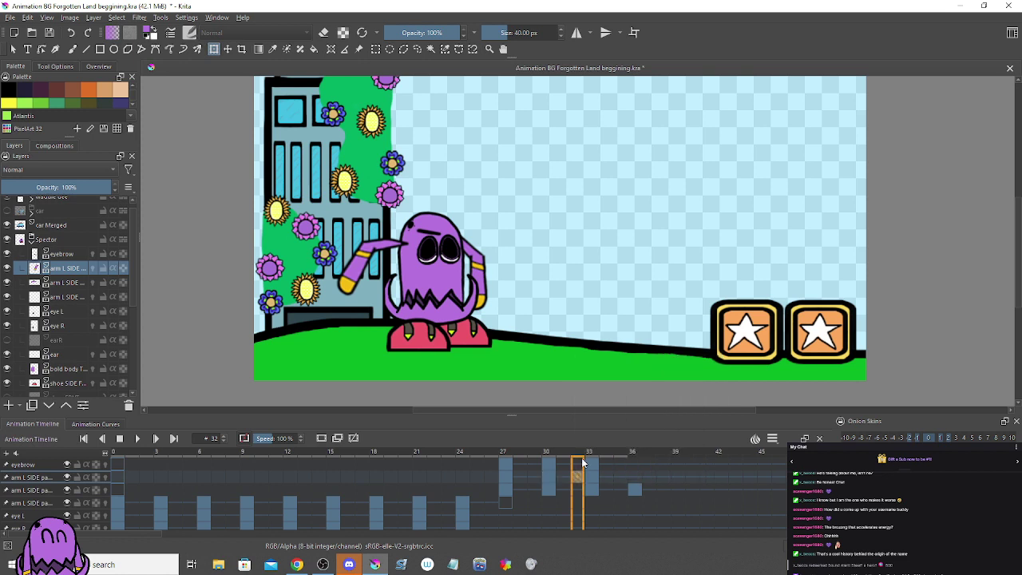
{"action": "left_click_drag", "start_coordinate": [574, 477], "coordinate": [633, 476]}
Step: Duplicate the raised eyebrow drawing from frame 30 and place the copy at frame 36 on the eyebrow layer
{"action": "left_click", "coordinate": [575, 469]}
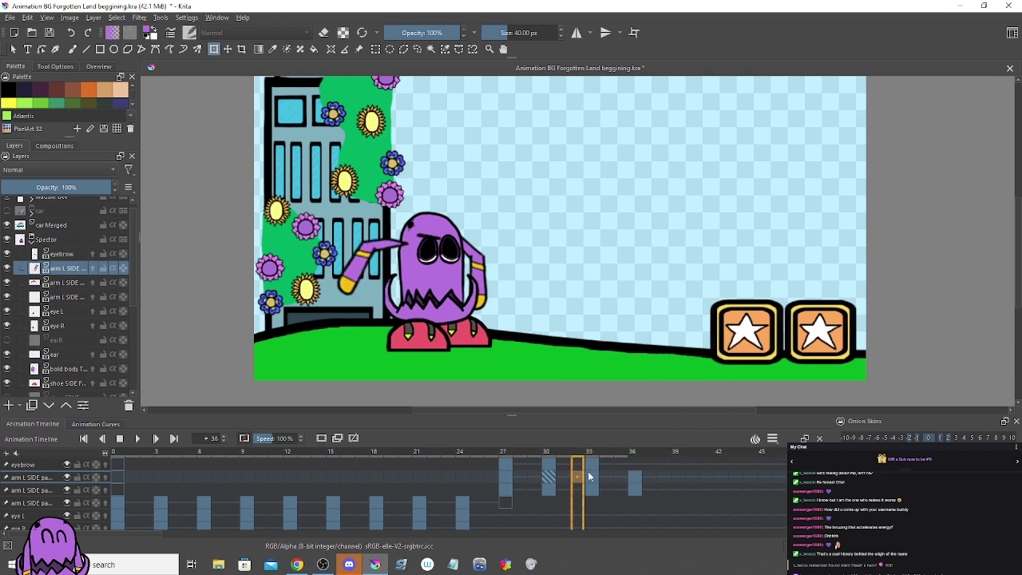
{"action": "right_click", "coordinate": [575, 469]}
{"action": "left_click", "coordinate": [577, 450]}
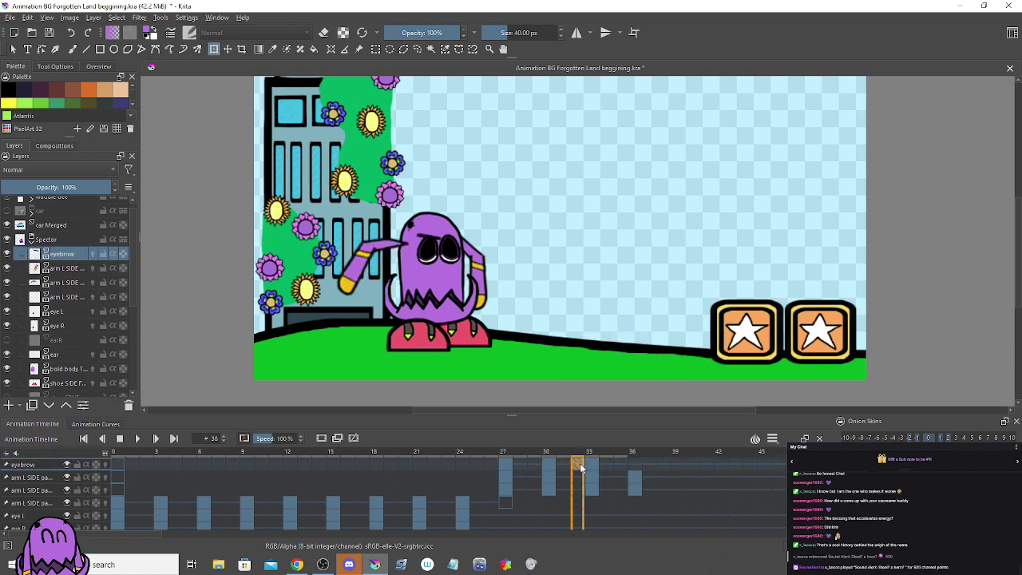
{"action": "left_click_drag", "start_coordinate": [577, 469], "coordinate": [636, 469]}
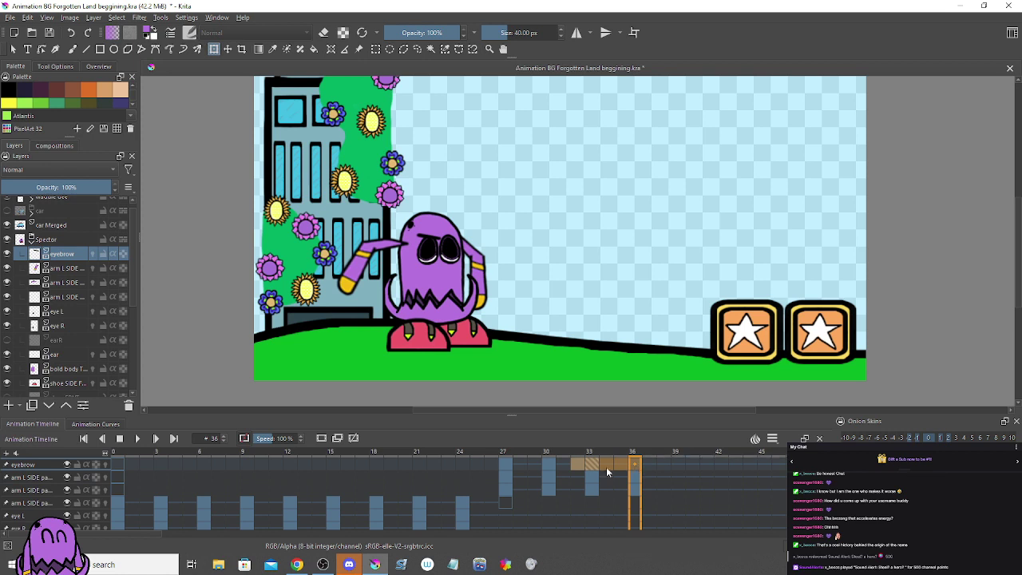
{"action": "left_click", "coordinate": [572, 466]}
{"action": "left_click_drag", "start_coordinate": [572, 466], "coordinate": [629, 467]}
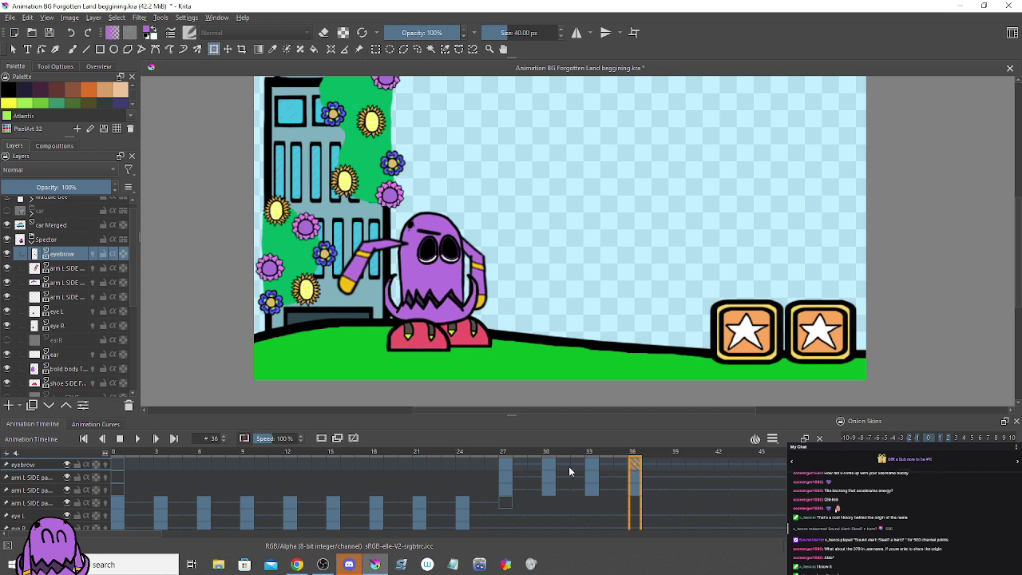
Step: Select frames 27 to 37 on the eyebrow layer, play that range as a preview, and stop the playback
{"action": "left_click_drag", "start_coordinate": [653, 464], "coordinate": [510, 463]}
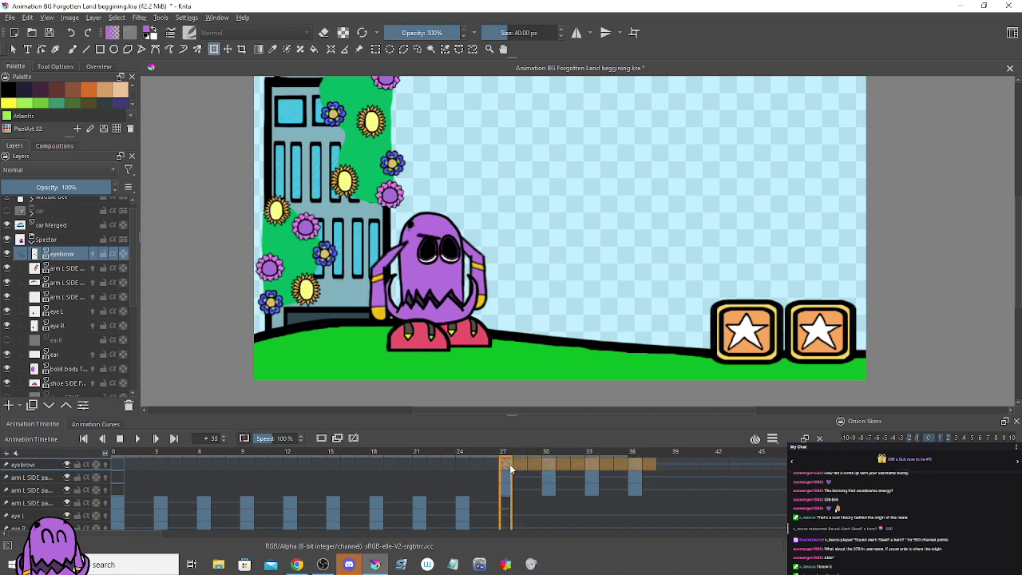
{"action": "left_click", "coordinate": [137, 438]}
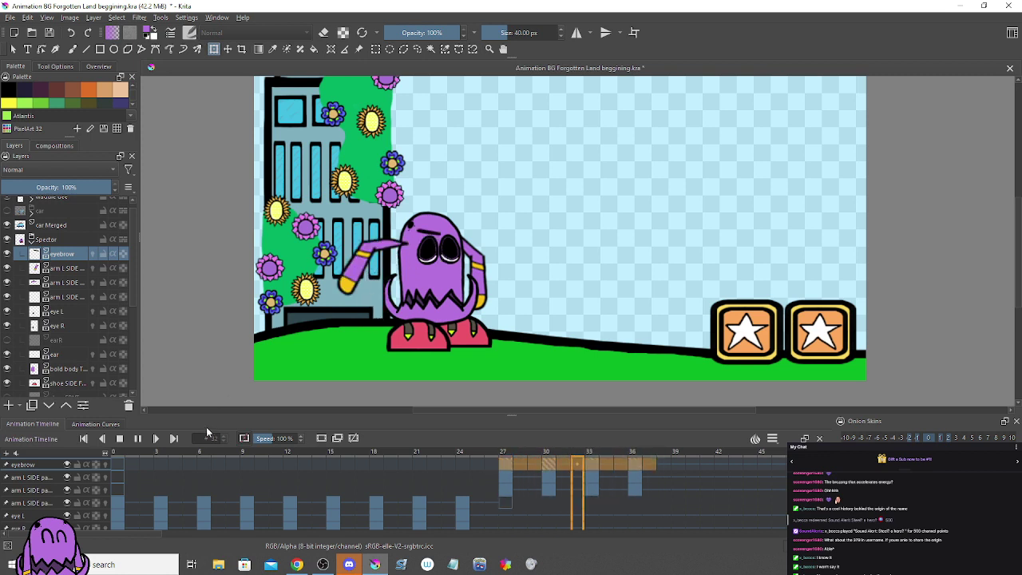
{"action": "left_click", "coordinate": [120, 439]}
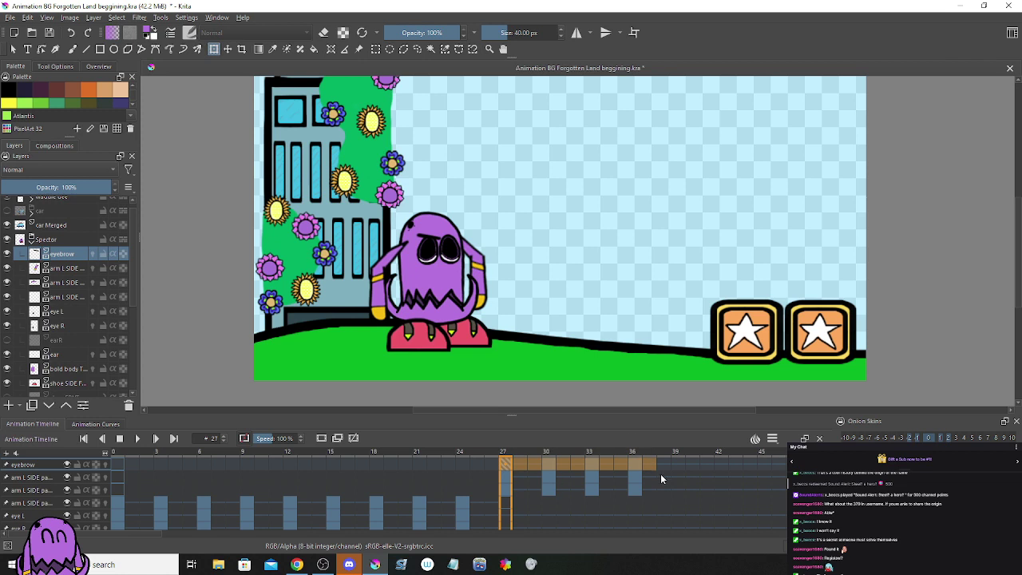
Step: Replay frames 27 to 37 once more, stop, and return to the first frame with the whole scene in view
{"action": "left_click_drag", "start_coordinate": [592, 291], "coordinate": [588, 310]}
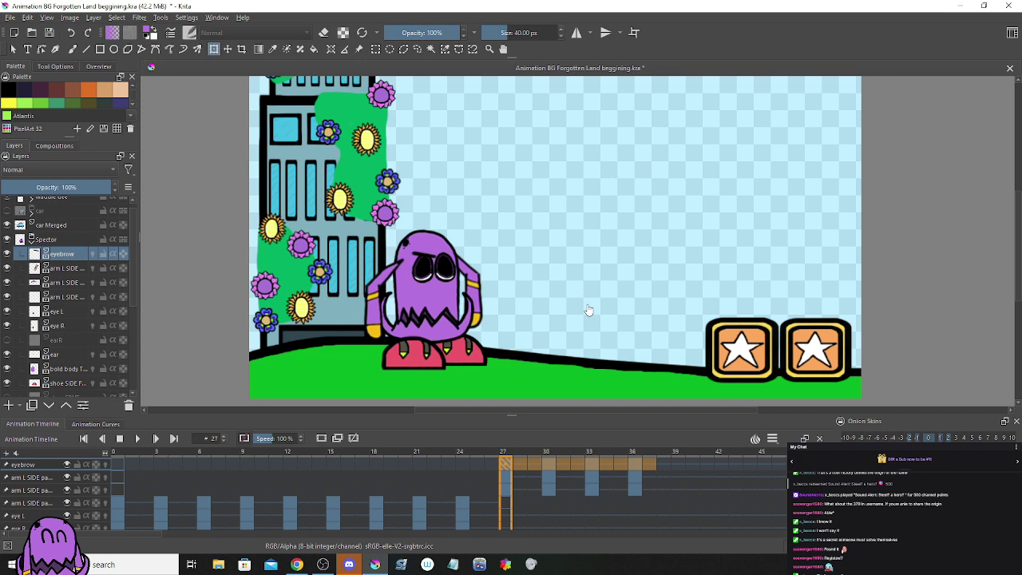
{"action": "left_click", "coordinate": [136, 439]}
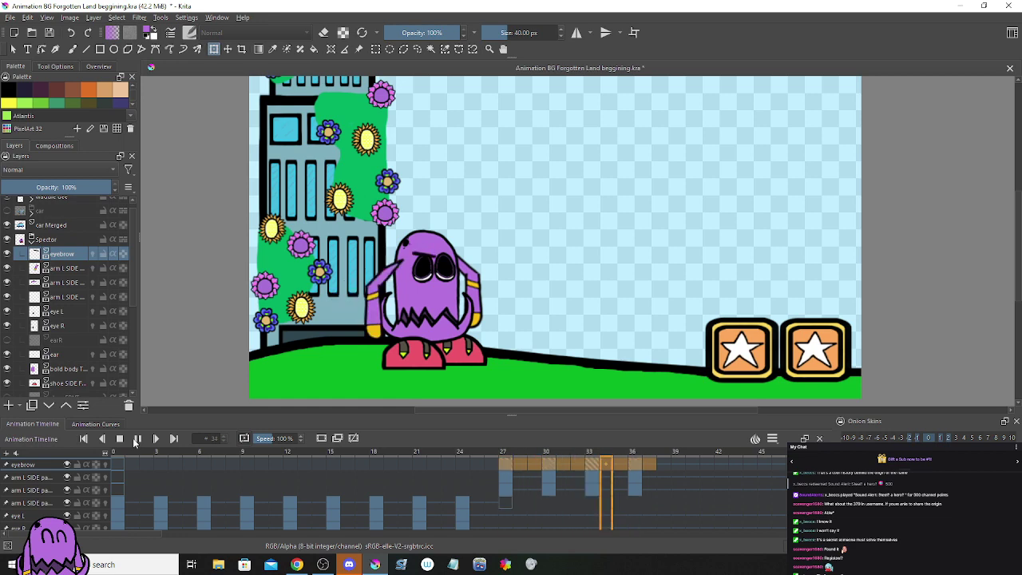
{"action": "left_click", "coordinate": [120, 438]}
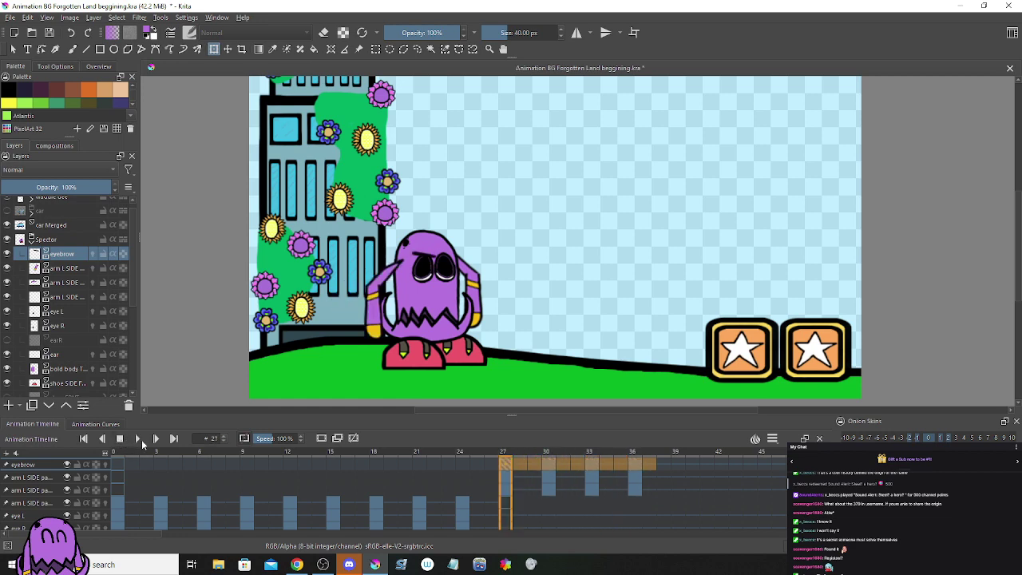
{"action": "left_click", "coordinate": [84, 439]}
{"action": "scroll", "coordinate": [383, 311], "scroll_direction": "down", "scroll_amount": 4}
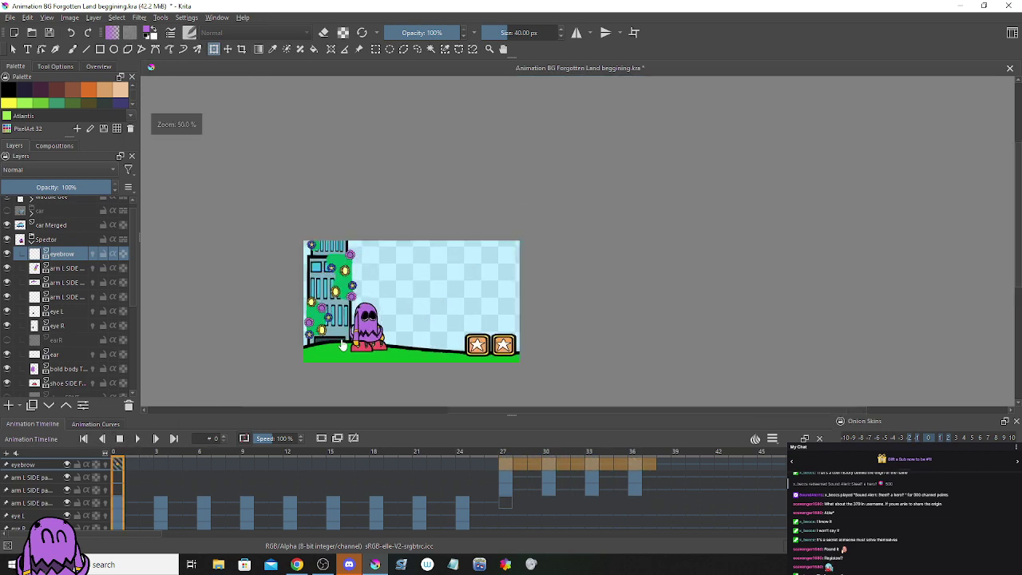
Step: Lower the playback speed to 75% and preview the angry and raised-arm poses in frames 27 to 37
{"action": "scroll", "coordinate": [379, 319], "scroll_direction": "up", "scroll_amount": 4}
{"action": "scroll", "coordinate": [302, 441], "scroll_direction": "down", "scroll_amount": 3}
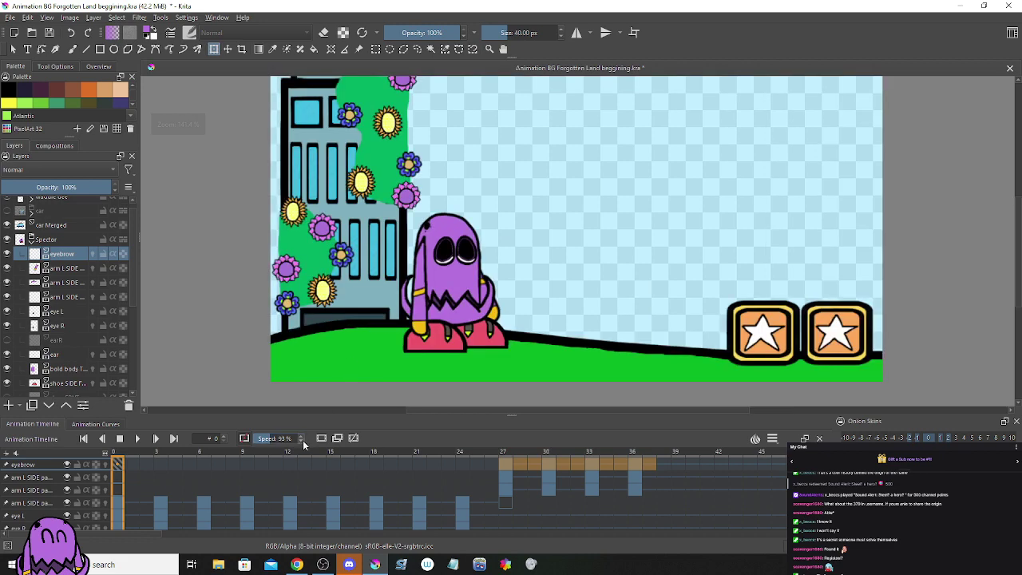
{"action": "scroll", "coordinate": [302, 442], "scroll_direction": "down", "scroll_amount": 3}
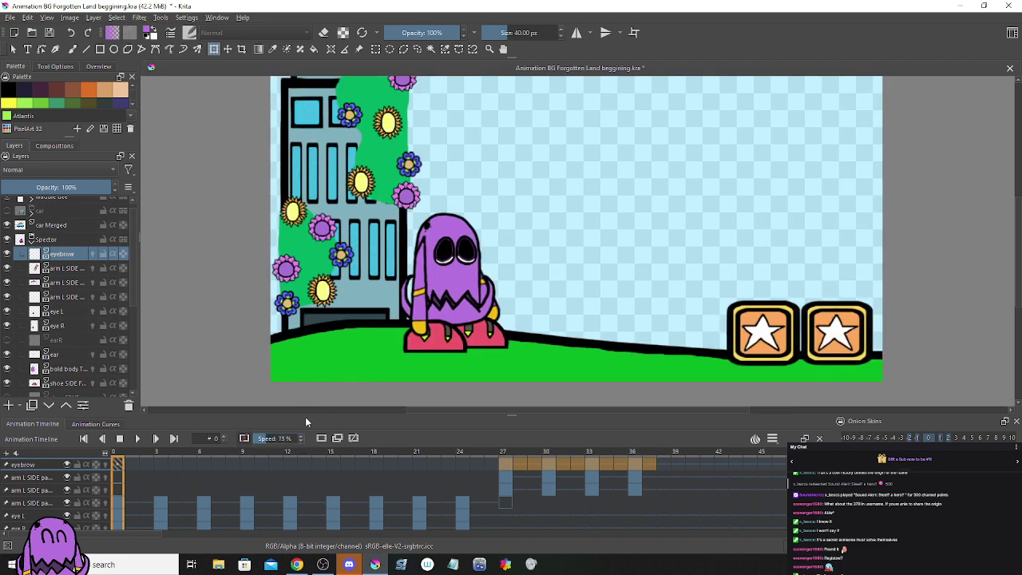
{"action": "scroll", "coordinate": [393, 344], "scroll_direction": "down", "scroll_amount": 2}
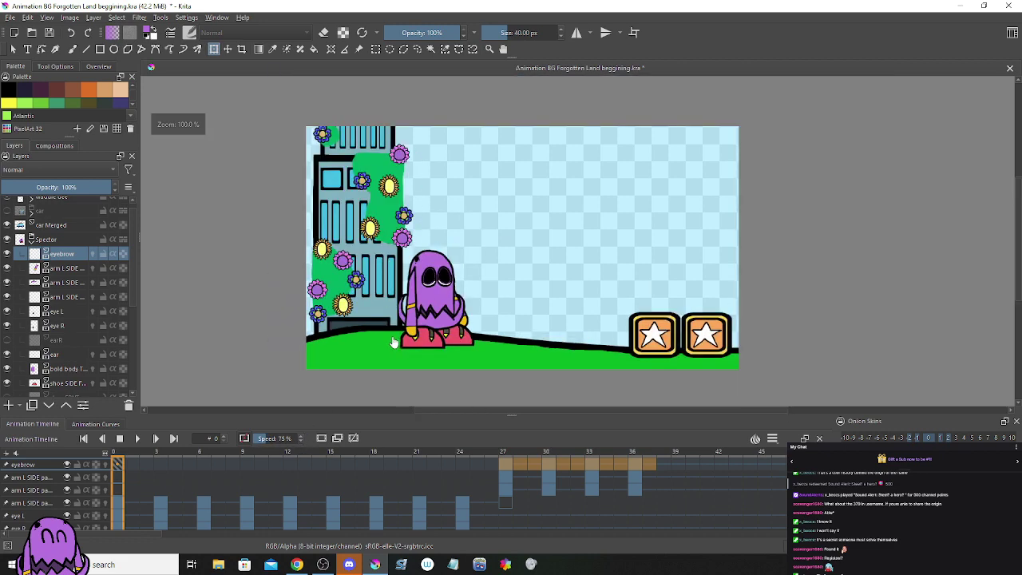
{"action": "scroll", "coordinate": [402, 339], "scroll_direction": "up", "scroll_amount": 4}
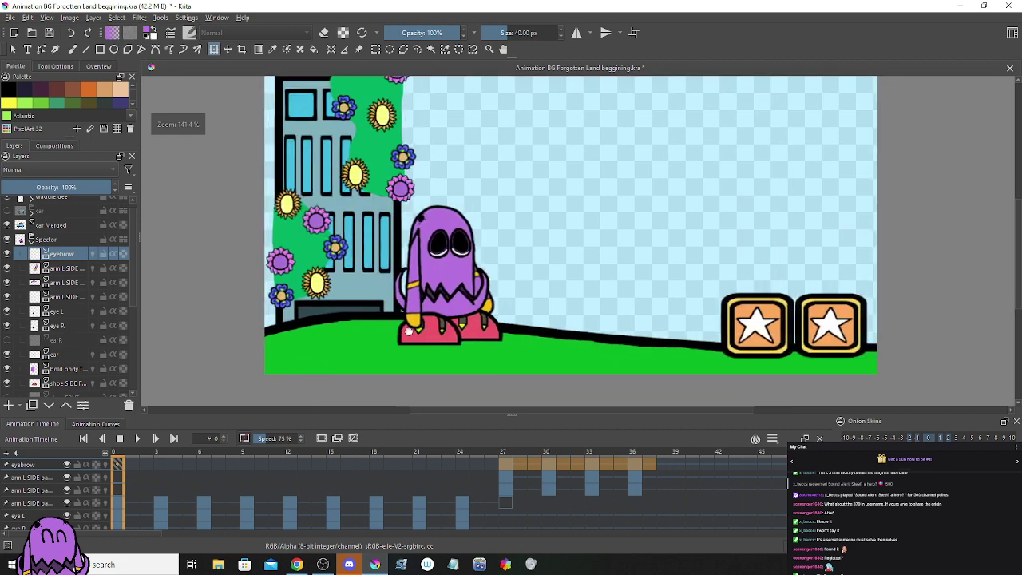
{"action": "key", "text": "space"}
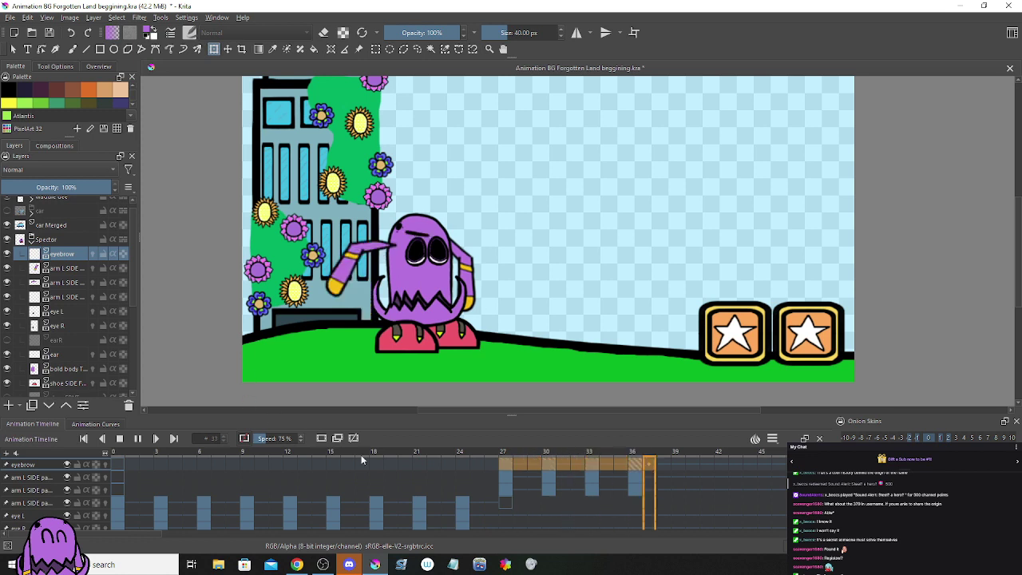
{"action": "left_click", "coordinate": [632, 486]}
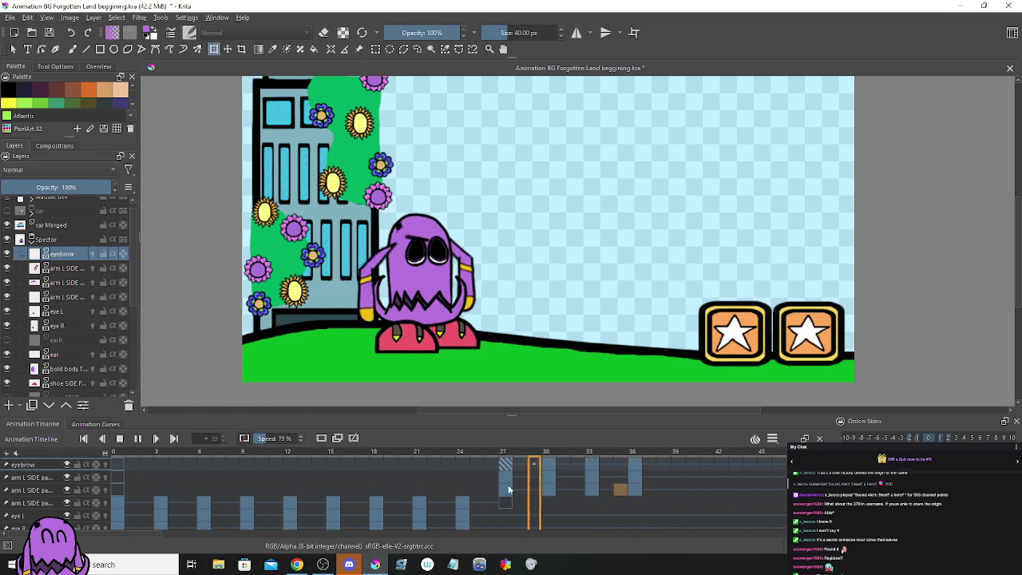
Step: Return to the first frame and play the whole animation twice at the reduced speed, stopping after each run
{"action": "left_click", "coordinate": [117, 450]}
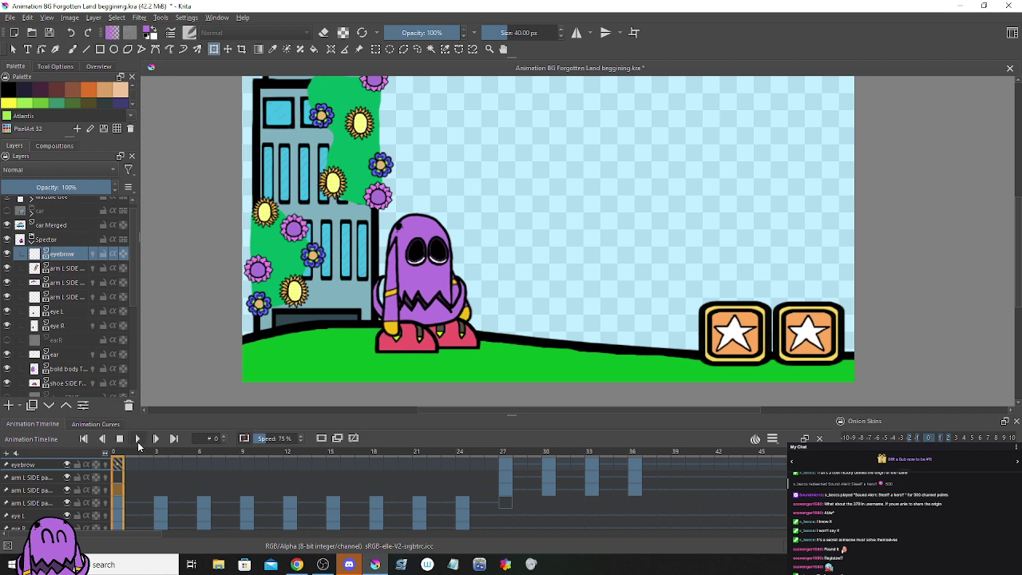
{"action": "left_click", "coordinate": [138, 438]}
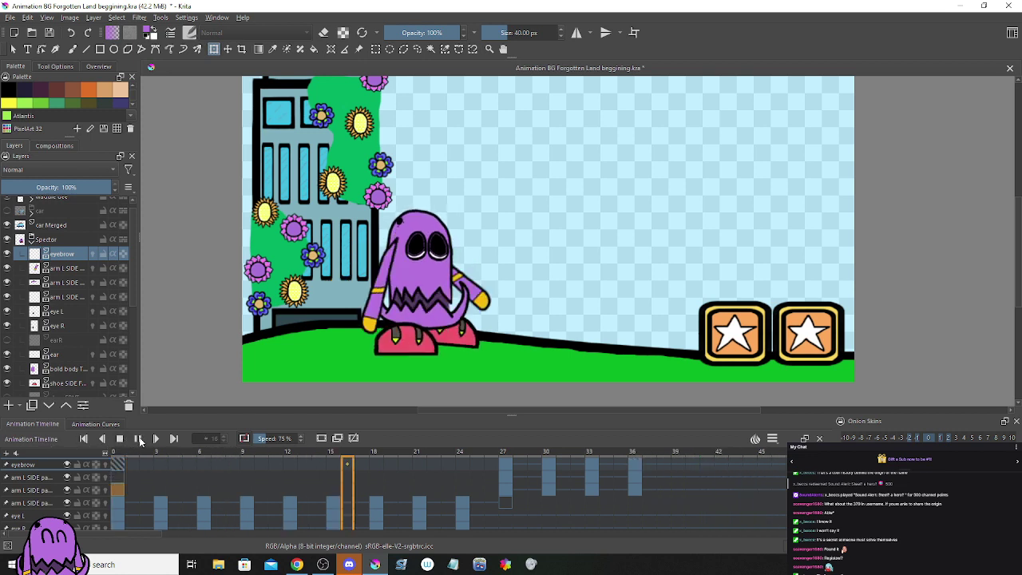
{"action": "left_click", "coordinate": [140, 441]}
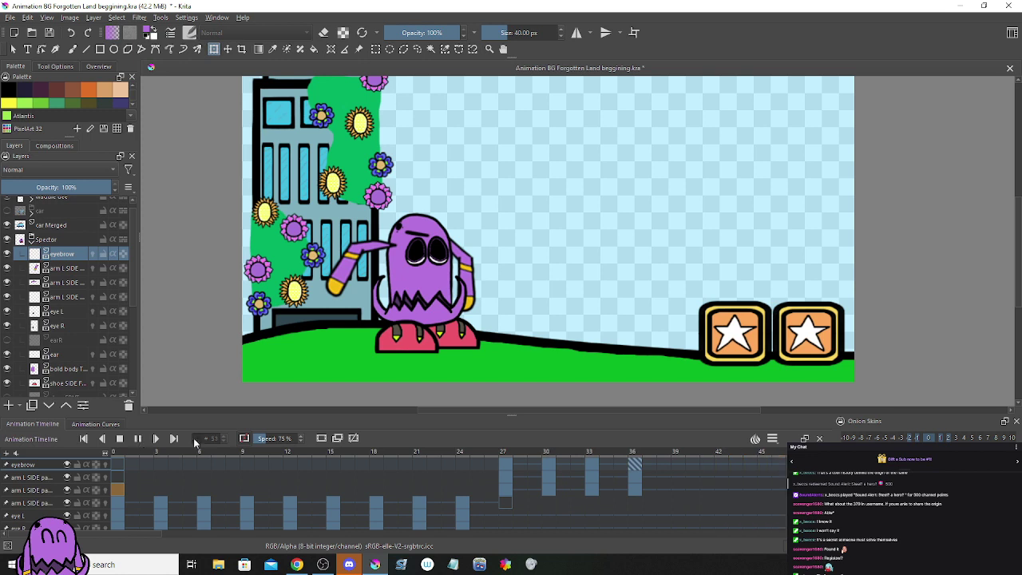
{"action": "left_click", "coordinate": [120, 438]}
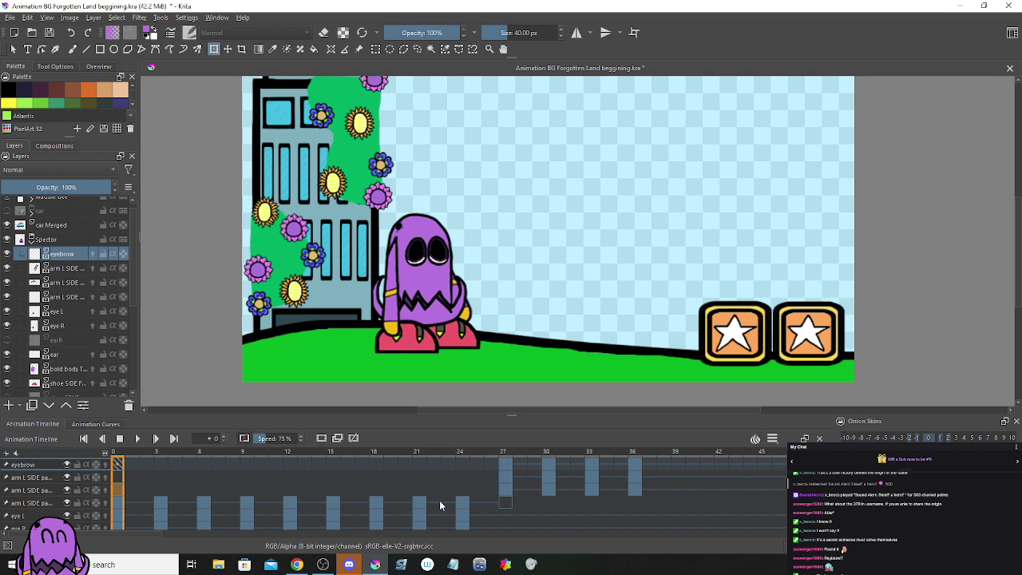
{"action": "left_click", "coordinate": [137, 439]}
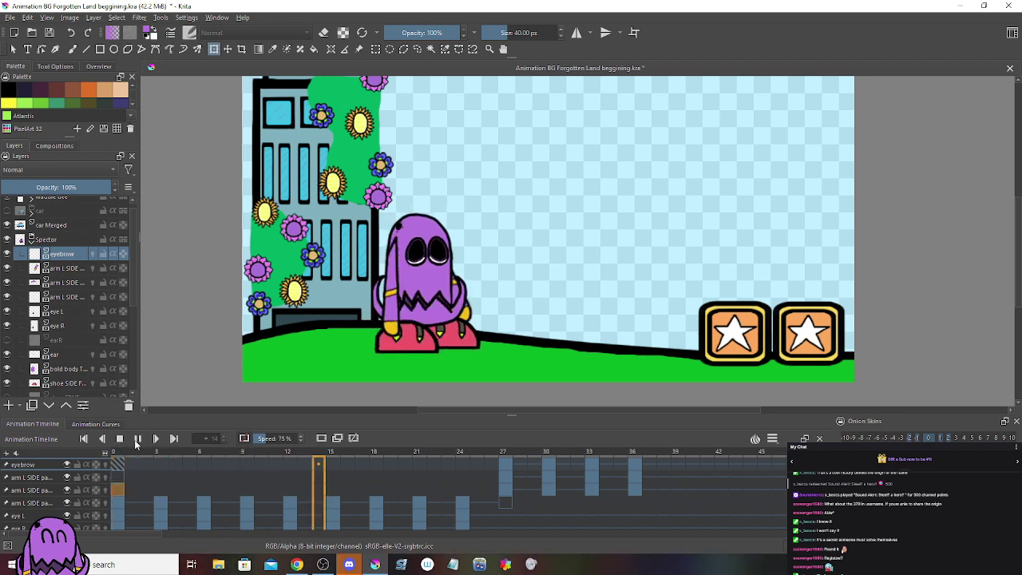
{"action": "left_click", "coordinate": [120, 438]}
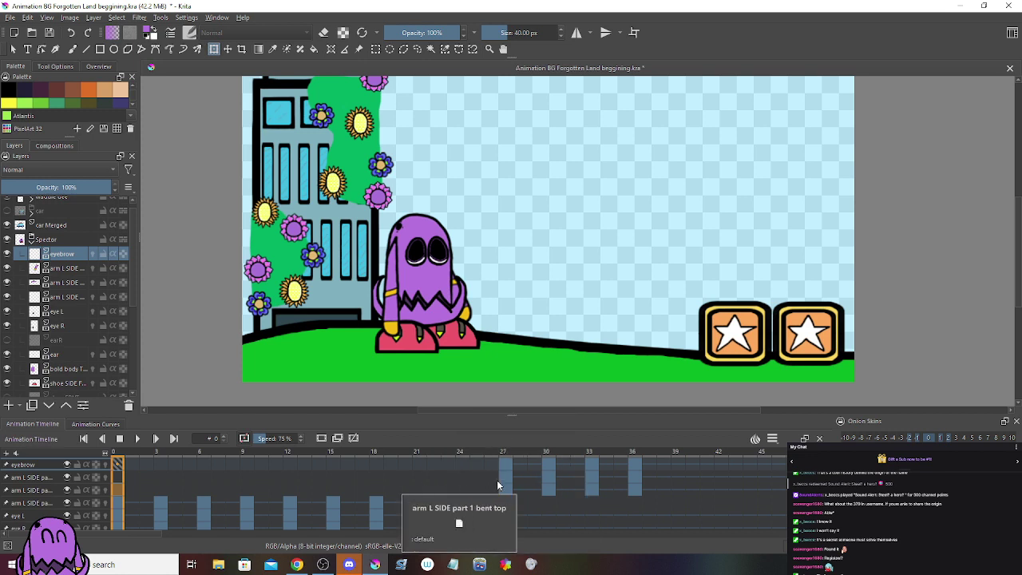
Step: Go to frame 28 and set the animation playback speed to 87%
{"action": "key", "text": "period"}
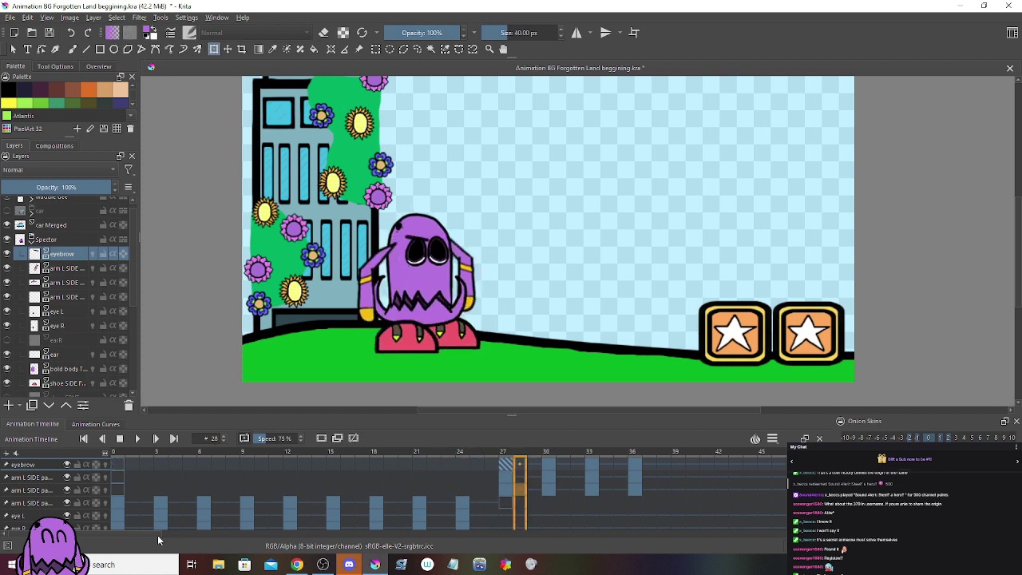
{"action": "left_click", "coordinate": [301, 440]}
{"action": "left_click", "coordinate": [301, 440]}
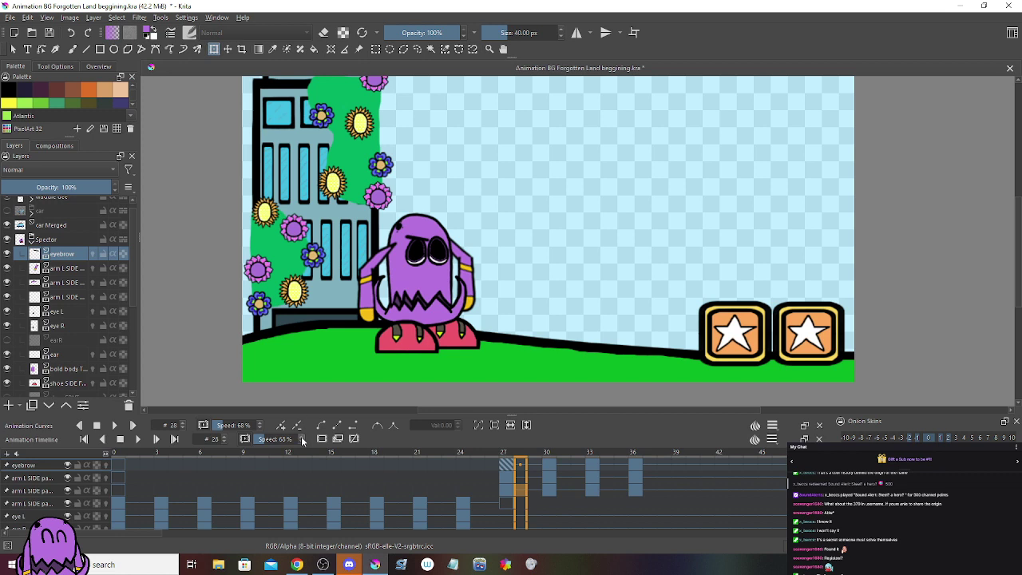
{"action": "left_click", "coordinate": [302, 437]}
{"action": "left_click", "coordinate": [302, 436]}
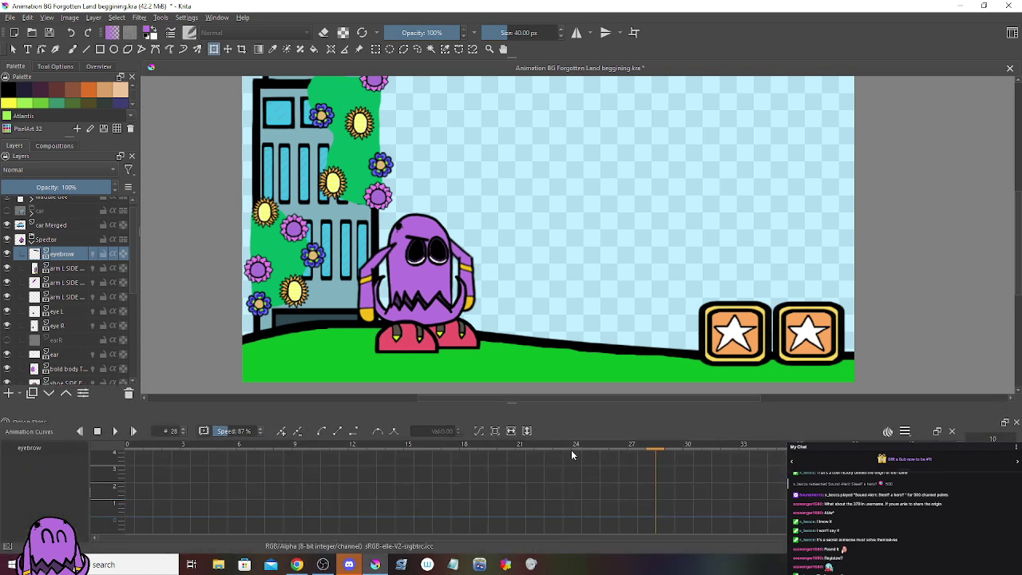
Step: Adjust the animation timeline's height so the whole ground of the scene stays in view, and save the file
{"action": "left_click_drag", "start_coordinate": [570, 436], "coordinate": [572, 420]}
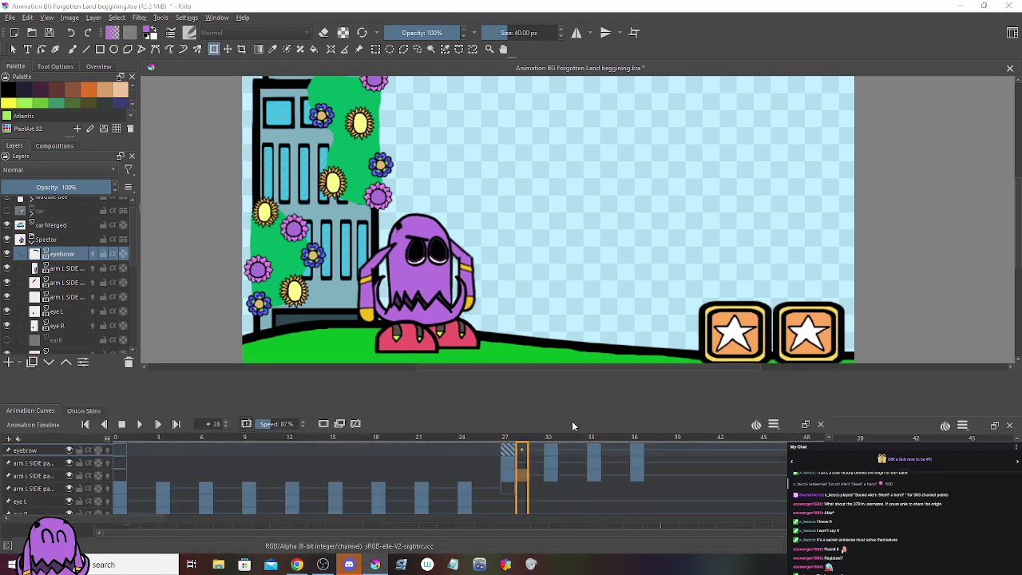
{"action": "left_click_drag", "start_coordinate": [563, 373], "coordinate": [561, 412]}
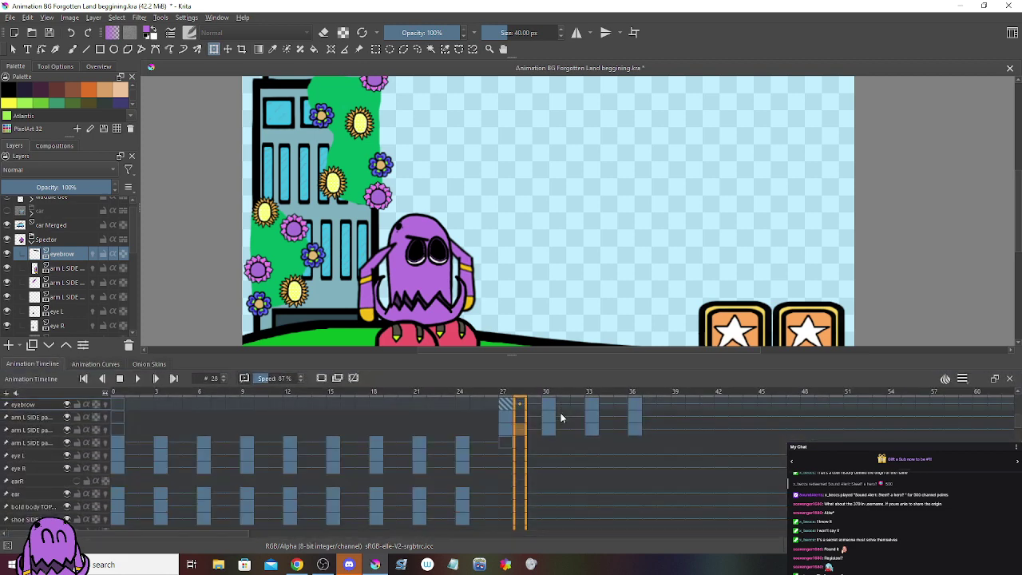
{"action": "left_click_drag", "start_coordinate": [519, 356], "coordinate": [514, 405]}
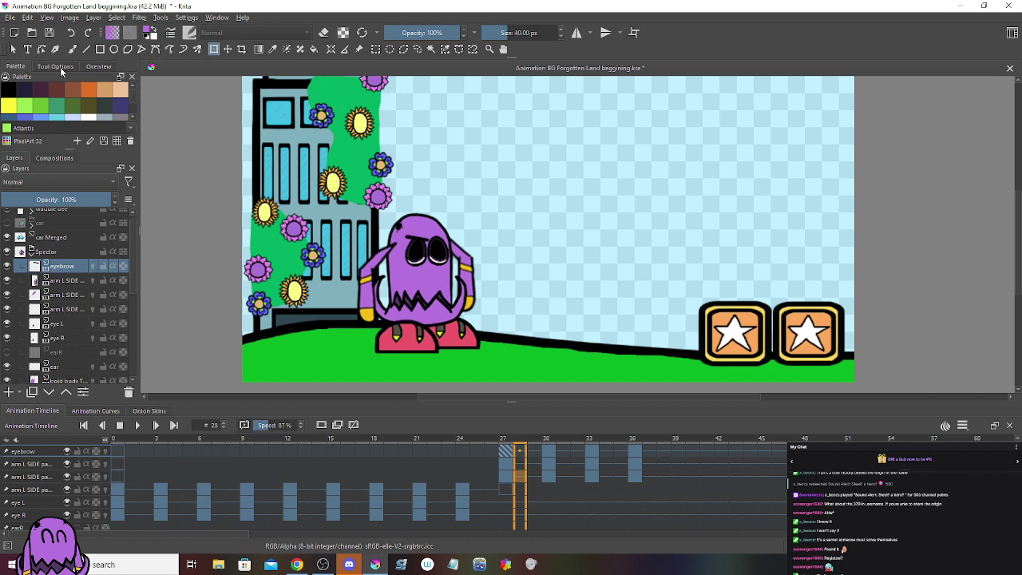
{"action": "left_click", "coordinate": [49, 32]}
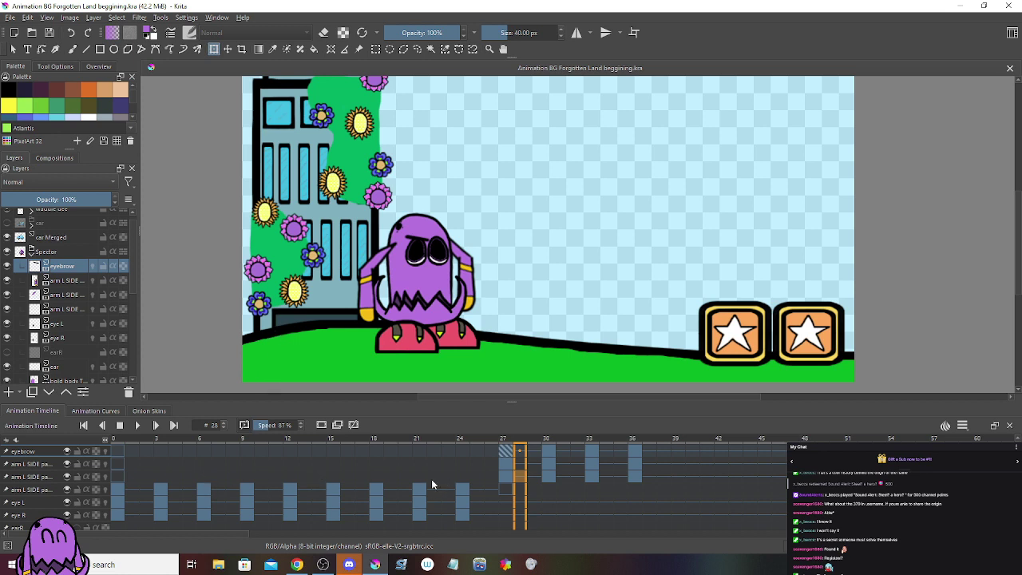
Step: Examine Spector's walk poses by moving through the timeline from frame 11 to frame 24
{"action": "left_click", "coordinate": [332, 489]}
{"action": "left_click", "coordinate": [276, 494]}
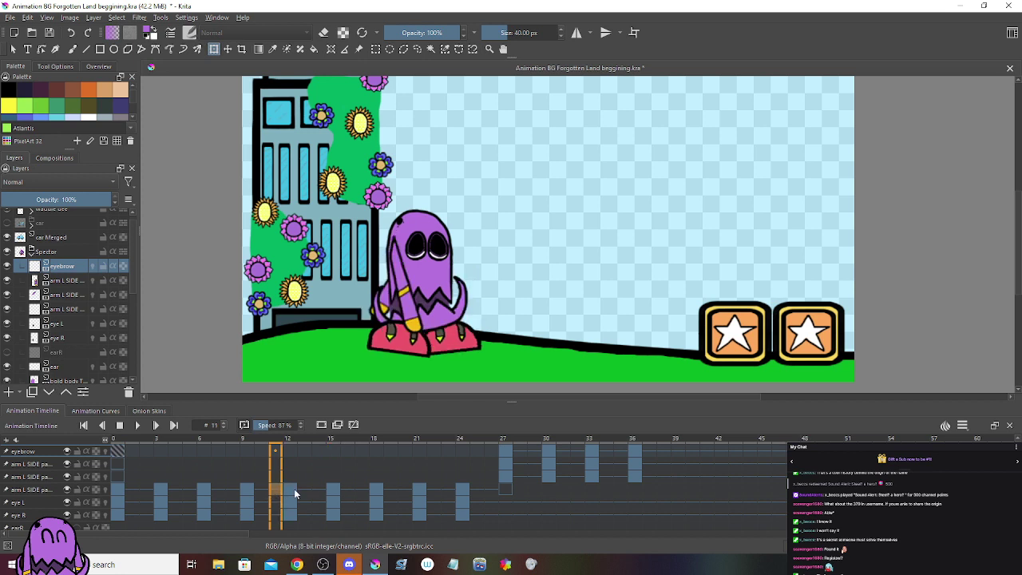
{"action": "left_click", "coordinate": [291, 491]}
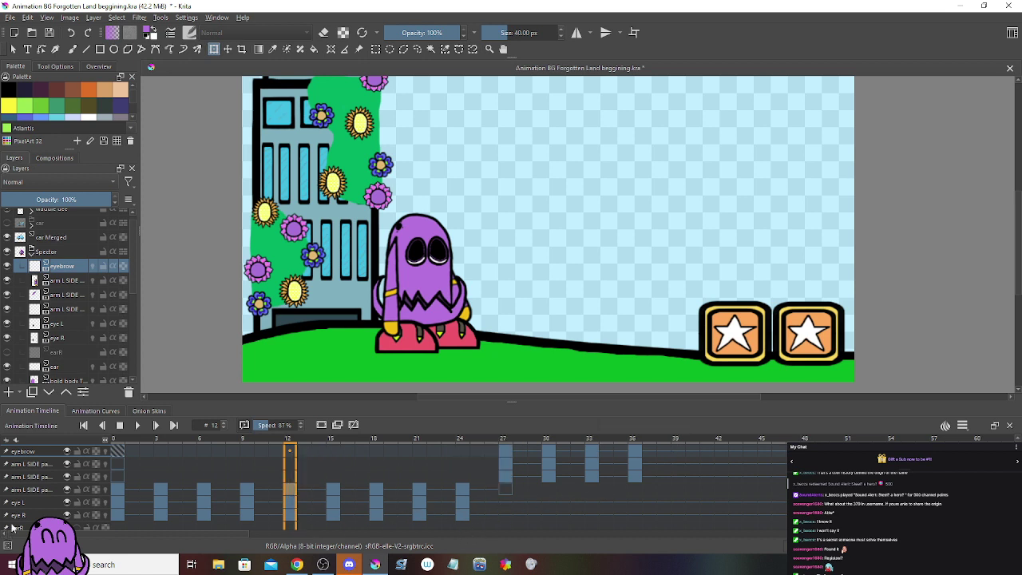
{"action": "scroll", "coordinate": [40, 505], "scroll_direction": "down", "scroll_amount": 1}
{"action": "scroll", "coordinate": [53, 508], "scroll_direction": "up", "scroll_amount": 1}
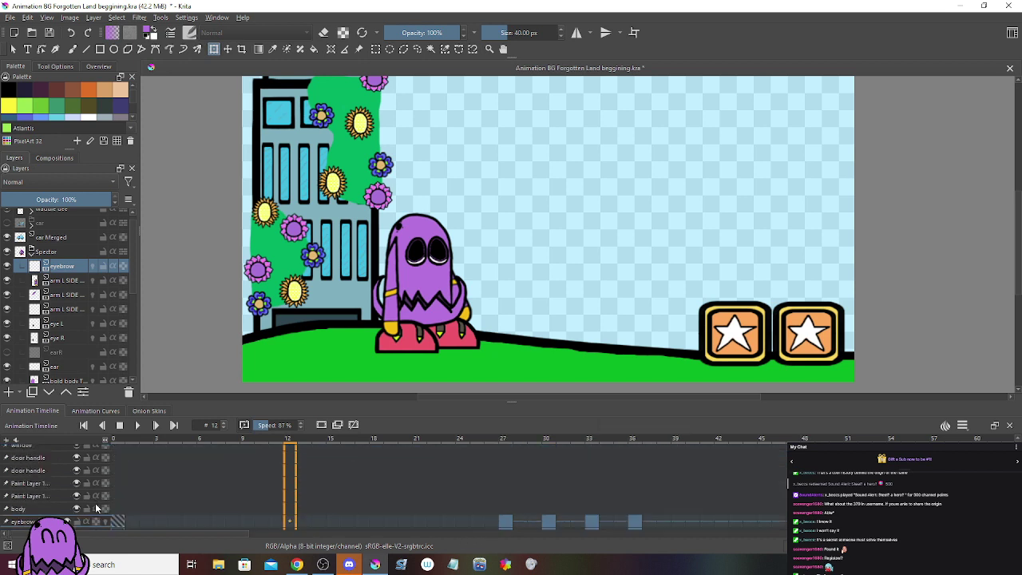
{"action": "left_click_drag", "start_coordinate": [294, 511], "coordinate": [424, 507]}
{"action": "key", "text": "Right"}
{"action": "key", "text": "Right"}
{"action": "key", "text": "Right"}
{"action": "key", "text": "Right"}
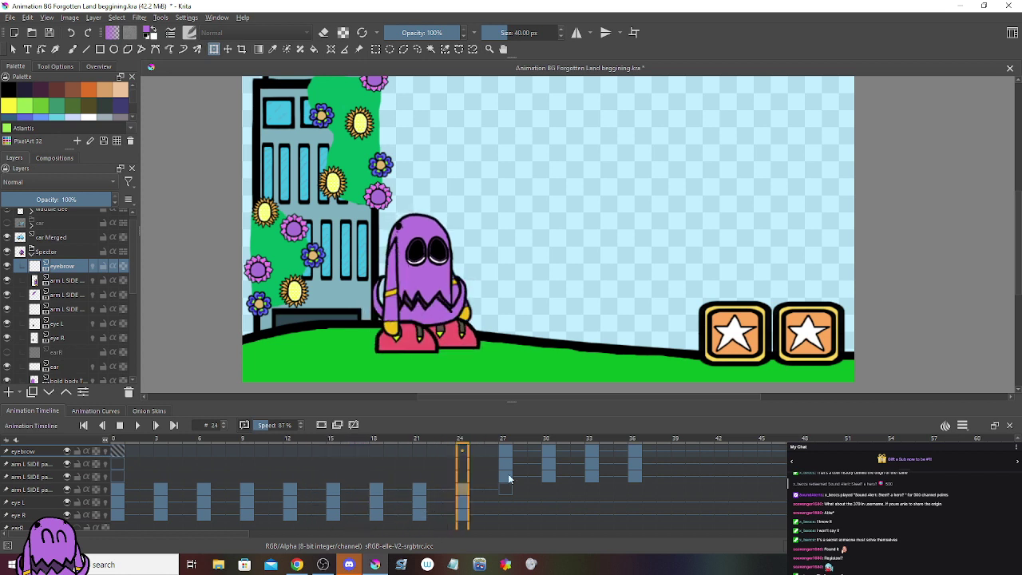
Step: Step forward from frame 24 past frame 33 and back to compare the angry and raised-arm poses
{"action": "key", "text": "Right"}
{"action": "key", "text": "Right"}
{"action": "key", "text": "Right"}
{"action": "key", "text": "Right"}
{"action": "key", "text": "Right"}
{"action": "key", "text": "Right"}
{"action": "key", "text": "Right"}
{"action": "key", "text": "Right"}
{"action": "key", "text": "Right"}
{"action": "key", "text": "Right"}
{"action": "key", "text": "Right"}
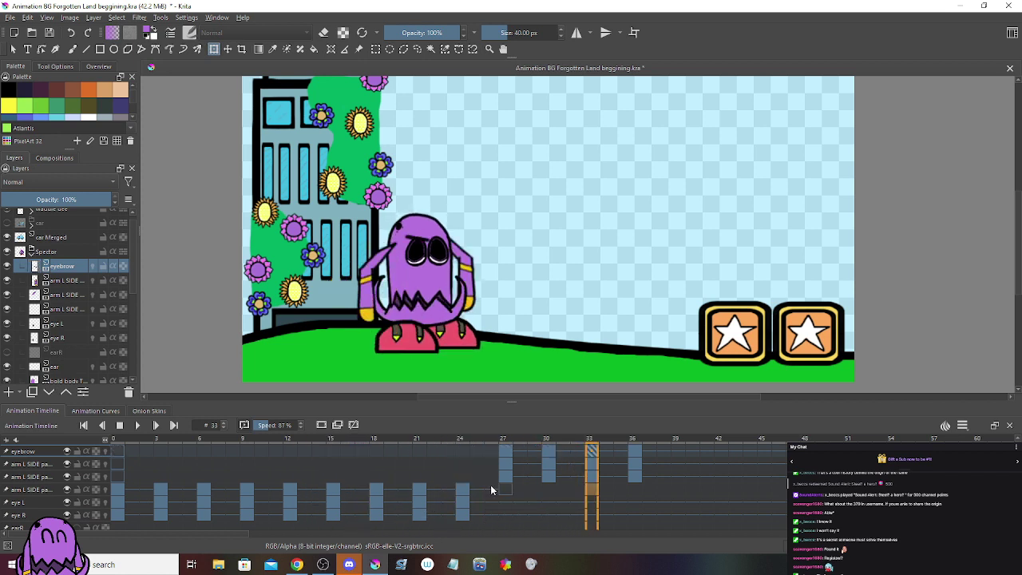
{"action": "key", "text": "Right"}
{"action": "key", "text": "Left"}
{"action": "key", "text": "Left"}
{"action": "key", "text": "Left"}
{"action": "key", "text": "Left"}
{"action": "key", "text": "Left"}
{"action": "key", "text": "Left"}
{"action": "key", "text": "Left"}
{"action": "key", "text": "Left"}
{"action": "key", "text": "Left"}
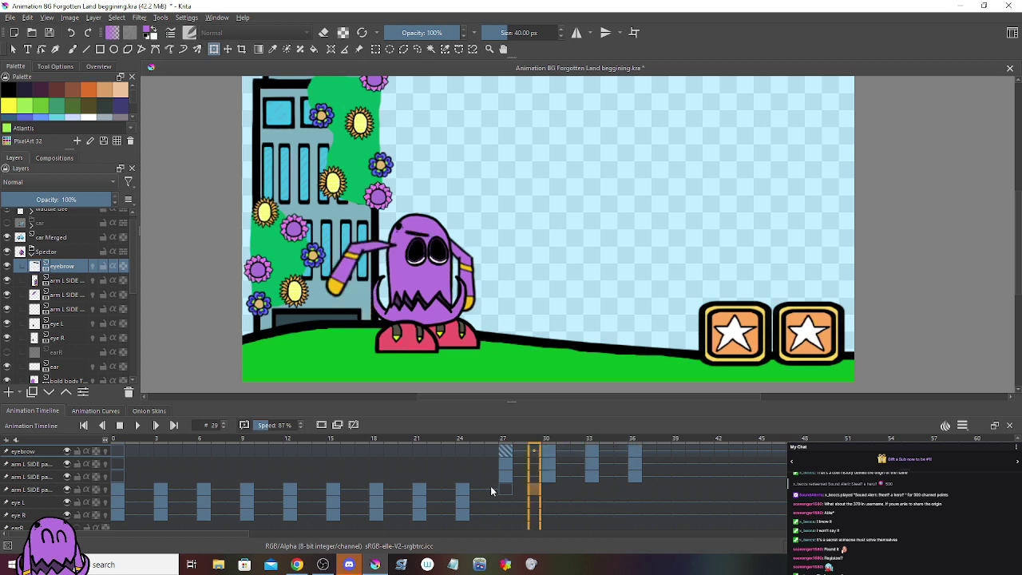
Step: Select frame 26 on the arm L SIDE part 1 layer and save the file
{"action": "right_click", "coordinate": [490, 492]}
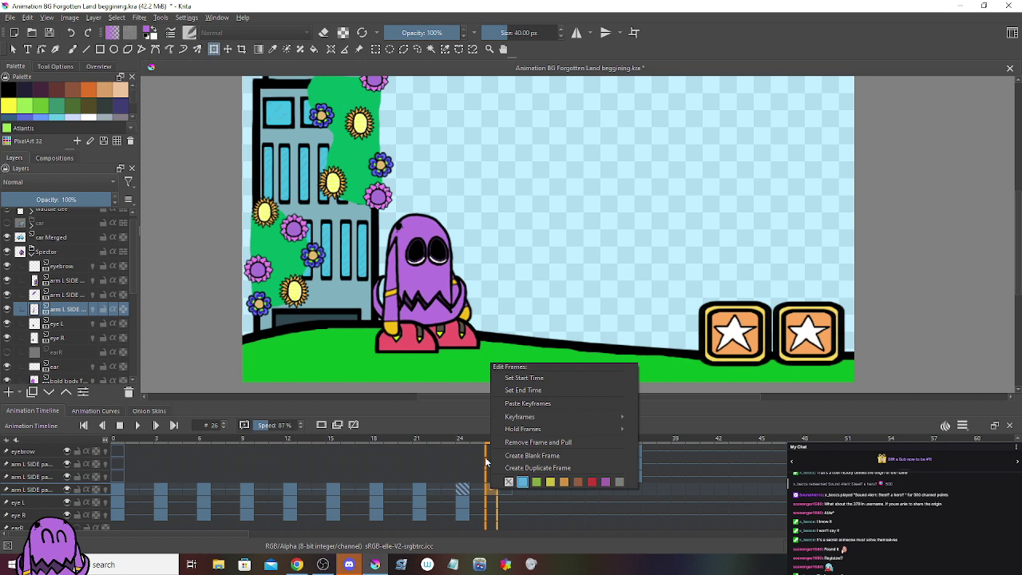
{"action": "key", "text": "Escape"}
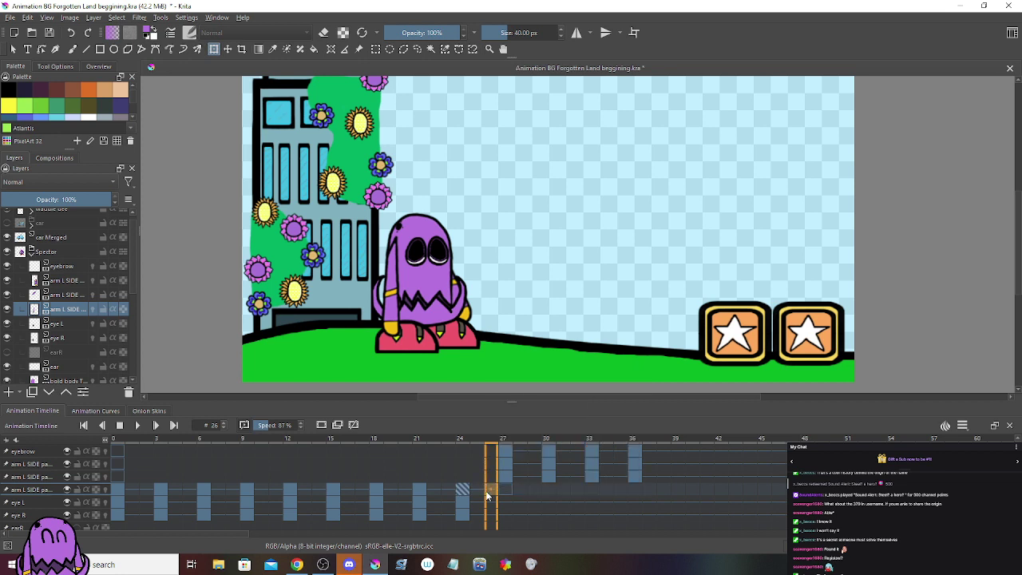
{"action": "right_click", "coordinate": [488, 490]}
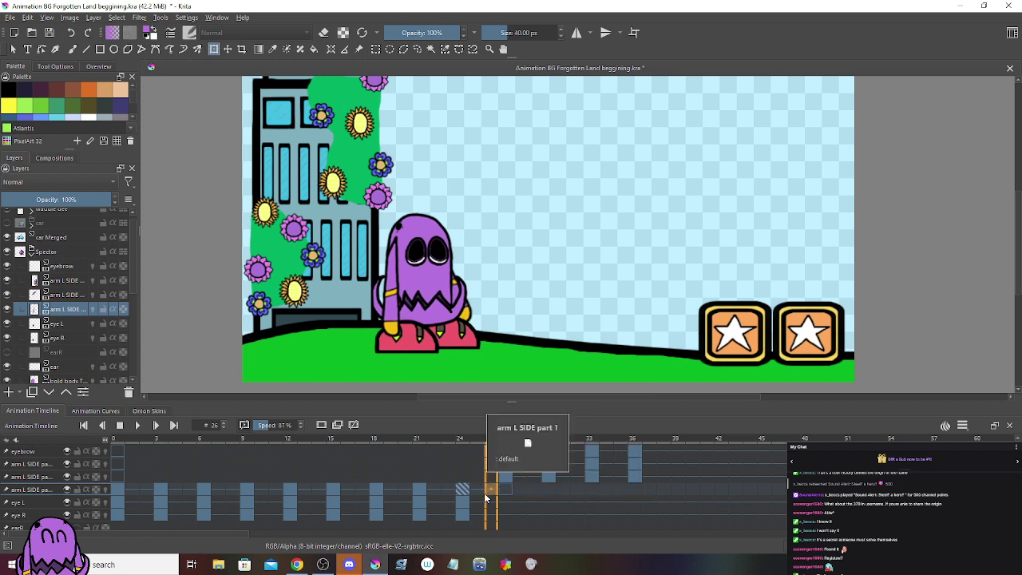
{"action": "left_click", "coordinate": [519, 427]}
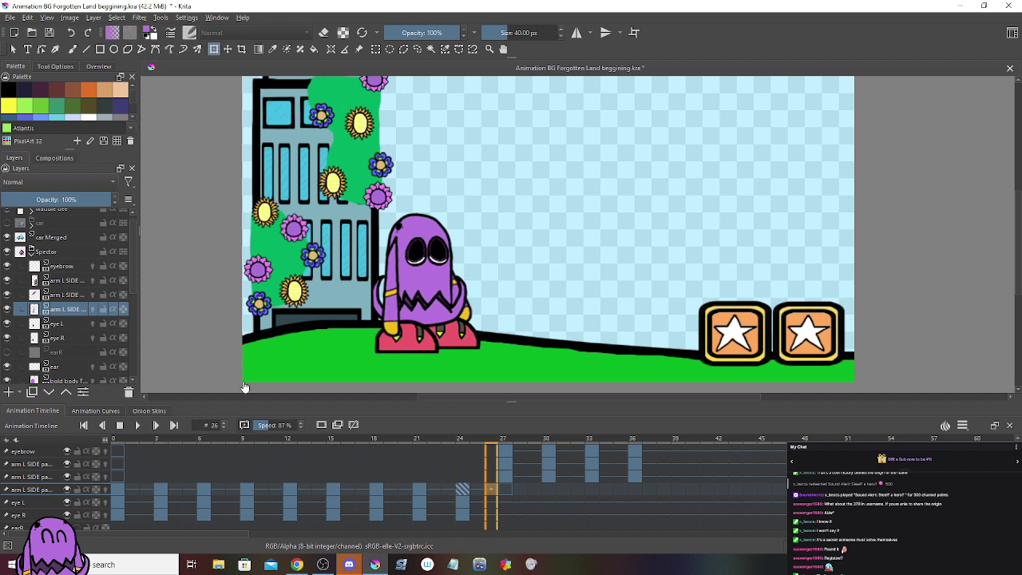
{"action": "left_click", "coordinate": [52, 36]}
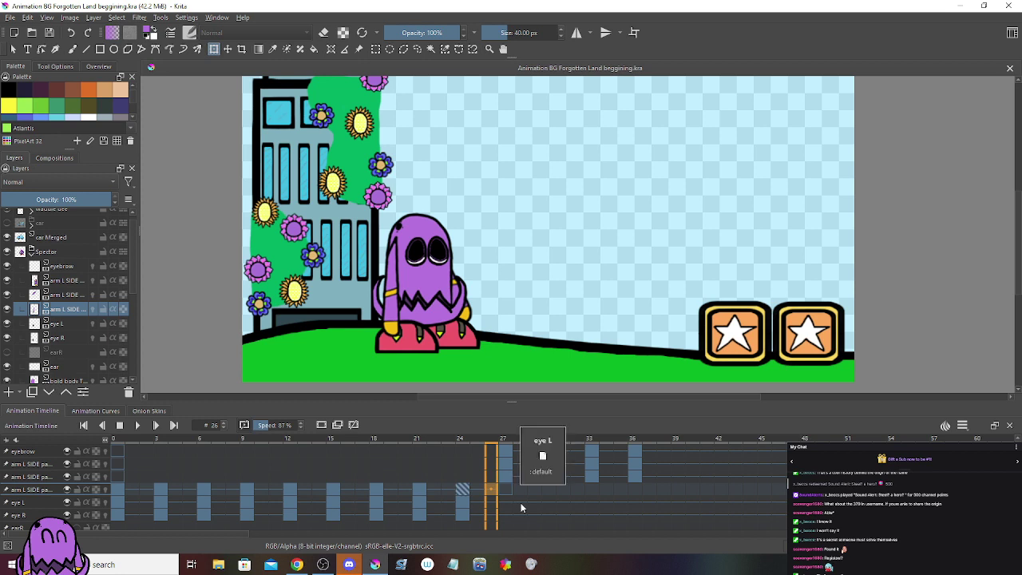
Step: Step back and forth between frames 25 and 30 to examine the change from standing to the angry and raised-arm poses
{"action": "left_click", "coordinate": [548, 515]}
{"action": "left_click", "coordinate": [543, 480]}
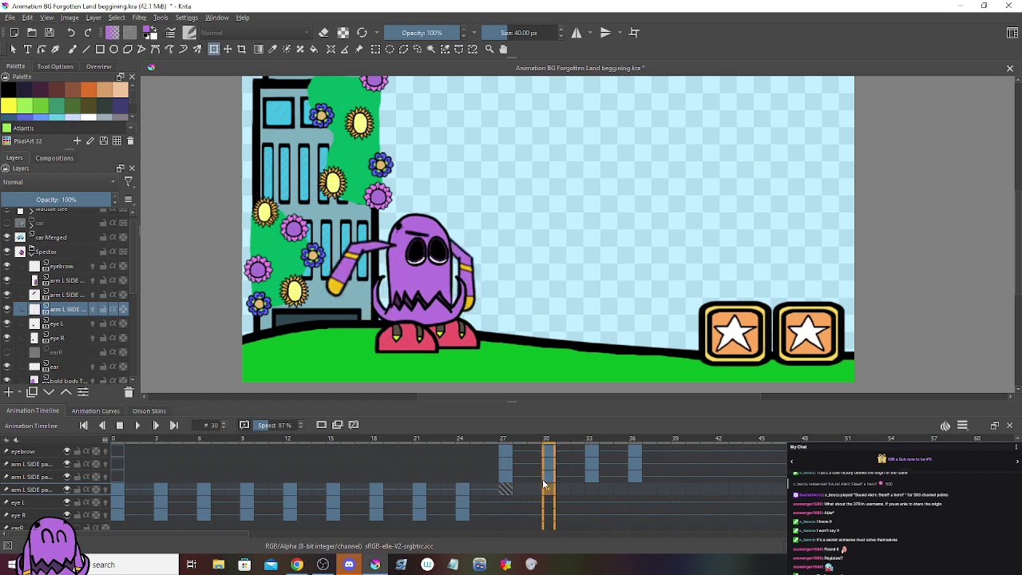
{"action": "key", "text": "Left"}
{"action": "key", "text": "Right"}
{"action": "key", "text": "Left"}
{"action": "key", "text": "Right"}
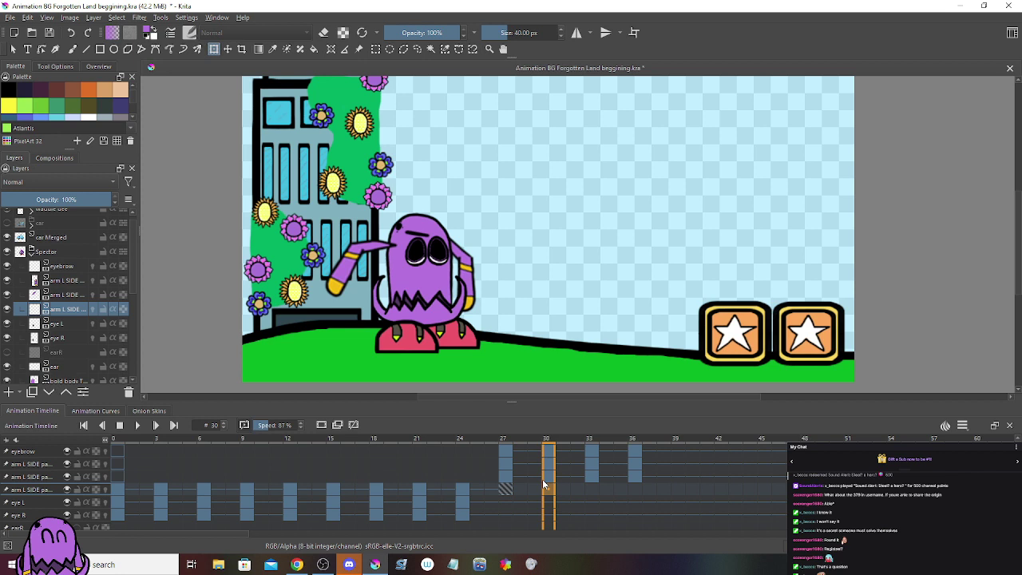
{"action": "key", "text": "Left"}
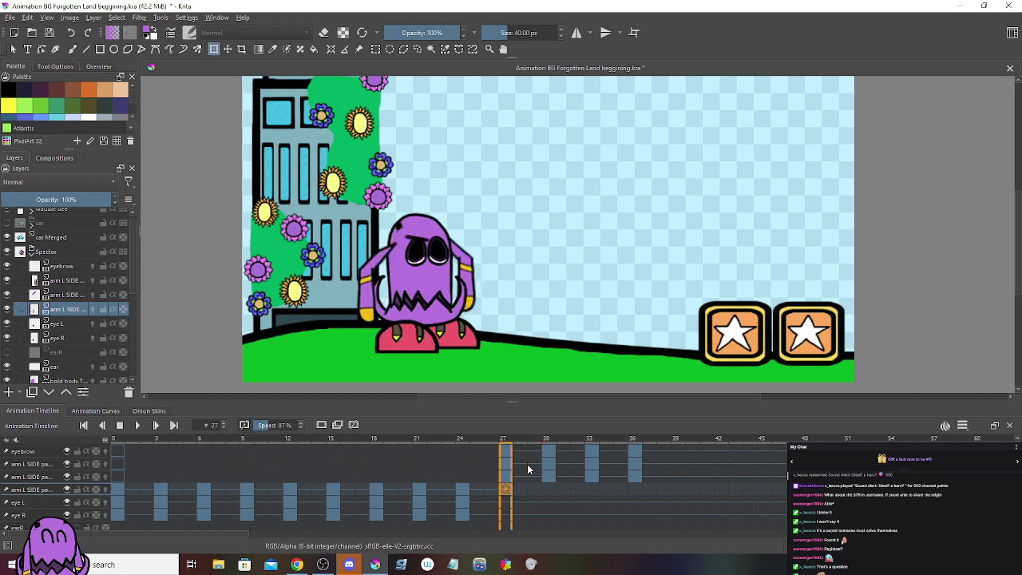
{"action": "key", "text": "Right"}
{"action": "key", "text": "Left"}
{"action": "key", "text": "Left"}
{"action": "key", "text": "Left"}
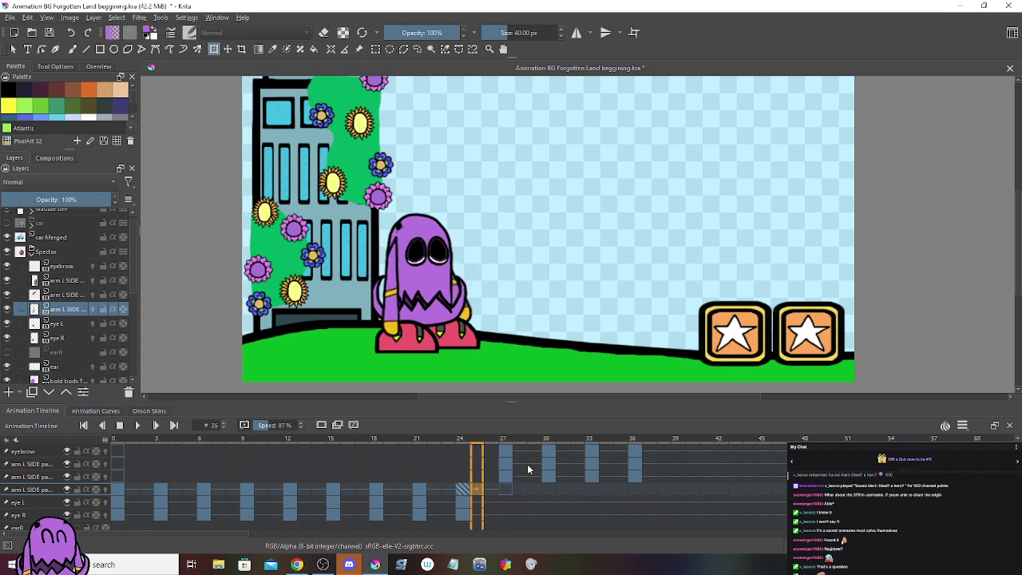
{"action": "key", "text": "Right"}
{"action": "key", "text": "Right"}
{"action": "key", "text": "Left"}
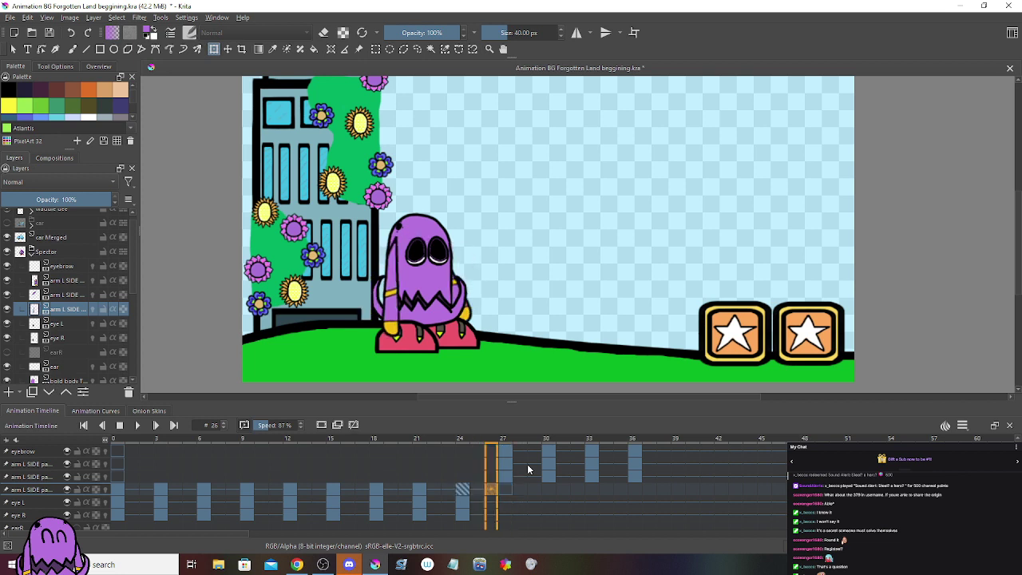
Step: Go to frame 27, then set the playback speed to 100% and save the file
{"action": "key", "text": "Right"}
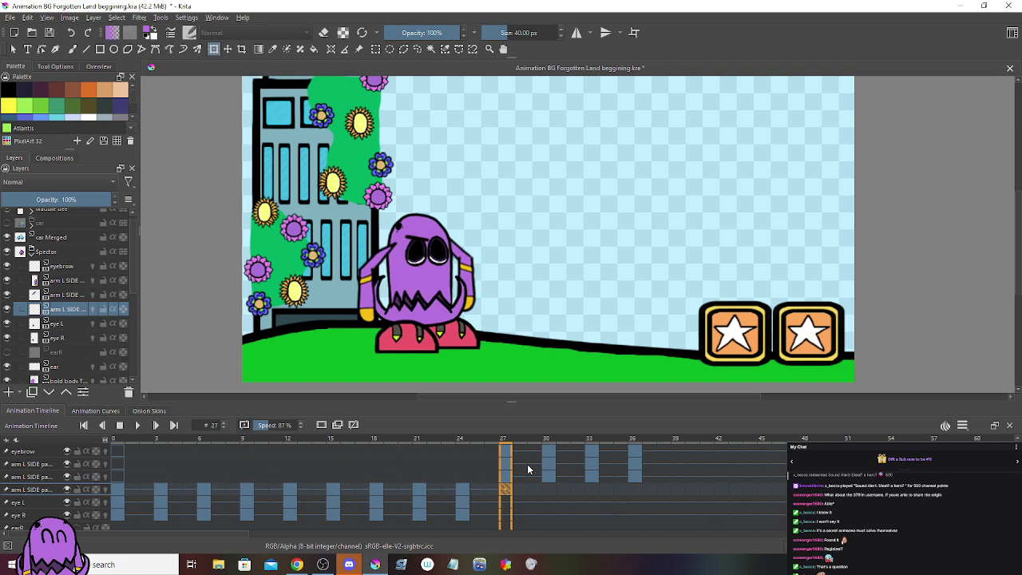
{"action": "scroll", "coordinate": [523, 379], "scroll_direction": "up", "scroll_amount": 3}
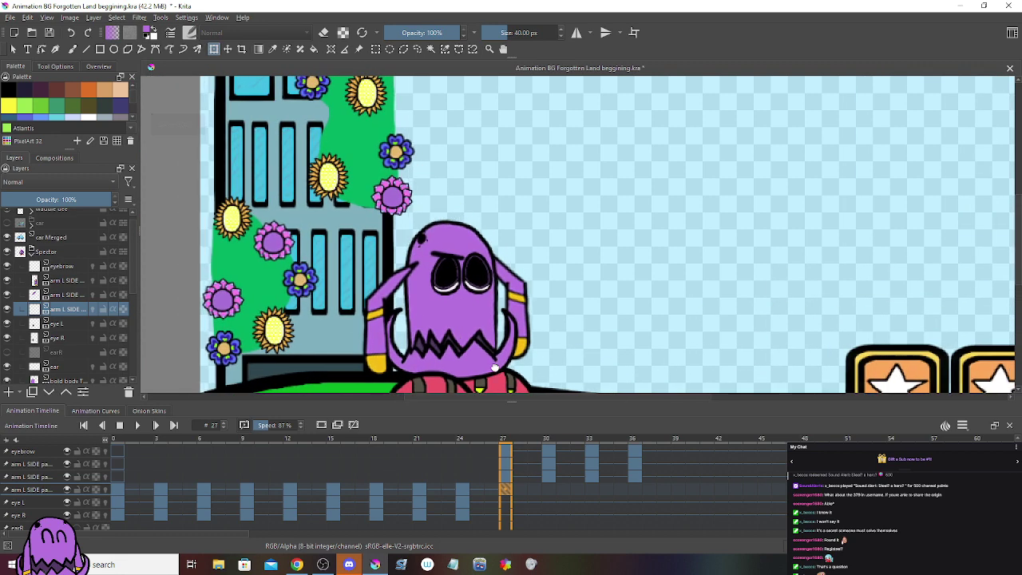
{"action": "scroll", "coordinate": [495, 367], "scroll_direction": "down", "scroll_amount": 4}
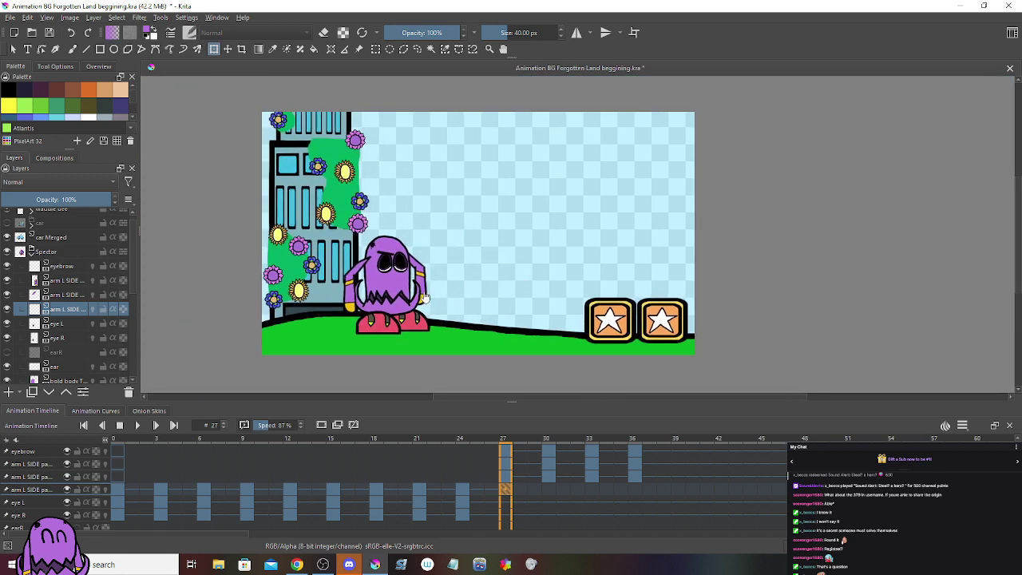
{"action": "left_click", "coordinate": [301, 425]}
{"action": "left_click", "coordinate": [48, 32]}
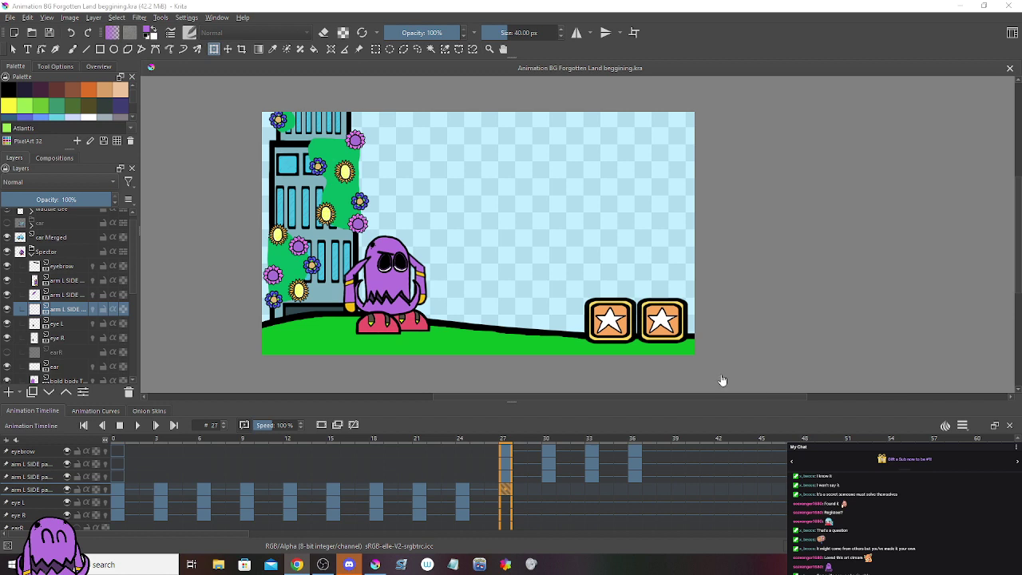
{"action": "scroll", "coordinate": [379, 252], "scroll_direction": "up", "scroll_amount": 1}
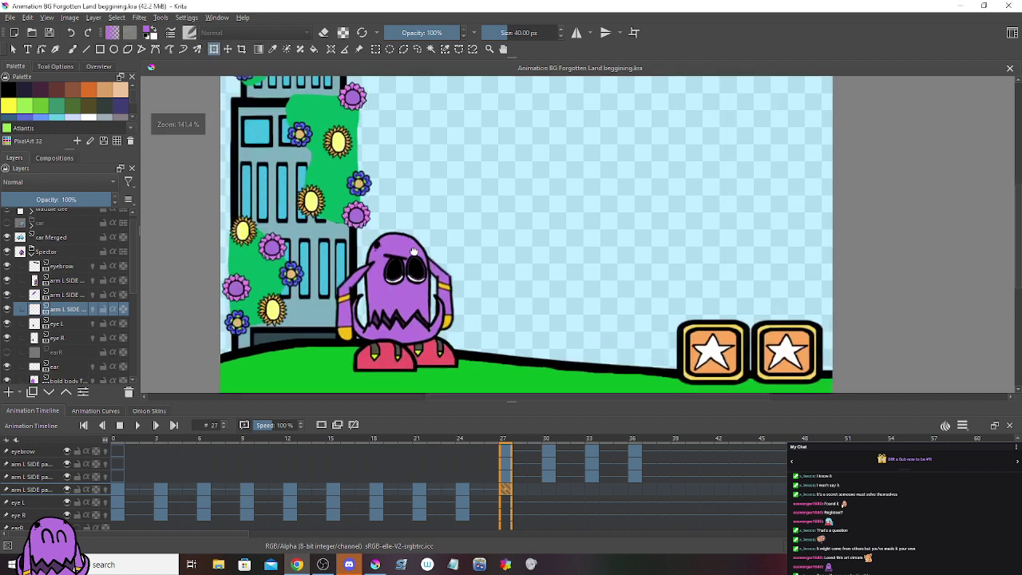
{"action": "left_click_drag", "start_coordinate": [379, 251], "coordinate": [491, 232]}
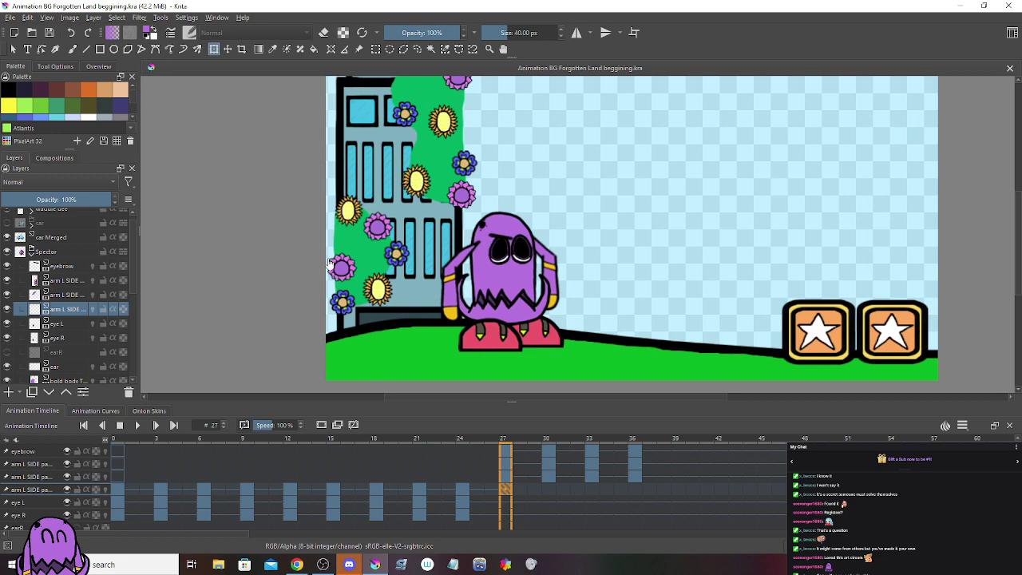
{"action": "scroll", "coordinate": [332, 266], "scroll_direction": "down", "scroll_amount": 1}
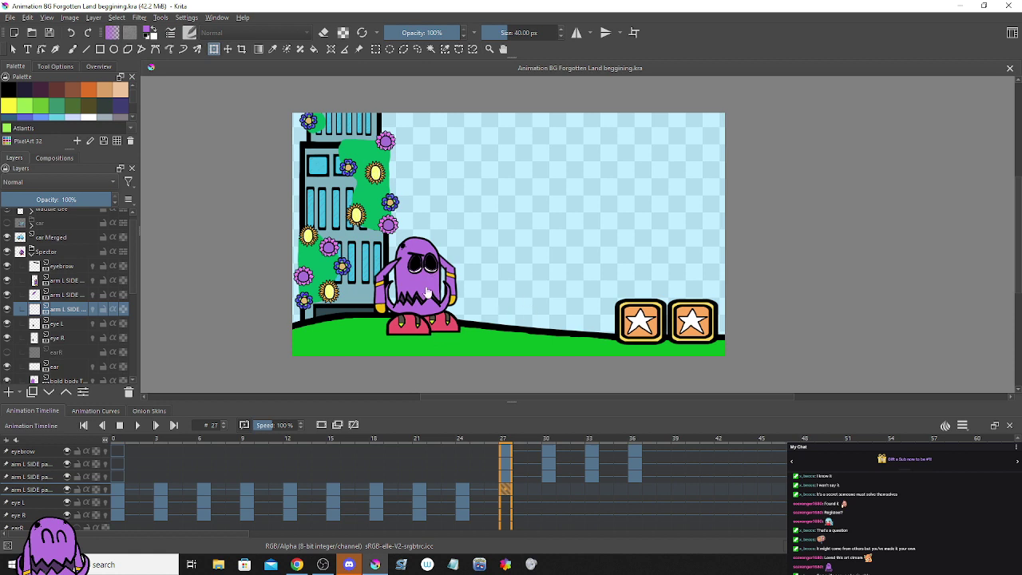
{"action": "scroll", "coordinate": [409, 284], "scroll_direction": "up", "scroll_amount": 1}
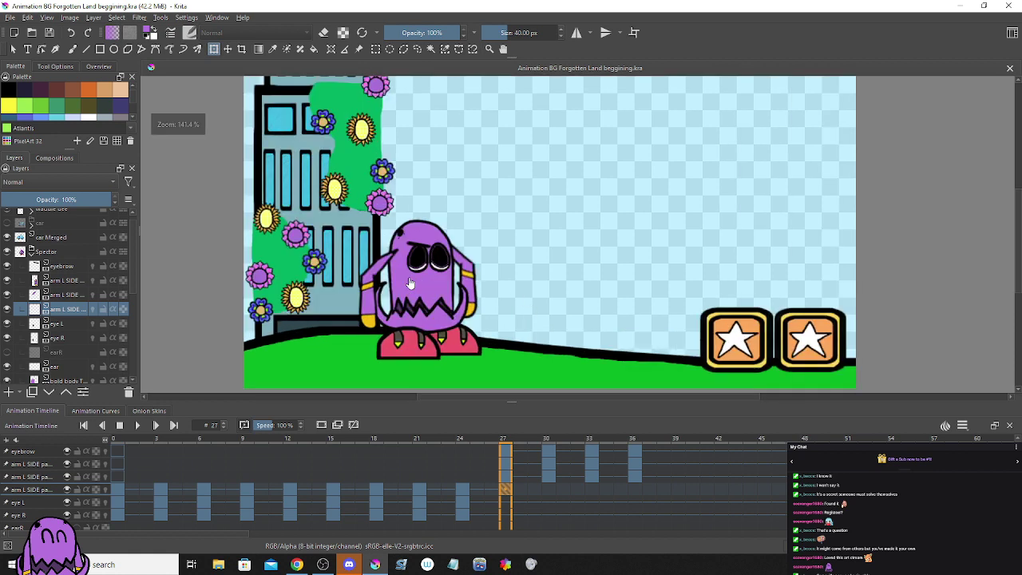
{"action": "scroll", "coordinate": [410, 283], "scroll_direction": "down", "scroll_amount": 1}
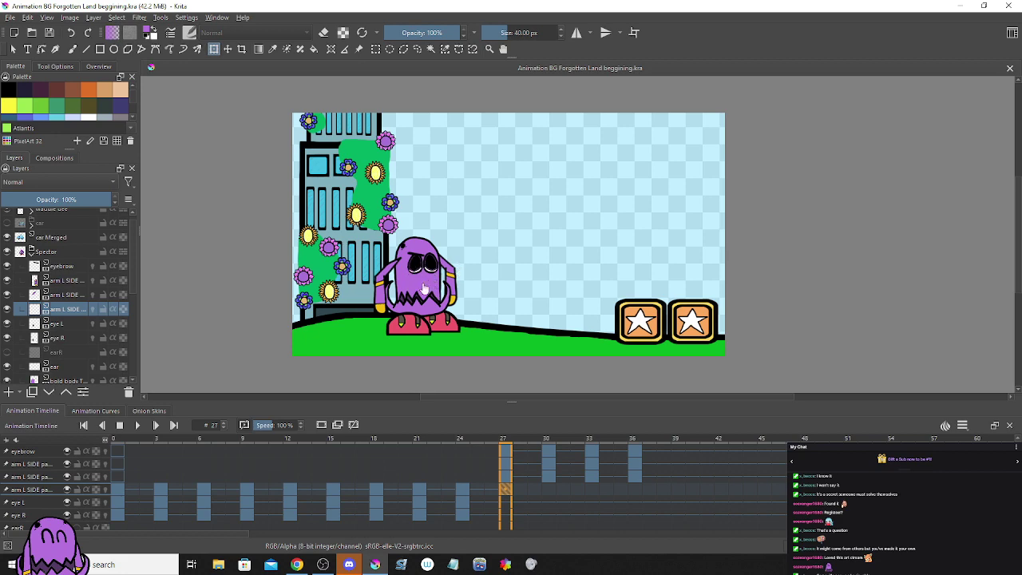
{"action": "scroll", "coordinate": [396, 274], "scroll_direction": "up", "scroll_amount": 2}
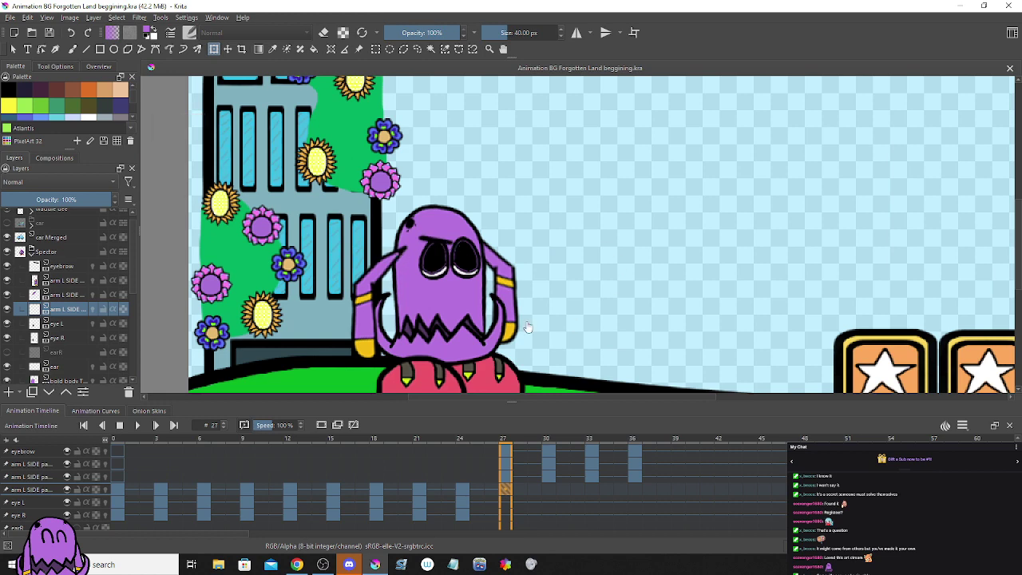
{"action": "scroll", "coordinate": [460, 239], "scroll_direction": "down", "scroll_amount": 2}
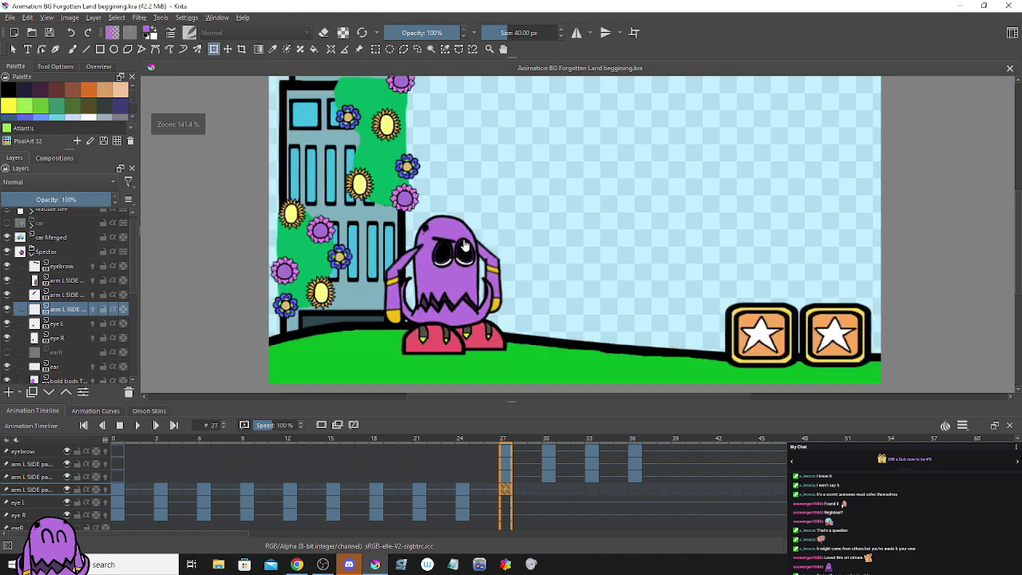
{"action": "left_click_drag", "start_coordinate": [460, 252], "coordinate": [415, 264]}
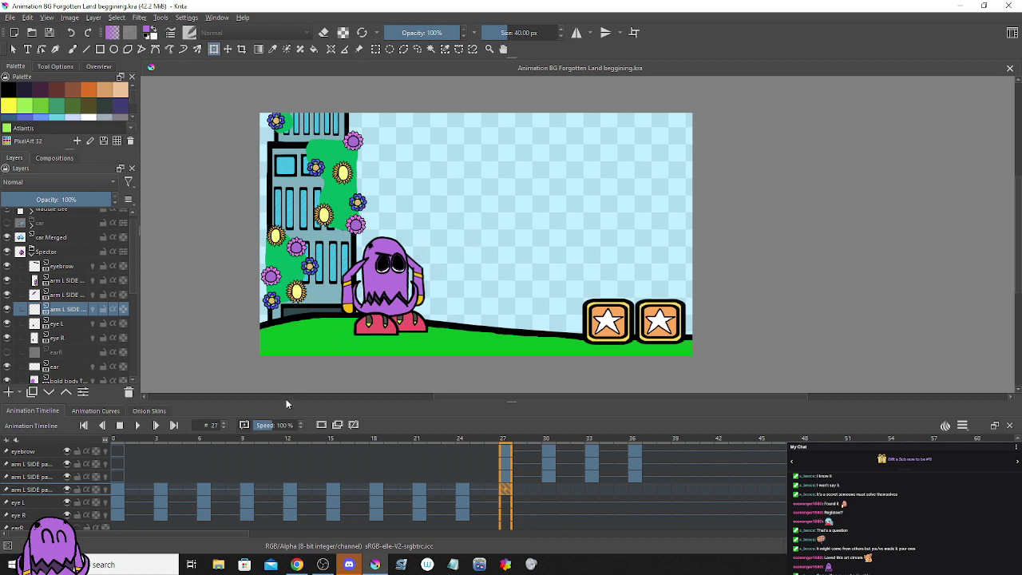
Step: Examine Spector's walk poses from frame 0 to frame 15 and compare them with the angry pose at frame 27
{"action": "left_click", "coordinate": [118, 499]}
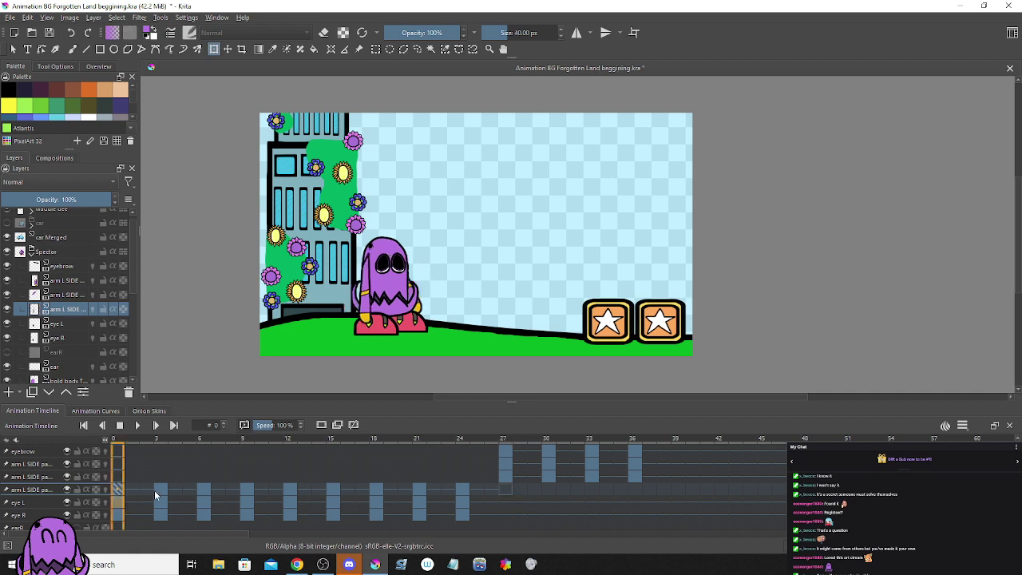
{"action": "left_click", "coordinate": [154, 490]}
{"action": "left_click", "coordinate": [201, 493]}
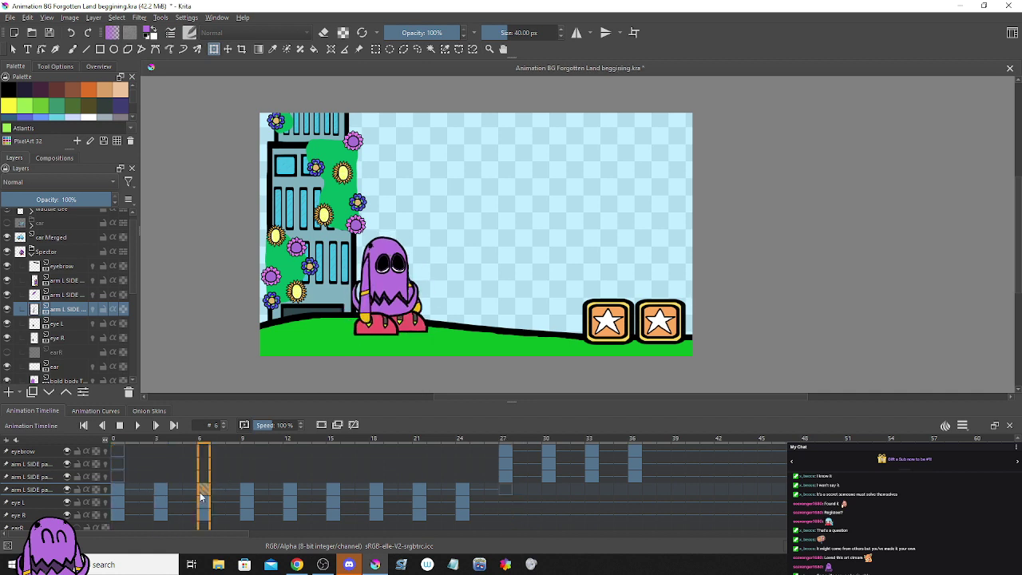
{"action": "left_click", "coordinate": [249, 492]}
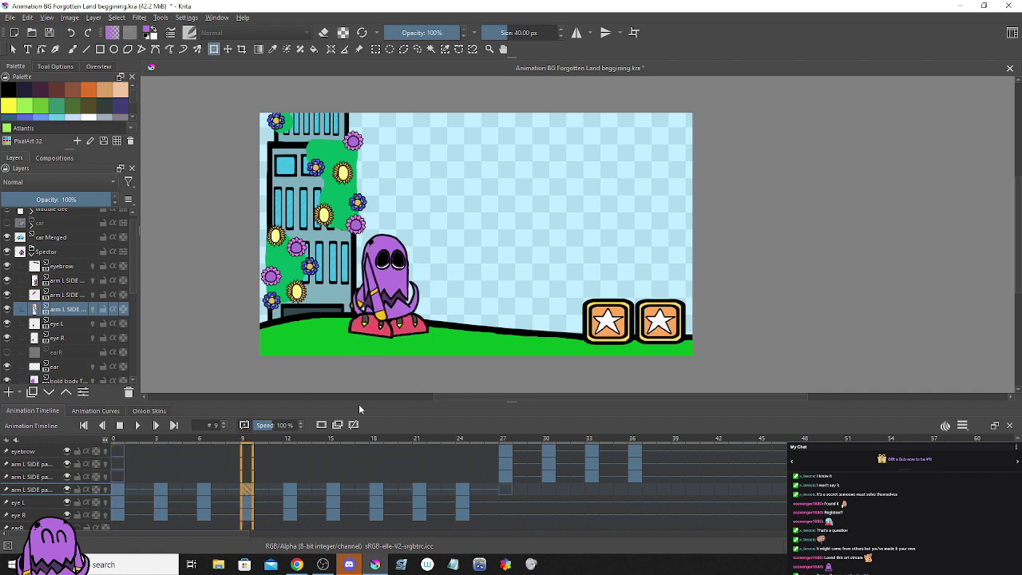
{"action": "left_click", "coordinate": [285, 492]}
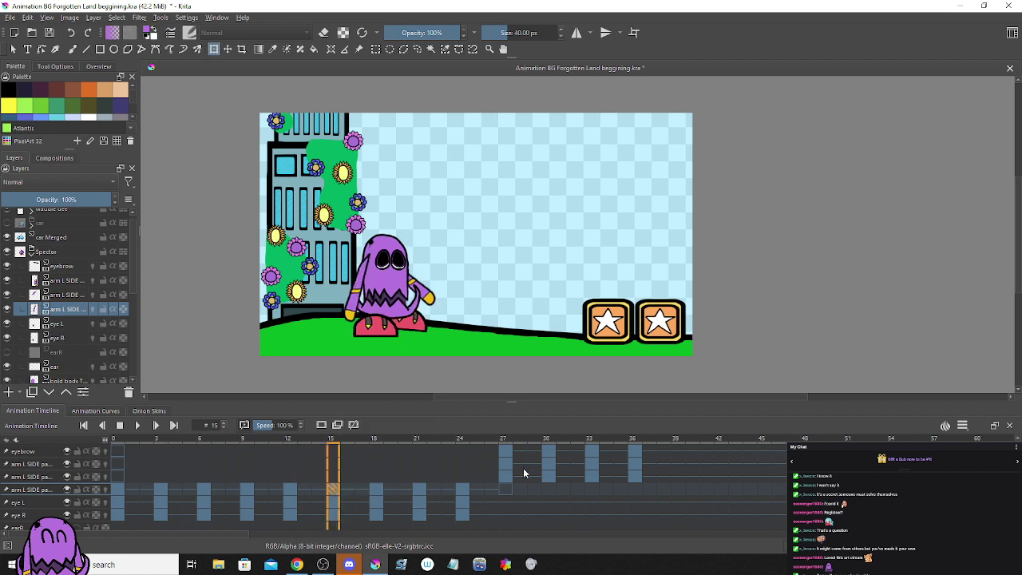
{"action": "left_click", "coordinate": [506, 487]}
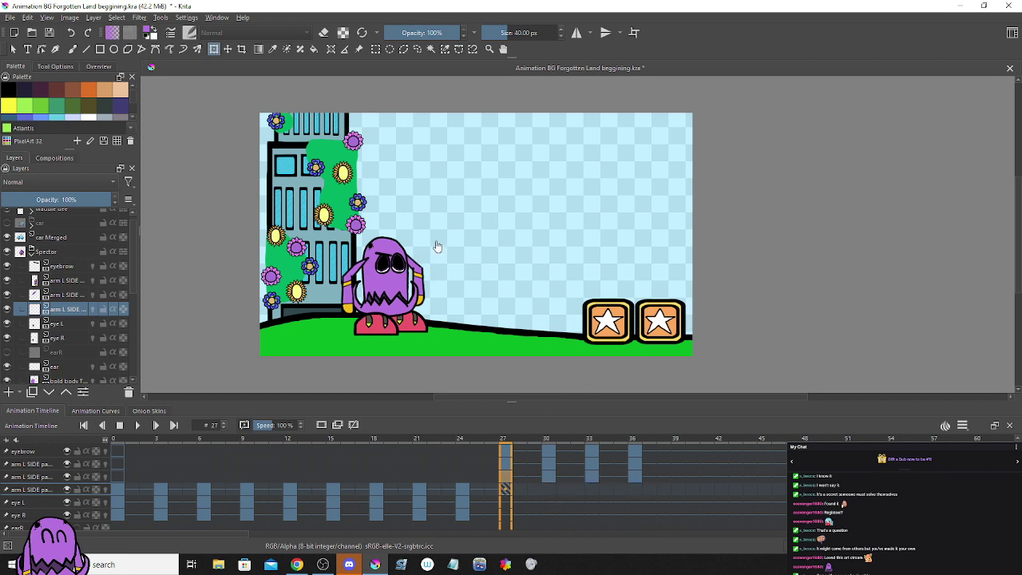
{"action": "left_click_drag", "start_coordinate": [420, 285], "coordinate": [436, 284]}
{"action": "scroll", "coordinate": [436, 280], "scroll_direction": "up", "scroll_amount": 1}
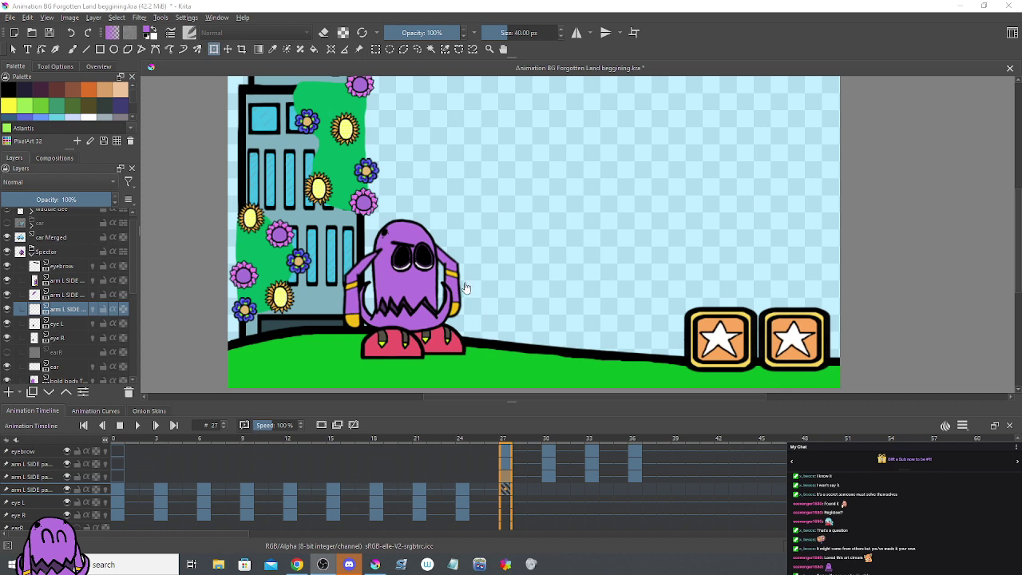
{"action": "scroll", "coordinate": [468, 279], "scroll_direction": "up", "scroll_amount": 1}
{"action": "scroll", "coordinate": [435, 262], "scroll_direction": "down", "scroll_amount": 1}
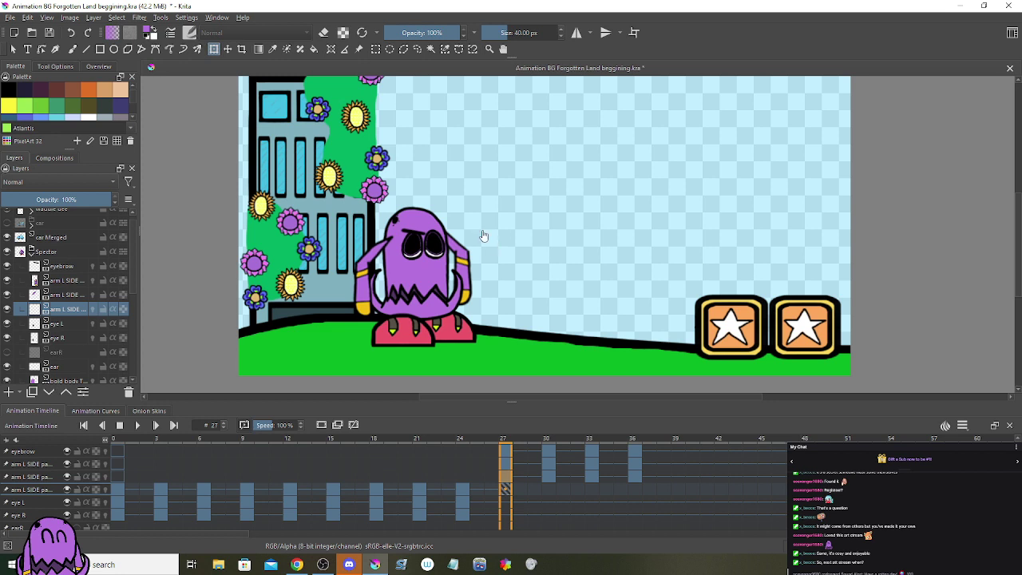
Step: Examine the pink, blue and orange flowers on the vine-covered building up close
{"action": "scroll", "coordinate": [351, 218], "scroll_direction": "up", "scroll_amount": 2}
{"action": "scroll", "coordinate": [356, 220], "scroll_direction": "down", "scroll_amount": 2}
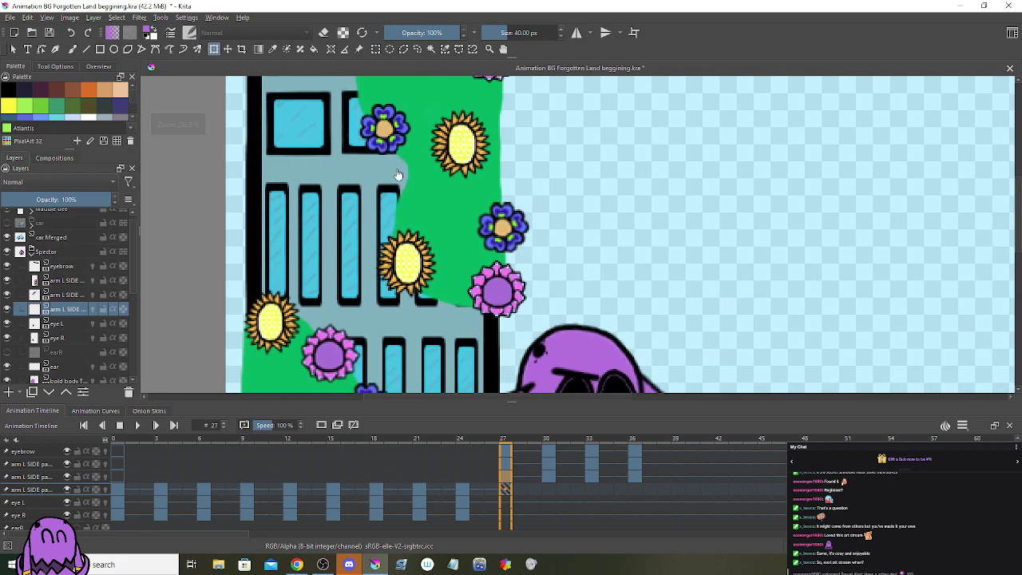
{"action": "left_click_drag", "start_coordinate": [445, 230], "coordinate": [452, 192]}
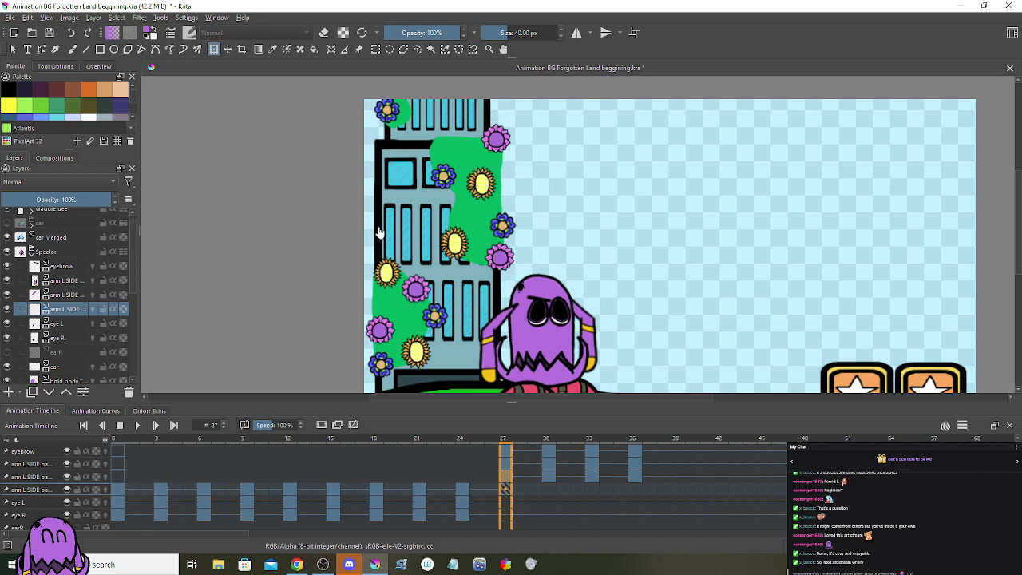
{"action": "scroll", "coordinate": [507, 275], "scroll_direction": "up", "scroll_amount": 5}
{"action": "scroll", "coordinate": [506, 275], "scroll_direction": "up", "scroll_amount": 5}
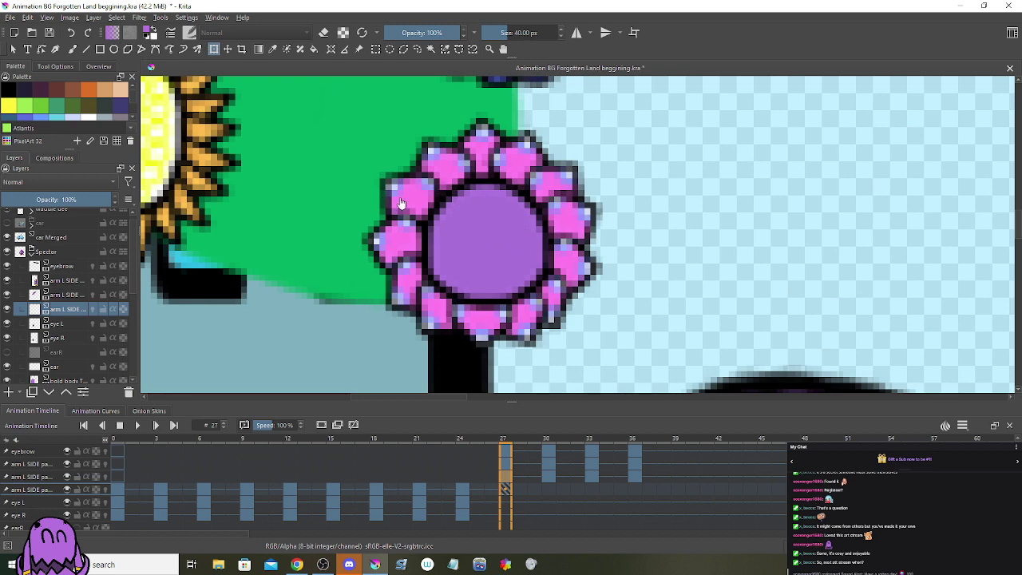
{"action": "scroll", "coordinate": [607, 214], "scroll_direction": "down", "scroll_amount": 6}
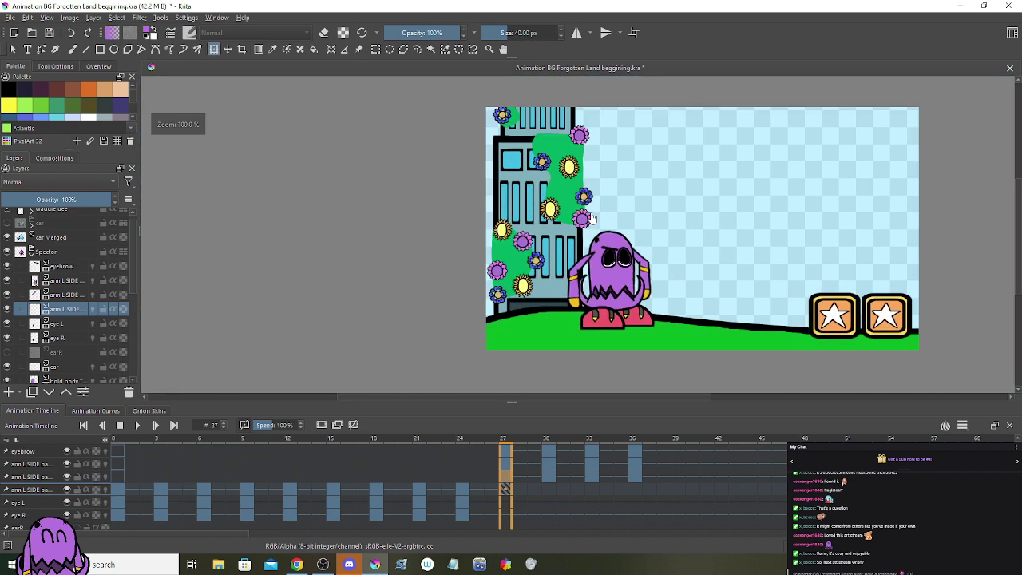
{"action": "scroll", "coordinate": [591, 217], "scroll_direction": "down", "scroll_amount": 1}
{"action": "scroll", "coordinate": [595, 219], "scroll_direction": "up", "scroll_amount": 3}
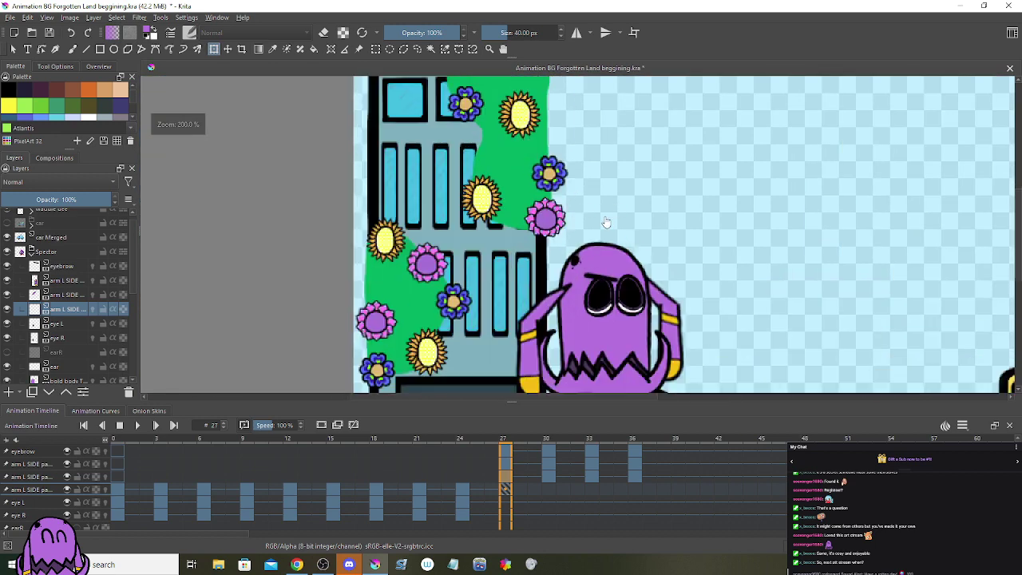
{"action": "scroll", "coordinate": [599, 219], "scroll_direction": "up", "scroll_amount": 1}
{"action": "scroll", "coordinate": [567, 206], "scroll_direction": "down", "scroll_amount": 2}
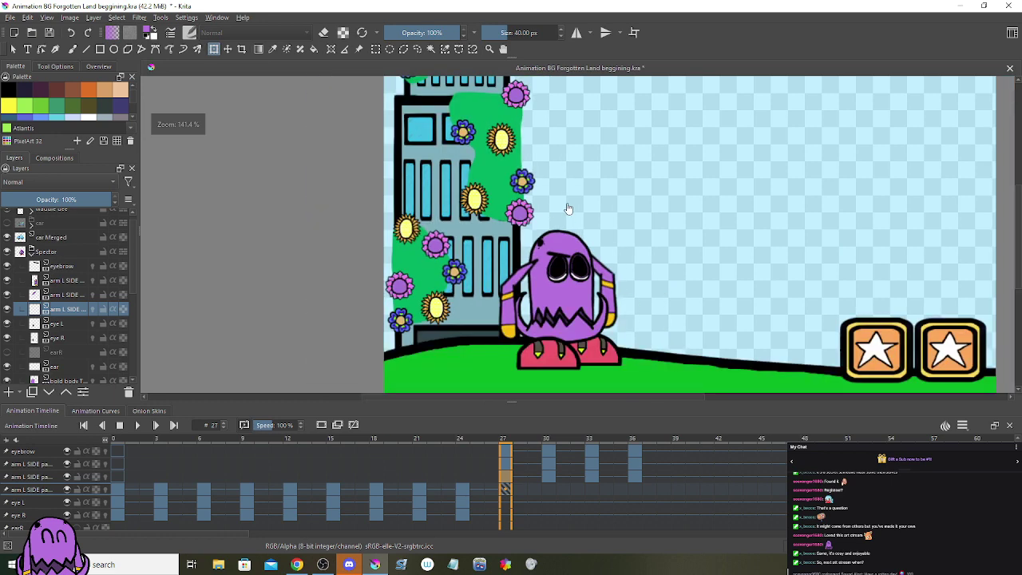
{"action": "scroll", "coordinate": [568, 201], "scroll_direction": "down", "scroll_amount": 1}
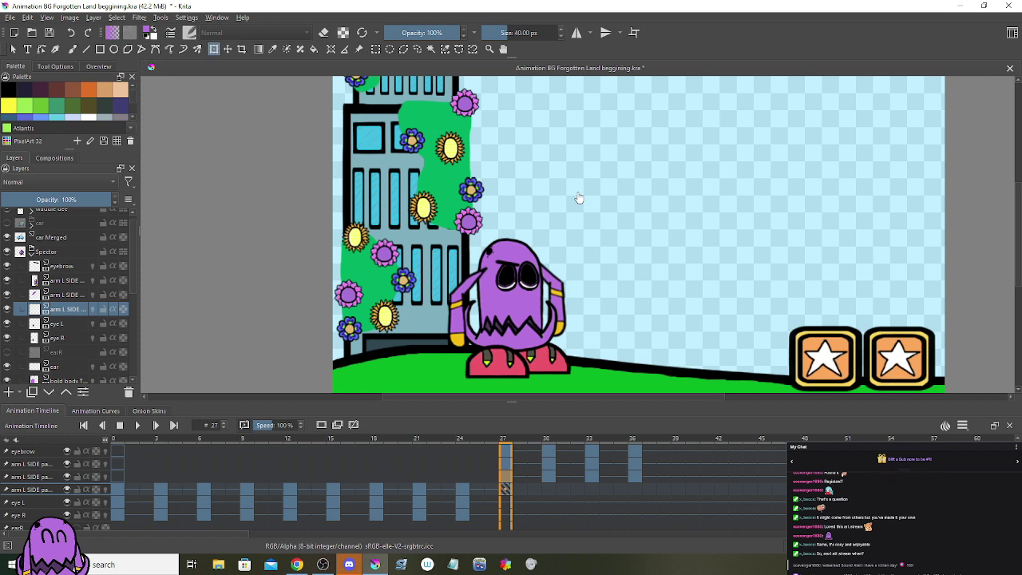
Step: Show the hidden blue flower, Pink Flower and orange 2 groups inside the building group and examine the large flowers
{"action": "scroll", "coordinate": [93, 282], "scroll_direction": "down", "scroll_amount": 5}
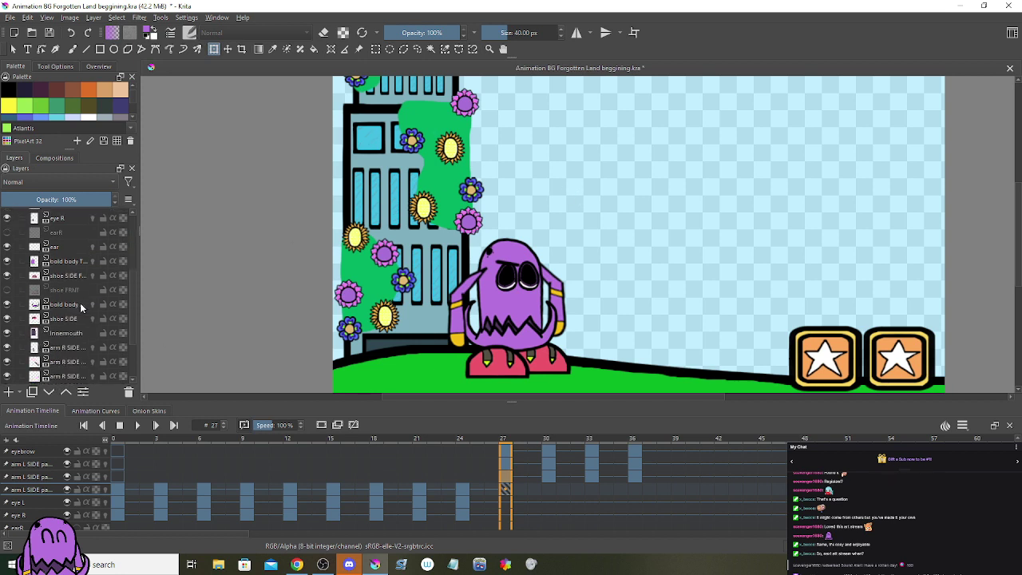
{"action": "left_click", "coordinate": [32, 361]}
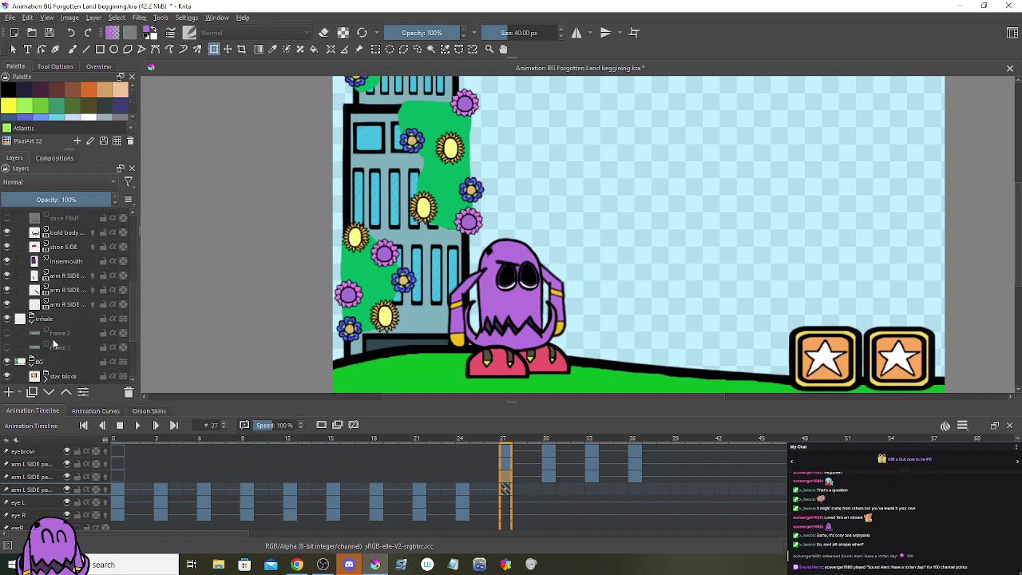
{"action": "scroll", "coordinate": [63, 340], "scroll_direction": "down", "scroll_amount": 3}
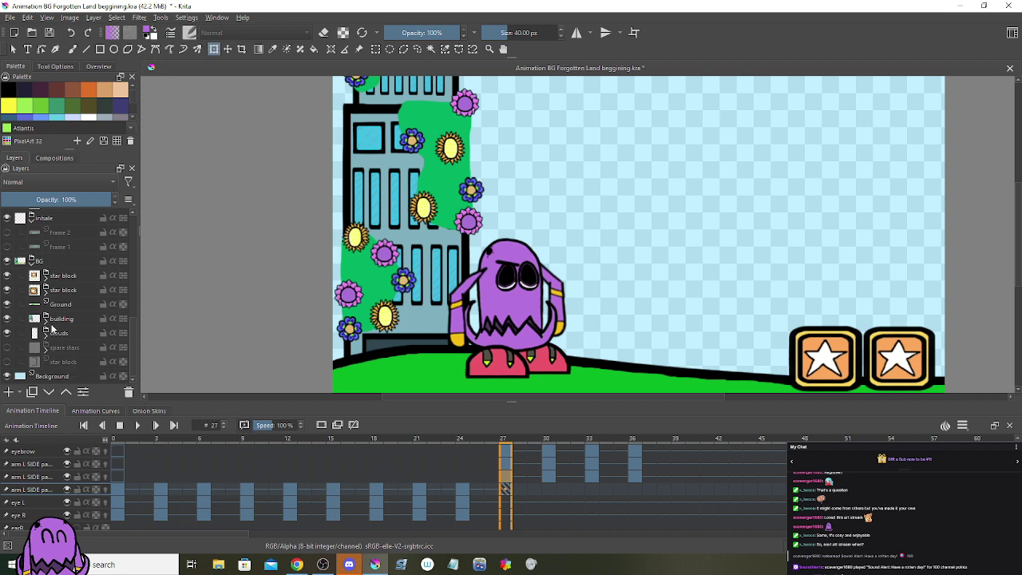
{"action": "left_click", "coordinate": [45, 319]}
{"action": "scroll", "coordinate": [44, 323], "scroll_direction": "down", "scroll_amount": 3}
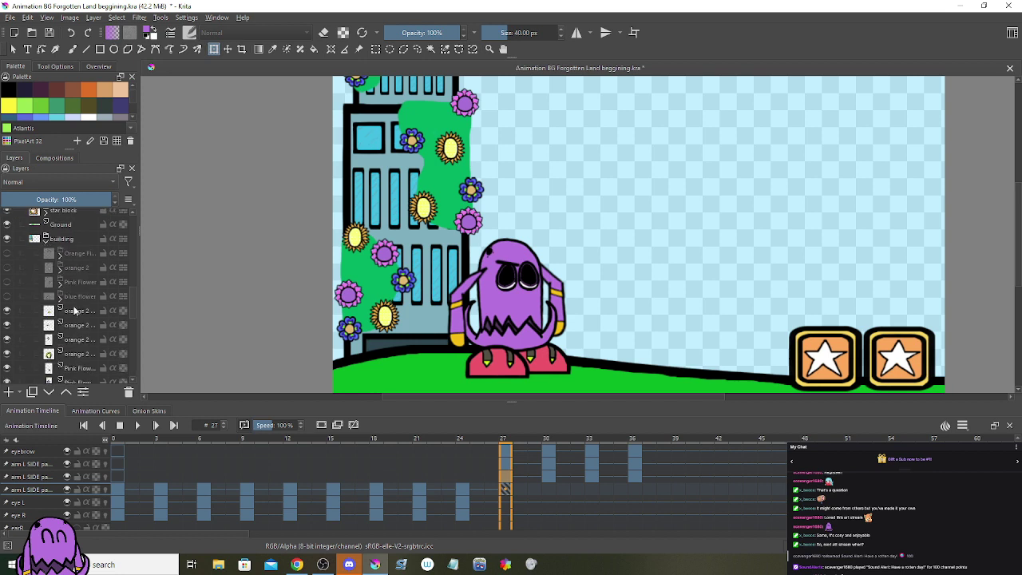
{"action": "left_click", "coordinate": [6, 297]}
{"action": "left_click", "coordinate": [7, 282]}
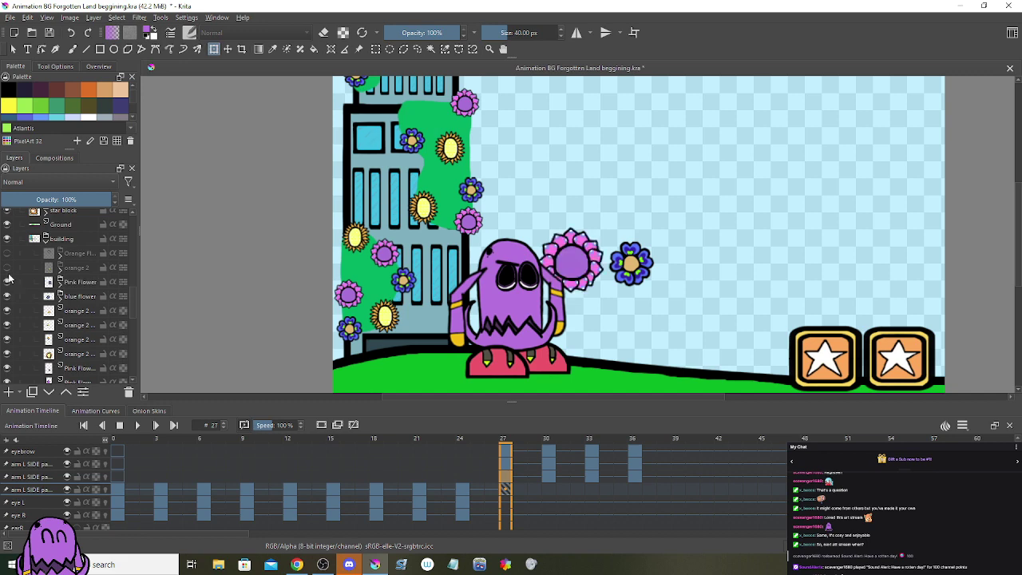
{"action": "left_click", "coordinate": [6, 268]}
{"action": "scroll", "coordinate": [558, 266], "scroll_direction": "up", "scroll_amount": 2}
{"action": "left_click_drag", "start_coordinate": [558, 266], "coordinate": [387, 224]}
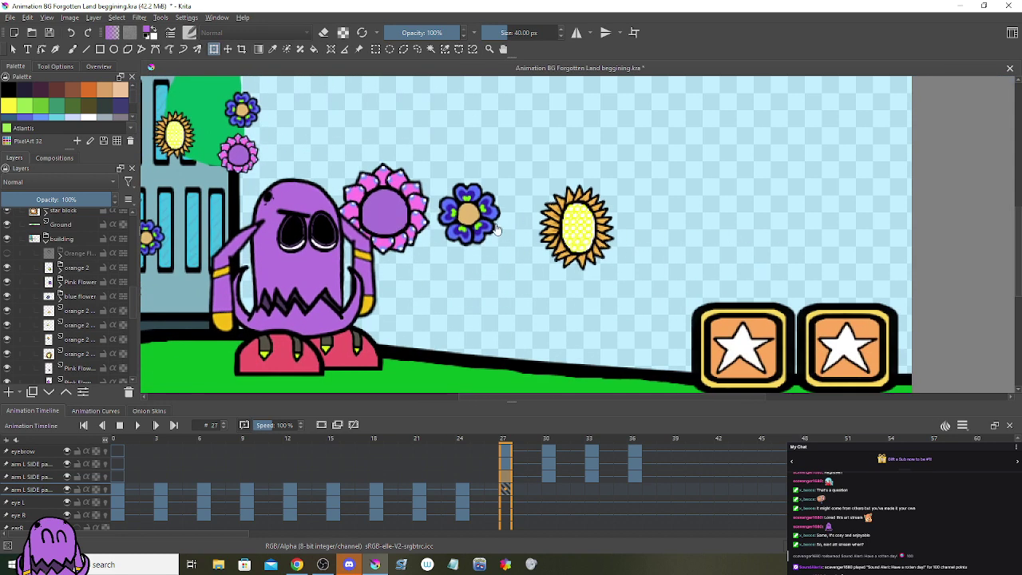
{"action": "scroll", "coordinate": [419, 301], "scroll_direction": "up", "scroll_amount": 2}
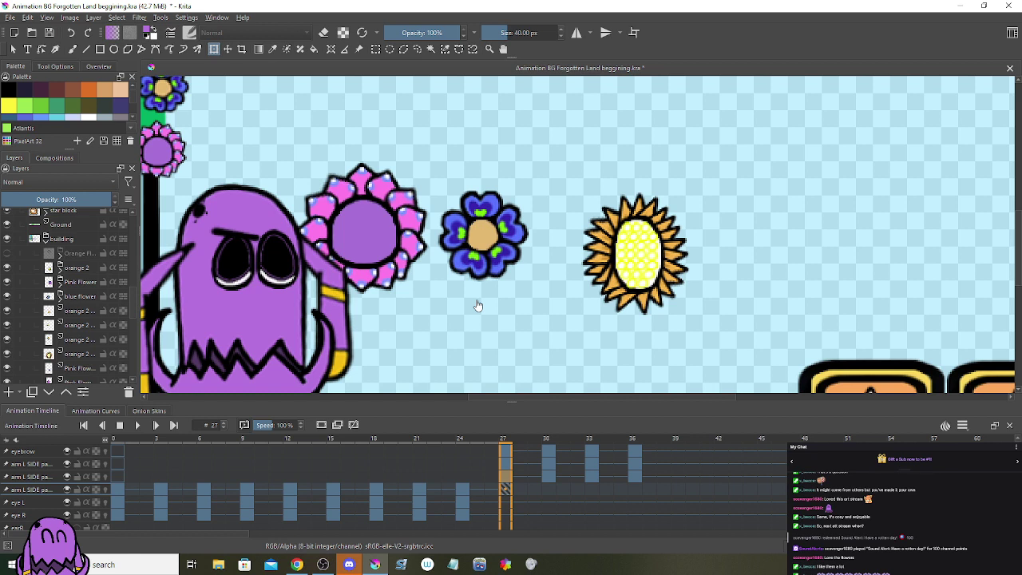
Step: Hide the blue flower, Pink Flower and orange 2 groups and collapse the building group
{"action": "left_click", "coordinate": [7, 296]}
{"action": "left_click", "coordinate": [7, 282]}
{"action": "left_click", "coordinate": [7, 268]}
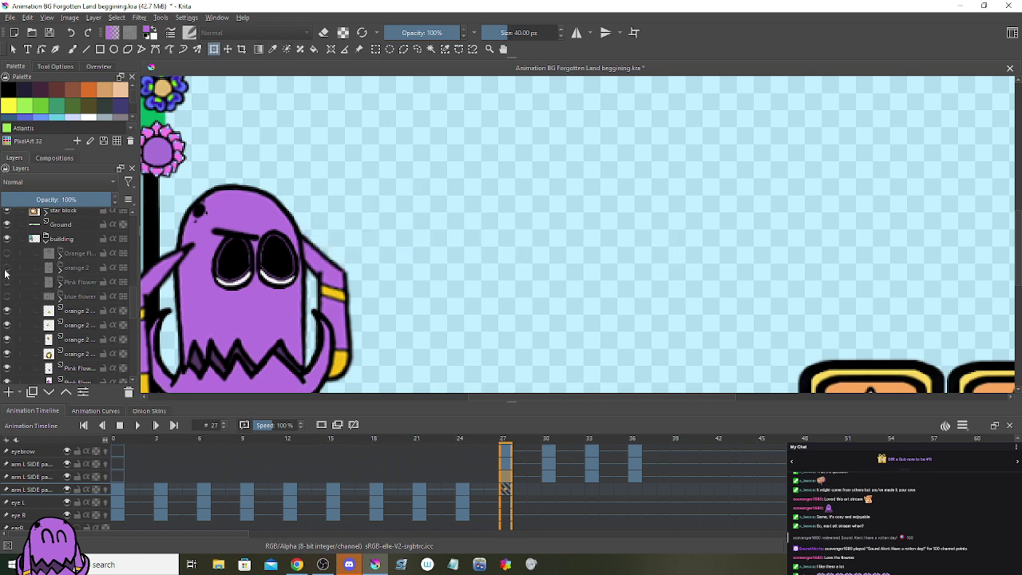
{"action": "left_click", "coordinate": [45, 239]}
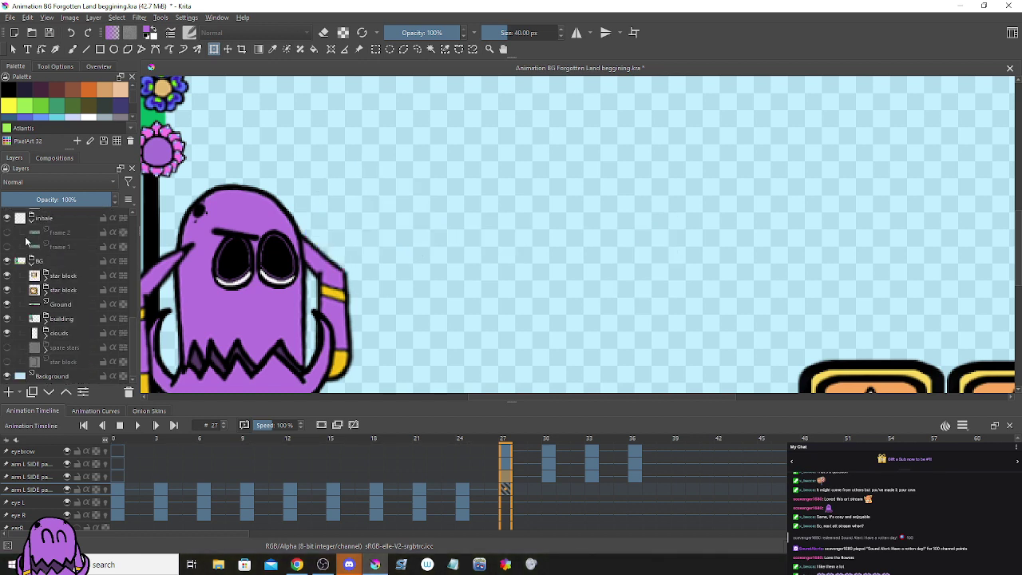
Step: Alternate the visibility of frame 1 and frame 2 in the inhale group to compare the two swirl drawings beside Spector
{"action": "scroll", "coordinate": [34, 270], "scroll_direction": "up", "scroll_amount": 2}
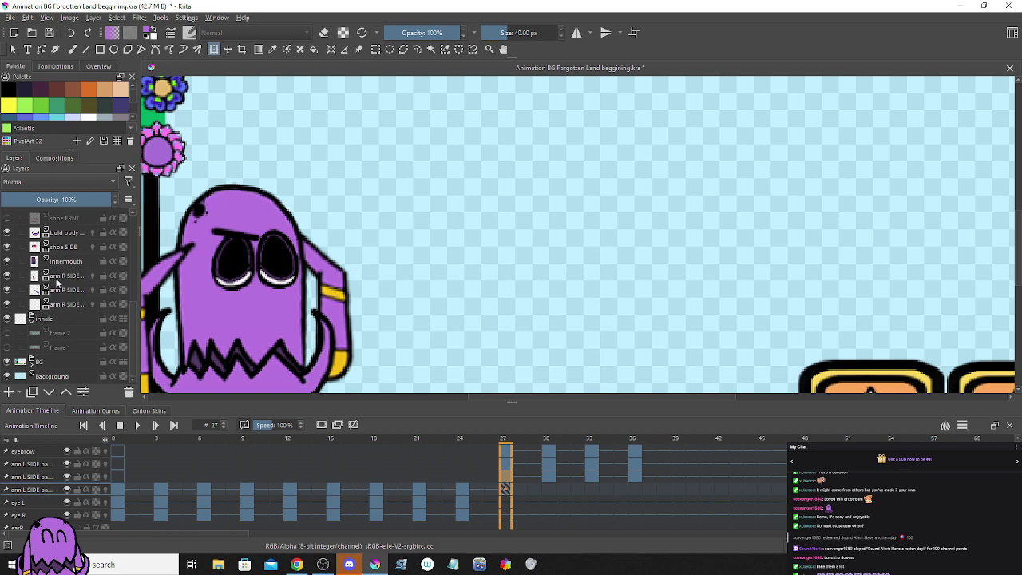
{"action": "left_click", "coordinate": [8, 346]}
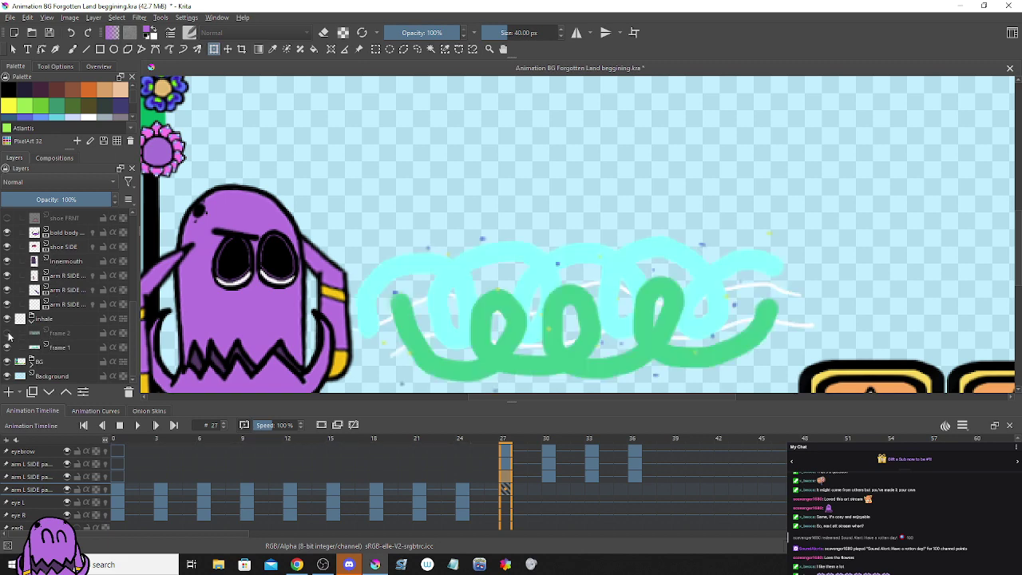
{"action": "left_click", "coordinate": [8, 333]}
{"action": "left_click", "coordinate": [8, 333]}
{"action": "scroll", "coordinate": [368, 290], "scroll_direction": "down", "scroll_amount": 3}
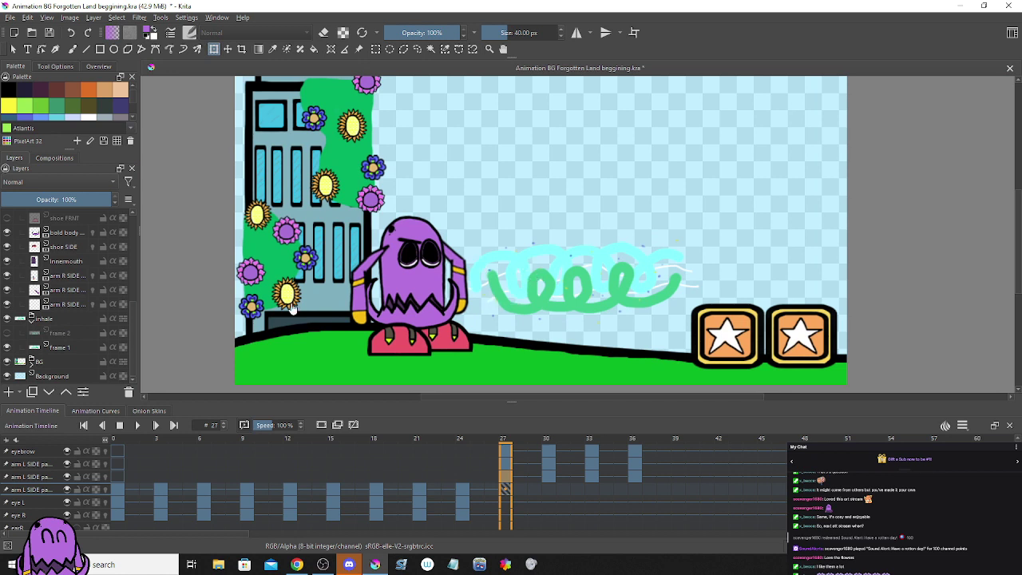
{"action": "left_click", "coordinate": [16, 348]}
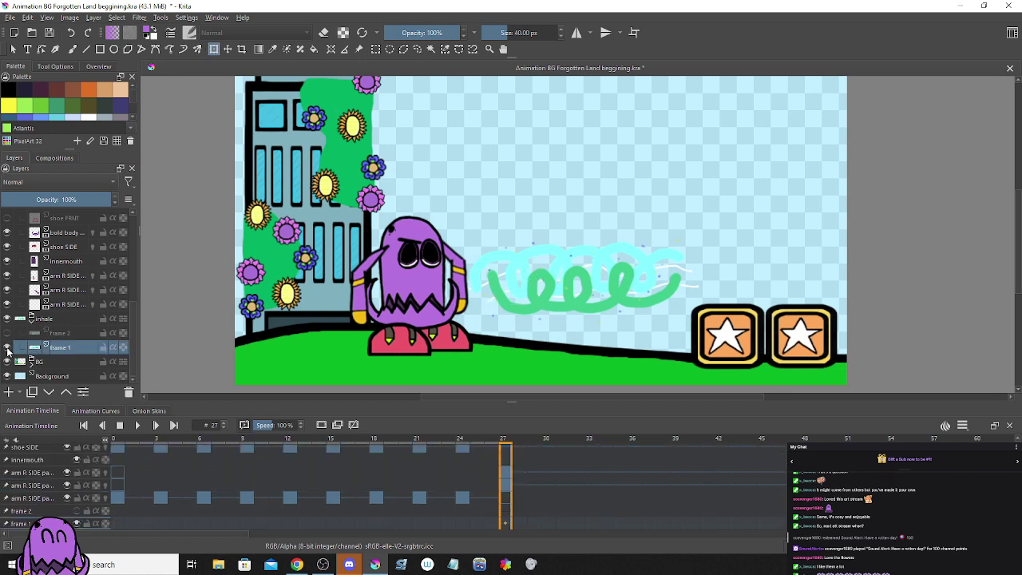
{"action": "left_click", "coordinate": [7, 346]}
{"action": "left_click", "coordinate": [7, 346]}
{"action": "left_click", "coordinate": [7, 360]}
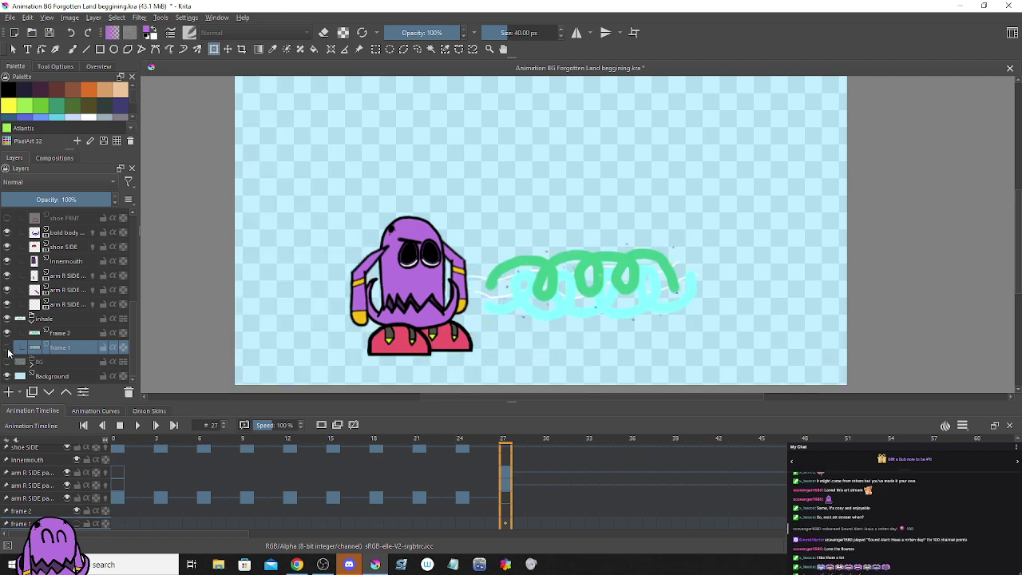
{"action": "left_click", "coordinate": [7, 360]}
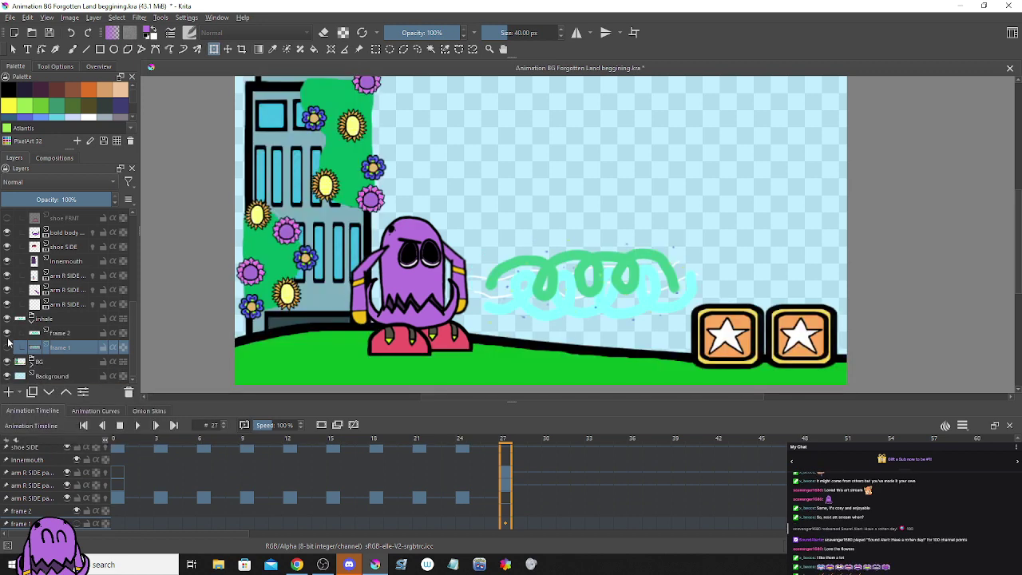
Step: Hide frame 2 of the inhale effect and collapse the inhale and Spector groups in the layer list
{"action": "left_click", "coordinate": [7, 333]}
{"action": "left_click", "coordinate": [31, 319]}
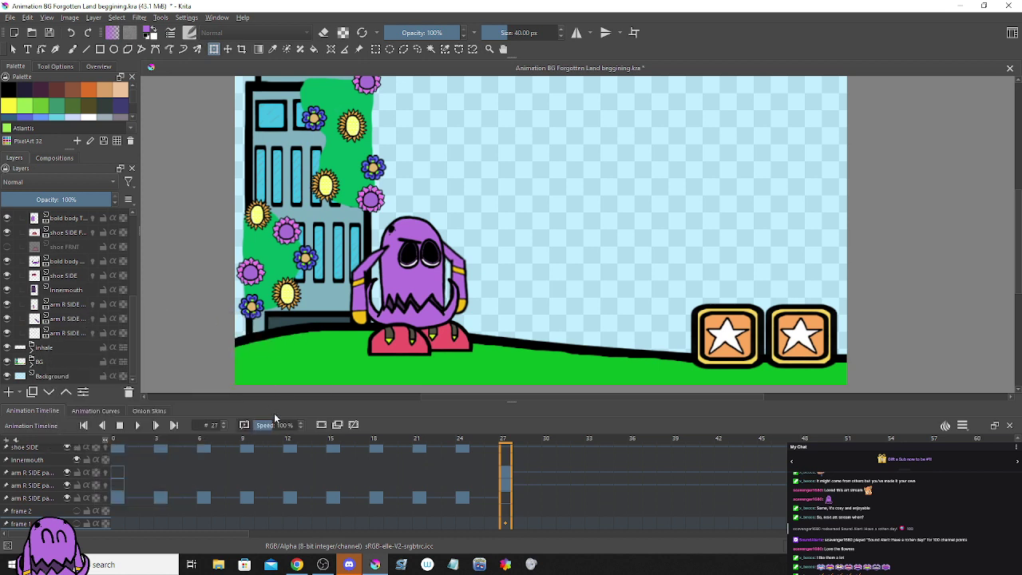
{"action": "left_click", "coordinate": [495, 487]}
{"action": "left_click", "coordinate": [506, 487]}
{"action": "scroll", "coordinate": [58, 305], "scroll_direction": "up", "scroll_amount": 4}
{"action": "scroll", "coordinate": [58, 305], "scroll_direction": "up", "scroll_amount": 1}
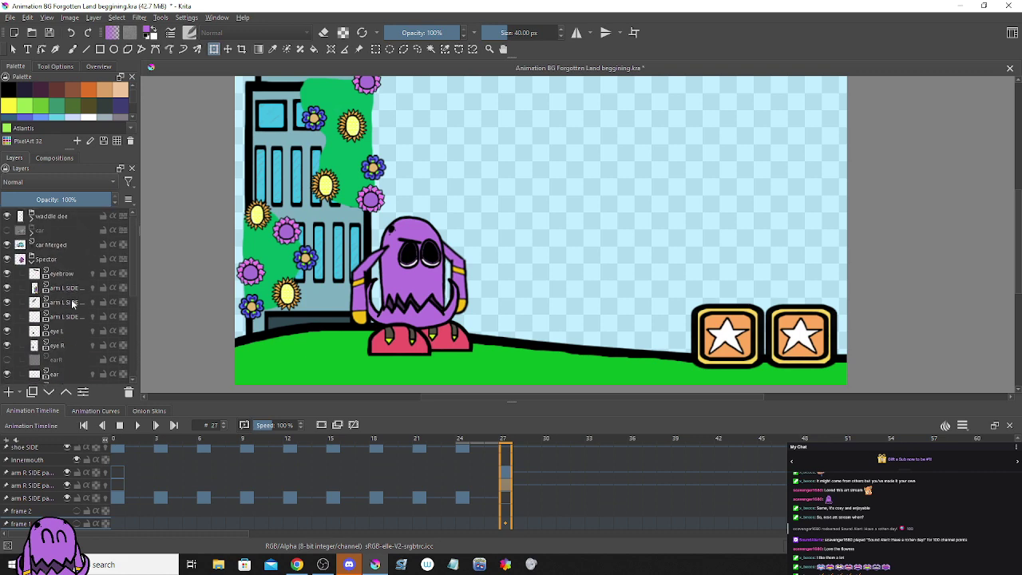
{"action": "left_click", "coordinate": [31, 259]}
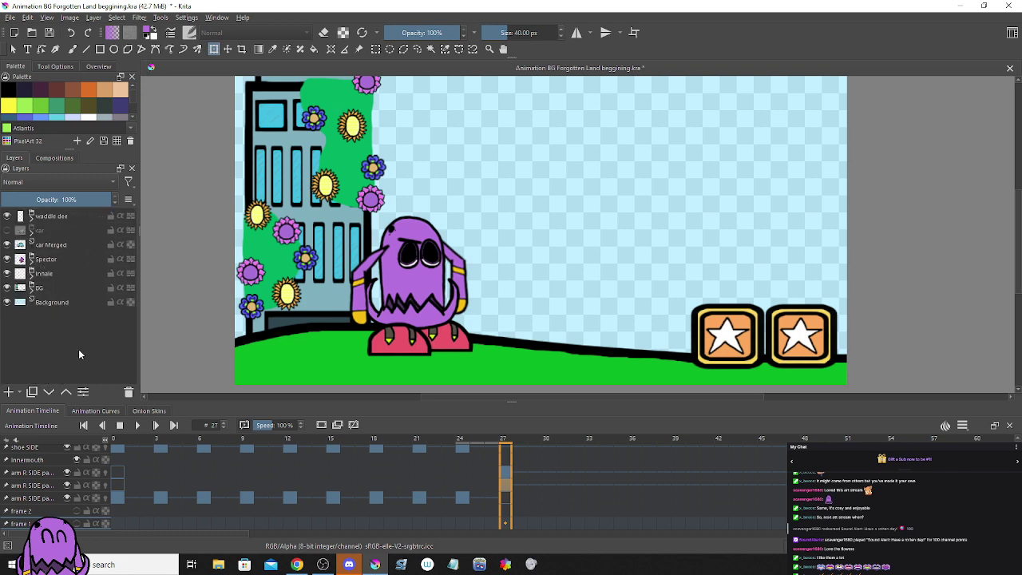
Step: Save the Forgotten Land animation file with the whole scene in view
{"action": "scroll", "coordinate": [343, 270], "scroll_direction": "down", "scroll_amount": 2}
{"action": "left_click_drag", "start_coordinate": [355, 270], "coordinate": [387, 265]}
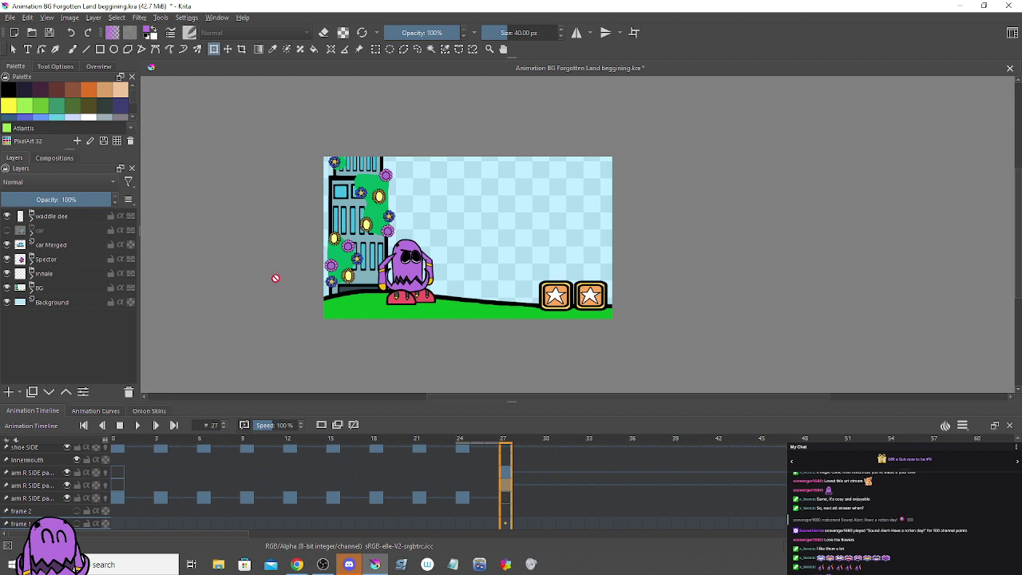
{"action": "key", "text": "ctrl+s"}
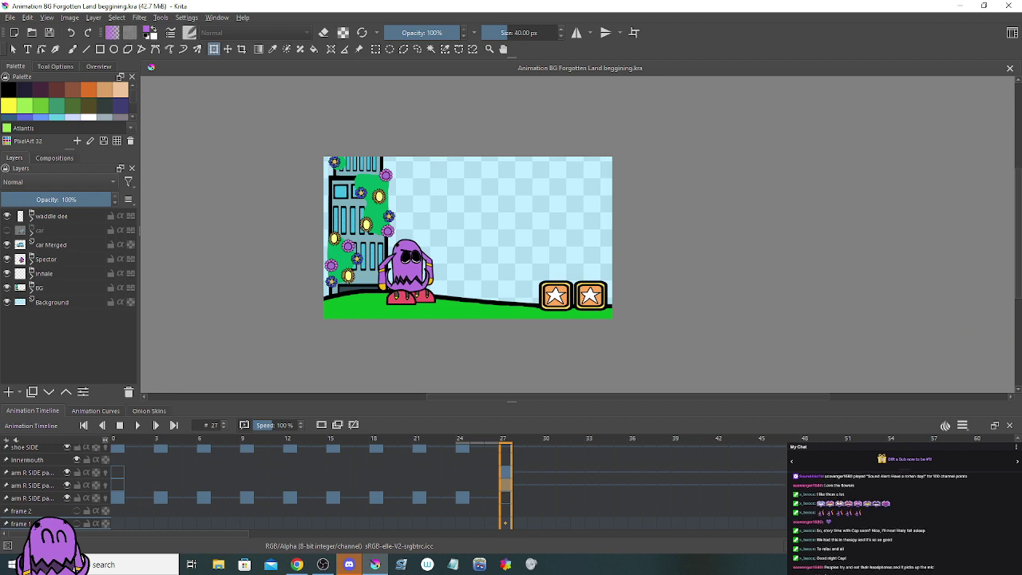
{"action": "key", "text": "alt+Tab"}
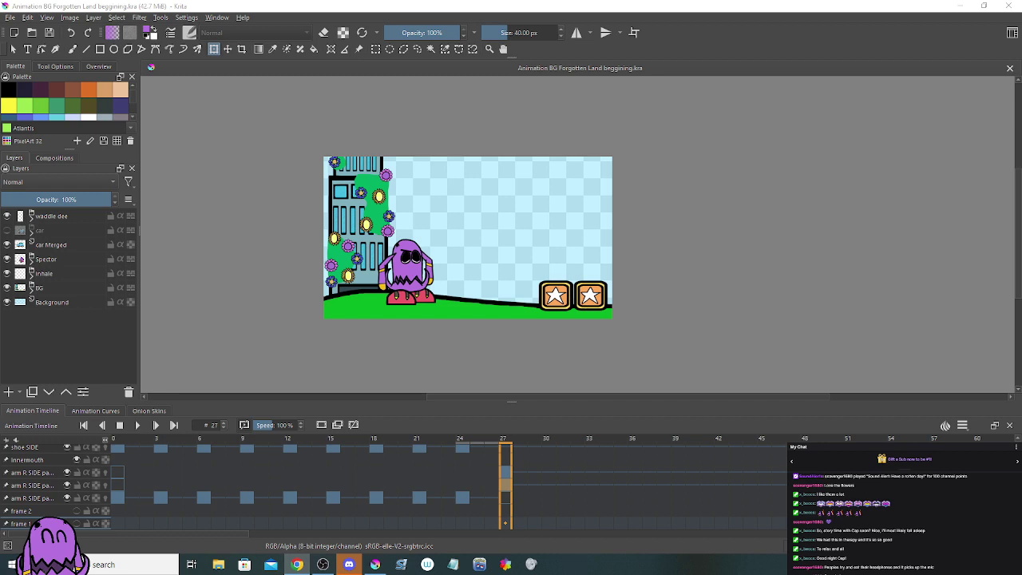
{"action": "key", "text": "alt+Tab"}
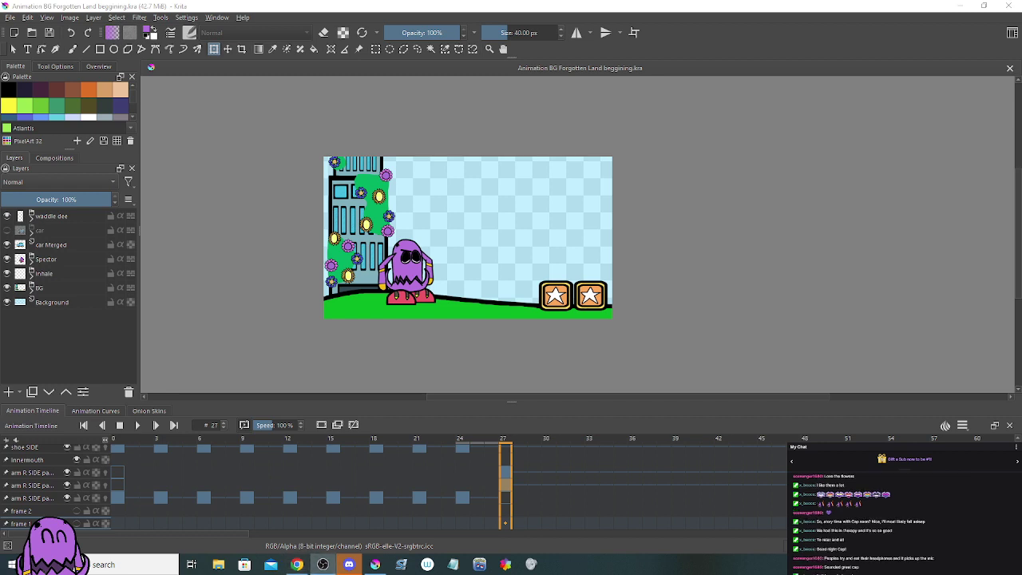